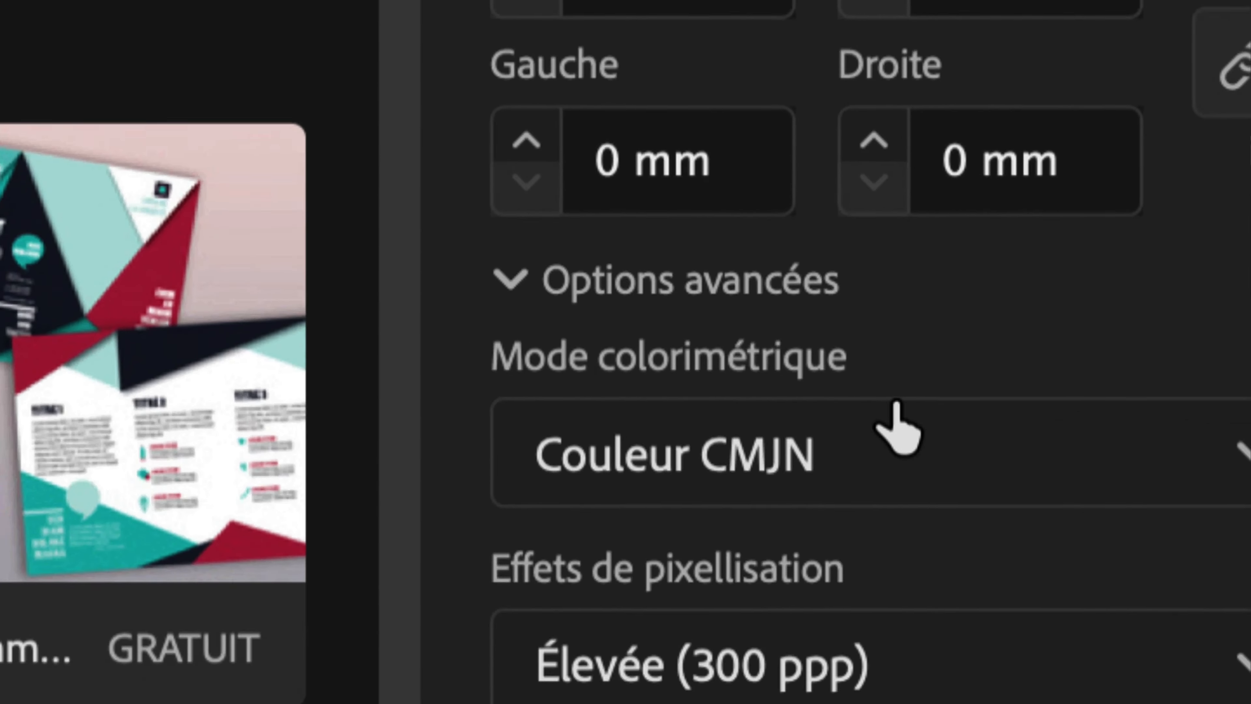
- Create a portrait A4 print document in Couleur RVB mode and display it in full-screen mode with the menu bar
click(898, 415)
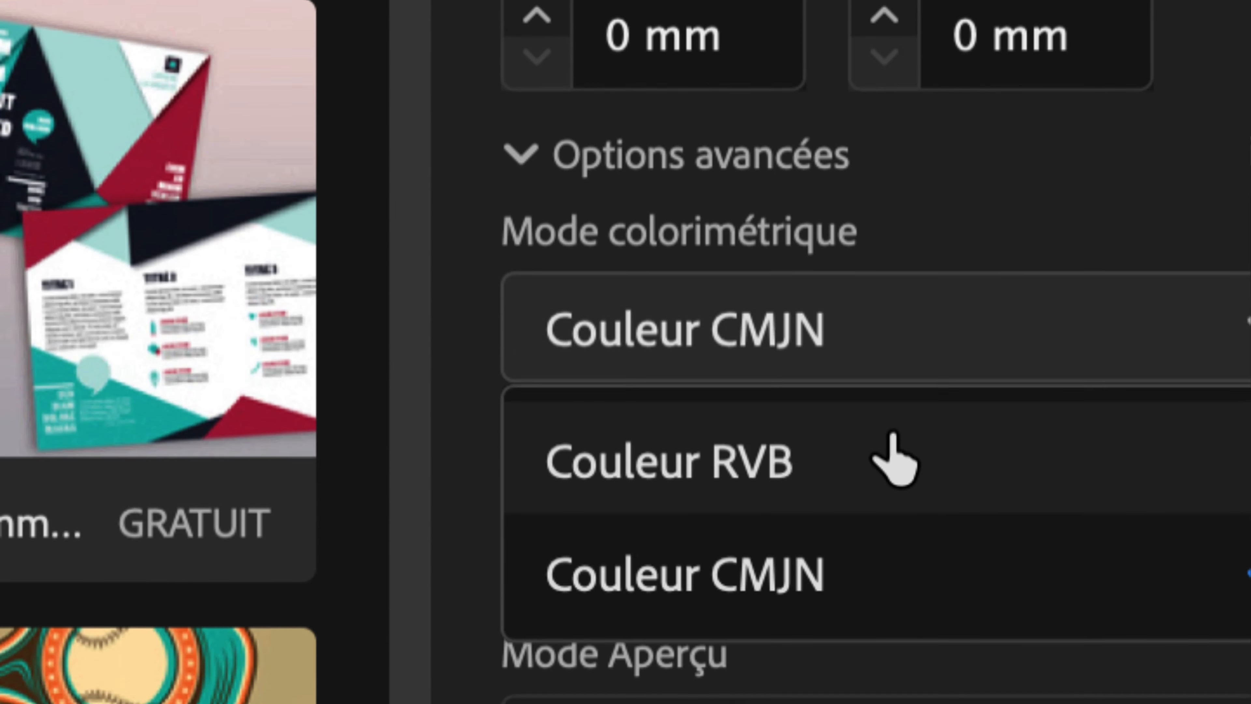
click(884, 543)
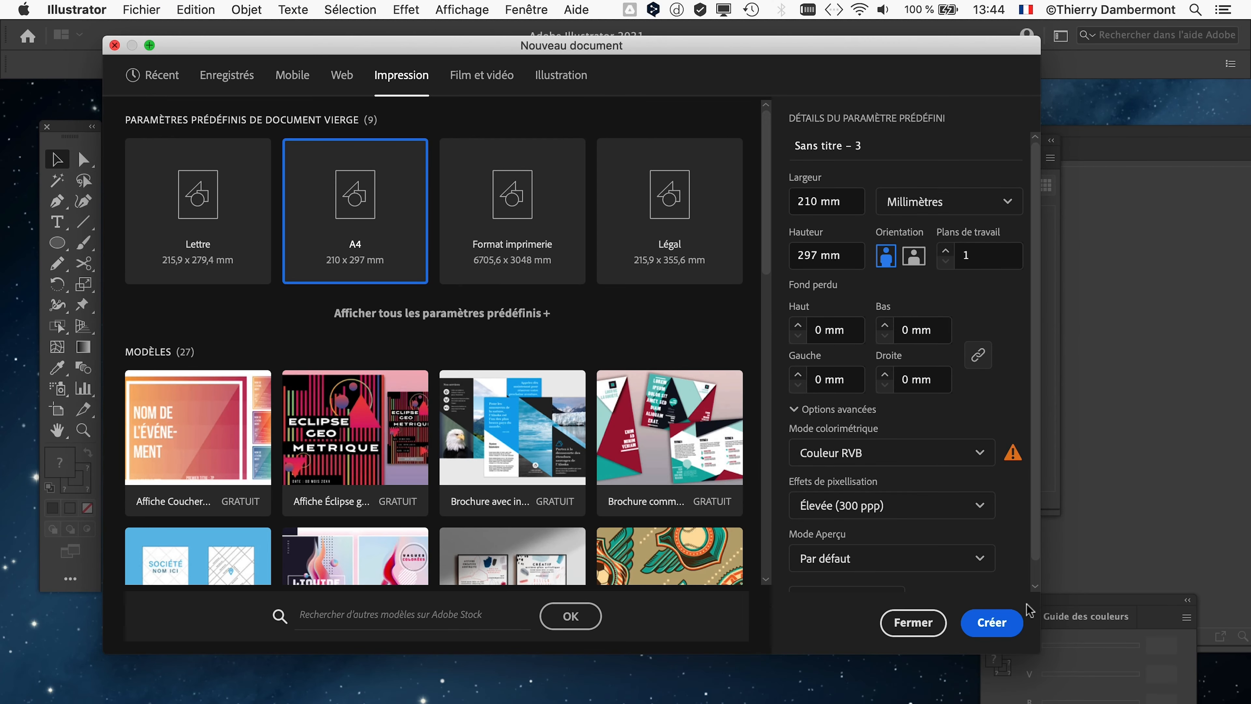
key(Return)
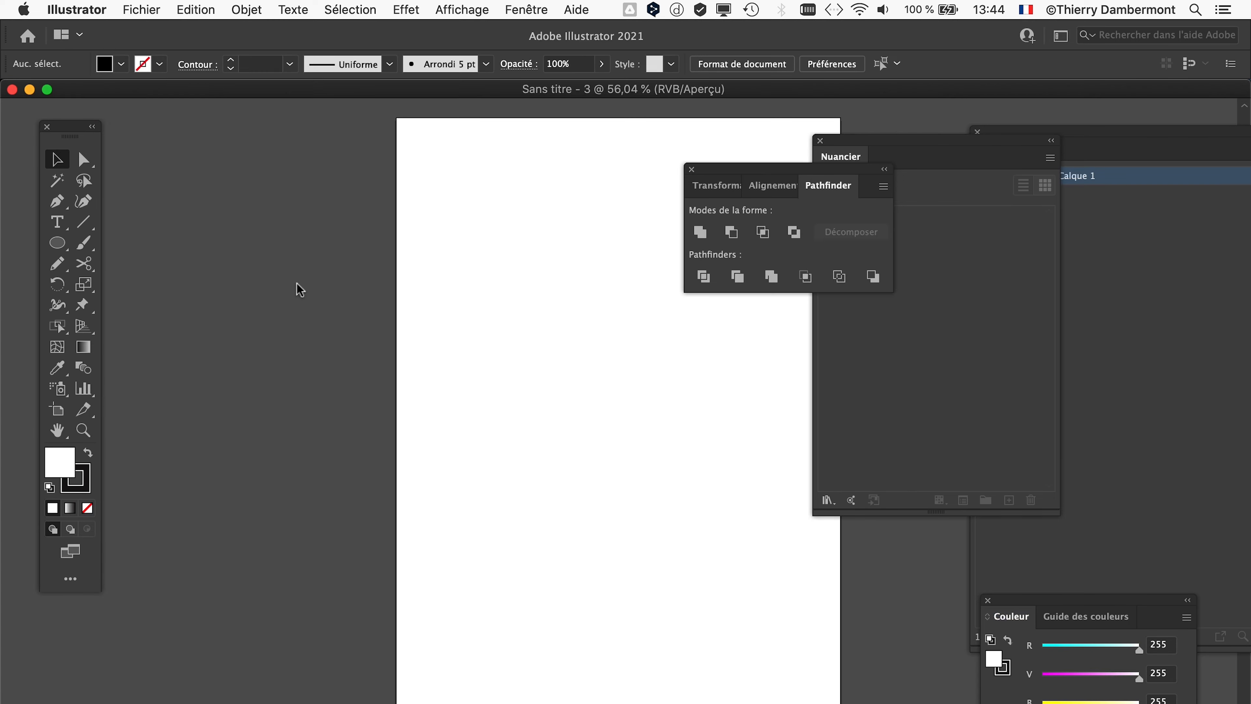
key(f)
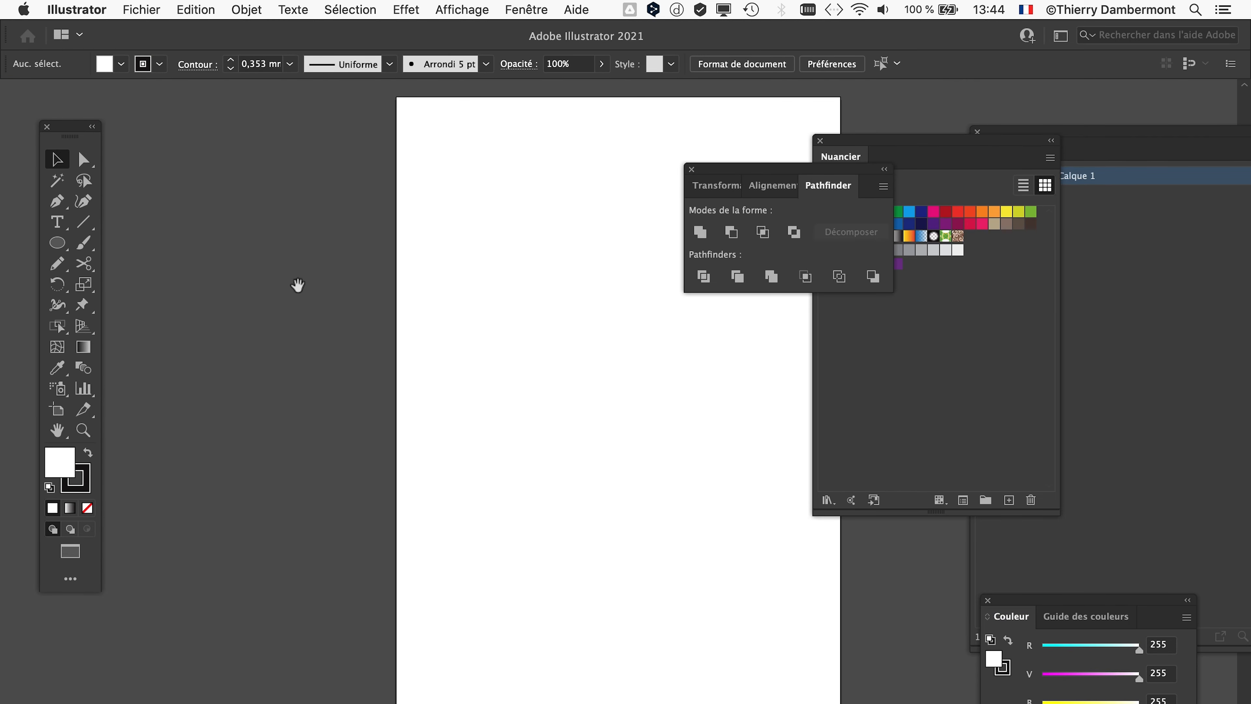
- Draw a circle from its centre near the middle of the artboard with the Ellipse tool
drag(626, 406, 386, 403)
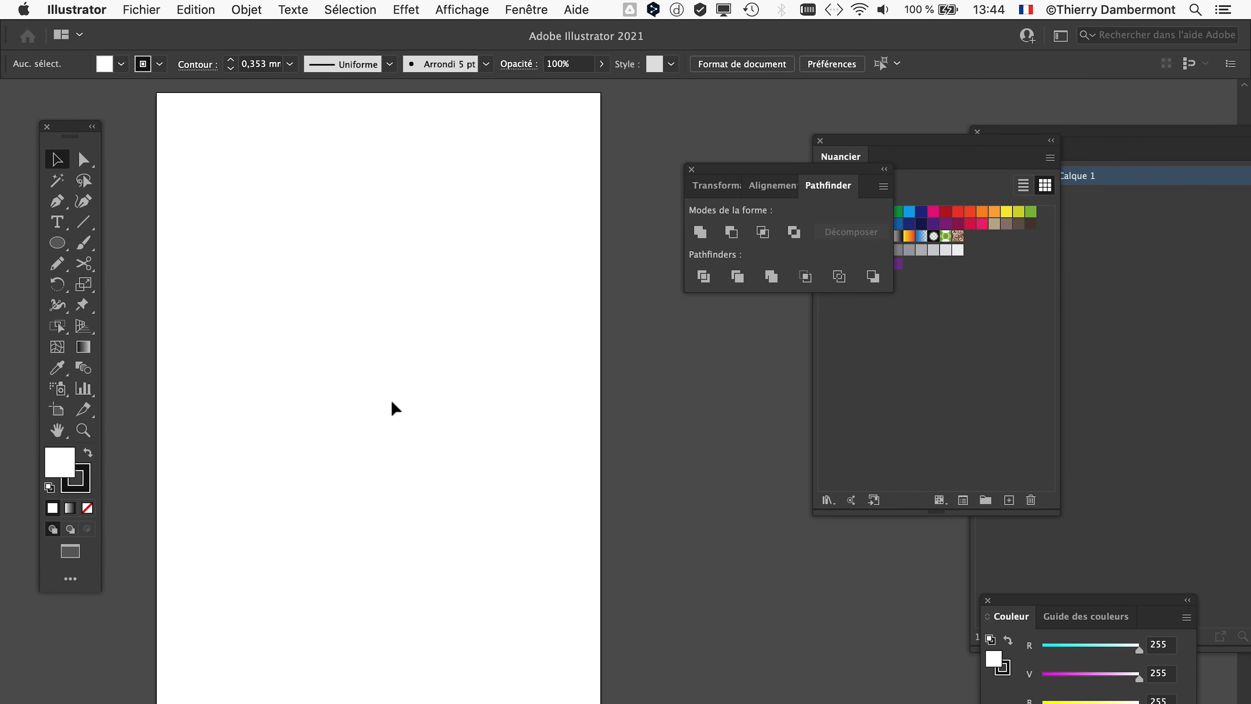
drag(386, 318, 415, 326)
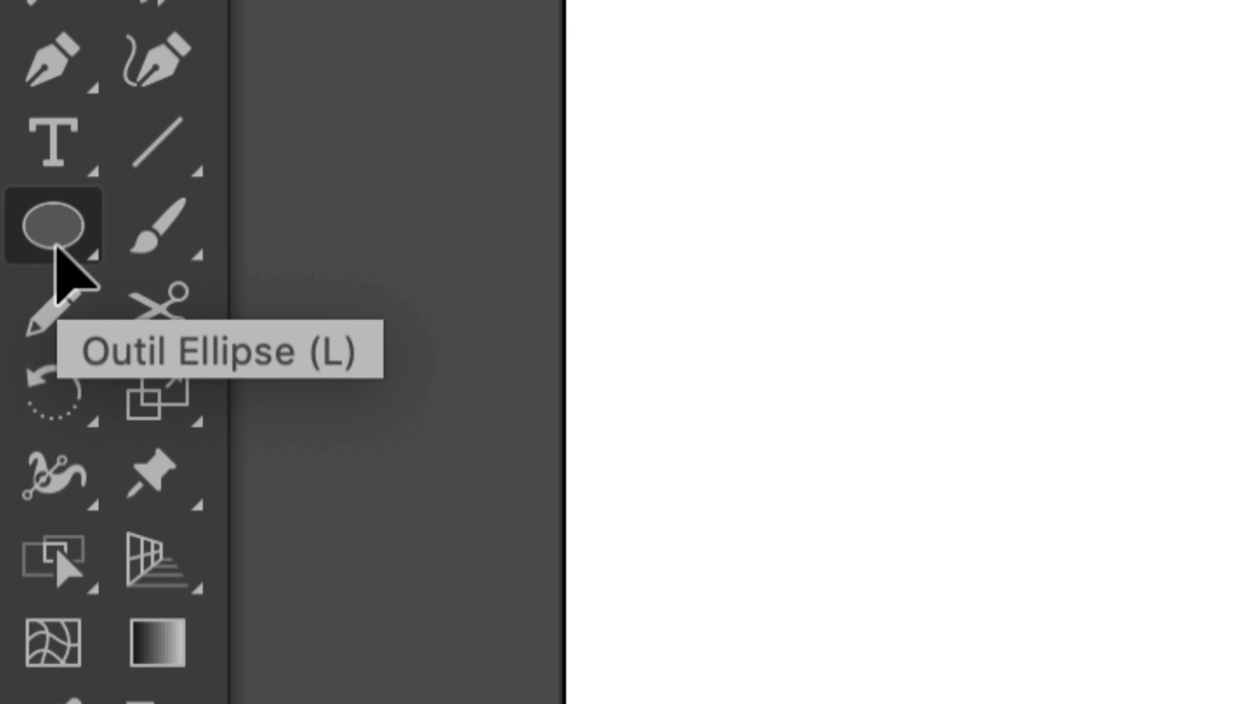
click(58, 246)
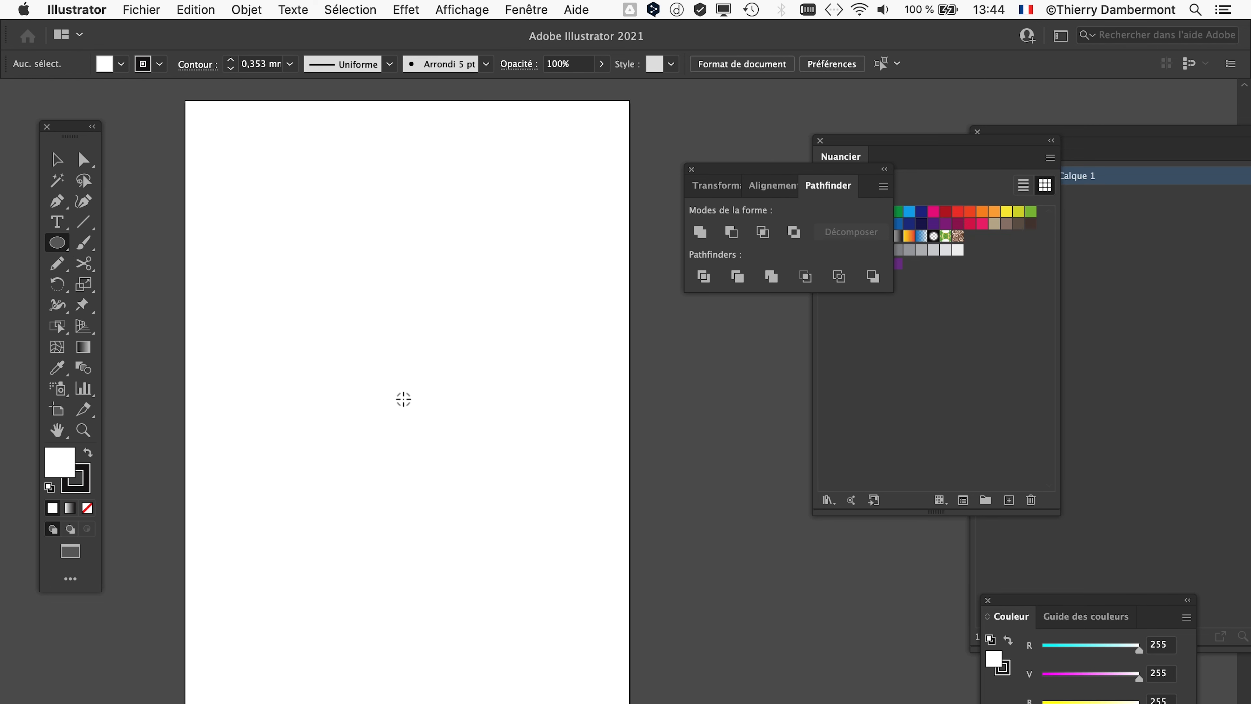
drag(404, 399, 482, 413)
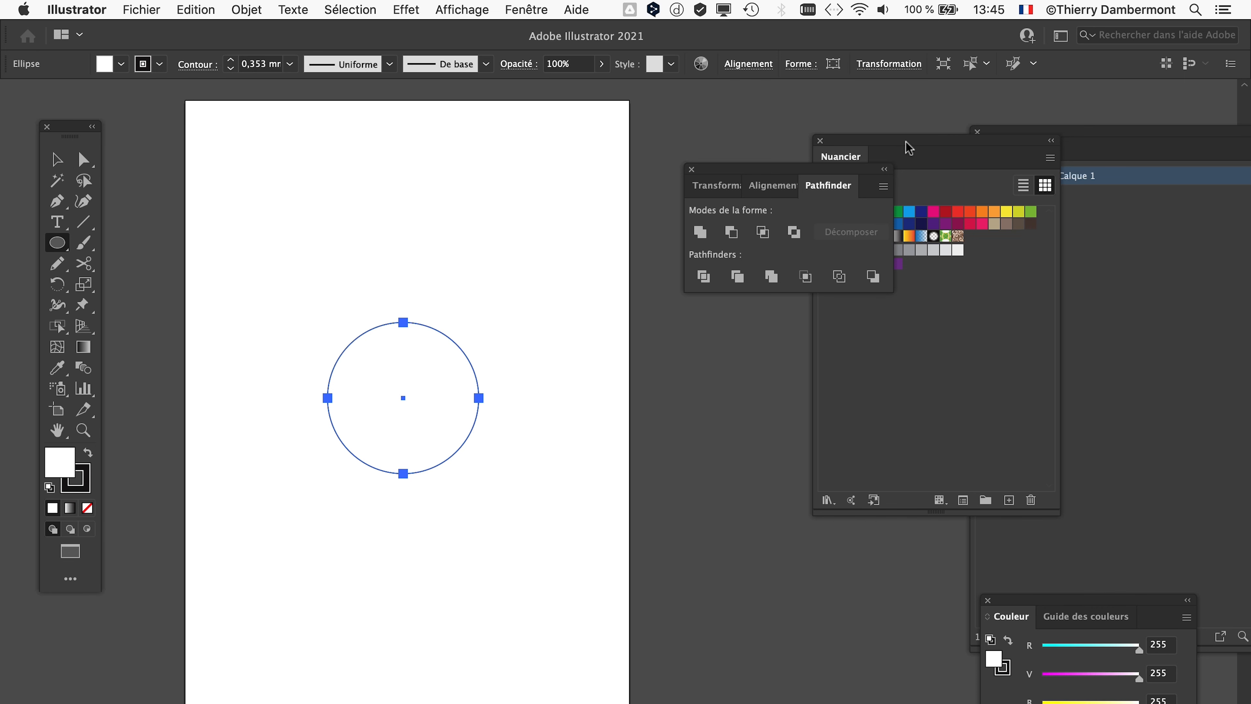
- Give the circle a dark green fill (C=85 M=10 J=100 N=10) and a light green stroke (C=50 M=0 J=100 N=0)
drag(909, 148, 618, 166)
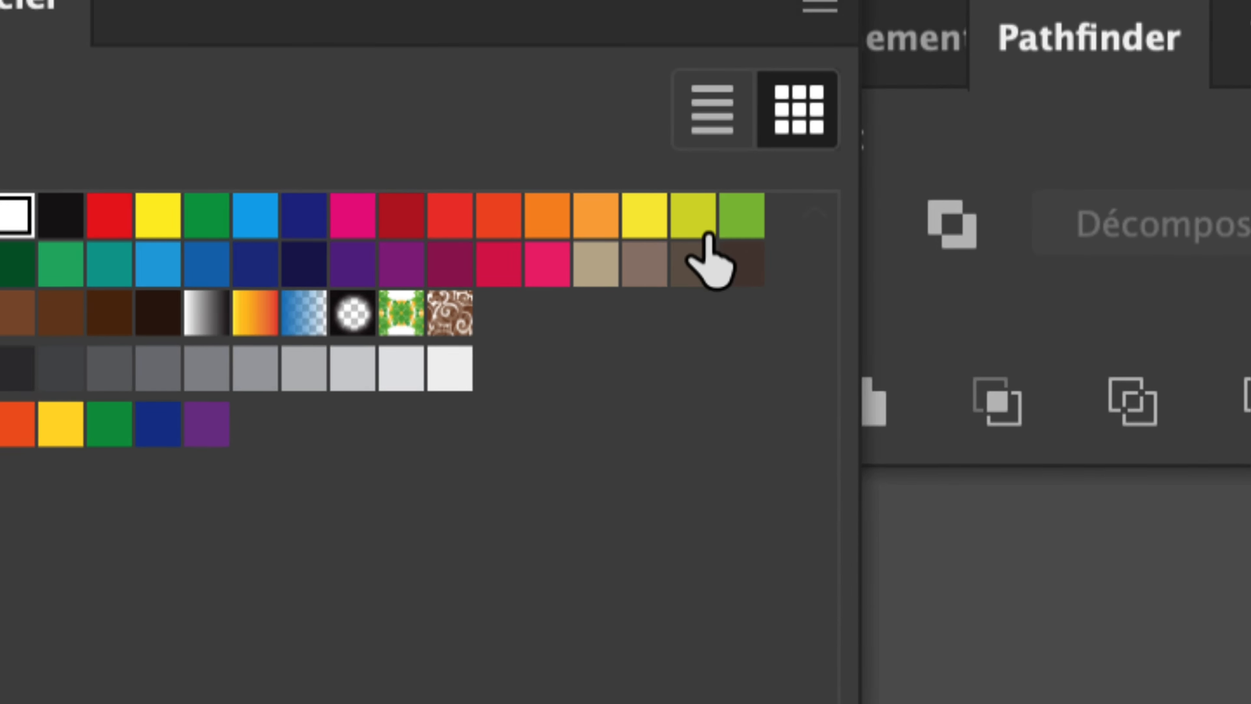
click(740, 217)
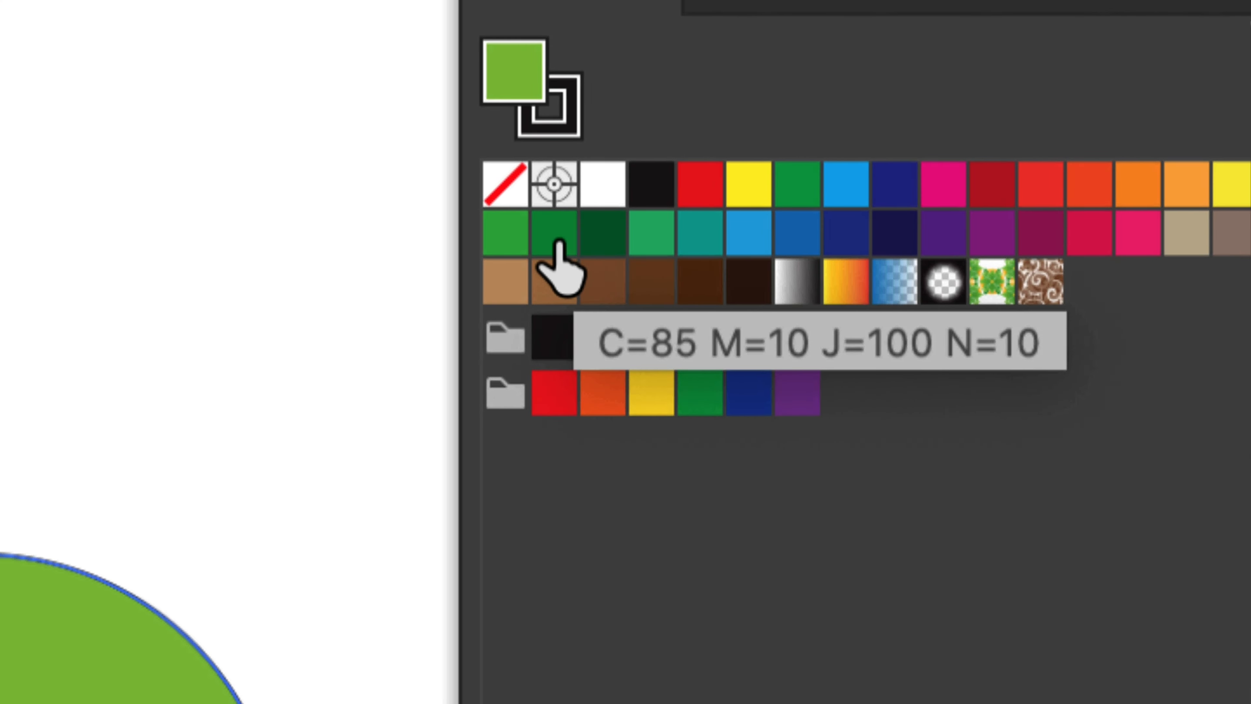
click(559, 241)
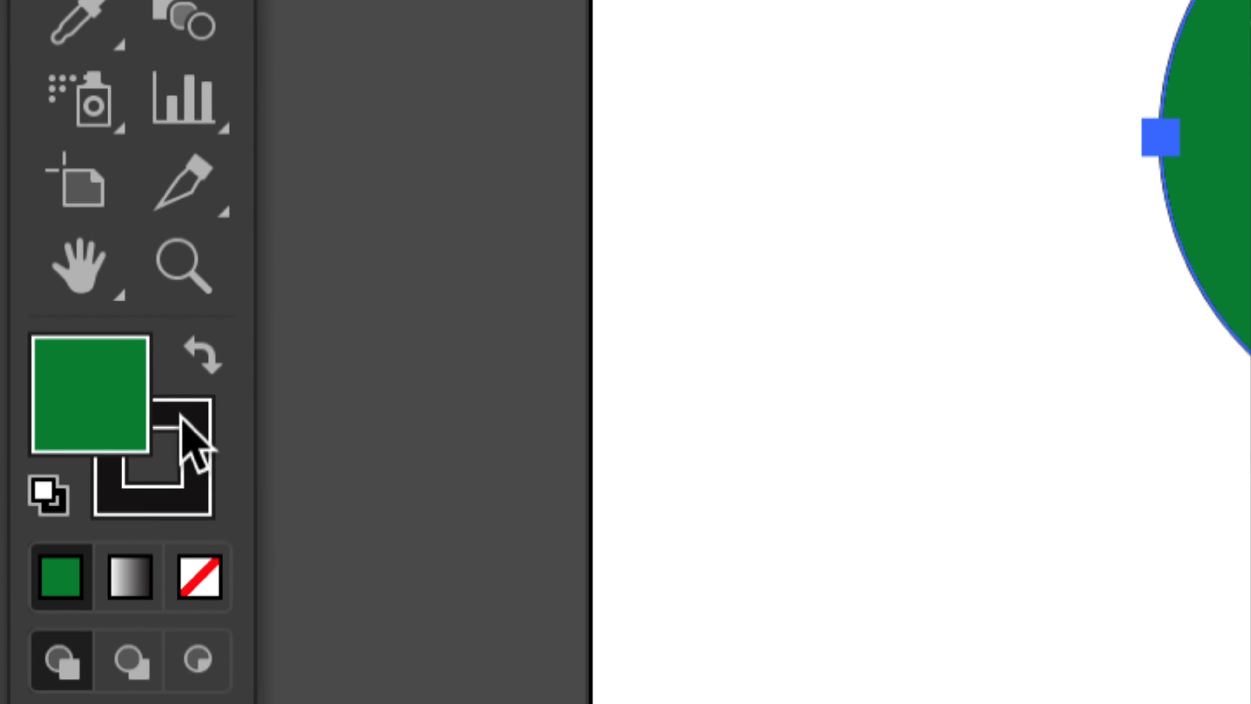
click(180, 416)
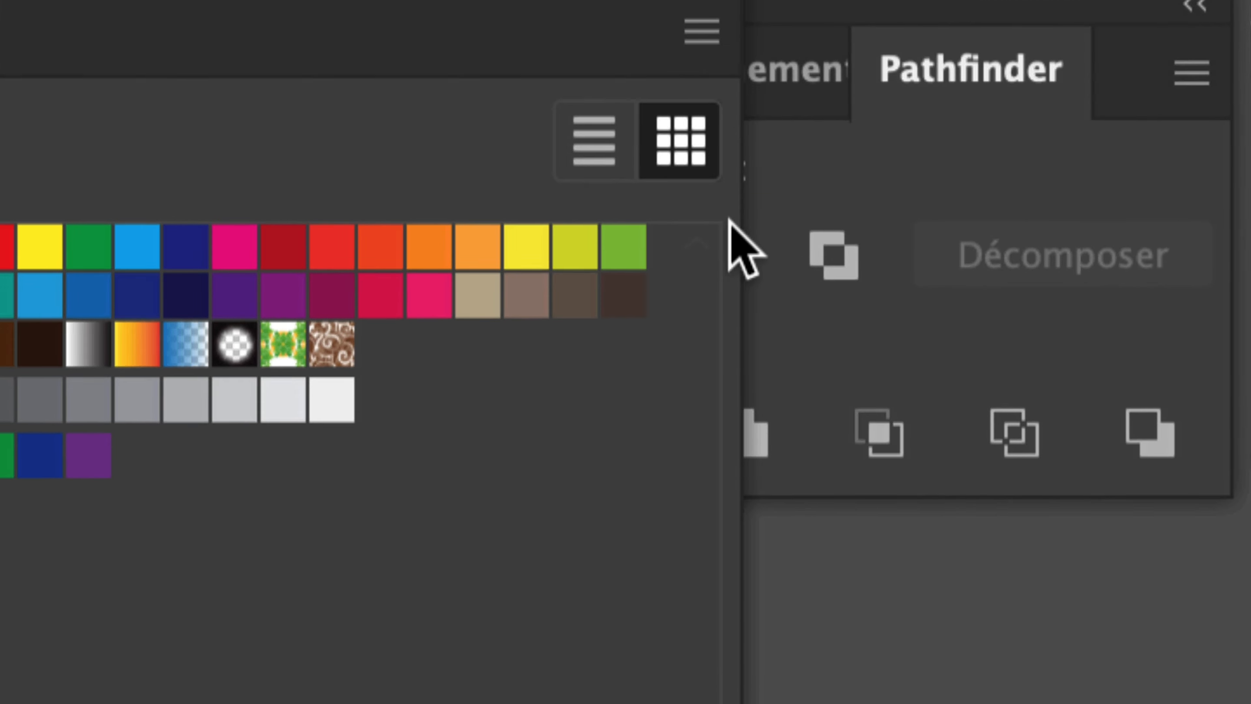
click(622, 257)
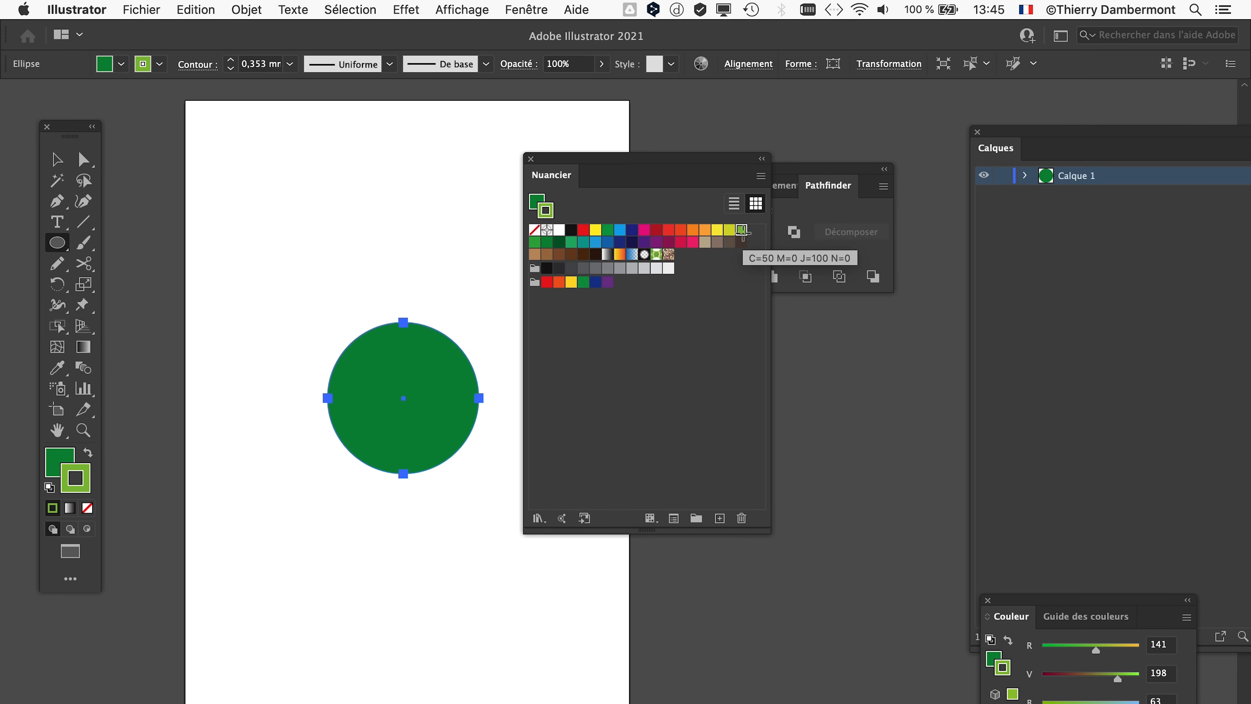
drag(734, 159, 802, 360)
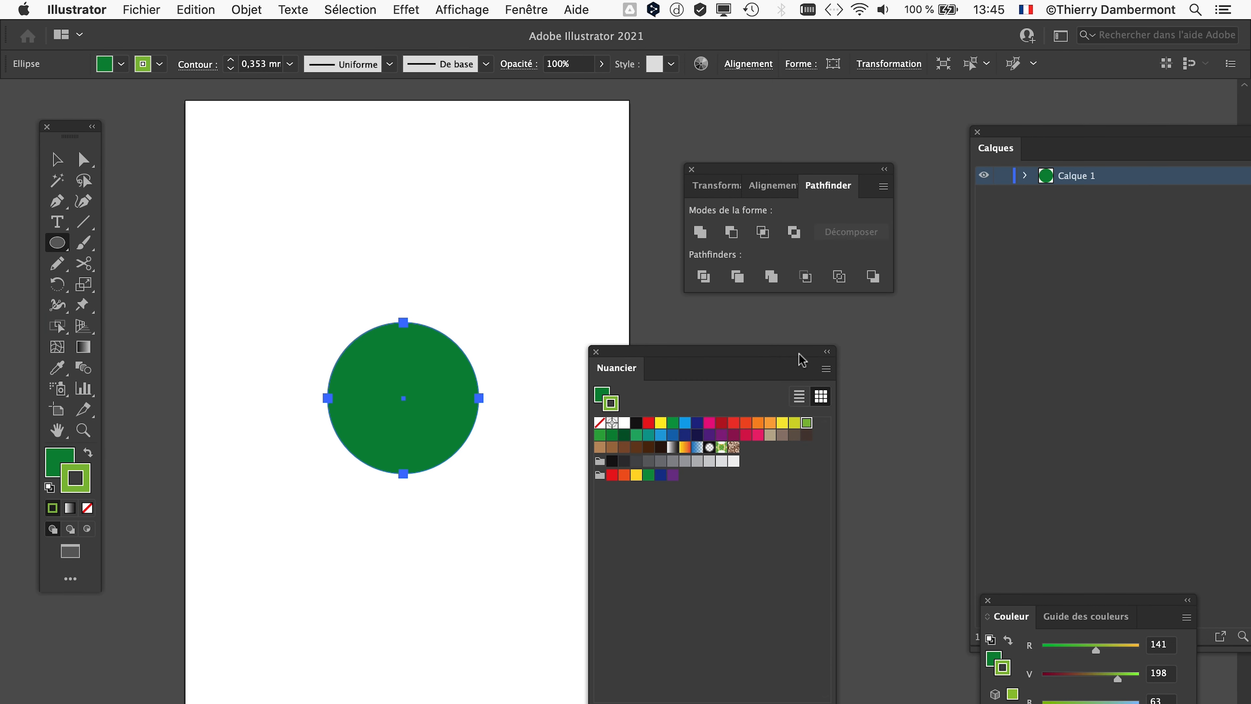
- Set the circle's stroke weight to 3 mm in the Contour settings and clear those settings from the canvas
scroll(440, 338, up, 3)
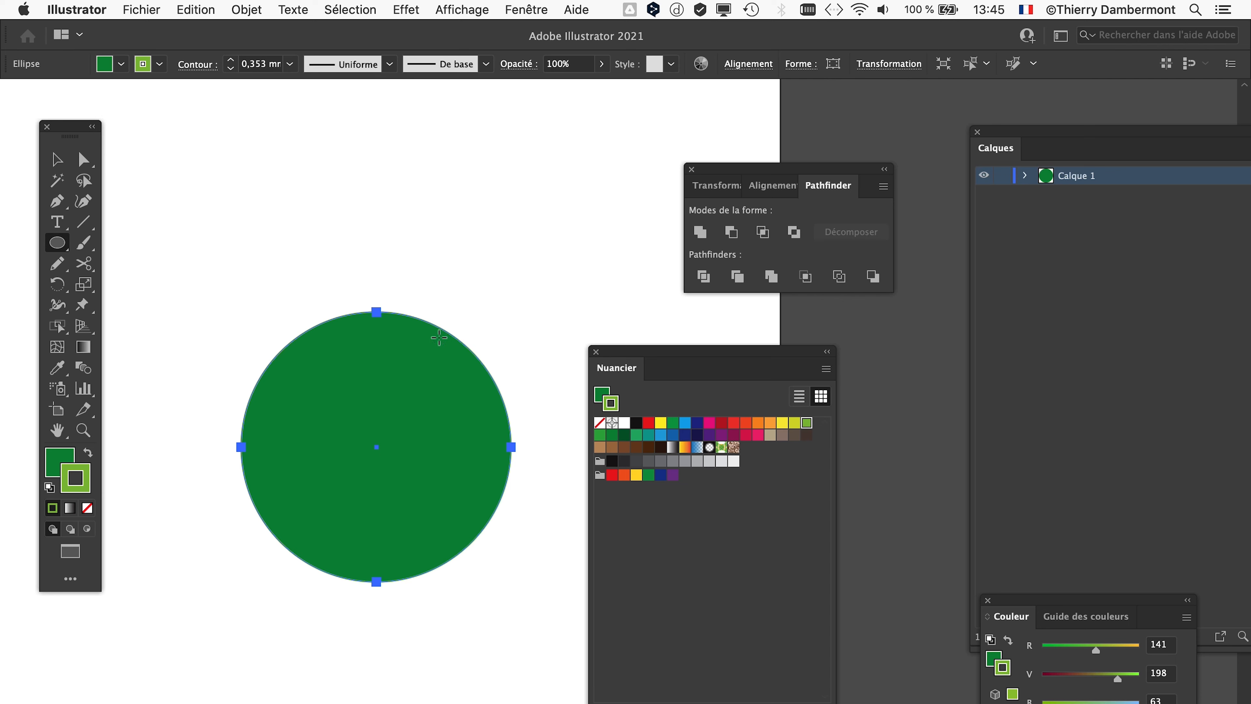
click(526, 9)
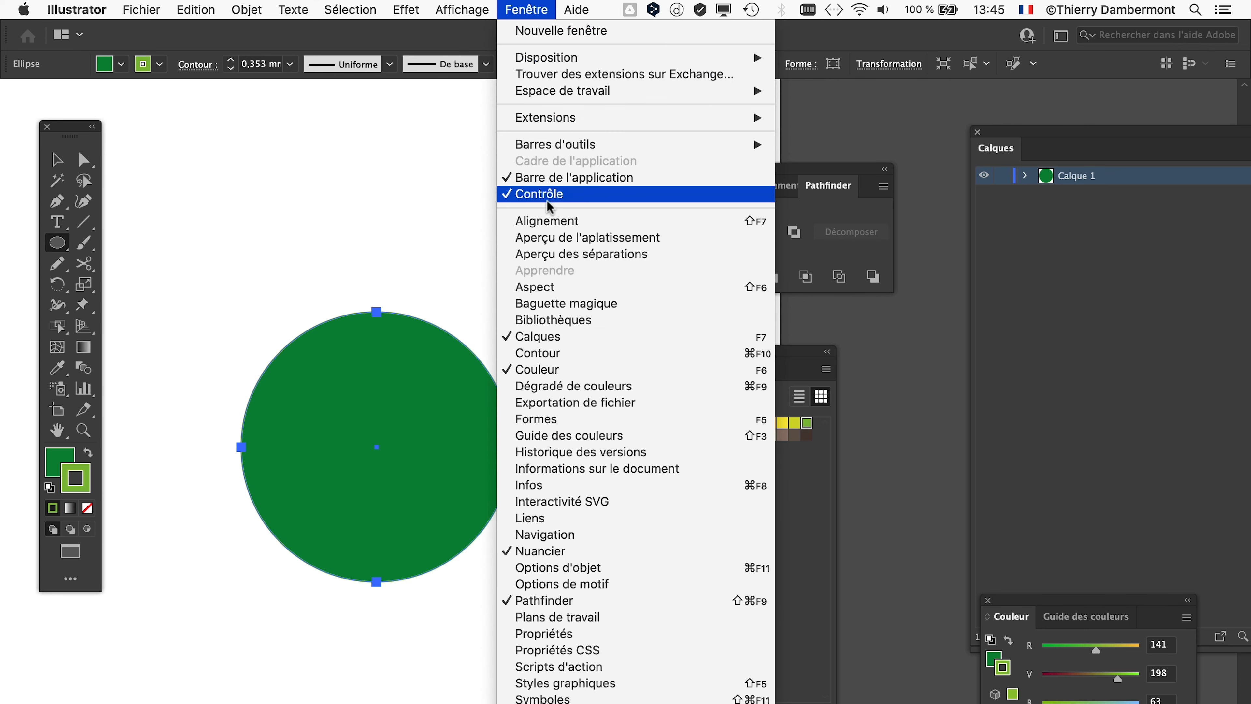
click(568, 361)
drag(825, 475, 485, 162)
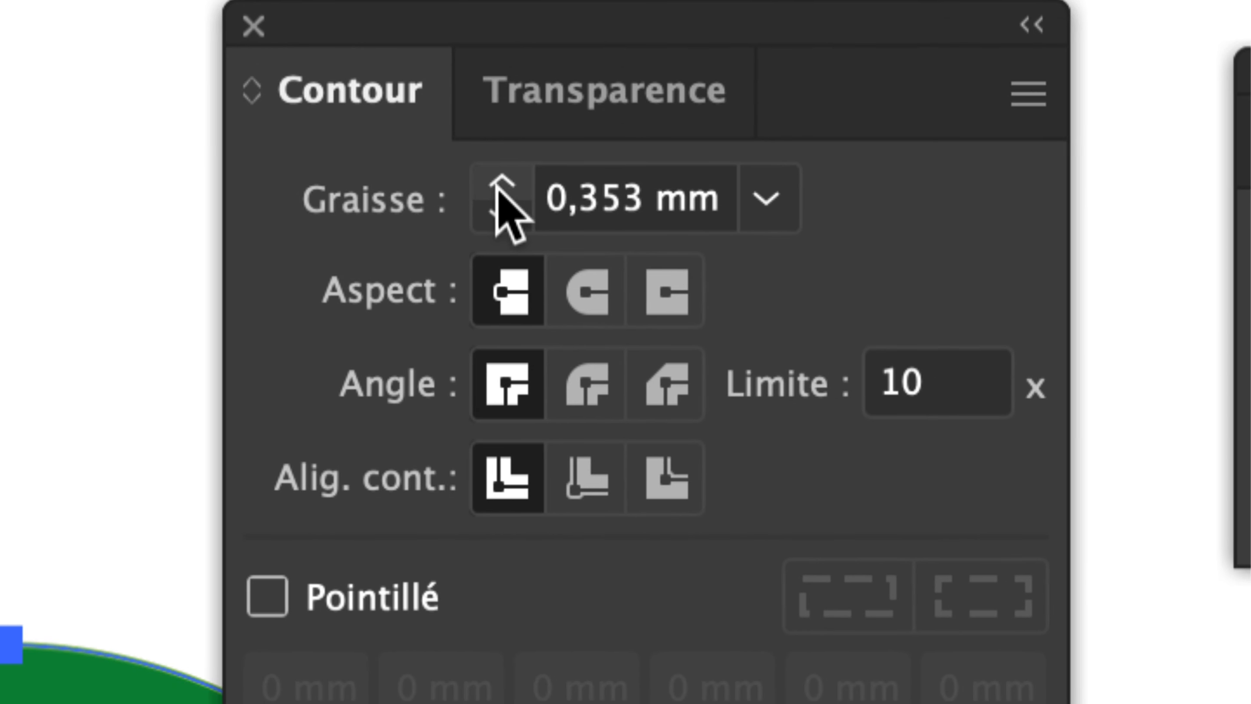
click(500, 196)
click(501, 196)
click(501, 196)
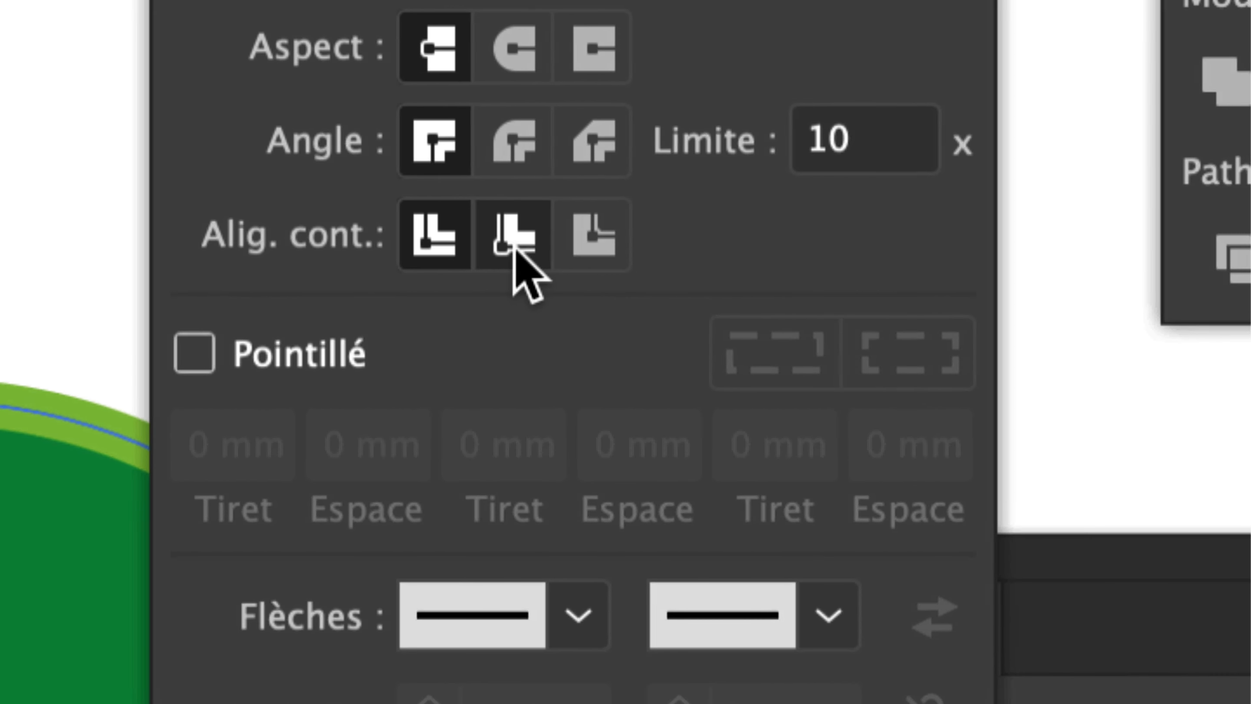
click(874, 414)
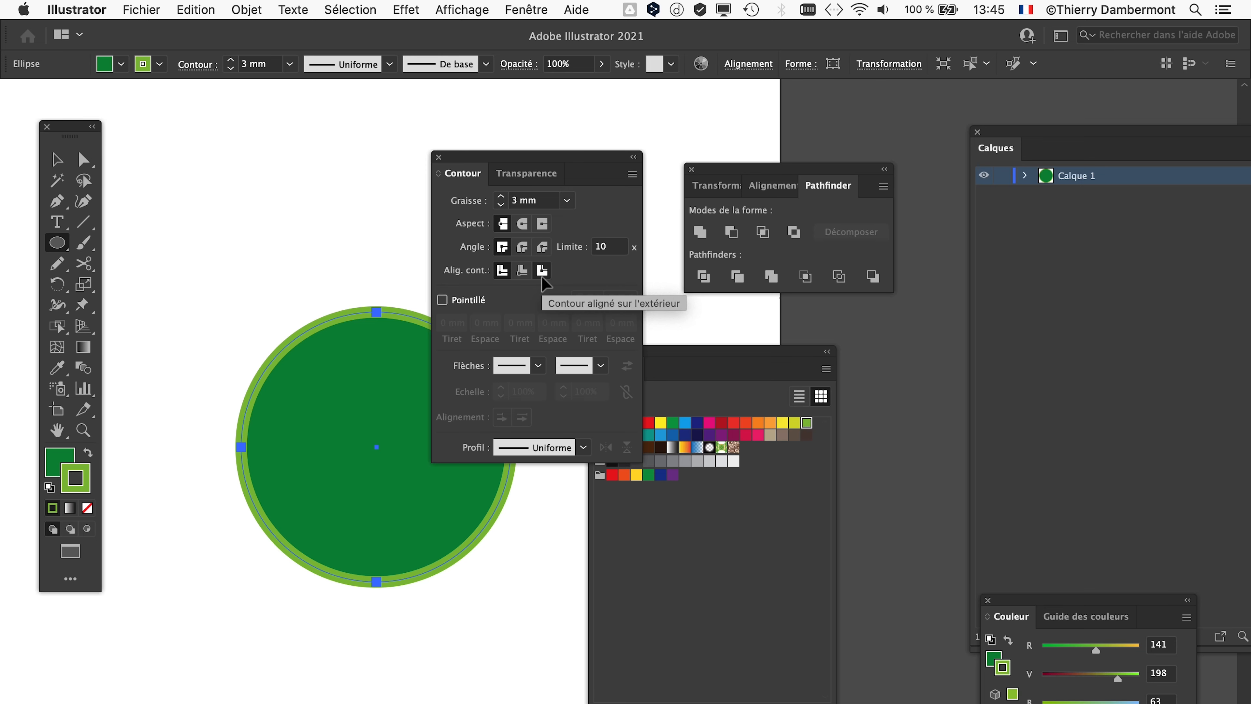
drag(488, 168, 205, 664)
- Move the Pathfinder and Nuancier panels aside and show the Aspect panel next to the circle
drag(704, 170, 865, 133)
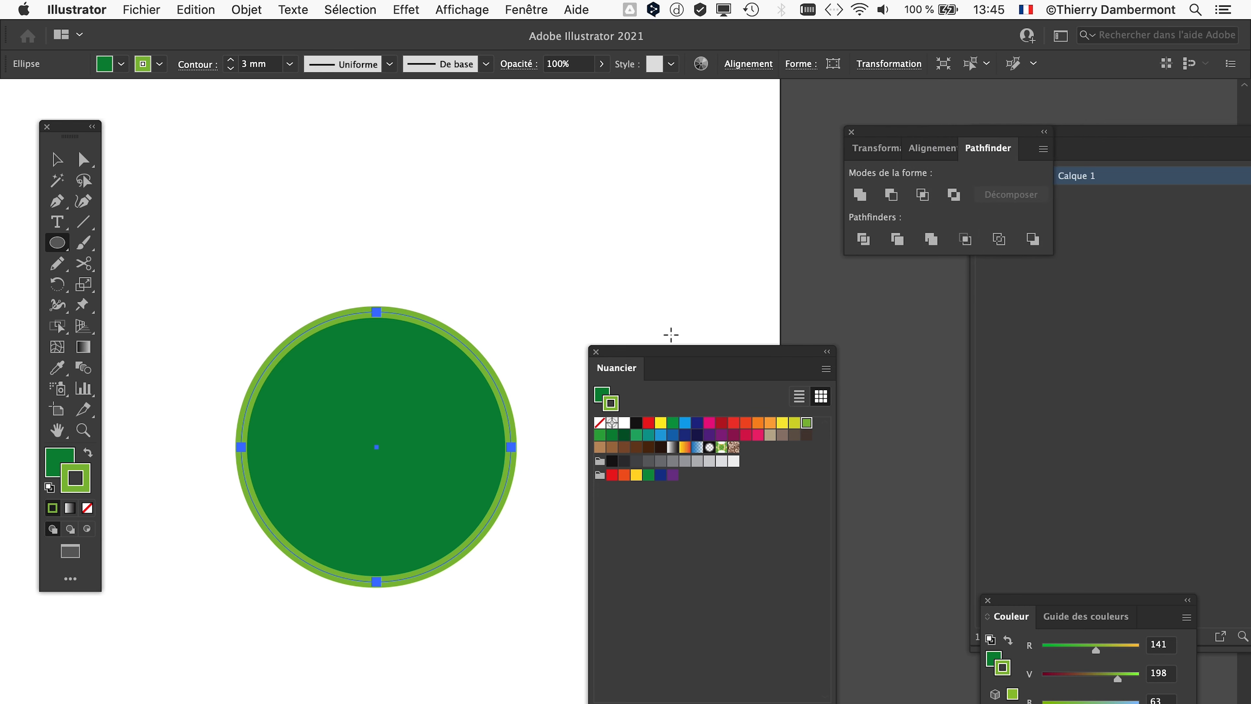
drag(664, 362, 895, 401)
click(485, 9)
mouse_move(526, 9)
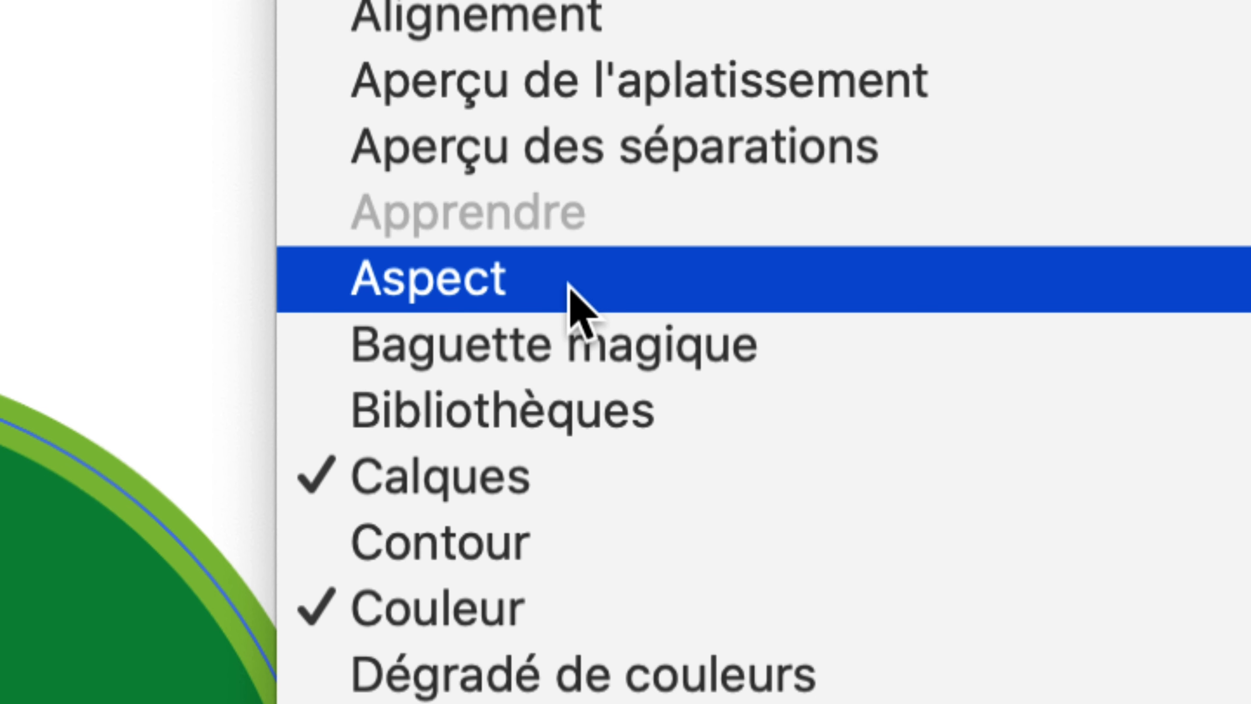
click(572, 286)
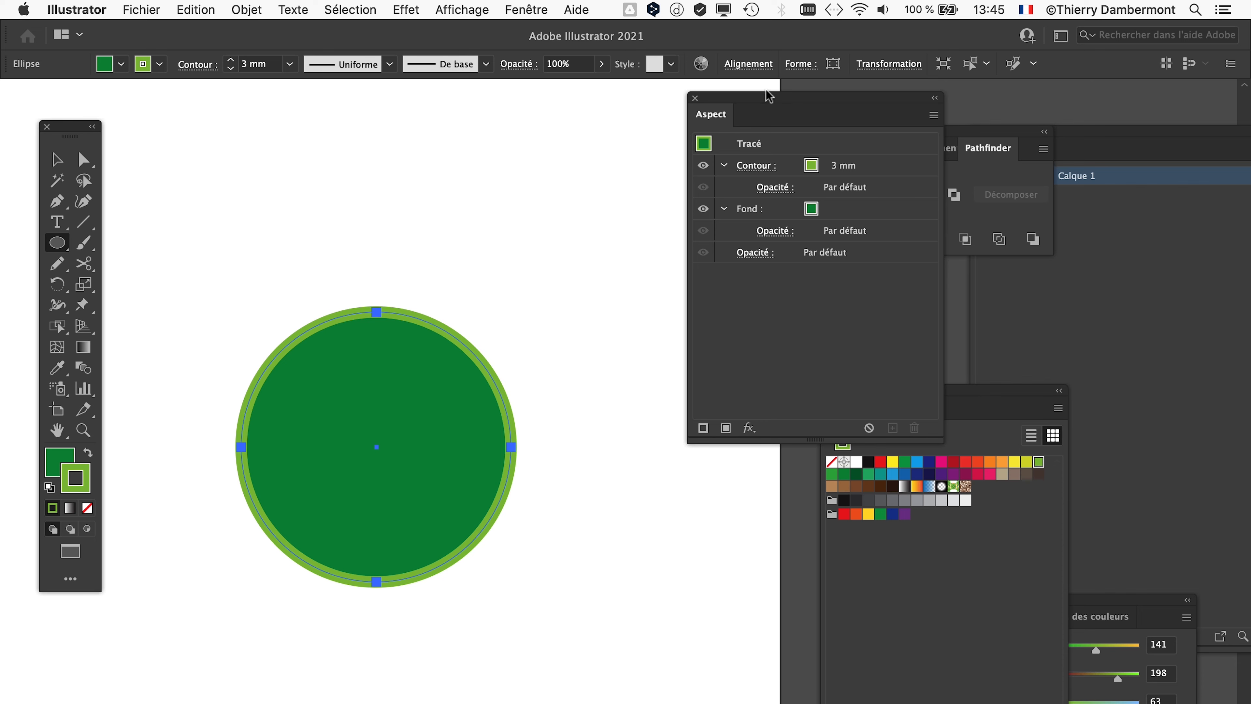
drag(761, 101, 610, 118)
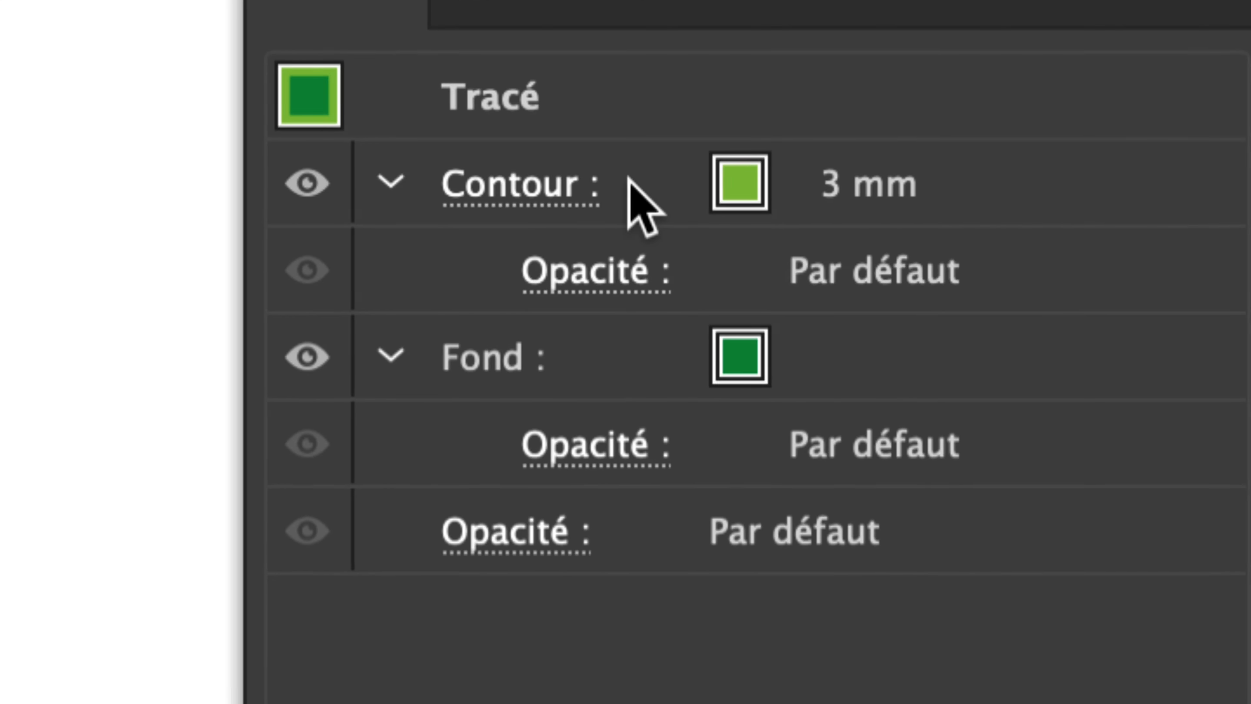
- Reorder the circle's appearance so that the light green stroke sits beneath the dark green fill
click(670, 171)
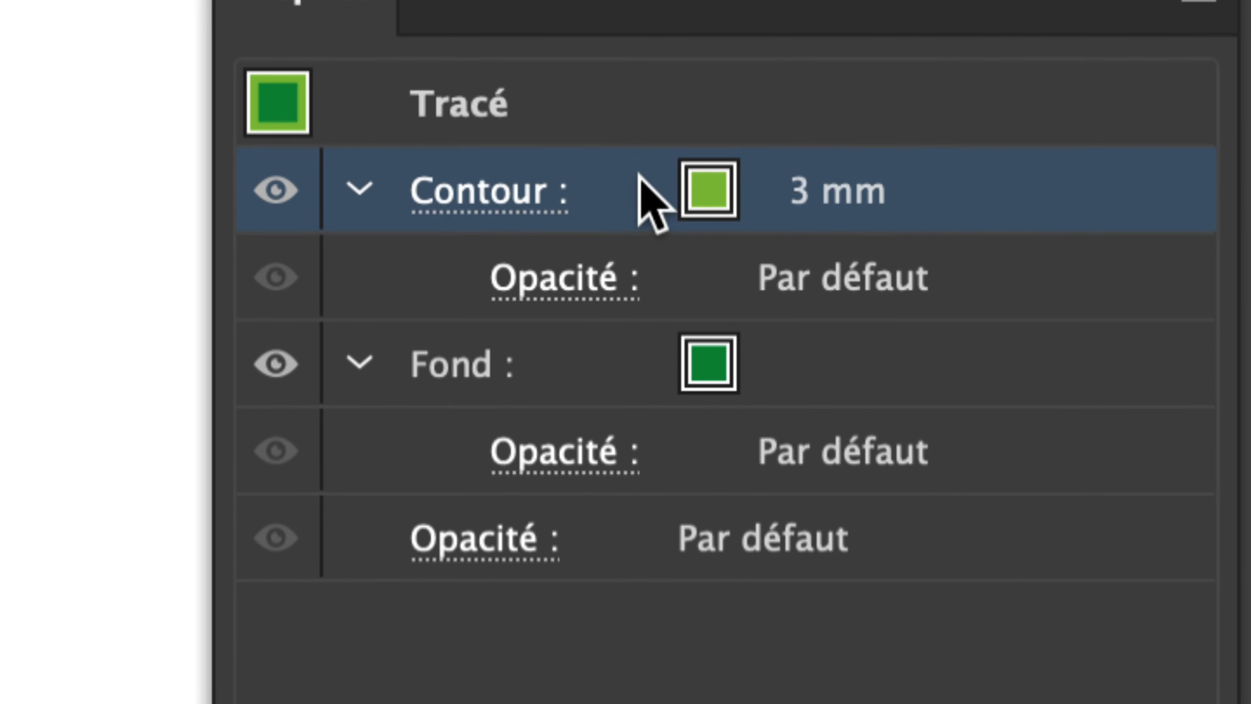
drag(666, 179, 650, 294)
drag(633, 211, 636, 390)
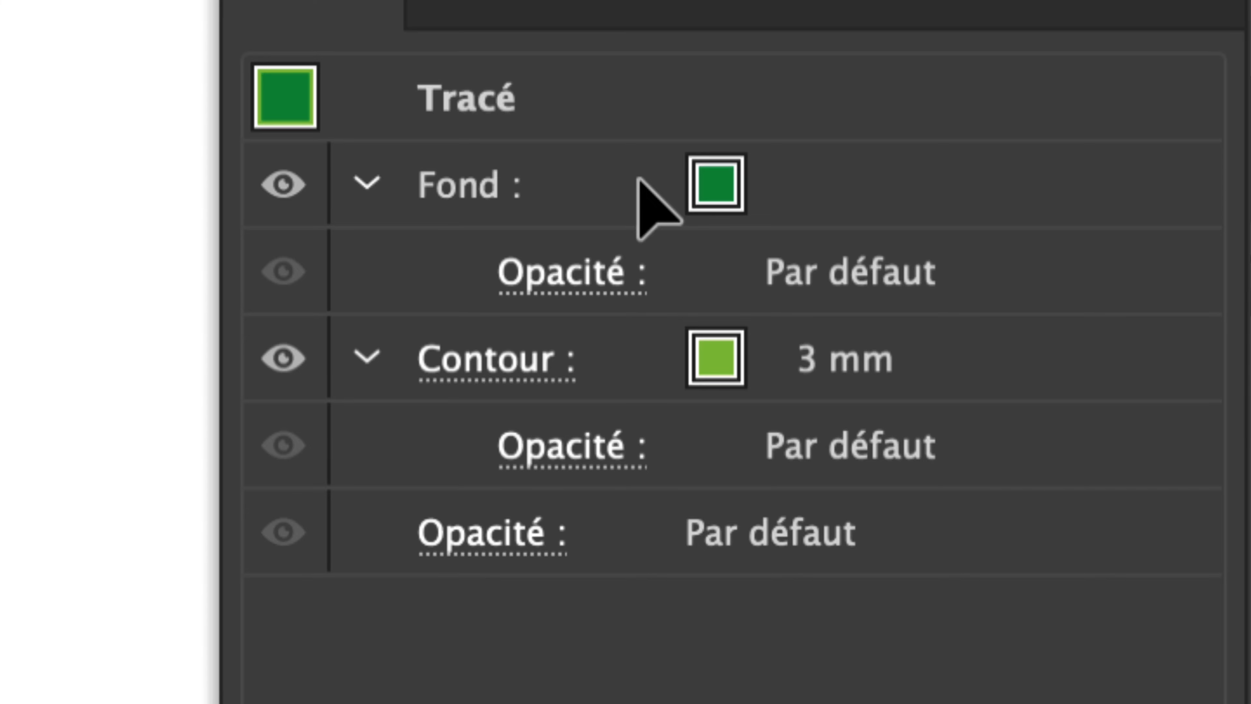
- Increase the weight of the circle's stroke beneath the fill to 7 mm
click(671, 211)
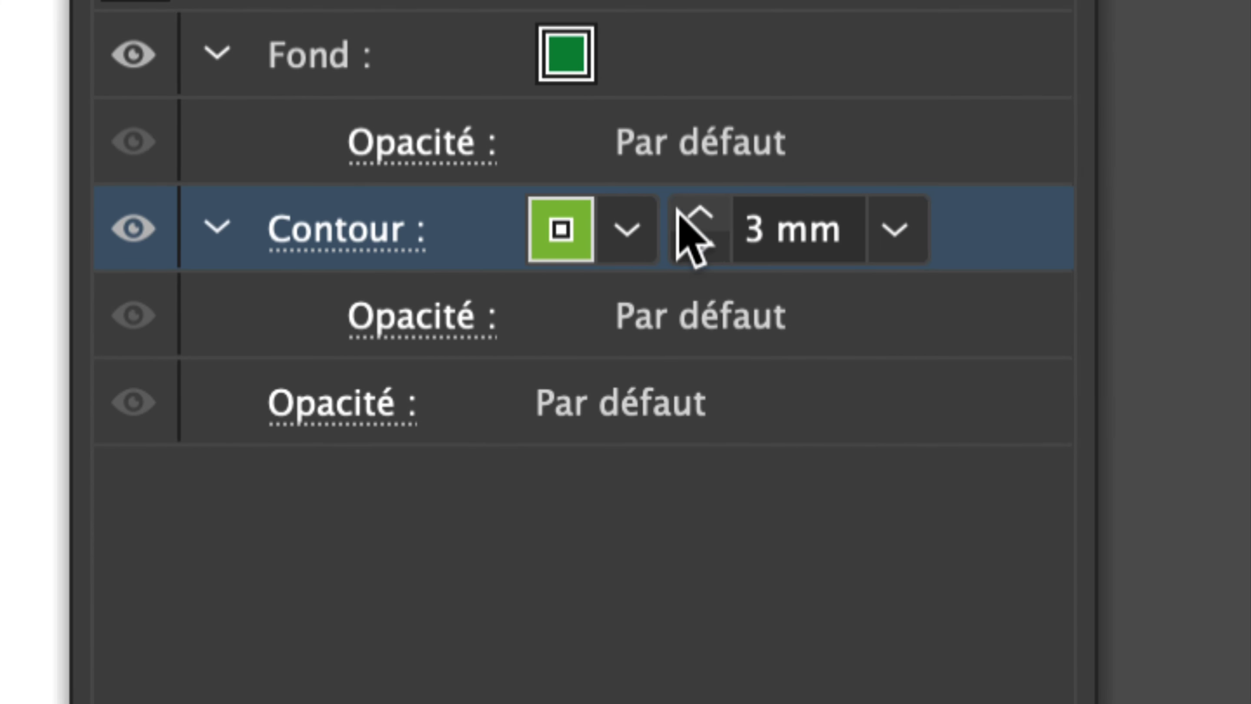
click(709, 213)
click(709, 212)
click(709, 212)
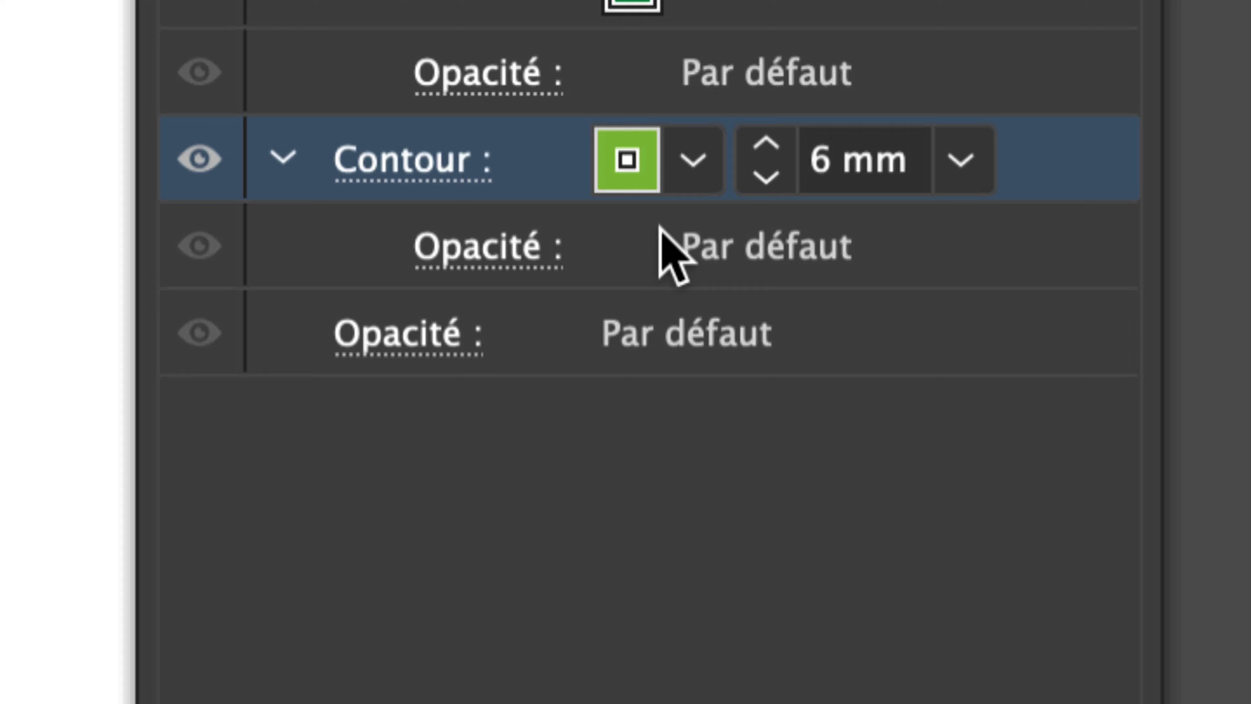
click(762, 143)
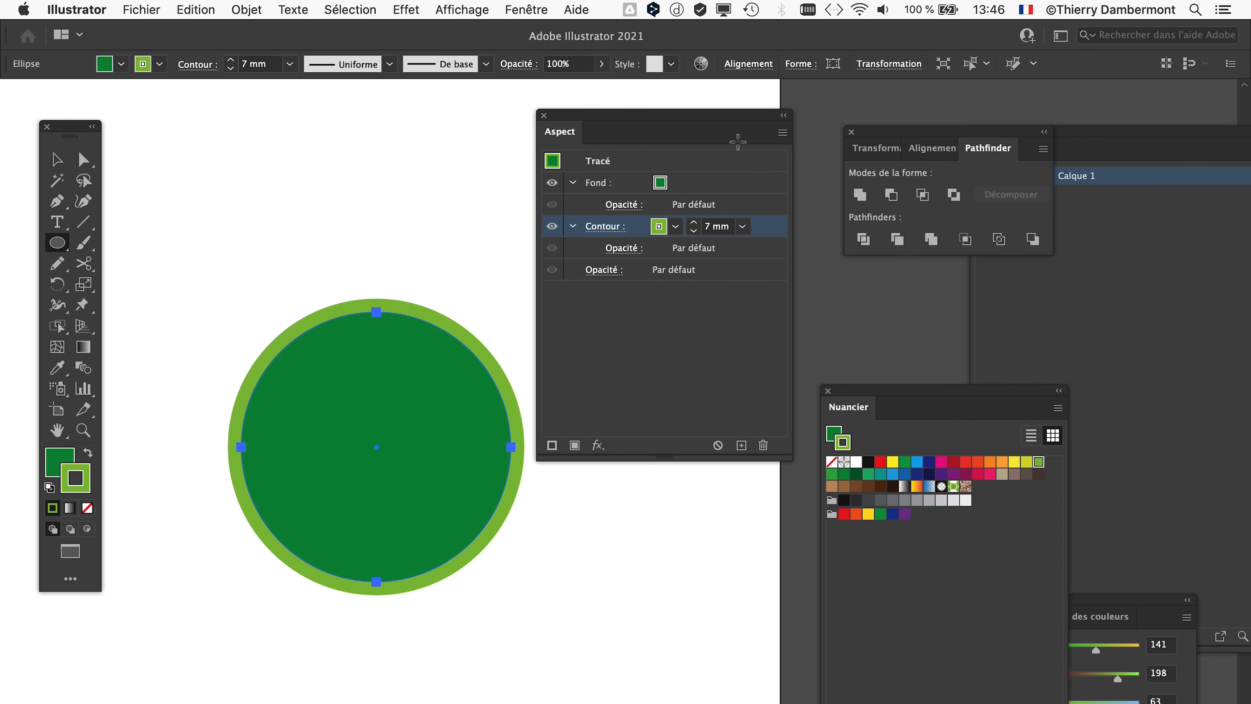
- Shrink the Aspect panel, move it and Pathfinder away from the circle, and keep the stroke entry selected
drag(788, 458, 737, 367)
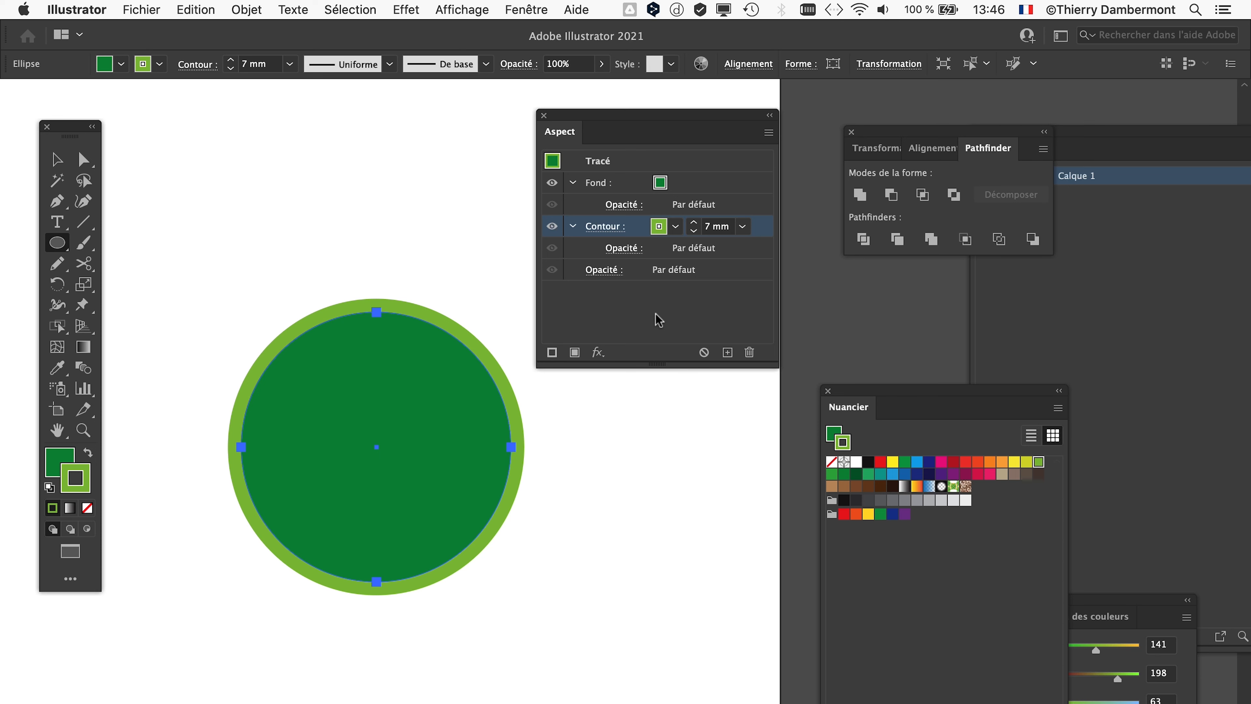
drag(889, 133, 1088, 106)
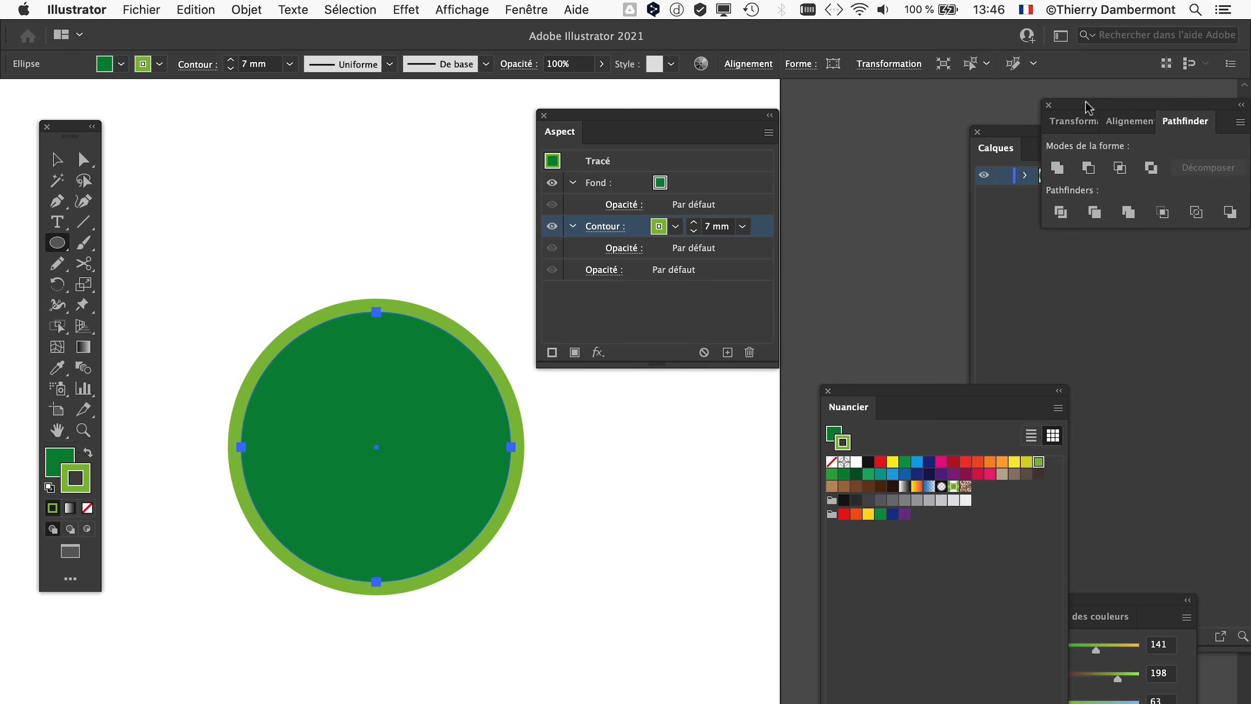
drag(697, 123, 808, 102)
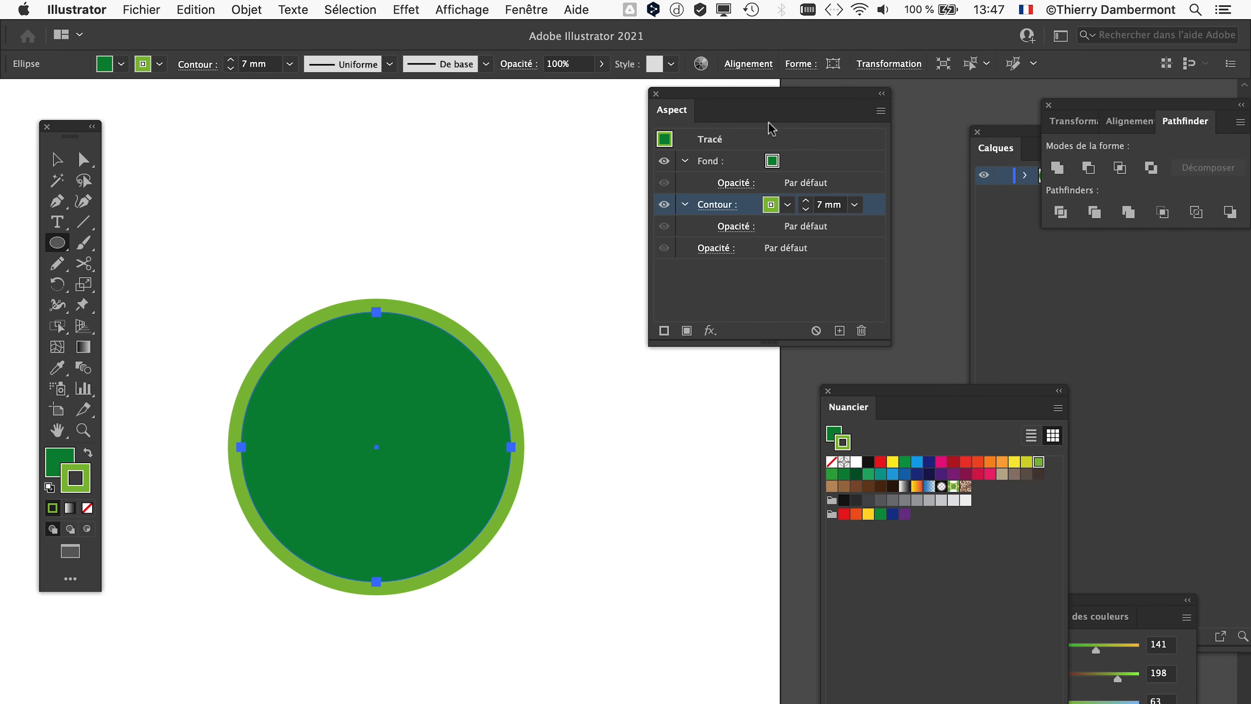
drag(763, 97, 736, 115)
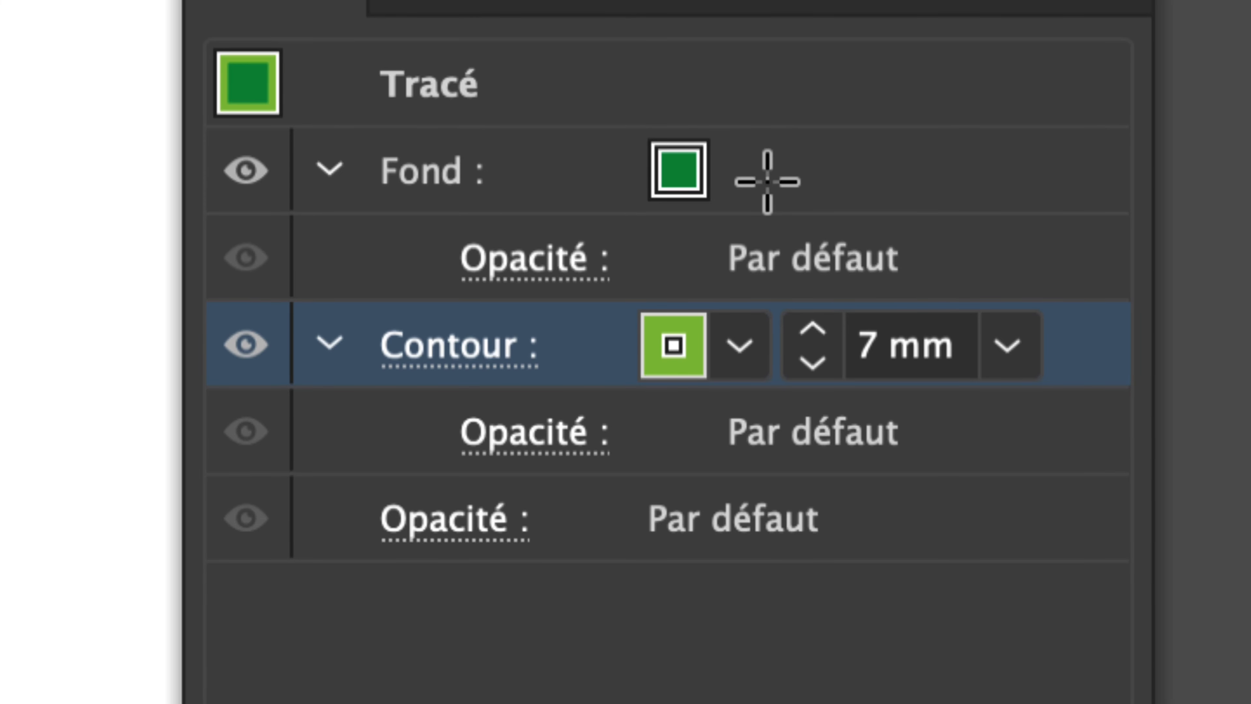
click(767, 182)
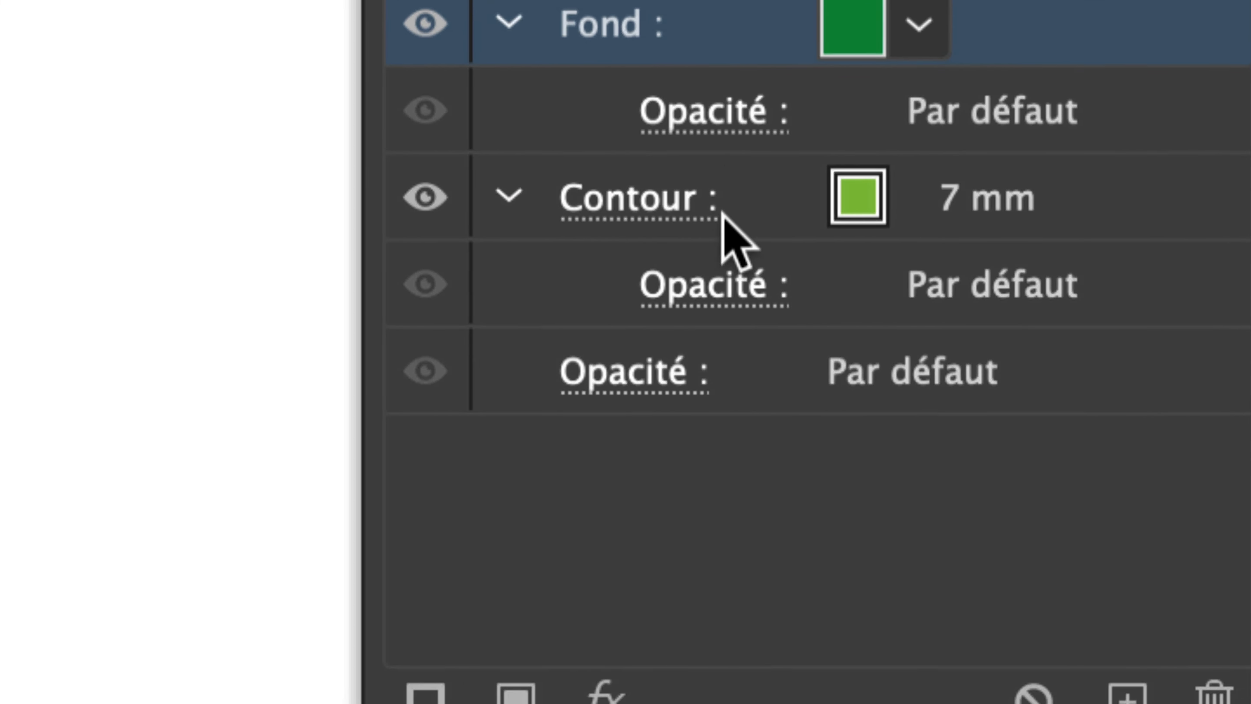
click(737, 212)
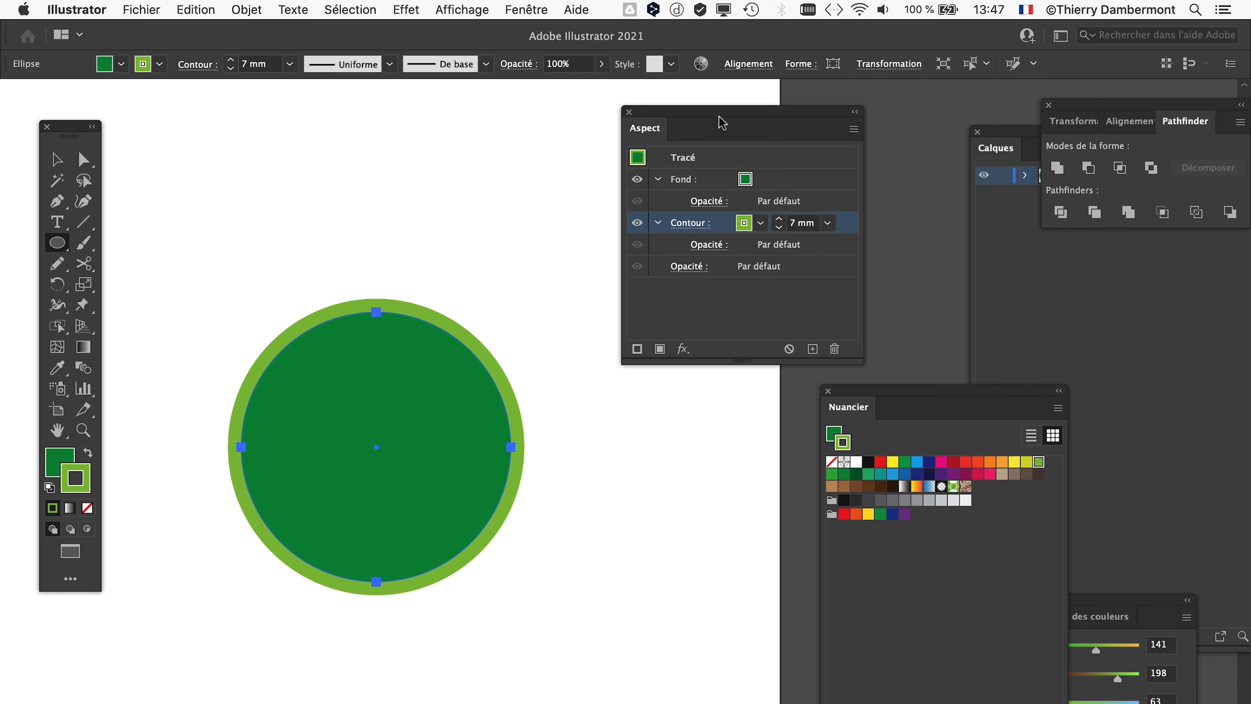
drag(721, 120, 826, 116)
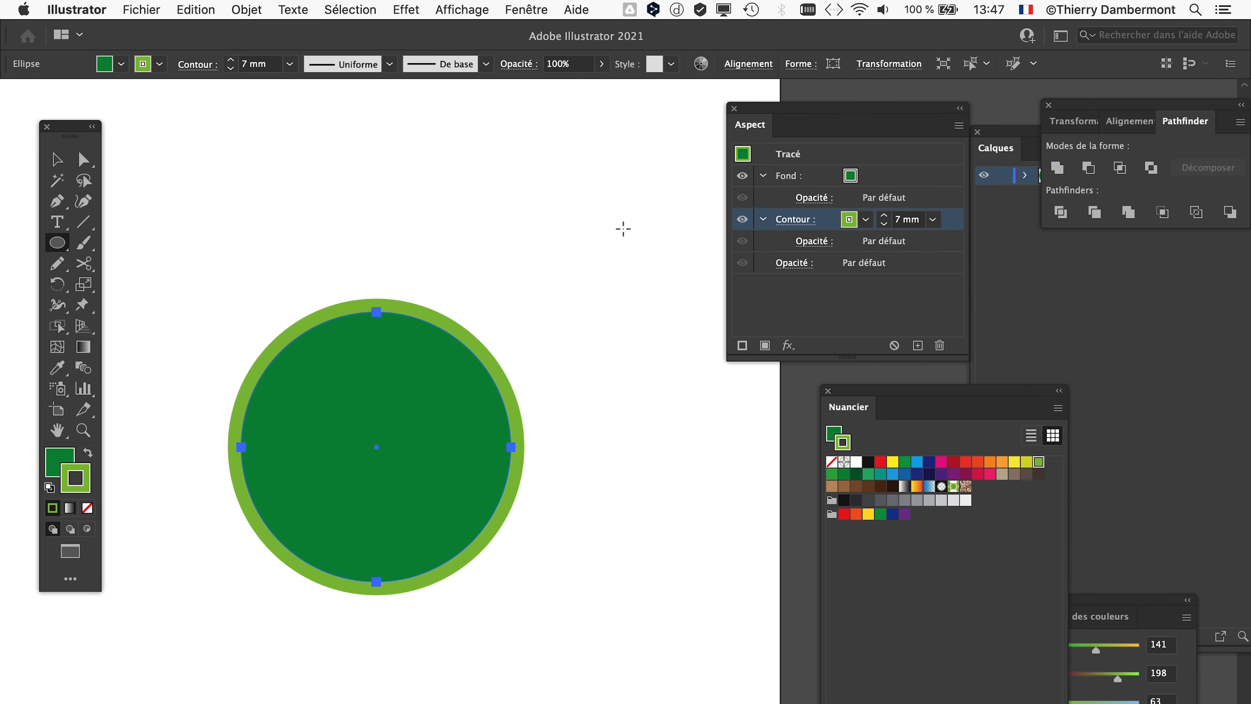
- Save the document in the Illustrator FAD nov 2021 folder as "brushe artistique - 01.ai" with the default Illustrator 2020 options
click(141, 10)
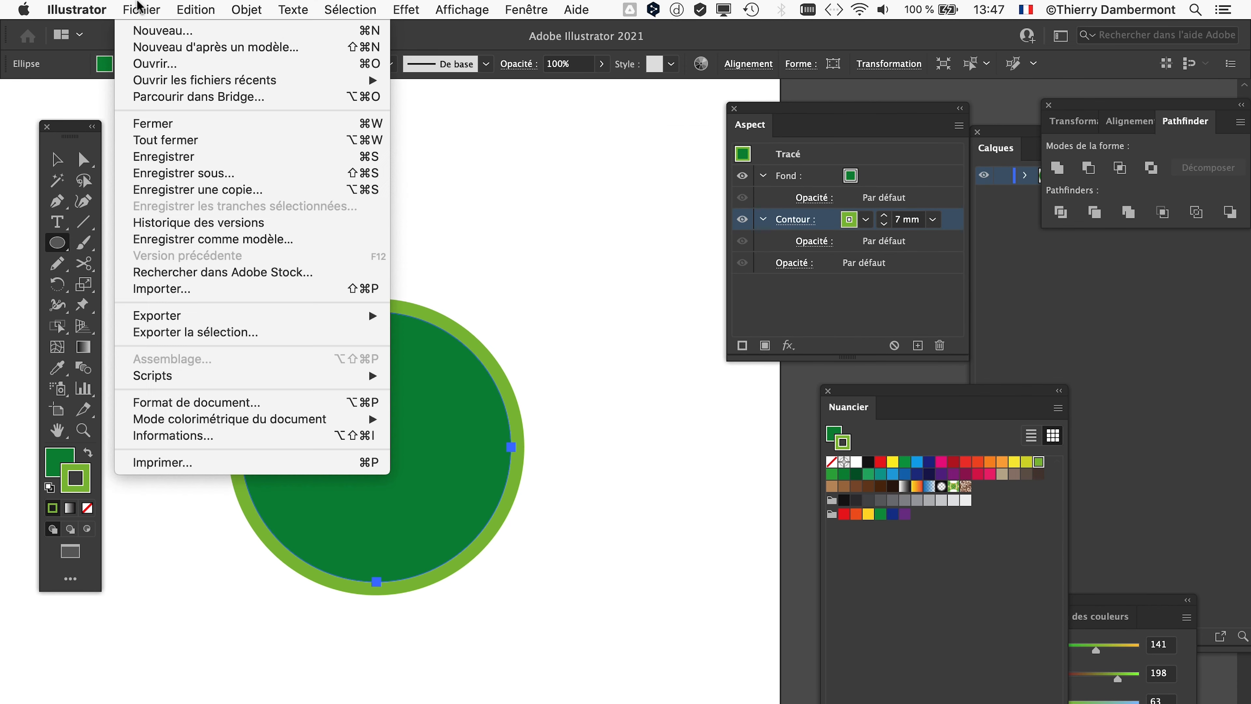
click(197, 172)
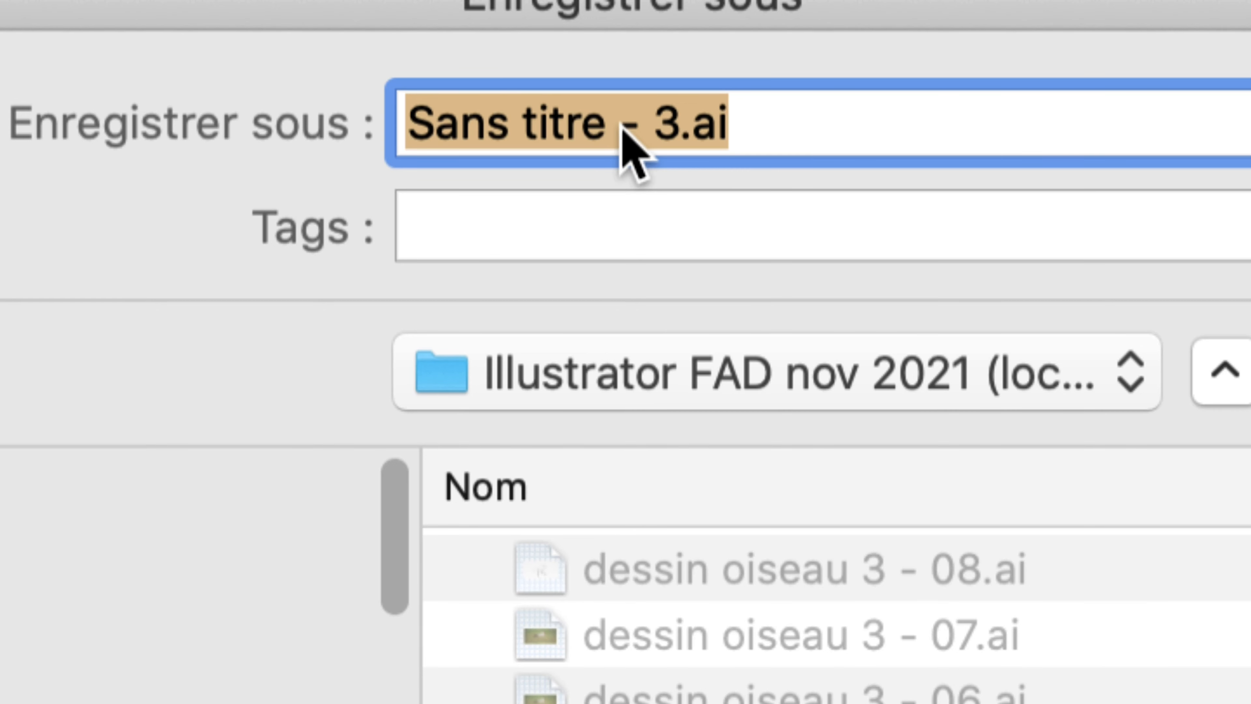
click(650, 129)
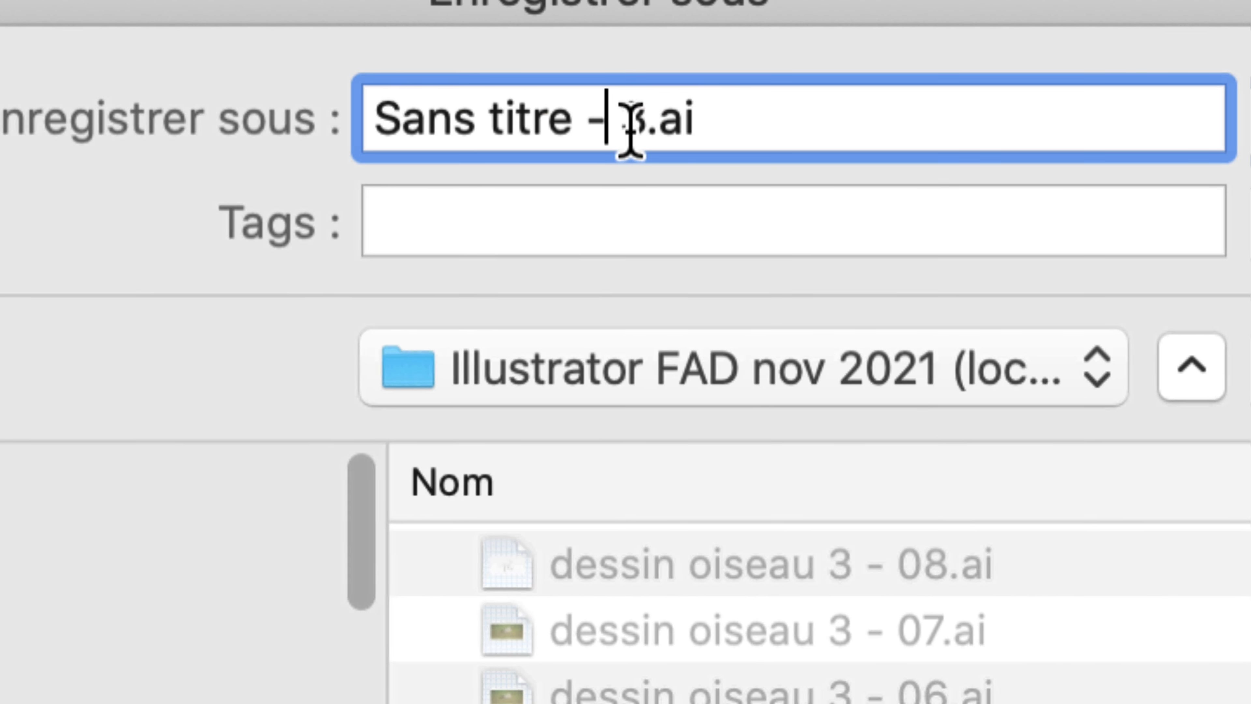
drag(665, 135, 278, 143)
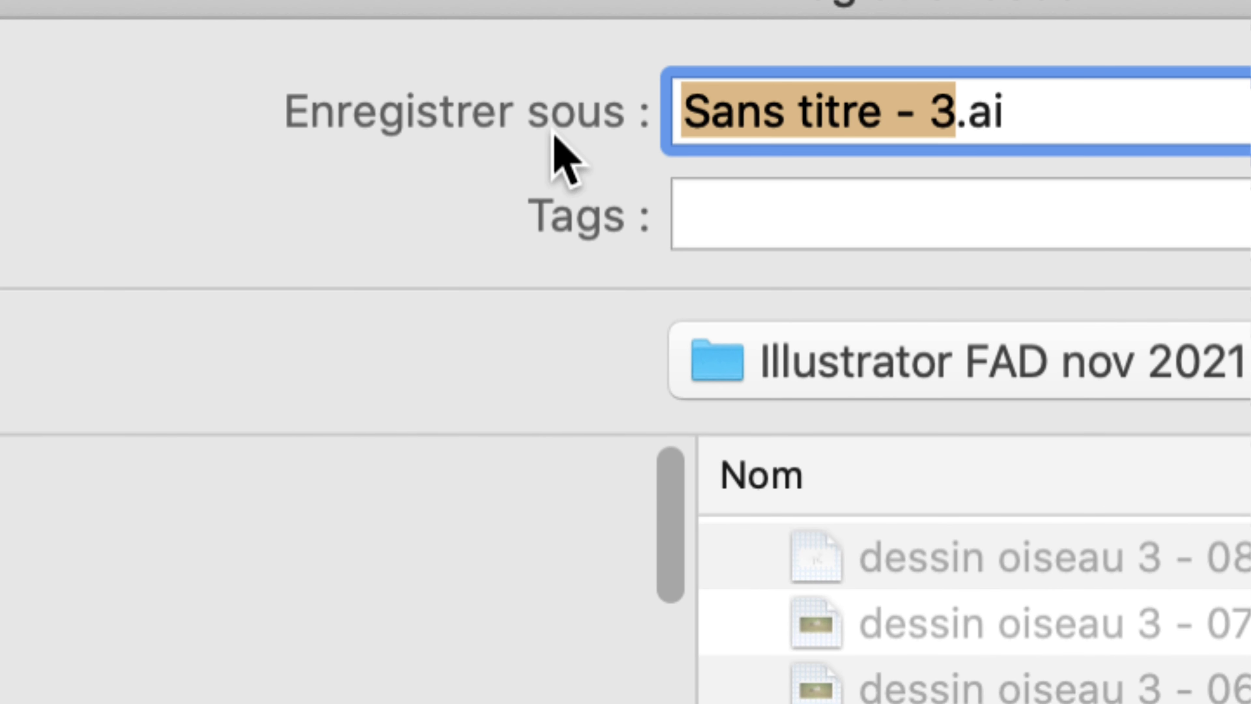
text(brushe ar)
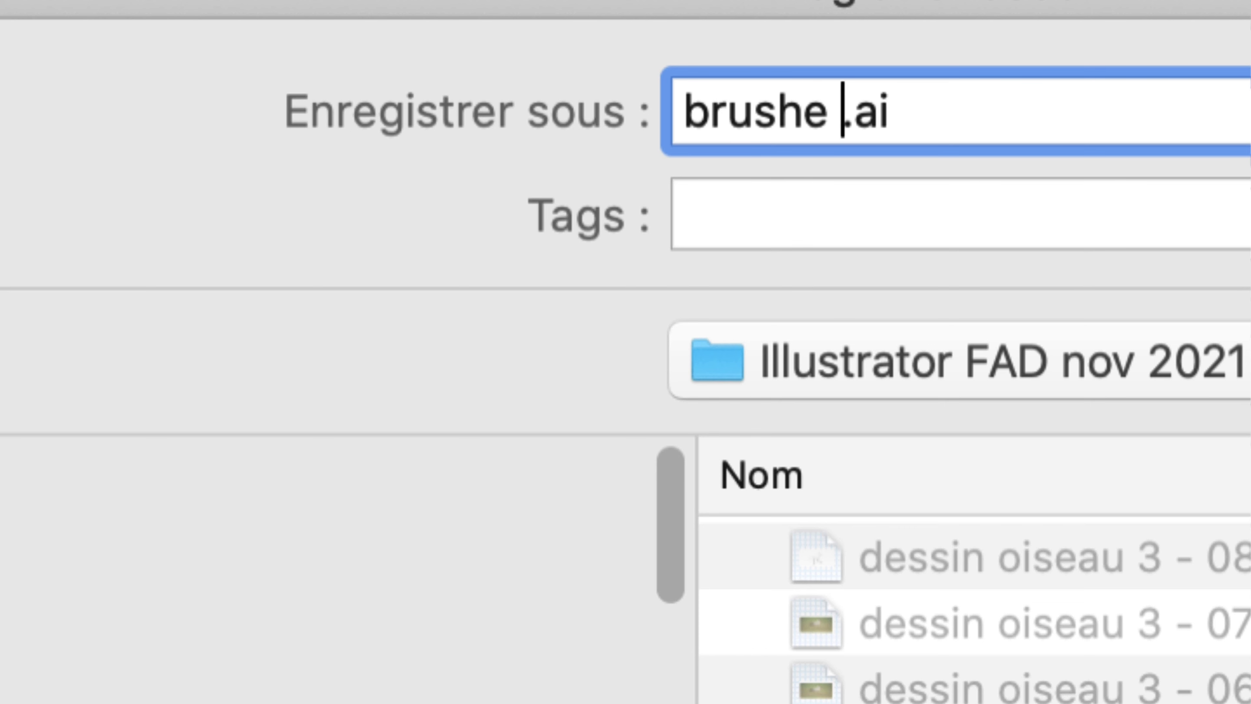
text(tistique - 01)
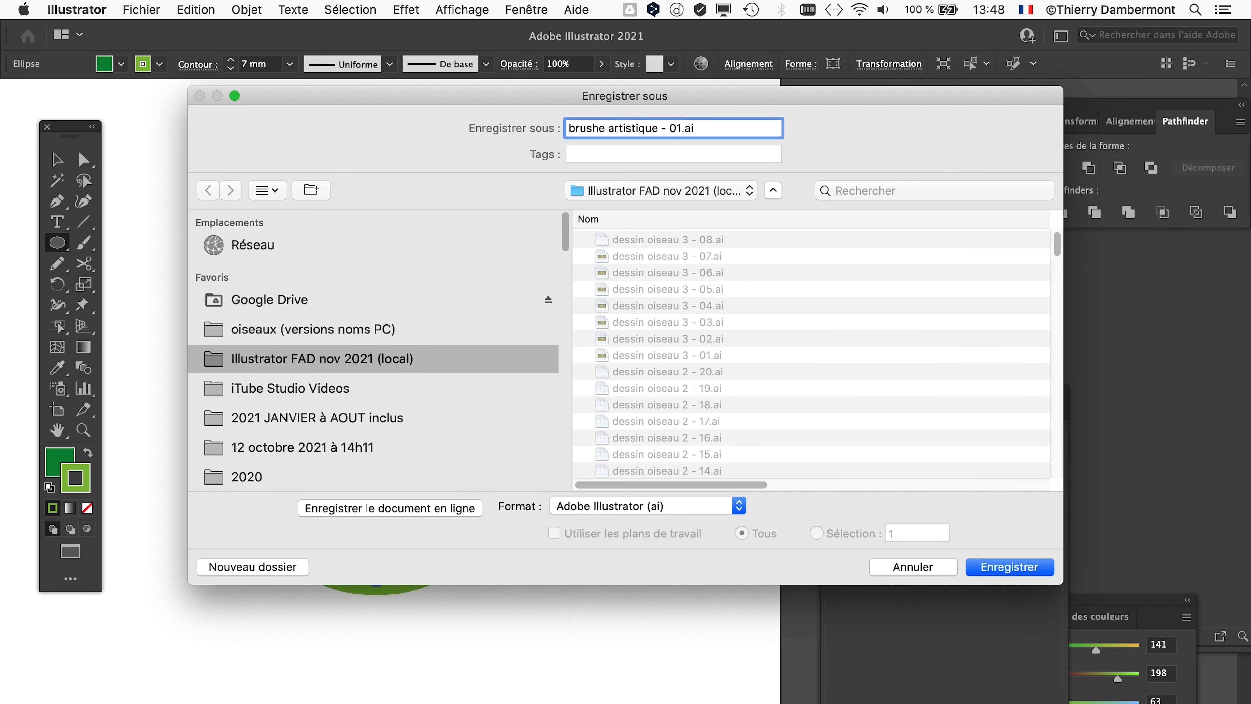
key(Return)
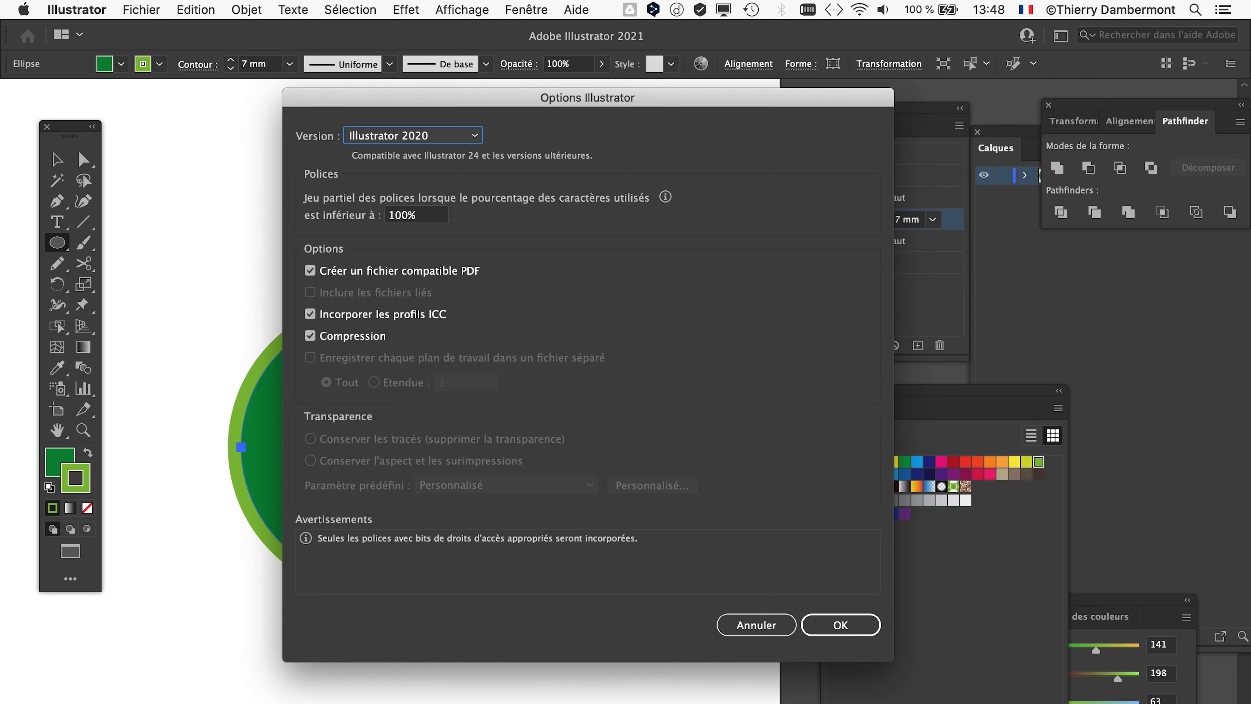
key(Return)
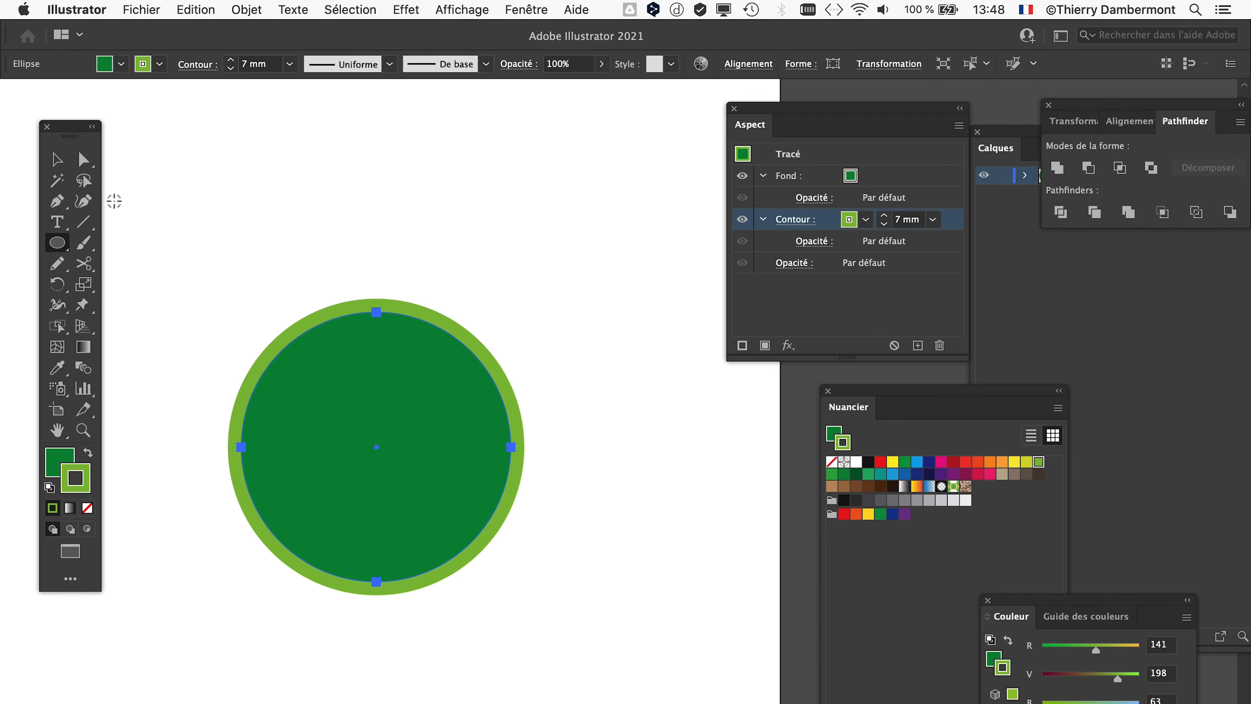
- Move the green circle down to the lower part of the artboard
scroll(292, 334, down, 2)
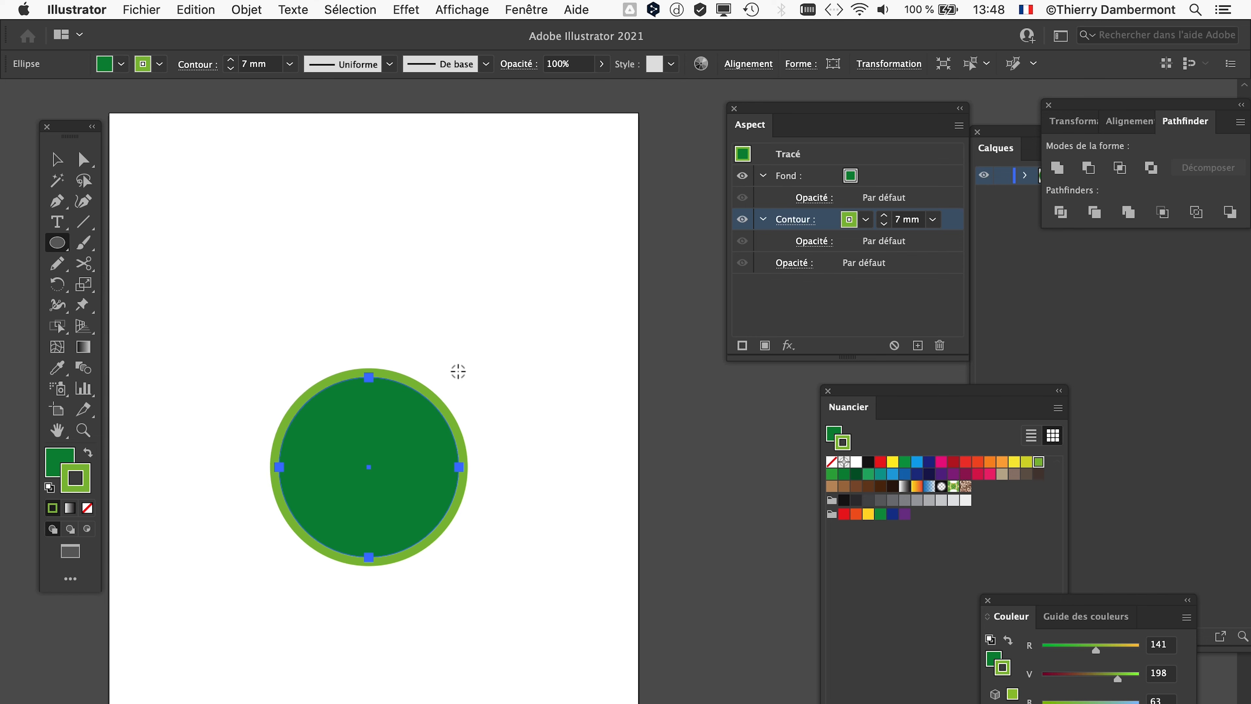
scroll(458, 369, down, 1)
click(58, 160)
drag(377, 405, 379, 512)
mouse_move(466, 400)
mouse_down()
mouse_move(481, 302)
mouse_move(476, 397)
mouse_up()
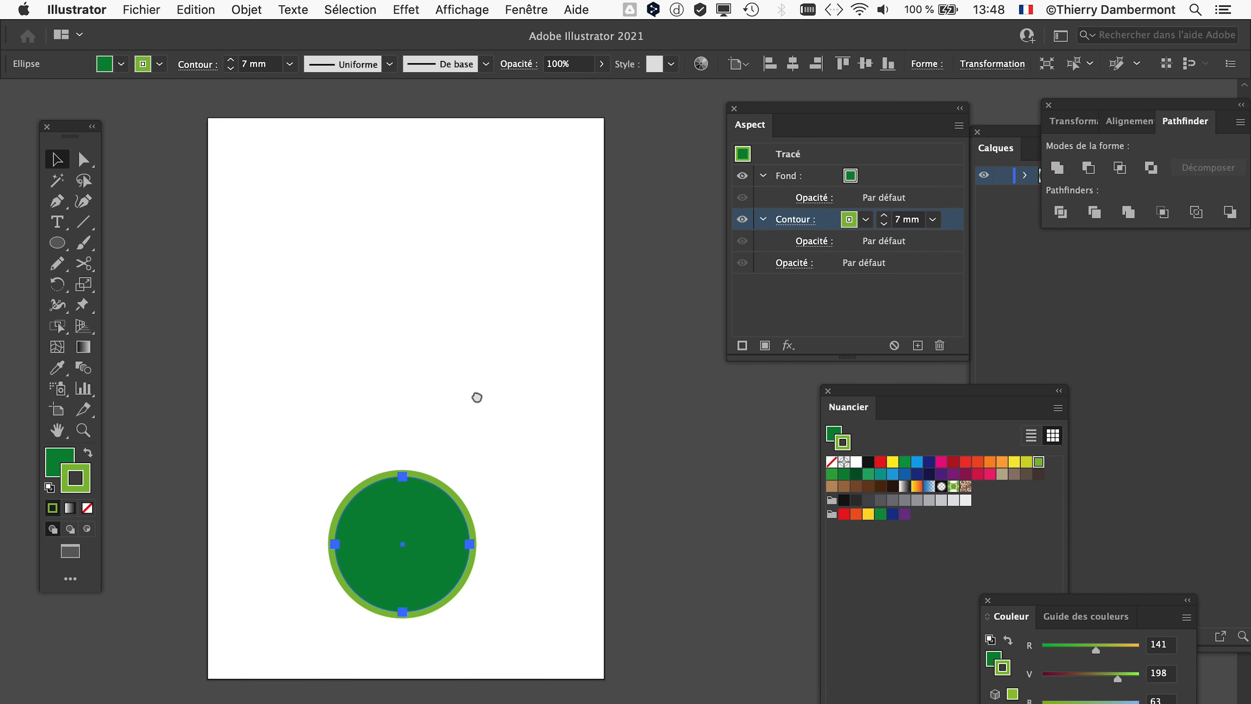
mouse_move(413, 522)
mouse_down()
mouse_move(413, 504)
mouse_move(423, 538)
mouse_up()
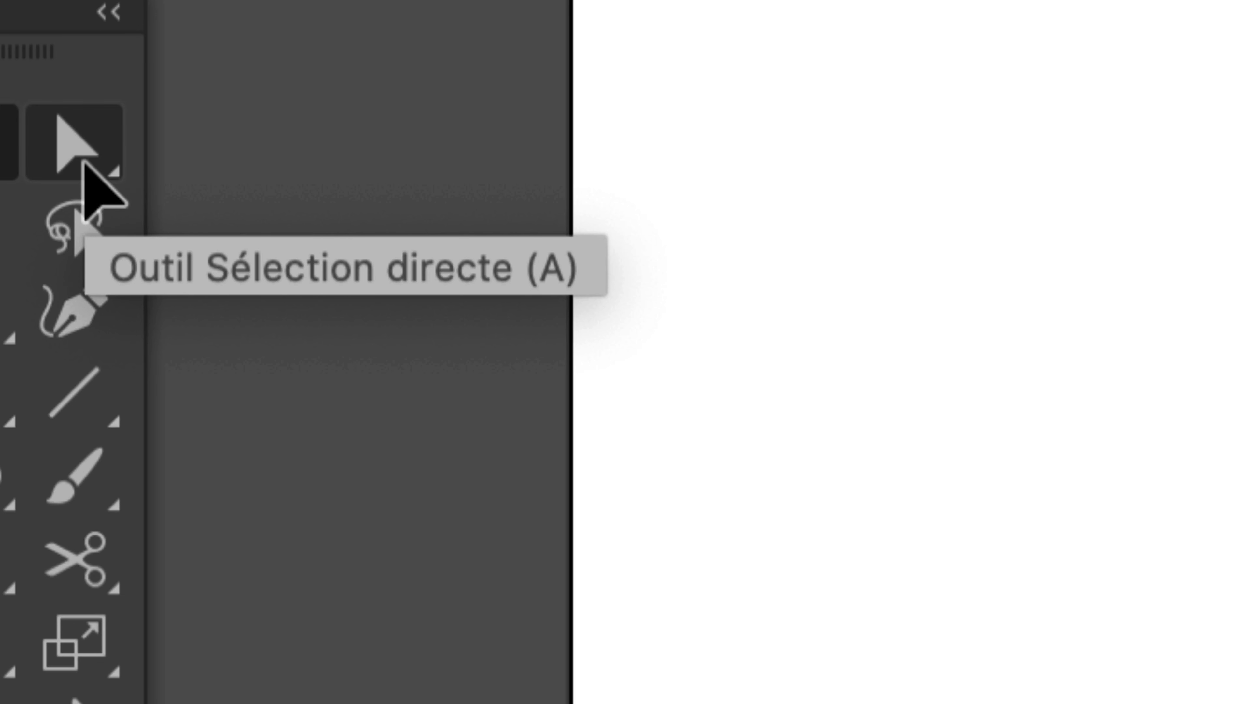
- Stretch the circle into a tall drop by moving only its top anchor point up near the artboard's upper edge
click(83, 162)
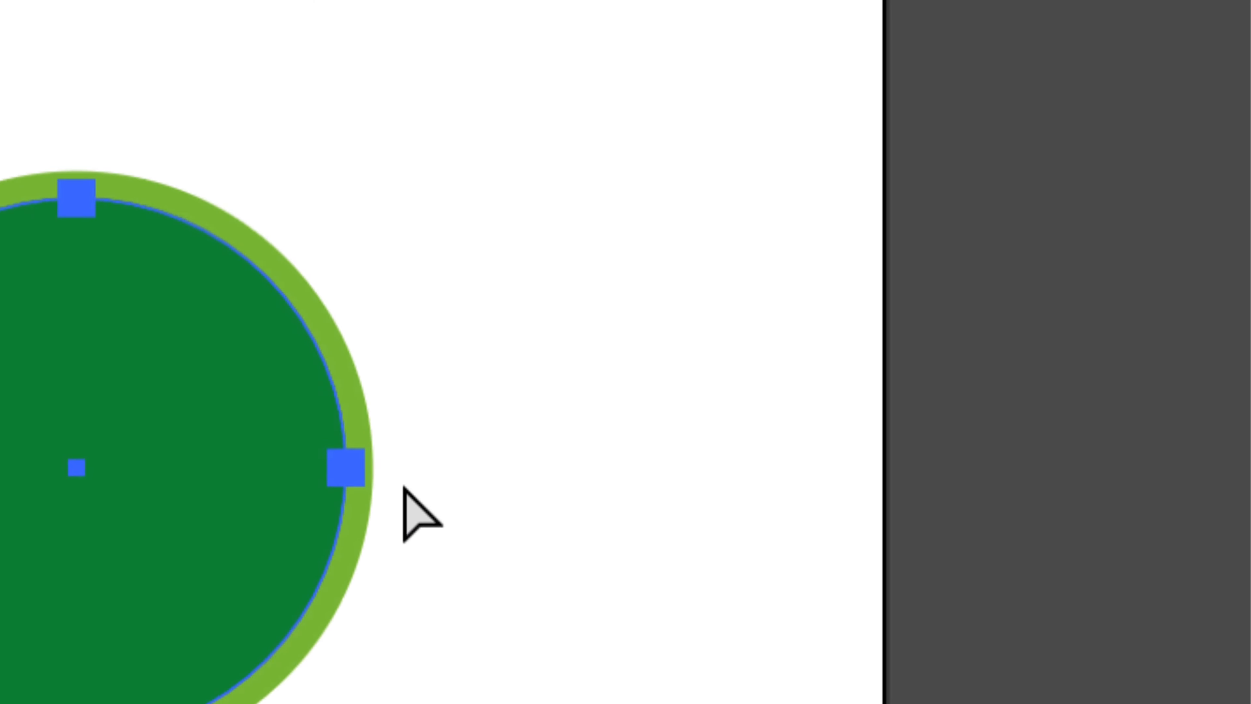
click(424, 559)
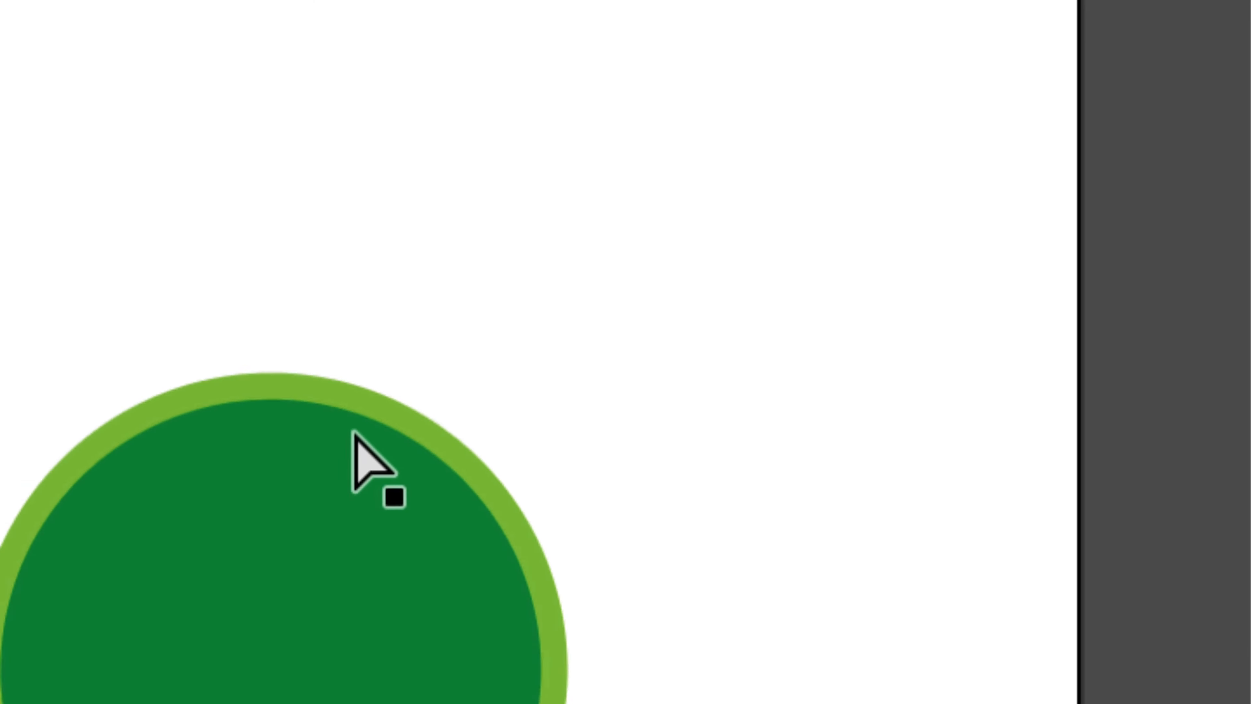
click(127, 278)
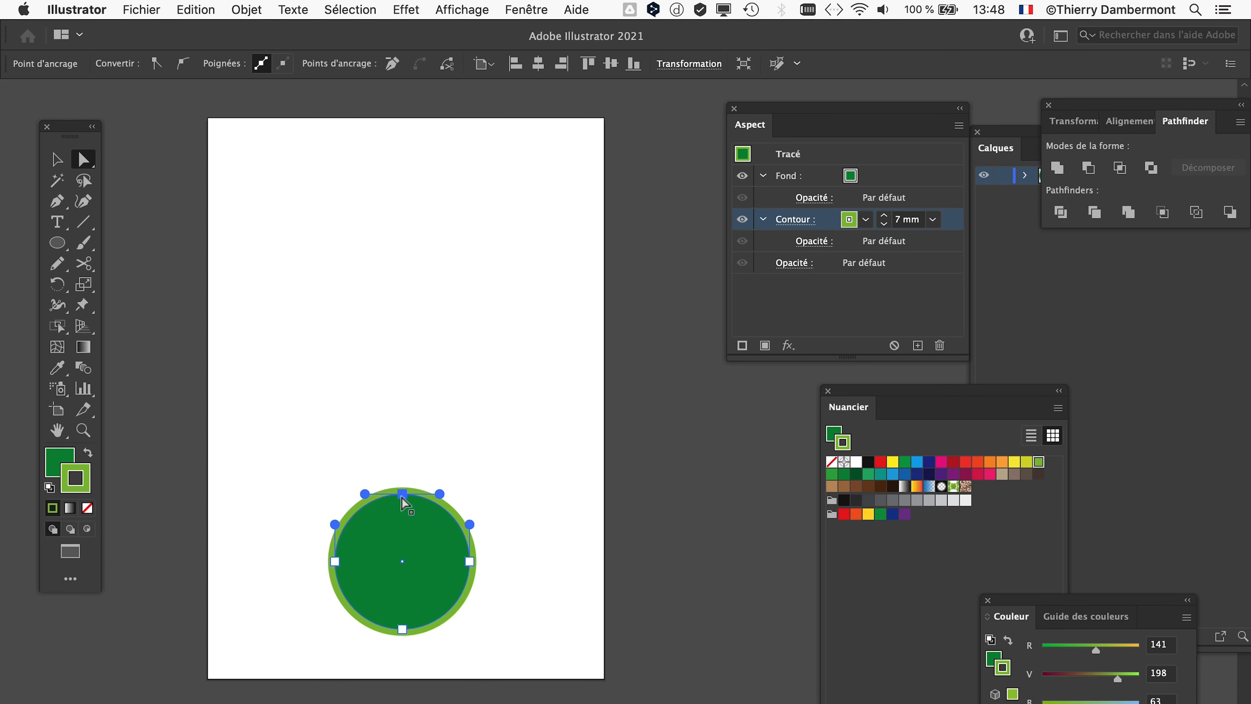
drag(403, 498, 420, 164)
click(419, 163)
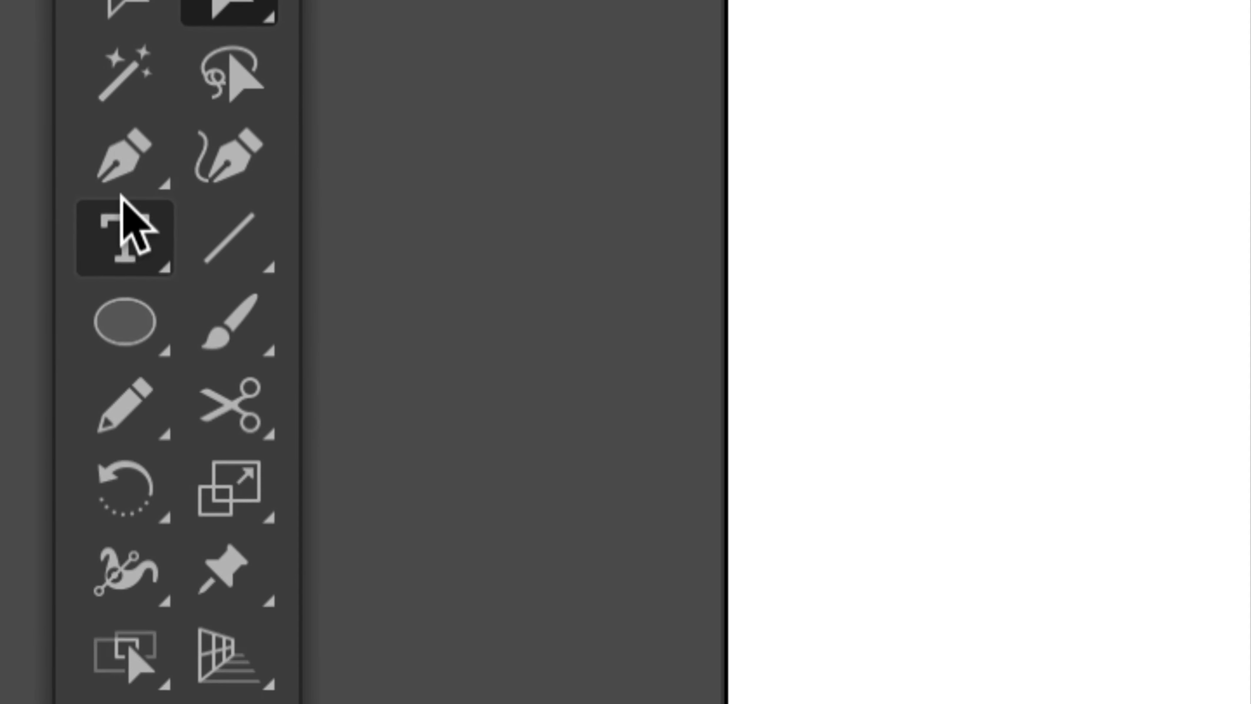
- Try sharpening the drop's tip with the Pen tool by converting its anchor and bending its handles separately, and undo the changes
click(96, 286)
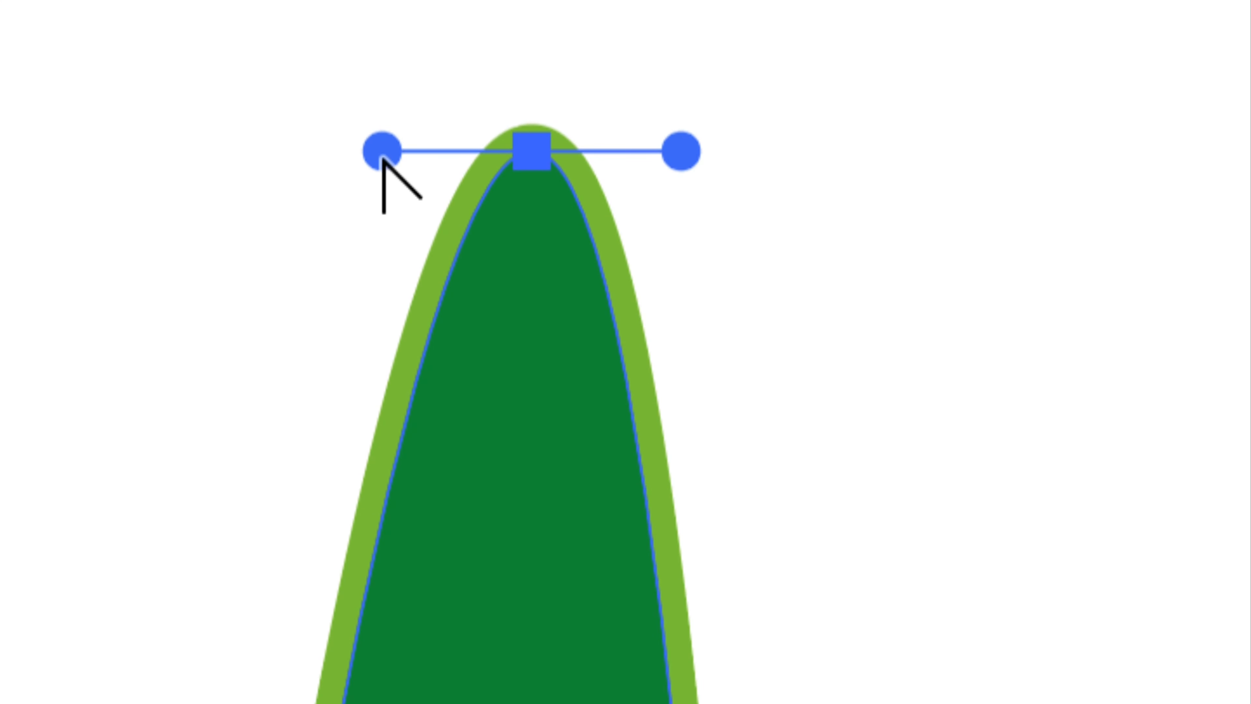
drag(382, 157, 393, 196)
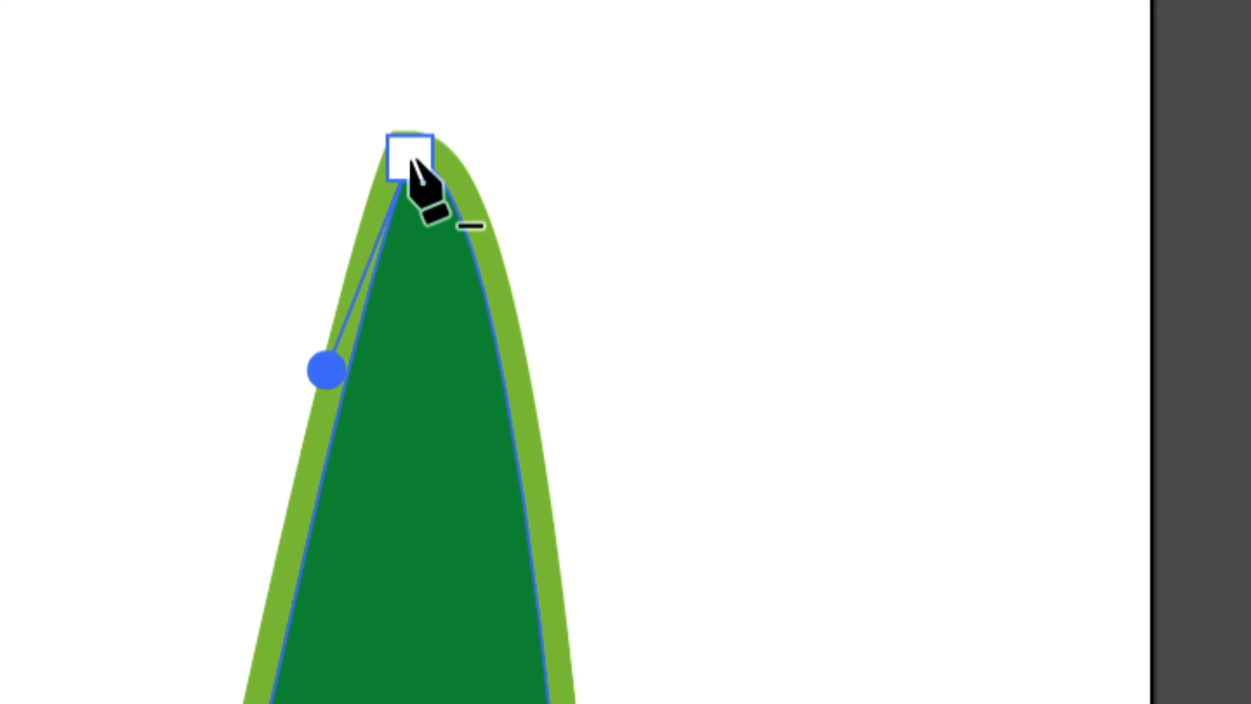
click(413, 160)
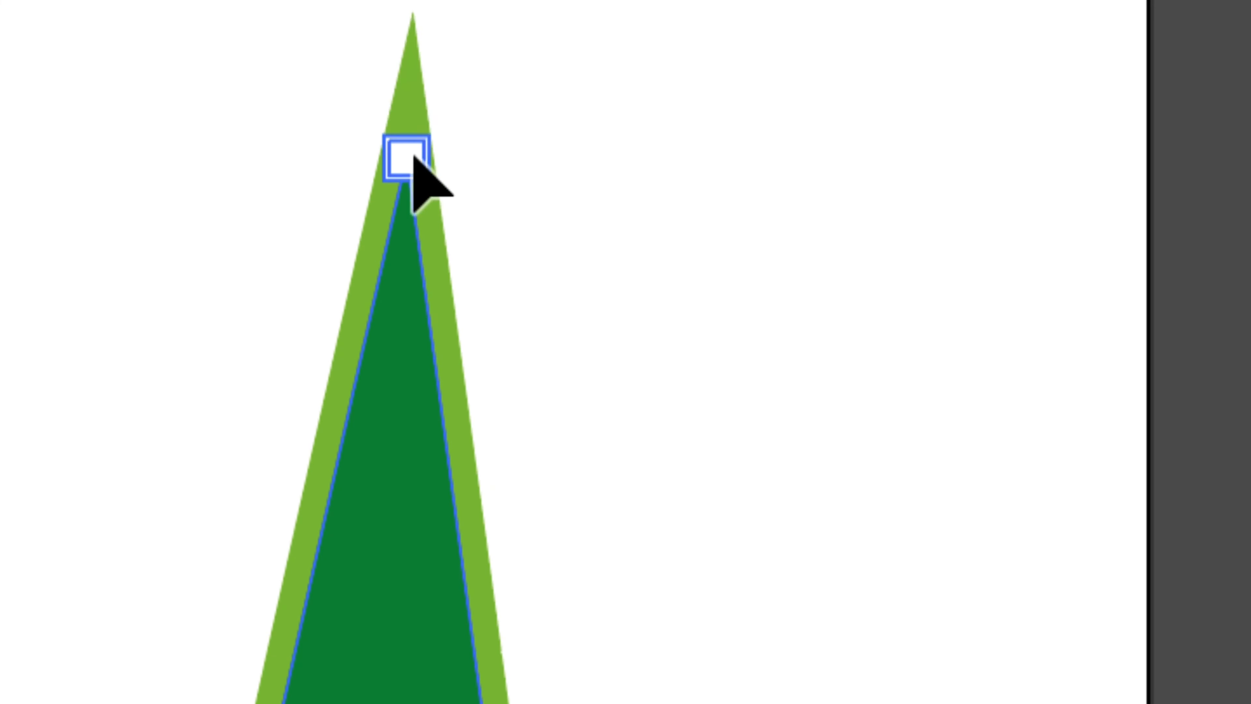
key(ctrl+z)
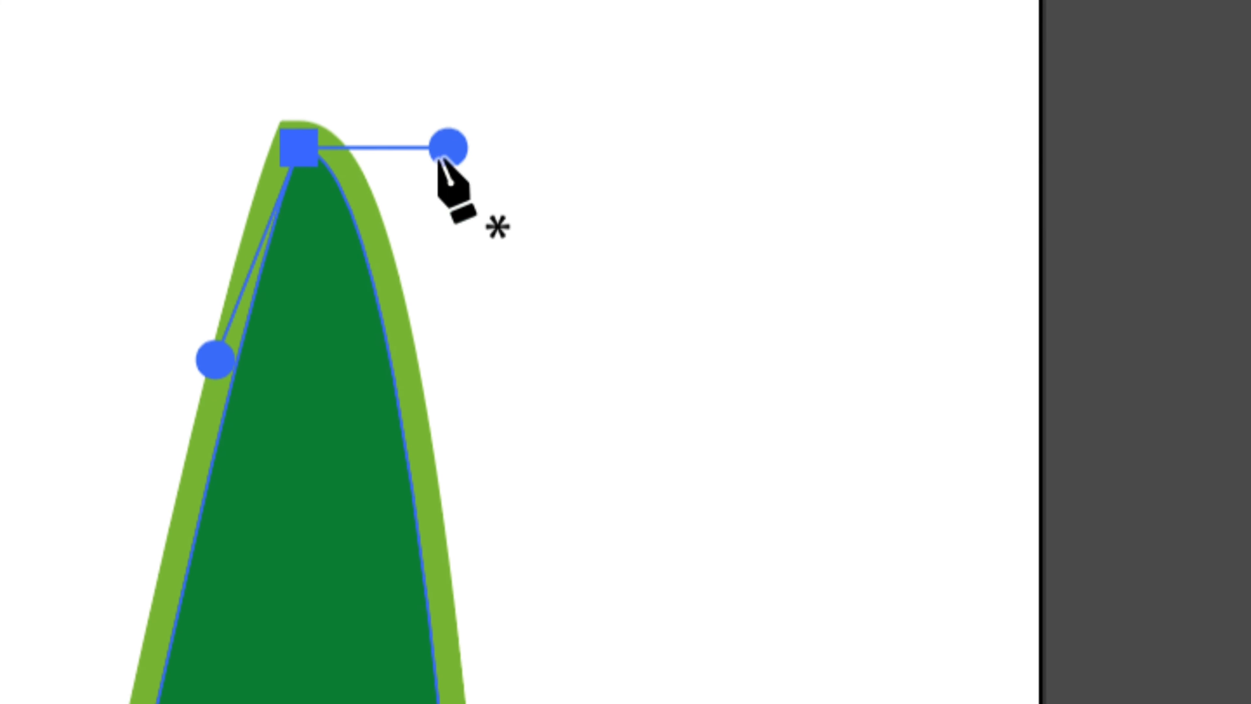
drag(441, 161, 314, 396)
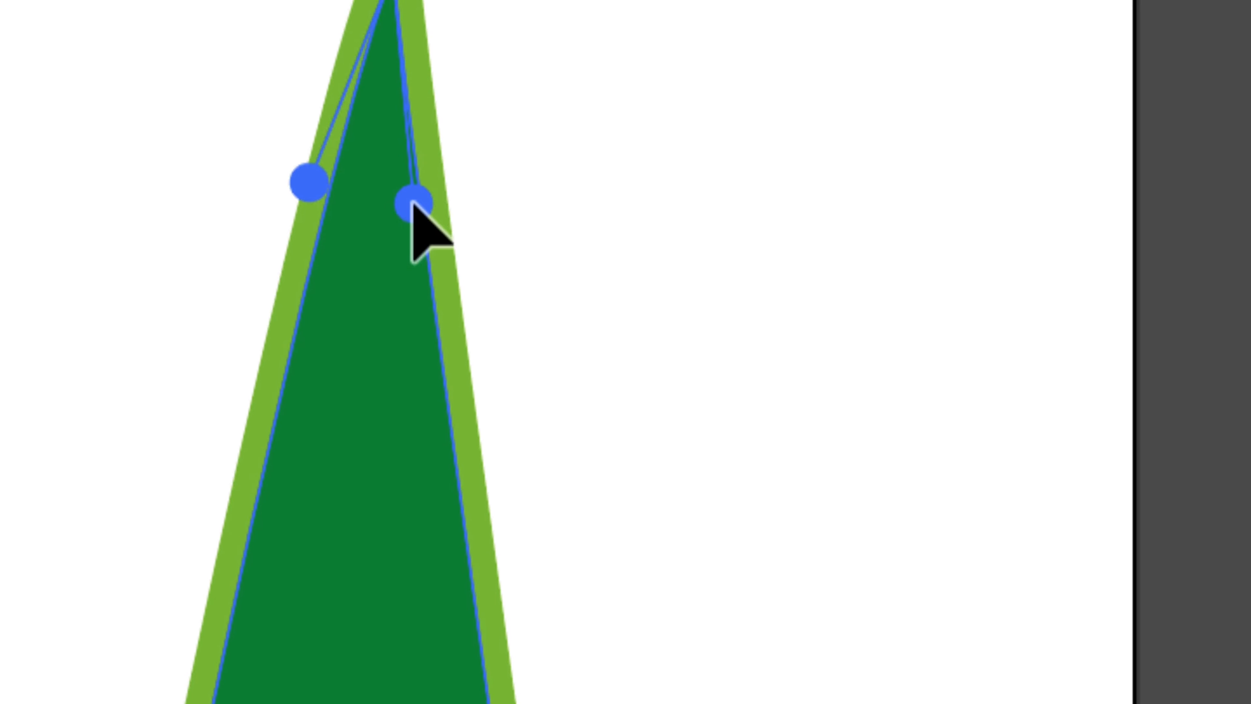
key(ctrl+z)
key(ctrl+z)
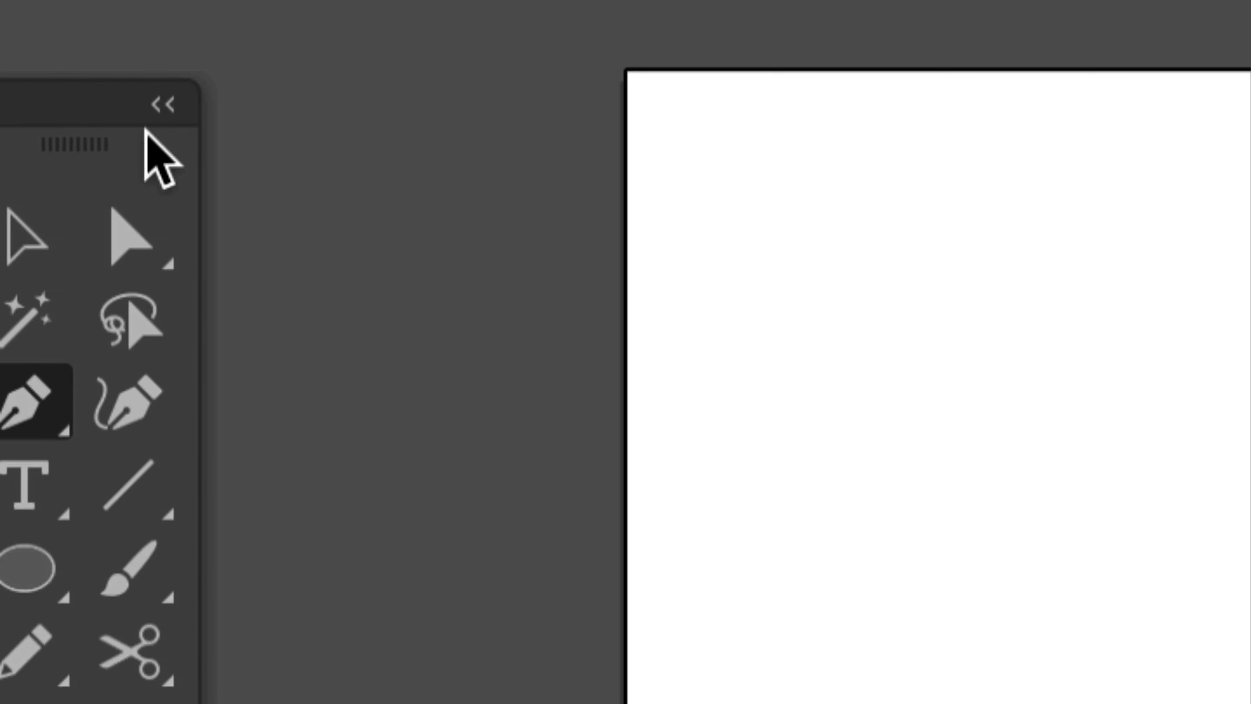
- Break the left handle of the drop's top anchor and pull it down along the shape's left side
click(0, 121)
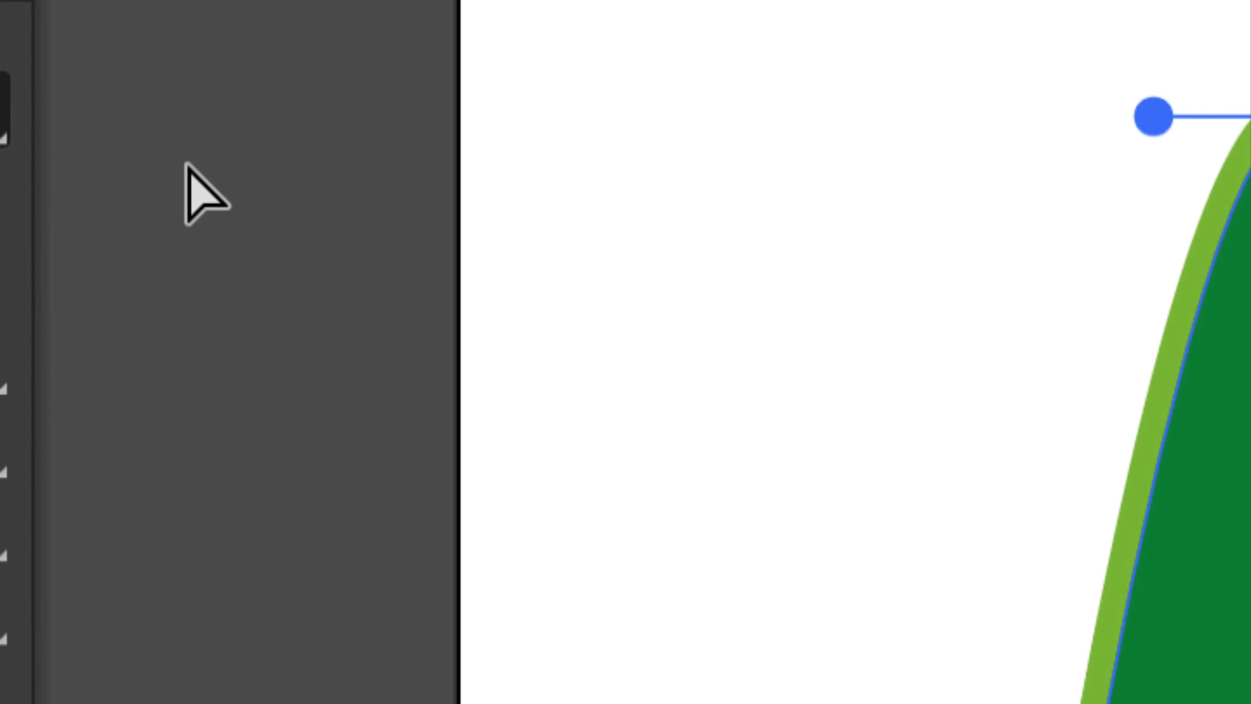
click(59, 237)
click(740, 69)
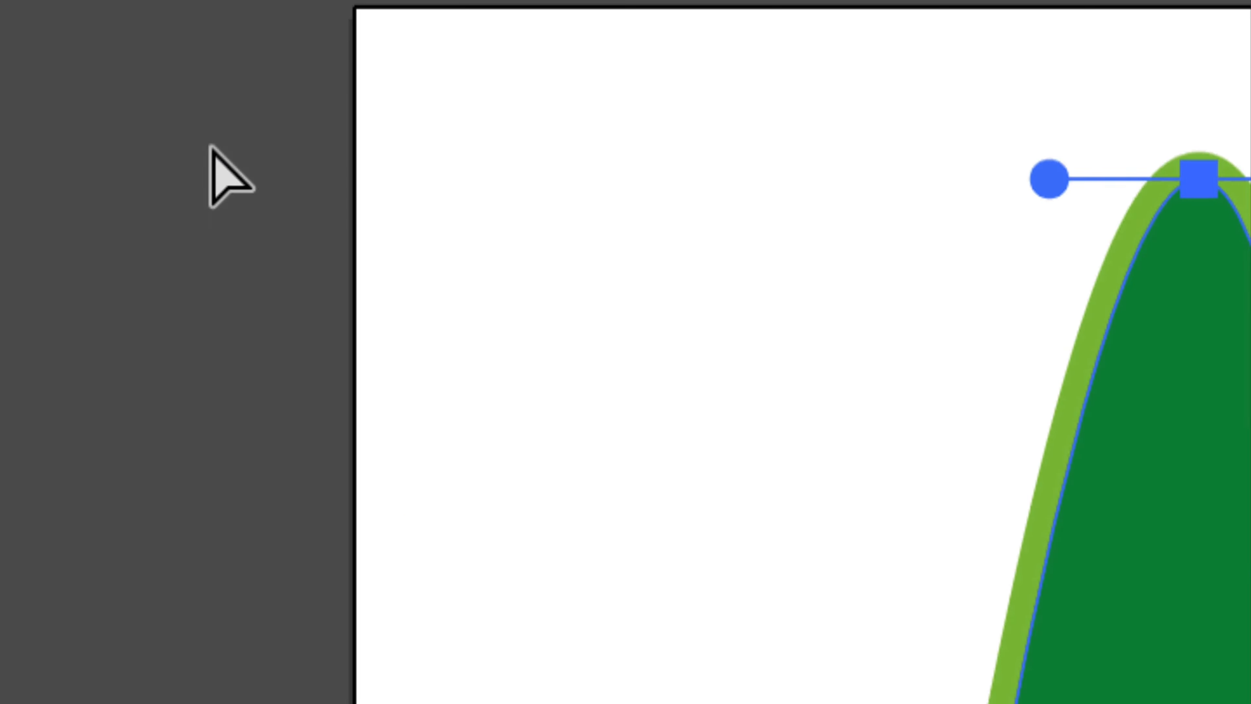
click(0, 212)
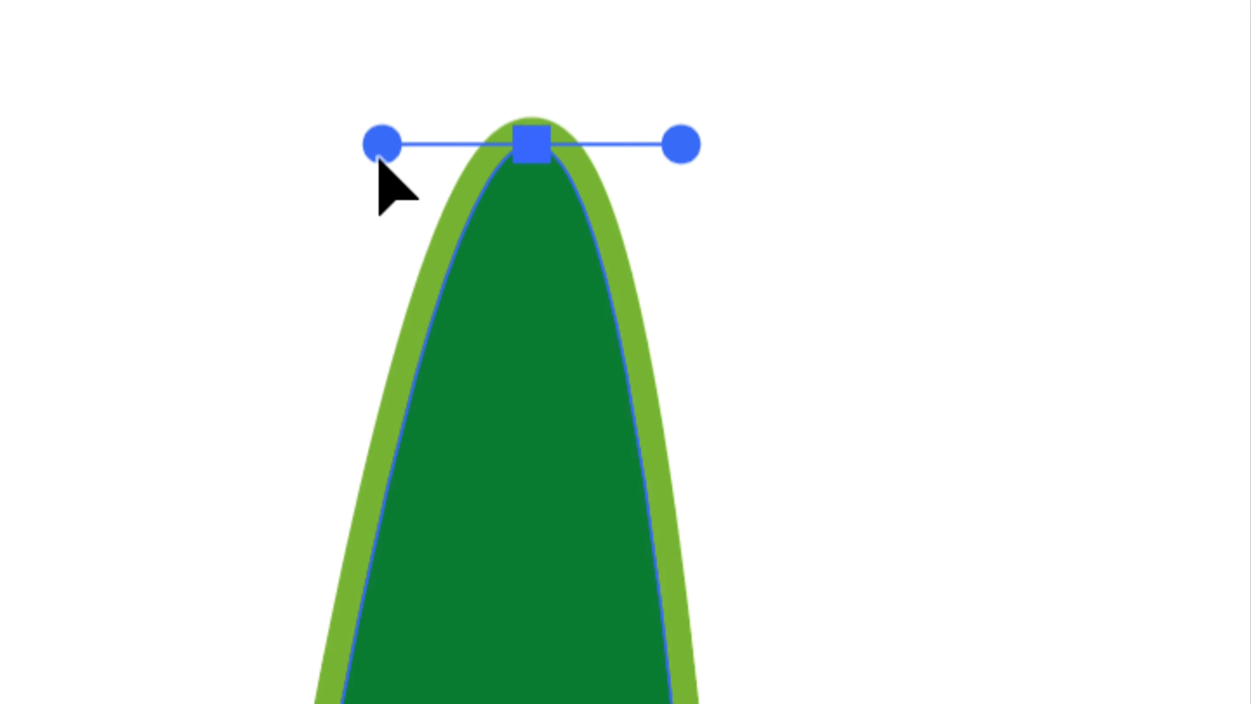
drag(695, 18, 758, 221)
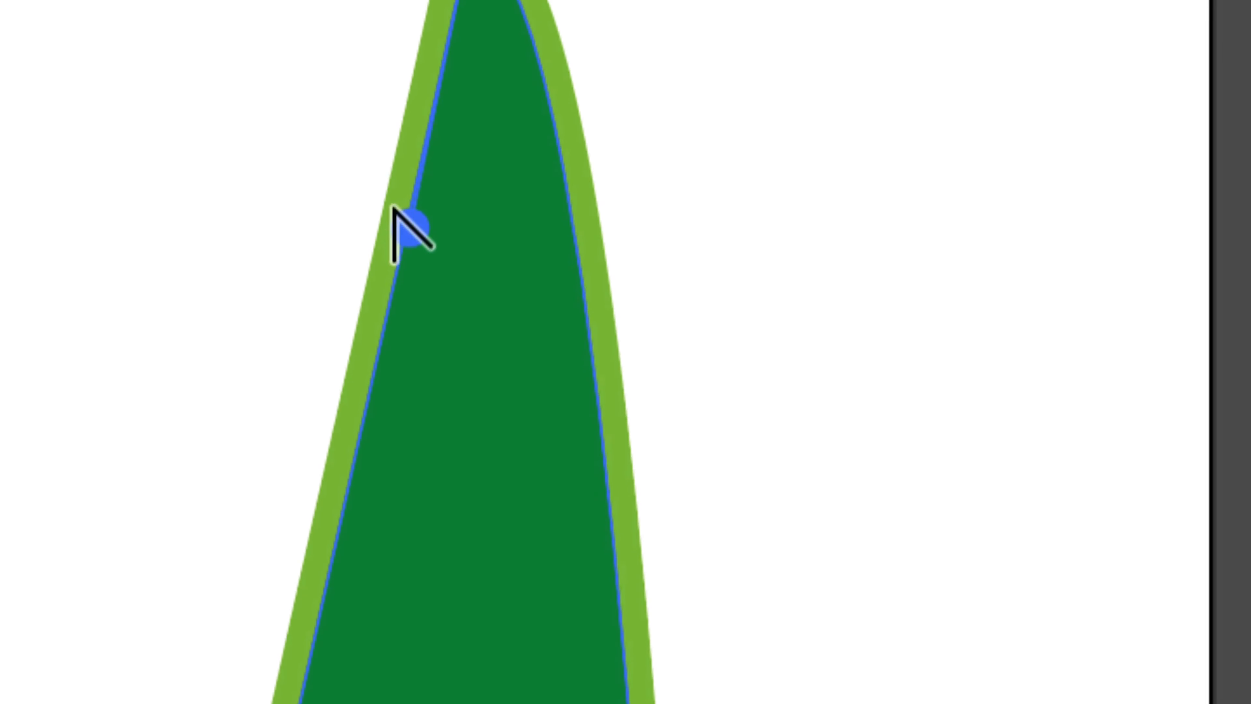
drag(391, 199, 419, 193)
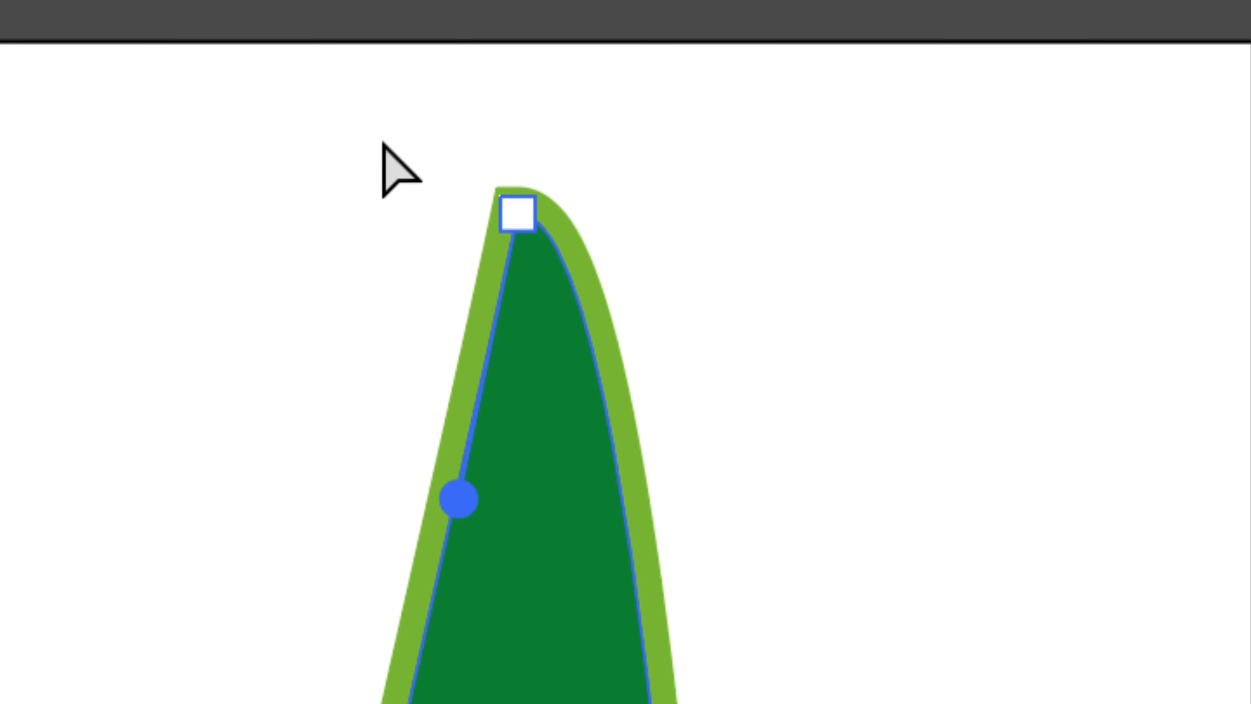
- Pull the top anchor's right handle down and swing its left handle outward to form a pointed, gently curved tip
click(517, 214)
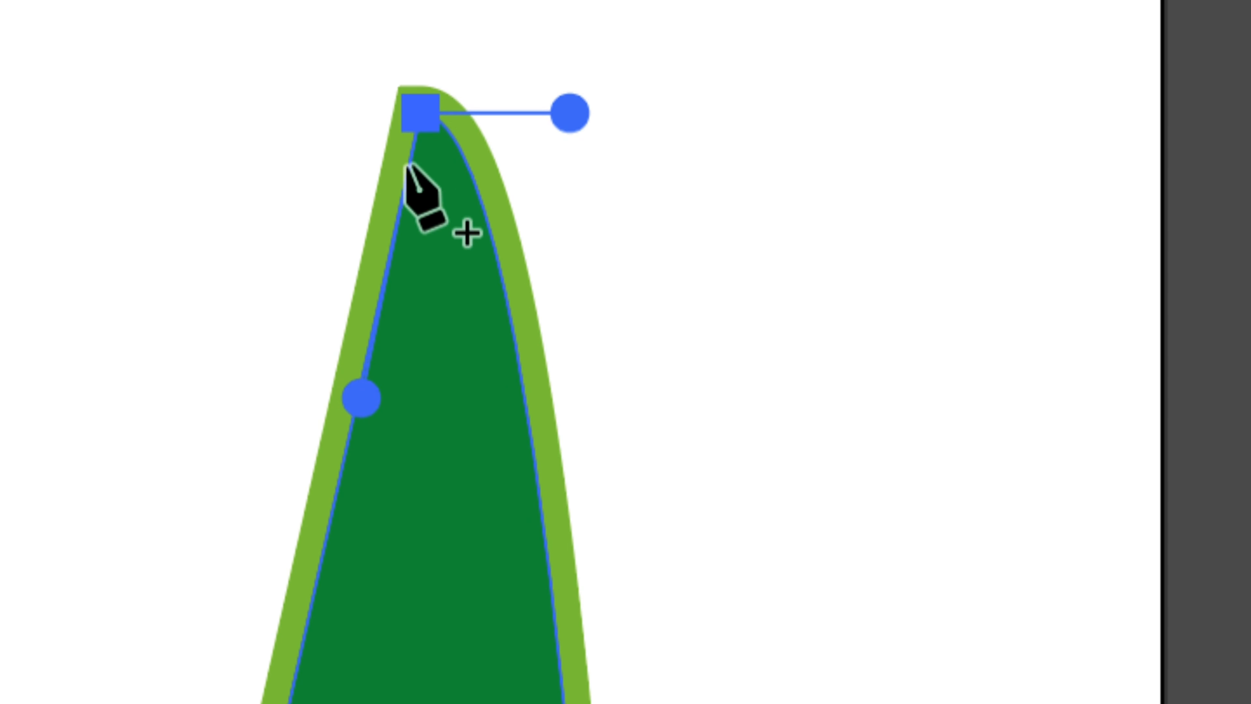
drag(440, 155, 447, 213)
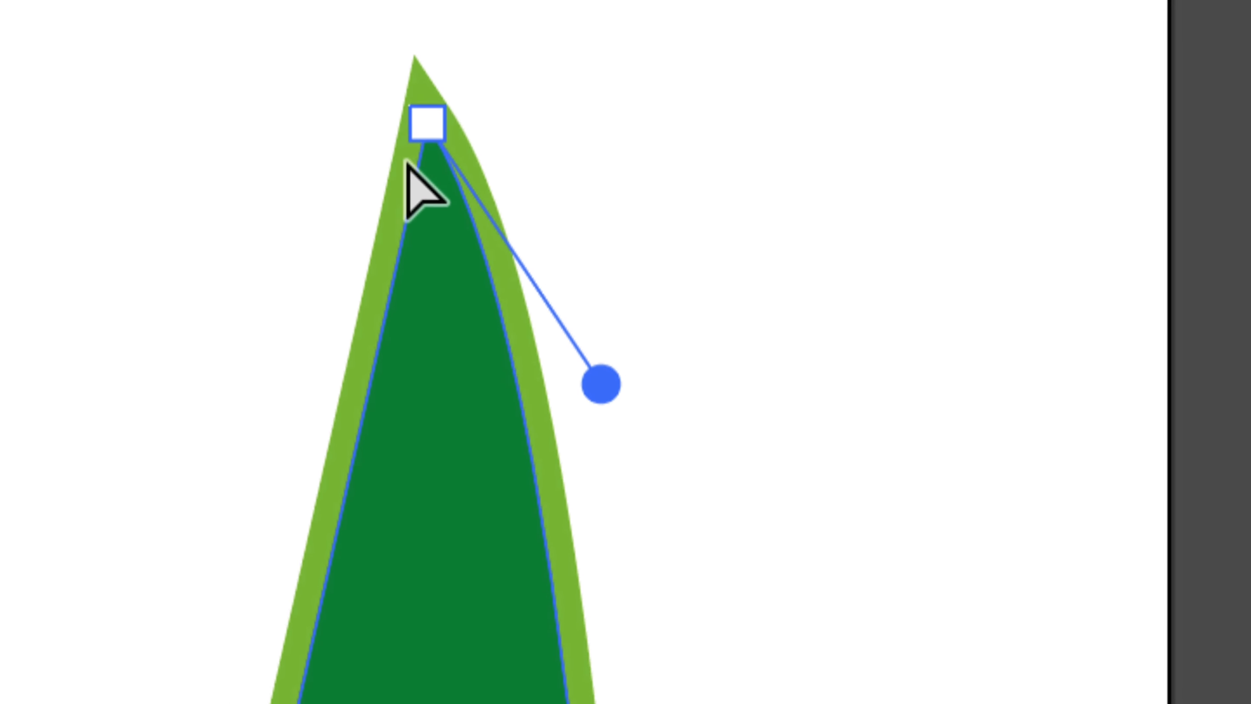
click(424, 123)
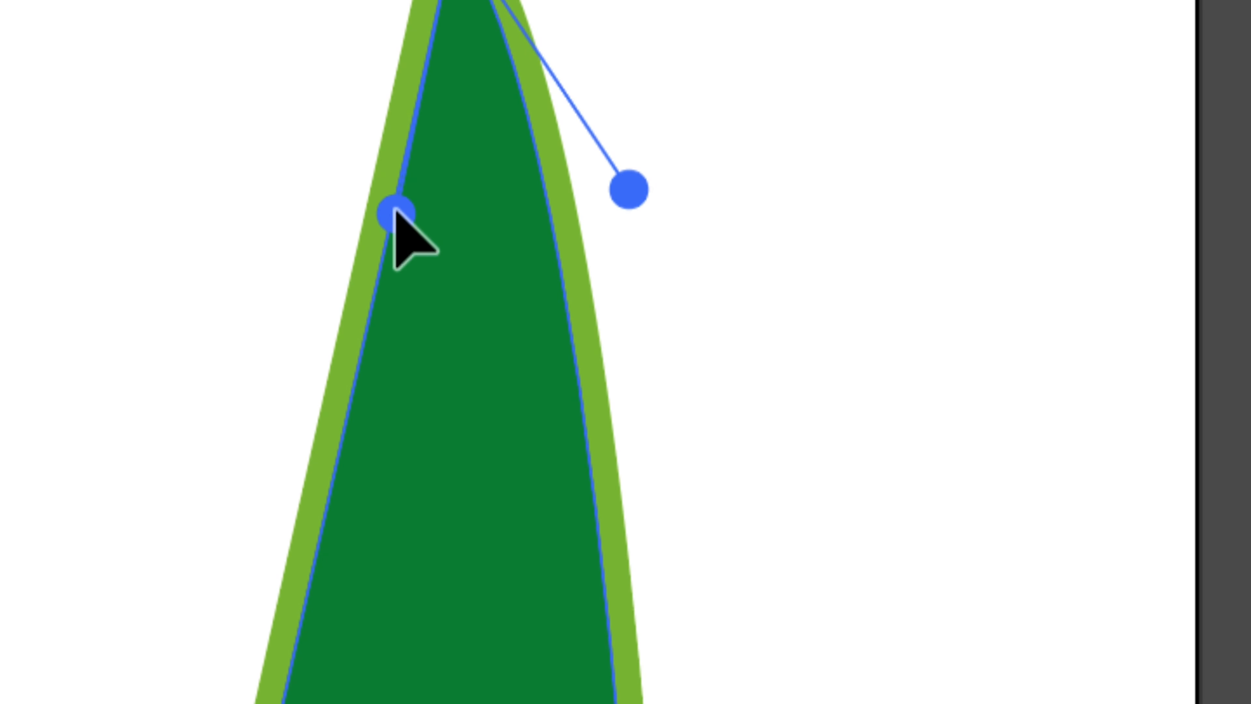
drag(389, 209, 315, 315)
click(411, 156)
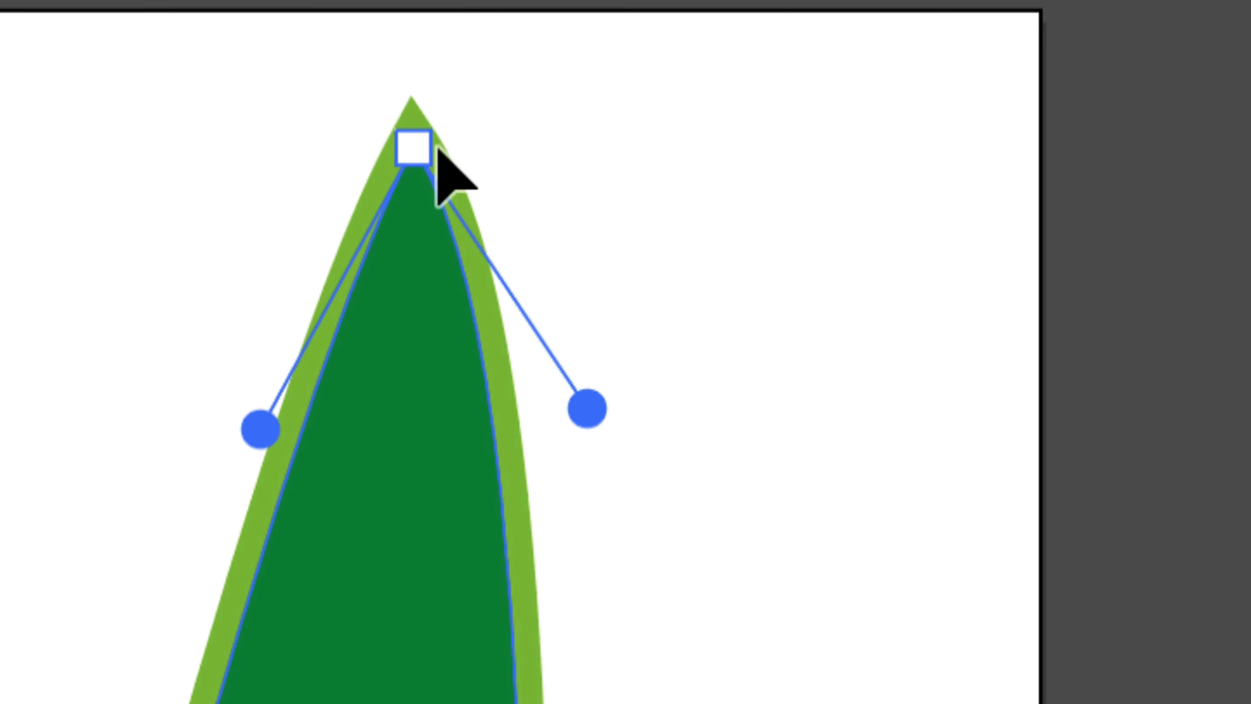
click(461, 143)
drag(469, 153, 401, 158)
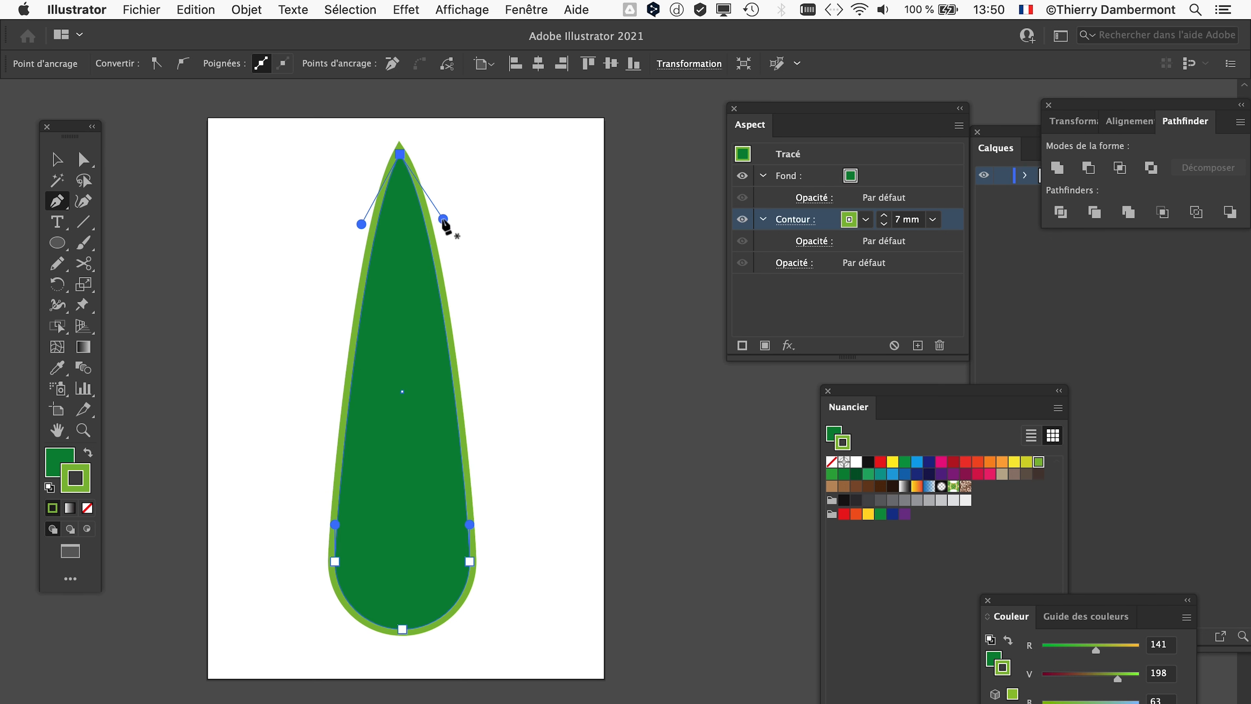
- Lower the top anchor's two handles along the drop's sides and bring them inward to straighten and sharpen the tip
drag(444, 220, 440, 374)
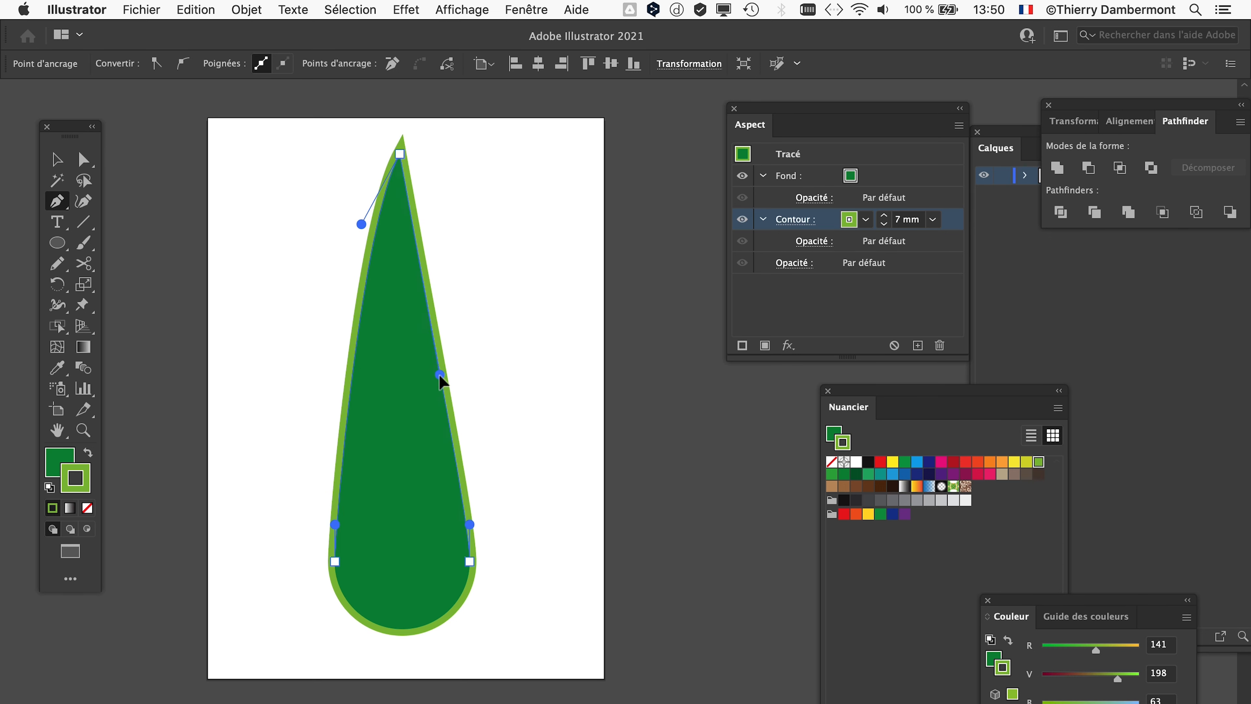
click(400, 157)
drag(362, 226, 372, 276)
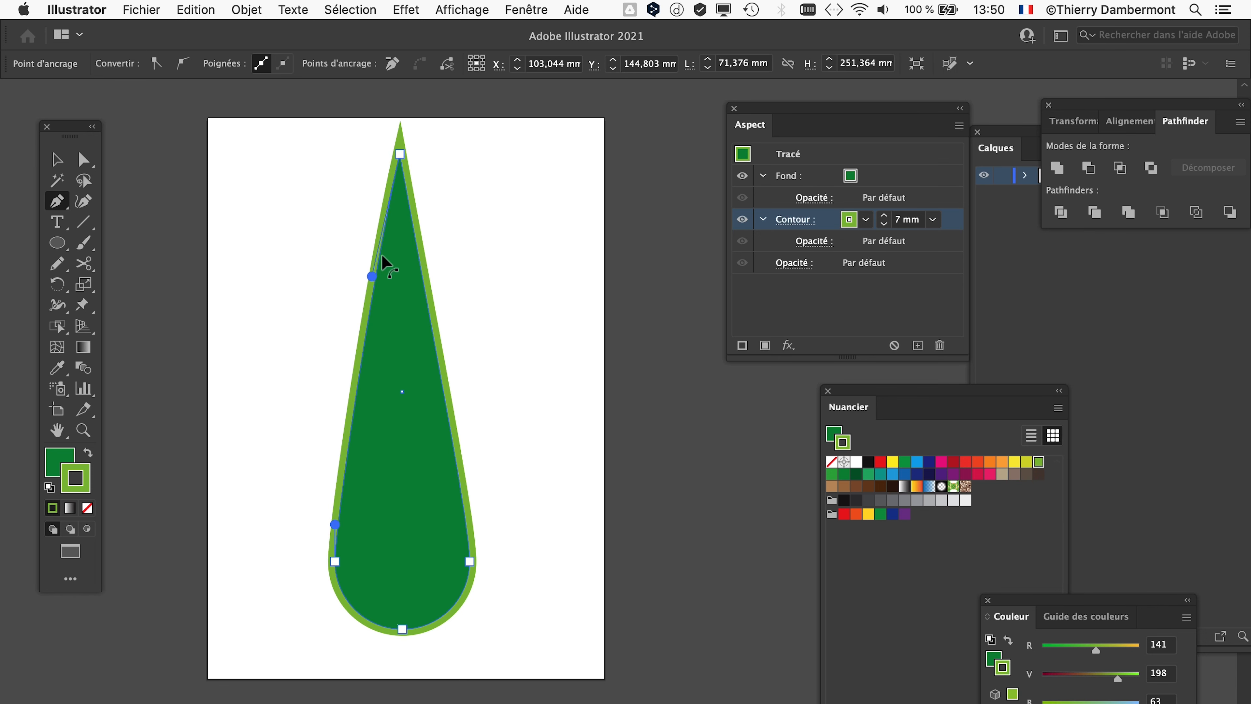
click(401, 155)
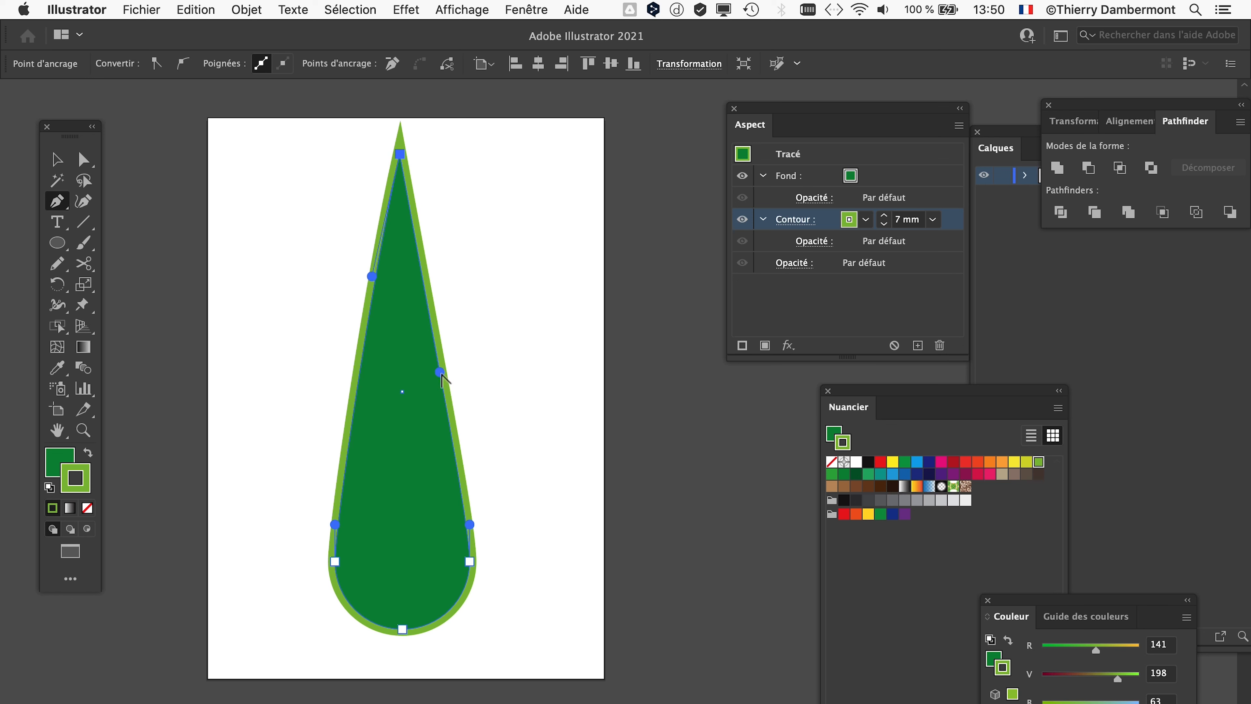
drag(441, 377, 415, 277)
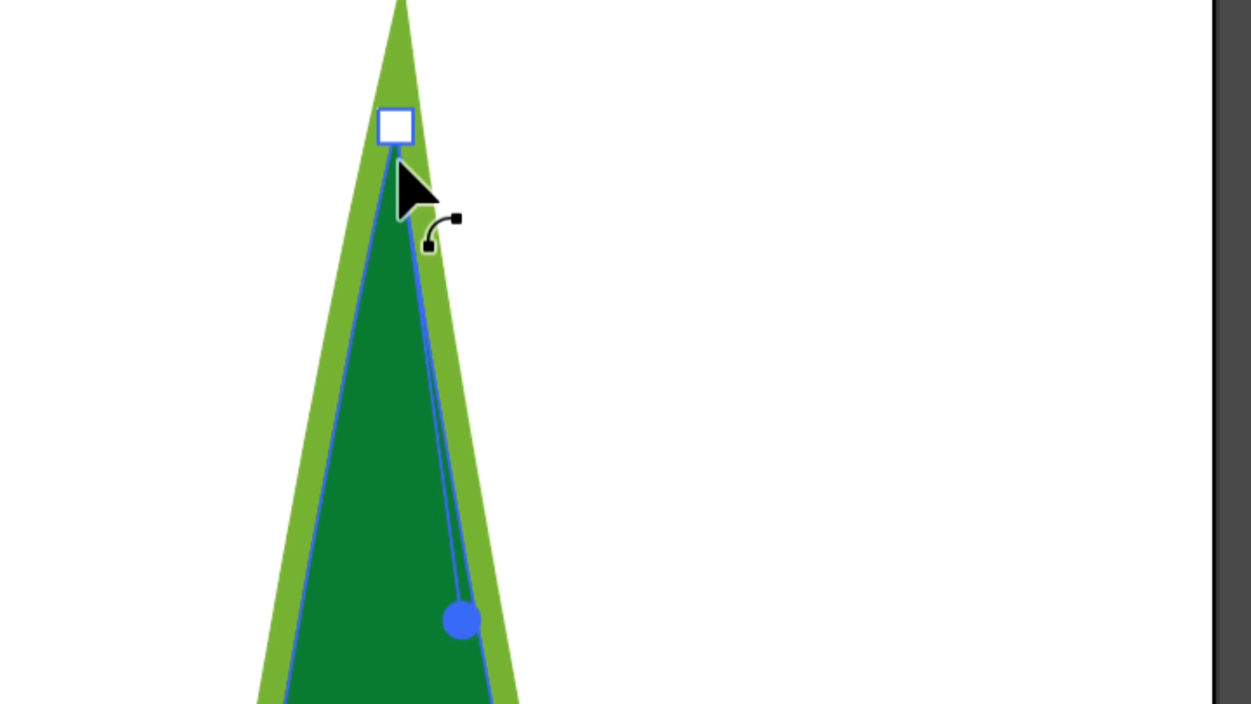
- Bring the left handle of the drop's top anchor inward to curve the left side and even out the tip
click(400, 155)
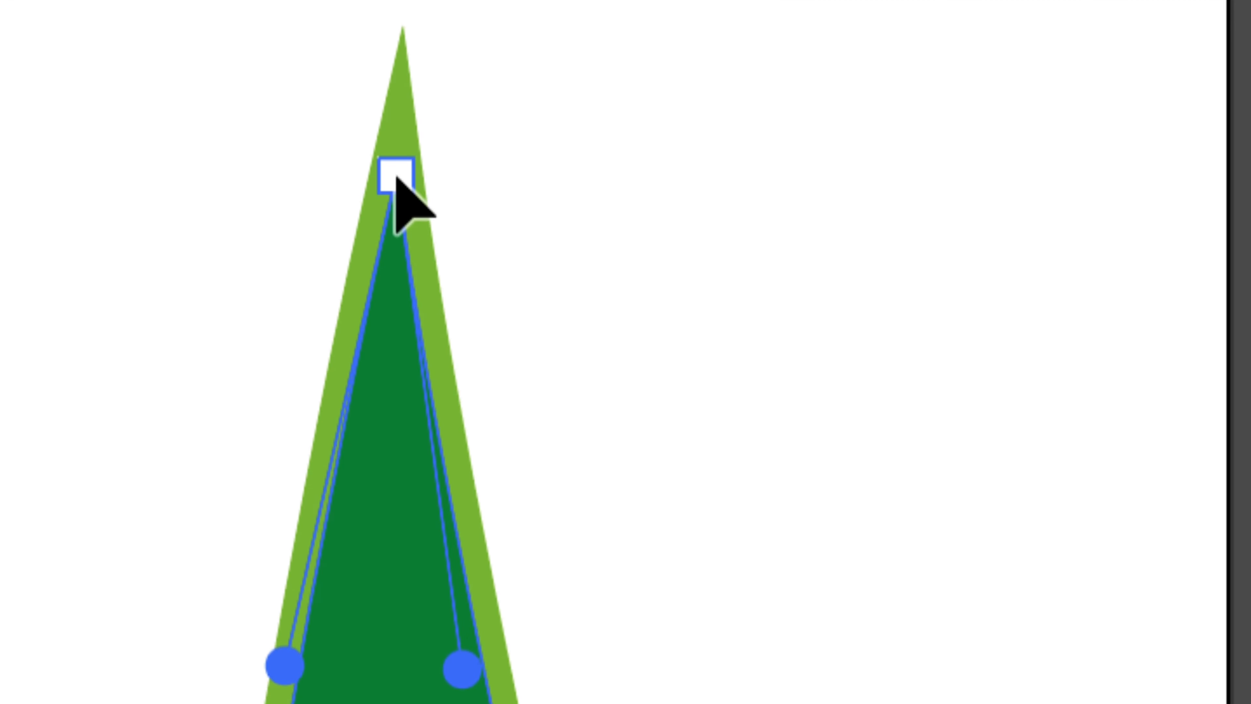
click(396, 155)
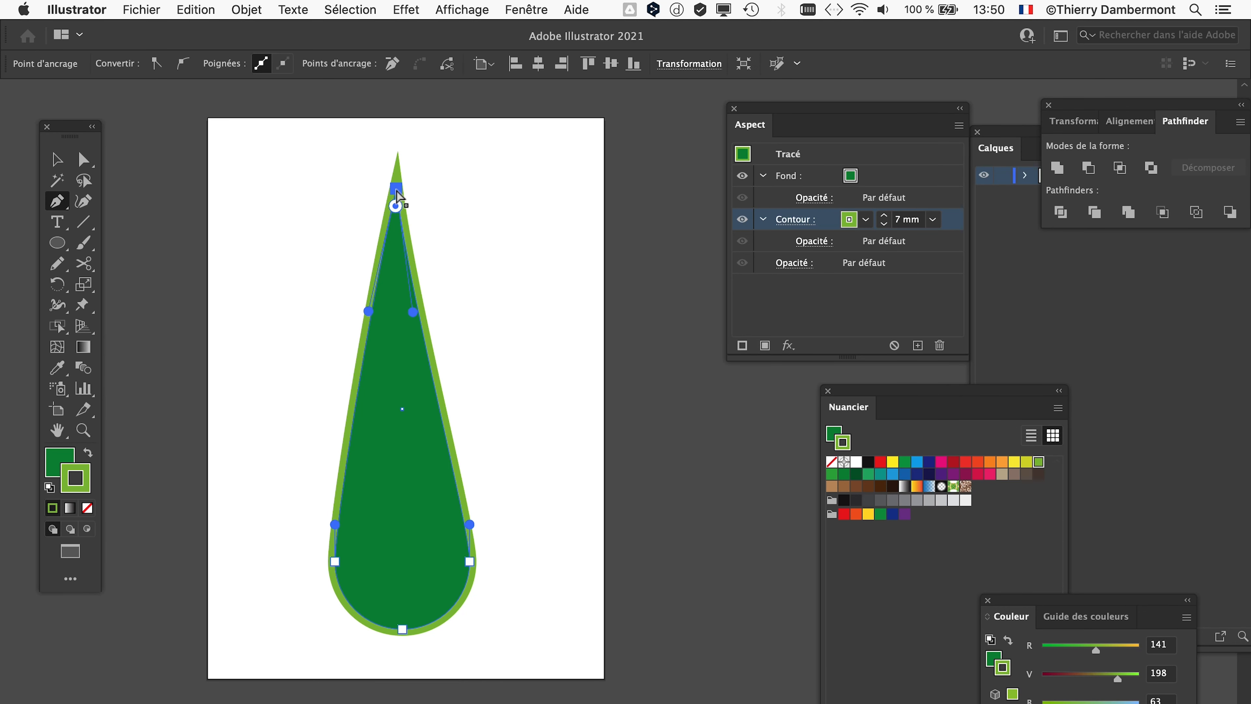
drag(369, 315, 380, 320)
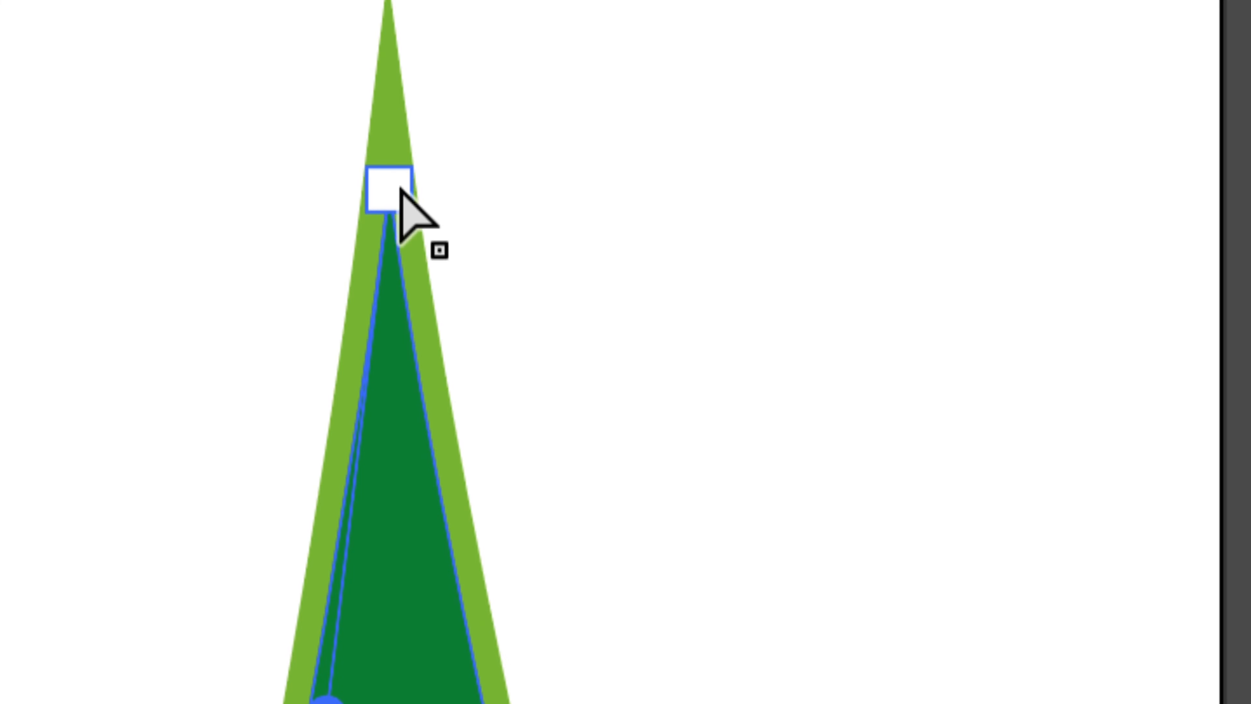
click(400, 190)
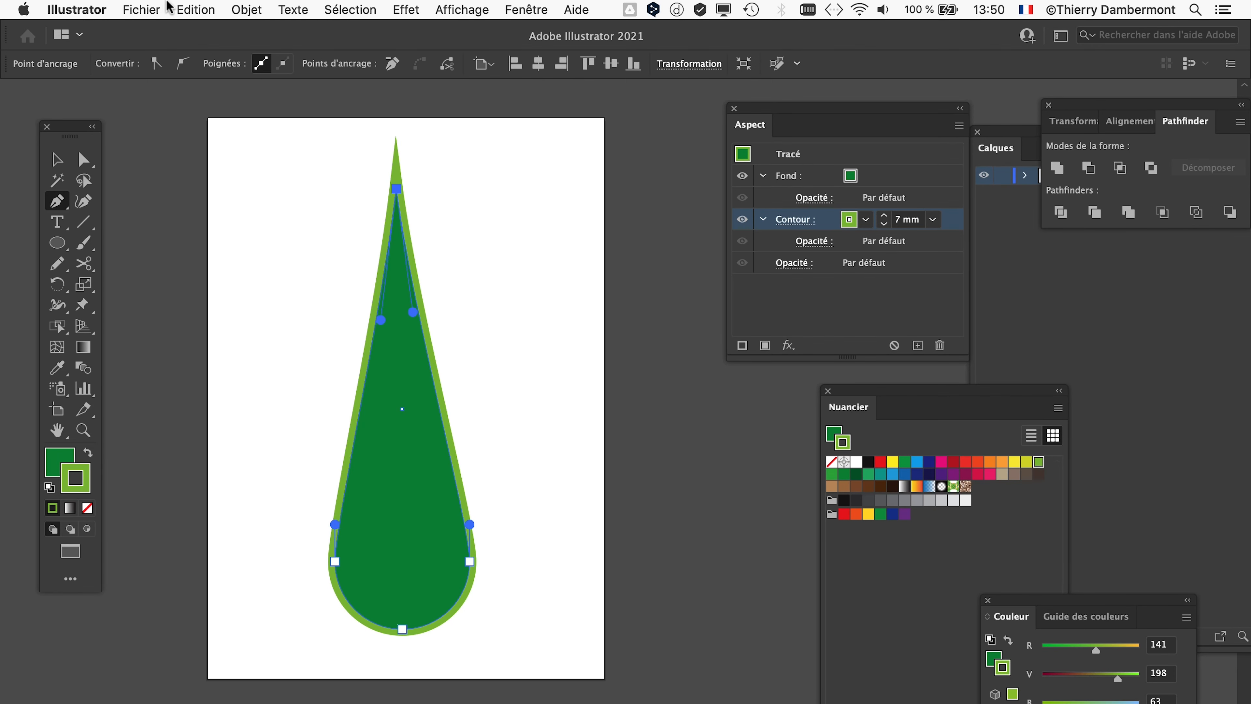
- Save the drawing as a new version named "brushe artistique - 02.ai" in Adobe Illustrator format
click(167, 4)
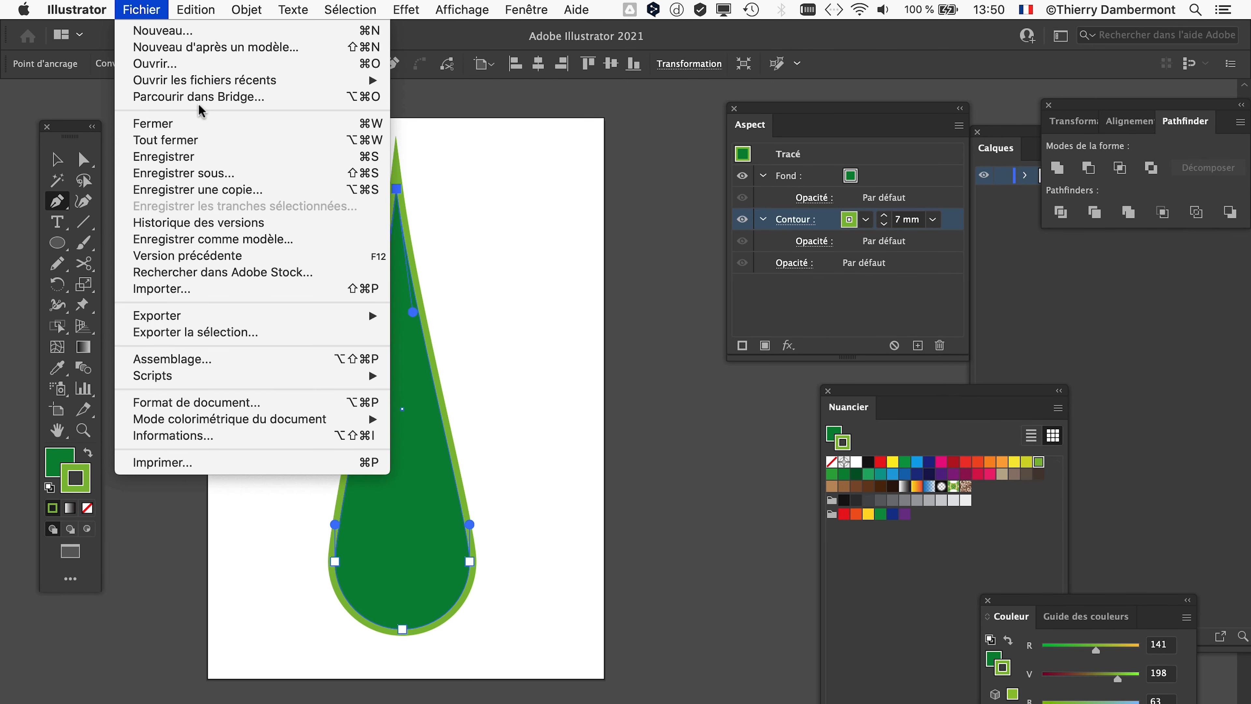
click(222, 170)
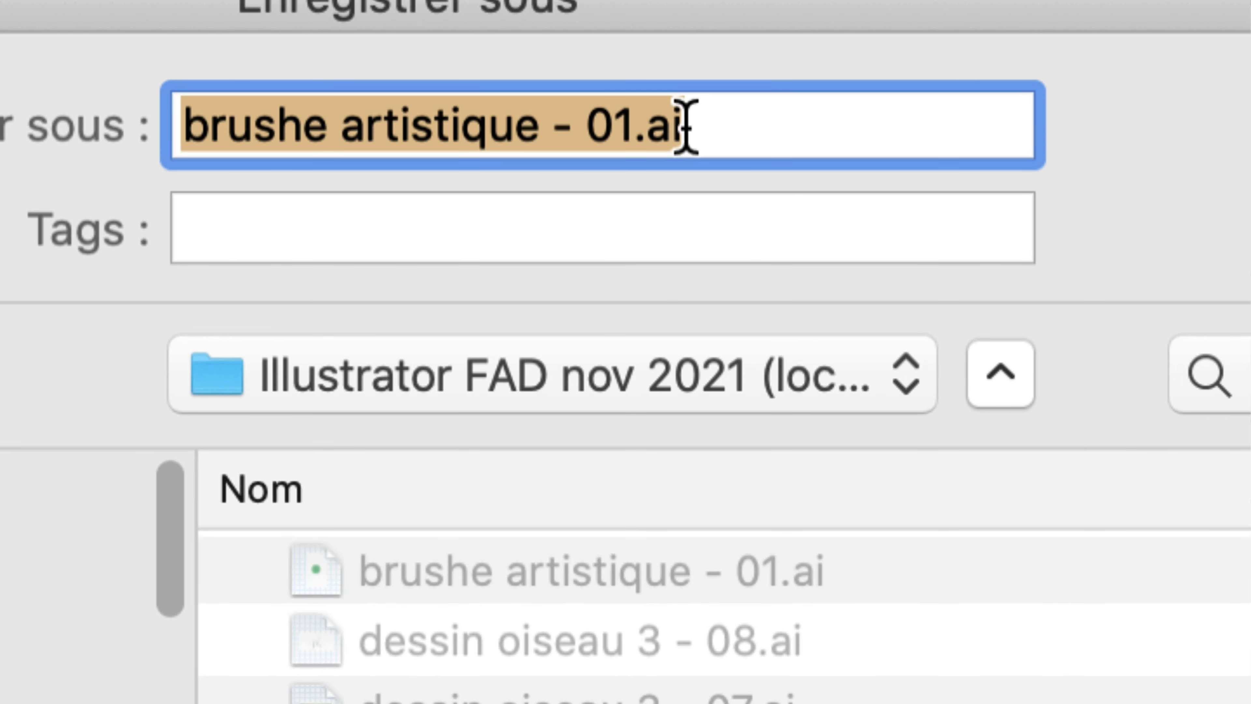
drag(675, 127, 658, 129)
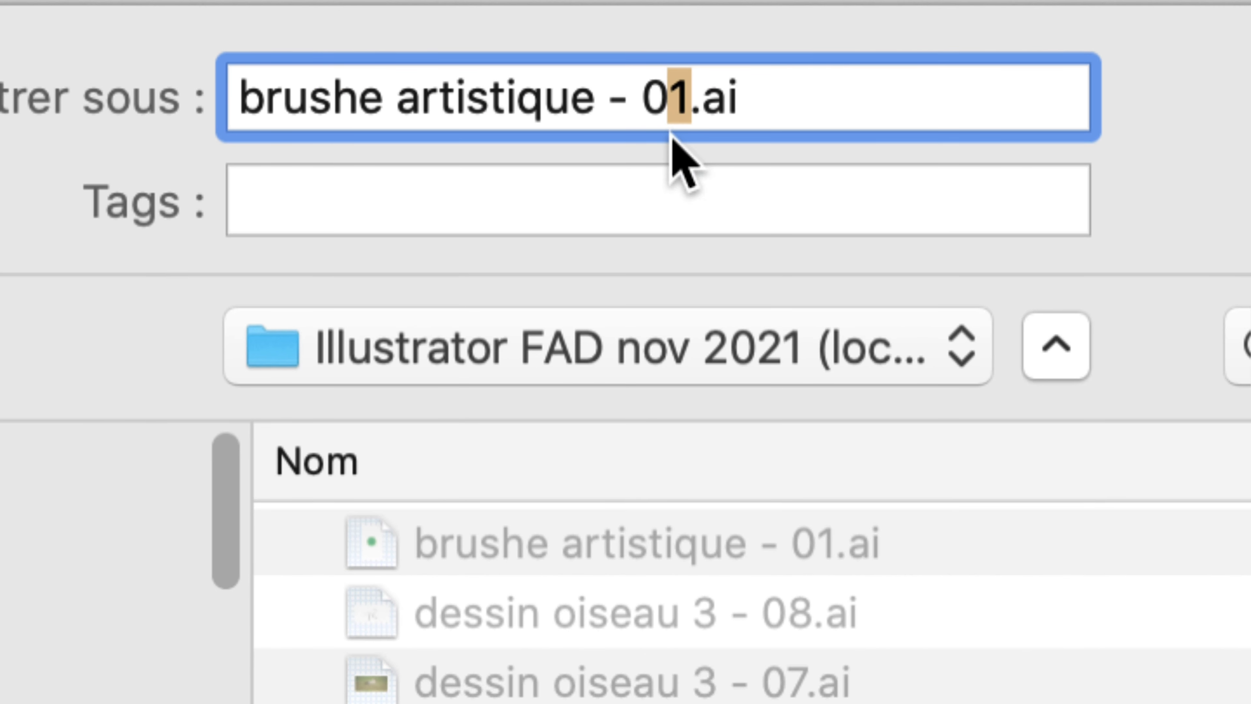
text(2)
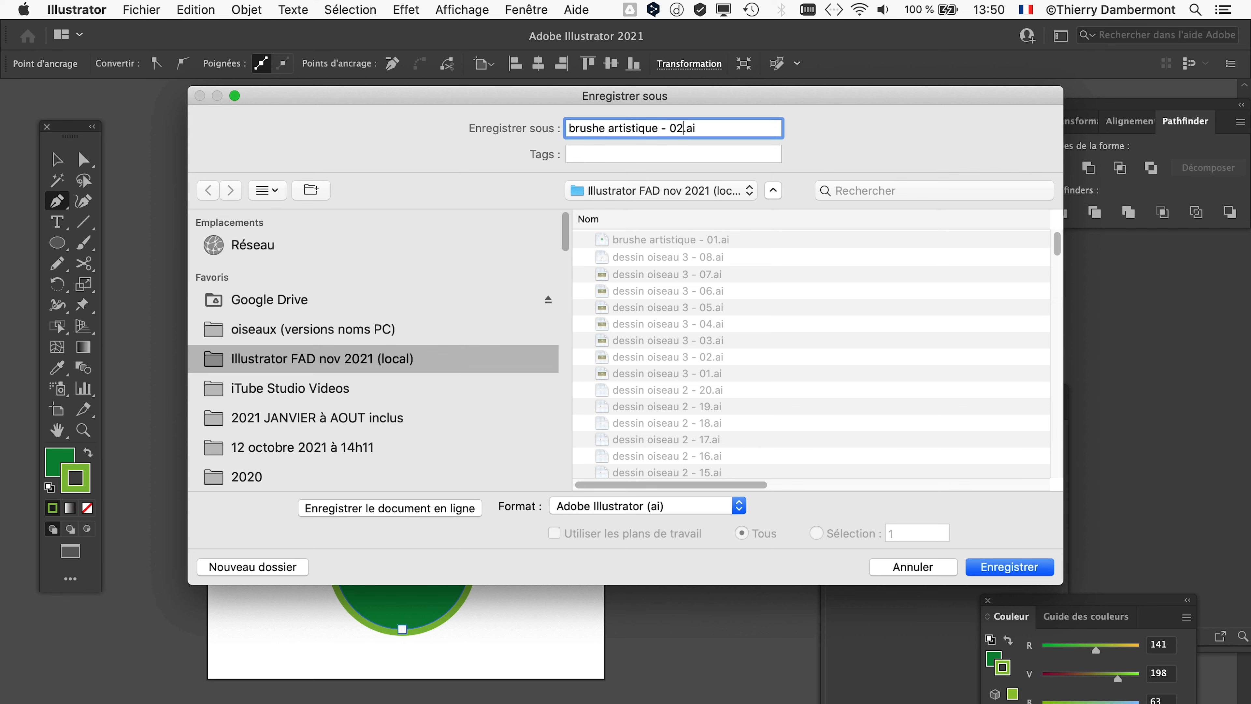
key(Return)
key(Return)
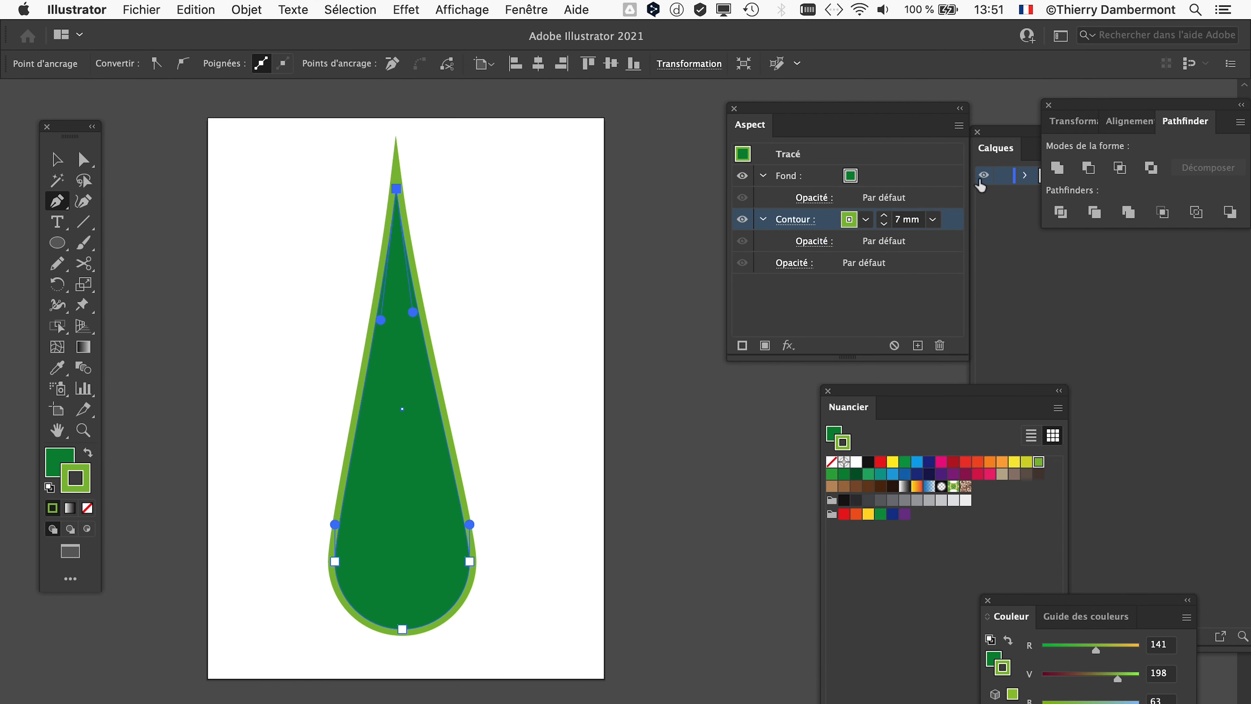
- Change the colour of the layer Calque 1 to Rouge clair, keeping the resized layers list clear of the artwork
drag(1015, 132, 555, 196)
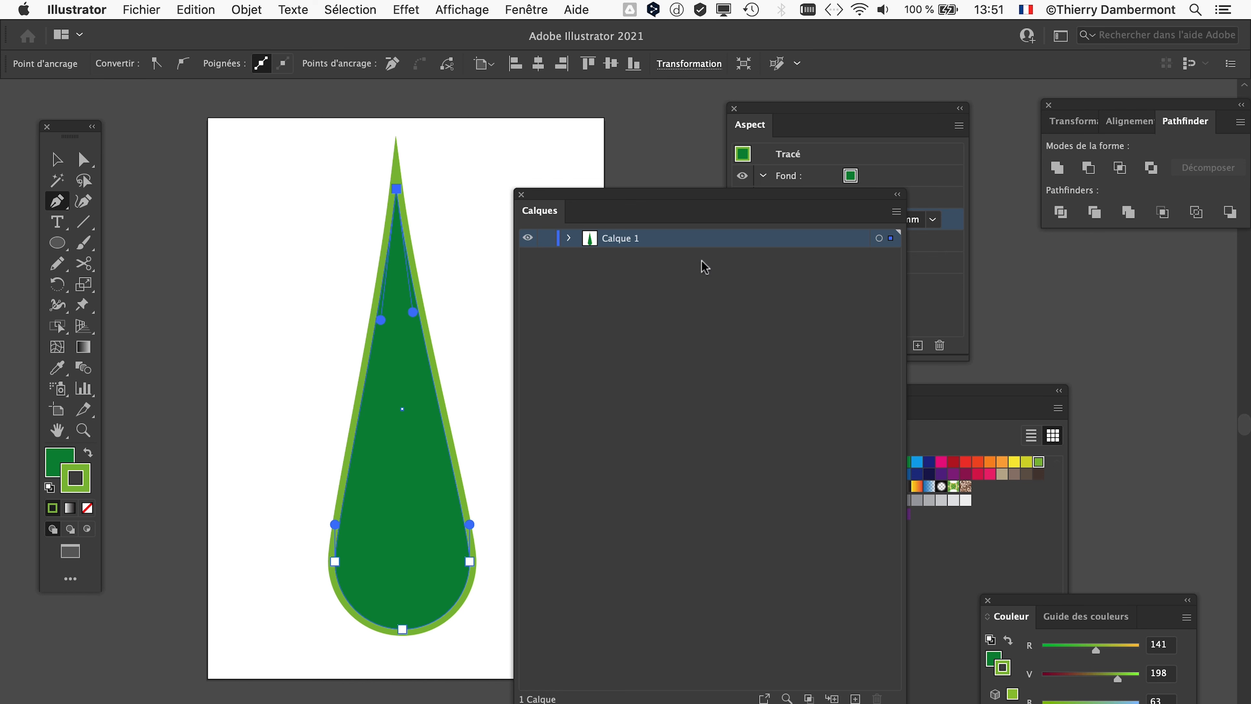
drag(906, 700, 817, 364)
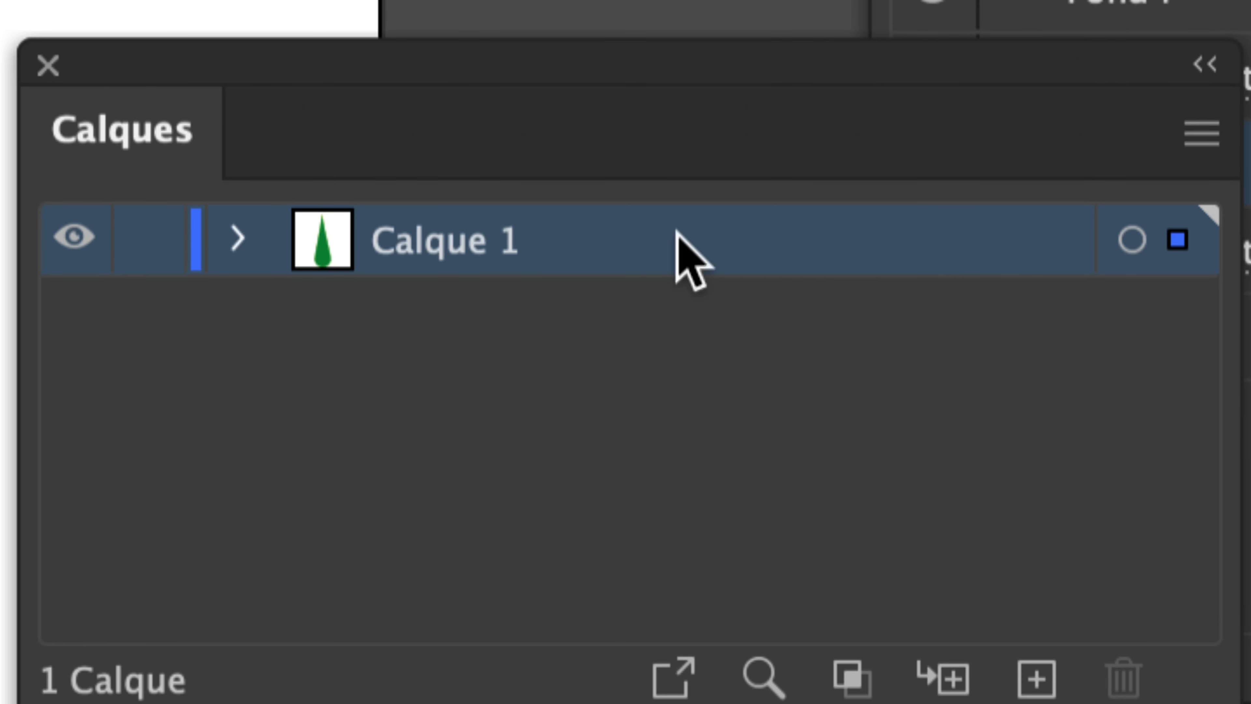
double_click(680, 244)
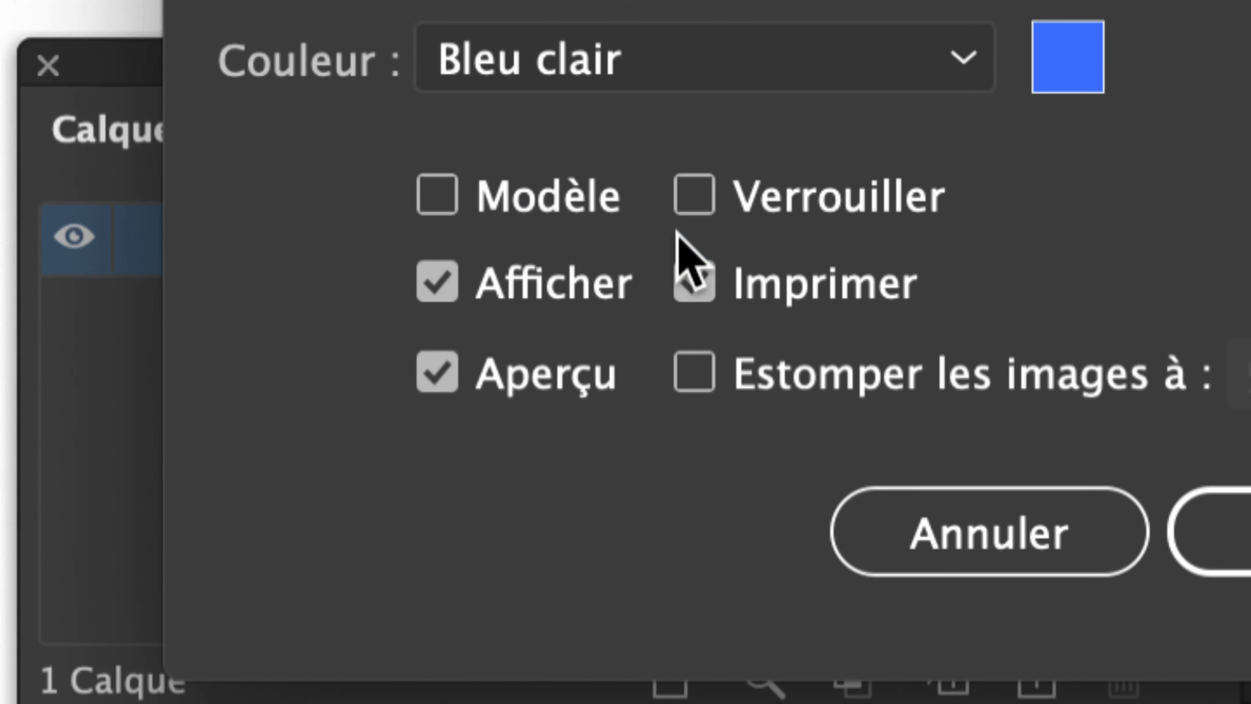
click(667, 74)
click(668, 298)
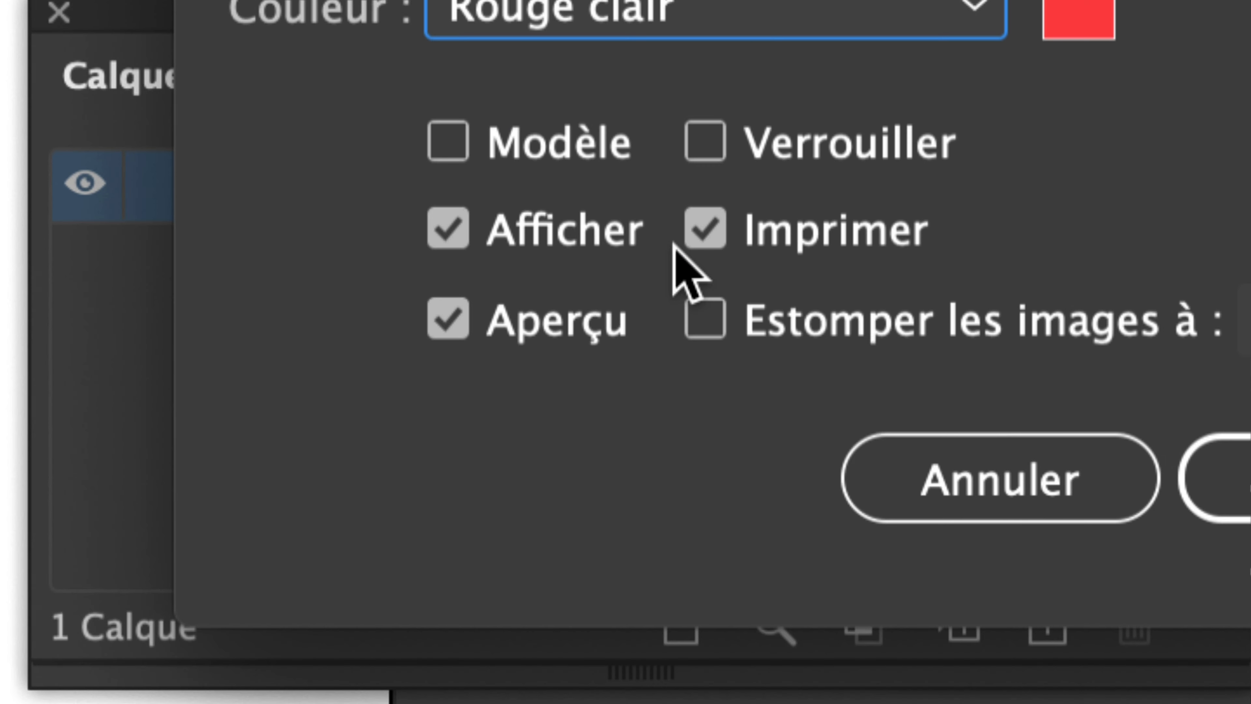
click(919, 433)
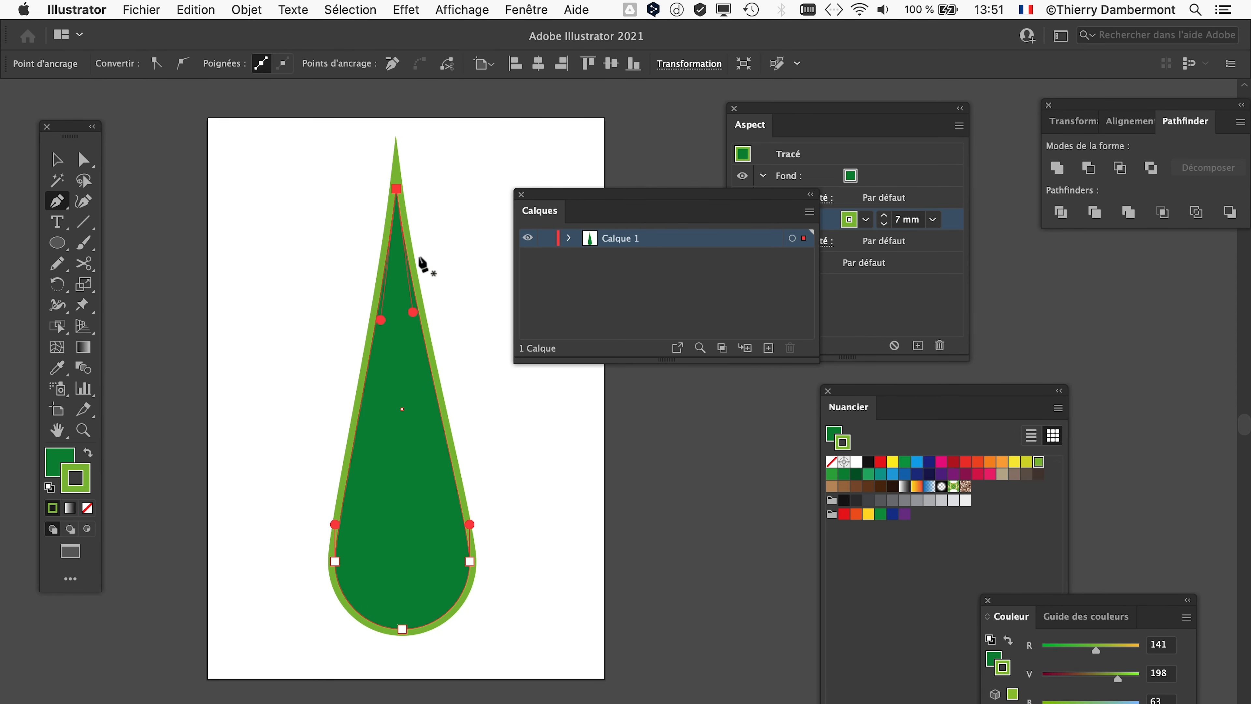
drag(574, 193, 691, 192)
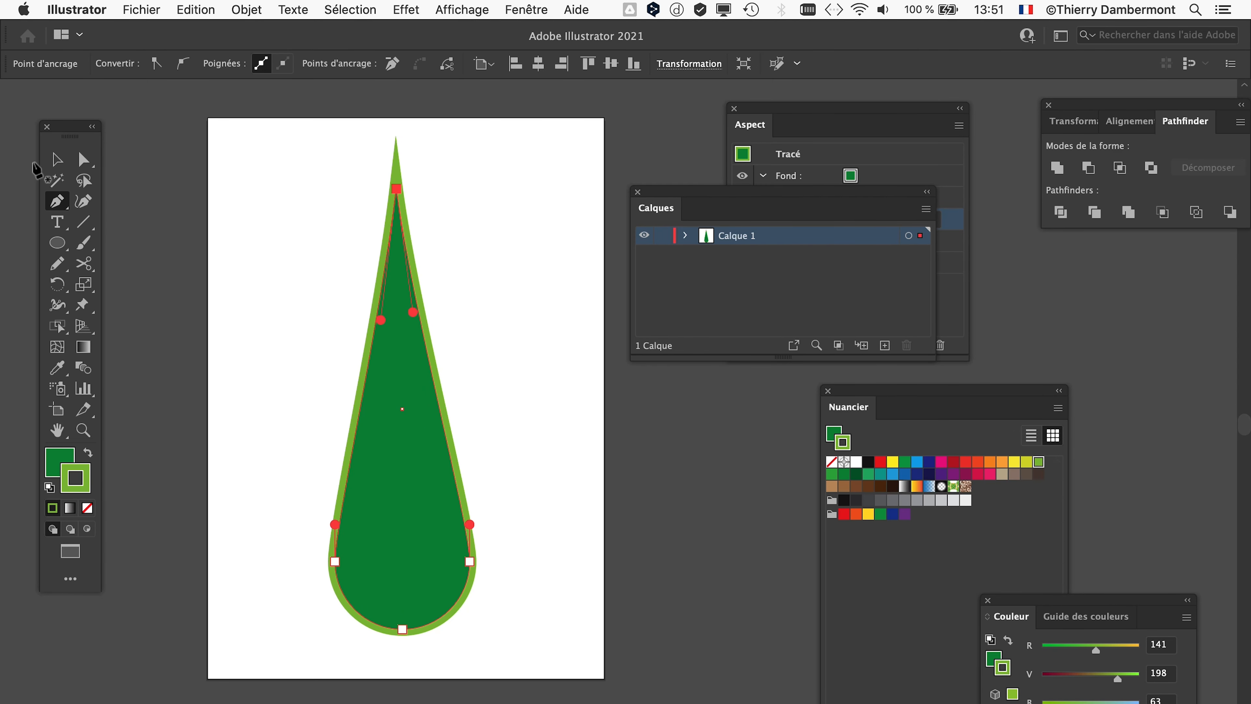
- In outline view, draw a narrow vertical rectangle along the drop's central axis, extending beyond its tip
click(55, 161)
click(512, 329)
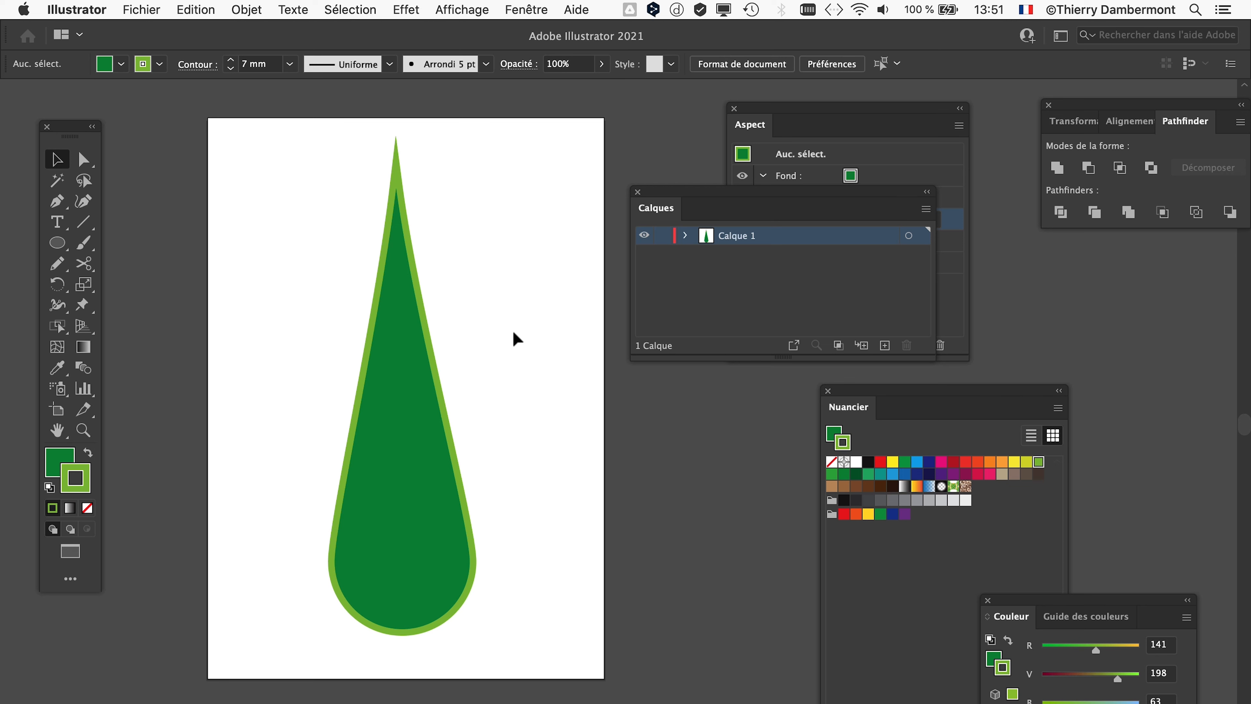
key(super+a)
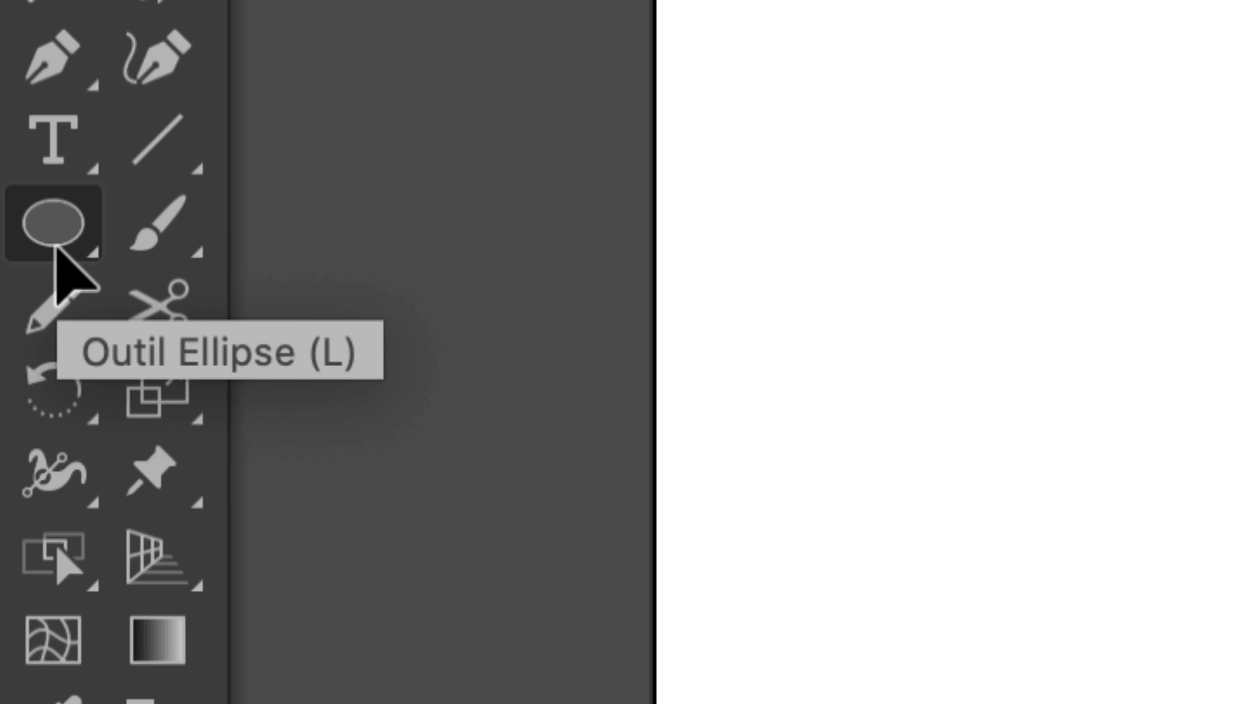
click(55, 246)
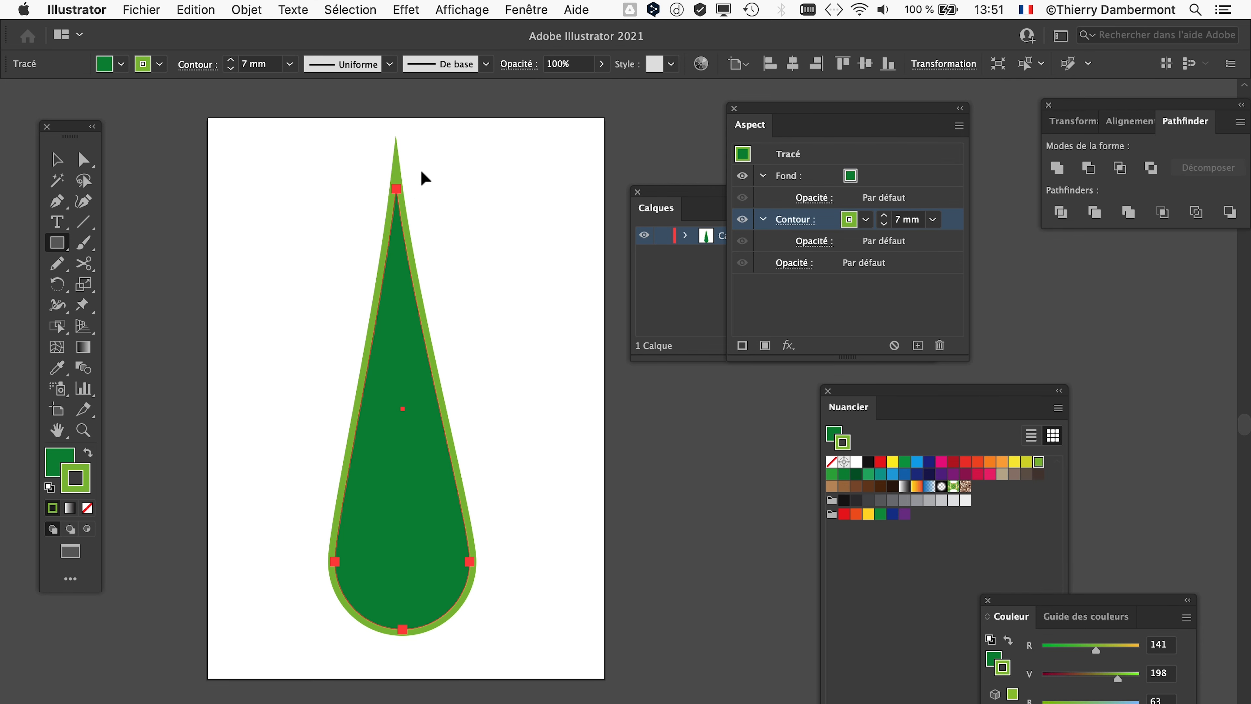
key(super+y)
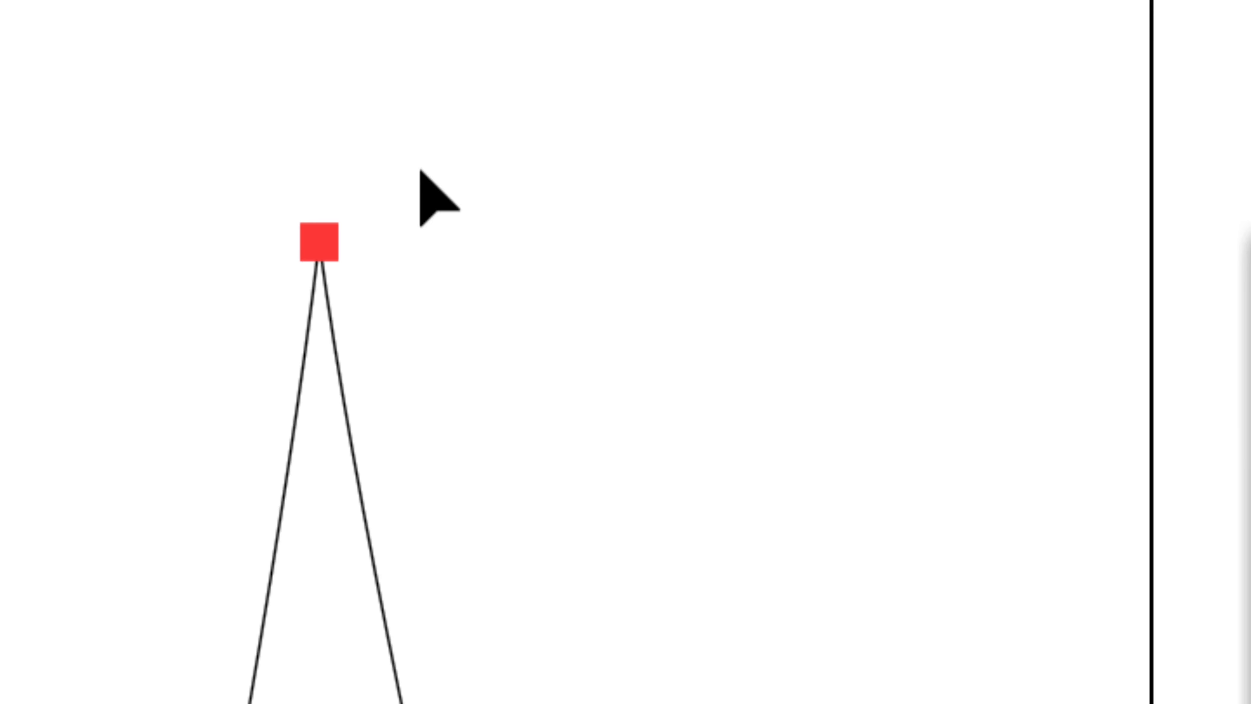
drag(269, 153, 349, 454)
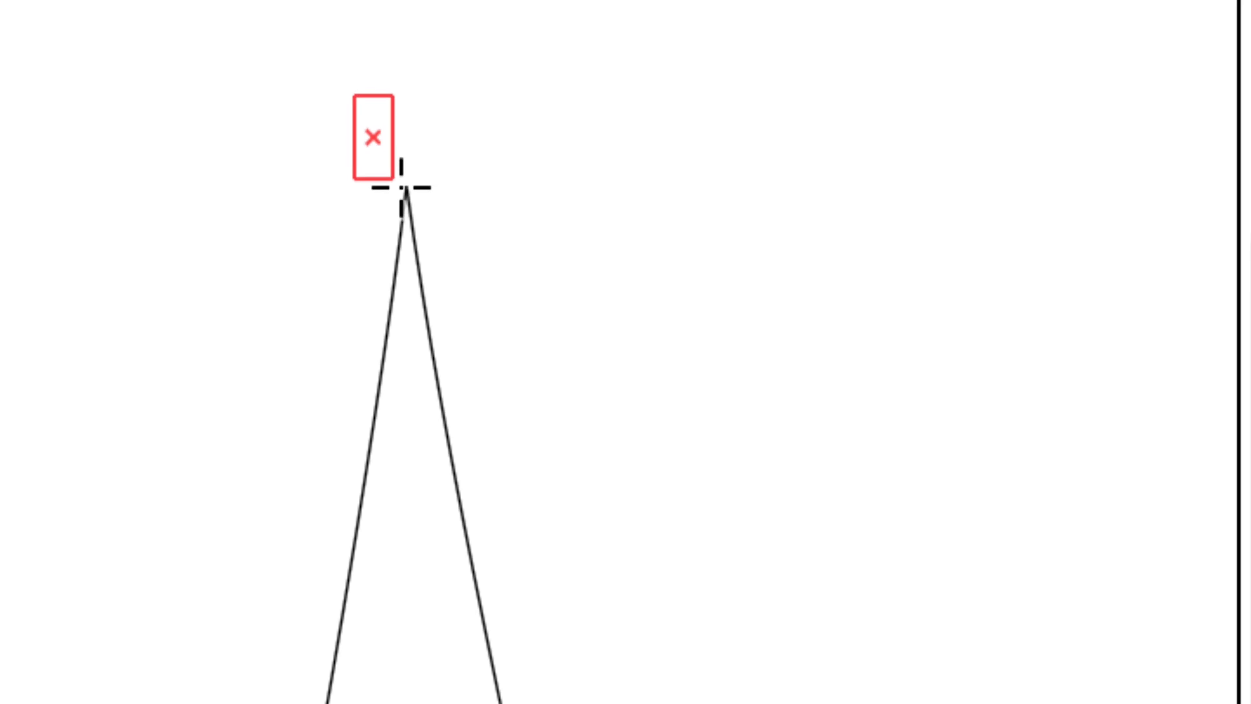
drag(408, 229, 422, 545)
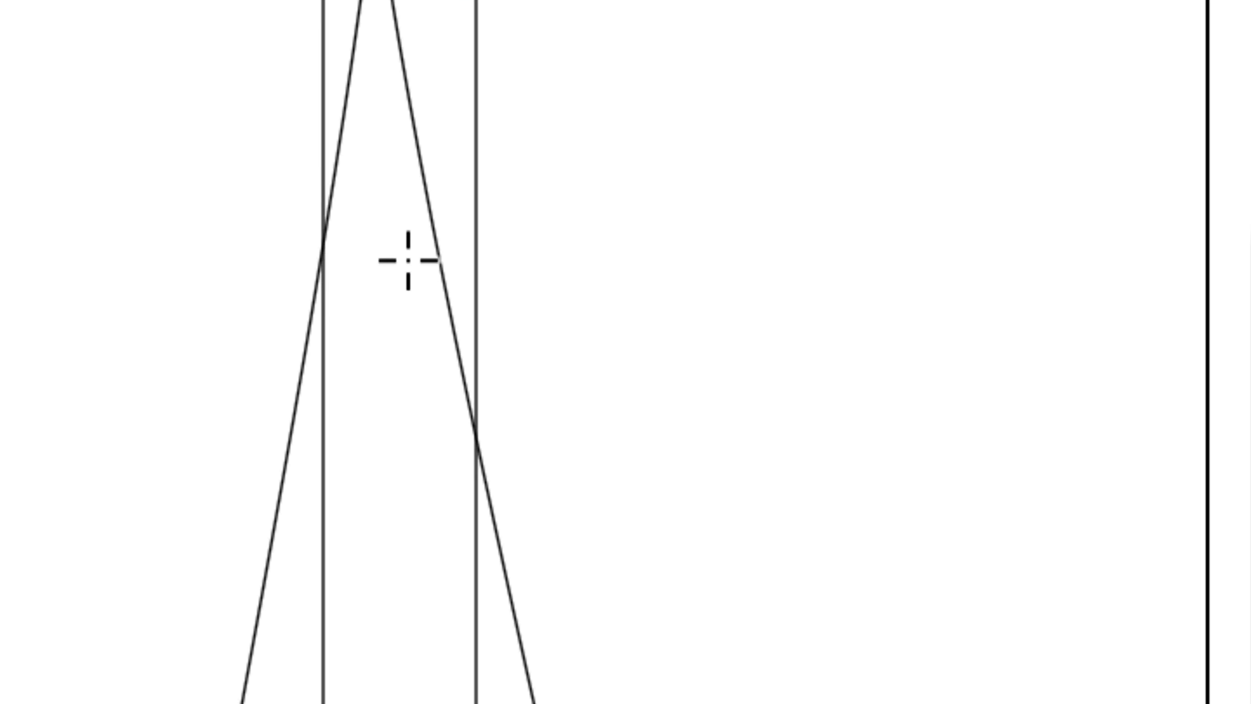
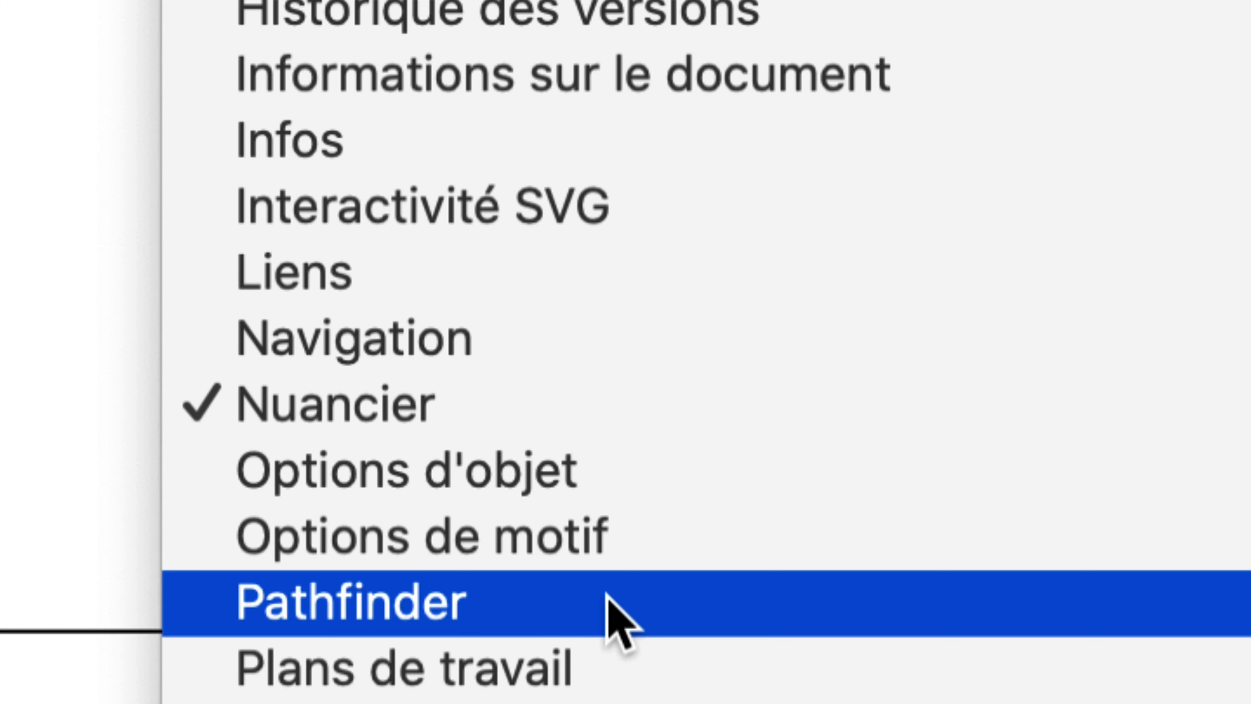
- Split the drop along the narrow central strip with the Pathfinder Divide operation and return to the full-colour preview
click(608, 599)
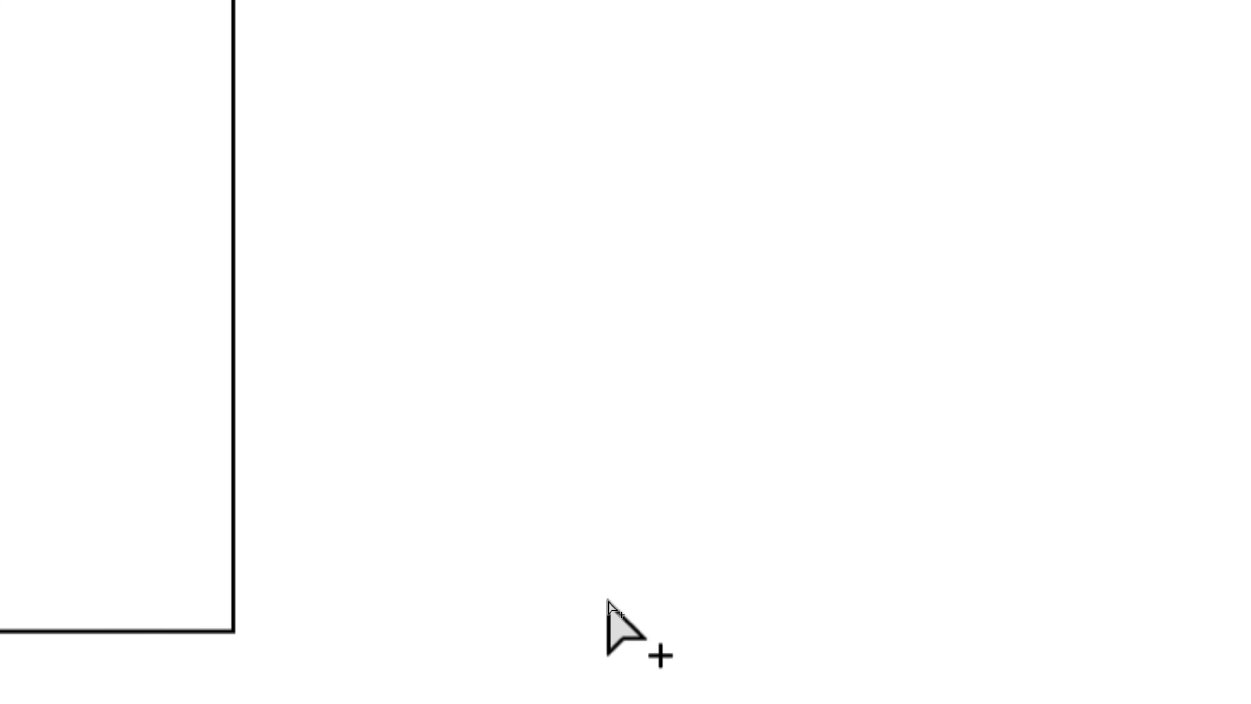
drag(1092, 107, 430, 143)
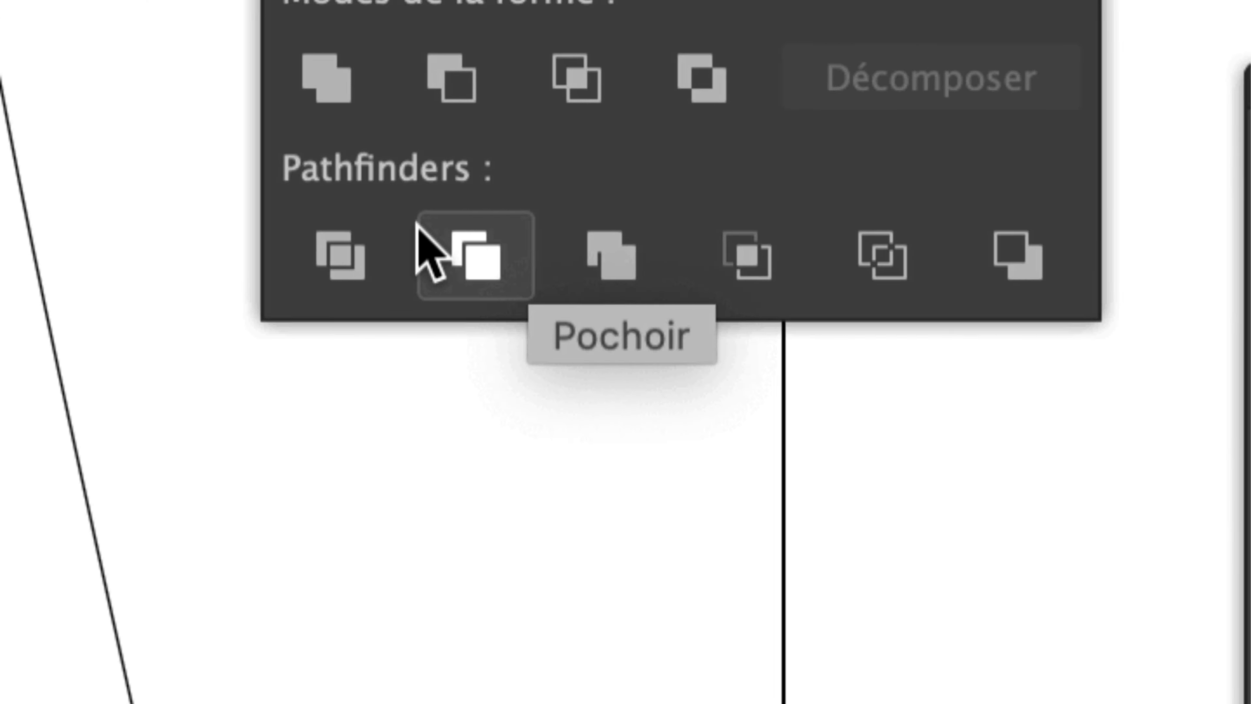
click(355, 279)
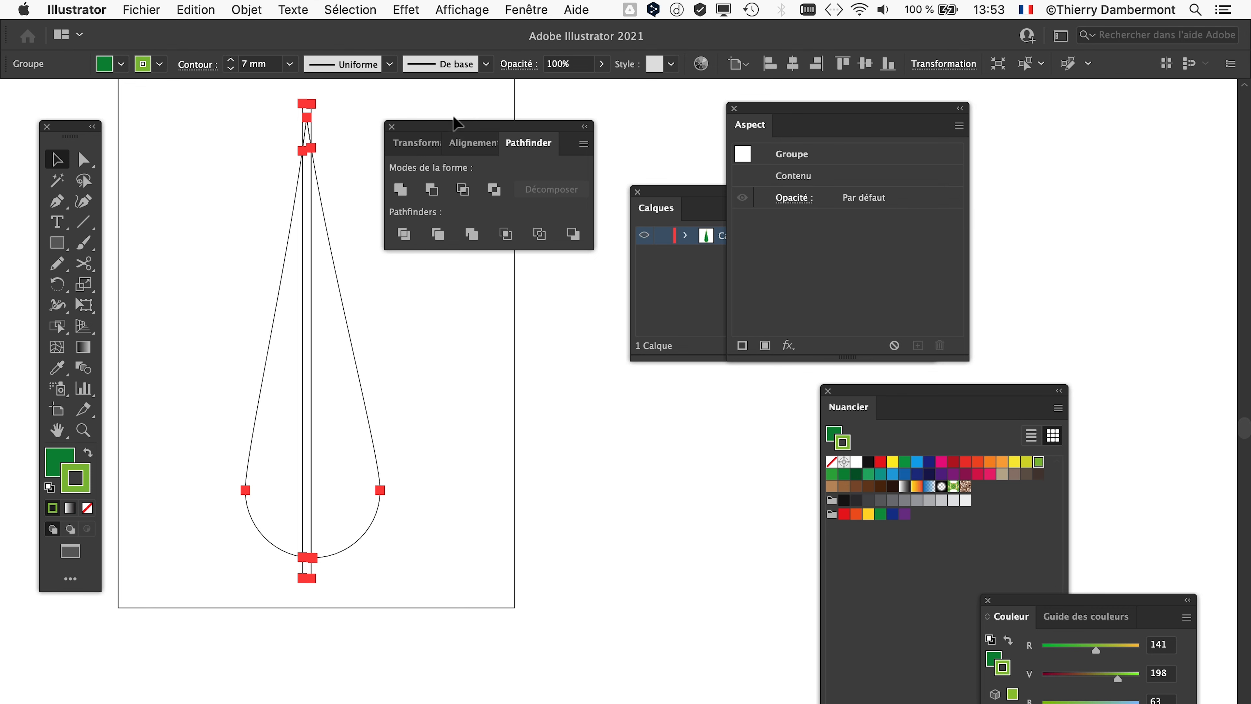
drag(457, 123, 632, 119)
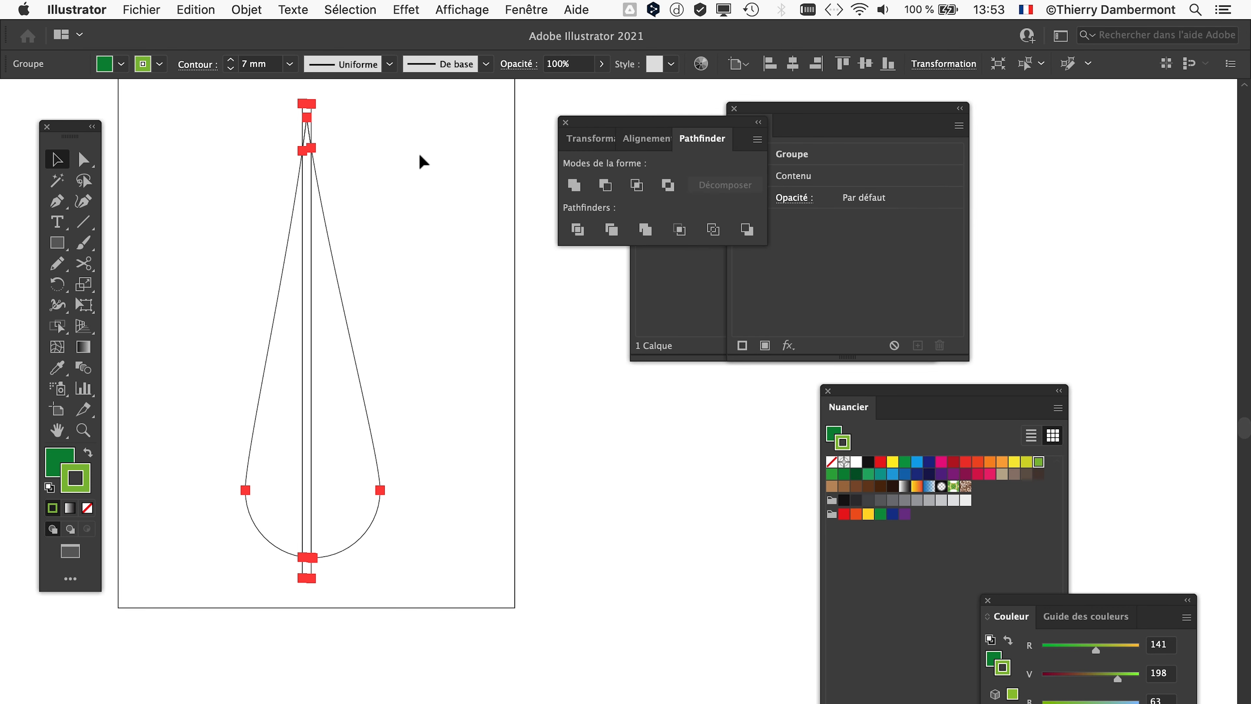
key(super+y)
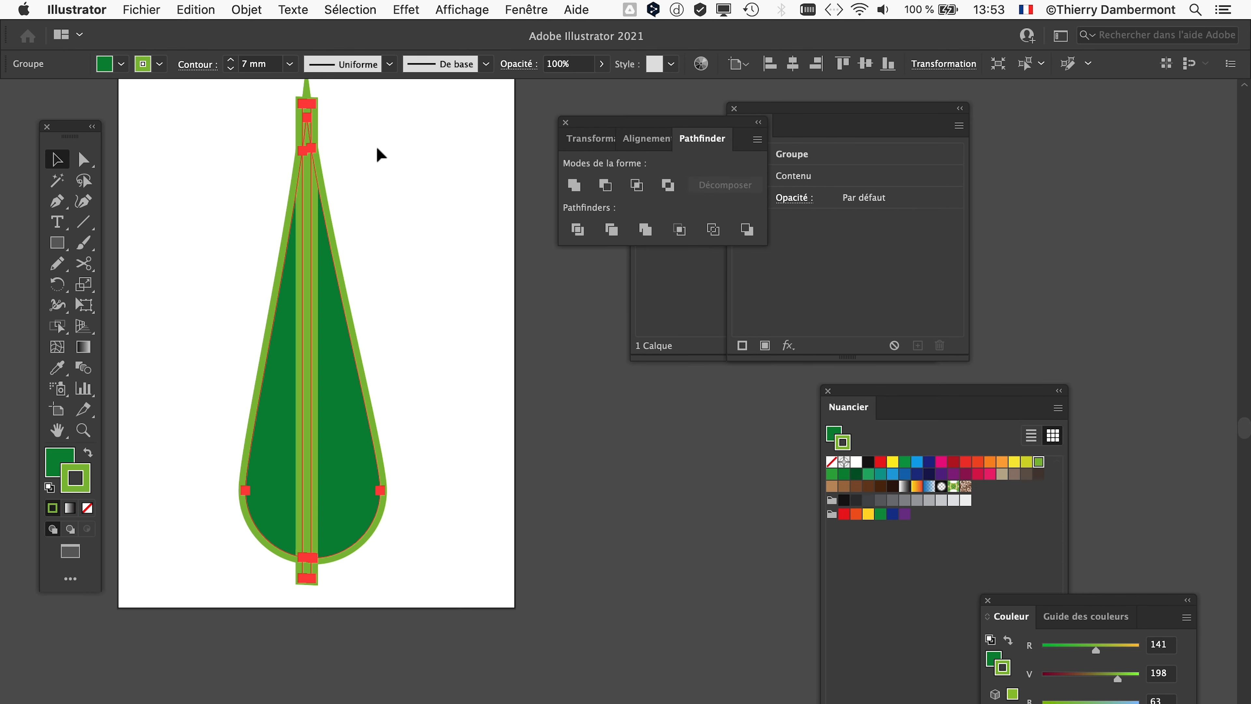
- Examine the divided artwork near the tip by deselecting it and selecting the whole group again
scroll(370, 147, up, 2)
scroll(389, 222, down, 3)
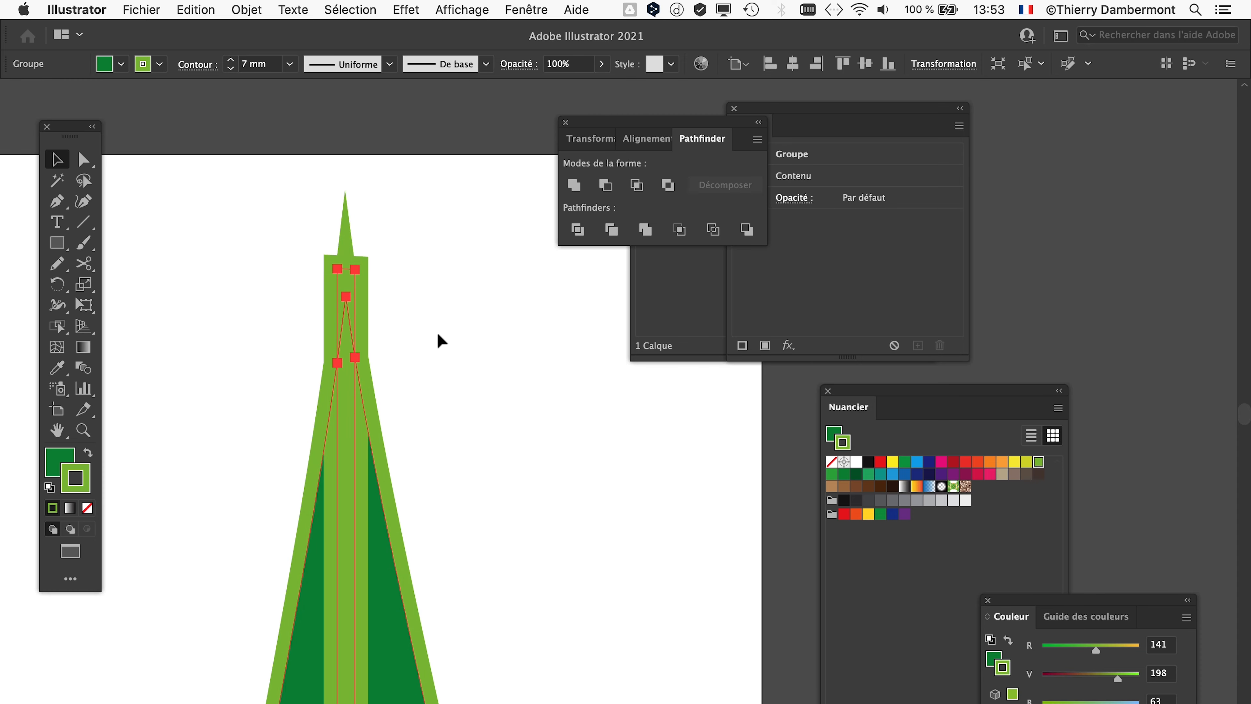
scroll(333, 255, up, 1)
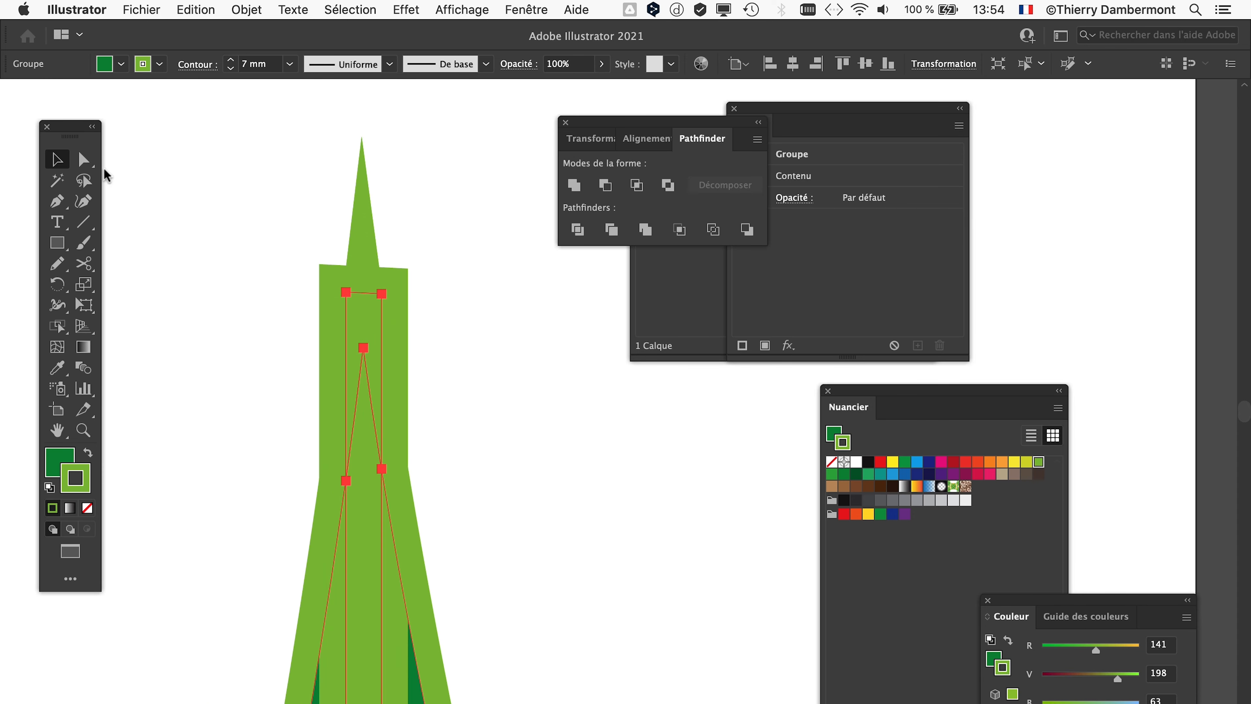
click(90, 164)
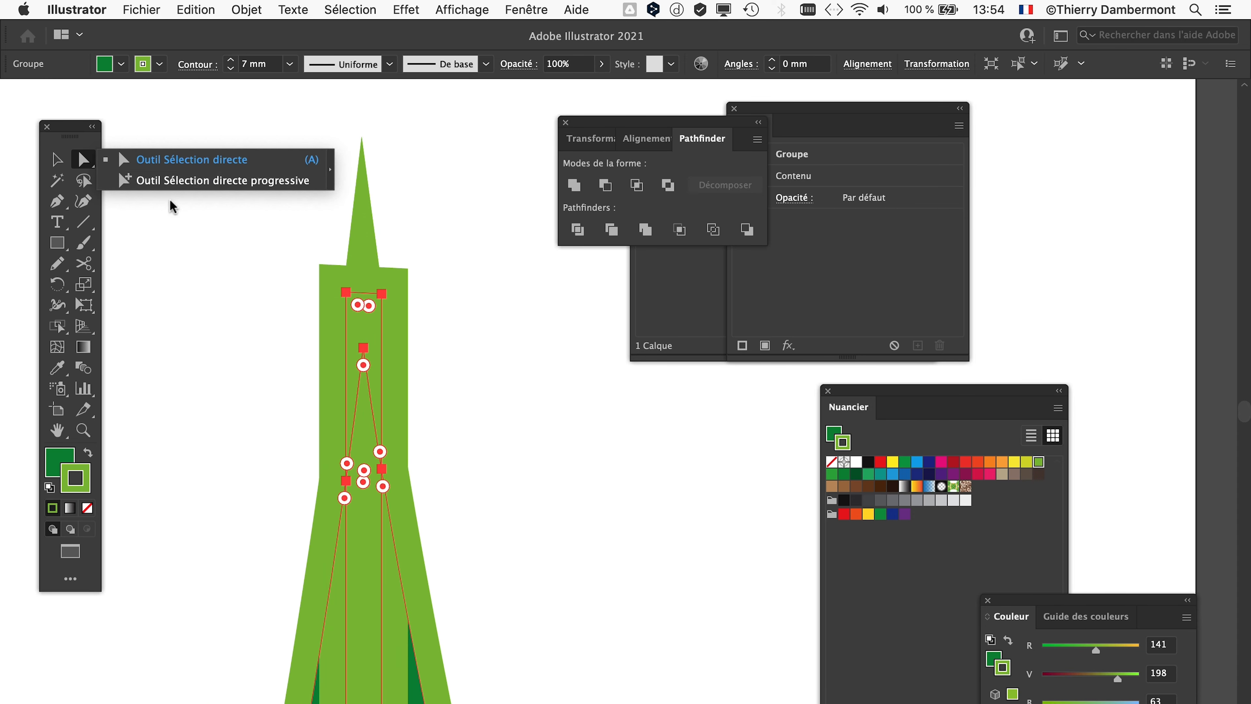
click(60, 161)
click(167, 256)
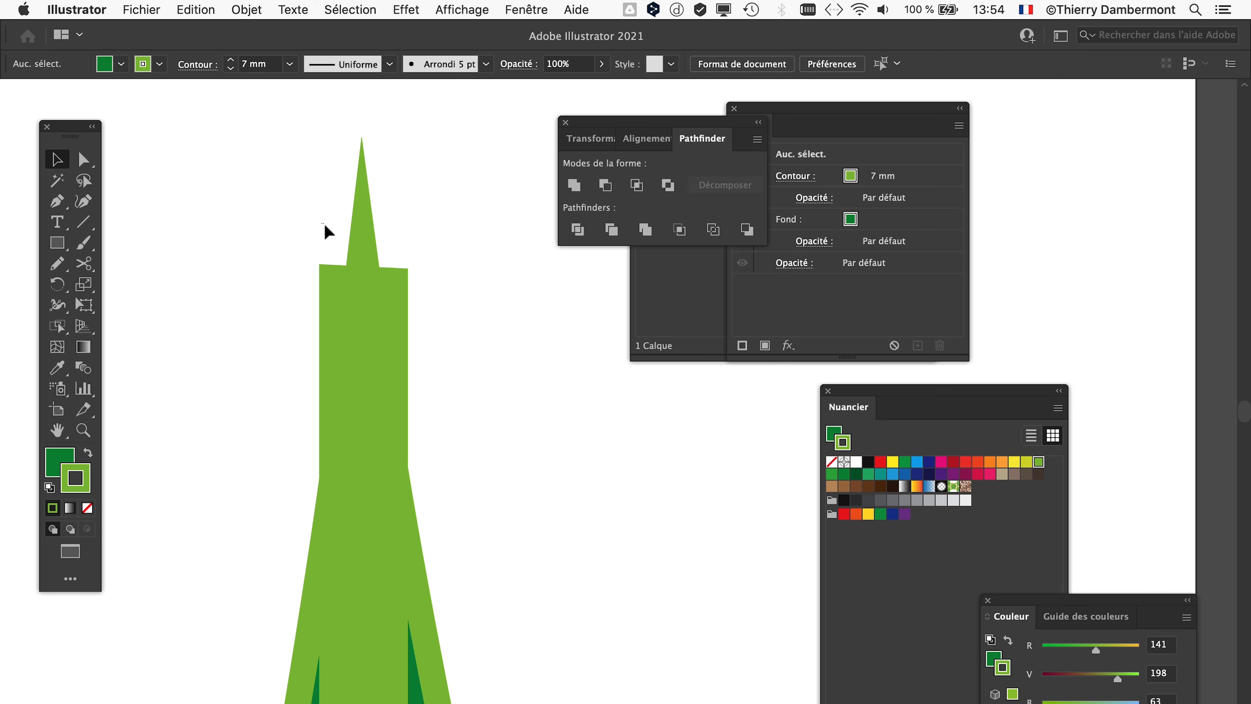
click(379, 309)
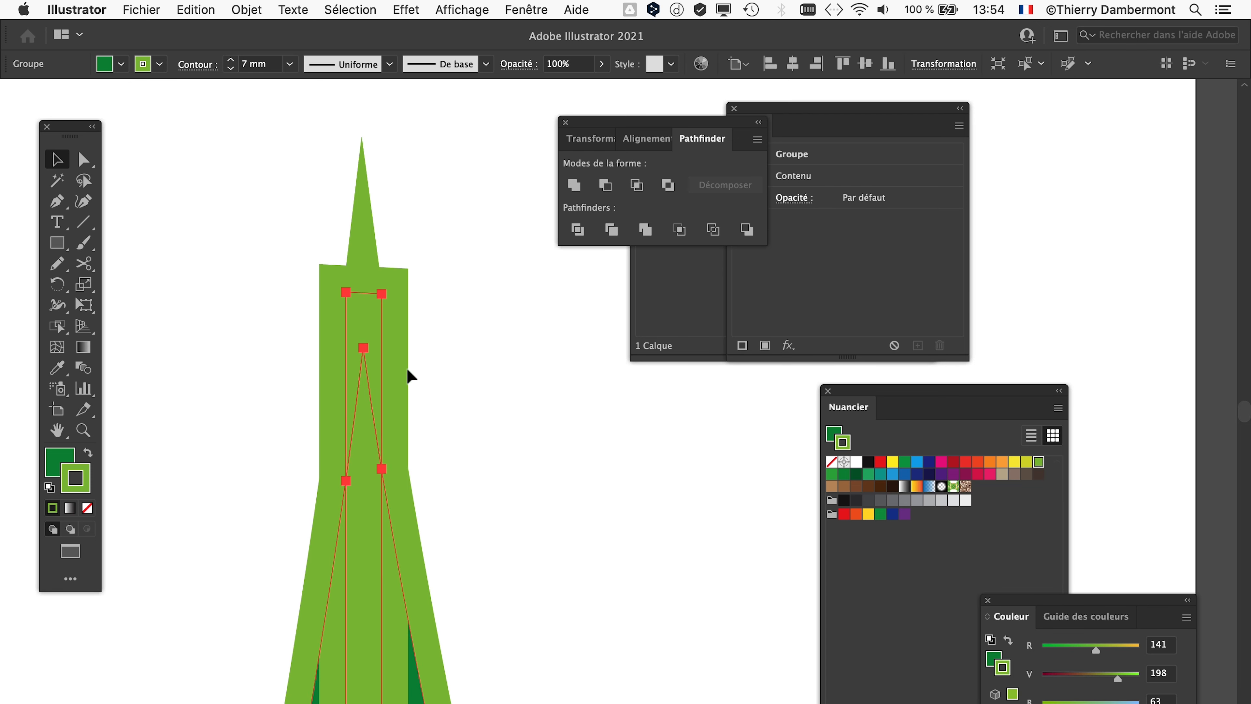
- With the Group Selection tool in outline view, delete the divided piece of the strip that extends beyond the drop's tip
drag(83, 164, 103, 170)
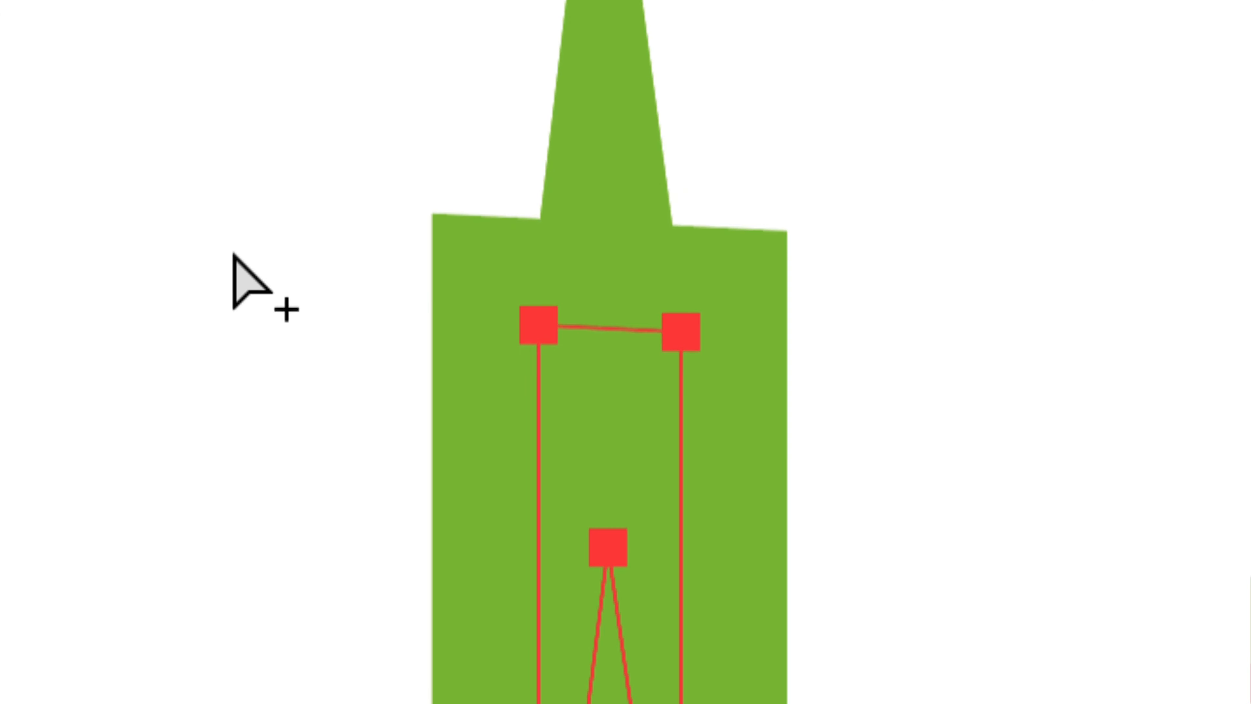
click(914, 703)
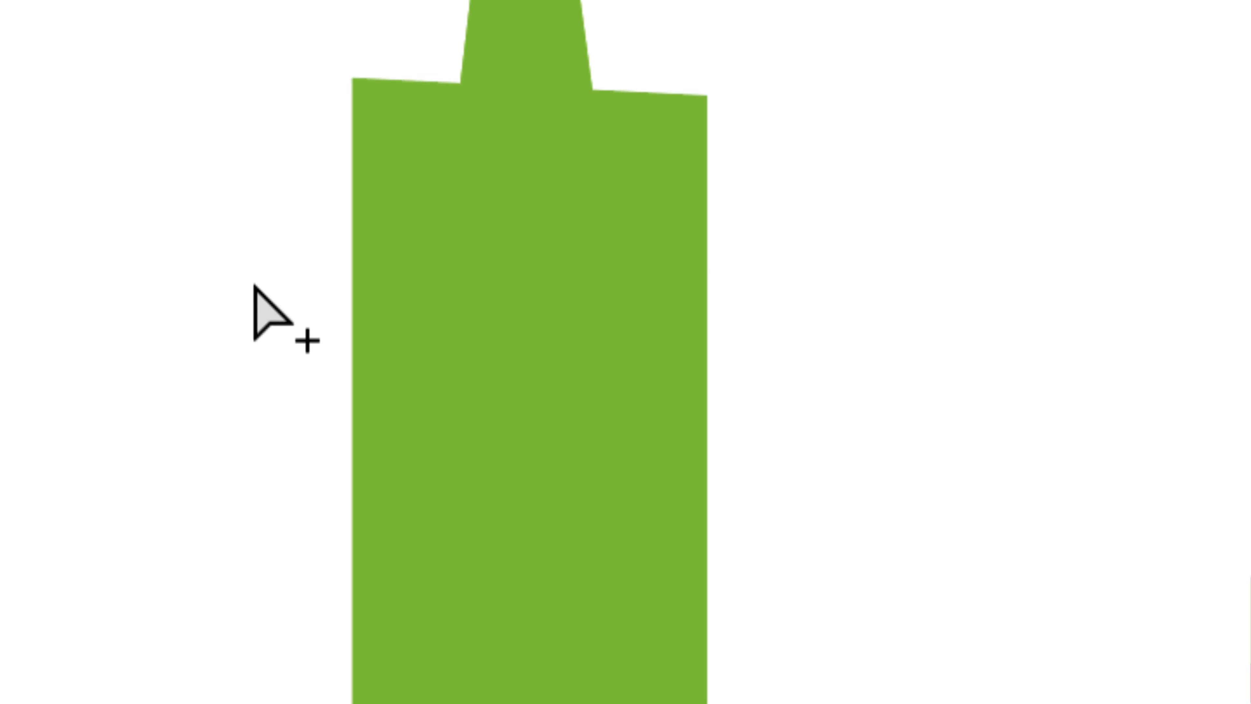
key(ctrl+y)
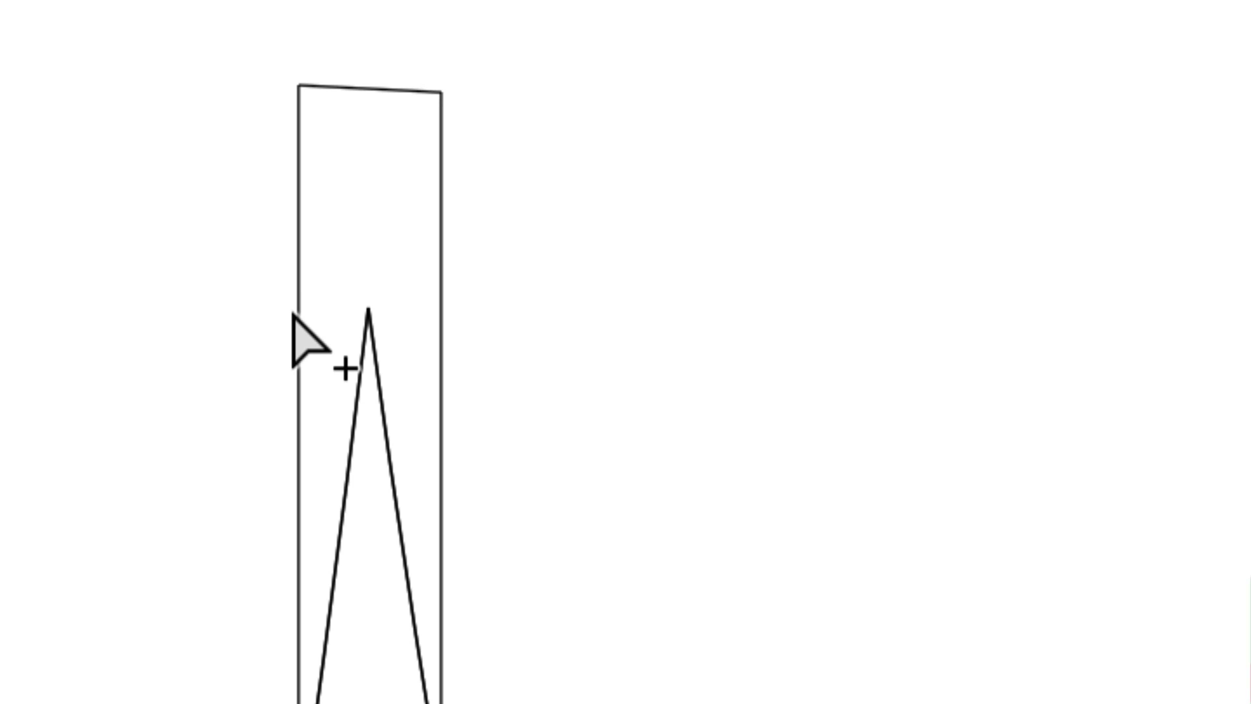
click(295, 319)
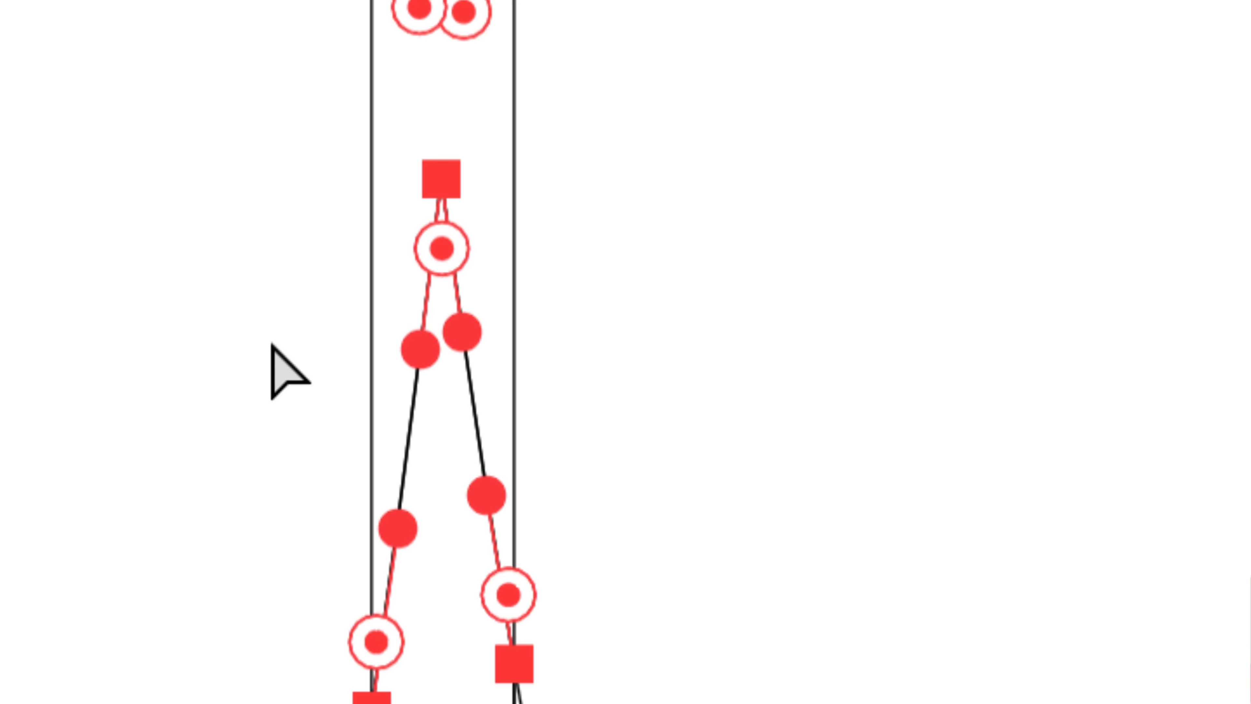
scroll(272, 346, down, 2)
key(Delete)
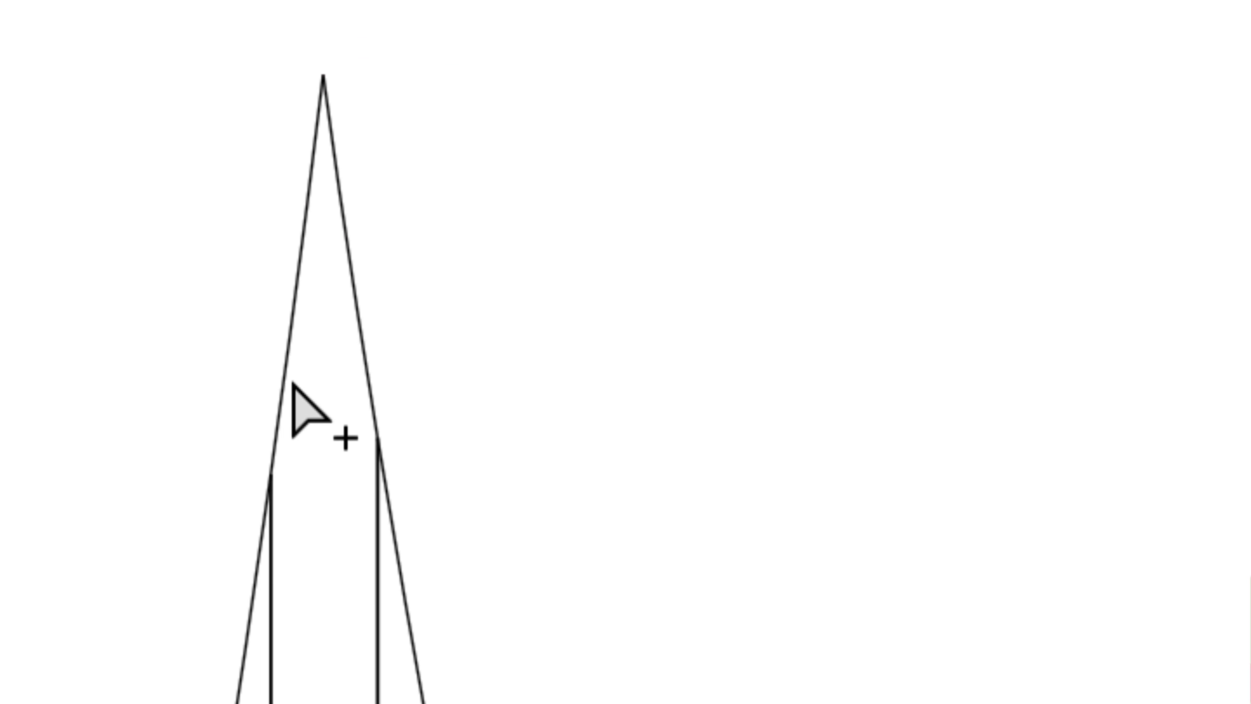
- Delete the central strip piece inside the drop, from the tip down to the rounded base
click(288, 386)
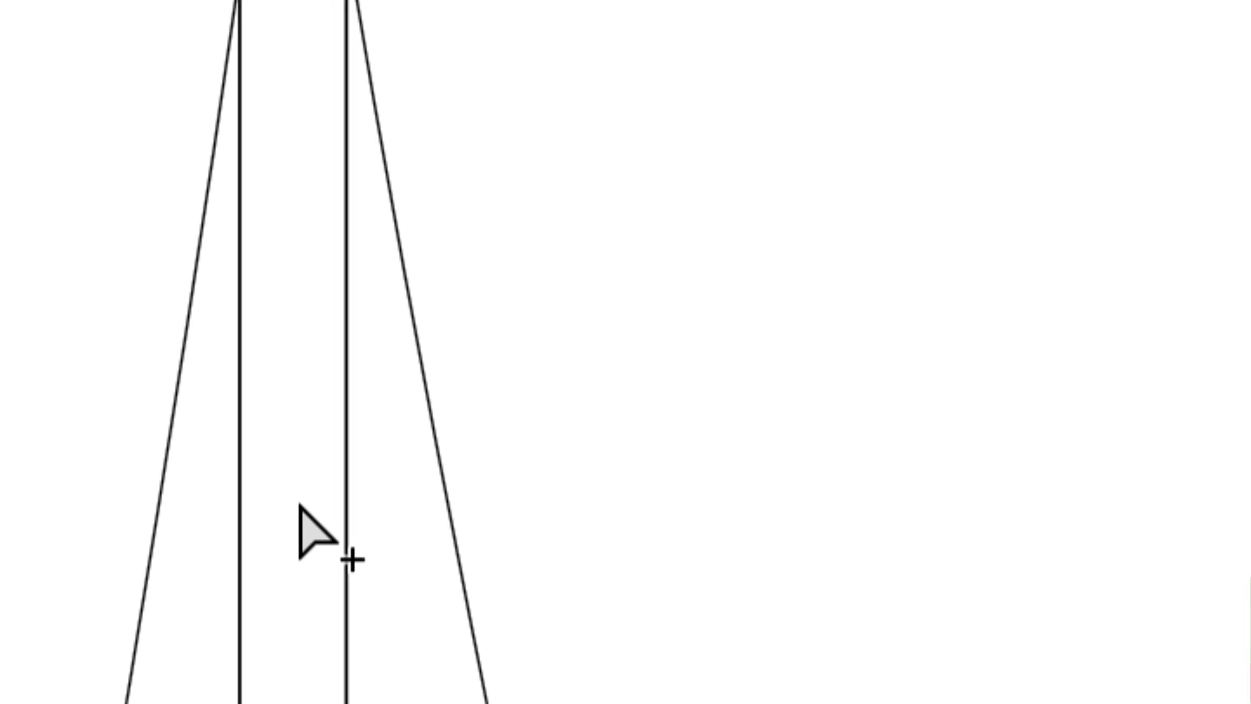
scroll(300, 503, down, 2)
drag(299, 489, 293, 358)
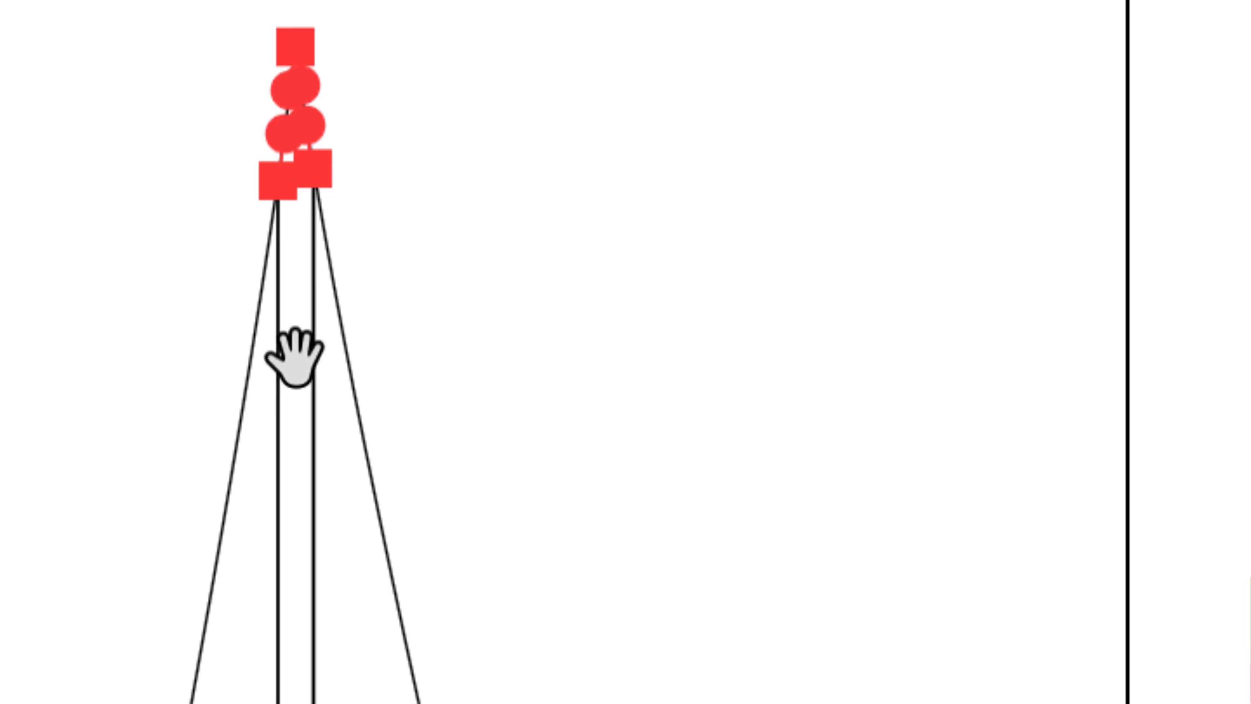
scroll(297, 366, down, 1)
scroll(297, 367, down, 8)
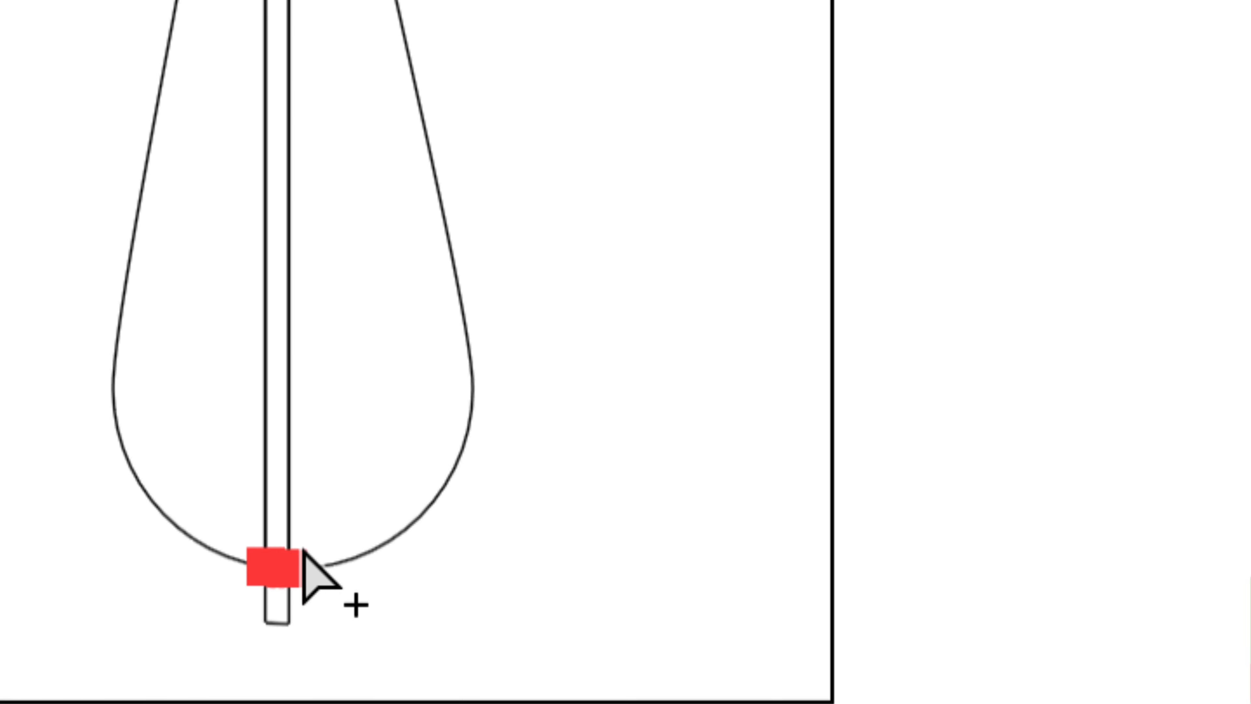
scroll(307, 553, up, 2)
scroll(299, 532, up, 1)
scroll(299, 533, down, 3)
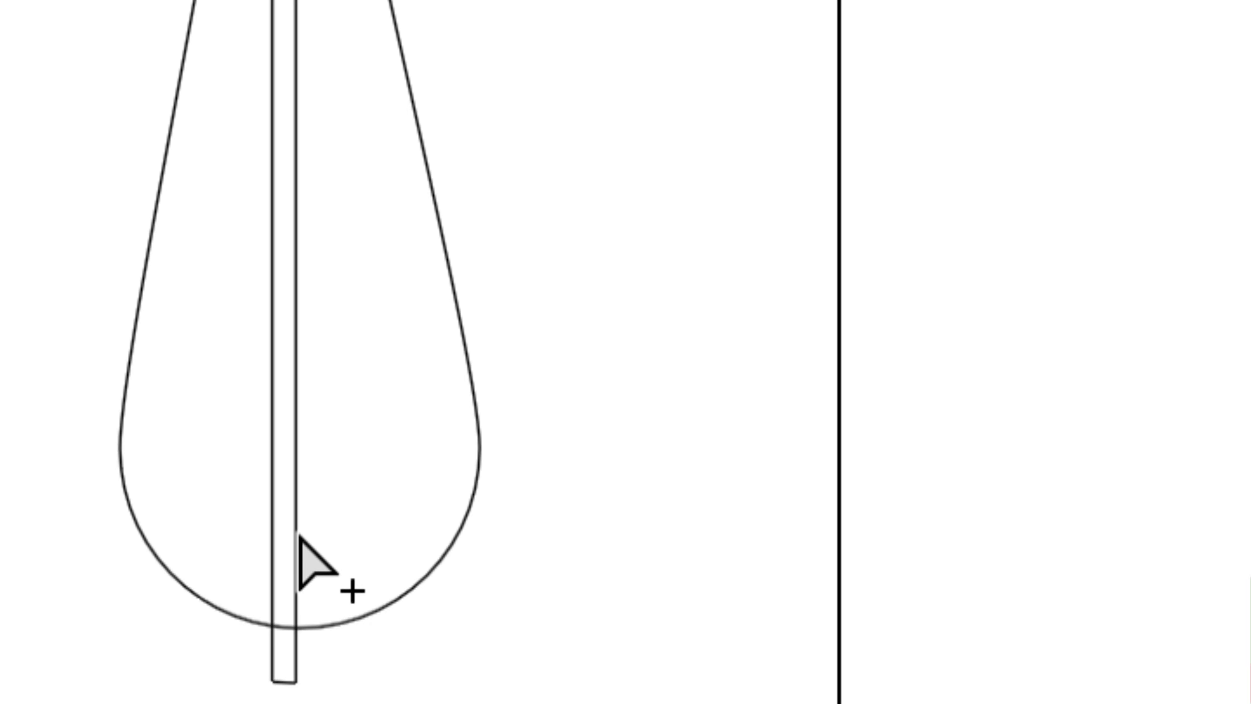
- Delete the leftover strip piece crossing below the drop's rounded base and return to the full-colour preview
scroll(299, 552, down, 1)
scroll(299, 555, up, 4)
scroll(299, 556, up, 1)
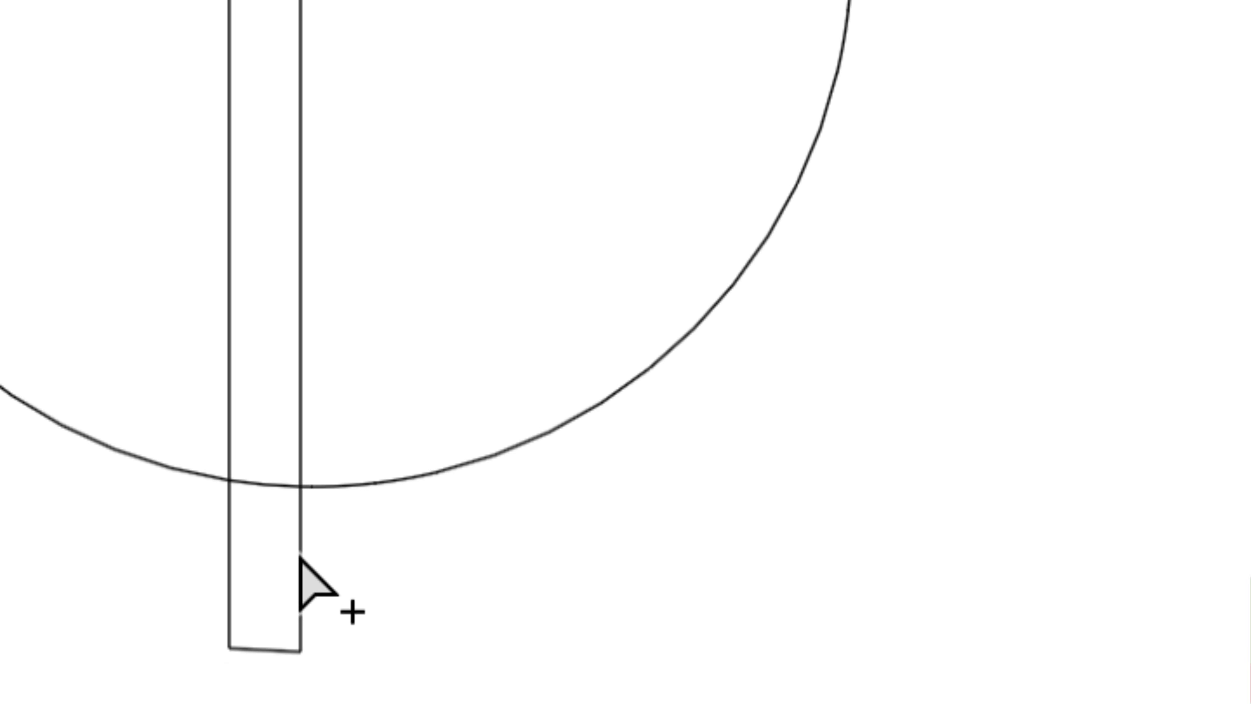
key(Delete)
scroll(299, 552, up, 1)
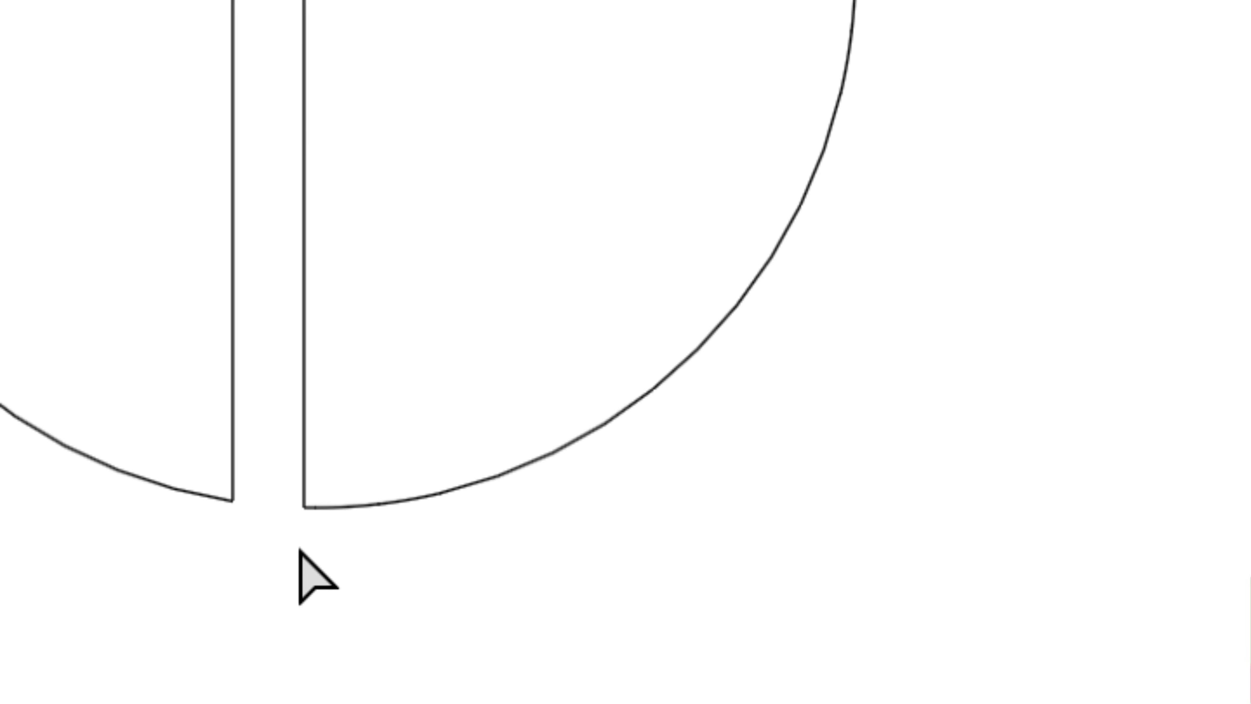
scroll(300, 551, down, 4)
scroll(300, 493, up, 8)
scroll(295, 394, up, 3)
scroll(290, 433, down, 4)
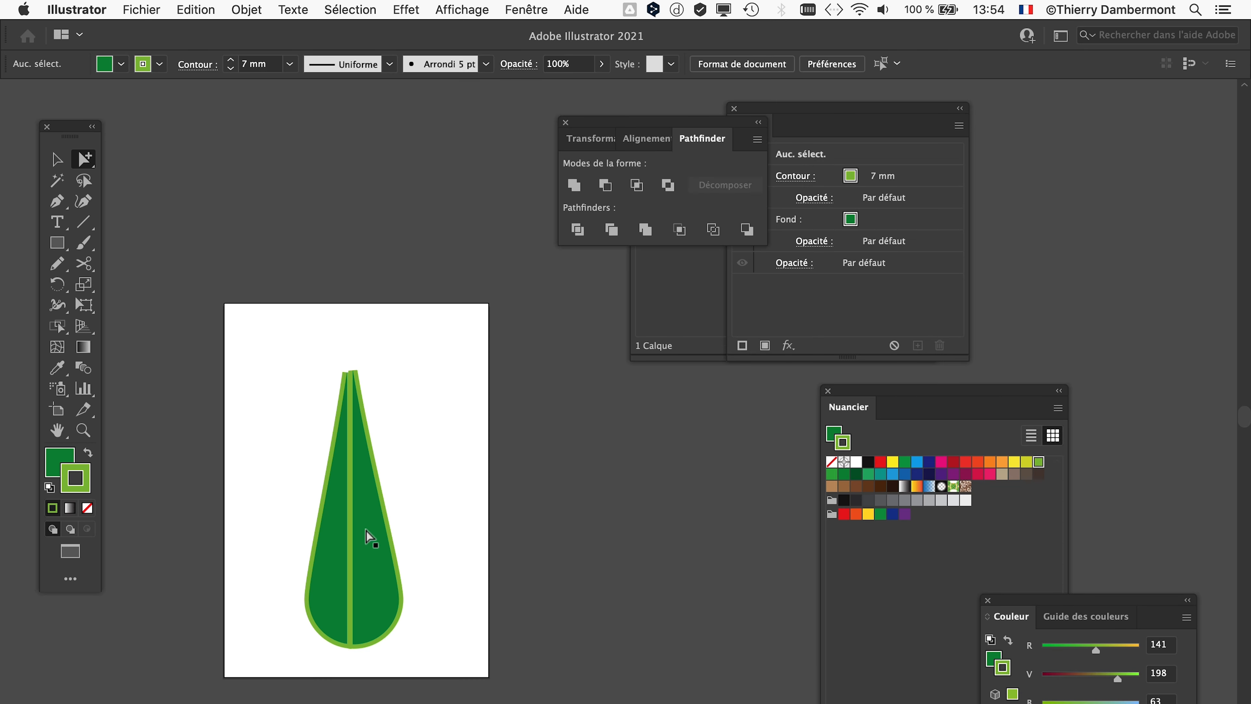
scroll(366, 530, up, 3)
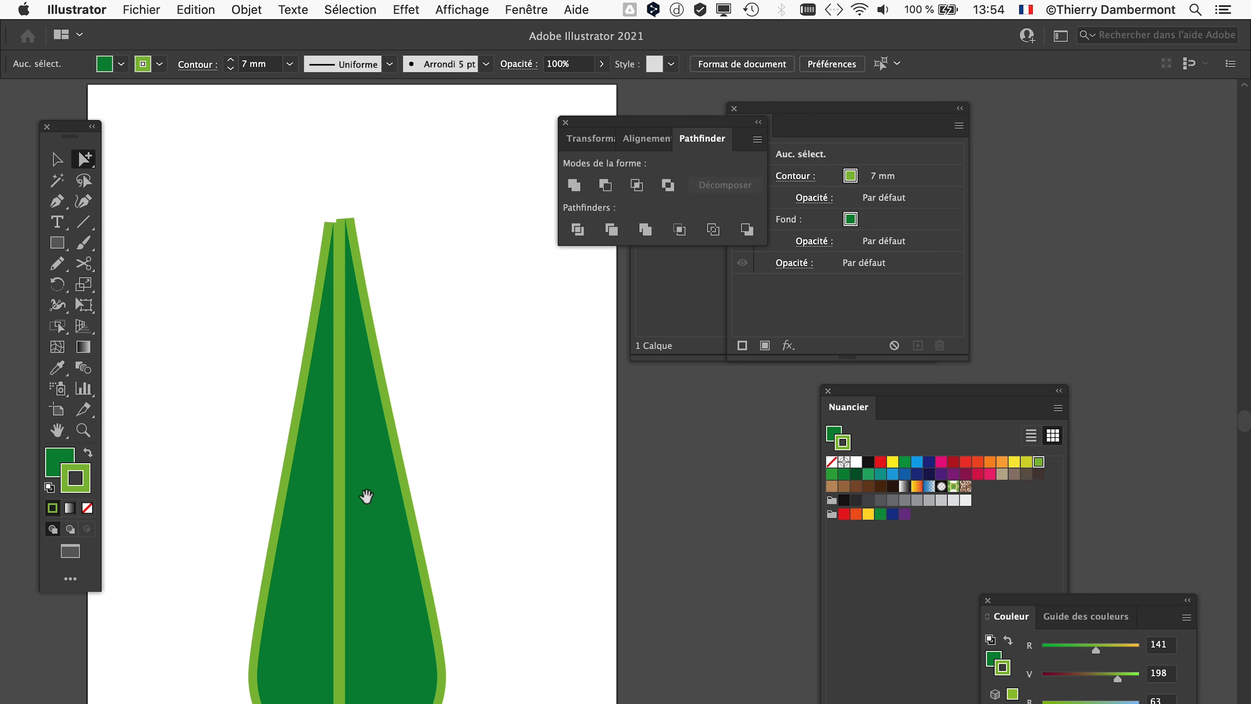
scroll(366, 498, down, 3)
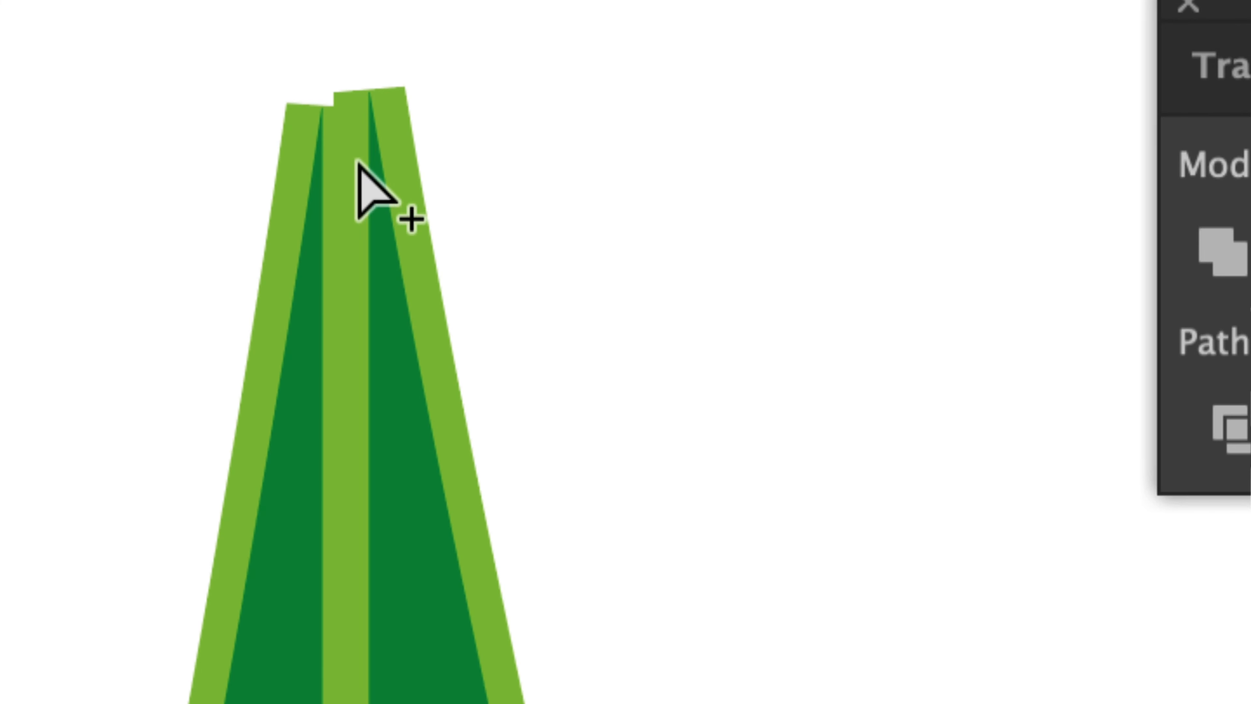
- Set the stroke weight of both drop halves to 5 mm and move the stroke settings clear of the artwork
drag(200, 161, 430, 237)
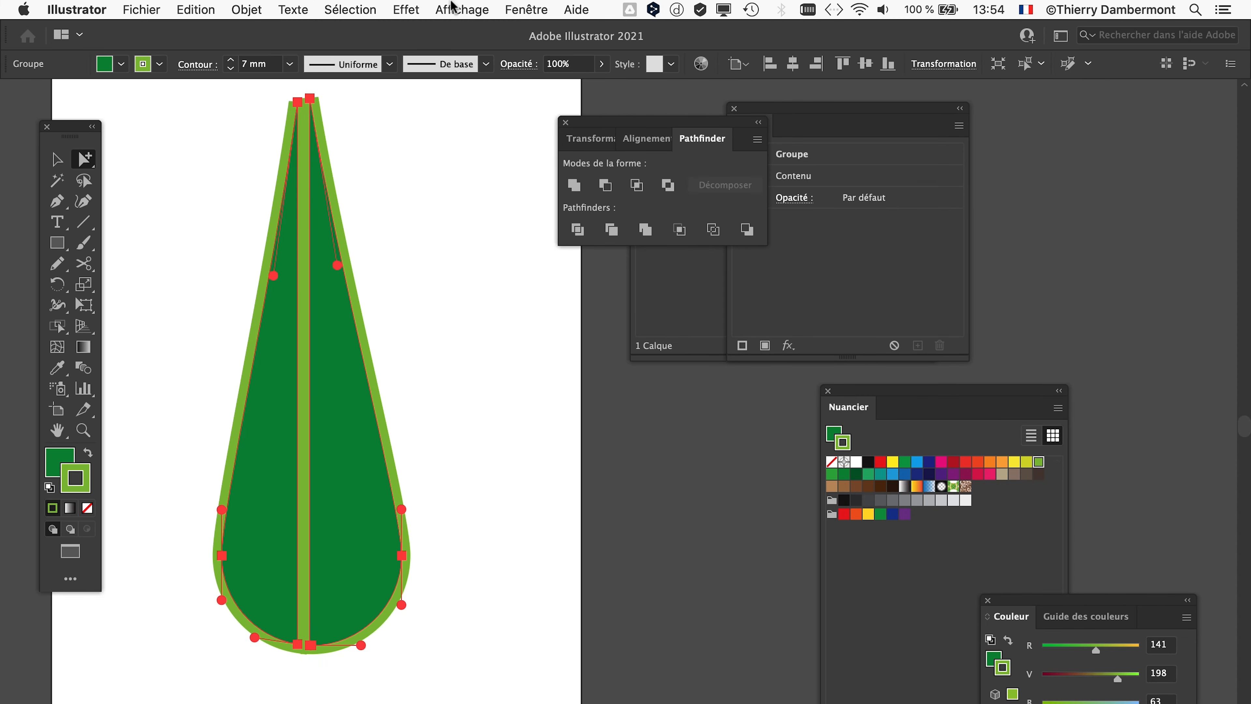
click(503, 9)
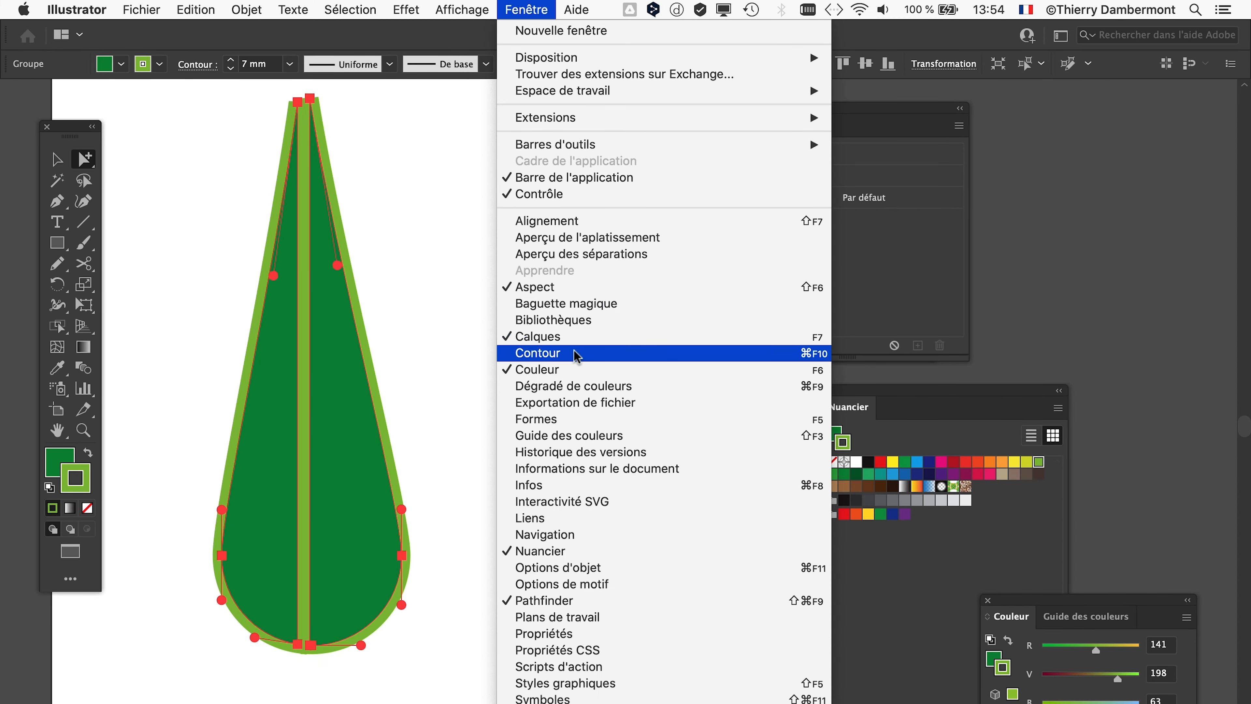
click(579, 358)
drag(228, 473, 407, 211)
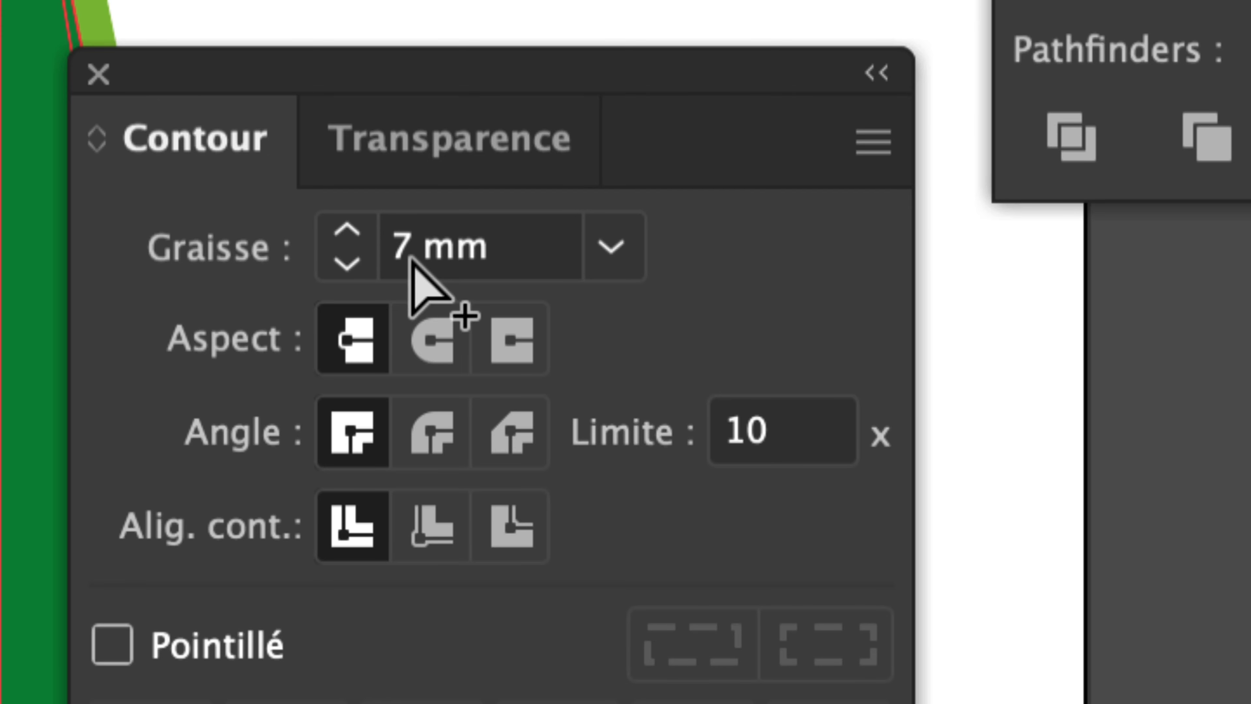
click(347, 264)
click(347, 265)
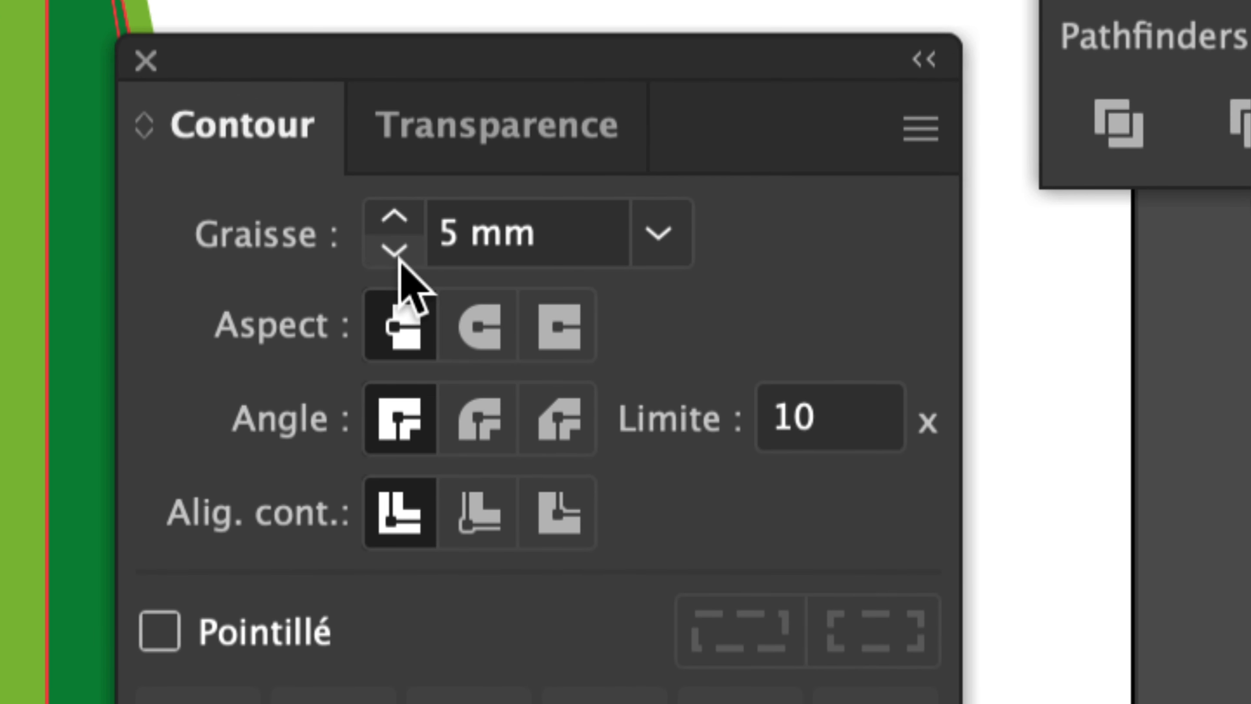
click(348, 264)
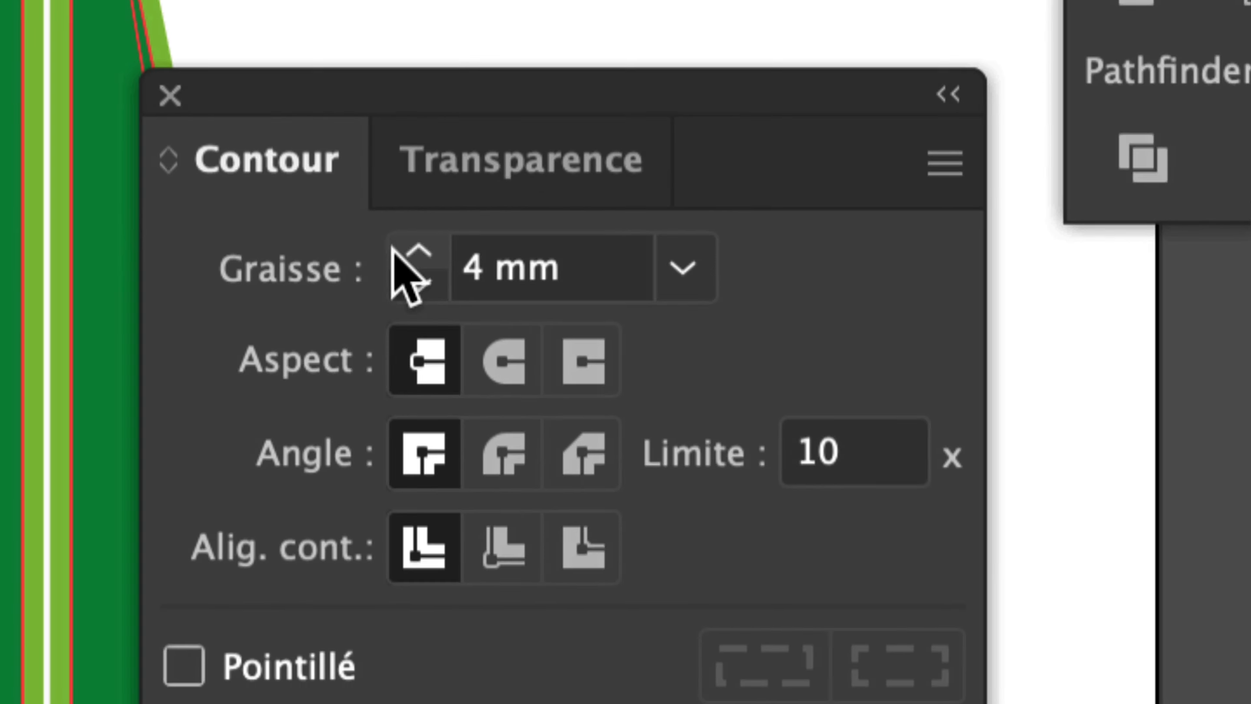
click(394, 250)
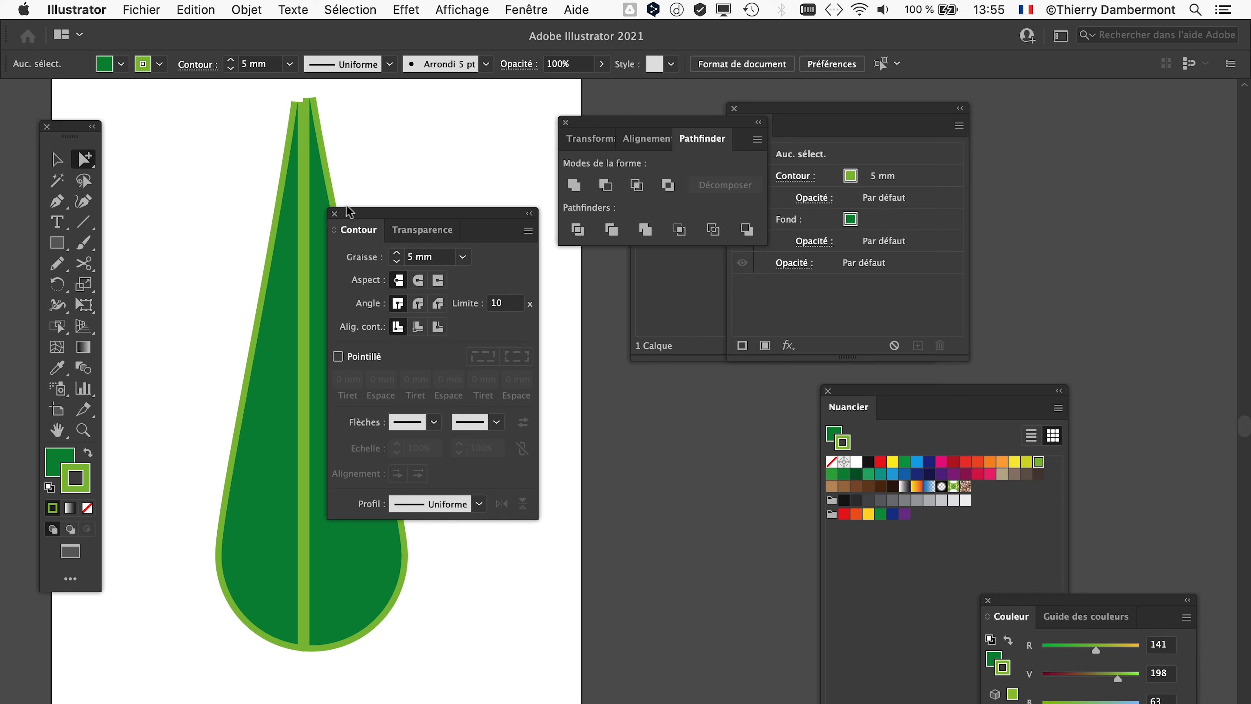
drag(347, 211, 452, 269)
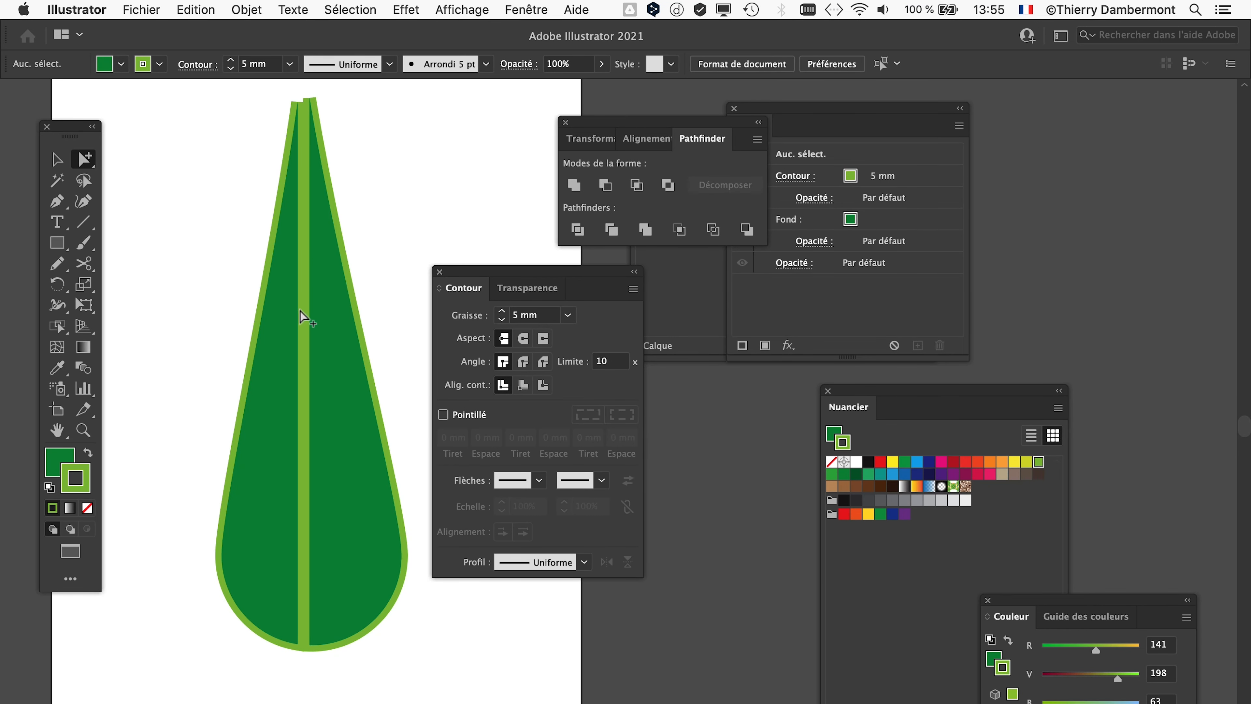
- Try moving the left and right halves aside one at a time, undoing each move
click(266, 299)
drag(266, 299, 203, 291)
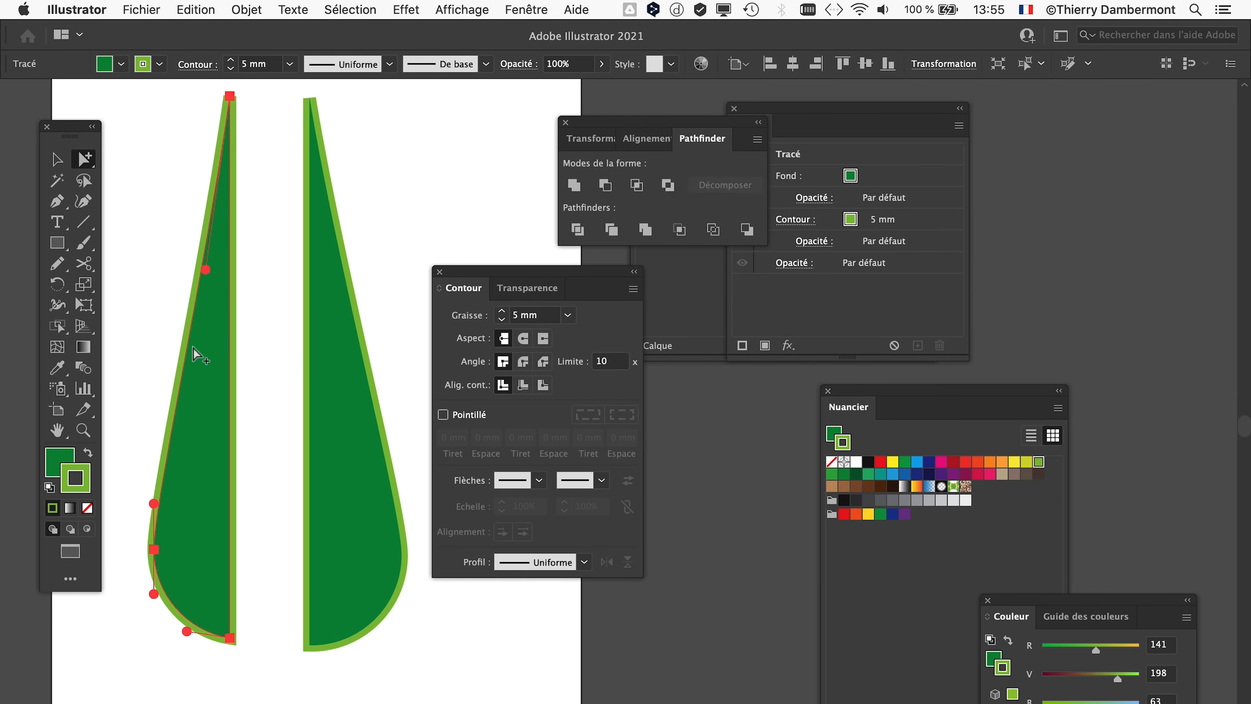
key(super+z)
key(super+z)
click(363, 330)
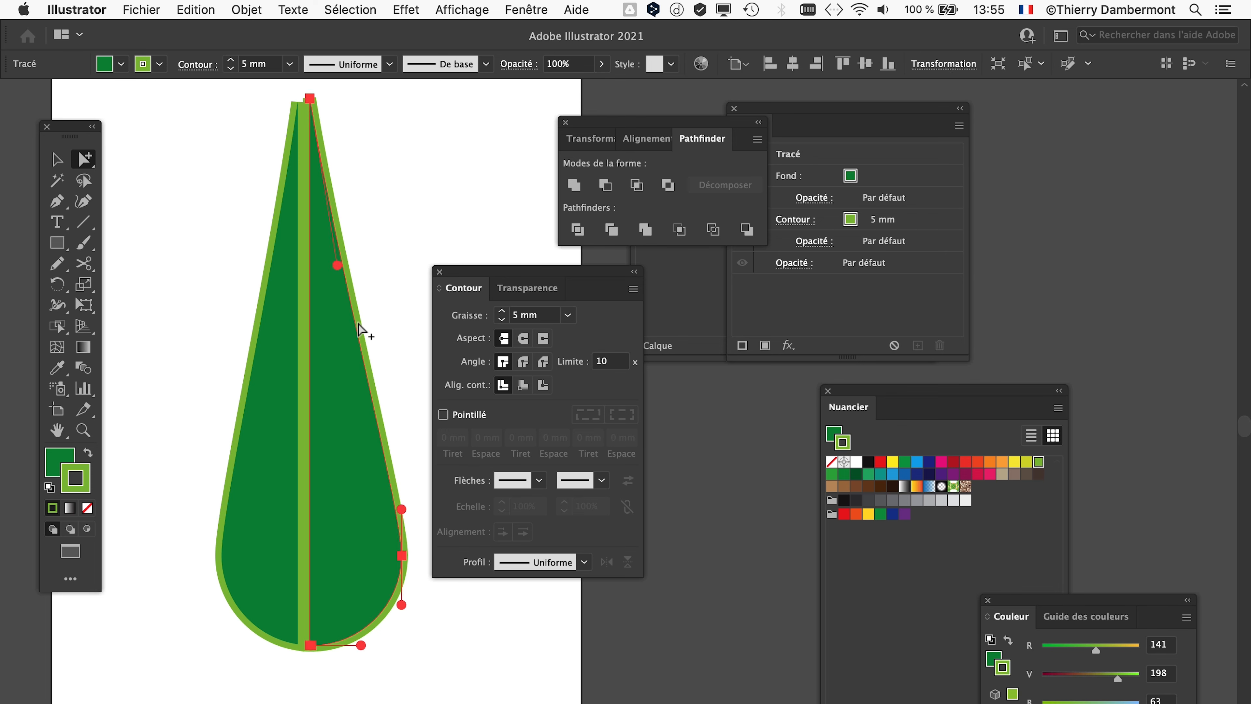
drag(363, 330, 409, 316)
key(super+z)
- Show the layers list and expand Calque 1 and the group inside it
click(529, 10)
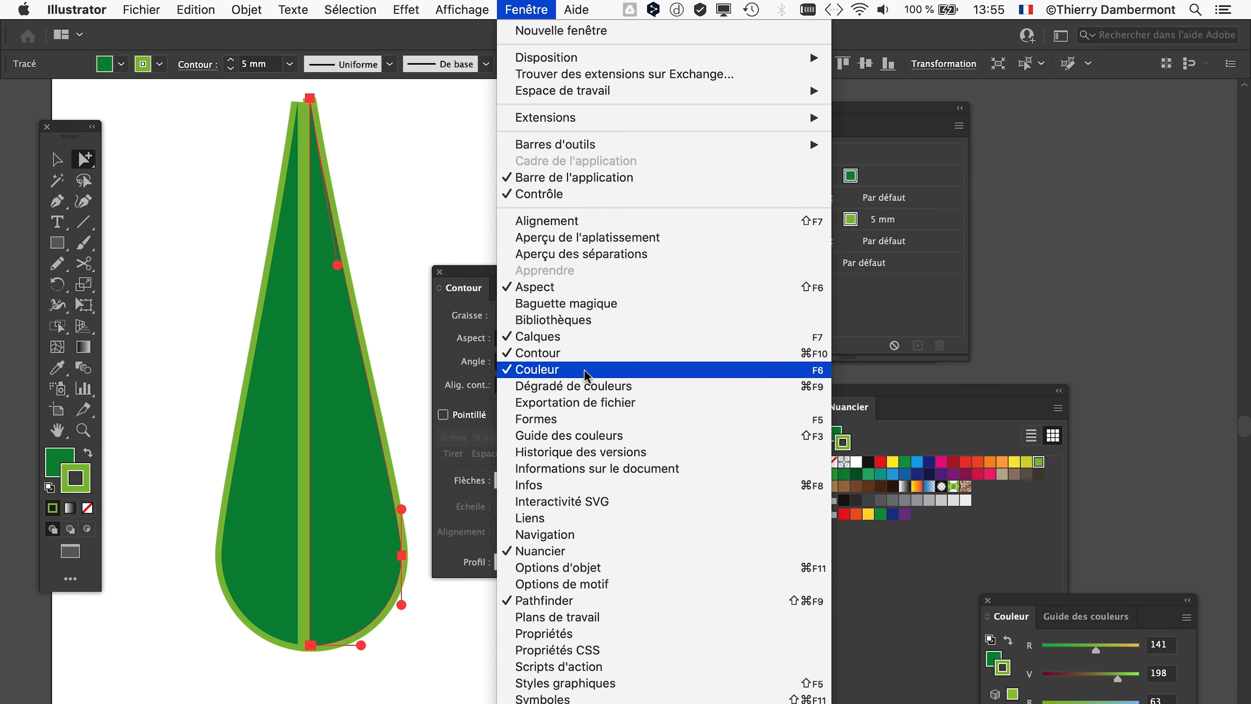
click(586, 337)
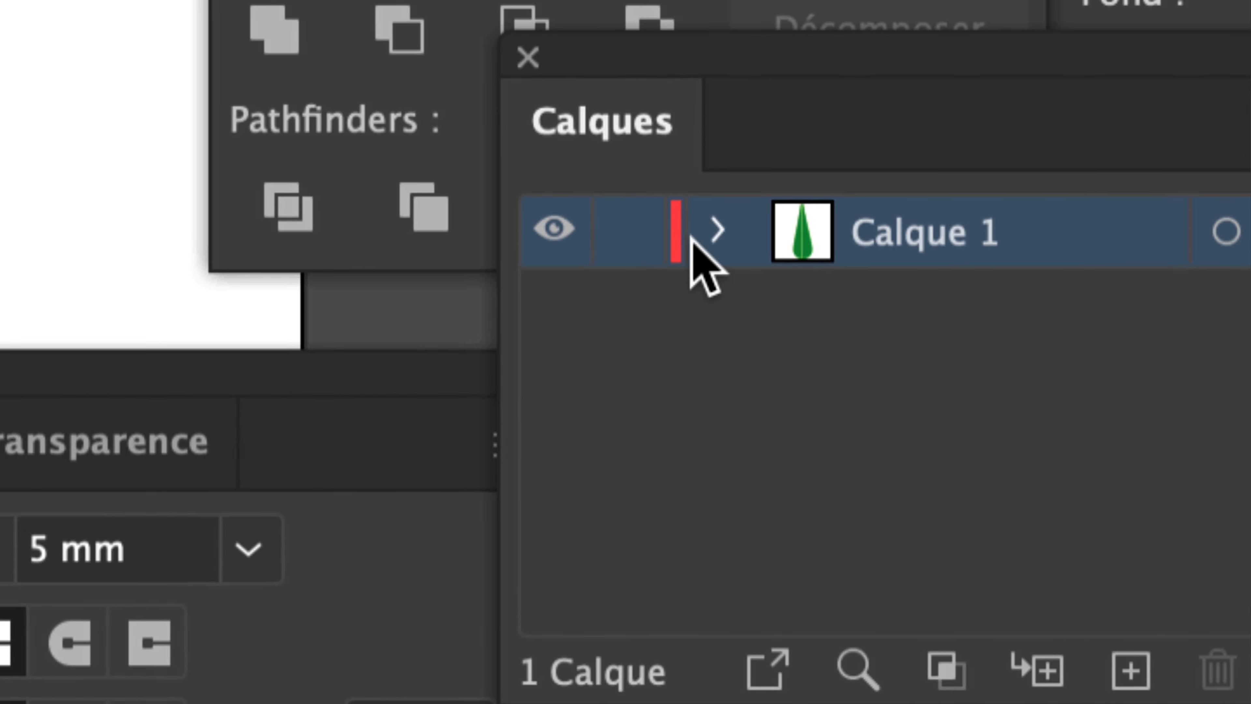
click(710, 228)
click(780, 299)
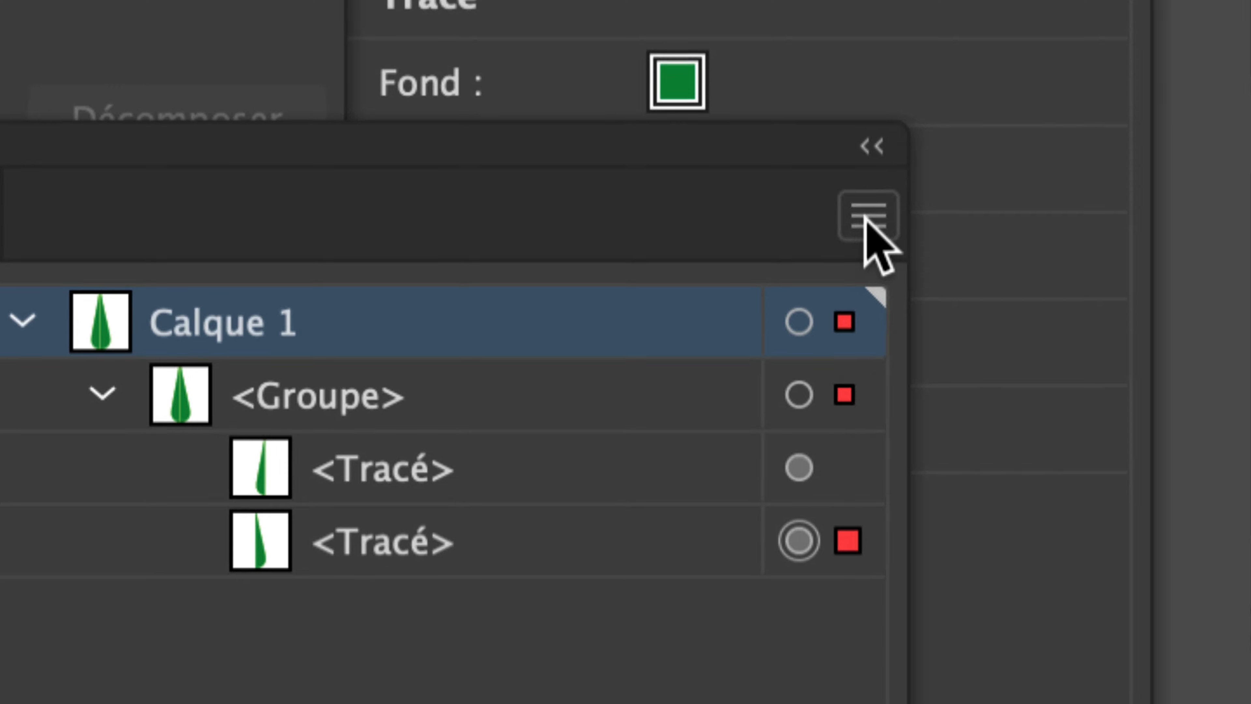
- Set the row size of the layers list to a custom 80 pixels
click(988, 112)
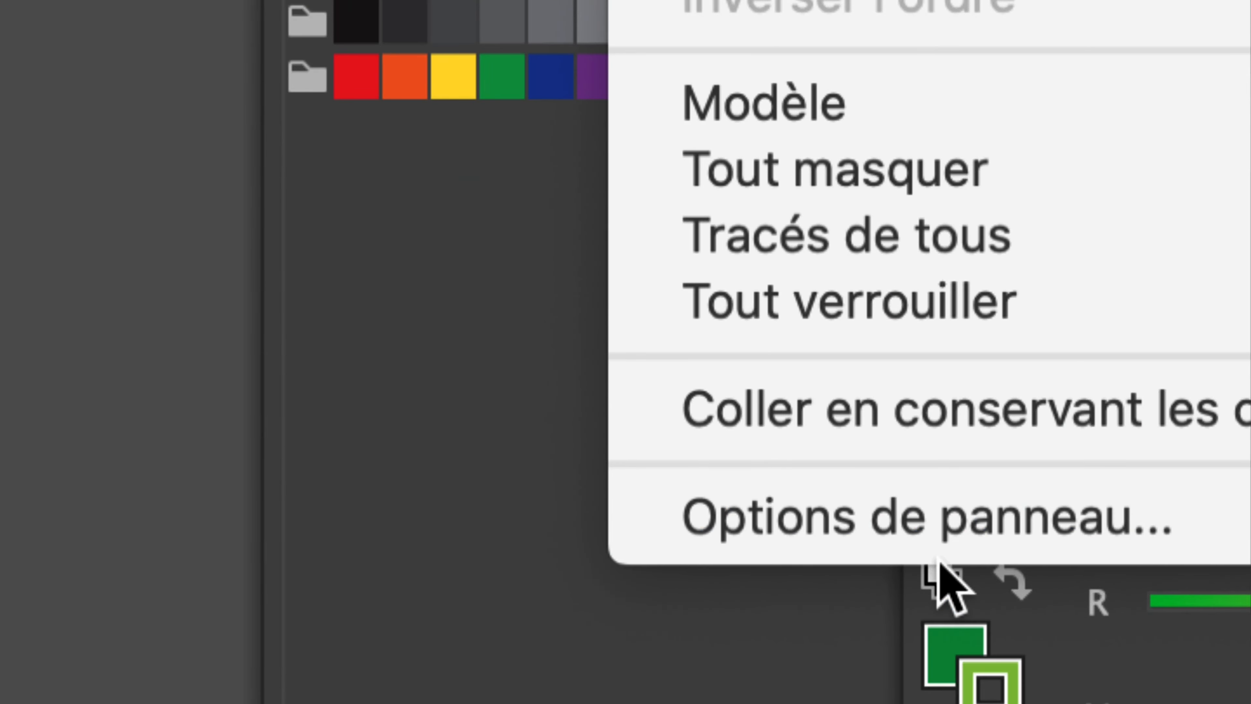
click(939, 551)
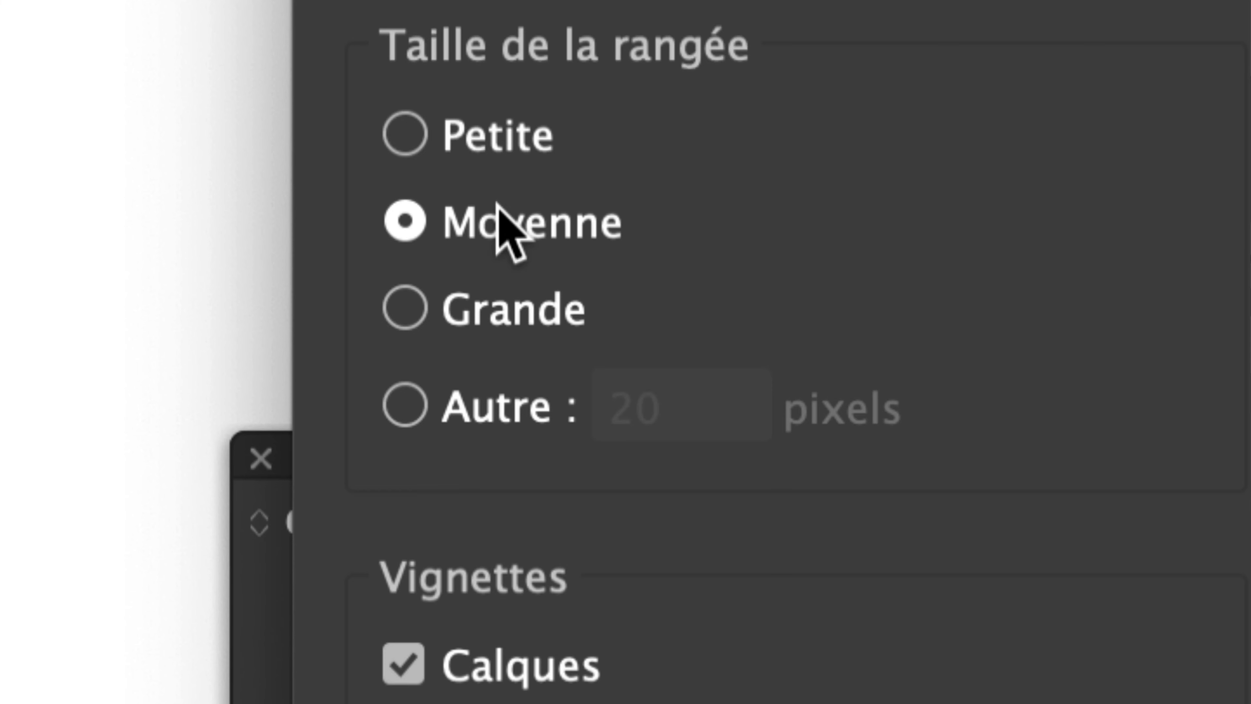
click(498, 399)
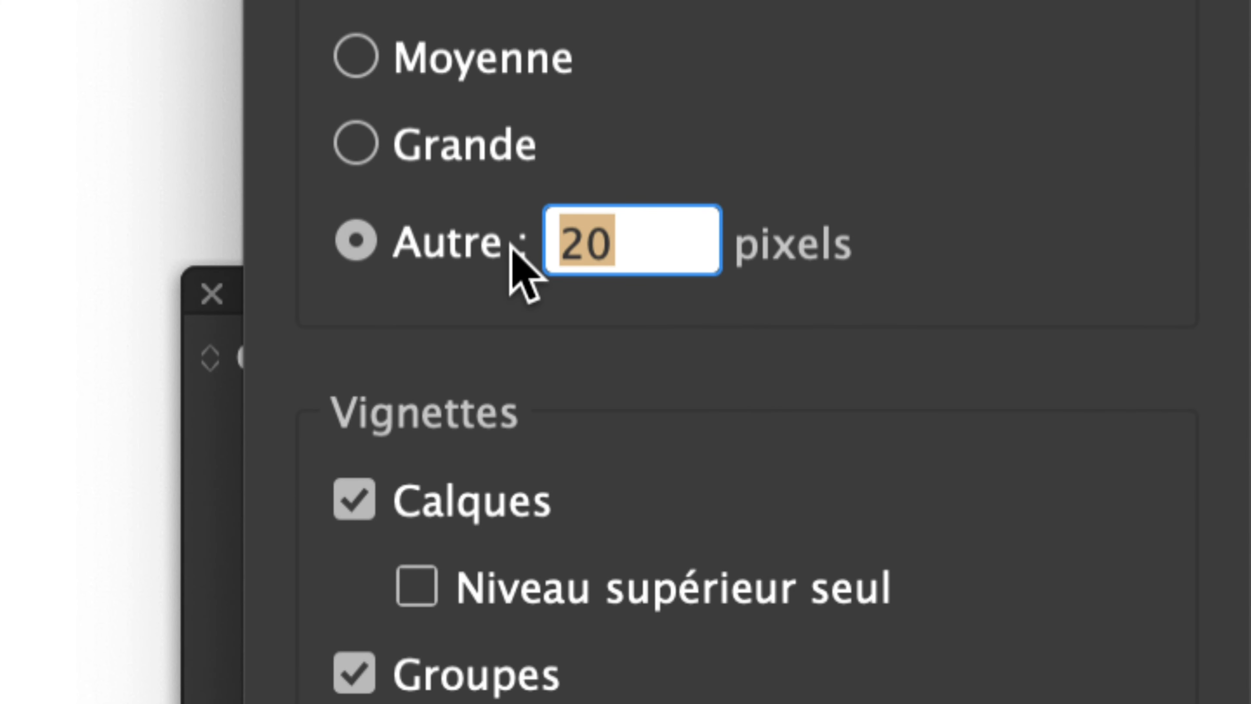
text(80)
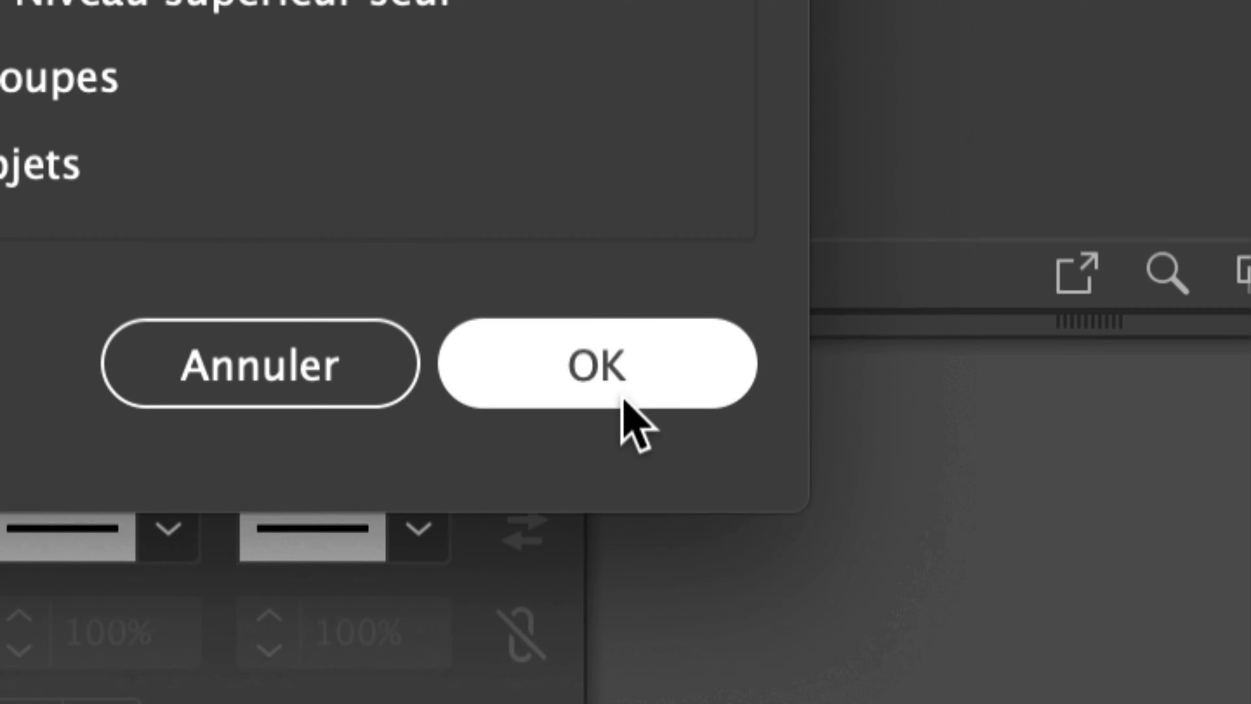
click(622, 400)
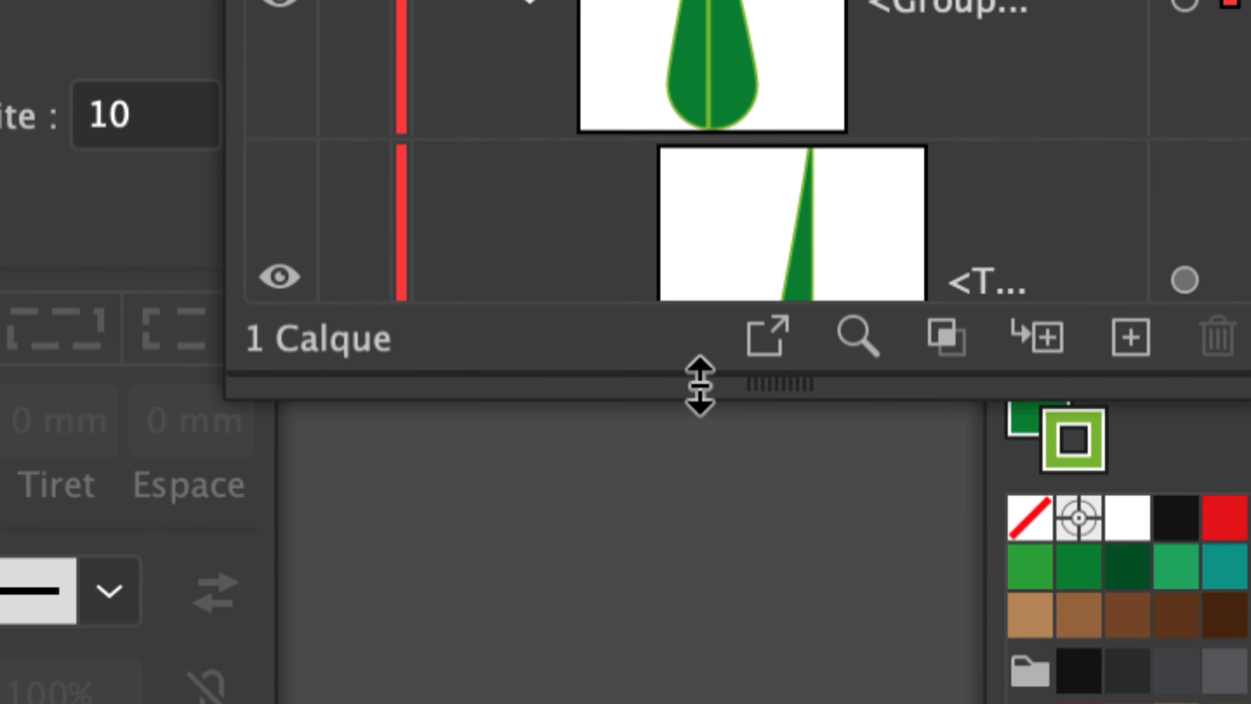
- Enlarge the layers list to fit all its rows, deselect the artwork and move the stroke settings out of the way
drag(699, 386, 748, 456)
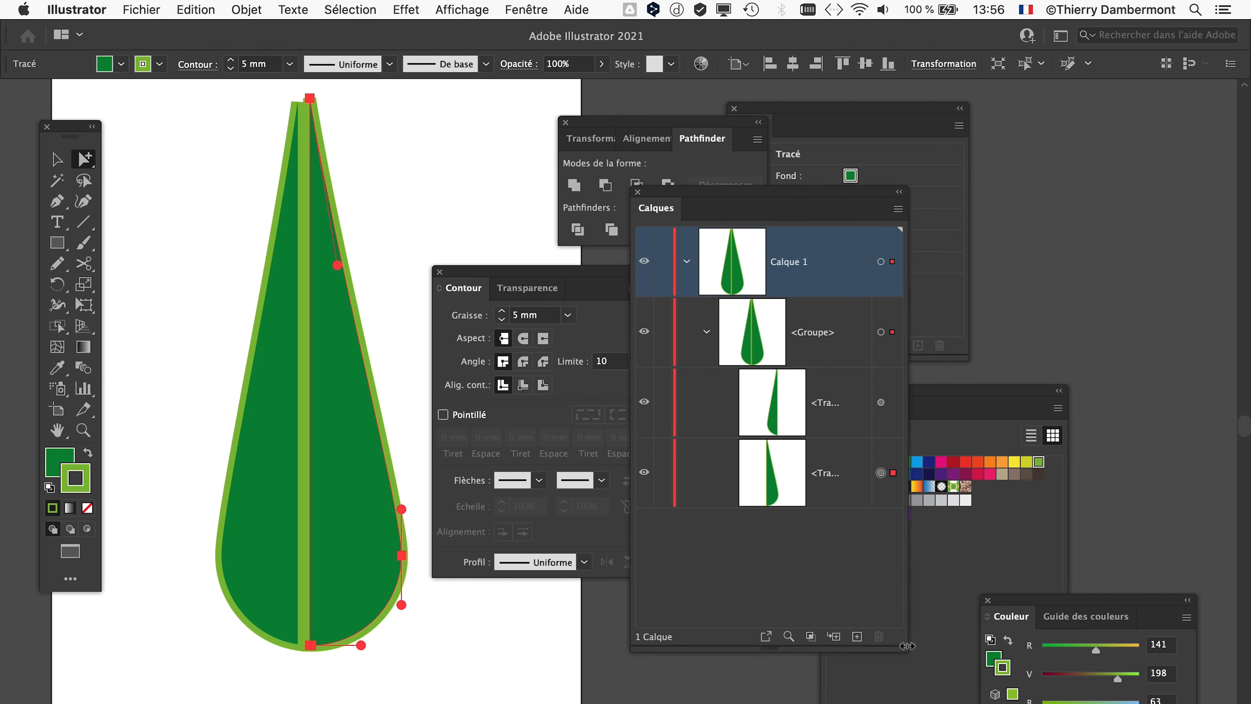
drag(903, 649, 1014, 629)
click(394, 192)
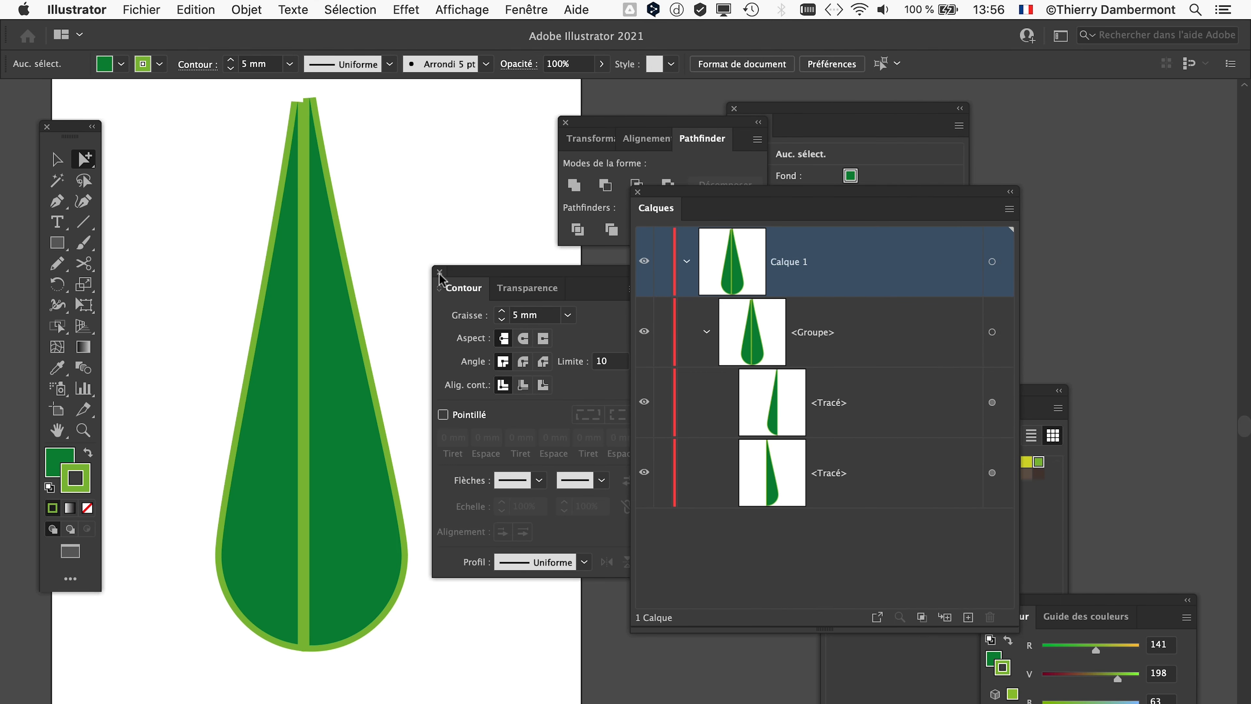
drag(458, 279, 1118, 132)
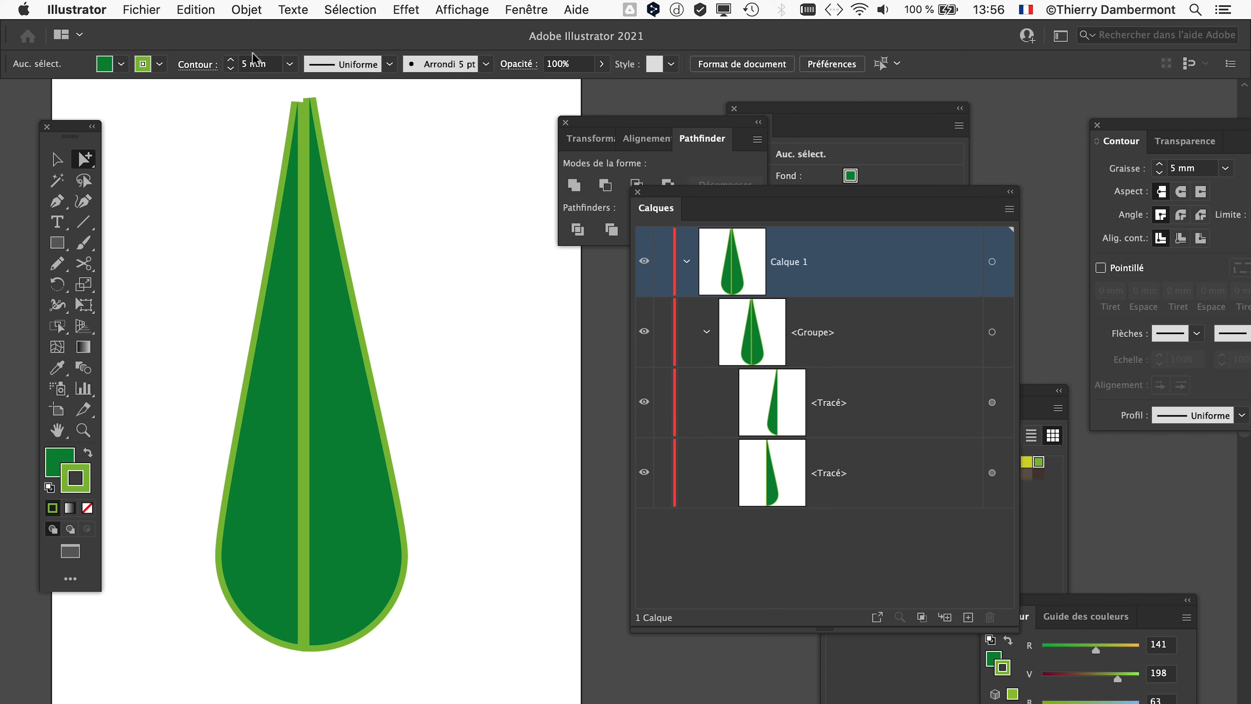
- Save the document as a new version named brushe artistique - 03.ai, in Illustrator 2020 format with the default options
click(143, 7)
click(207, 170)
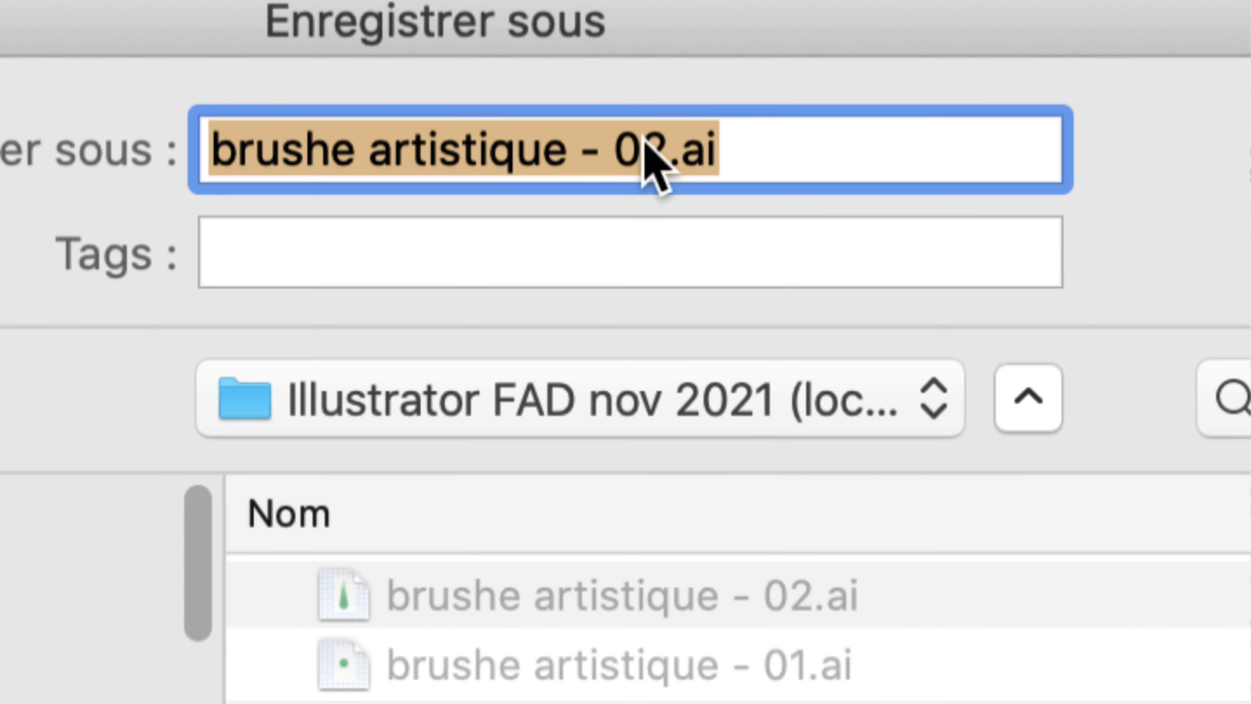
drag(643, 143, 649, 144)
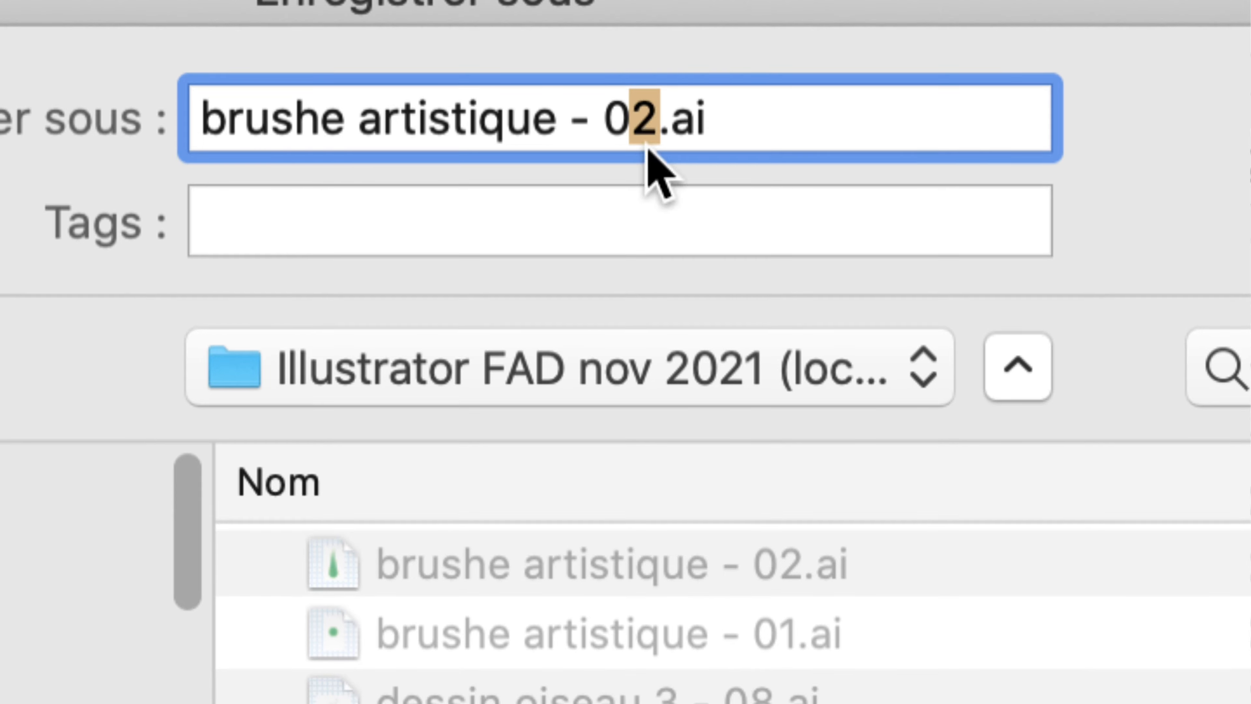
text(3)
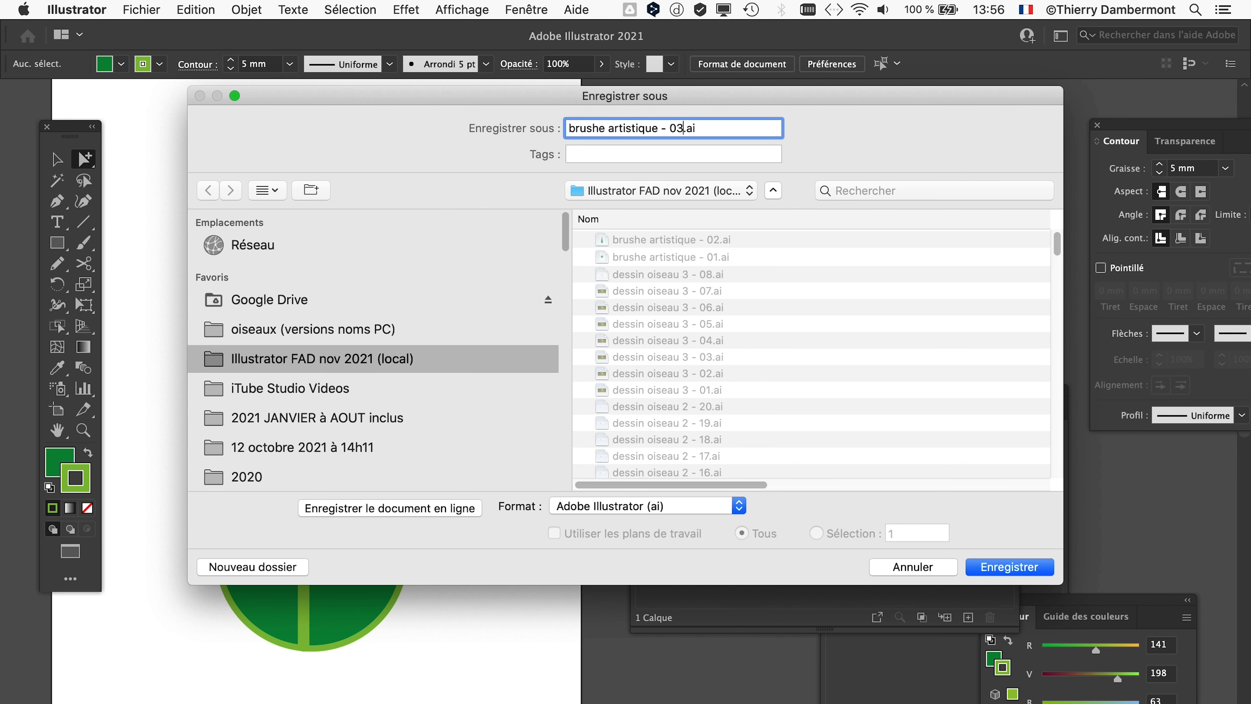
key(Return)
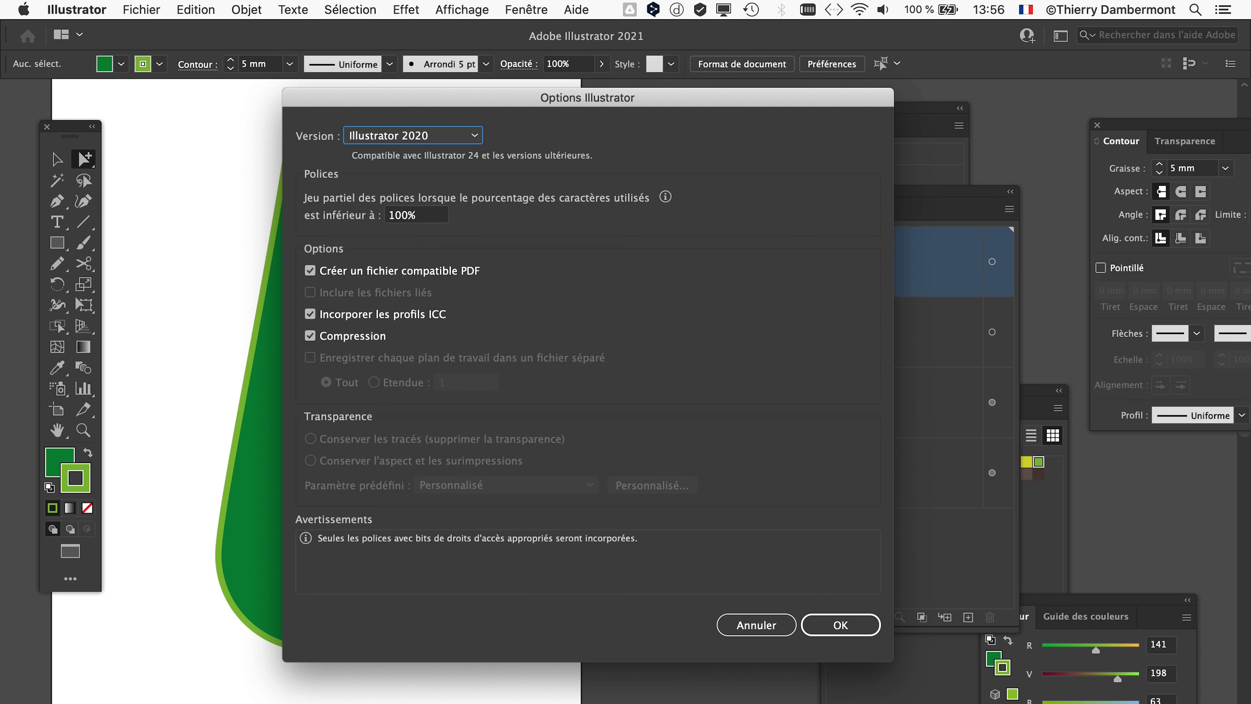
key(Return)
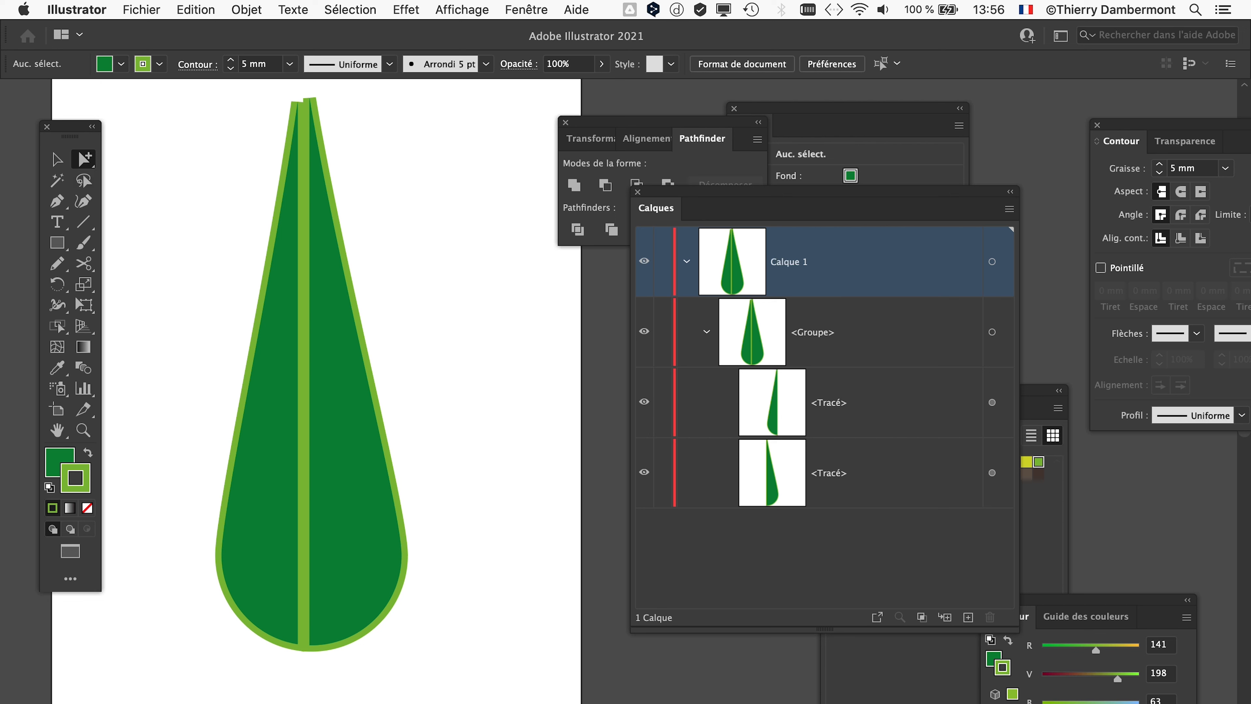
- Bring the swatches beside the artwork and fill the leaf's right half with a lighter green (R 43, G 182, B 115)
click(355, 394)
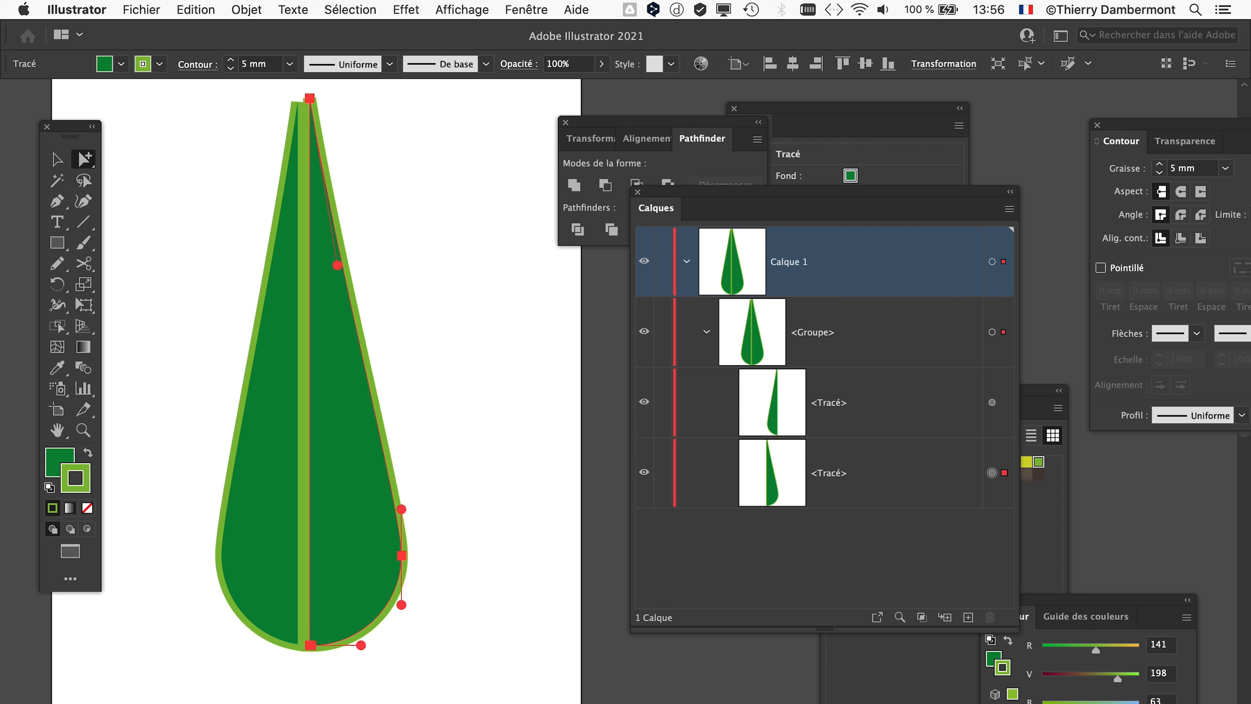
drag(1035, 390, 676, 270)
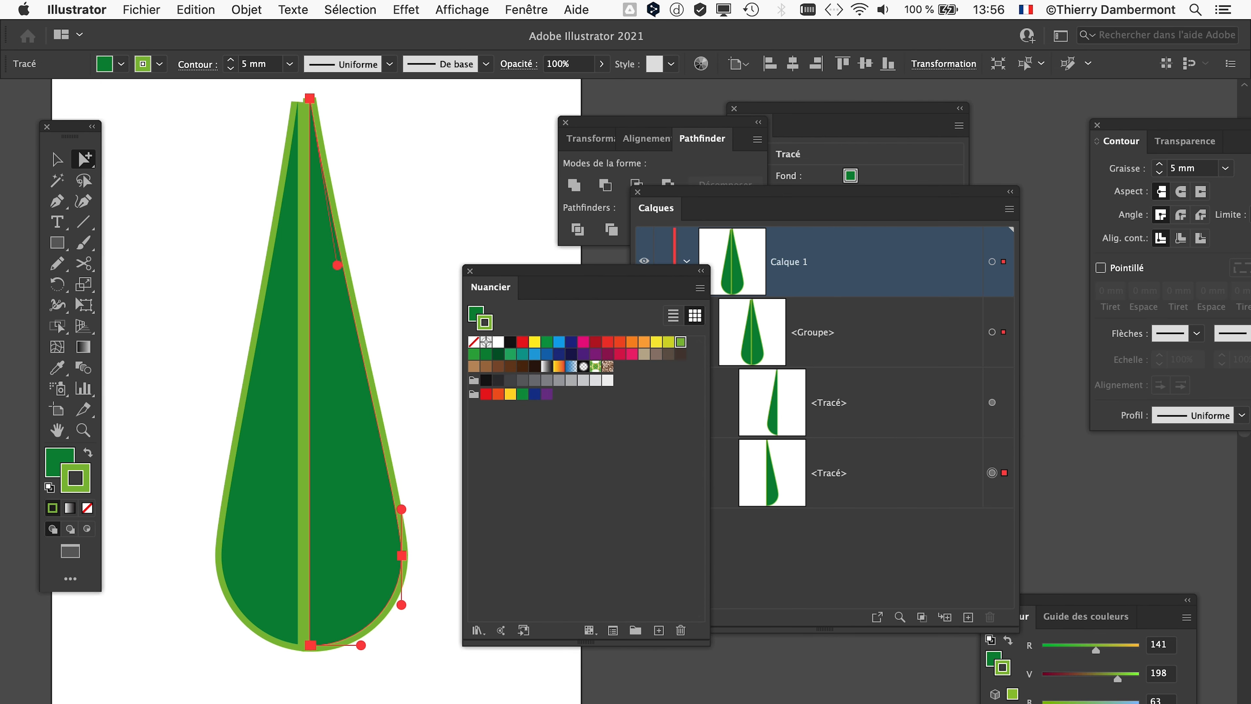
click(657, 342)
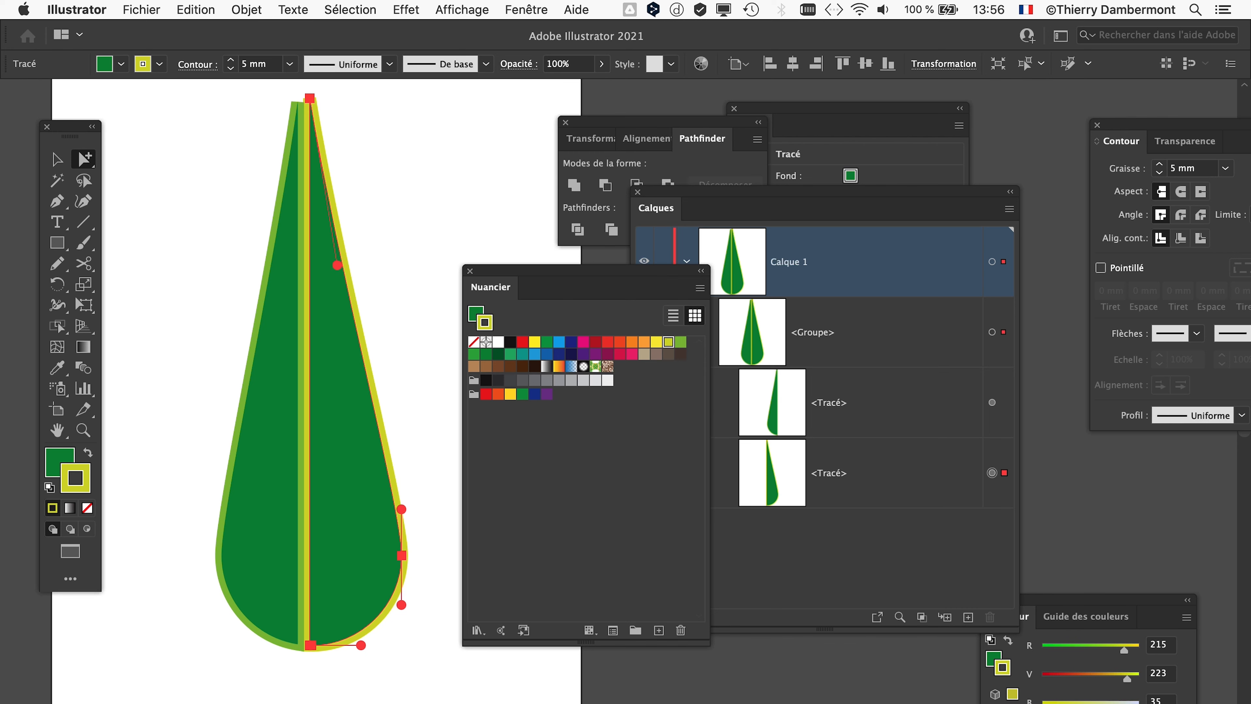
key(cmd+z)
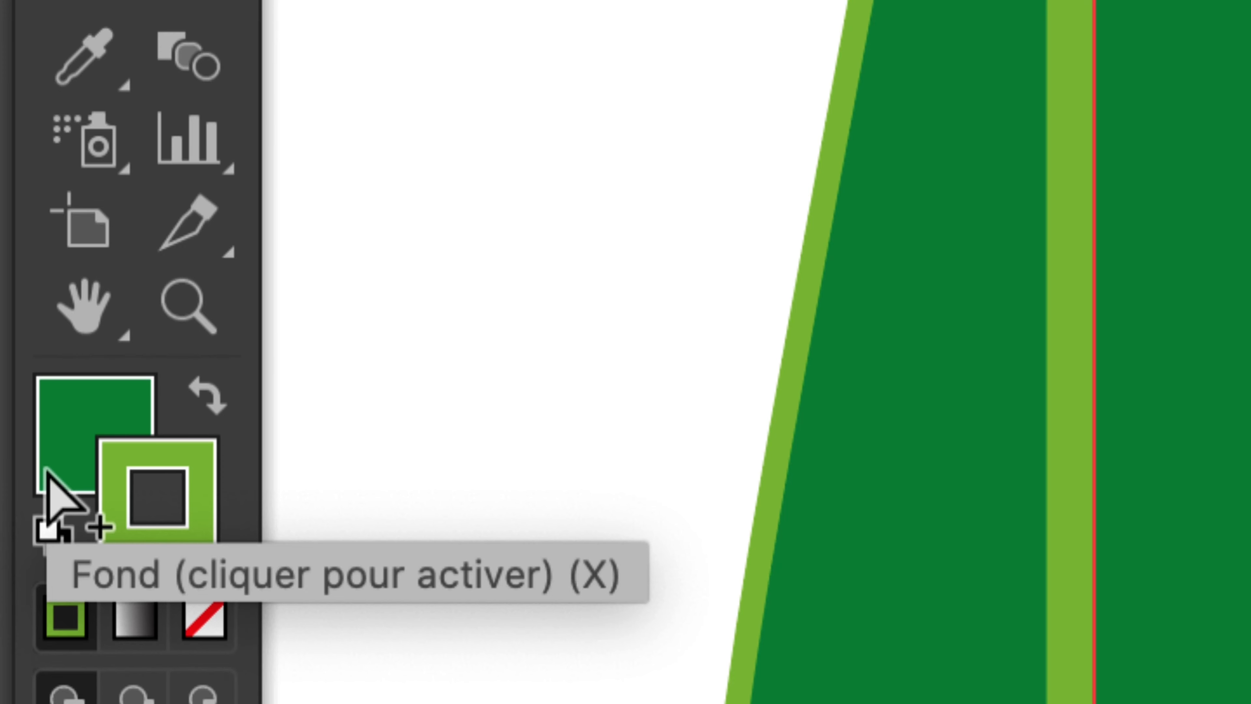
click(49, 473)
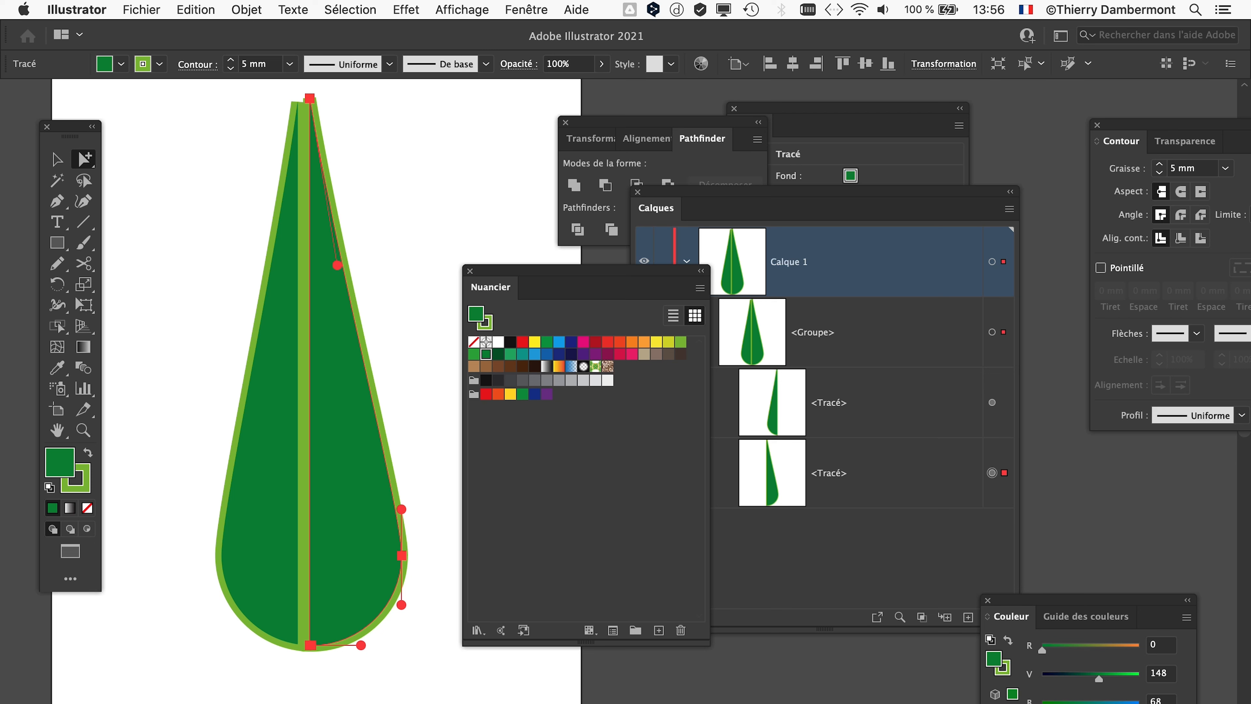
click(510, 354)
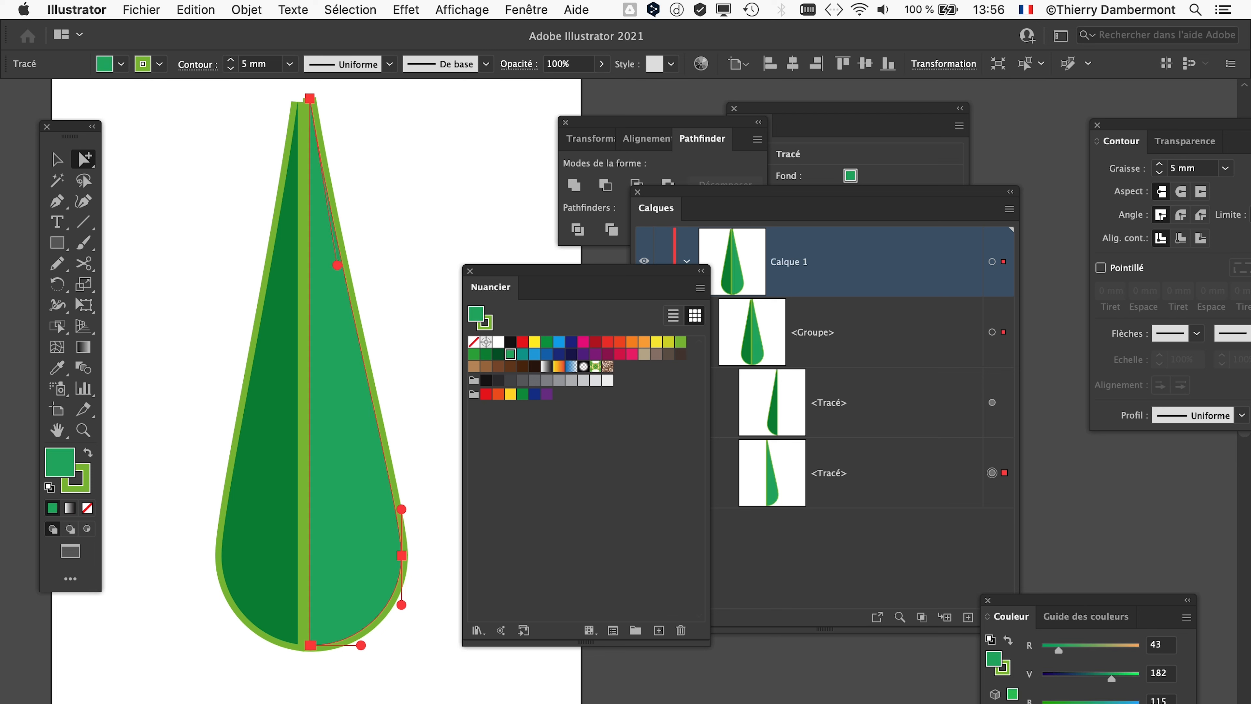
drag(591, 271, 606, 275)
key(super+shift+a)
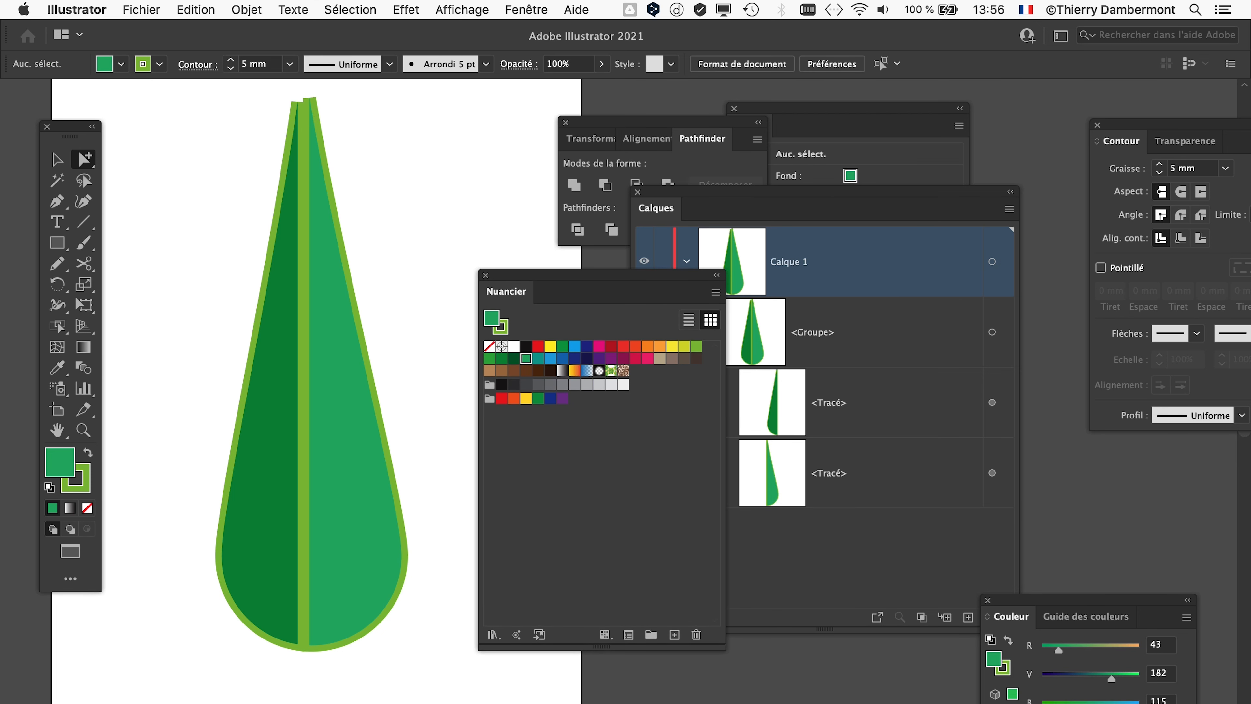
- Set the outline of the leaf's right half to dark green (R 0, G 148, B 68), keeping its lighter green fill
click(355, 443)
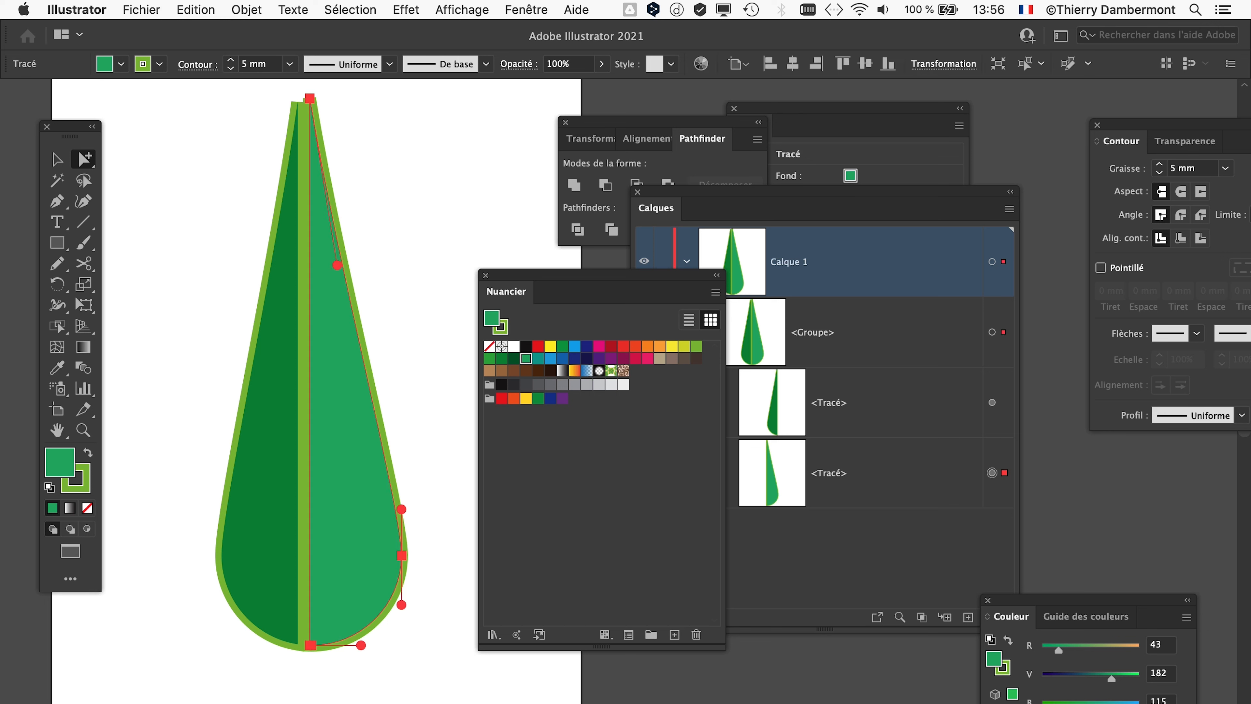
click(501, 359)
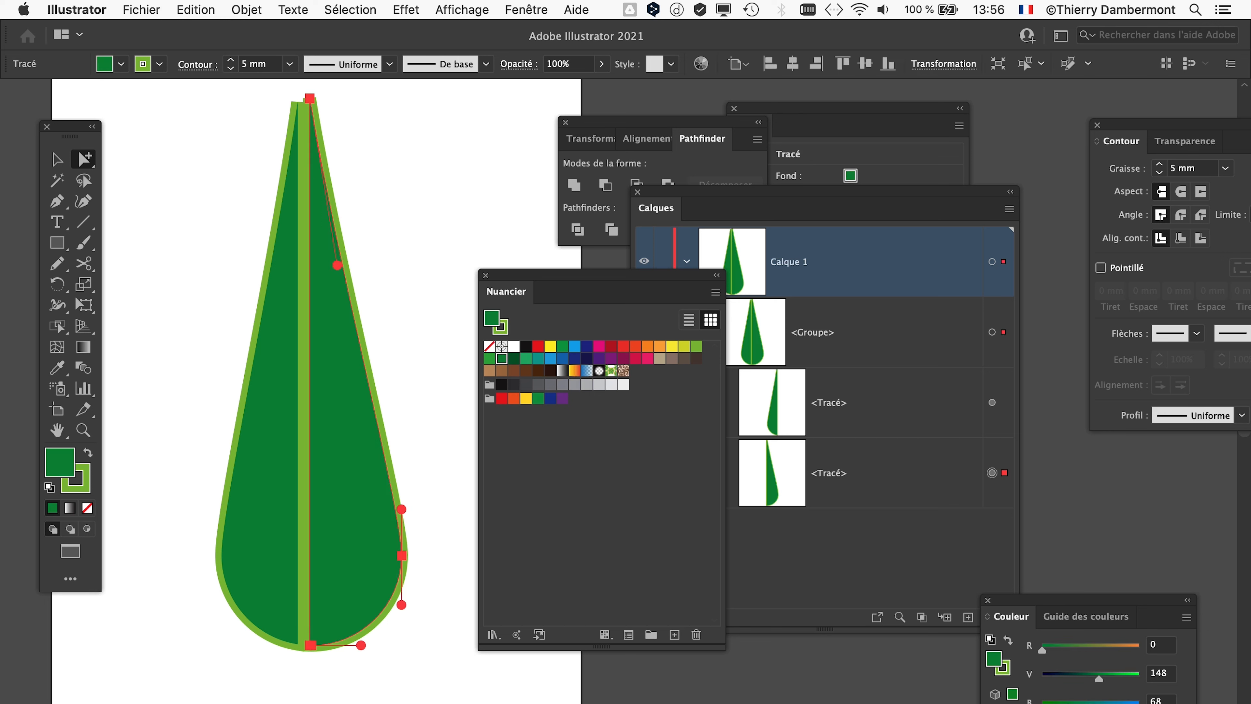
key(super+z)
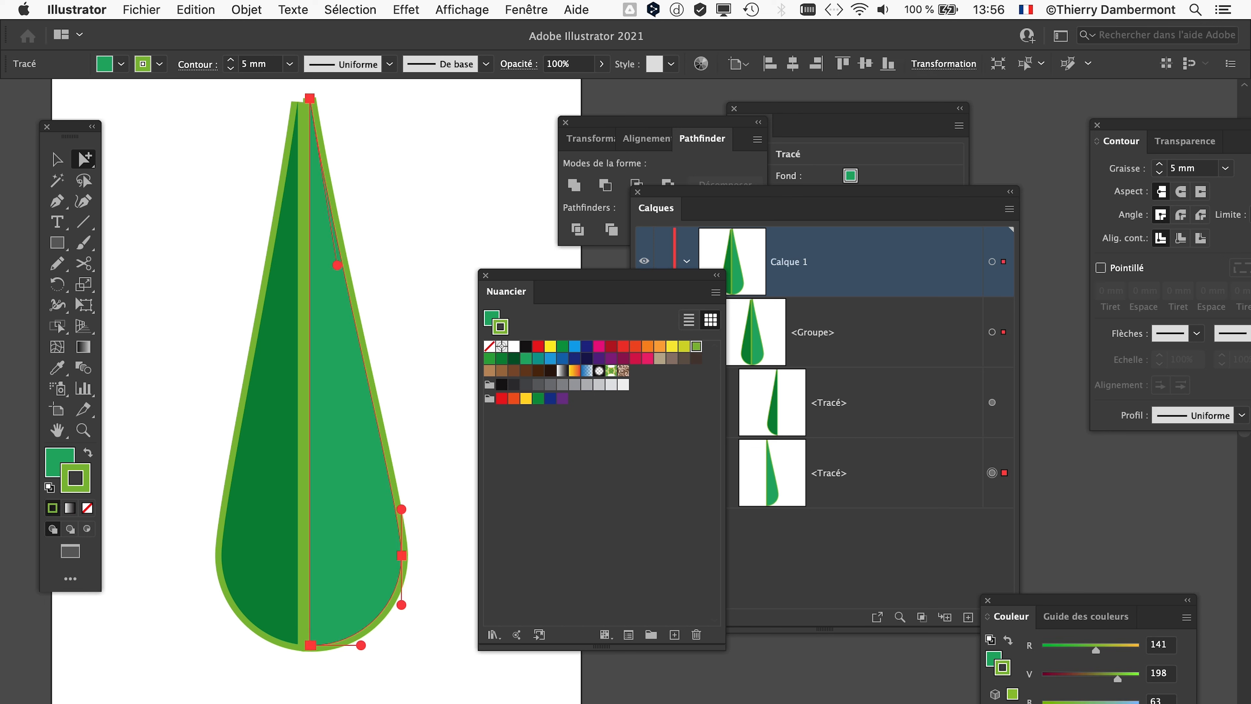
click(502, 358)
key(super+shift+a)
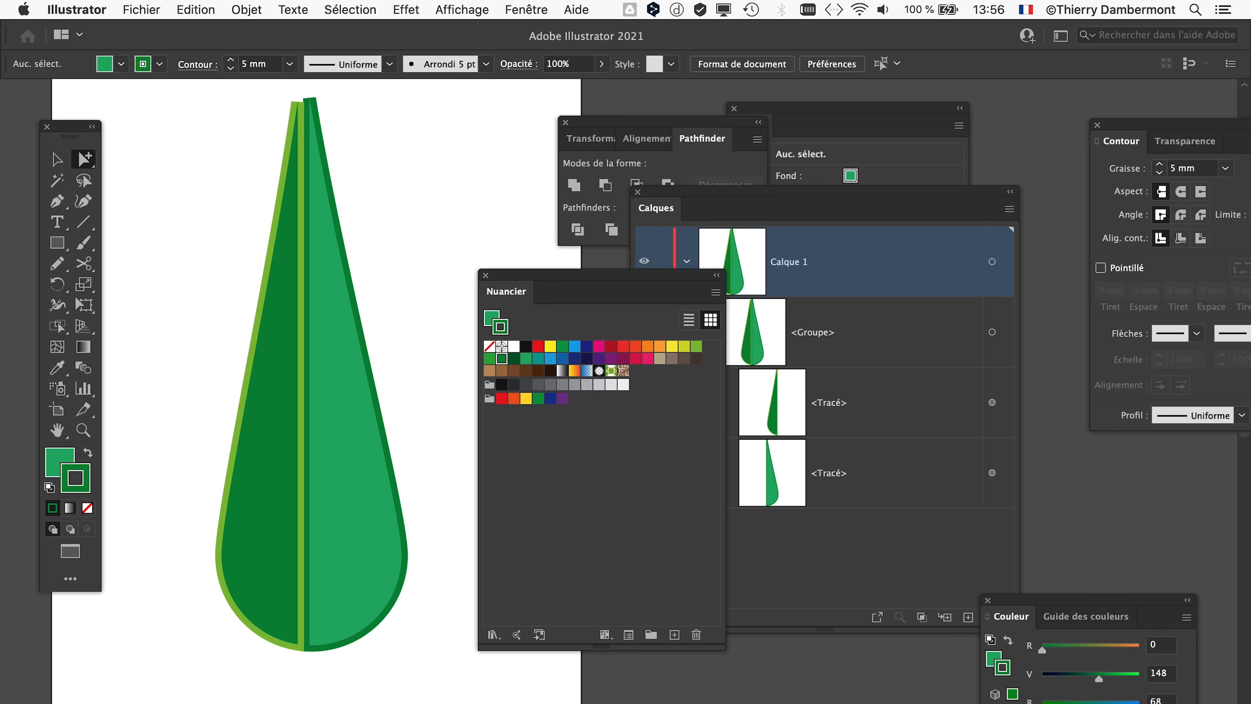
- Move the swatches slightly away from the artwork and save the document under its current name
key(super+minus)
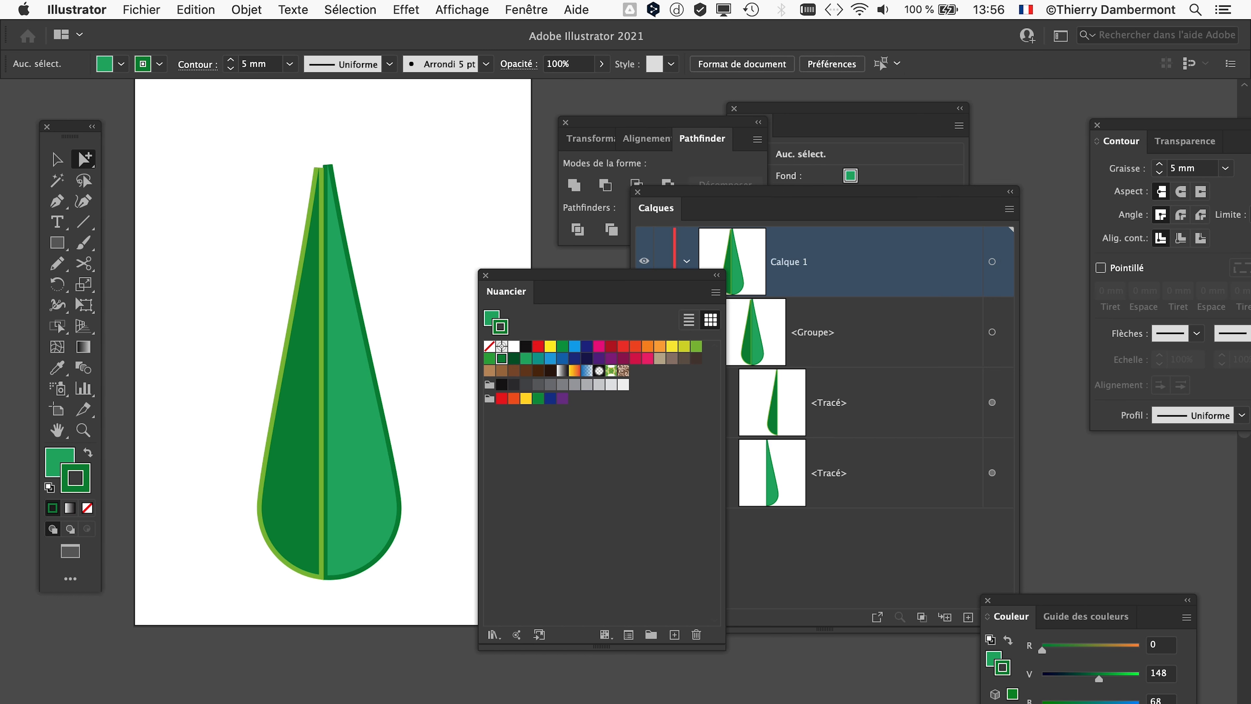
drag(616, 290, 640, 287)
click(141, 9)
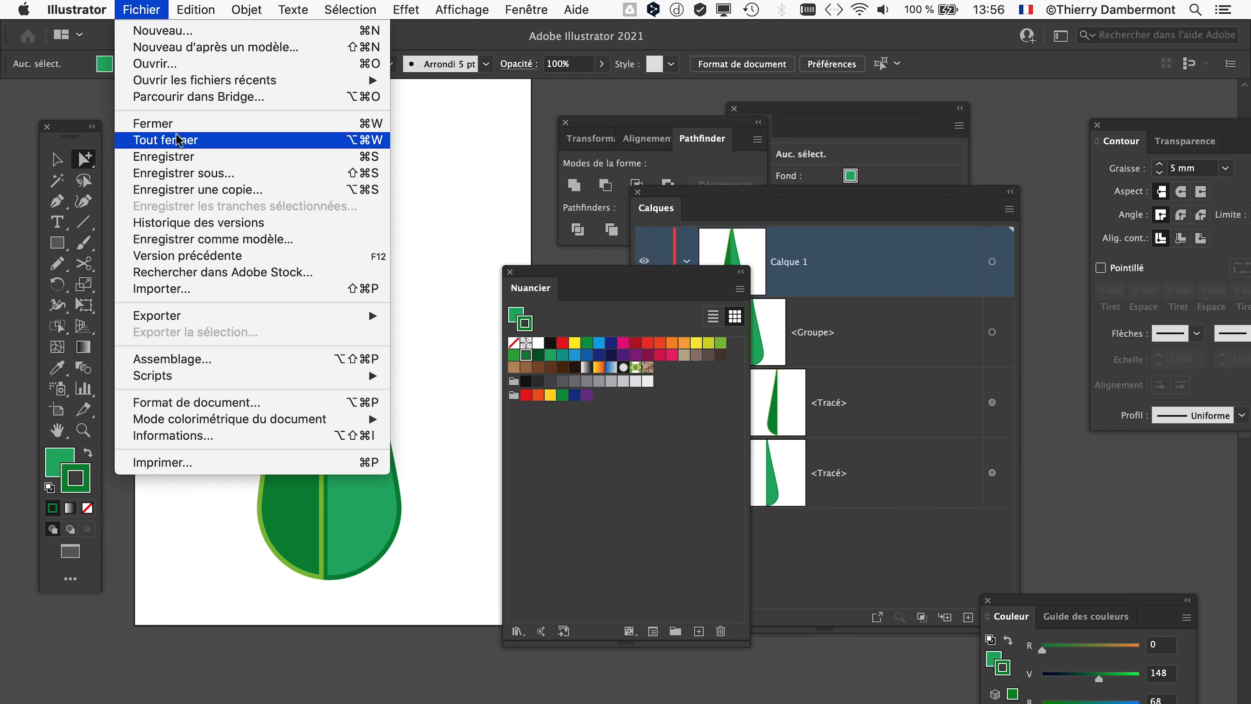
click(183, 157)
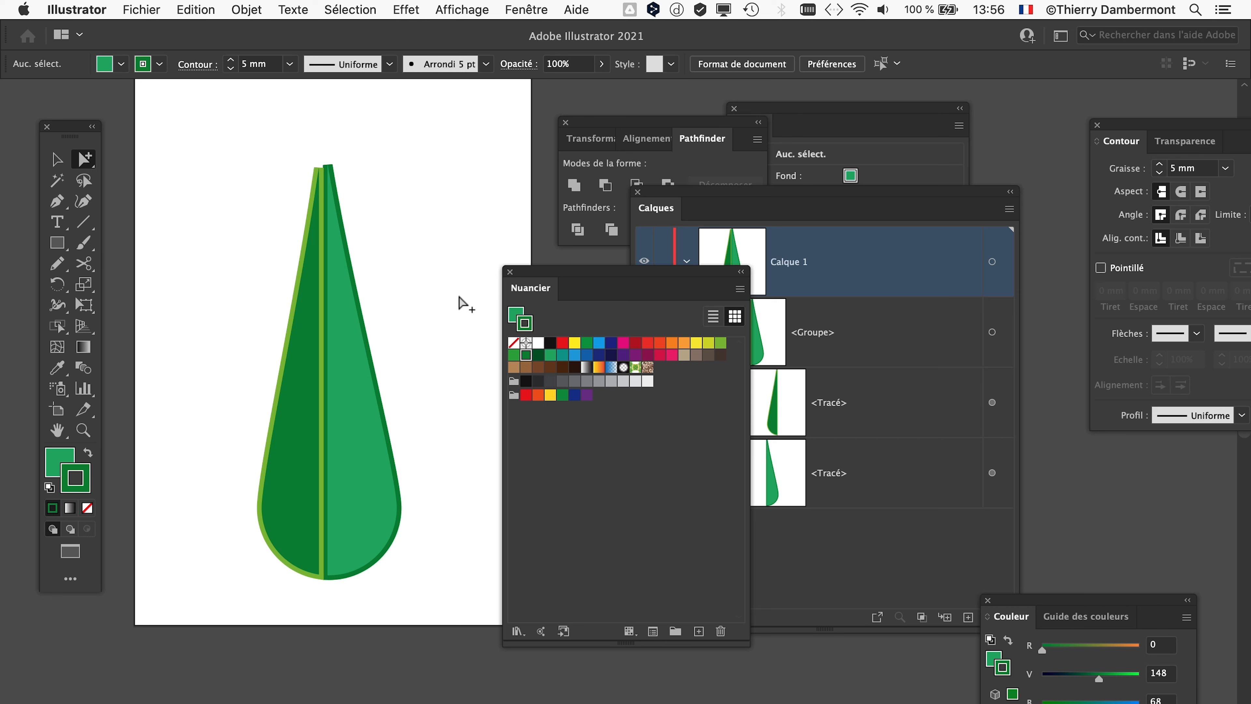
- Show the appearance settings and select the whole leaf group with the Selection tool
click(56, 160)
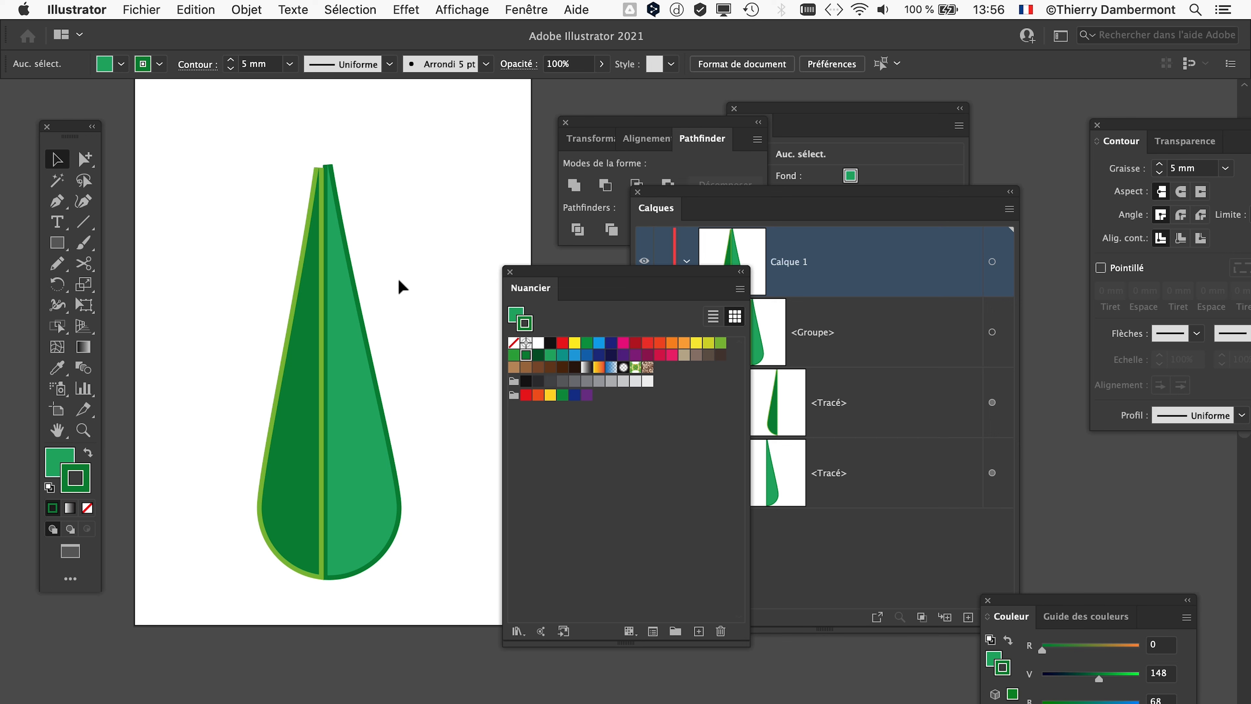
key(shift+F6)
drag(207, 136, 446, 344)
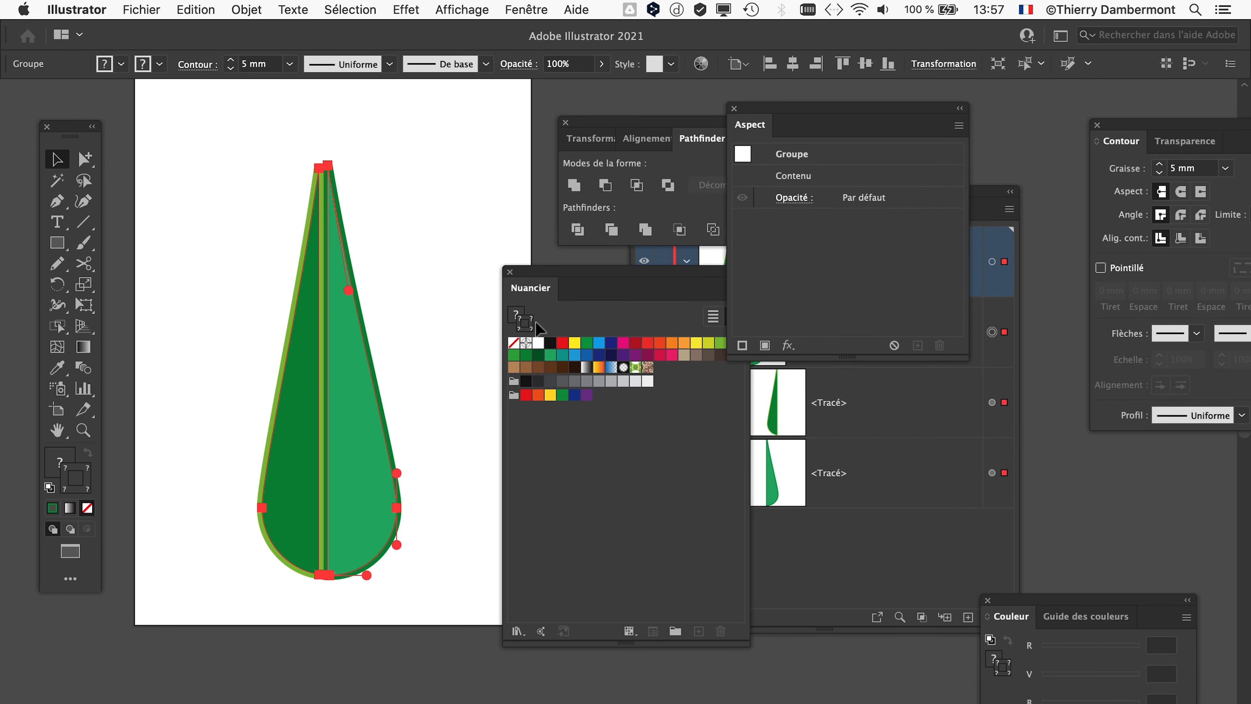
- Move the toolbox away from the artboard and hide all the other floating panels
scroll(382, 372, down, 2)
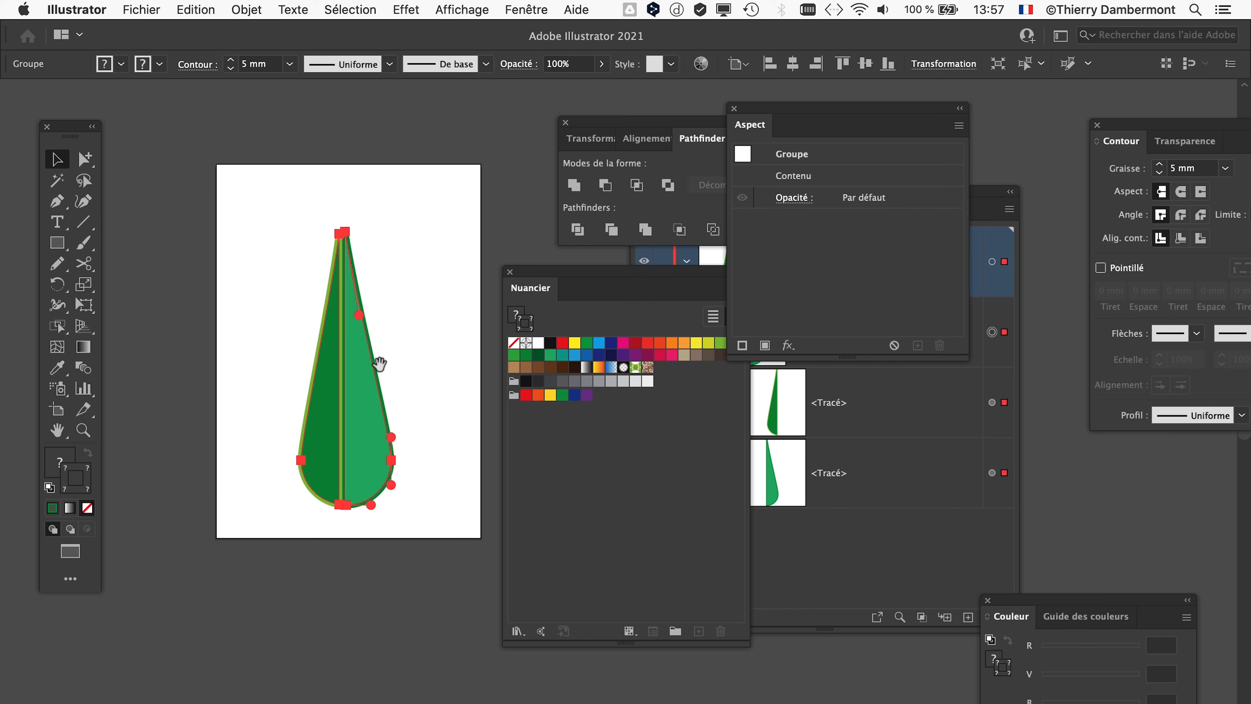
scroll(324, 434, down, 2)
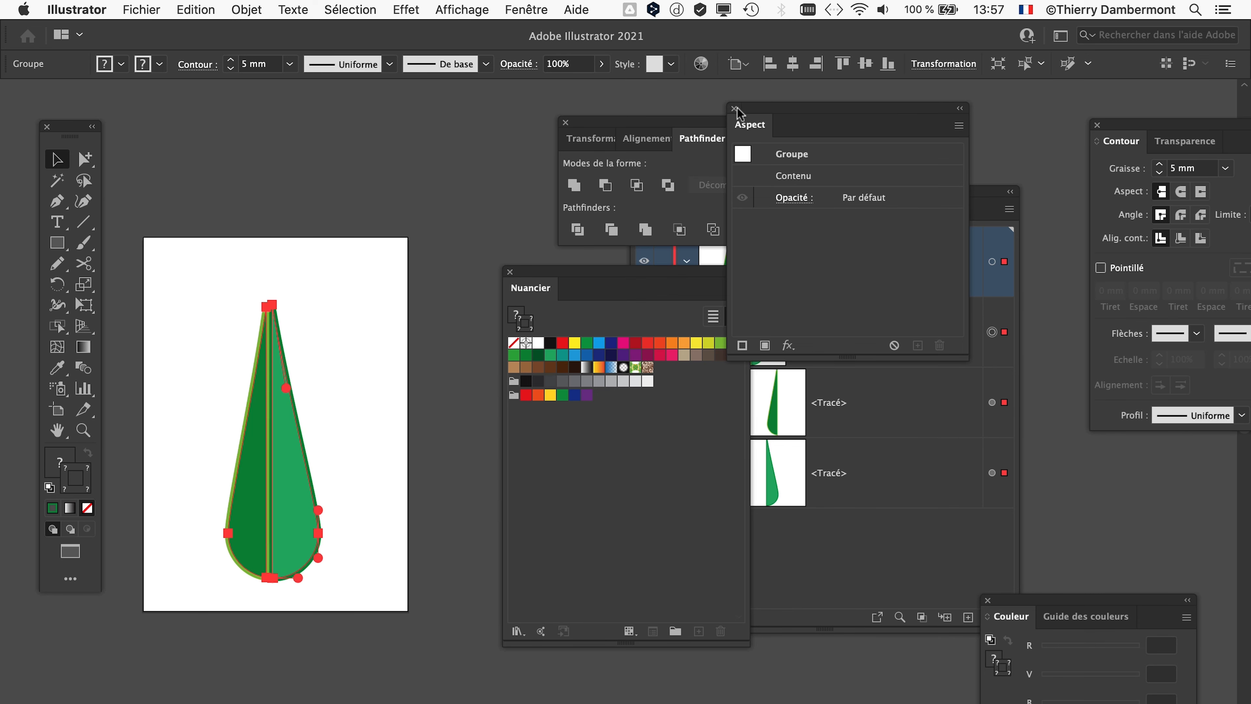
drag(100, 135, 86, 120)
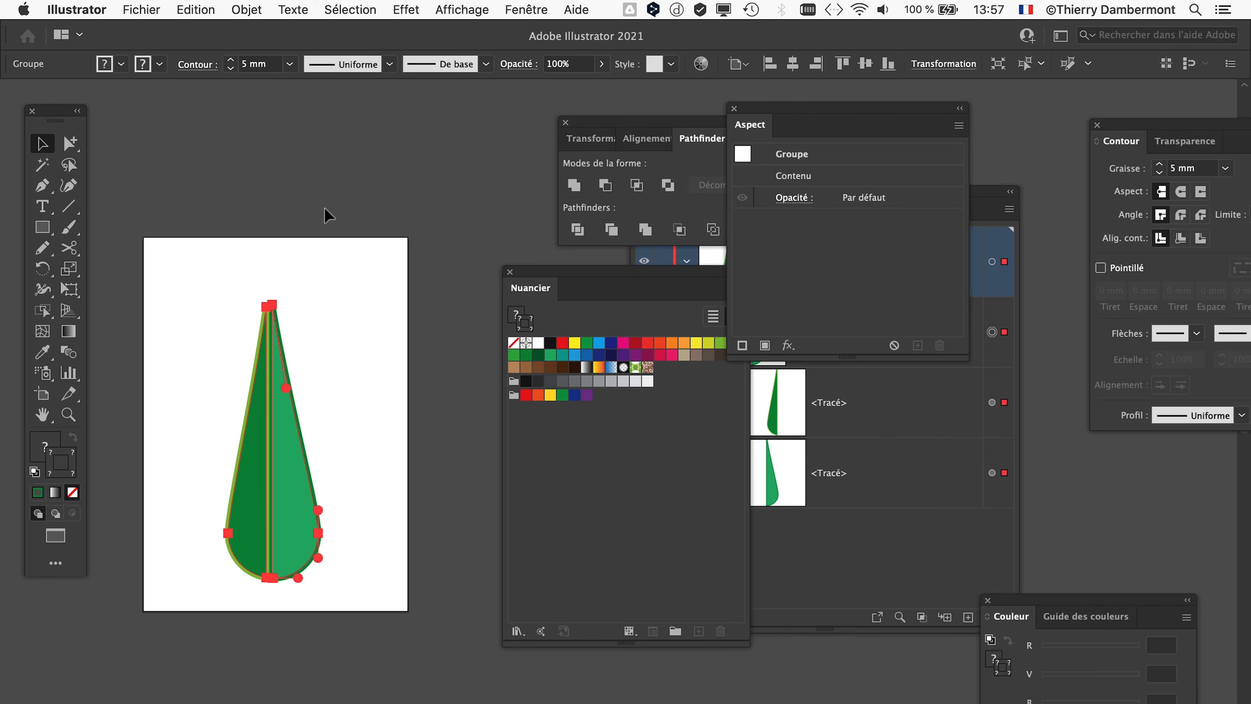
key(Tab)
key(Tab)
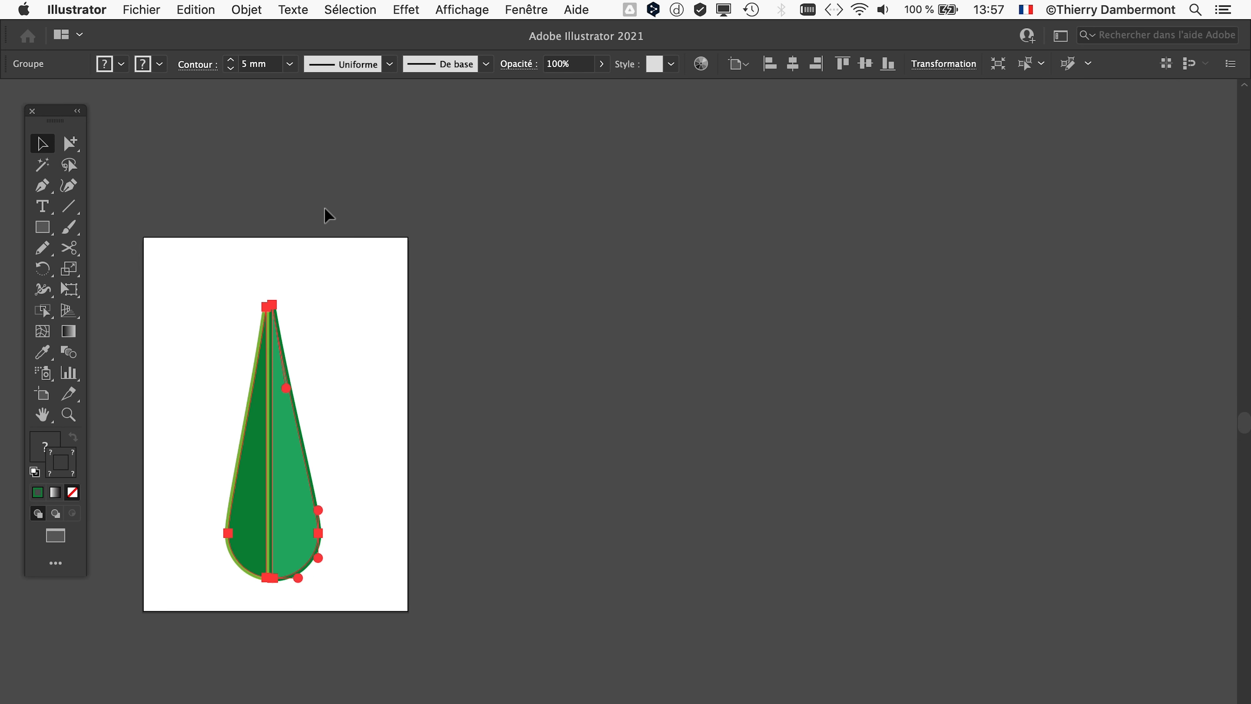
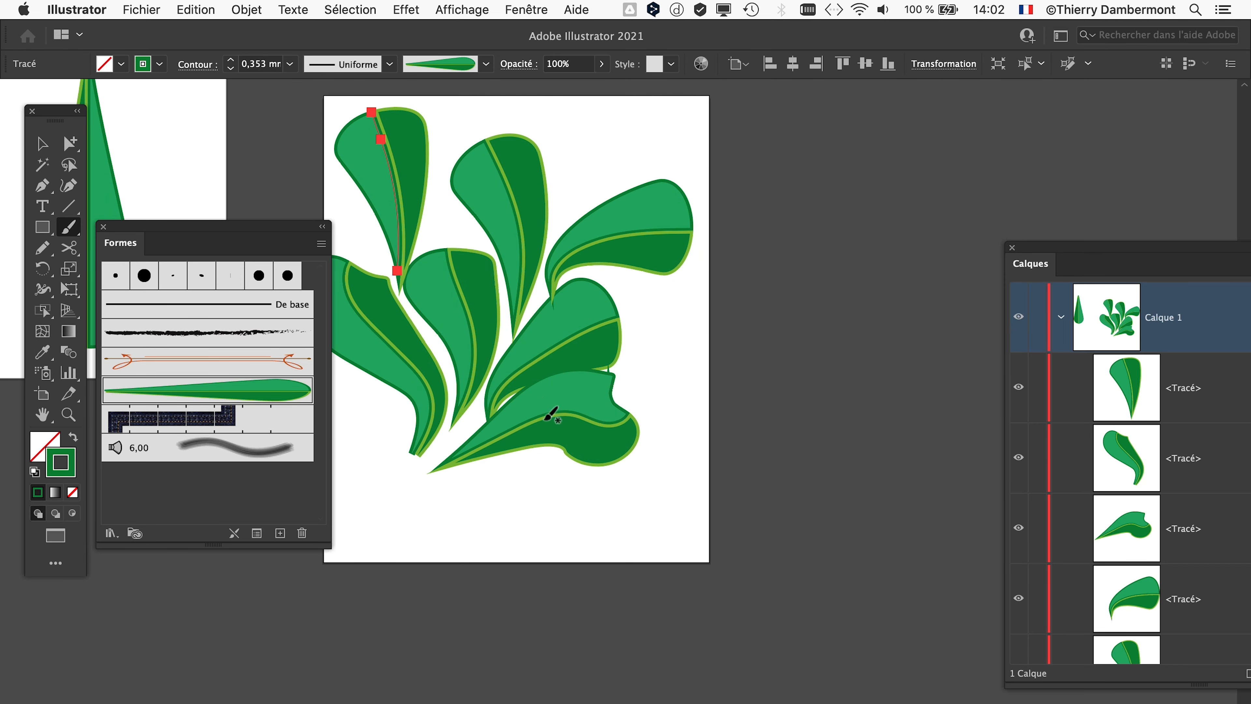
- Move the toolbox next to the brushed leaves and select the path of the lowest leaf with the Selection tool
scroll(527, 448, up, 4)
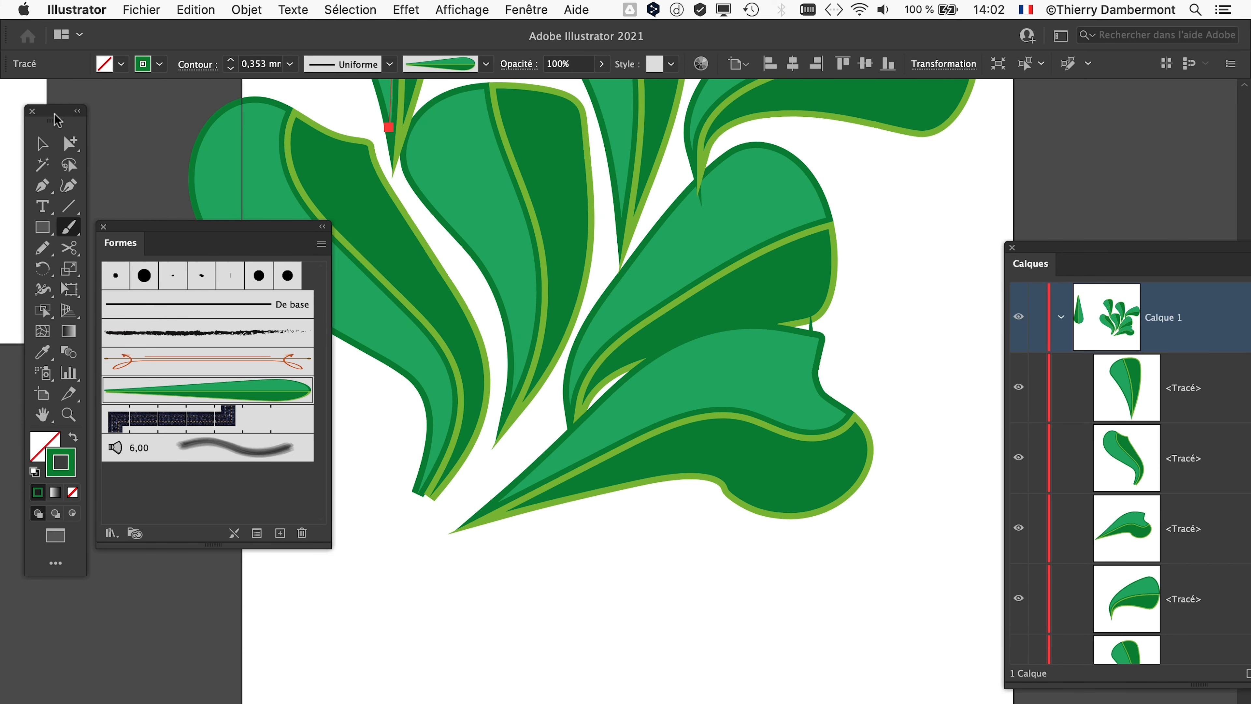
drag(59, 121, 459, 264)
click(442, 287)
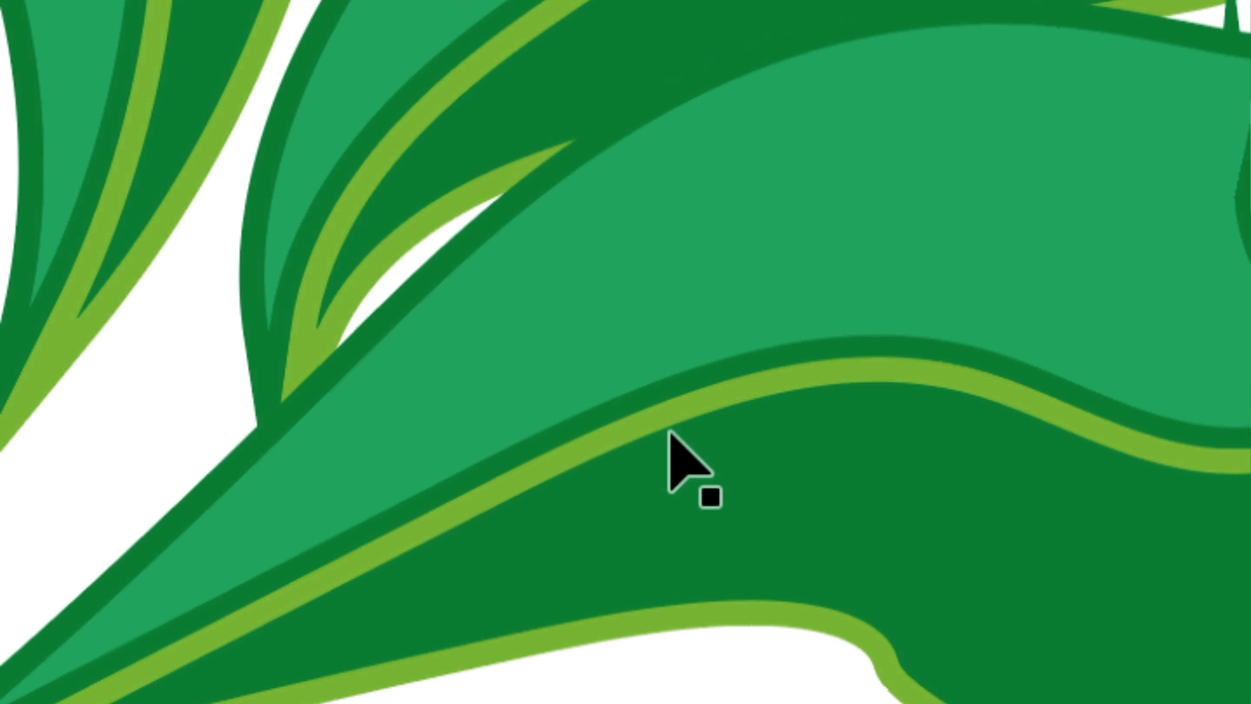
click(679, 445)
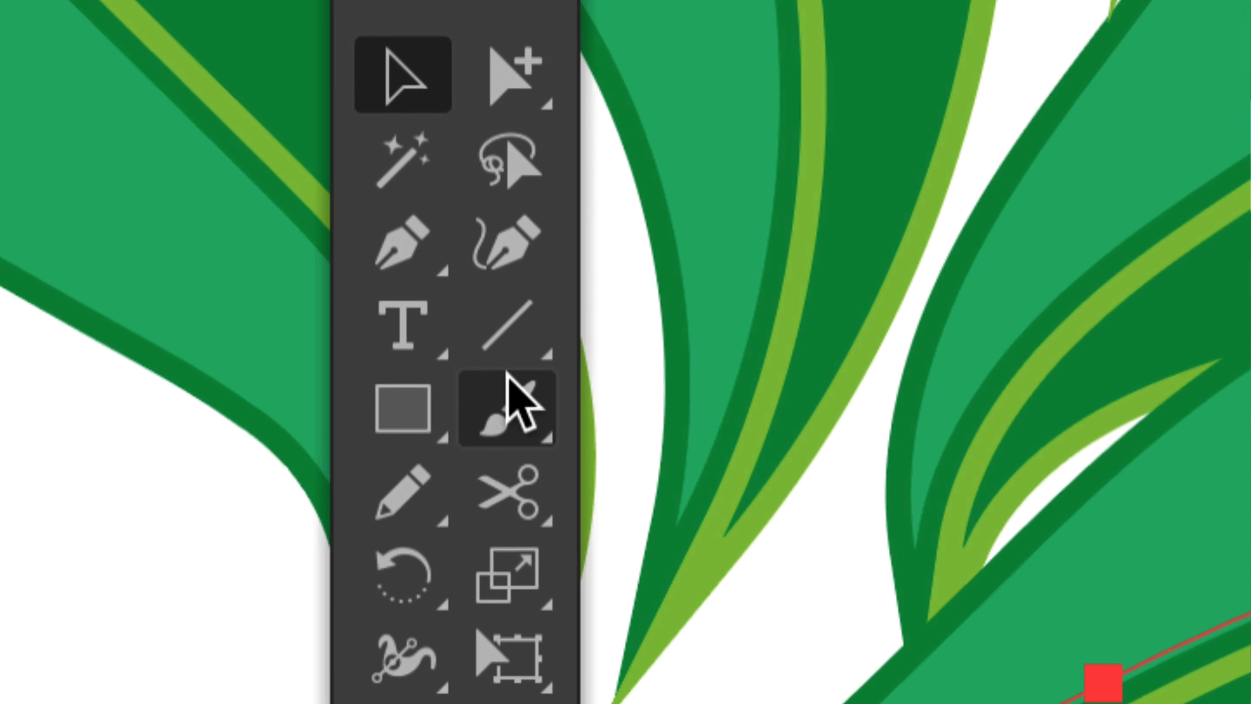
- Reshape the lowest leaf by redrawing its selected path several times with the Paintbrush tool, ending with a gentle arch that slopes down to the tip
click(522, 399)
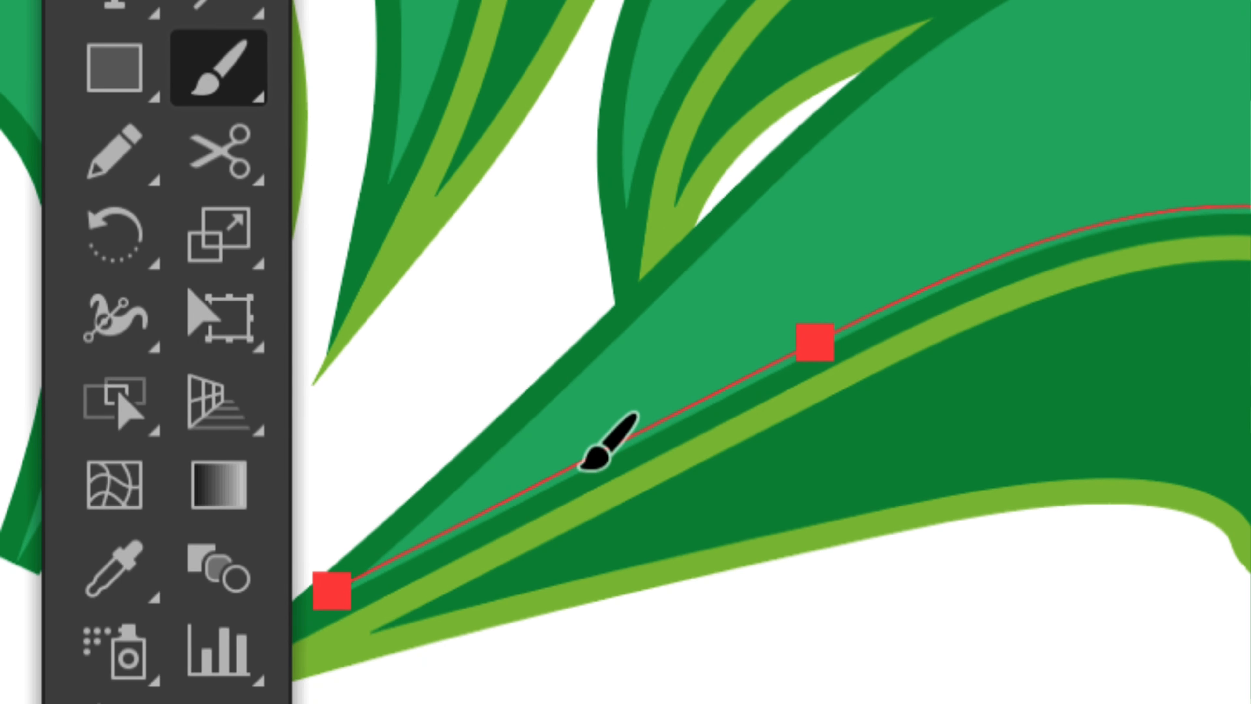
mouse_move(581, 467)
mouse_down()
mouse_move(818, 439)
mouse_move(819, 427)
mouse_up()
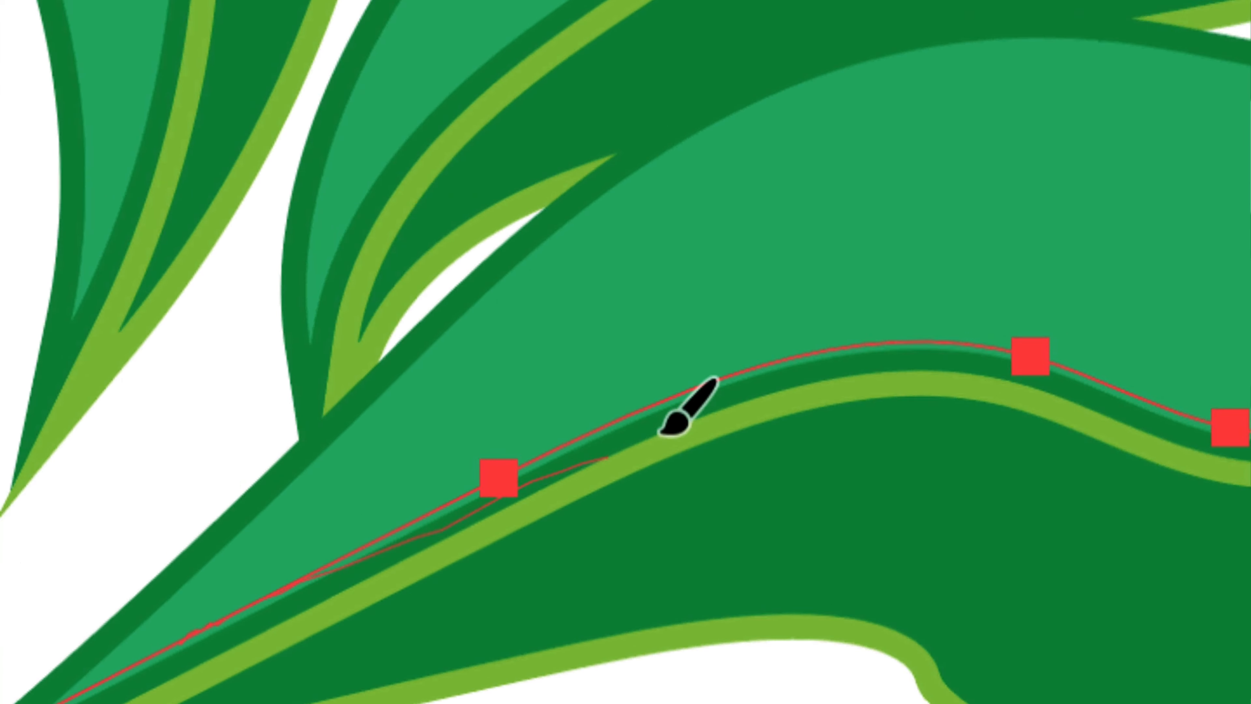
mouse_move(671, 413)
mouse_down()
mouse_move(721, 408)
mouse_move(854, 391)
mouse_up()
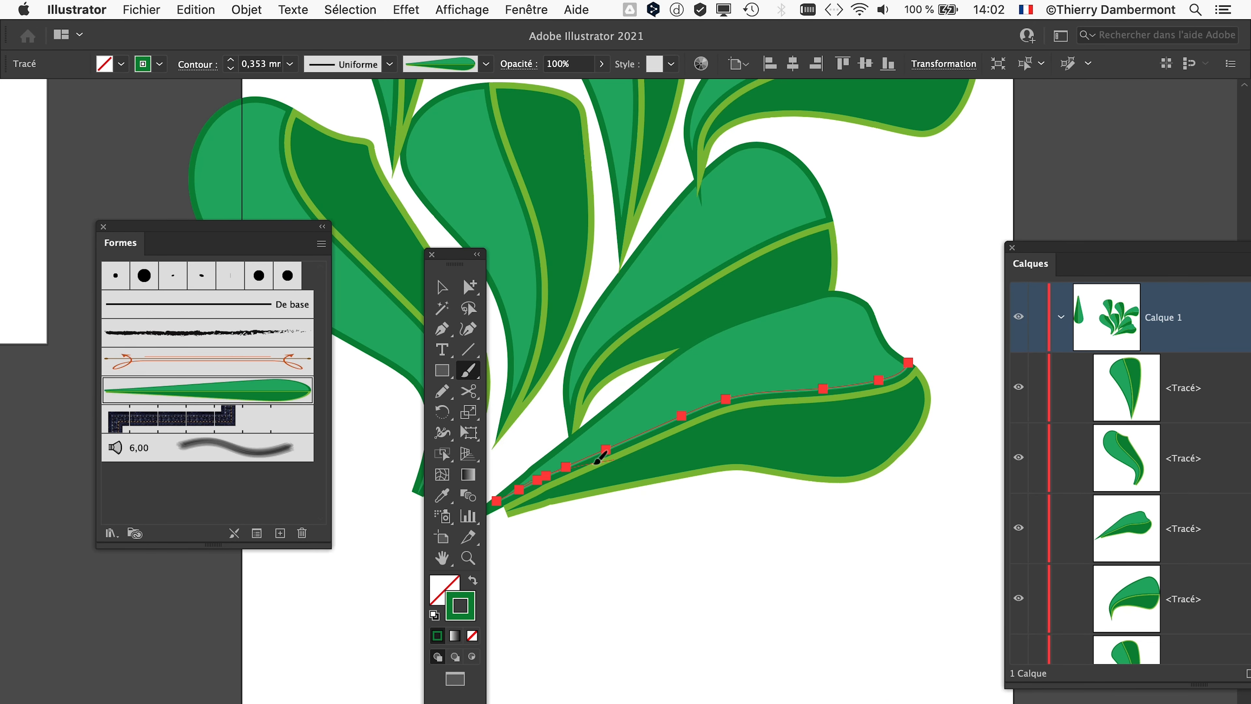
drag(600, 457, 889, 540)
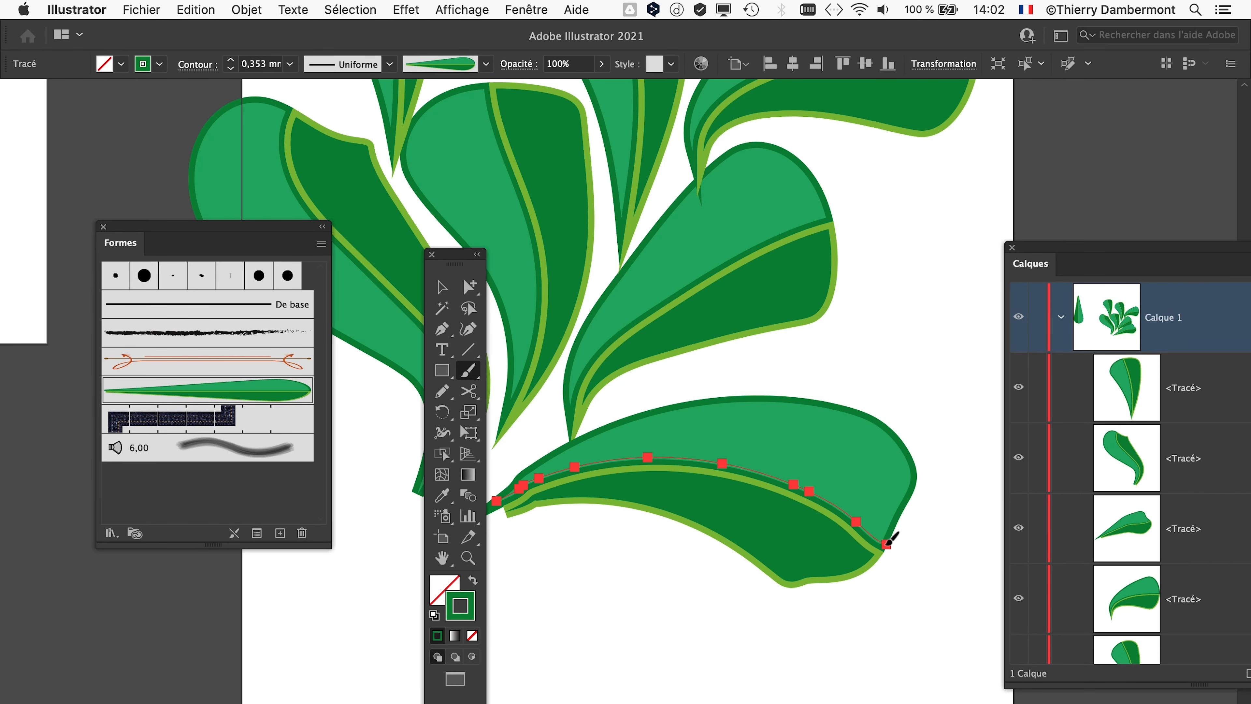
mouse_move(573, 468)
mouse_down()
mouse_move(843, 429)
mouse_move(908, 307)
mouse_up()
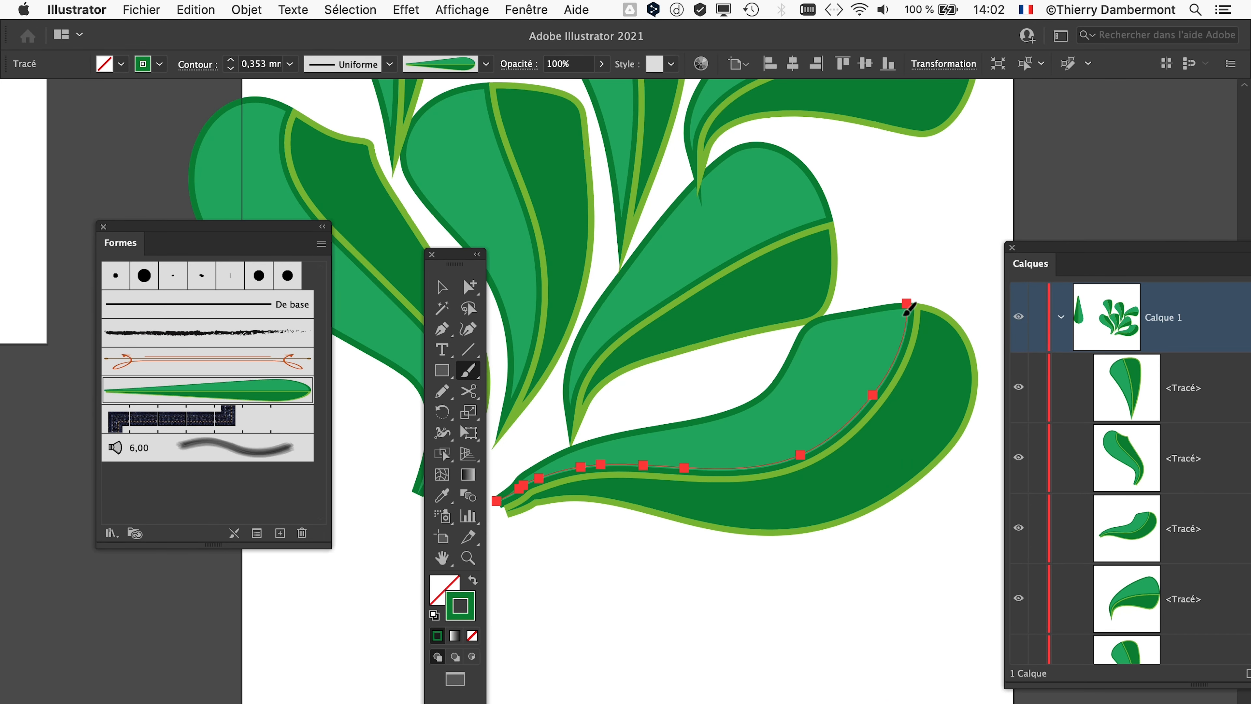
drag(574, 462, 983, 545)
key(super+minus)
key(super+minus)
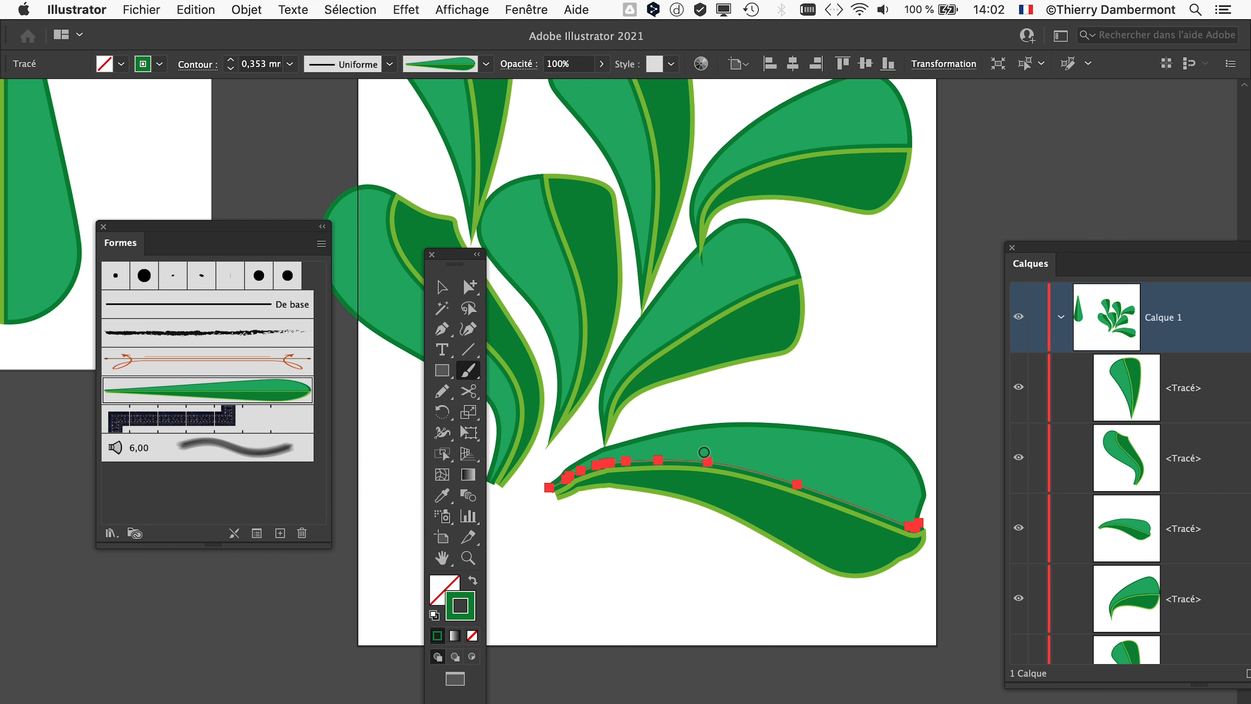
- Paint three short, wide leaves at the base of the plant with the Paintbrush tool, keeping the toolbox clear of that area
drag(449, 257, 367, 141)
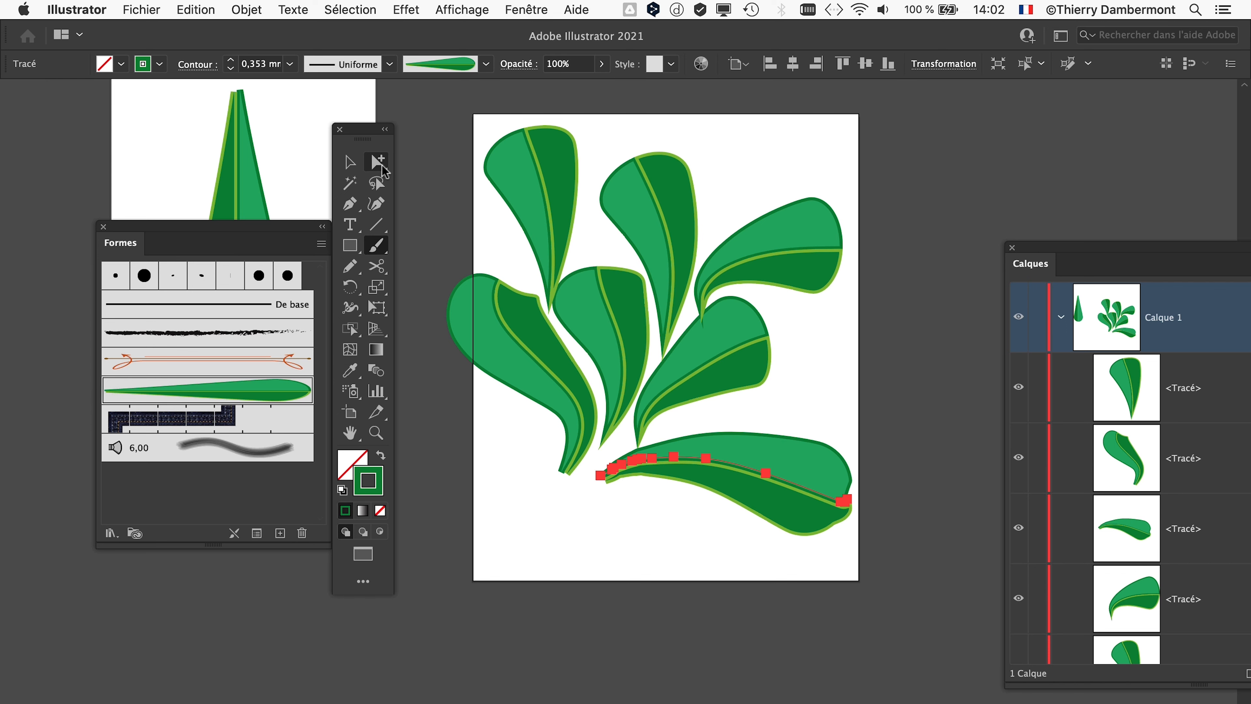
scroll(586, 542, up, 2)
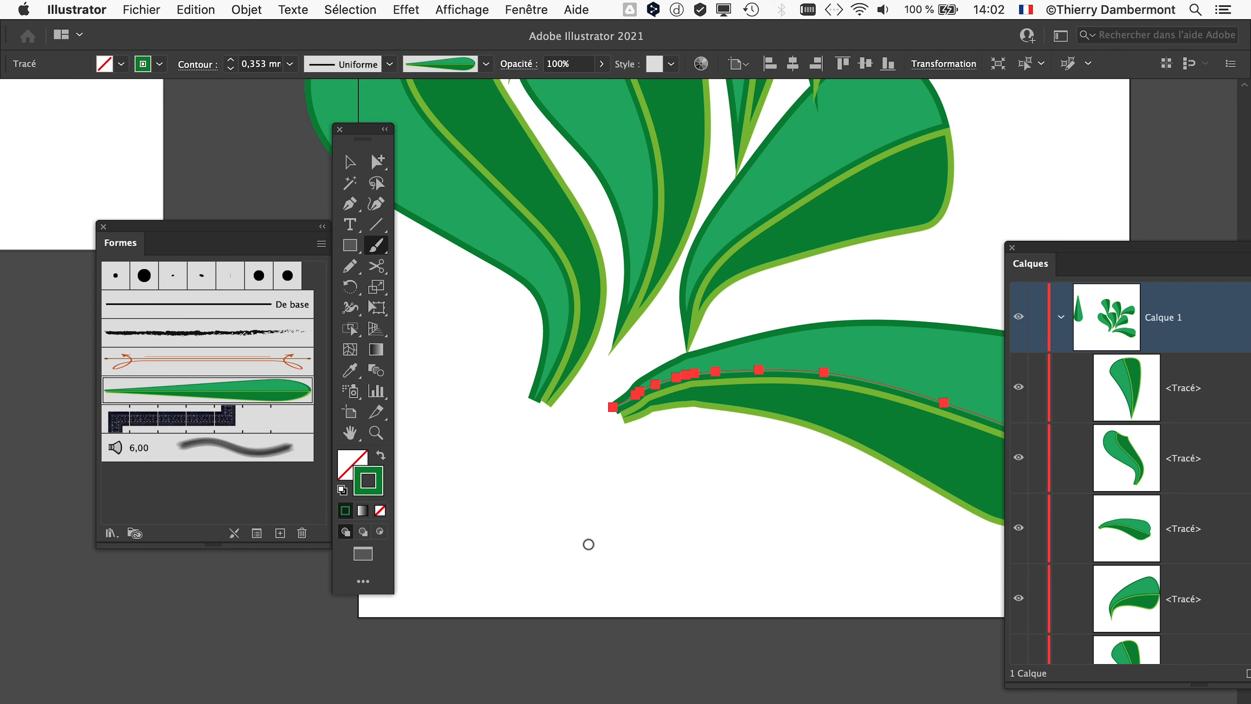
scroll(580, 528, up, 2)
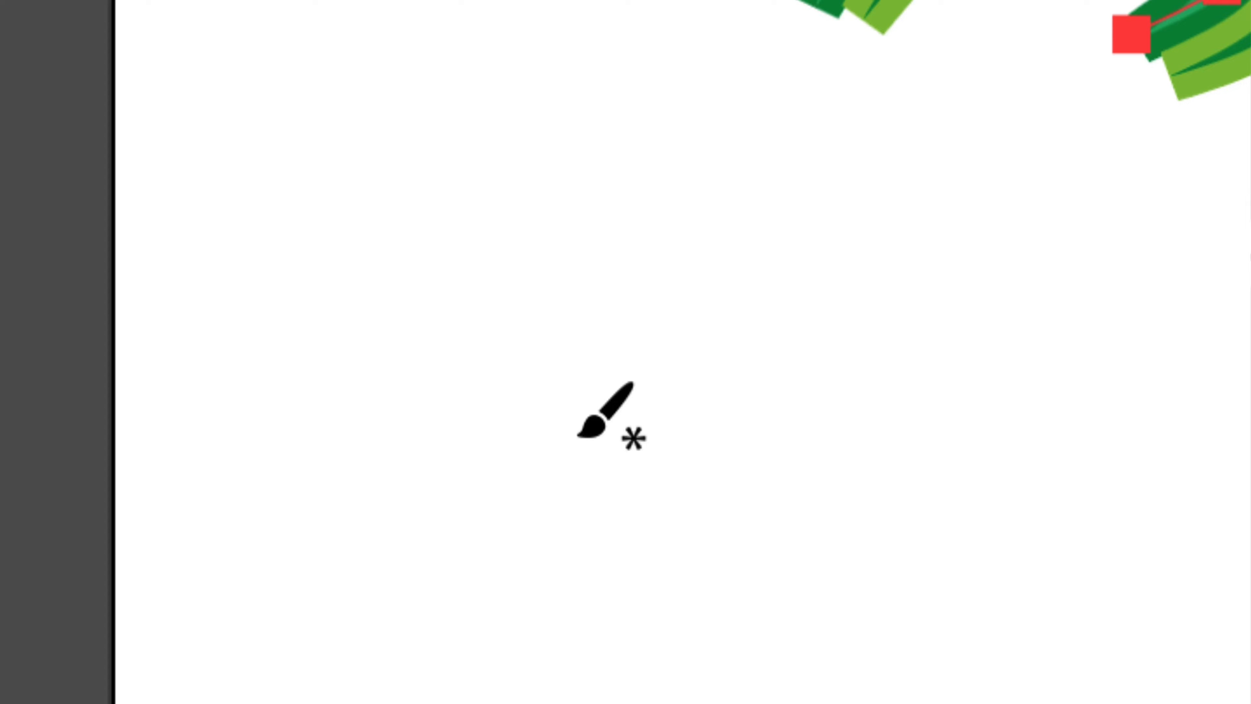
mouse_move(579, 436)
mouse_down()
mouse_move(572, 257)
mouse_move(487, 96)
mouse_up()
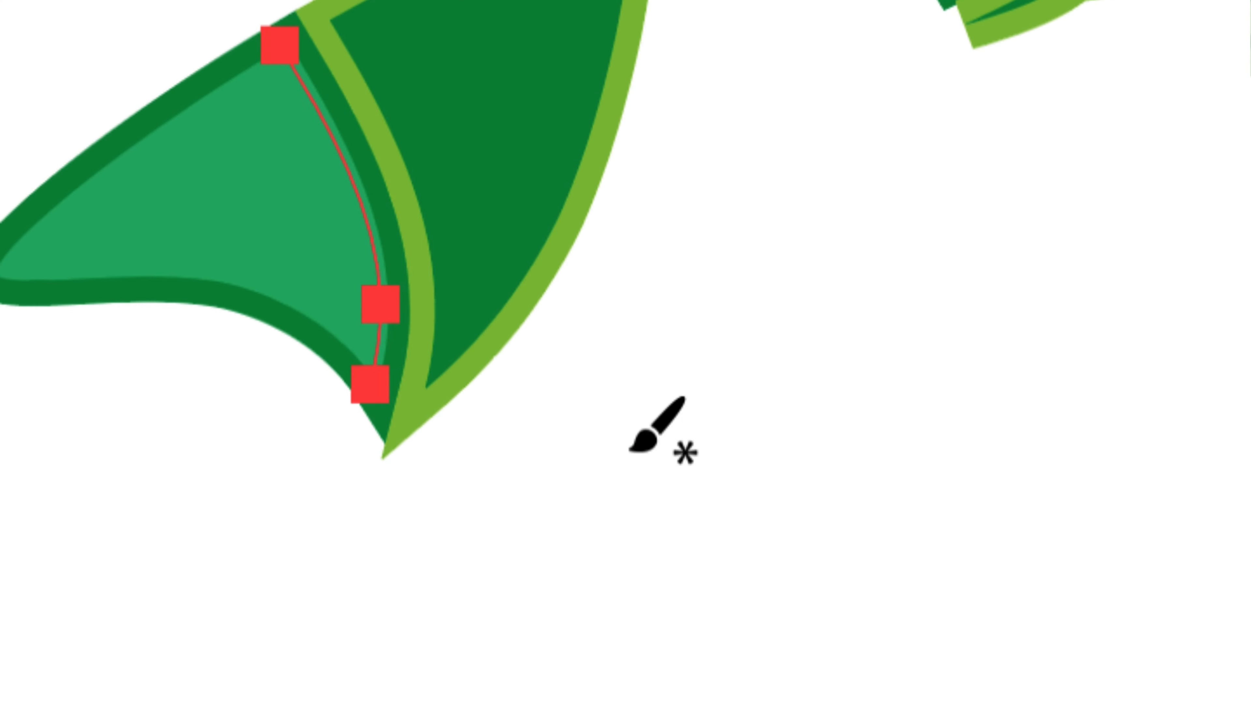
mouse_move(631, 450)
mouse_down()
mouse_move(698, 394)
mouse_move(845, 321)
mouse_up()
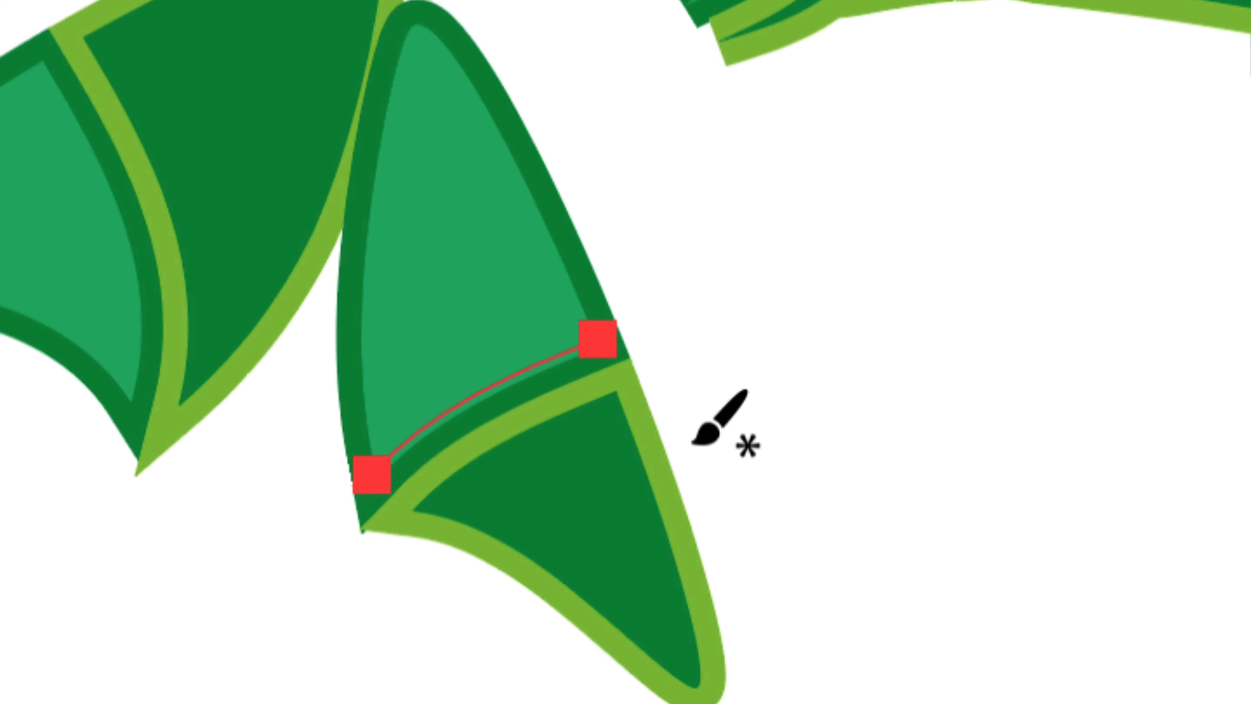
mouse_move(782, 549)
mouse_down()
mouse_move(928, 276)
mouse_move(922, 284)
mouse_up()
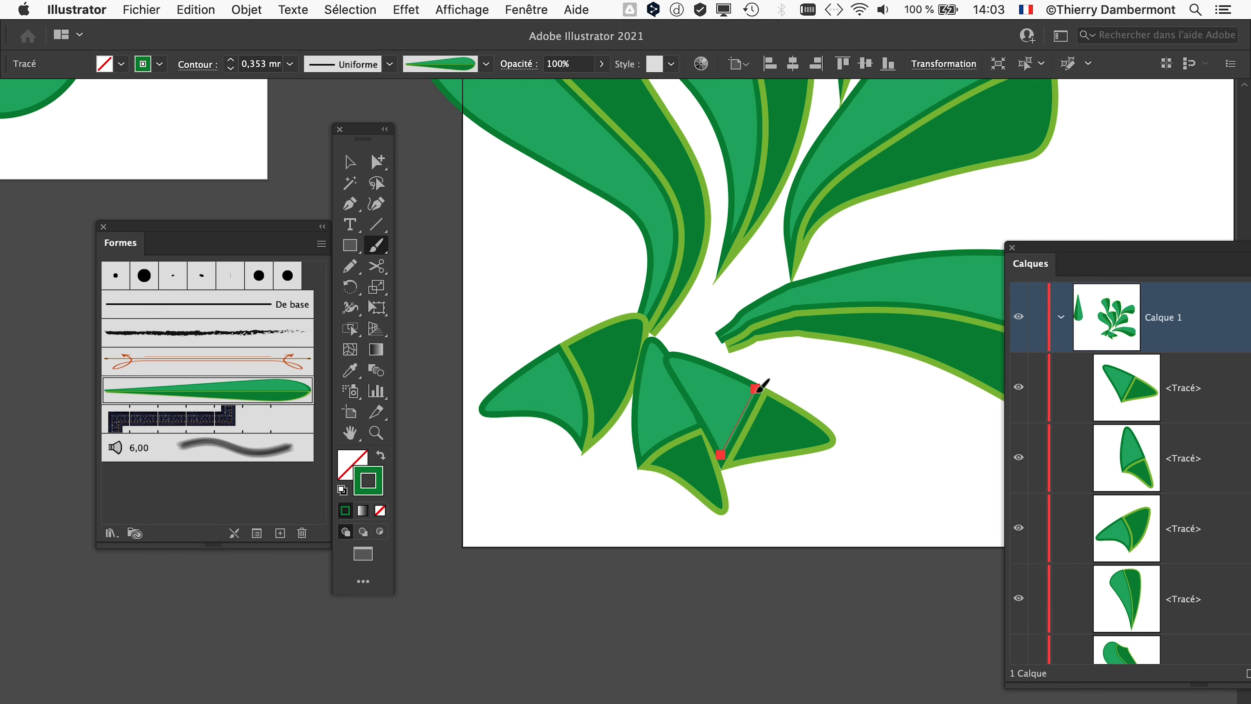
scroll(768, 390, down, 2)
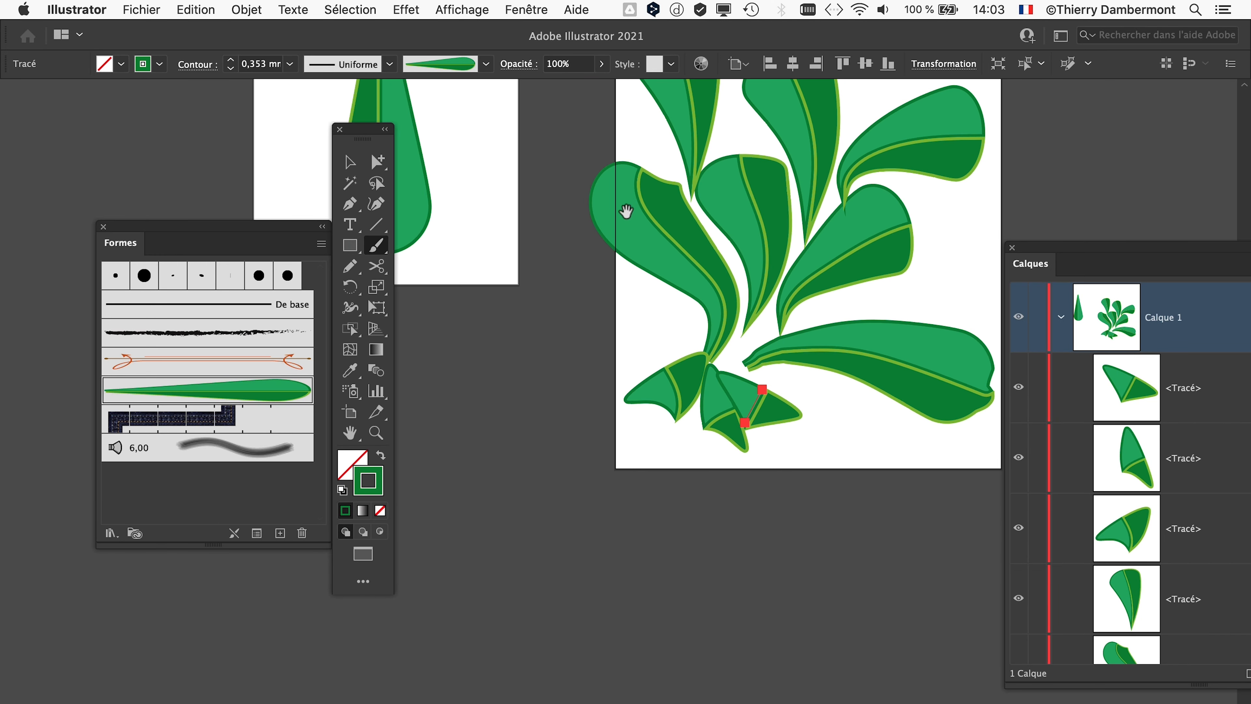
- Move the toolbox clear of the artboards, deselect everything with the Selection tool, and place the brushes panel beside the leaves
drag(364, 136, 42, 111)
drag(650, 399, 500, 440)
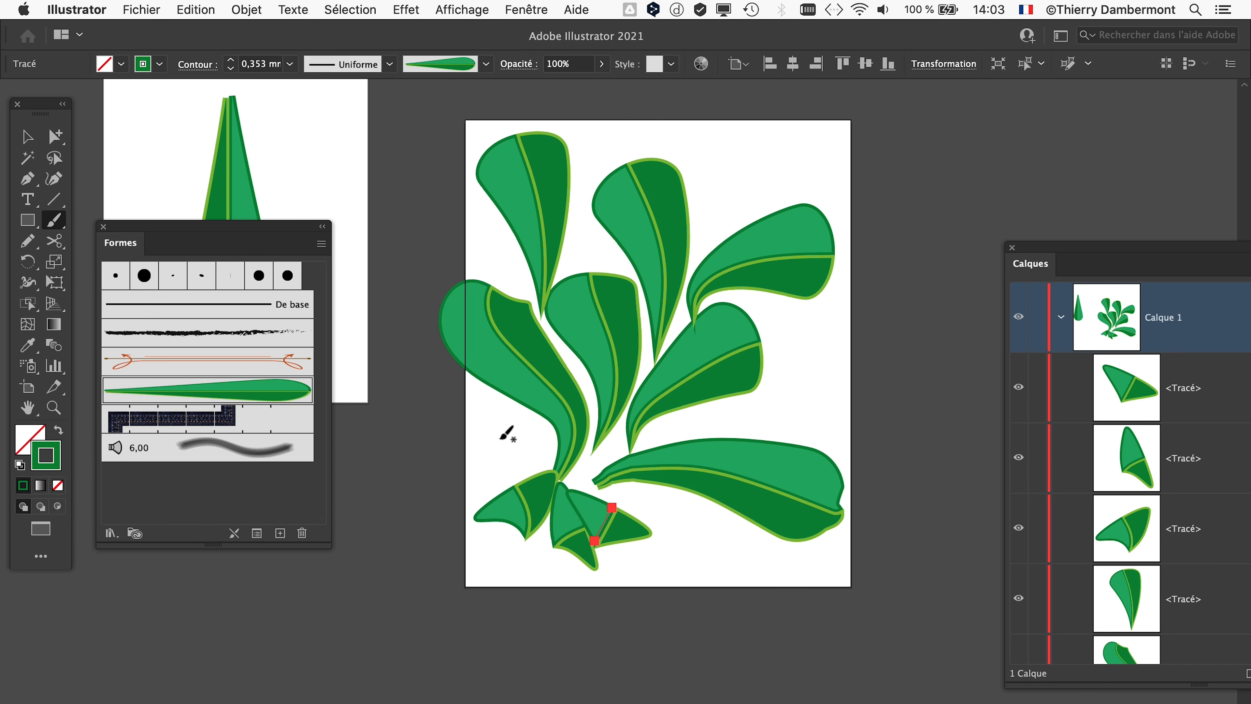
click(30, 139)
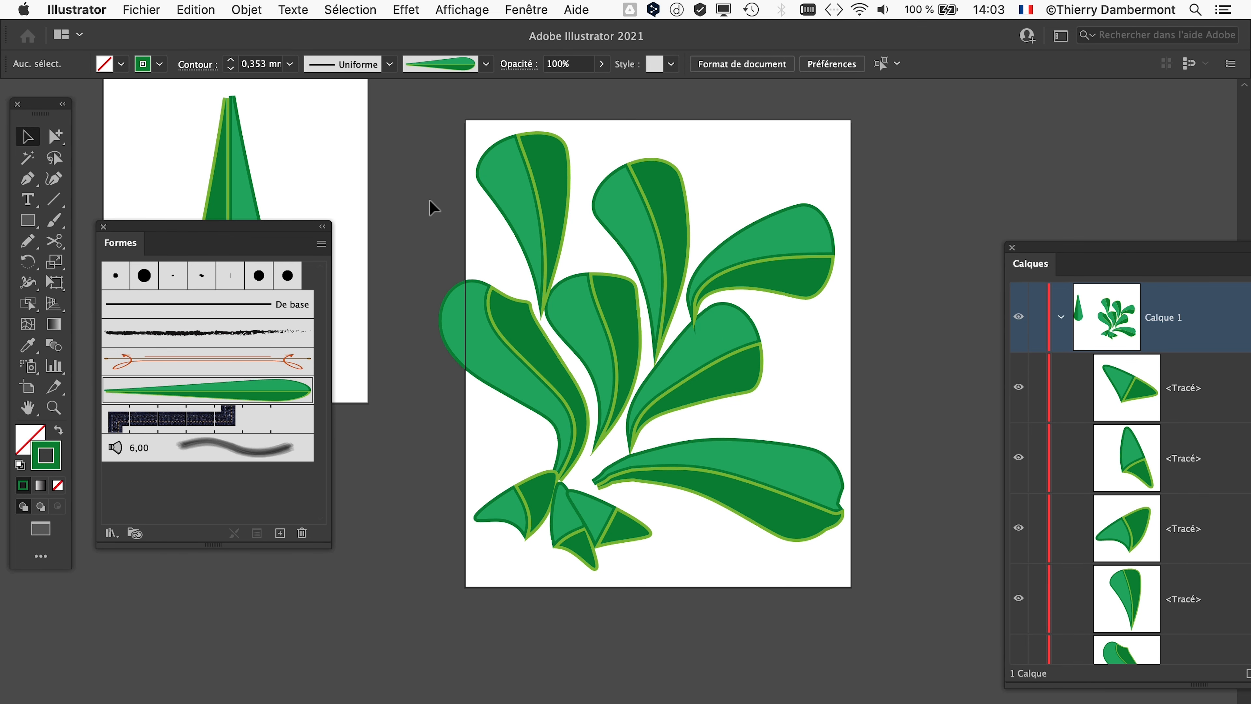
scroll(473, 257, left, 6)
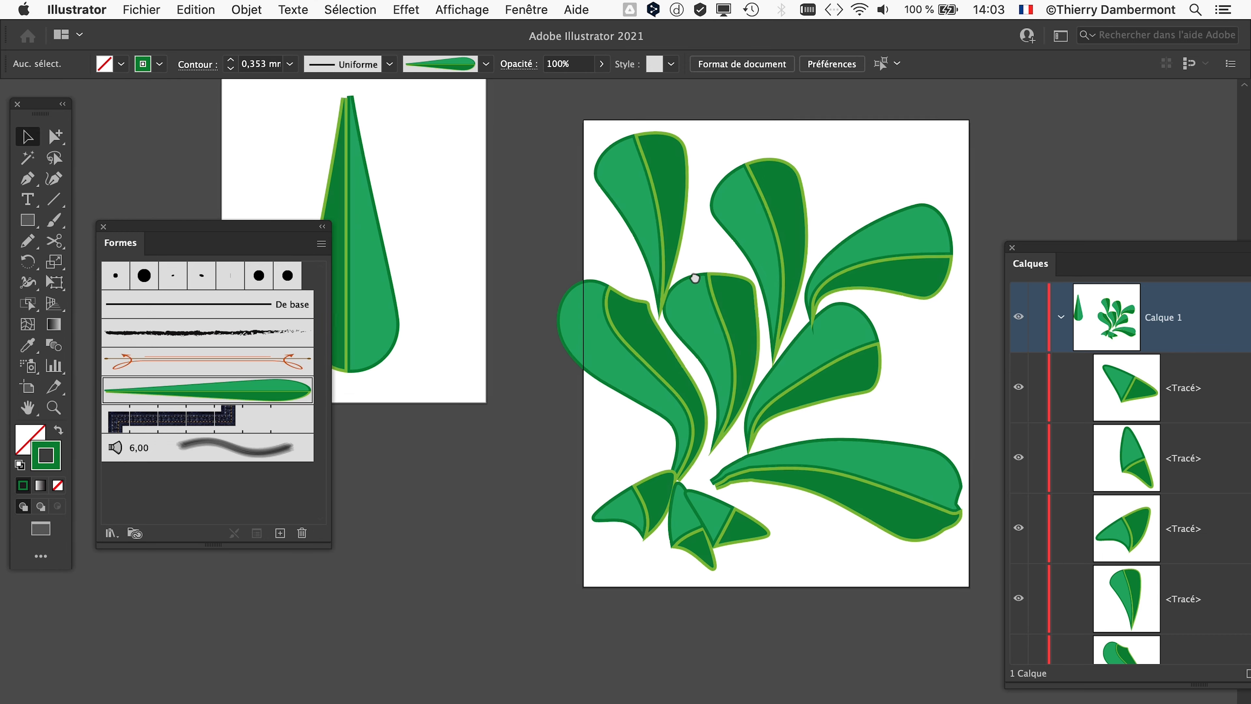
drag(264, 239, 403, 178)
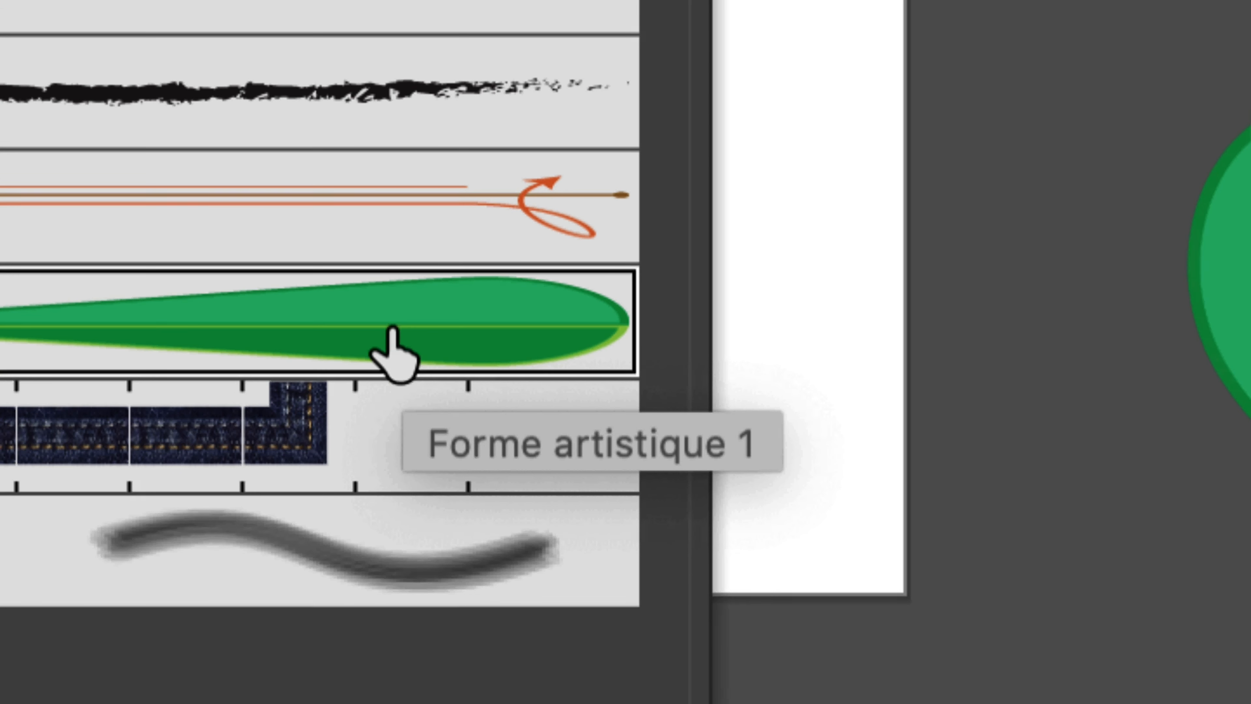
- Open the options of the leaf brush Forme artistique 1 with the preview on, keeping the dialog clear of the painted leaves
double_click(398, 339)
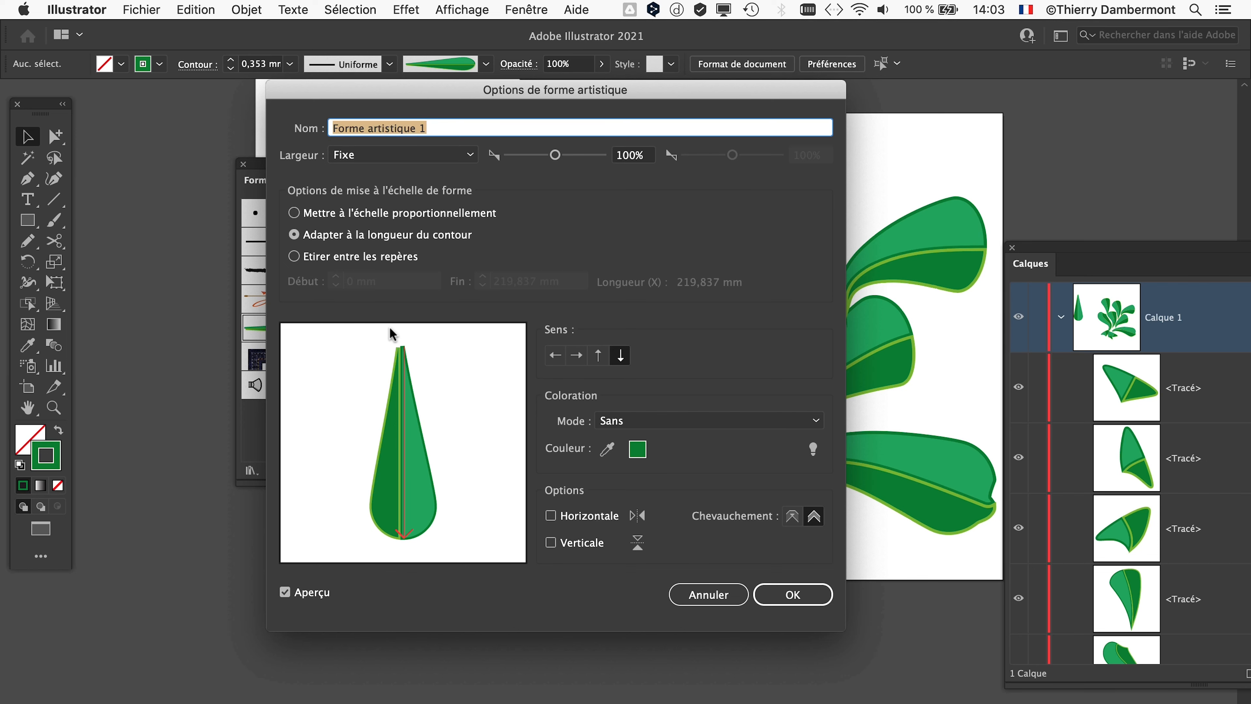
mouse_move(445, 105)
mouse_down()
mouse_move(667, 114)
mouse_move(602, 139)
mouse_move(180, 45)
mouse_up()
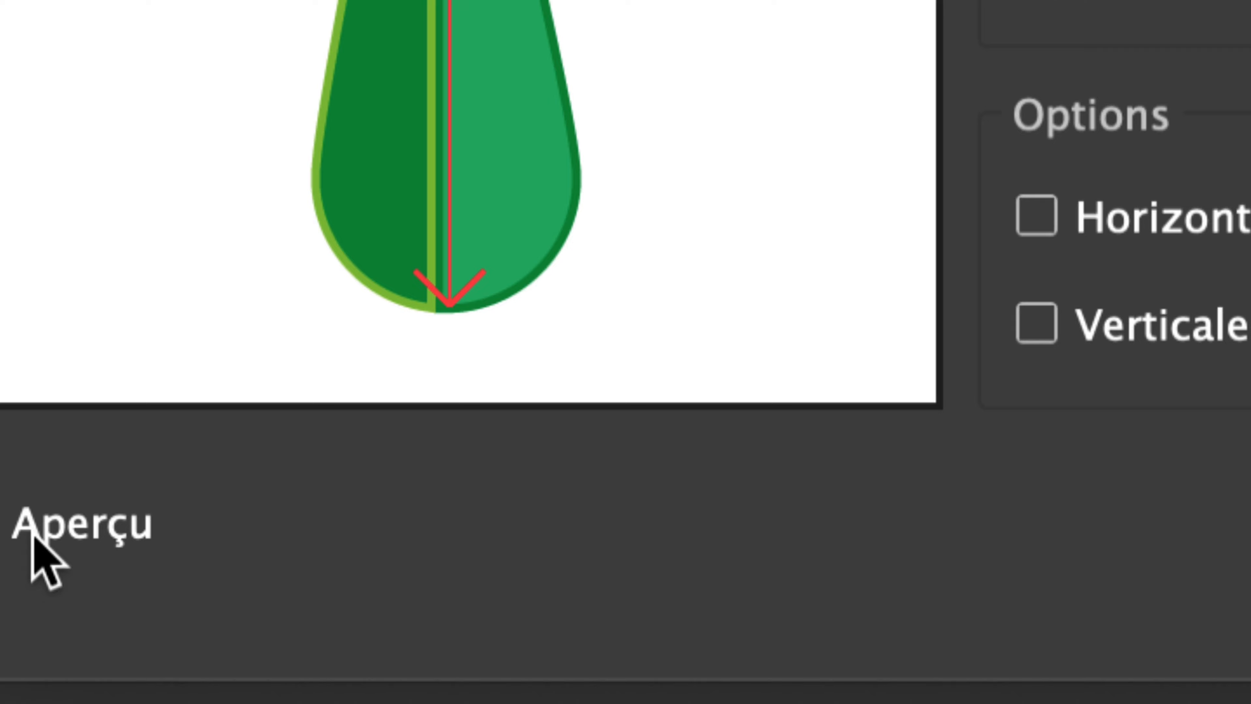
click(13, 517)
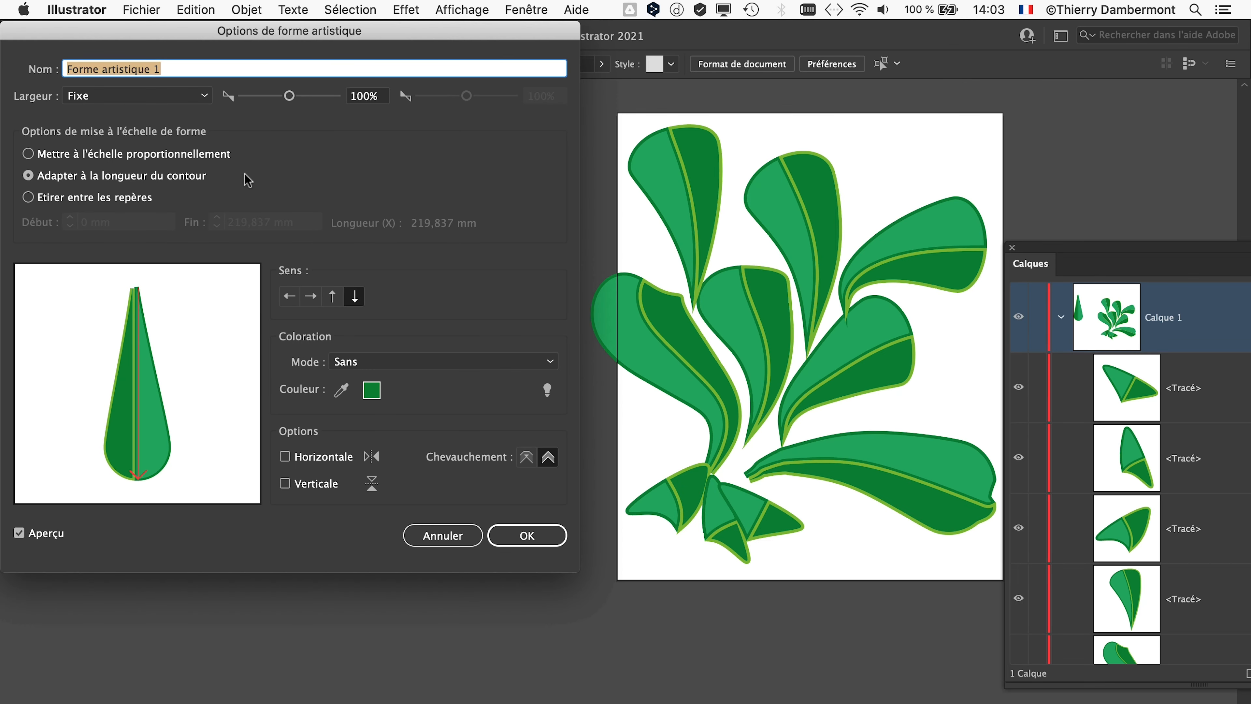
drag(221, 42, 259, 120)
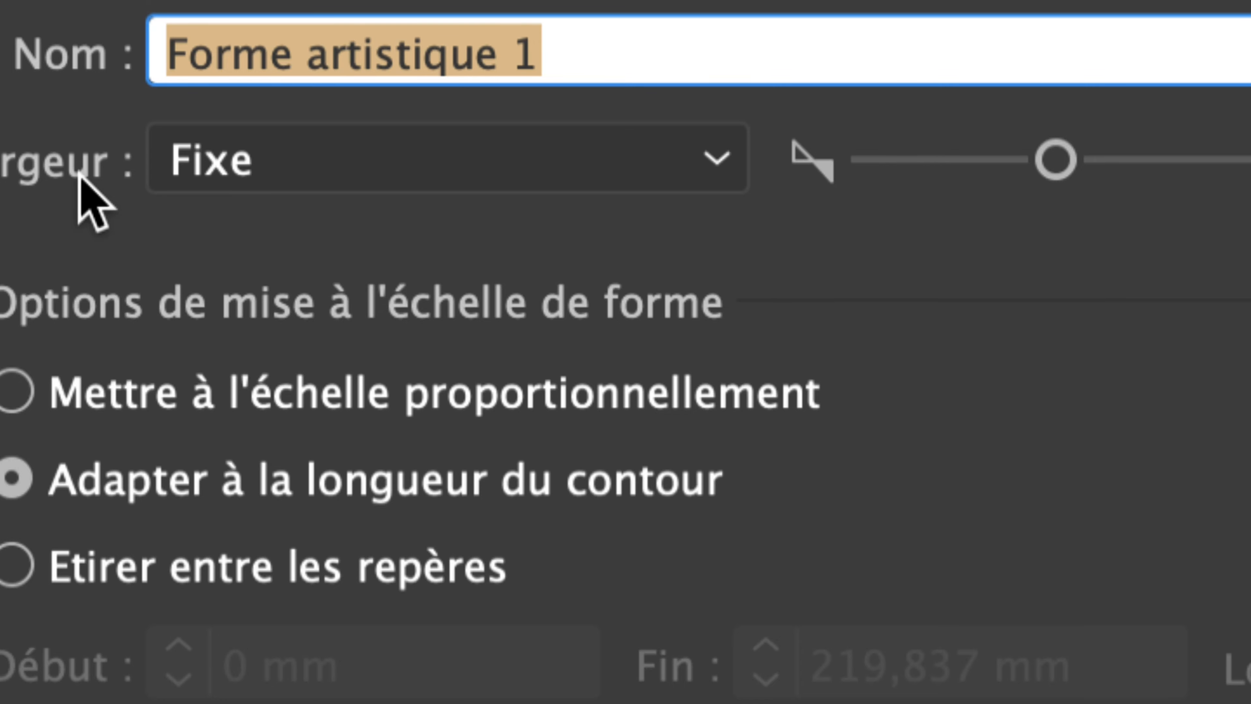
- Set the leaf brush's fixed width to 30% and apply the change to the existing strokes
click(998, 160)
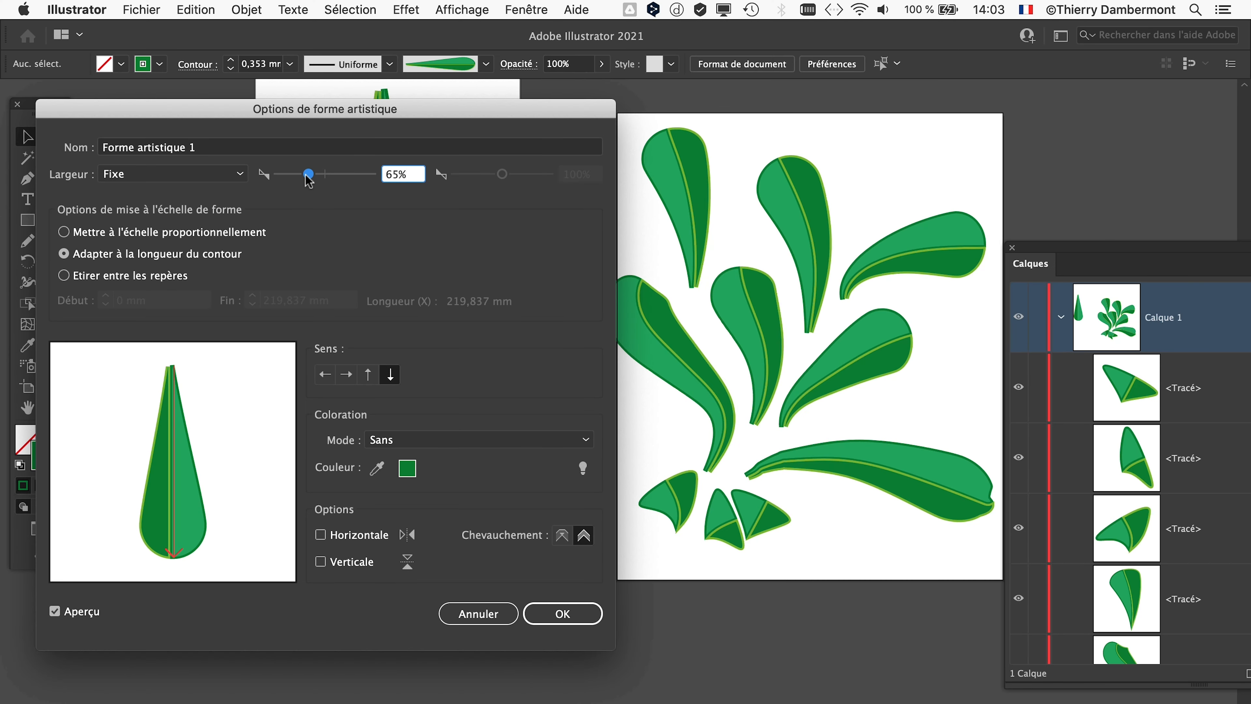
drag(308, 179, 290, 184)
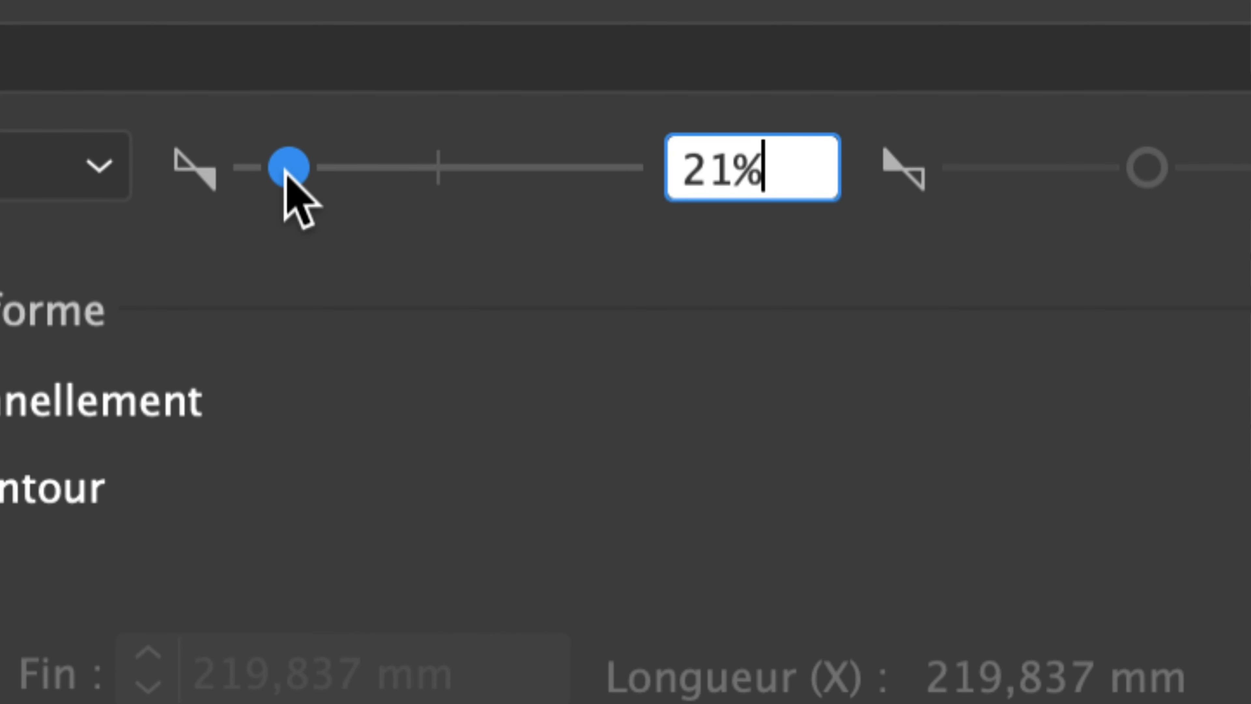
drag(284, 170, 293, 172)
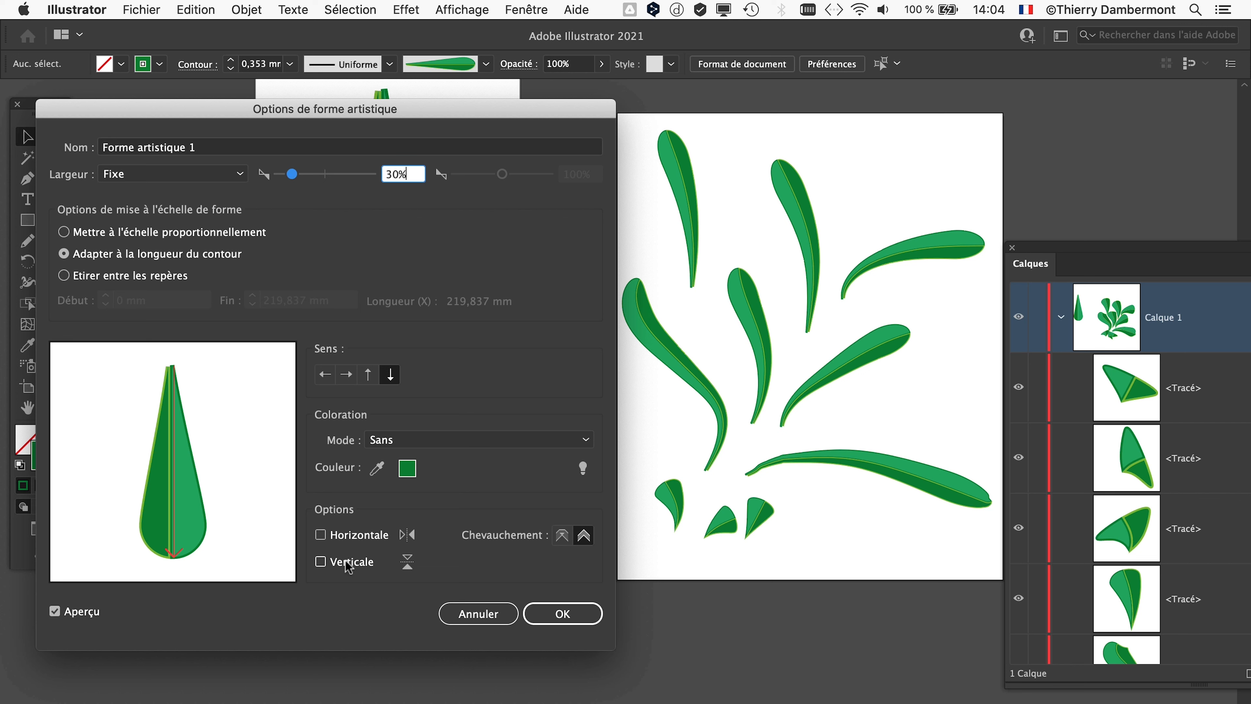
click(560, 618)
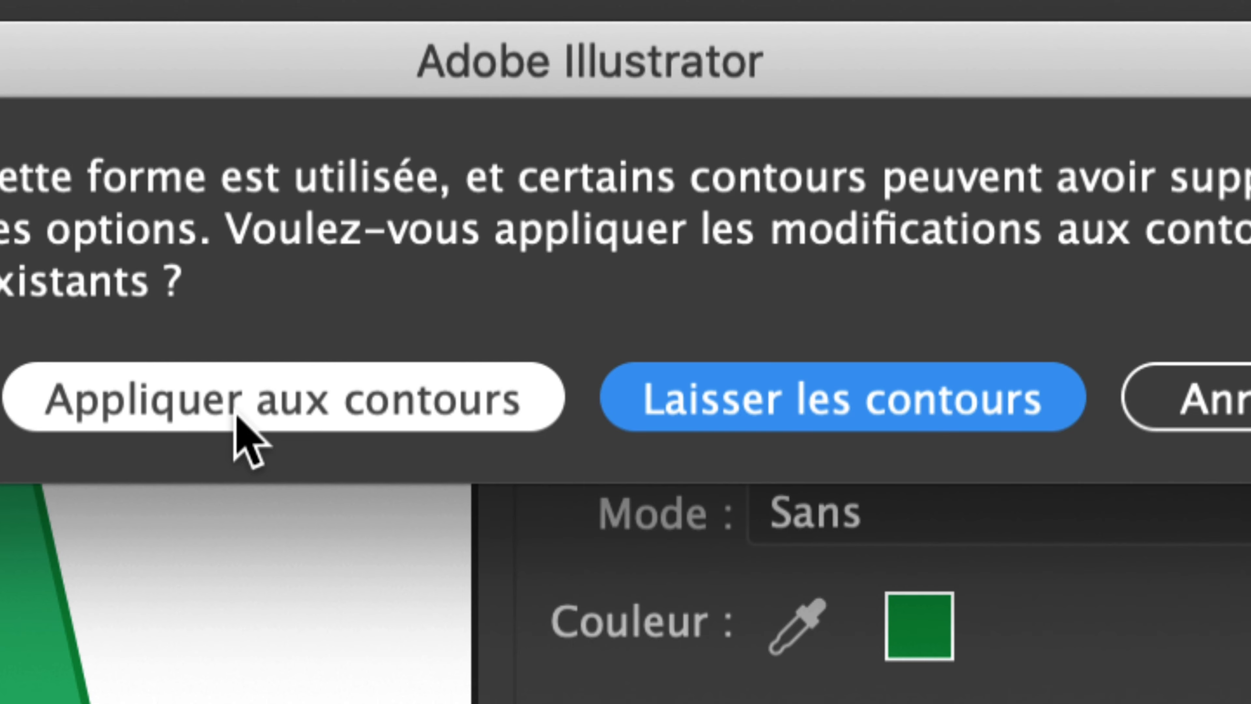
click(237, 416)
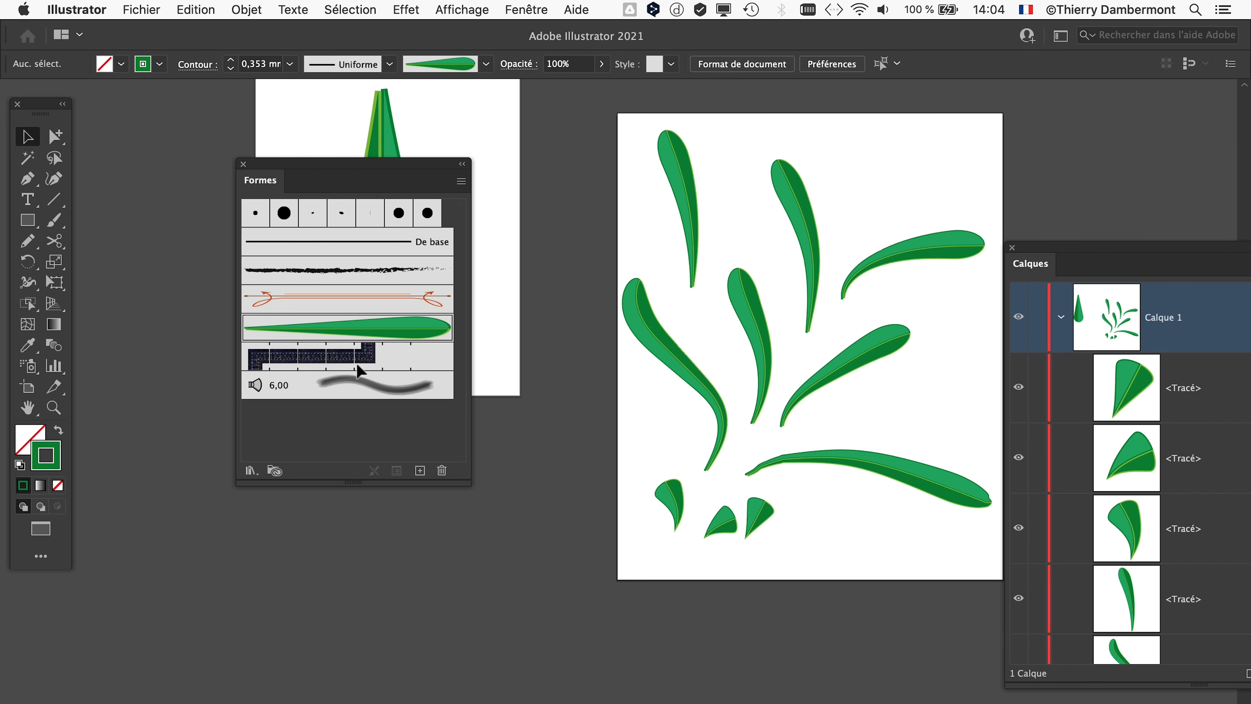
- Move the brushes panel aside and draw a third artboard about 377 × 409 mm to the right of the leaf artboard
click(519, 6)
key(Escape)
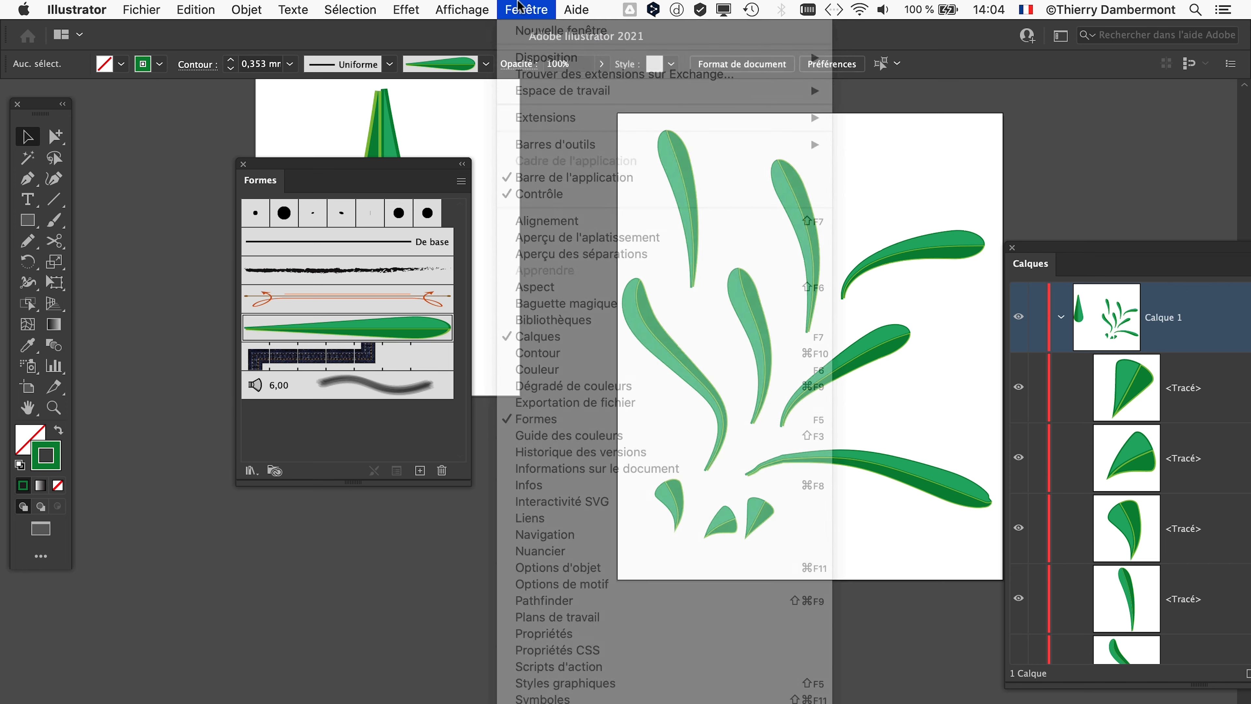
drag(681, 175, 902, 132)
scroll(299, 257, right, 10)
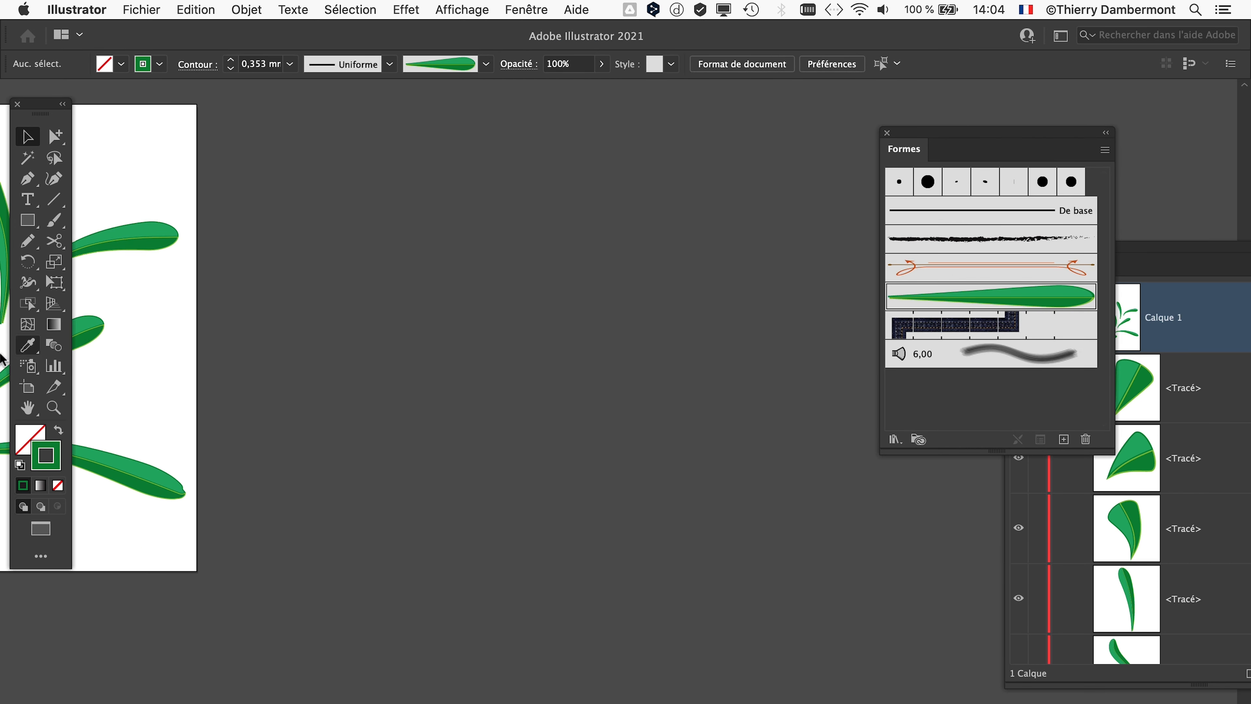
click(28, 387)
drag(252, 147, 727, 661)
click(38, 142)
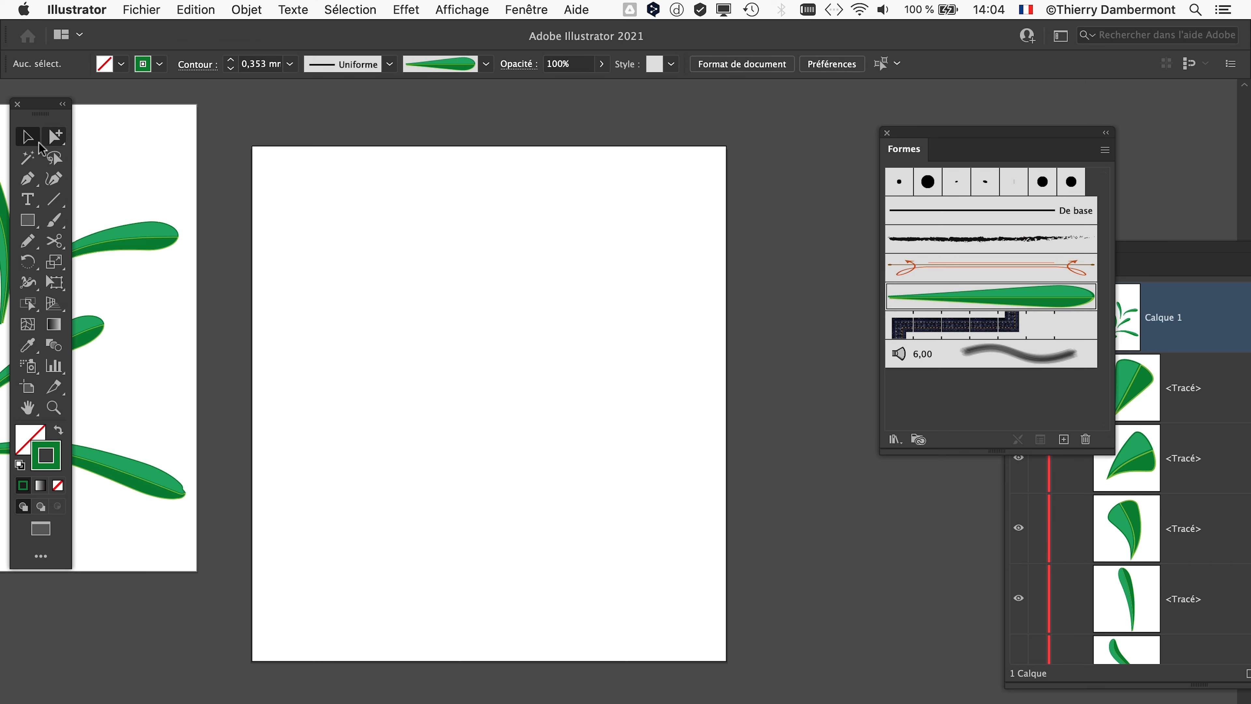
scroll(367, 379, down, 2)
drag(366, 377, 626, 342)
click(27, 386)
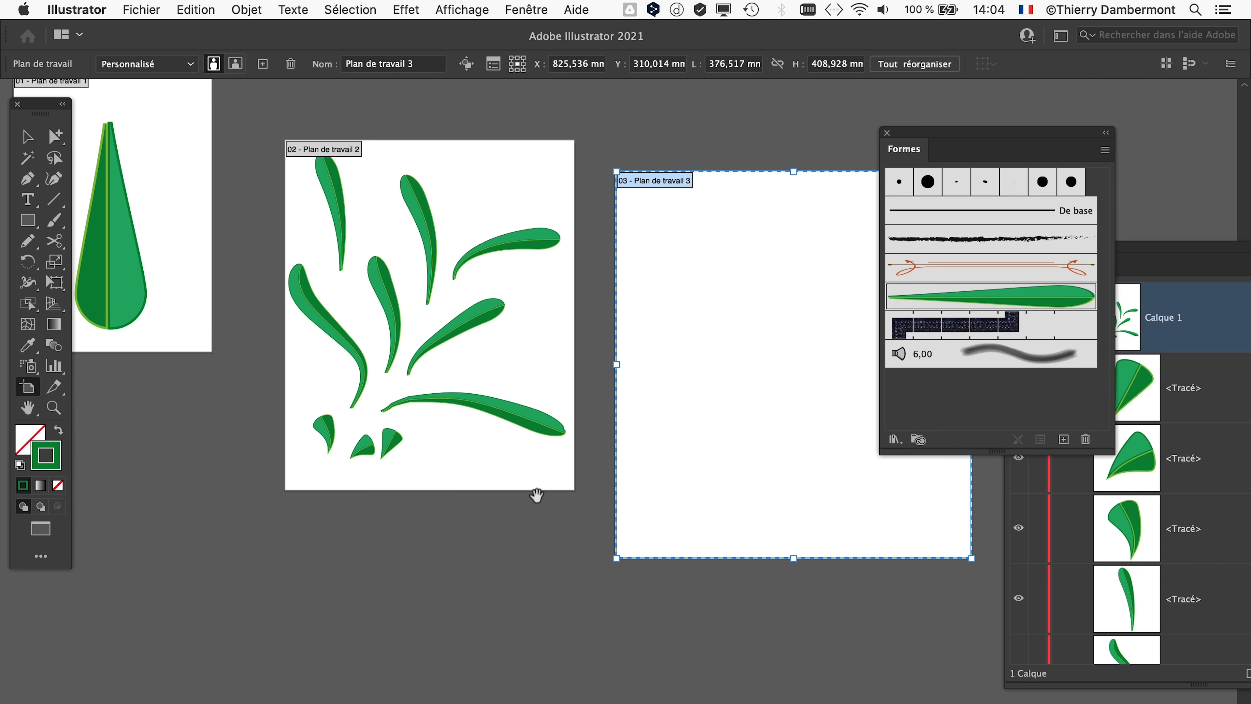
drag(536, 494, 165, 496)
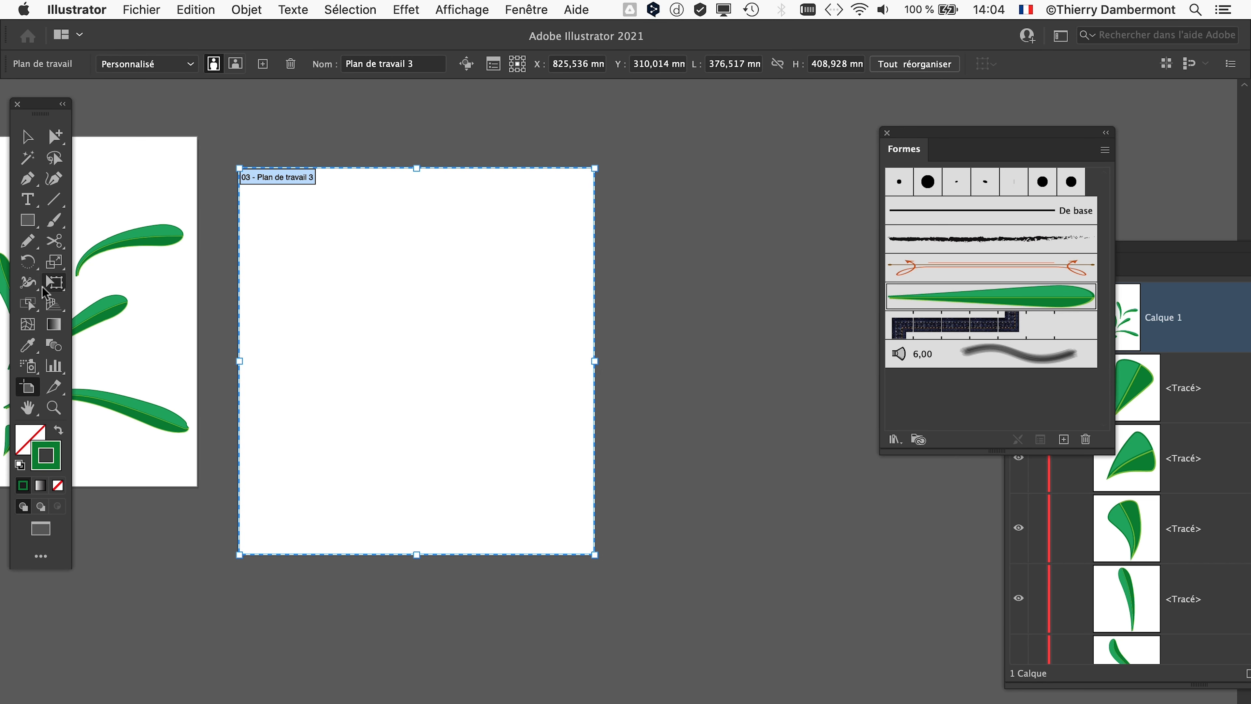
- Activate the Paintbrush tool and show the colour swatches as large thumbnails, enlarging their panel to fit them all
click(60, 228)
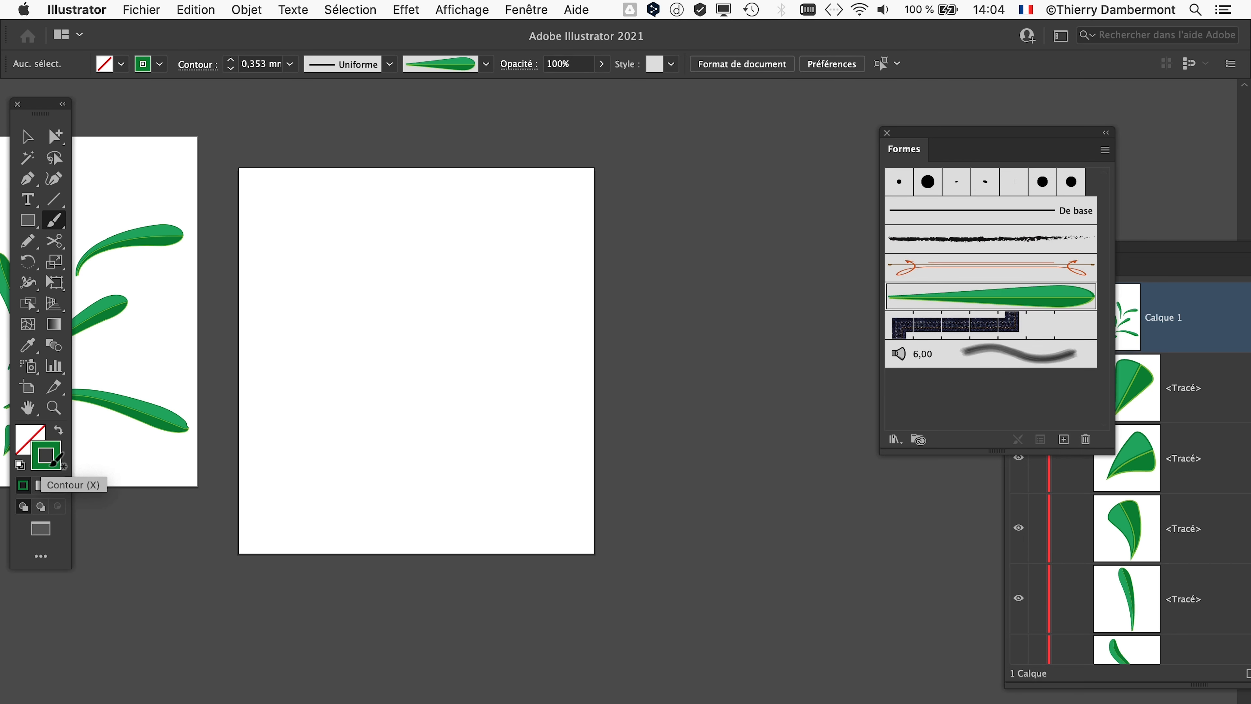
click(542, 7)
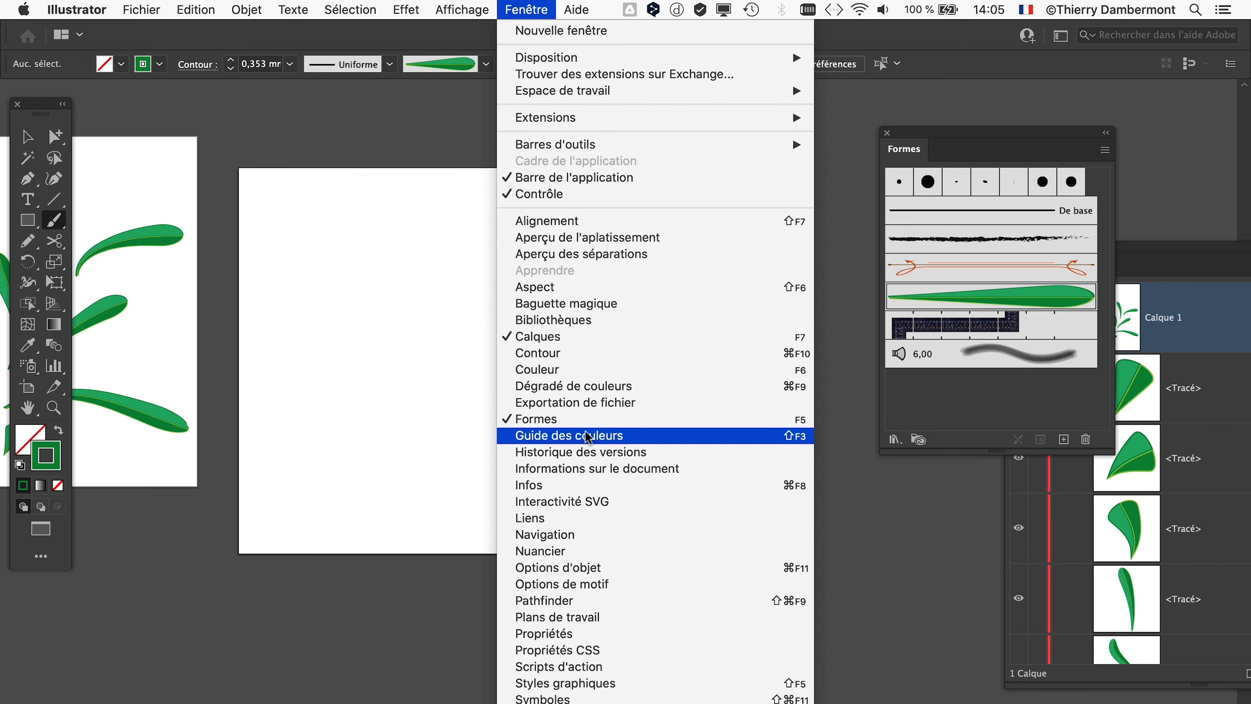
click(590, 551)
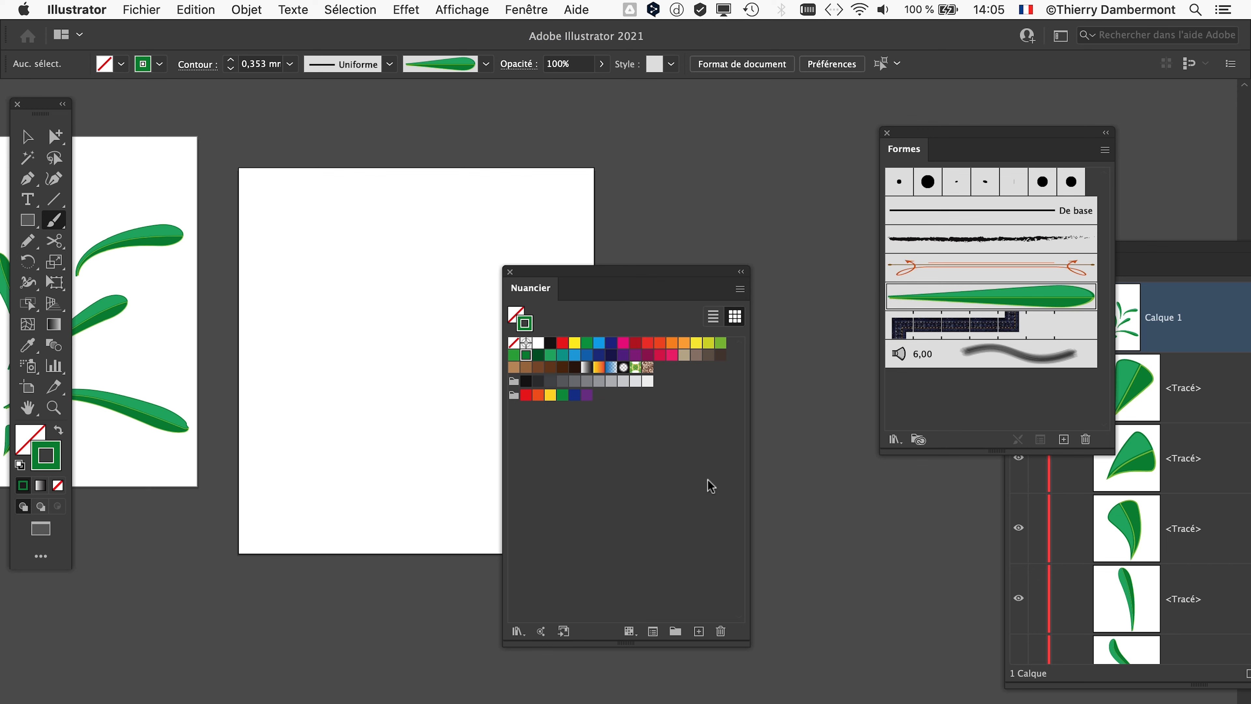
drag(749, 645, 737, 471)
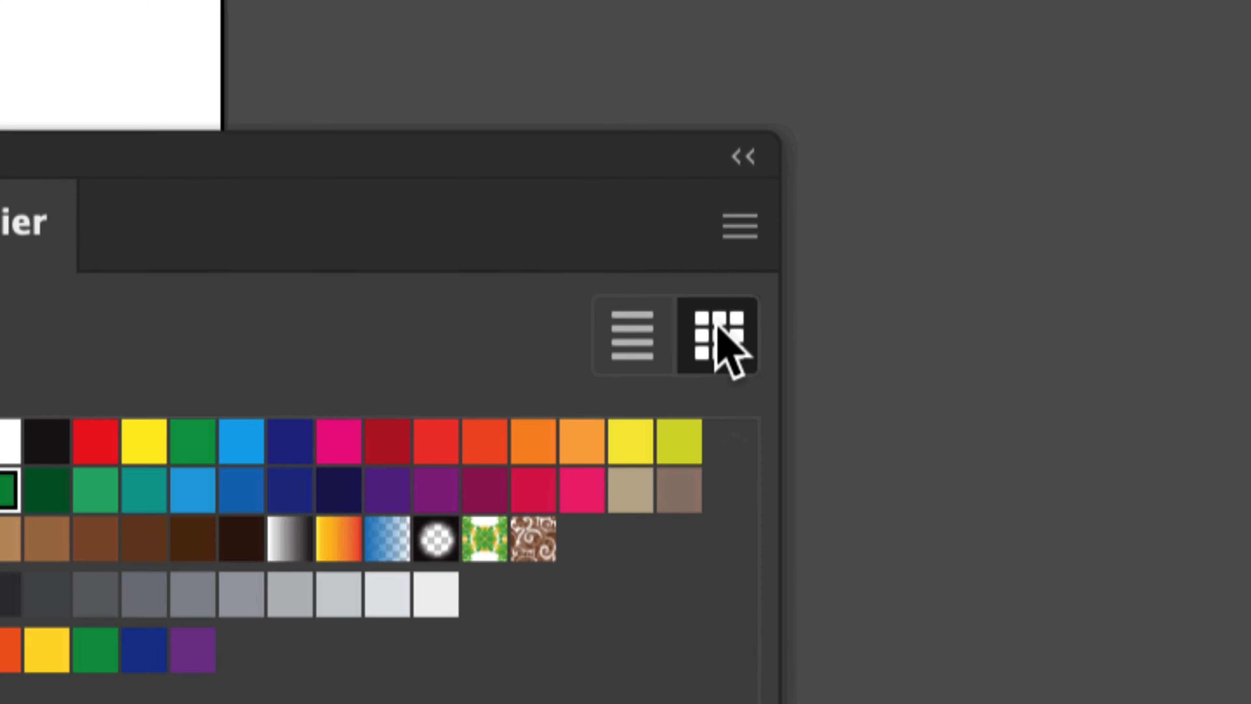
click(768, 24)
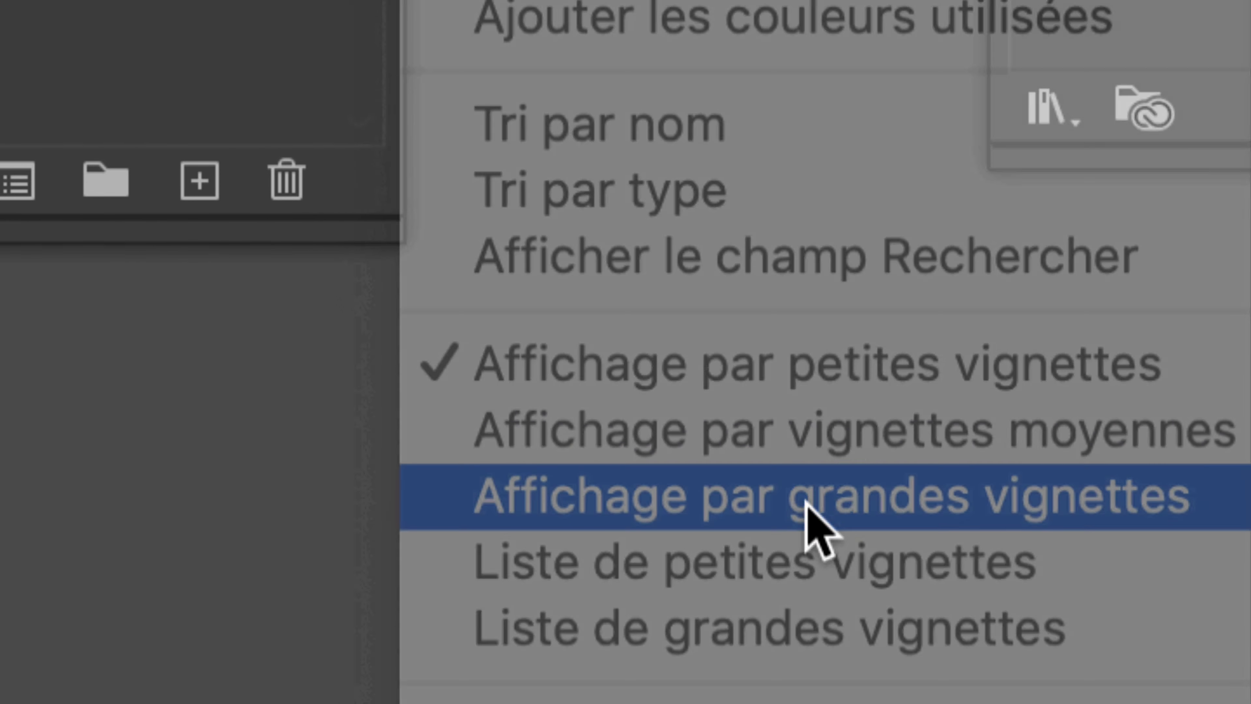
click(808, 502)
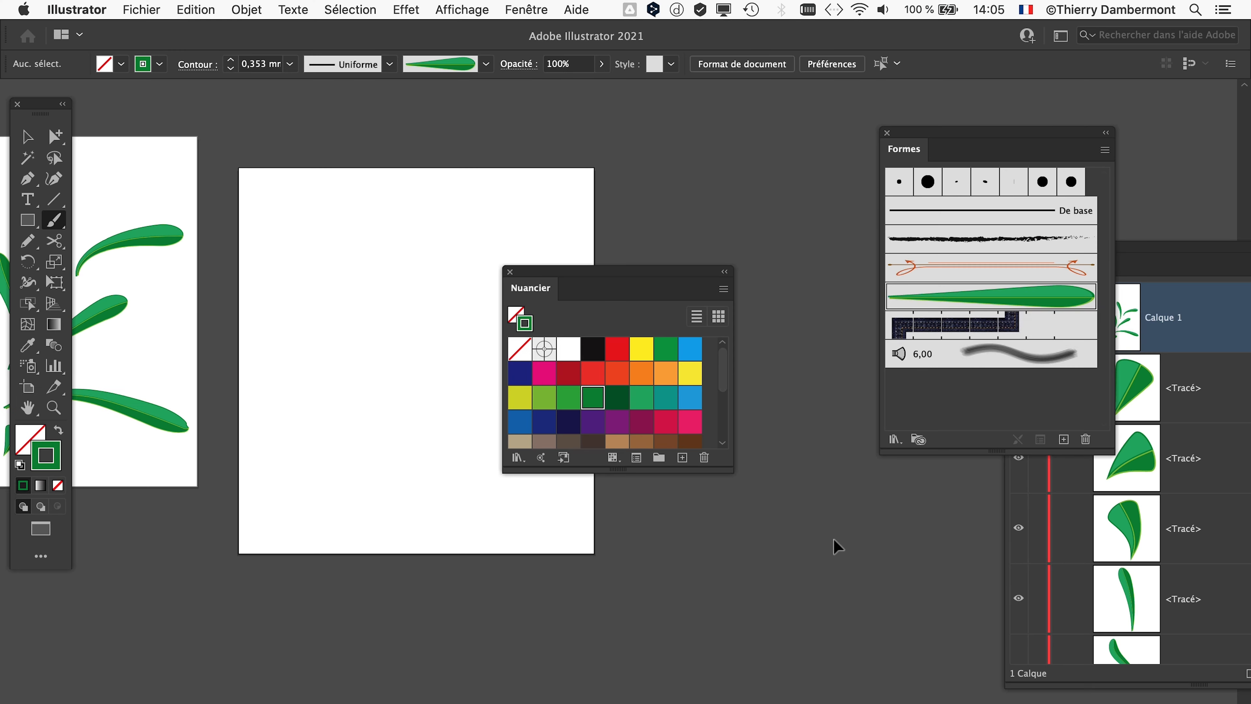
drag(718, 469, 732, 618)
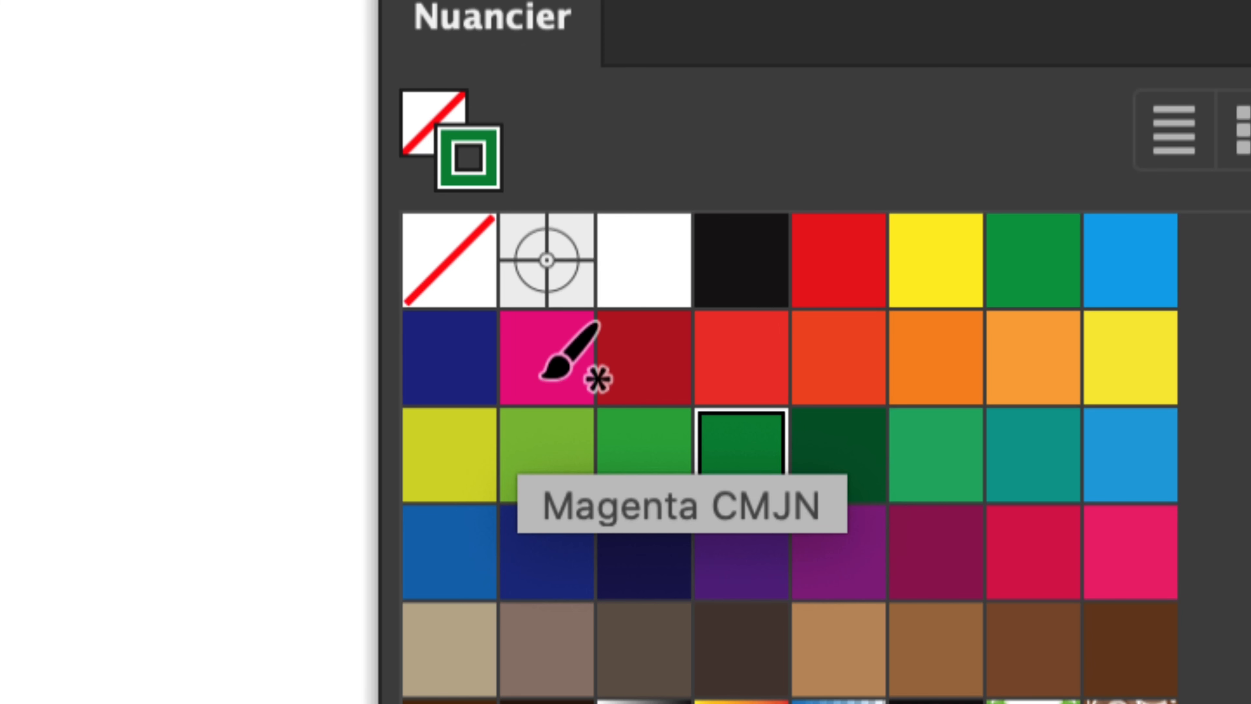
- Set the stroke colour to Magenta CMJN and paint two upright leaves near the upper part of the new artboard
click(544, 380)
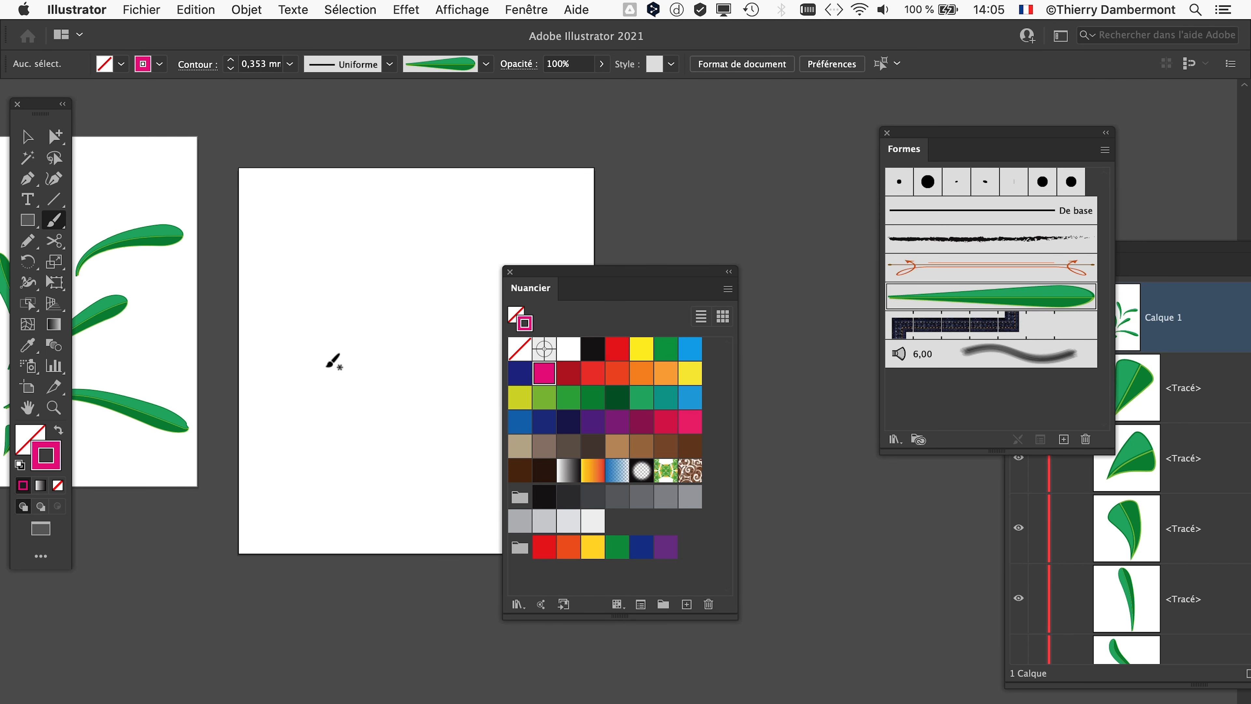
drag(323, 366, 316, 219)
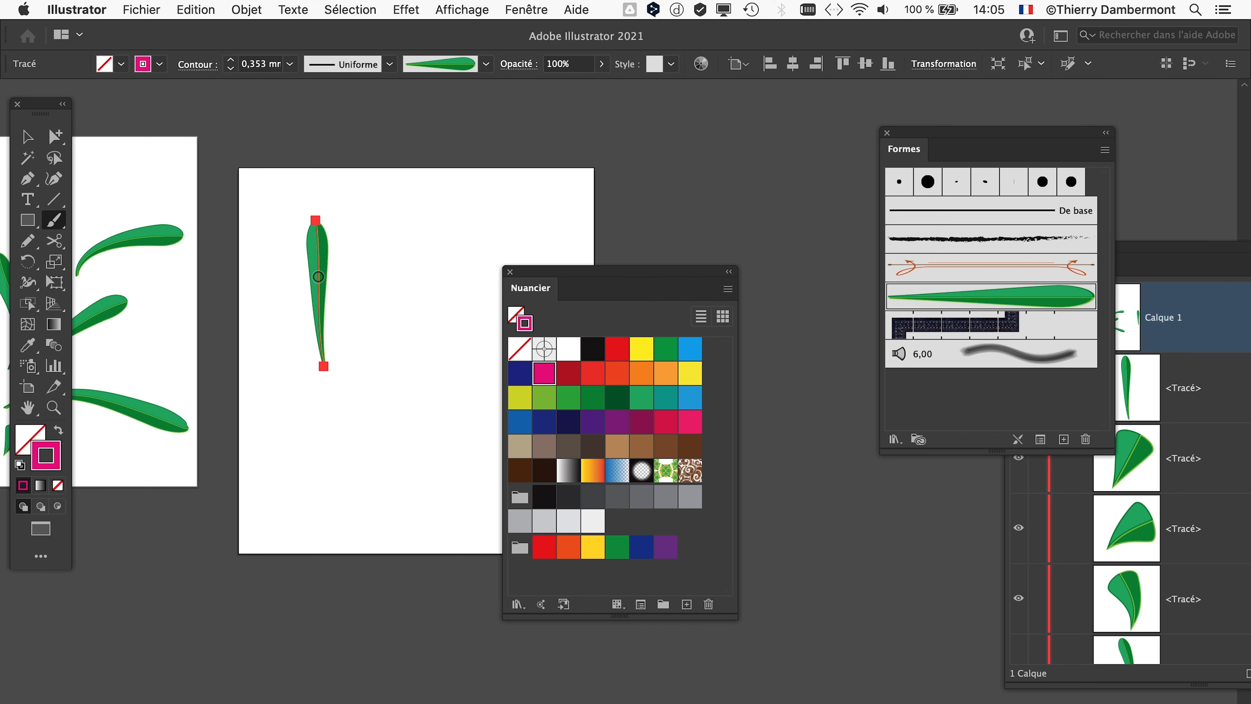
scroll(320, 275, up, 3)
drag(386, 283, 397, 222)
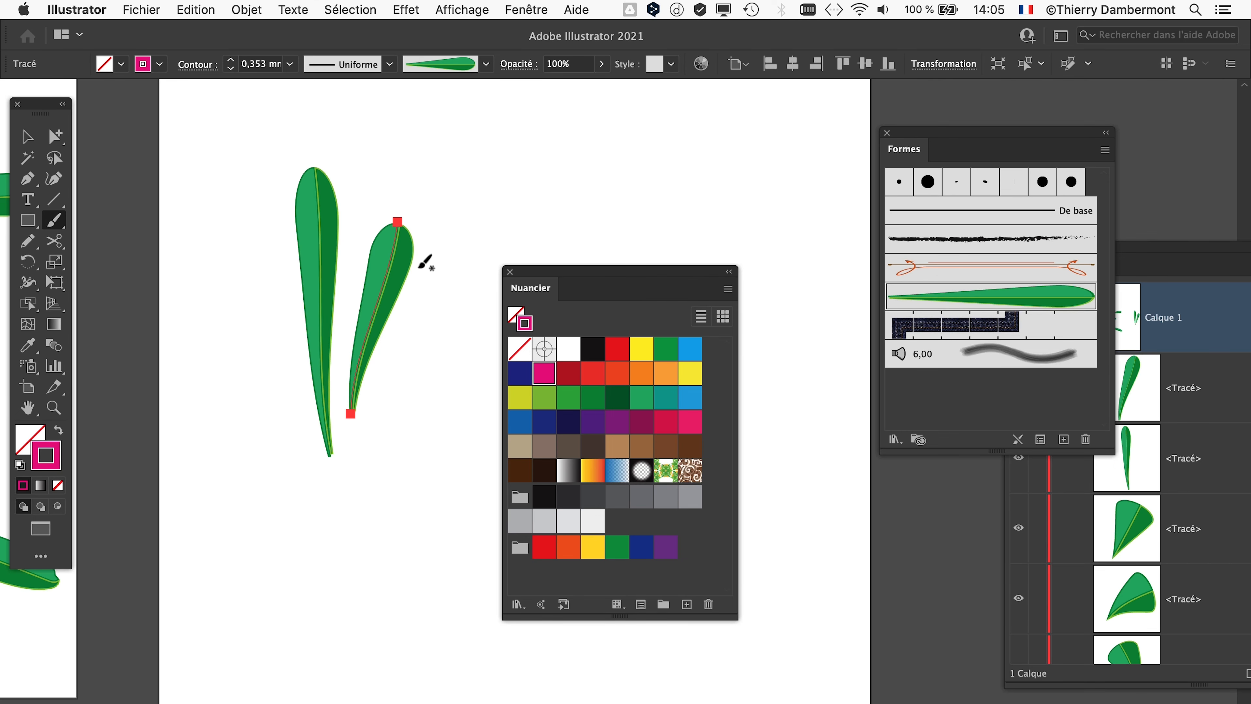
- Move the swatches panel aside and paint two more leaves, one on each side of the existing pair
drag(512, 279, 661, 277)
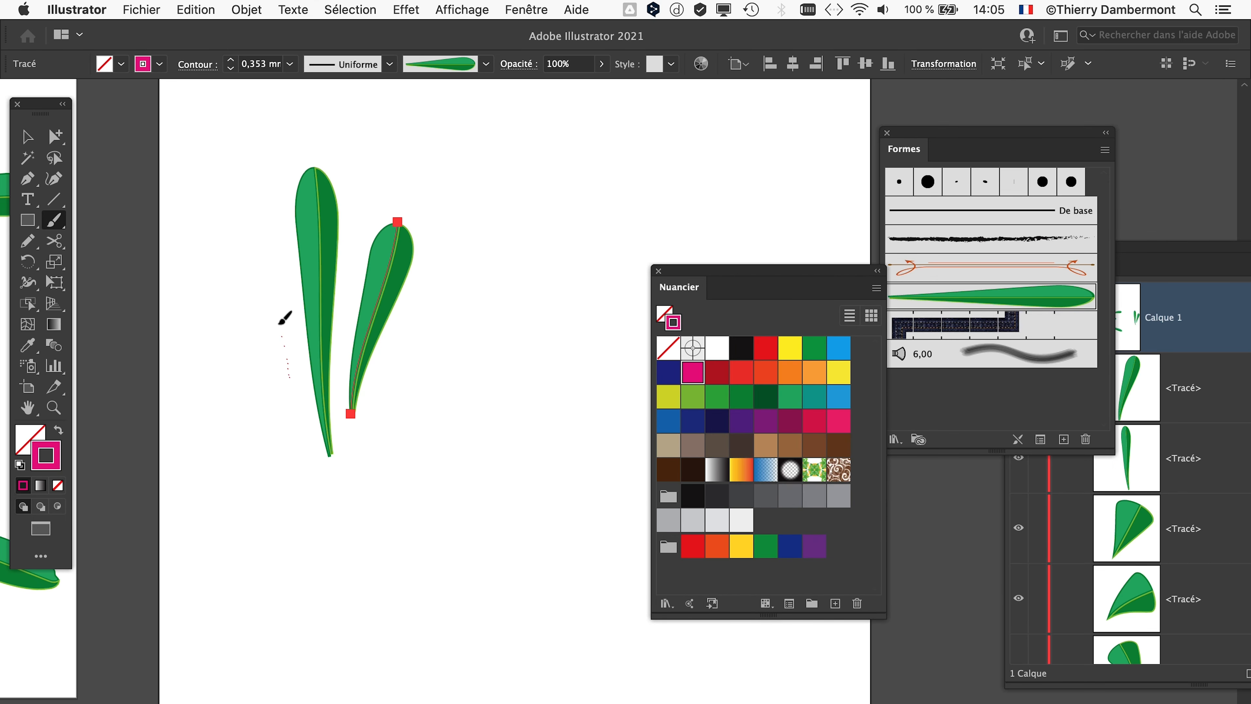
drag(279, 323, 223, 262)
drag(404, 405, 519, 266)
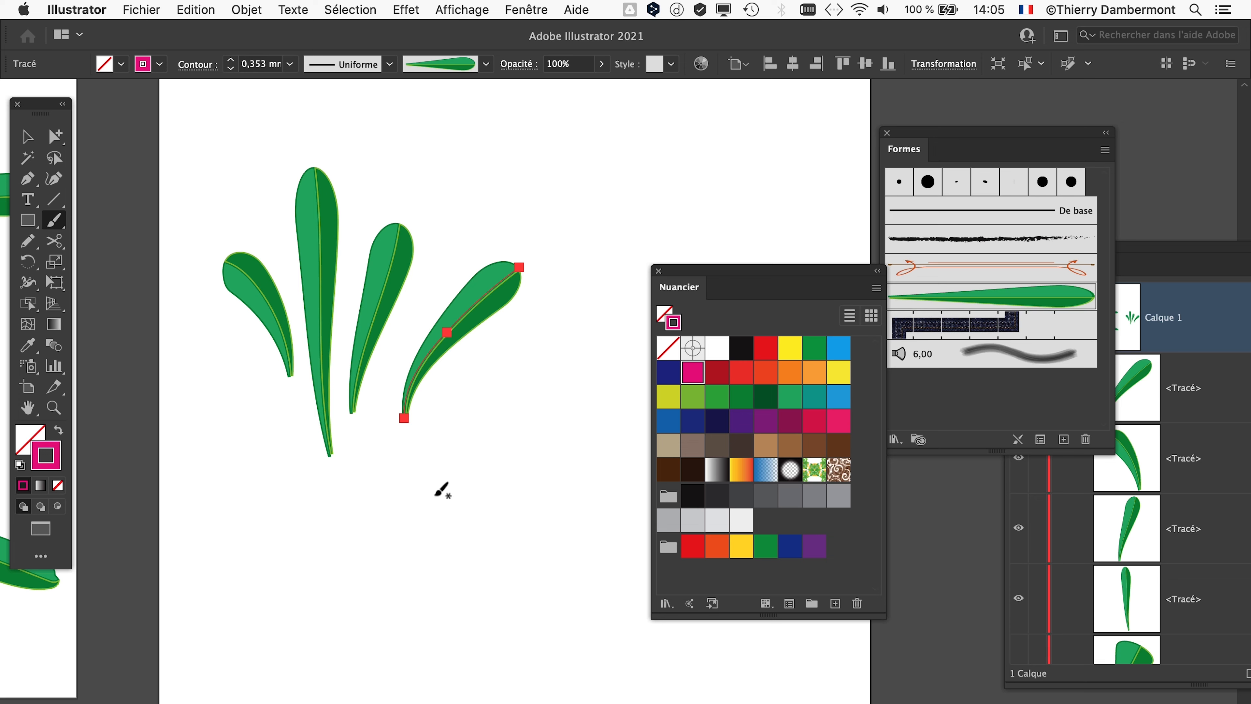
- Apply the Anthracite – Contour progressif brush to the last leaf stroke and paint two more magenta charcoal strokes beside it
scroll(401, 488, down, 3)
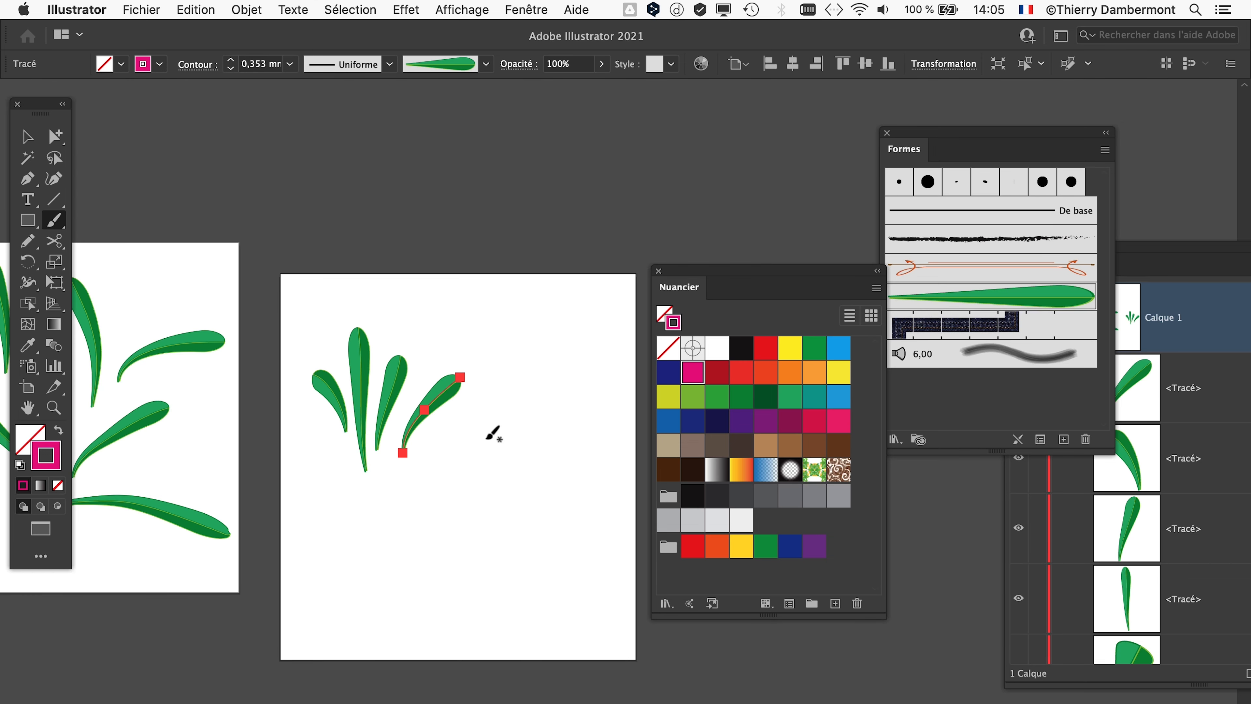
scroll(384, 438, up, 2)
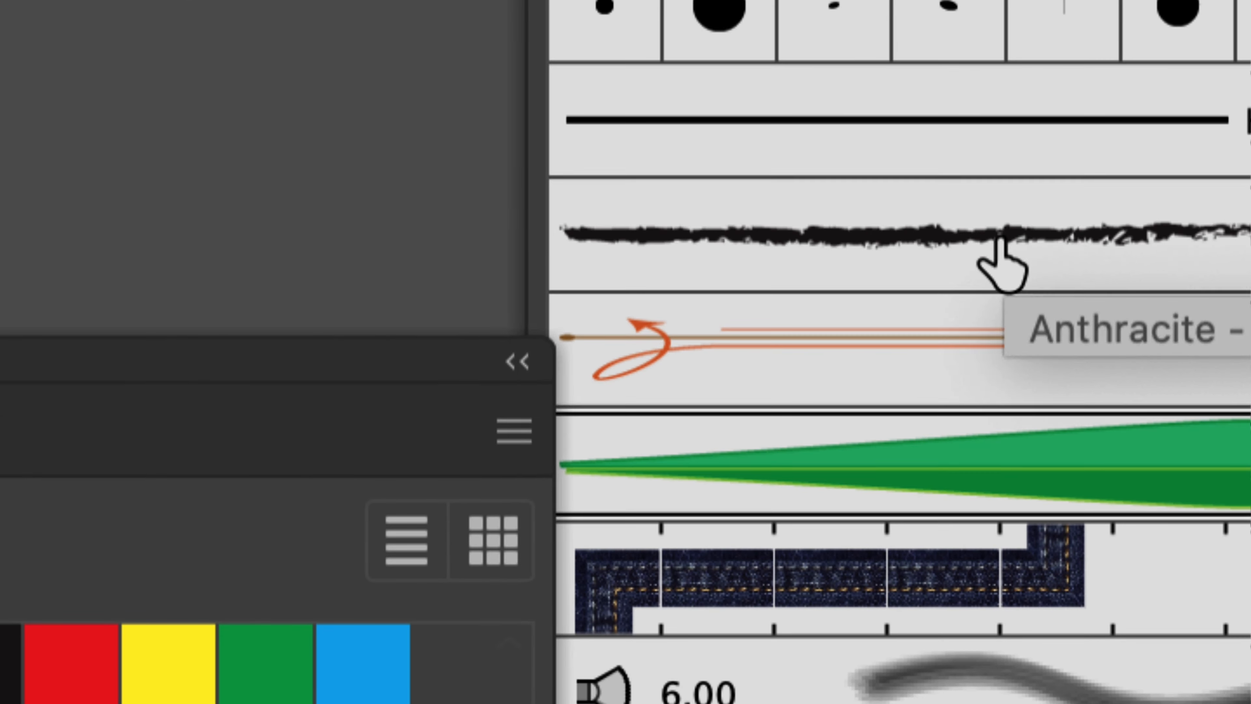
click(1008, 241)
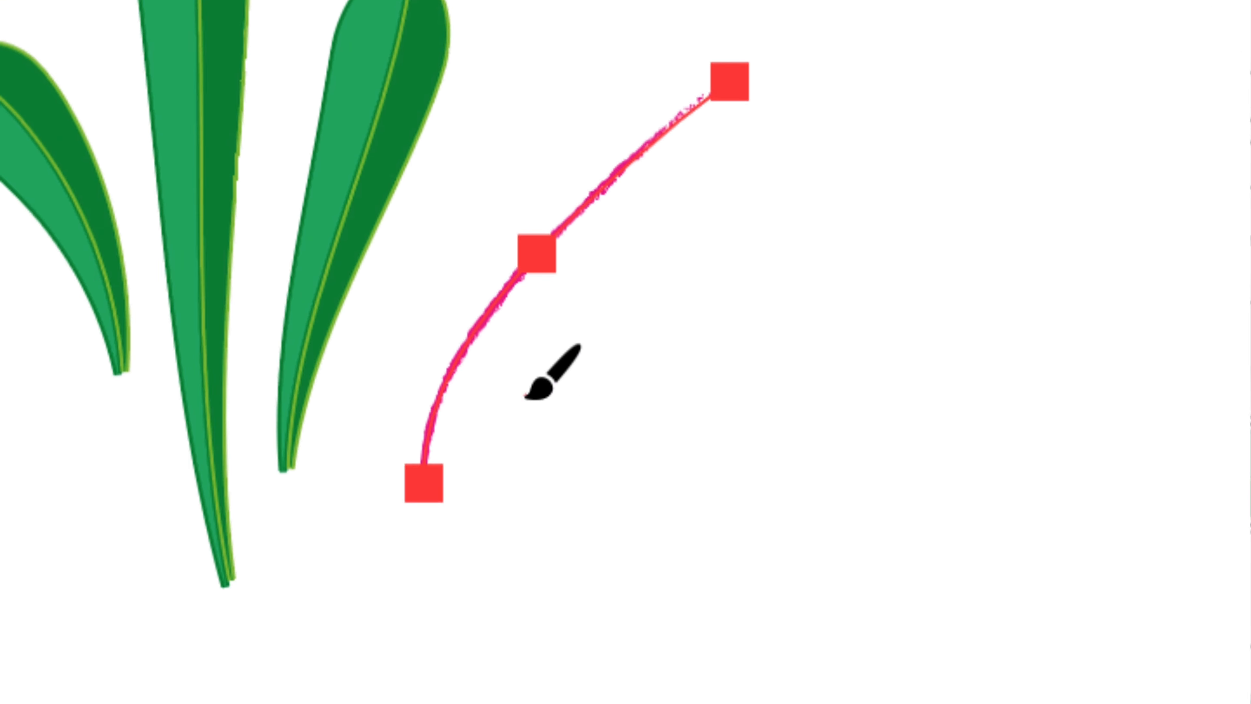
drag(616, 337, 611, 331)
drag(495, 478, 714, 321)
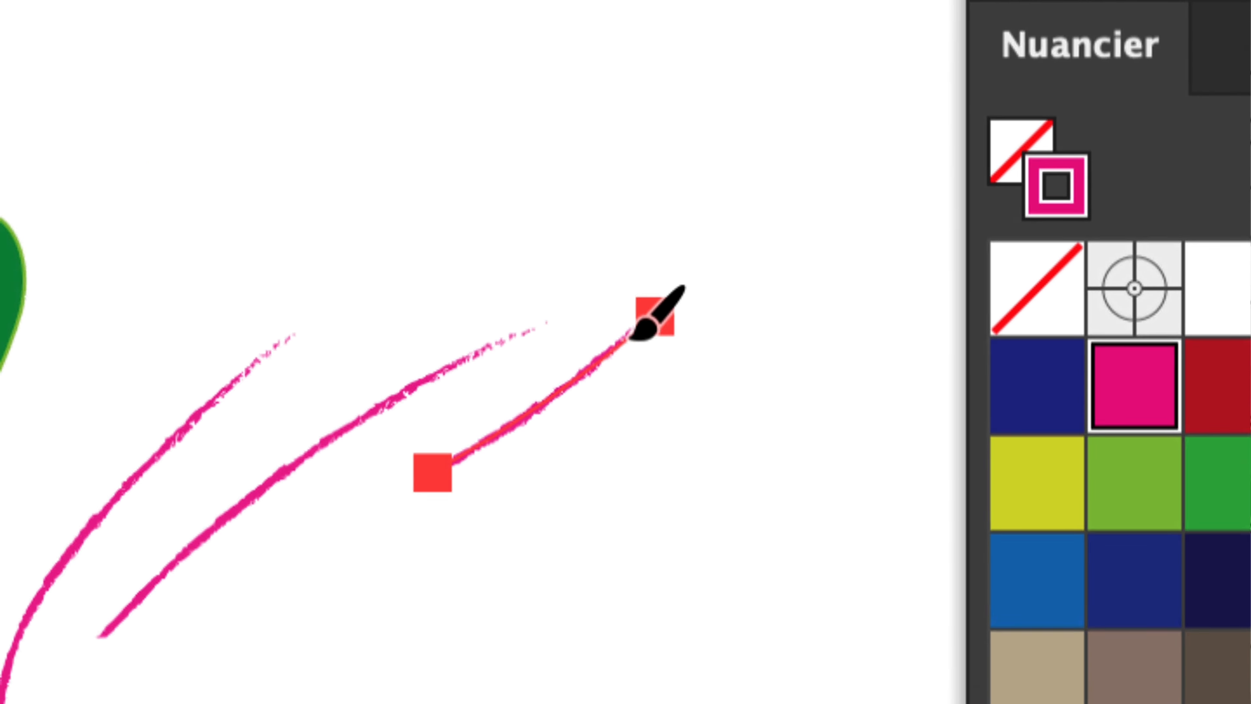
- Set the last stroke's colour to dark blue and paint a long curved blue stroke below plus two upright ones above
click(1037, 384)
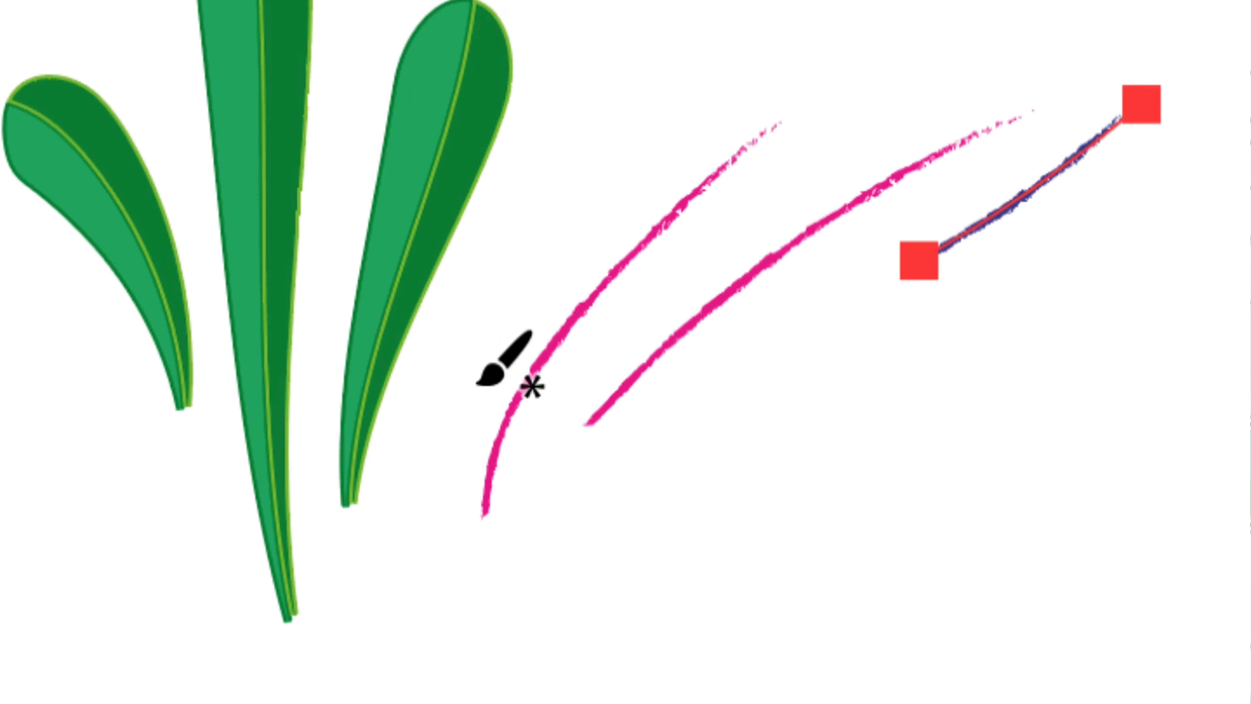
drag(469, 400, 648, 341)
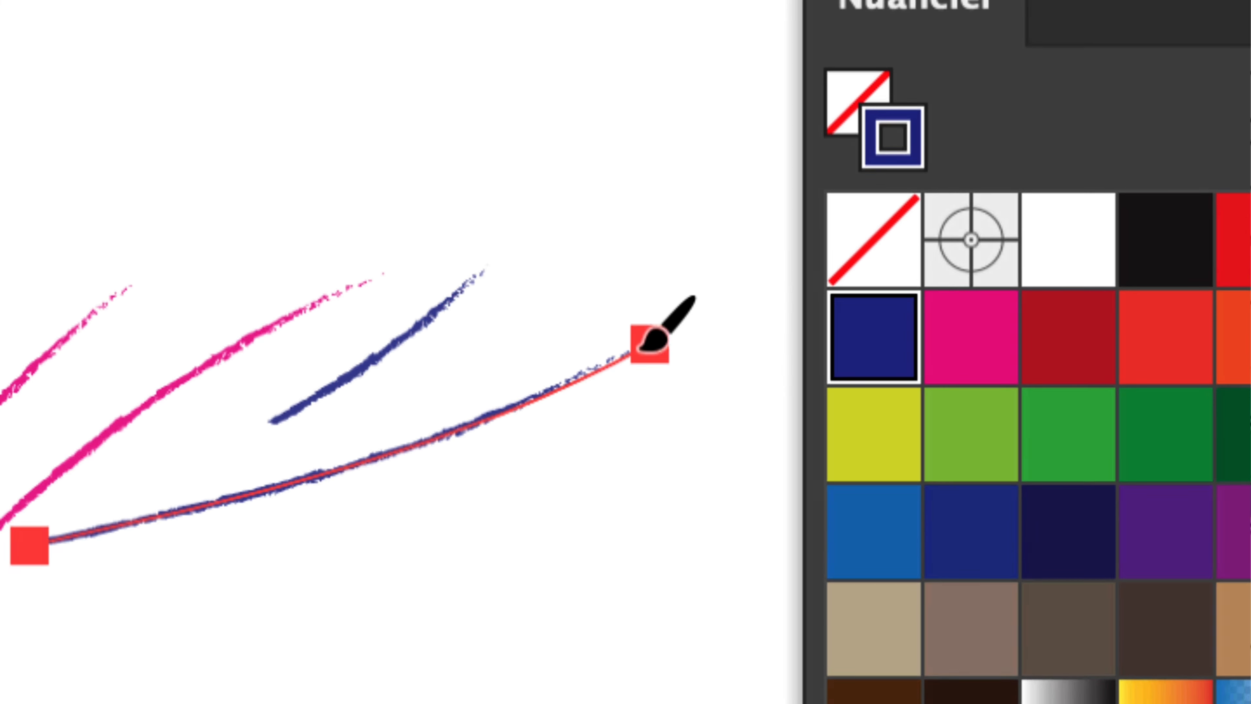
drag(443, 392, 750, 450)
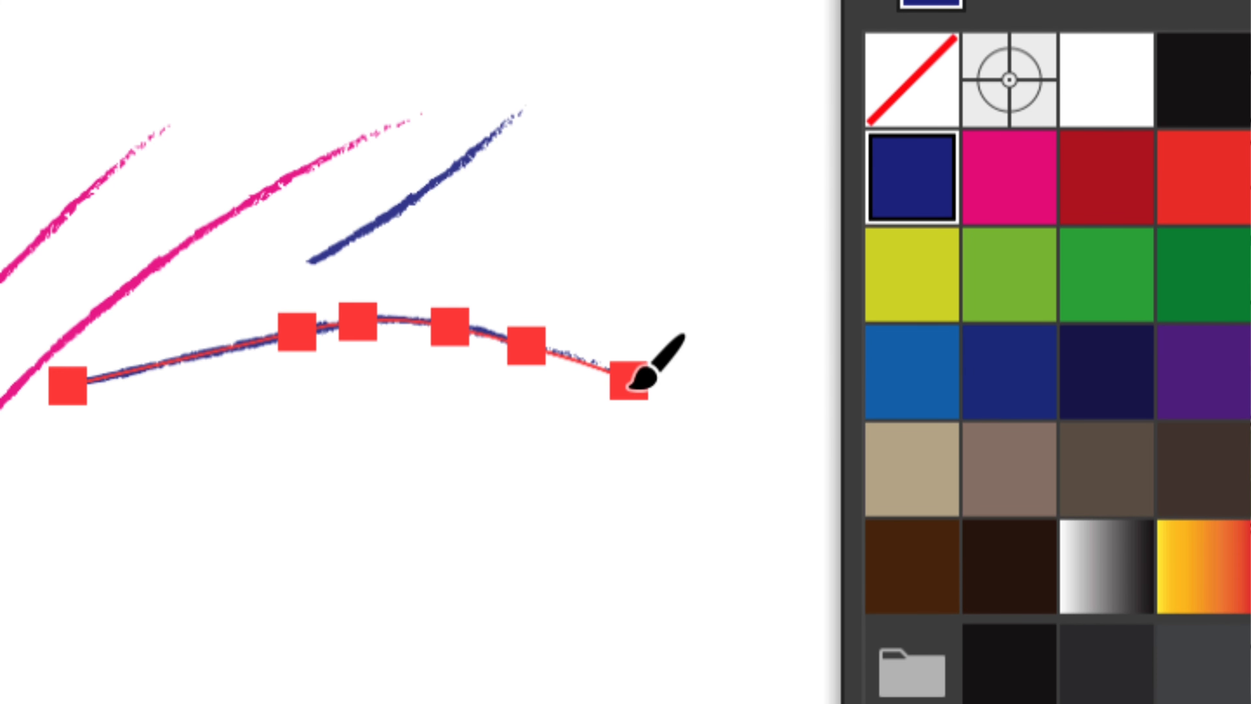
mouse_move(443, 323)
mouse_down()
mouse_move(679, 165)
mouse_move(741, 4)
mouse_up()
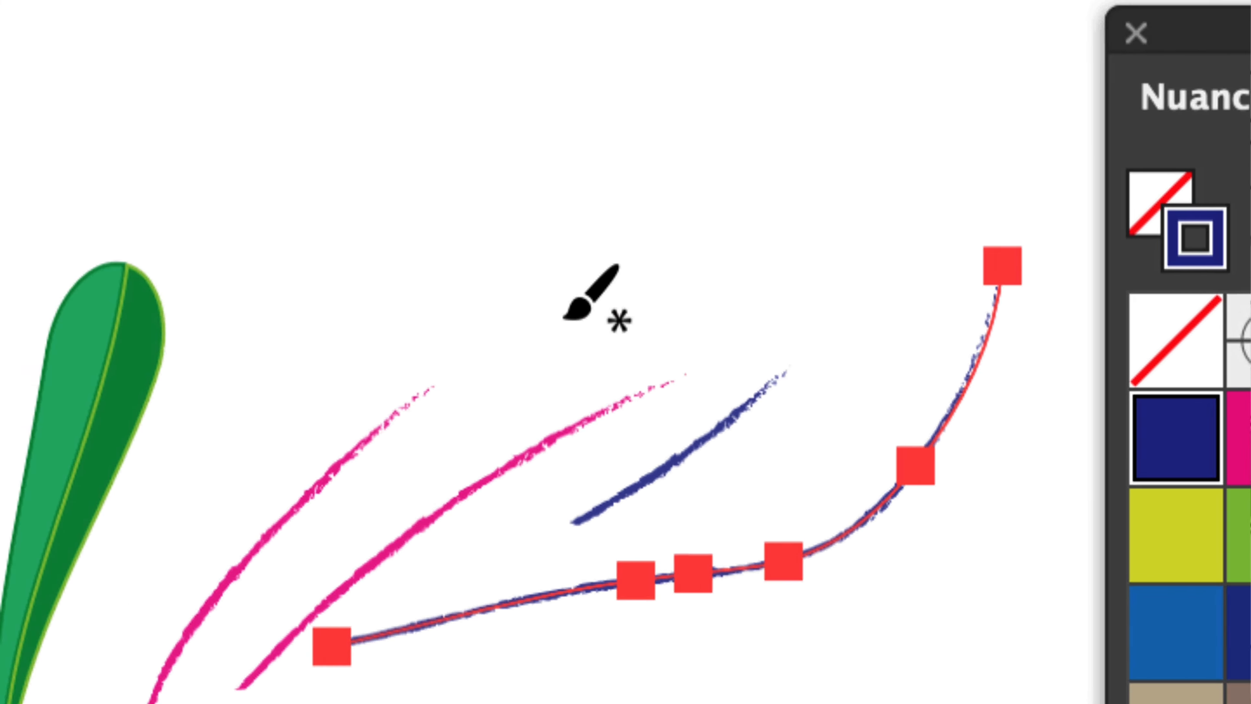
drag(461, 551, 593, 254)
mouse_move(442, 601)
mouse_down()
mouse_move(544, 252)
mouse_move(542, 207)
mouse_up()
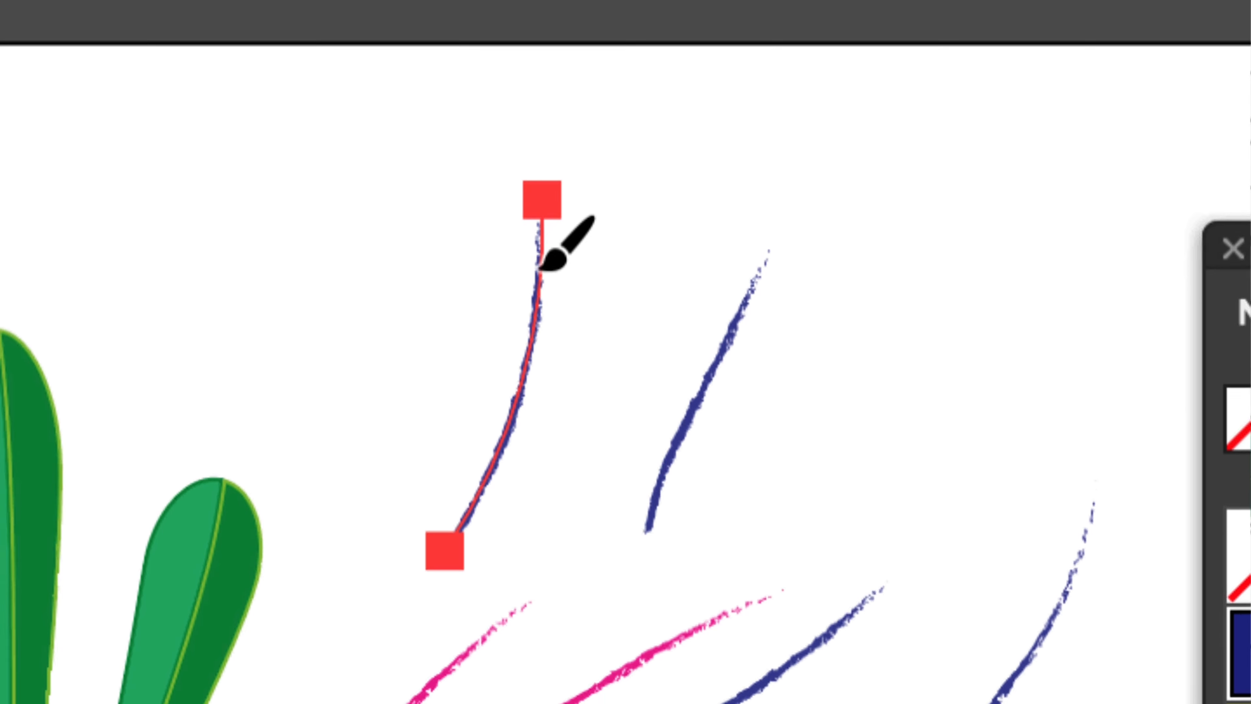
- Set the stroke colour to the orange C=0 M=35 J=85 N=0 and paint three more charcoal strokes near the artboard's upper edge
scroll(542, 268, up, 3)
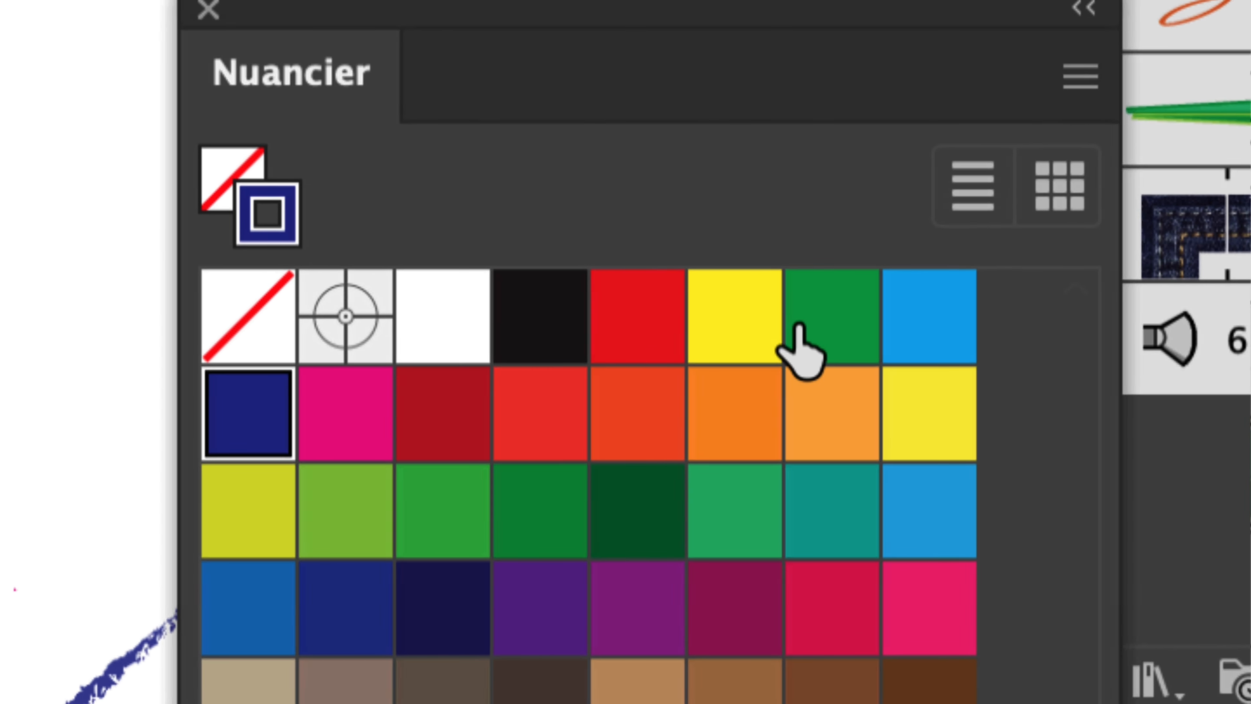
click(800, 327)
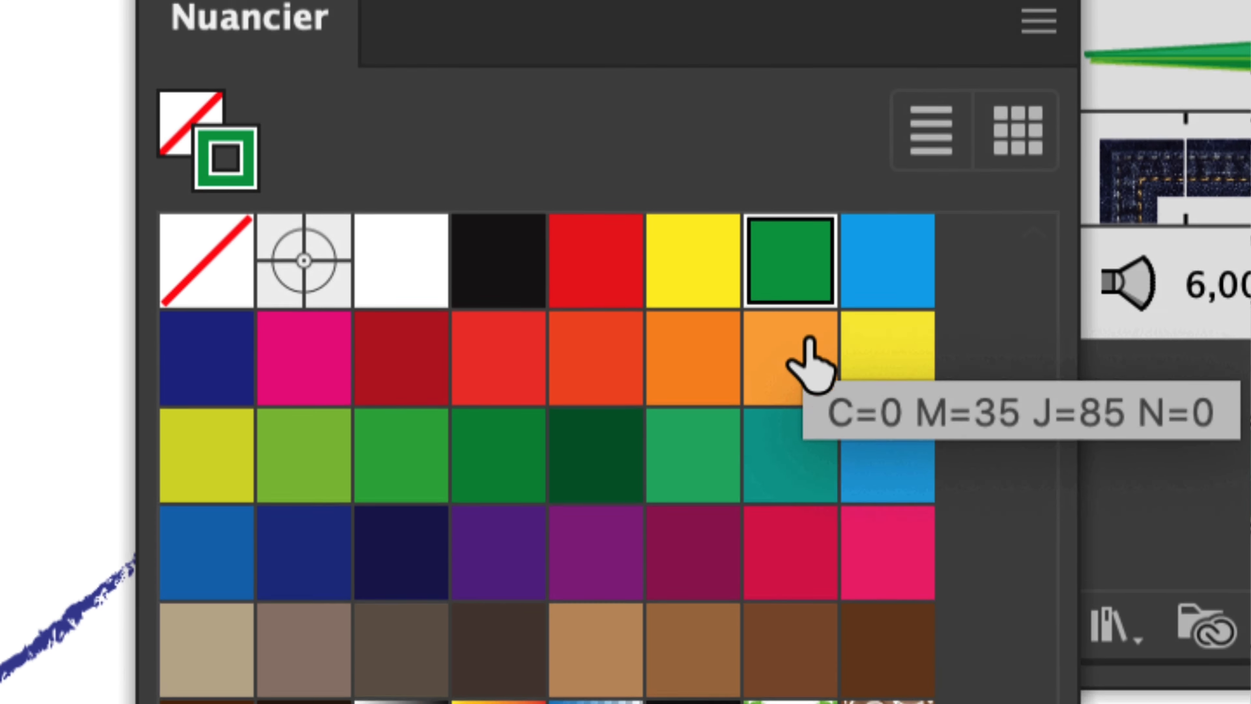
click(810, 363)
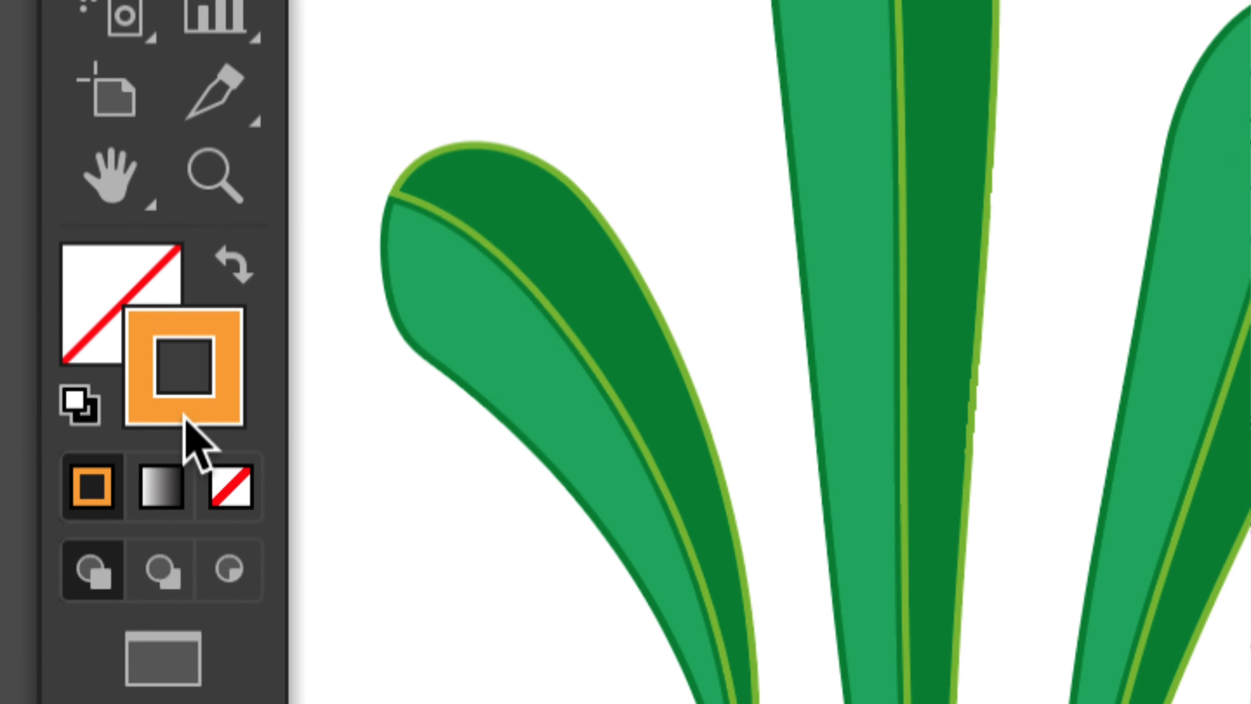
drag(466, 503, 473, 252)
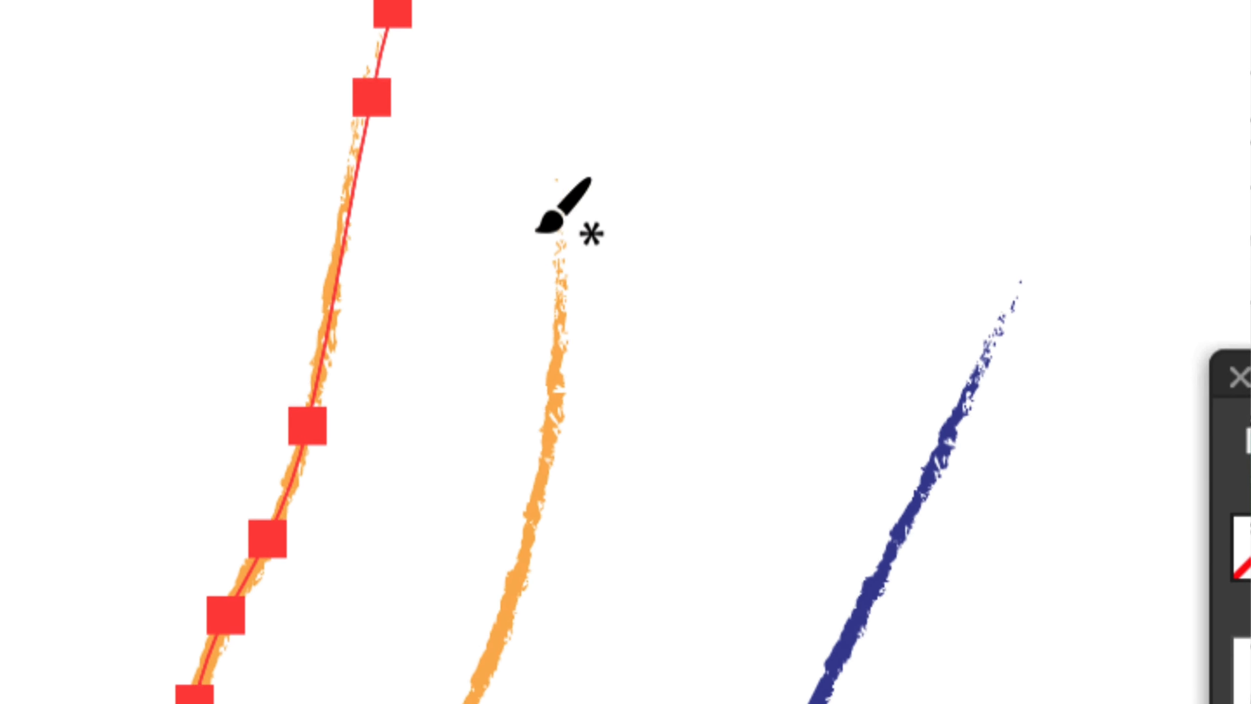
drag(571, 133, 1250, 0)
drag(874, 296, 1108, 179)
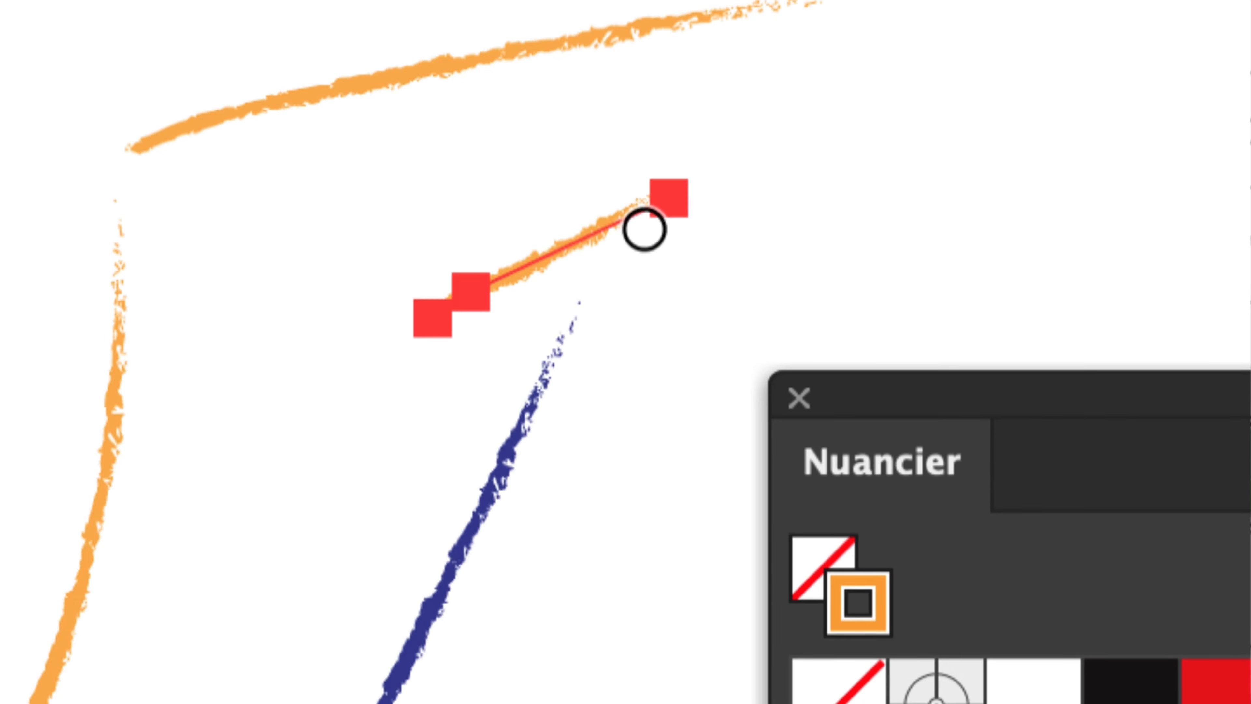
- Select all the orange, blue and magenta charcoal strokes and show the stroke settings beside the artwork
scroll(644, 229, down, 8)
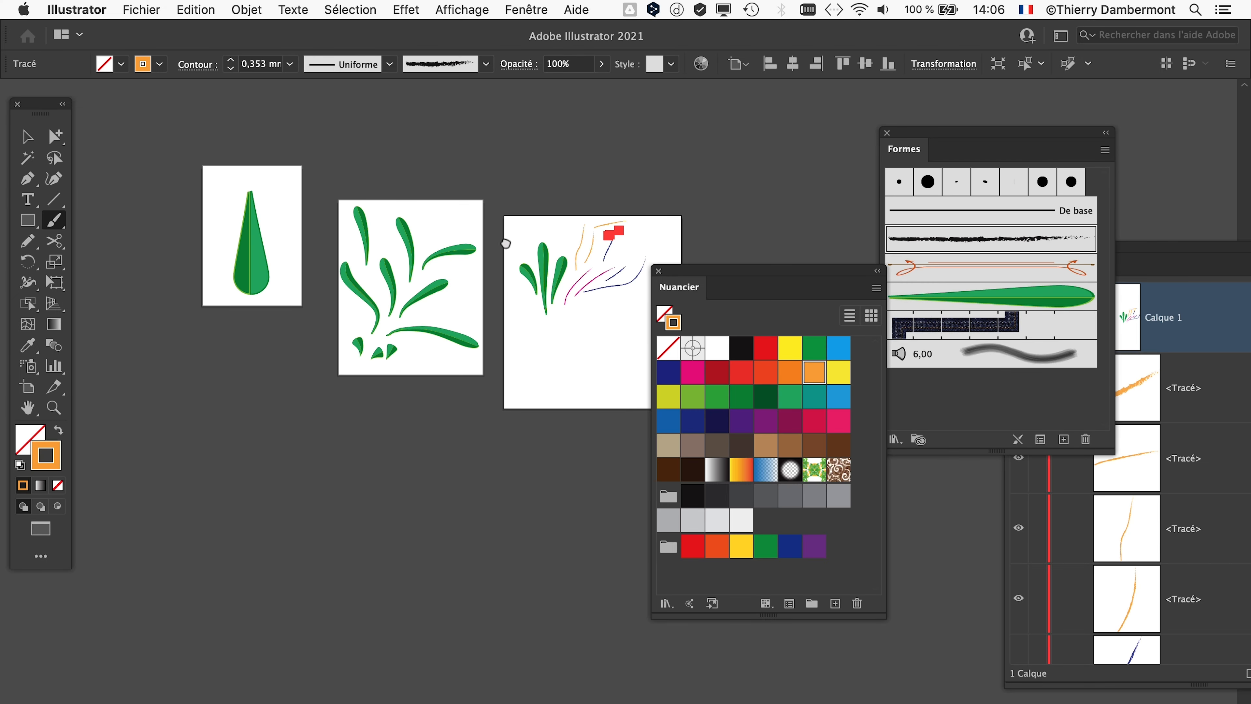
scroll(506, 243, up, 6)
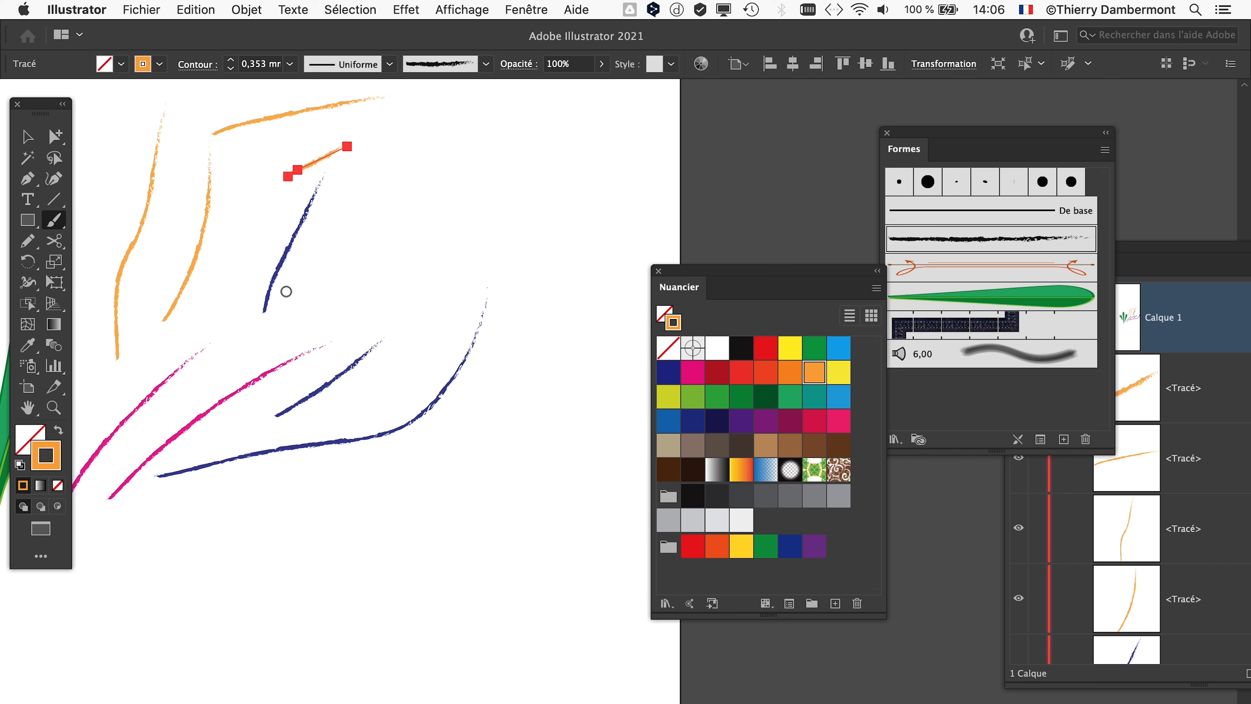
scroll(286, 289, down, 2)
click(27, 140)
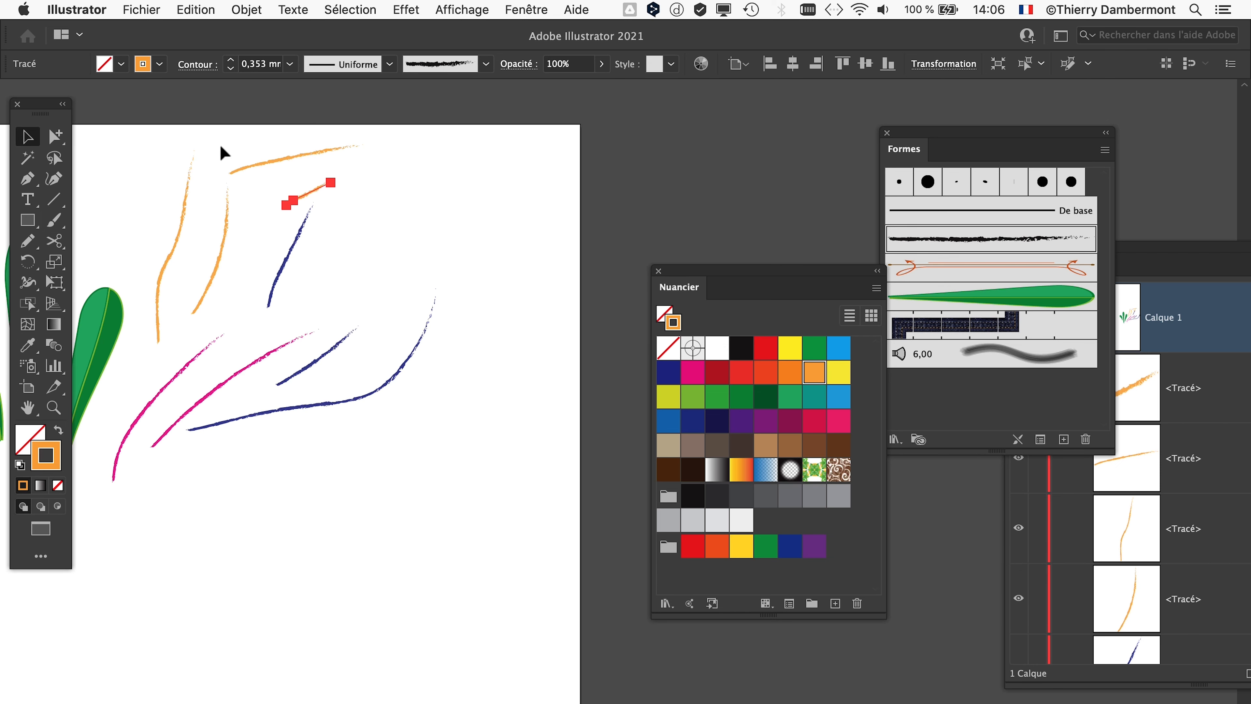
drag(166, 141, 391, 475)
click(526, 9)
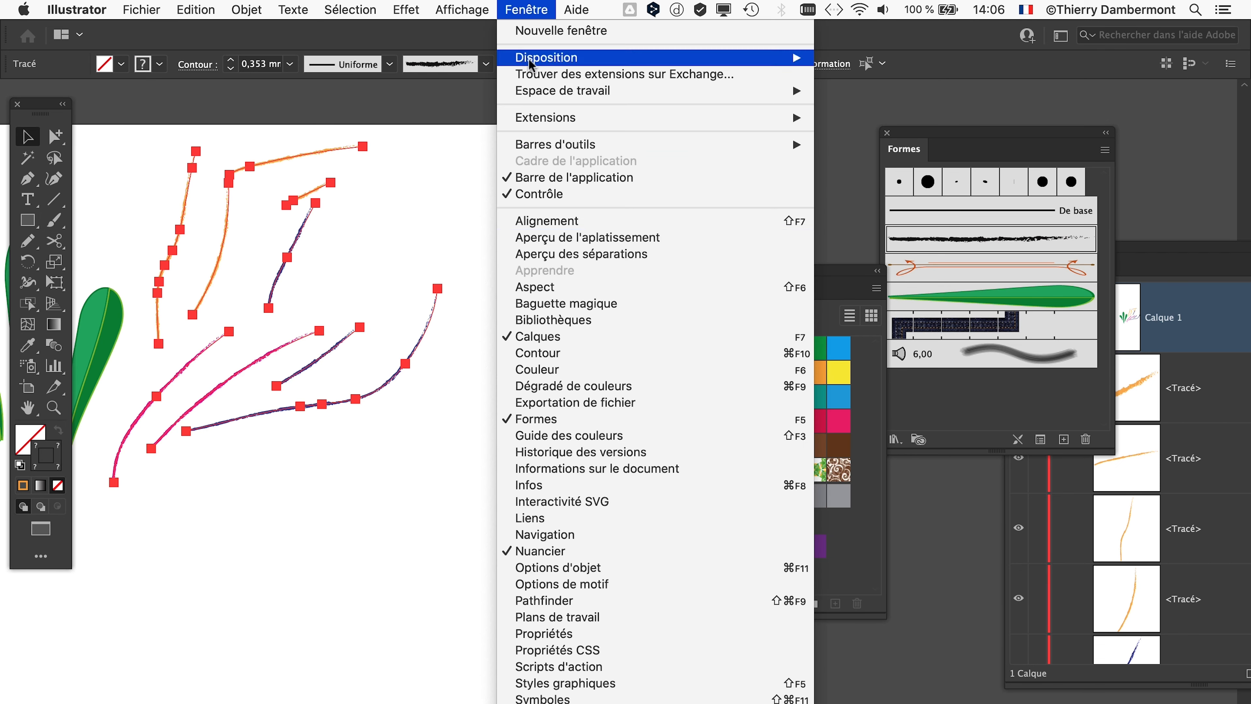
click(606, 353)
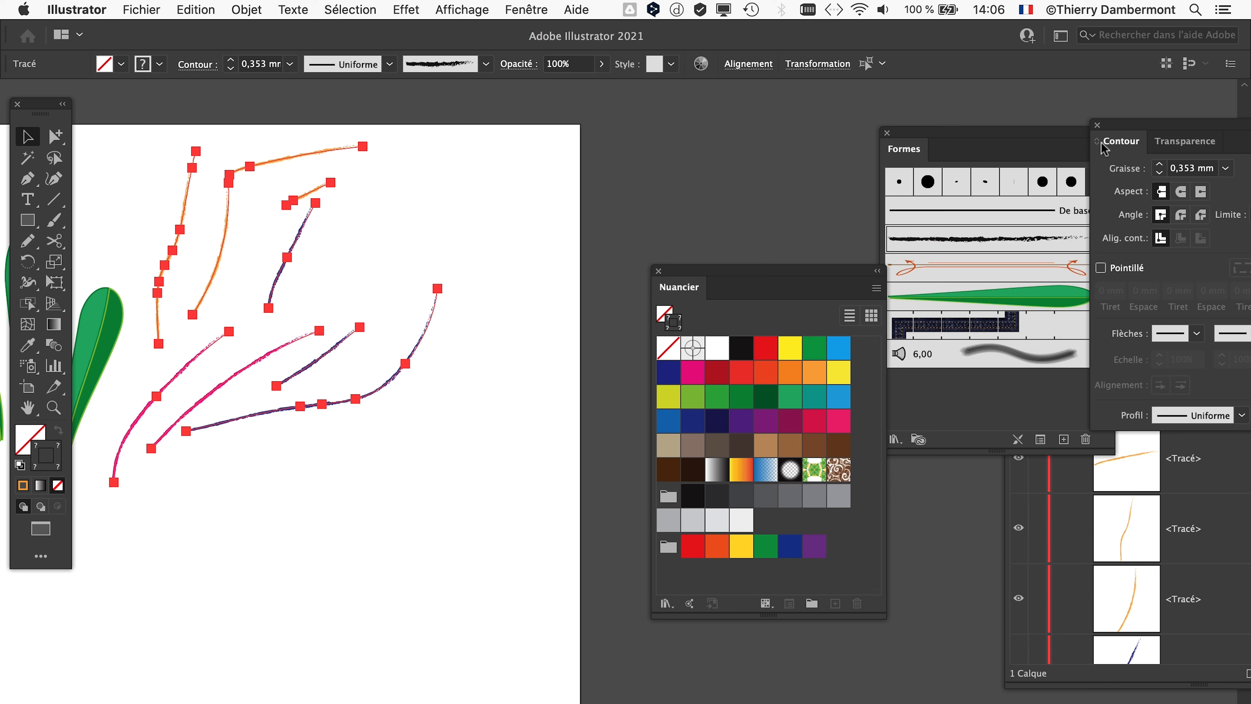
drag(1115, 132, 523, 170)
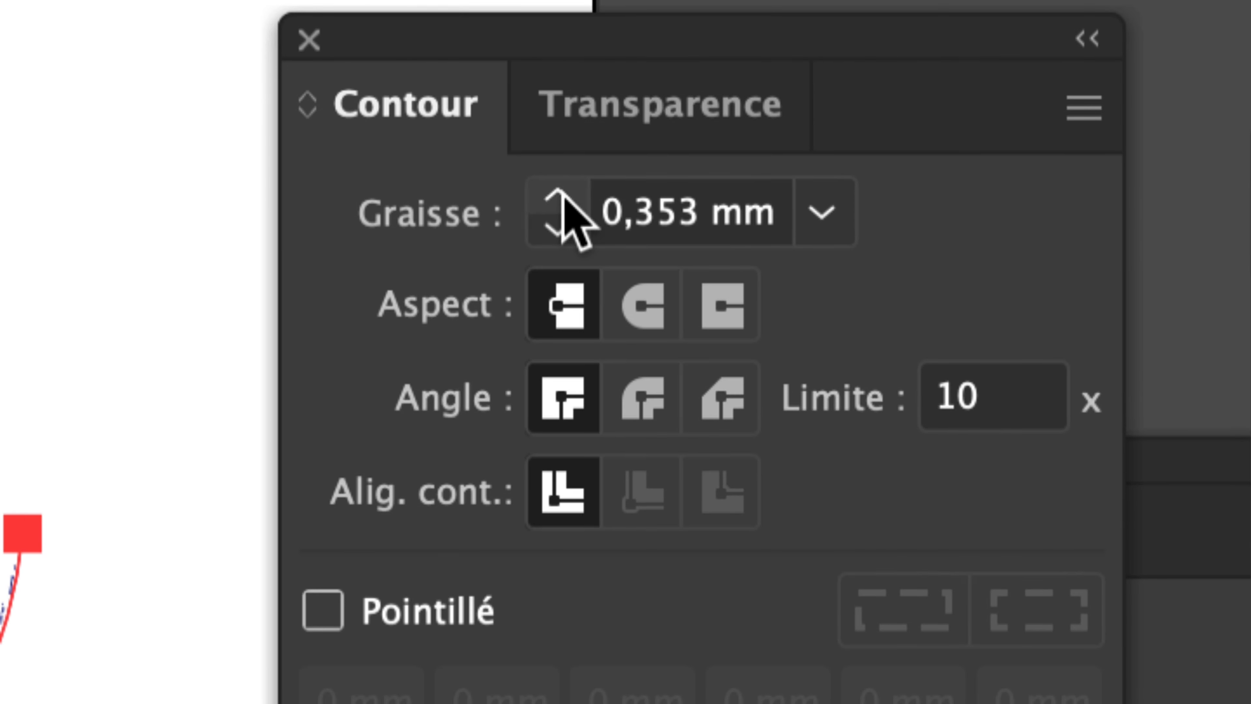
- Try weights of 2 mm and 3 mm on the selected charcoal strokes, settling on a weight of 1 mm
click(696, 318)
click(696, 318)
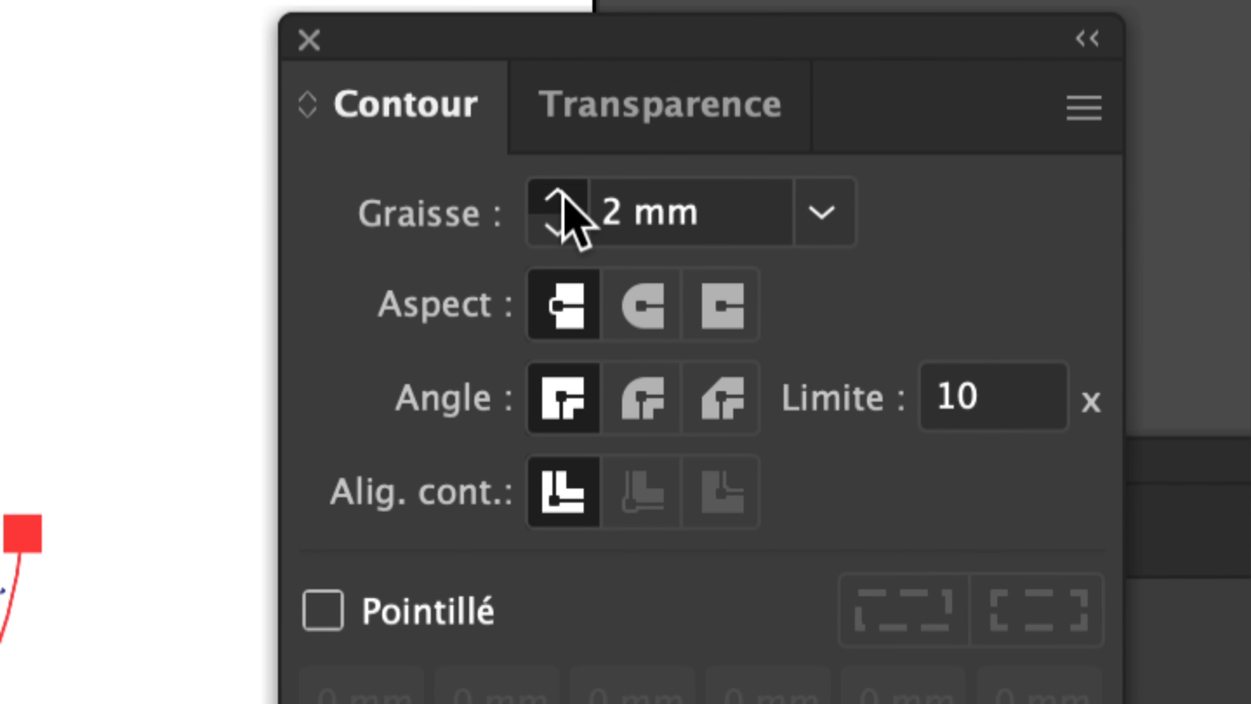
click(559, 199)
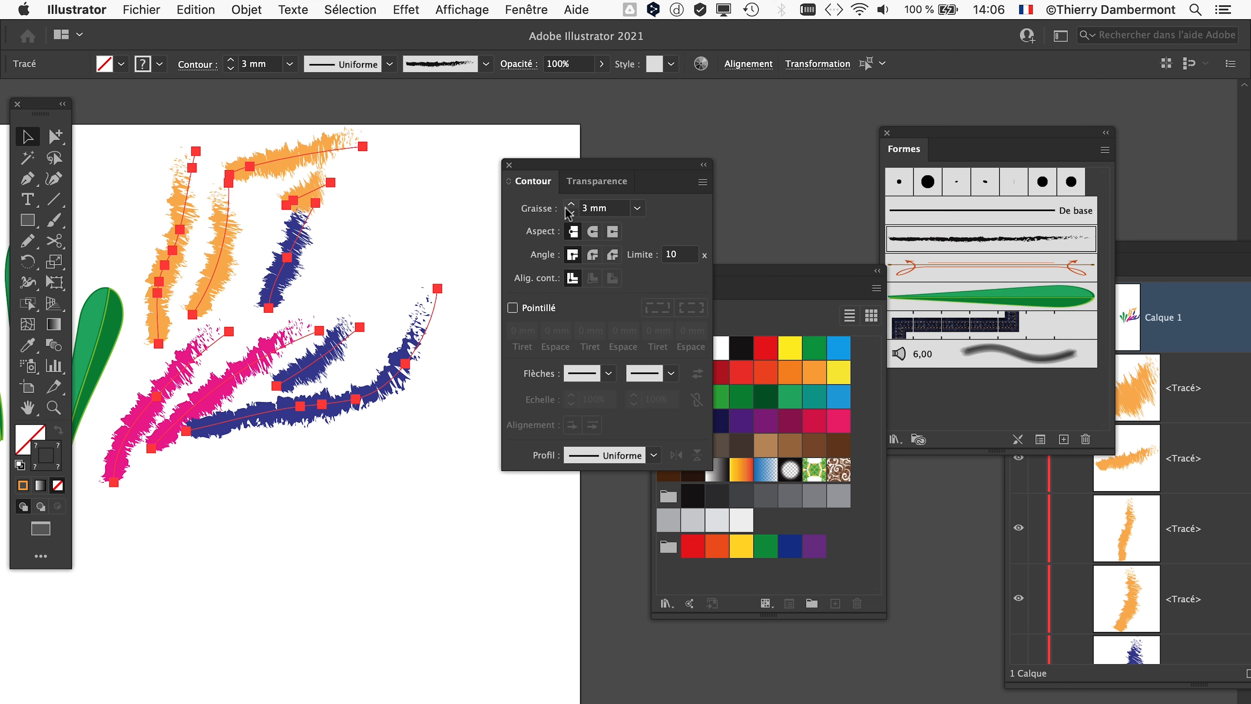
click(570, 212)
click(570, 212)
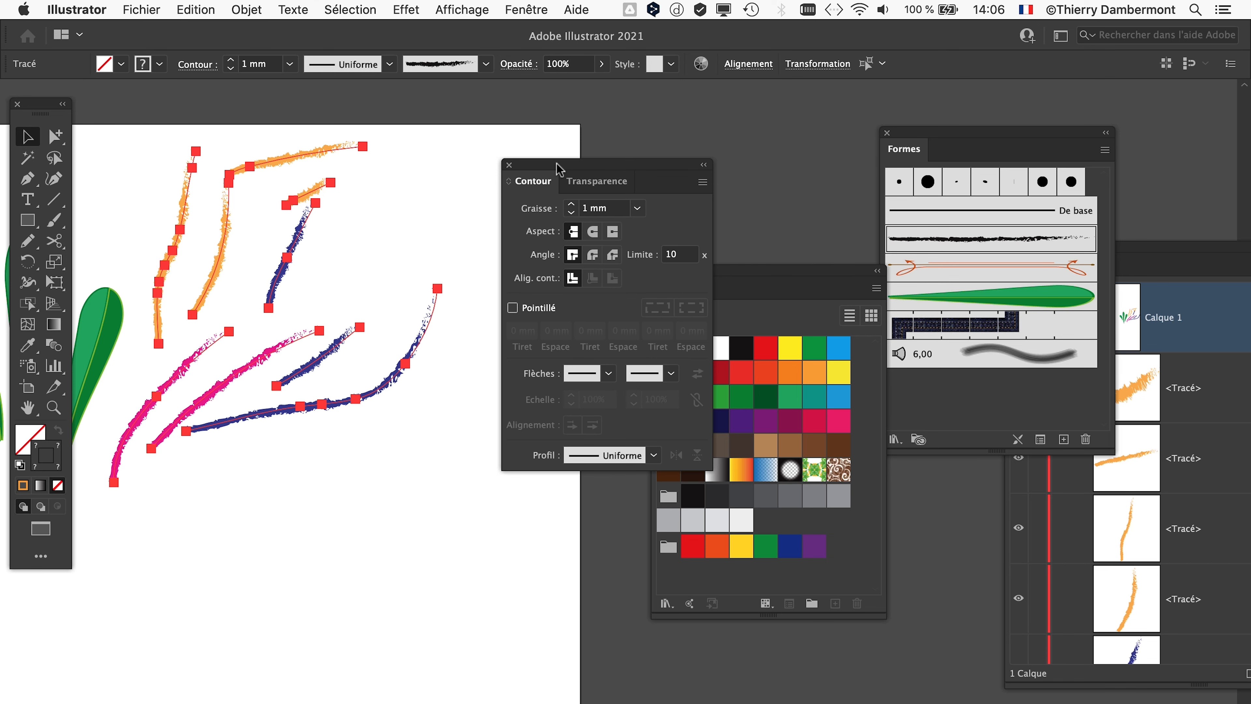
- Deselect the charcoal strokes and place the collapsed stroke panel below them
drag(559, 169, 665, 154)
click(372, 308)
mouse_move(372, 308)
mouse_down()
mouse_move(505, 372)
mouse_move(503, 309)
mouse_move(433, 282)
mouse_move(380, 306)
mouse_up()
drag(662, 148, 174, 565)
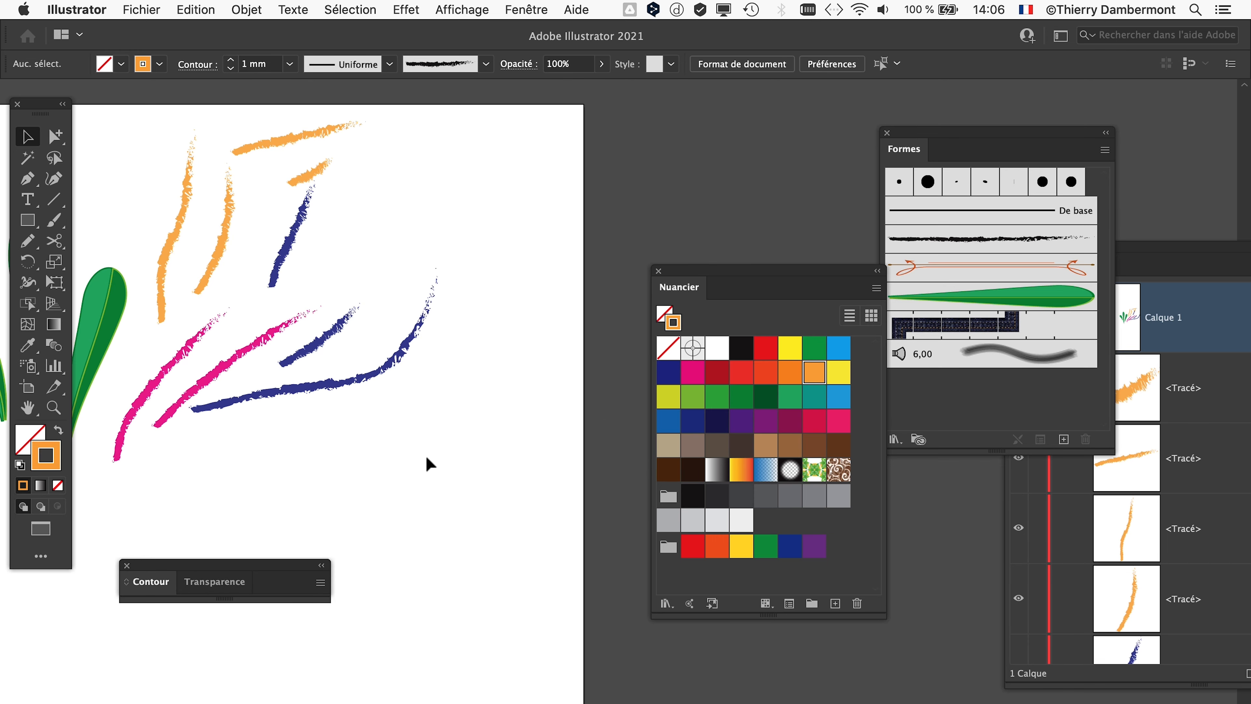
- Move the brushes panel beside the strokes and inspect the coloration options of the Anthracite – Contour progressif brush without changing them
drag(946, 138, 434, 149)
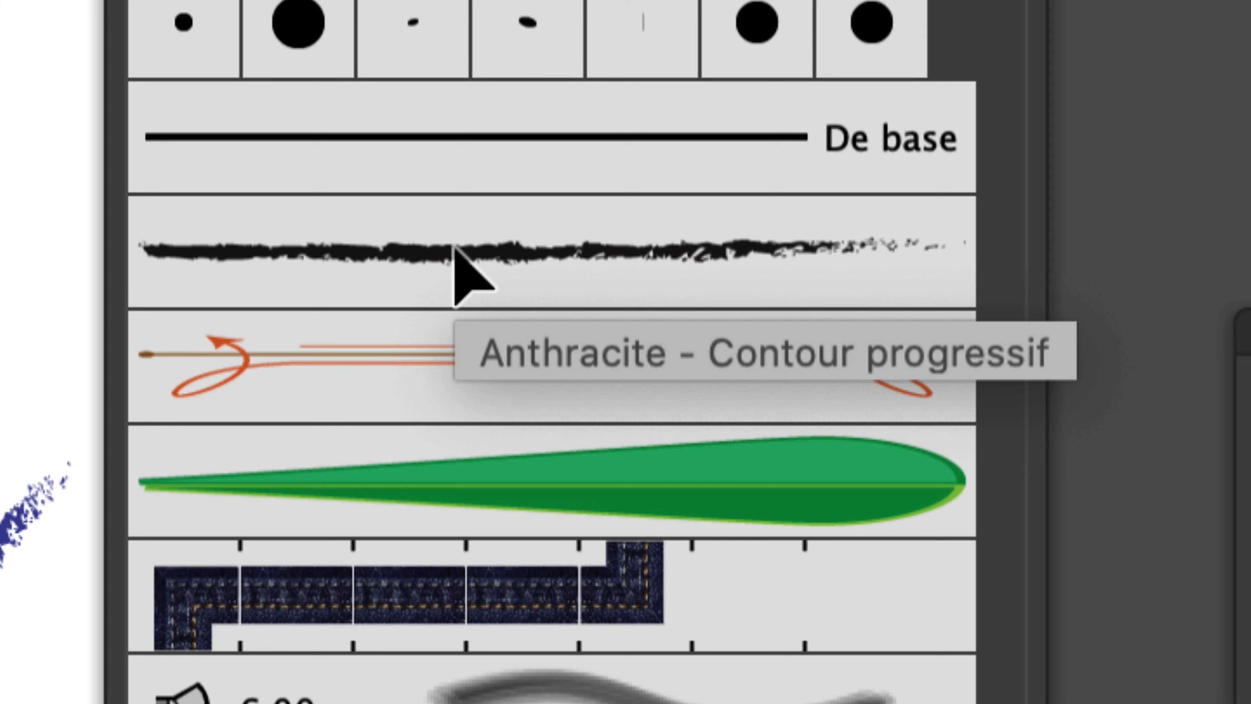
click(456, 250)
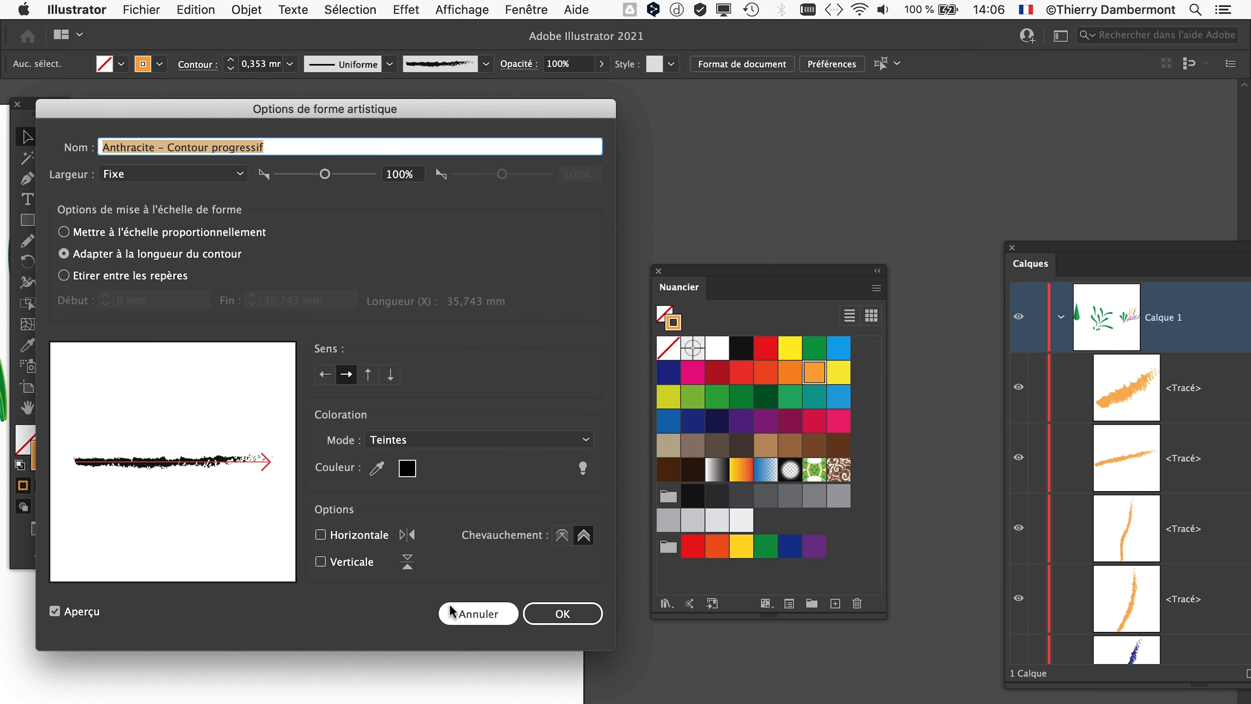
click(457, 616)
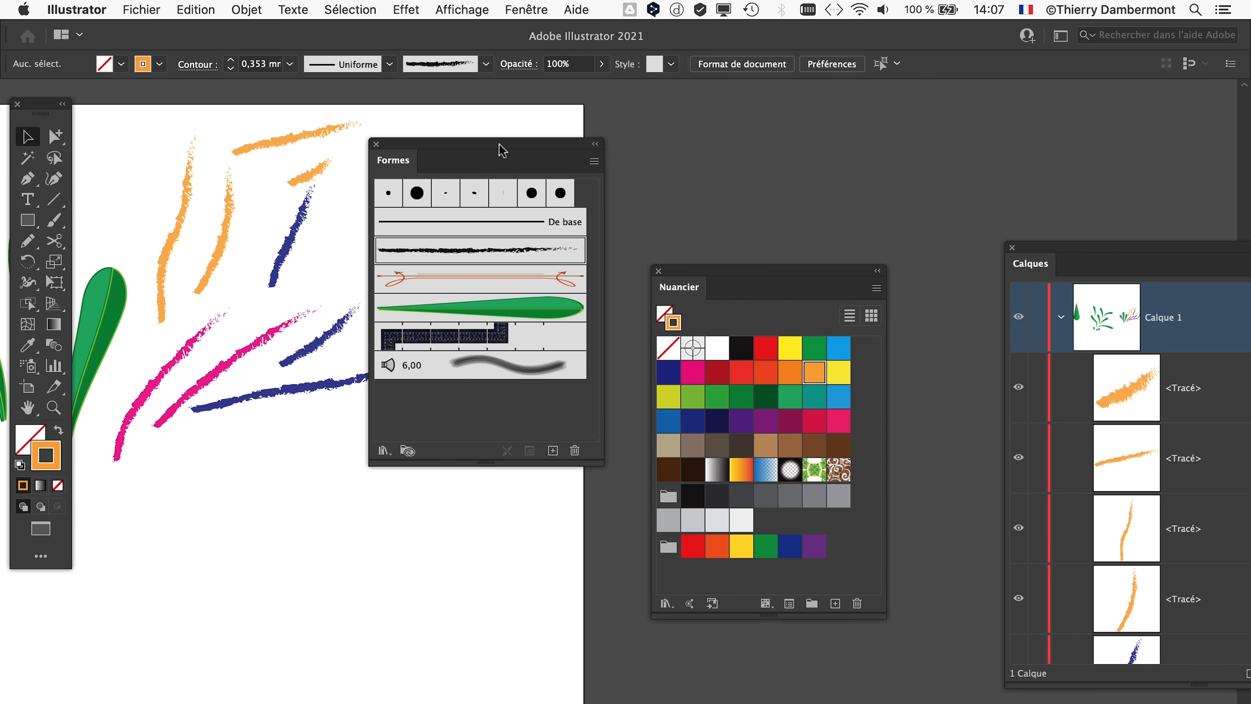
- Inspect the coloration mode choices of the green leaf brush Forme artistique 1 without changing them
drag(501, 149, 533, 134)
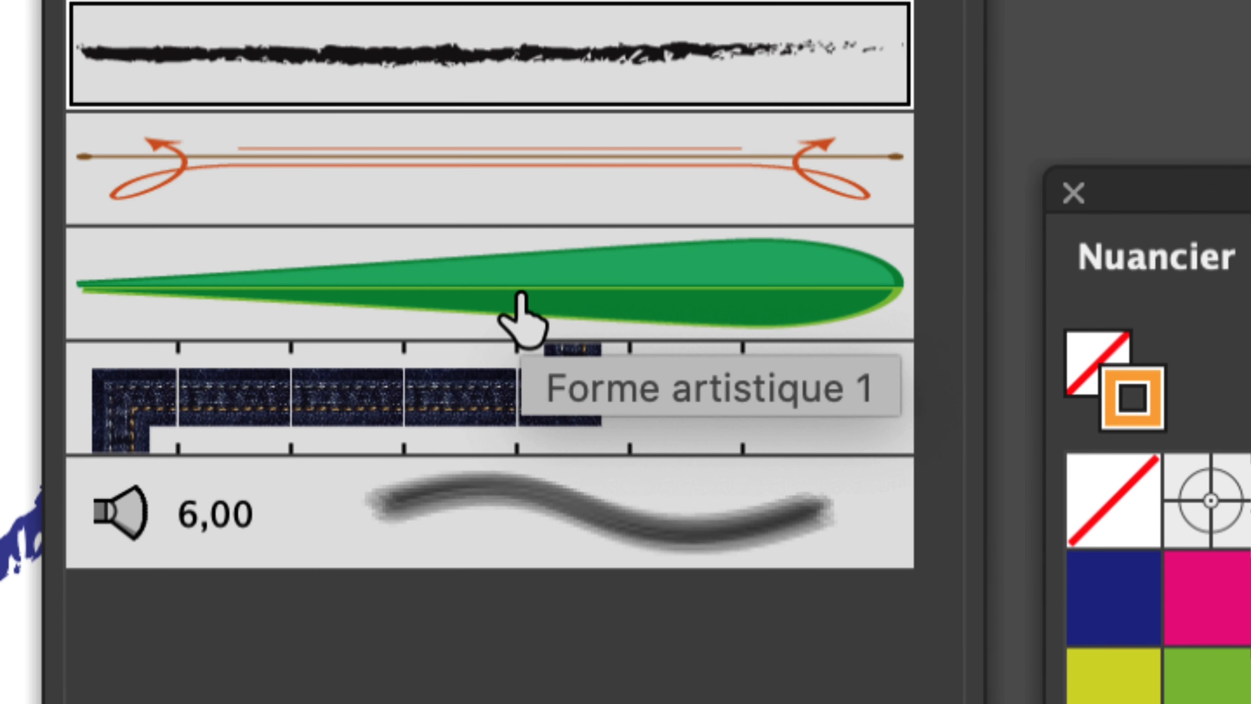
click(532, 299)
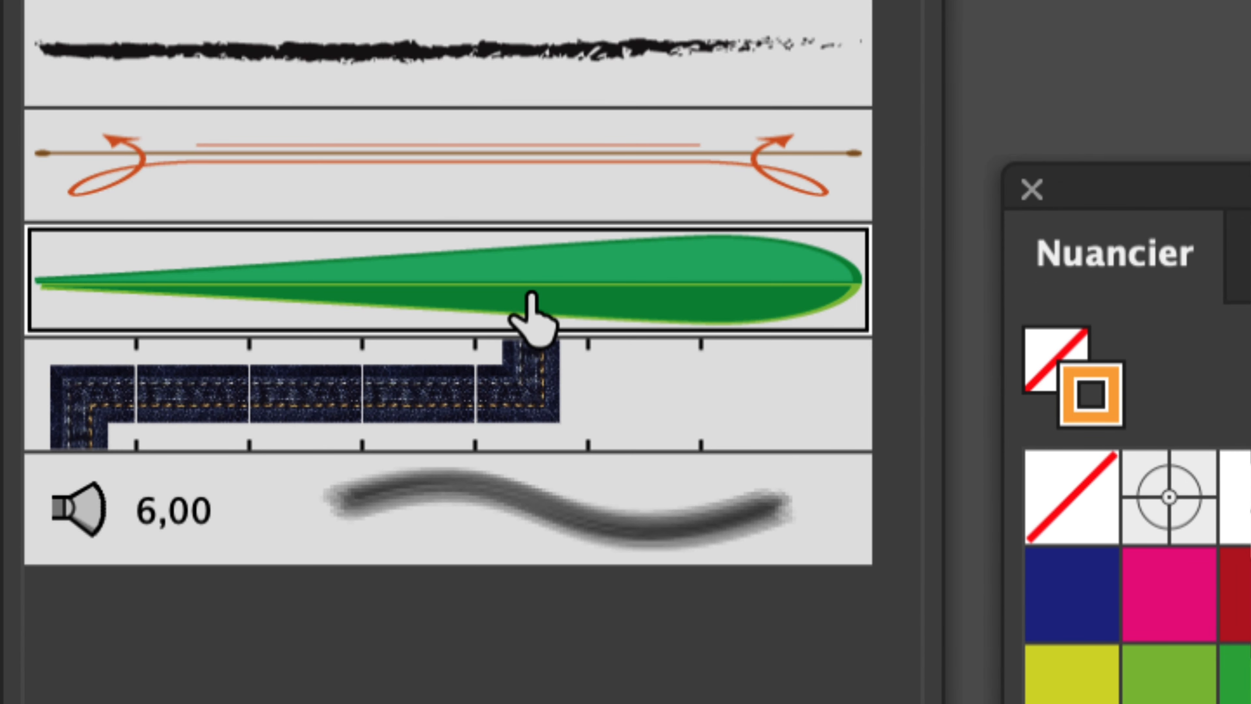
double_click(532, 299)
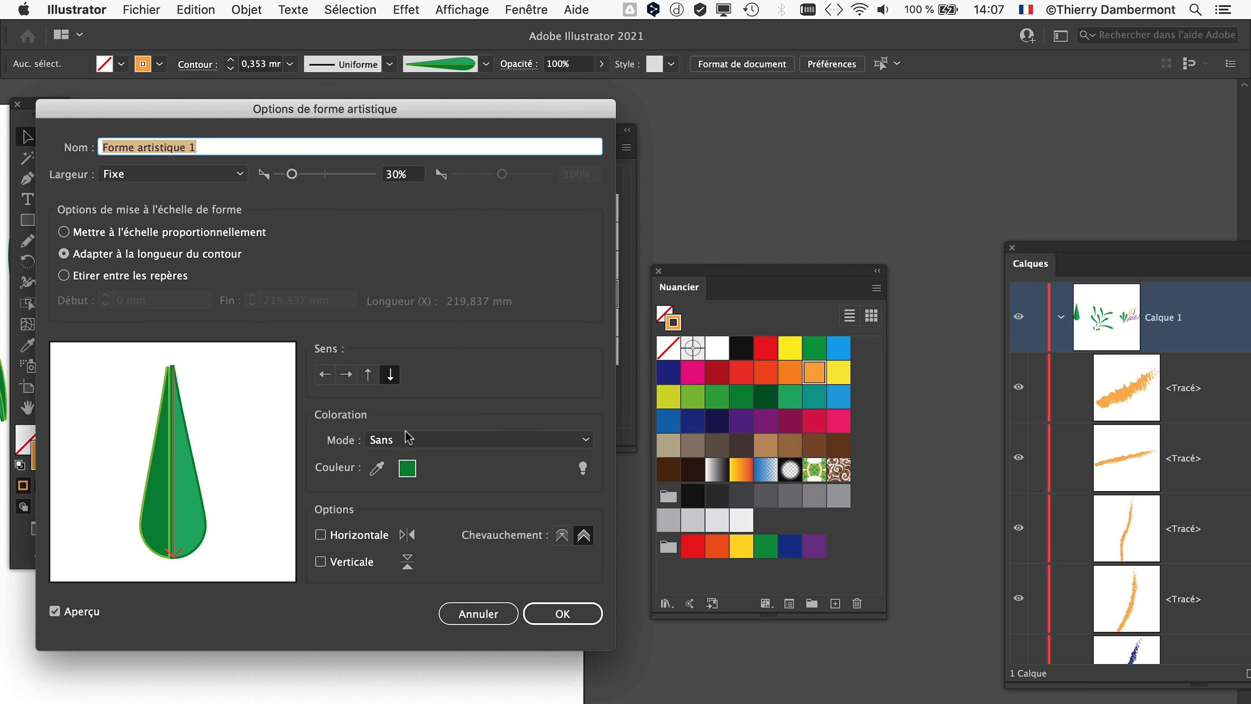
mouse_move(419, 121)
mouse_down()
mouse_move(795, 106)
mouse_move(729, 96)
mouse_up()
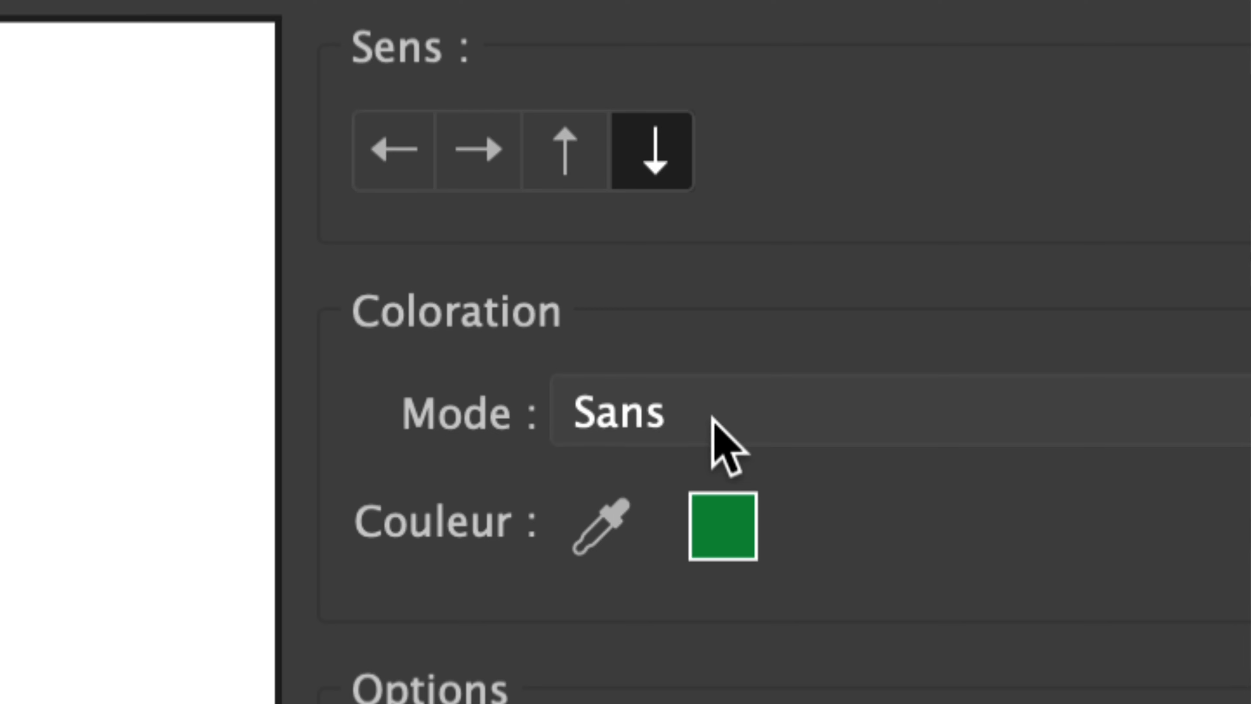
click(714, 423)
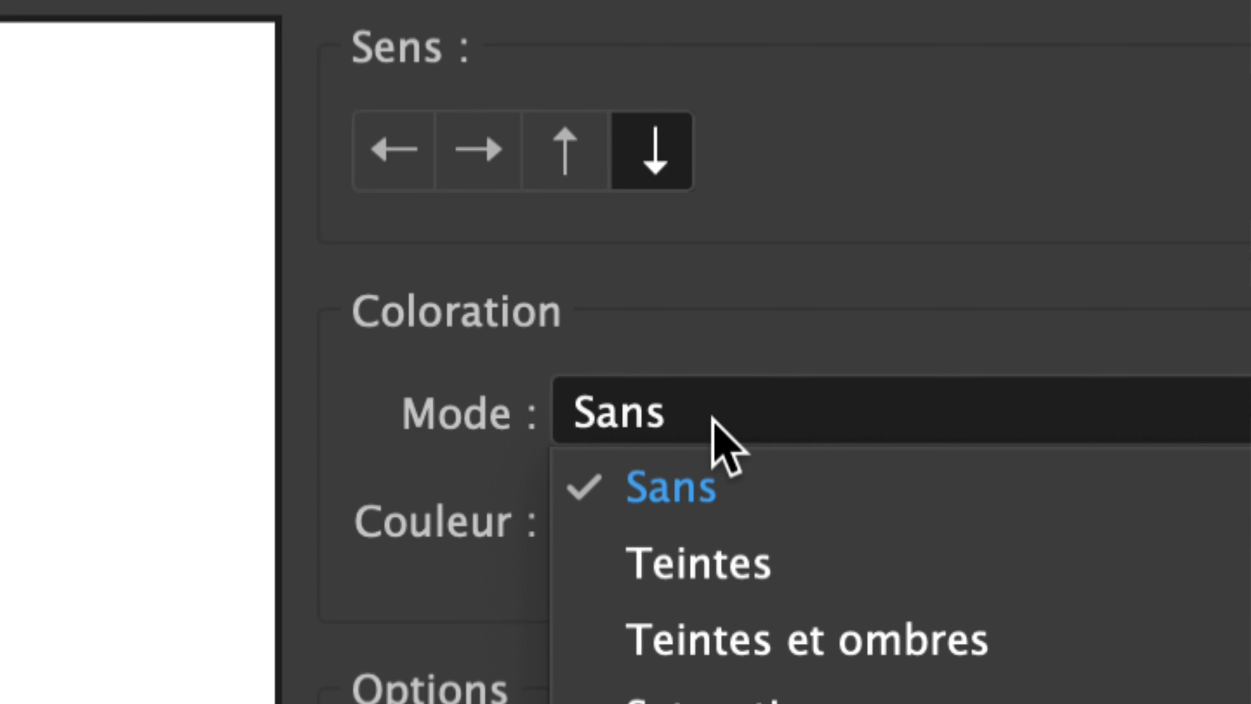
click(713, 419)
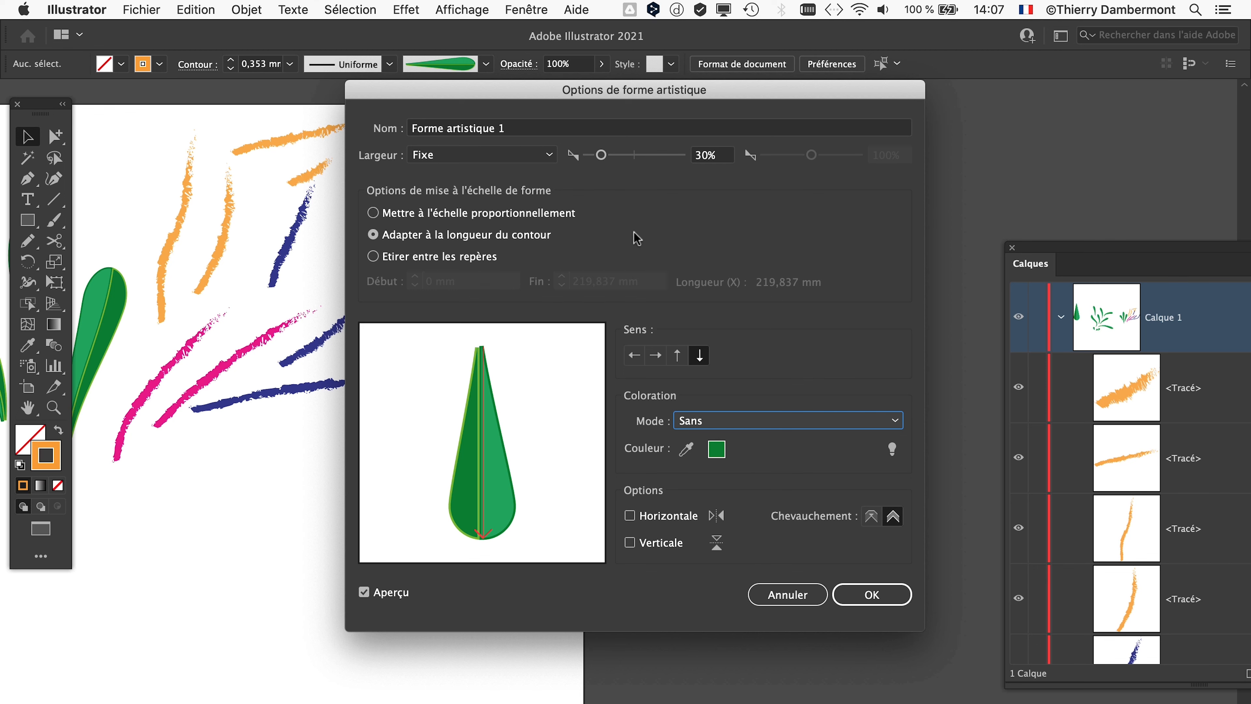
click(790, 594)
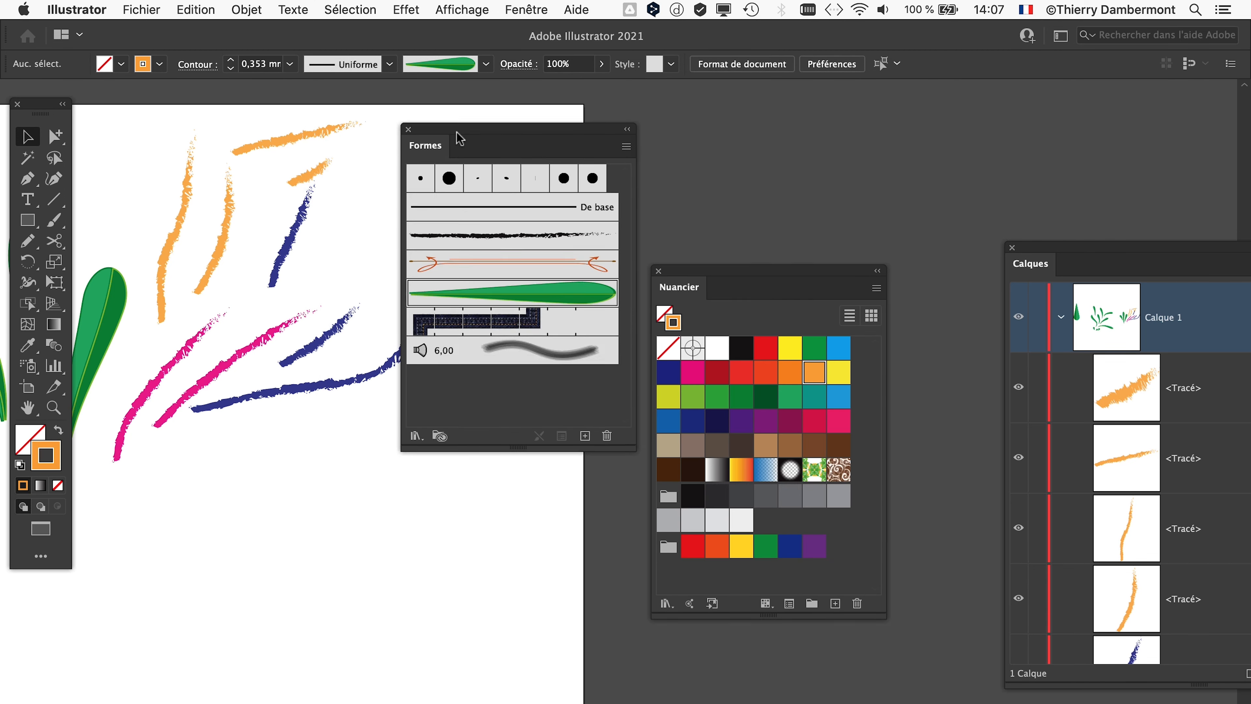
- Clear the brushes panel from the artwork and examine the painted leaves, the original two-tone leaf and the coloured charcoal strokes
drag(463, 141, 950, 104)
drag(320, 254, 764, 208)
drag(439, 223, 567, 291)
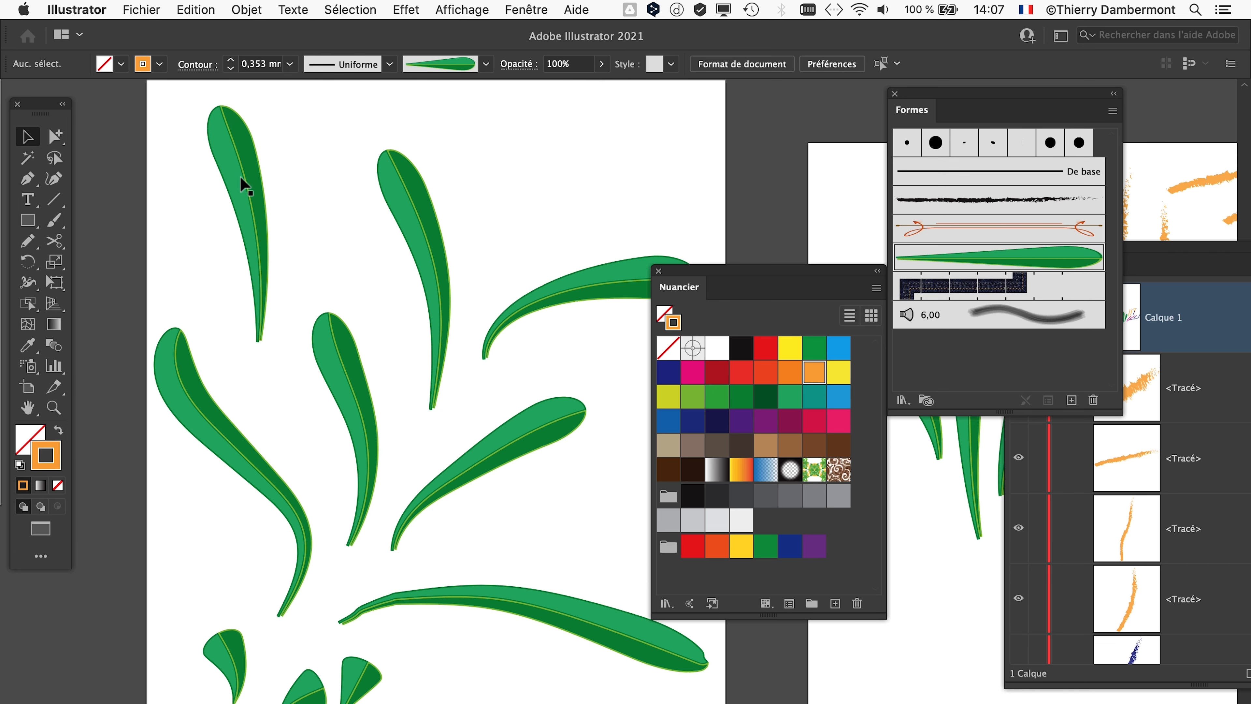
scroll(220, 224, down, 3)
drag(168, 272, 408, 326)
scroll(316, 330, up, 4)
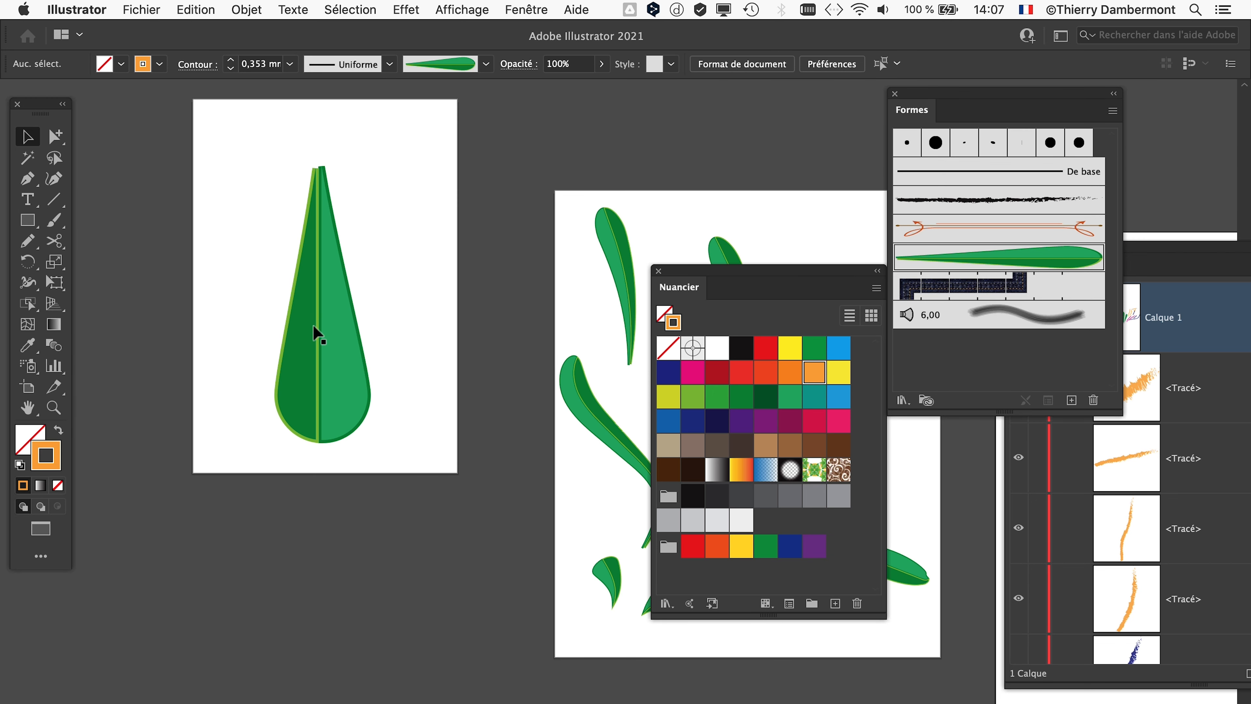
scroll(313, 323, up, 3)
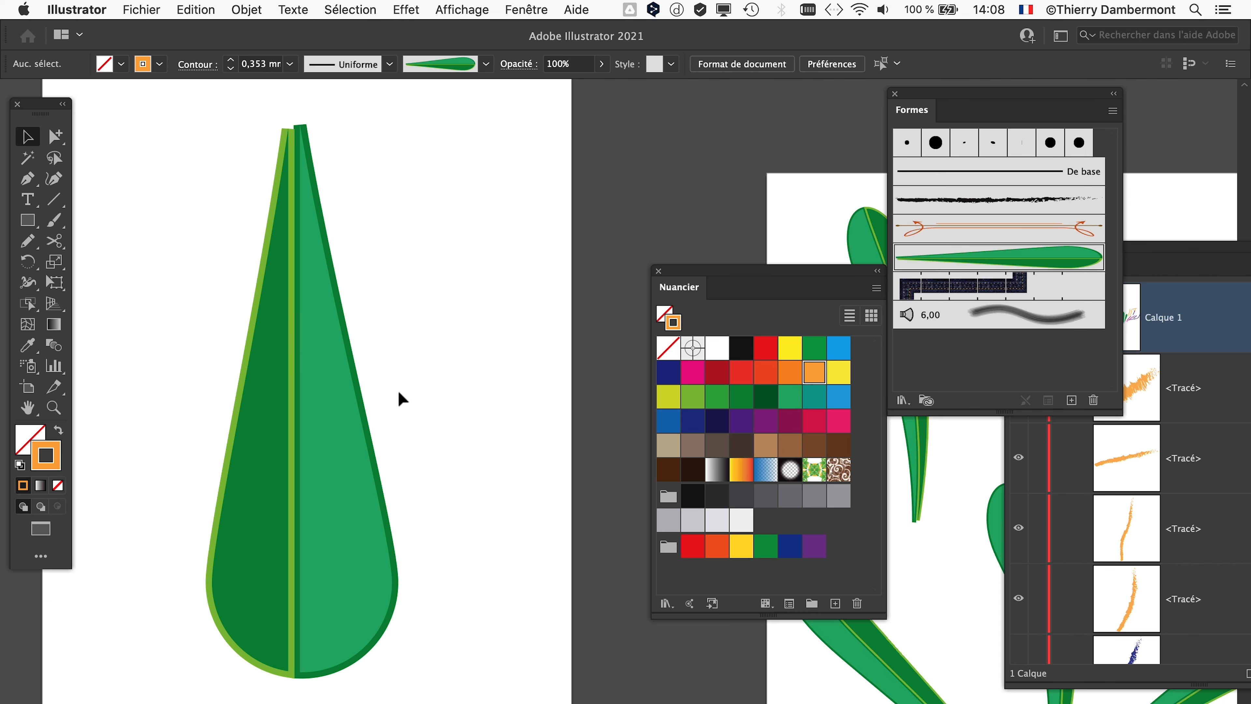
scroll(399, 392, down, 2)
scroll(595, 354, right, 15)
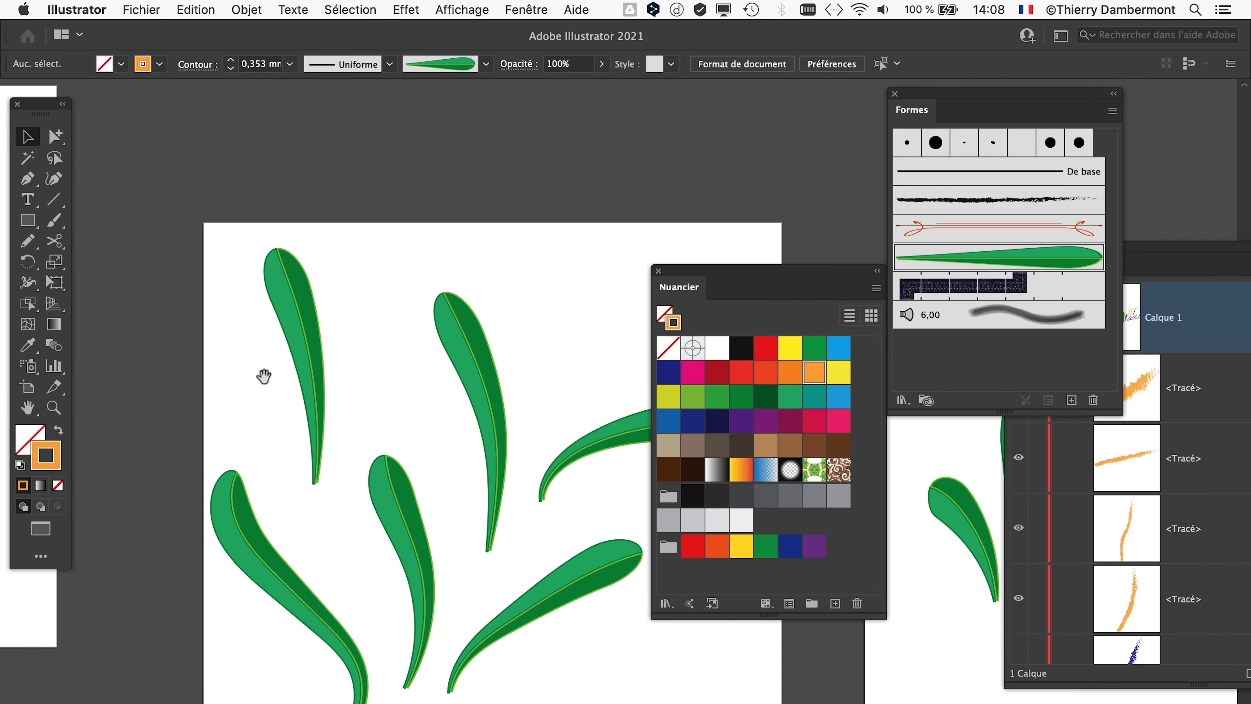
scroll(353, 415, right, 3)
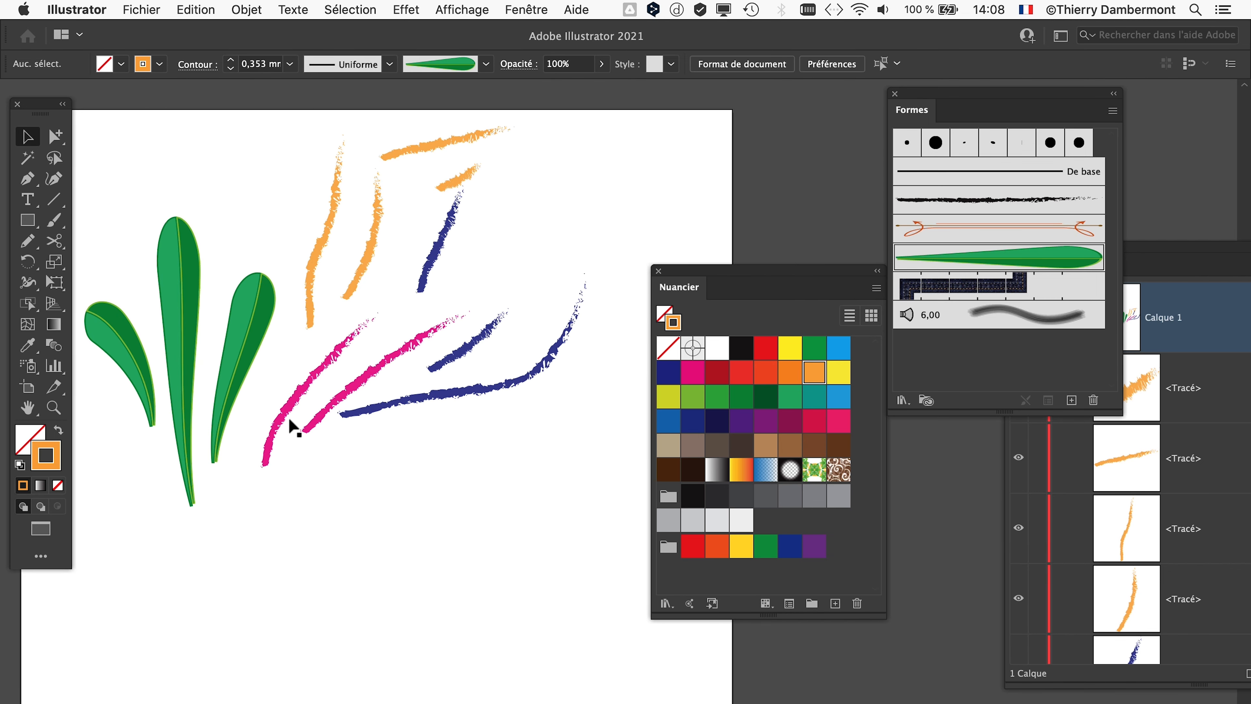
key(F7)
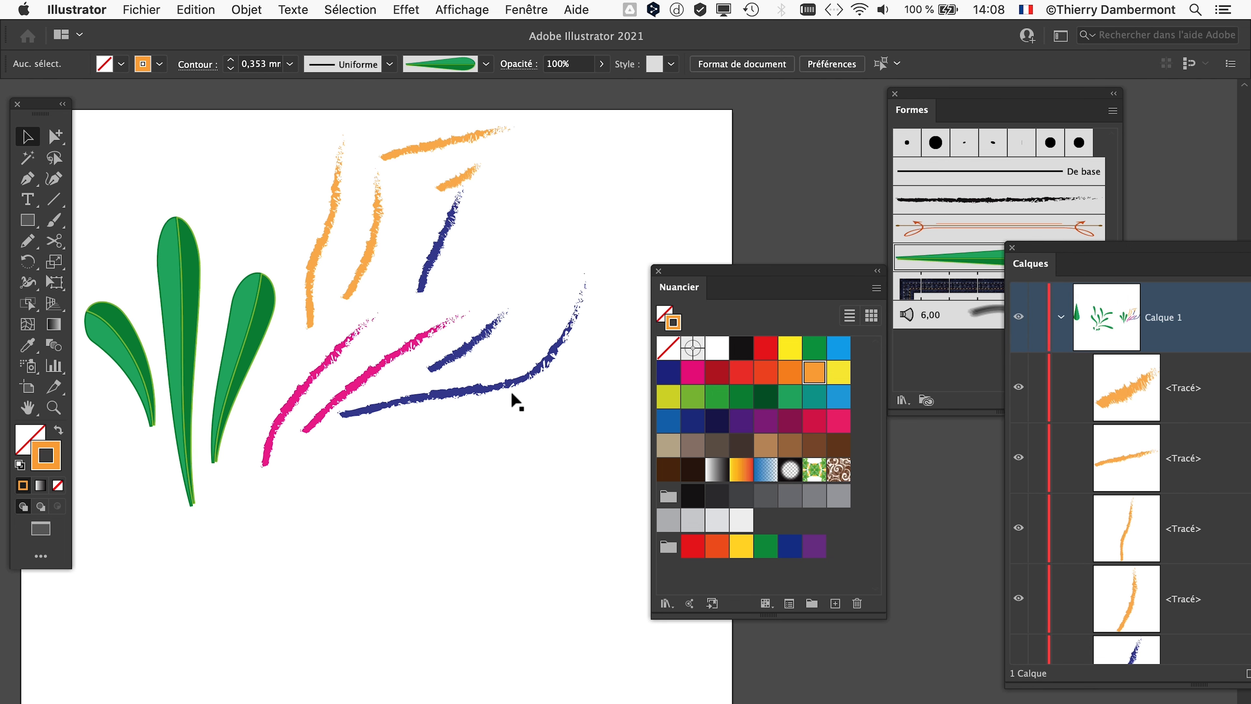
- Set the coloration mode of the green leaf brush to Teintes and apply the change to the leaves already painted
drag(975, 111, 440, 170)
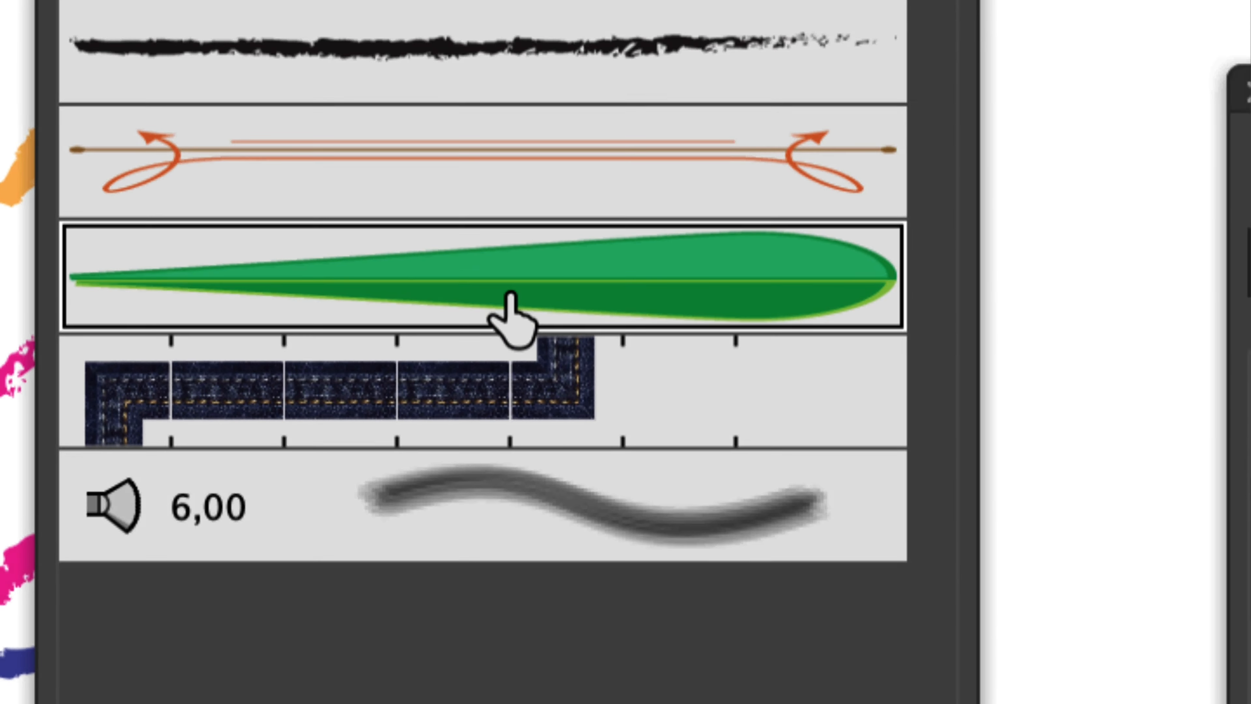
double_click(510, 295)
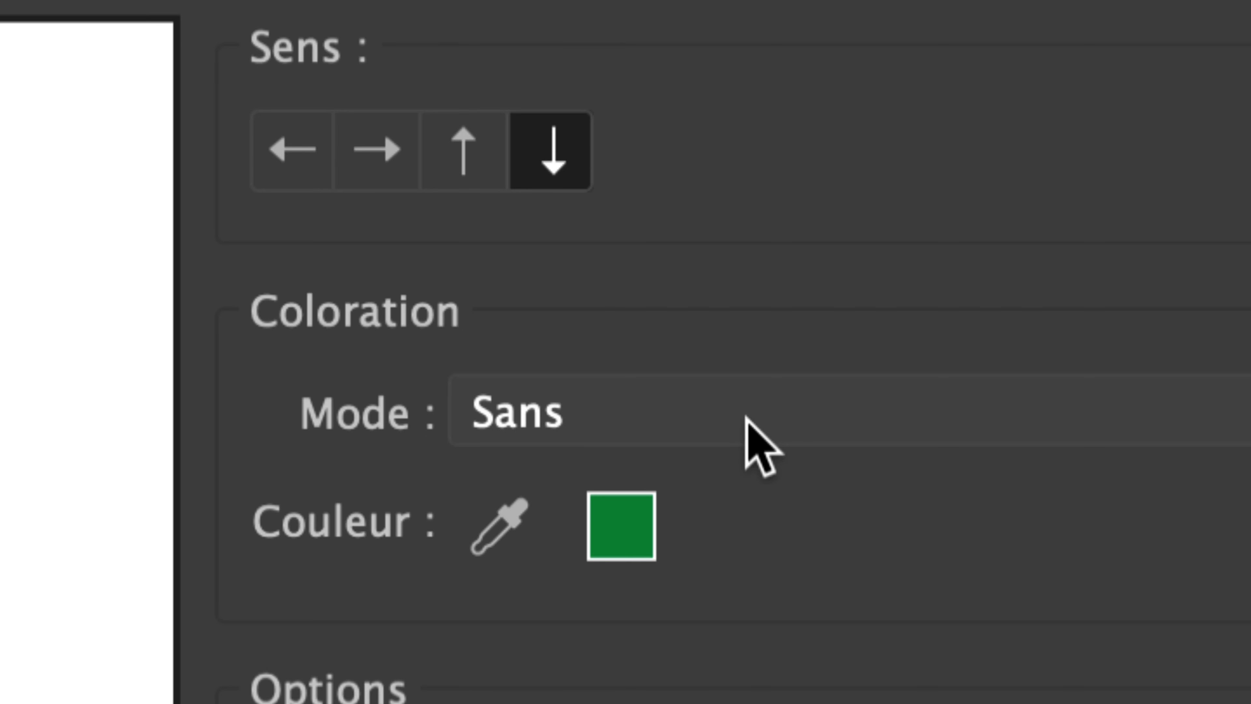
click(749, 427)
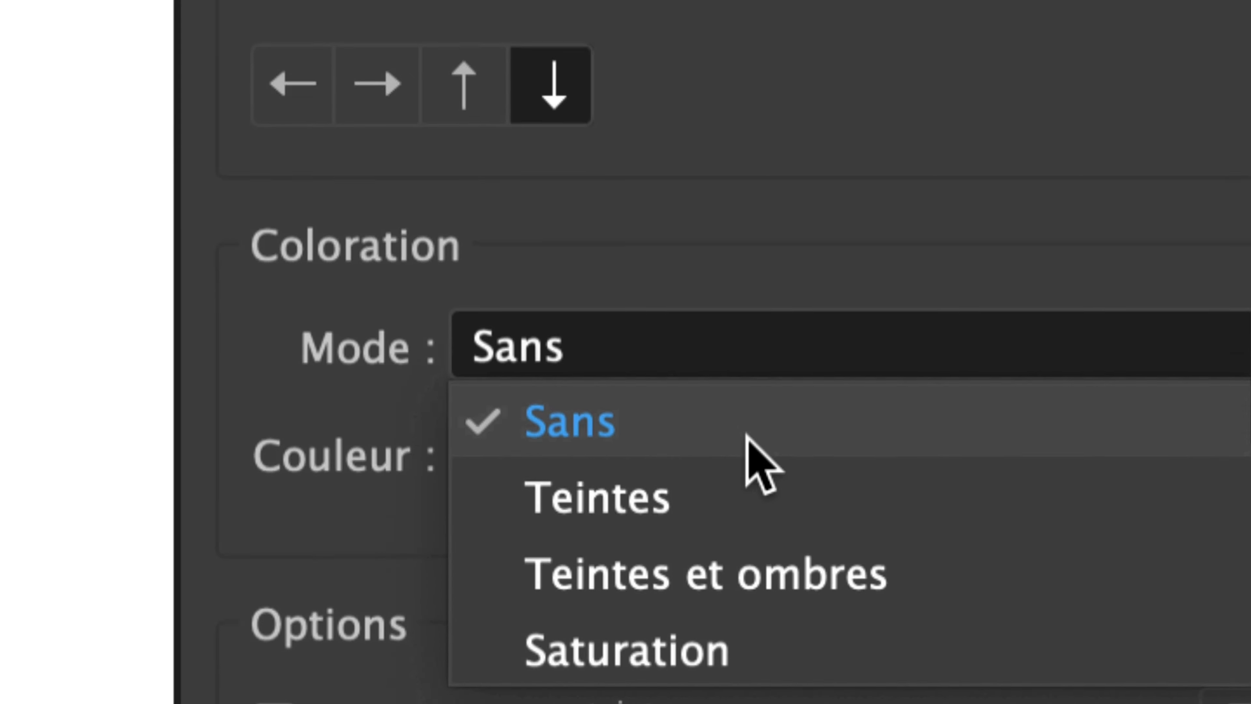
click(751, 451)
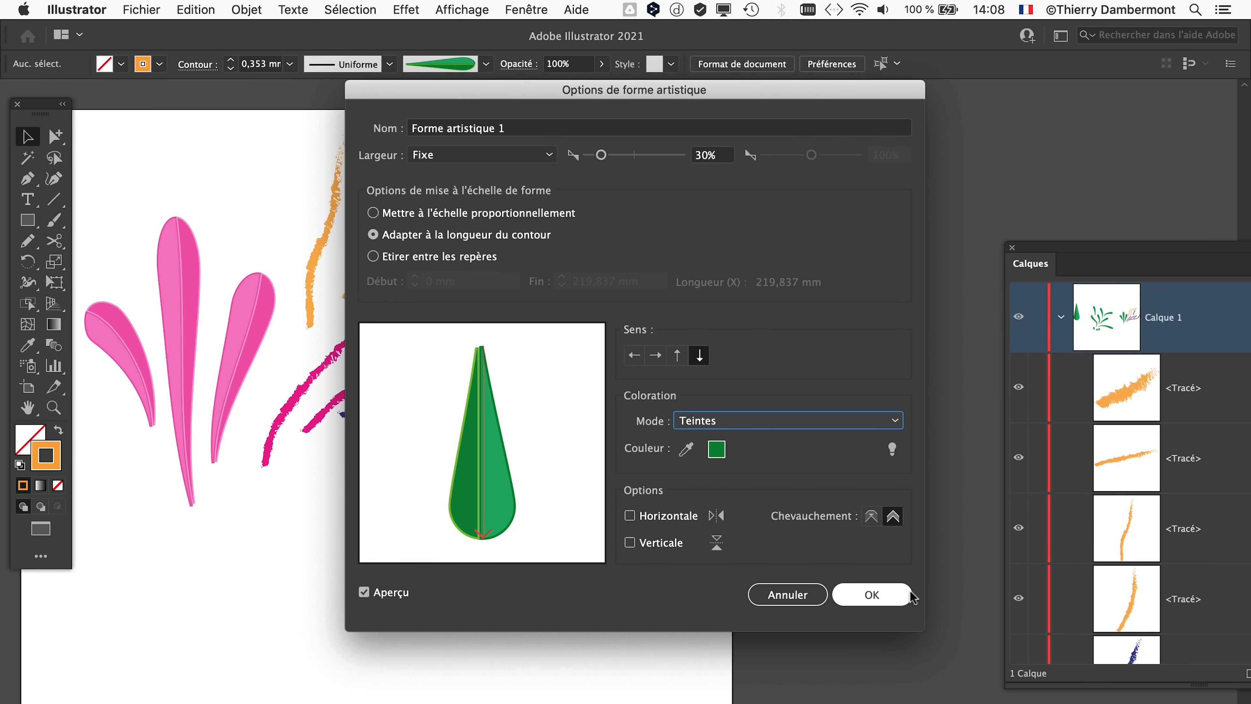
click(906, 596)
click(514, 393)
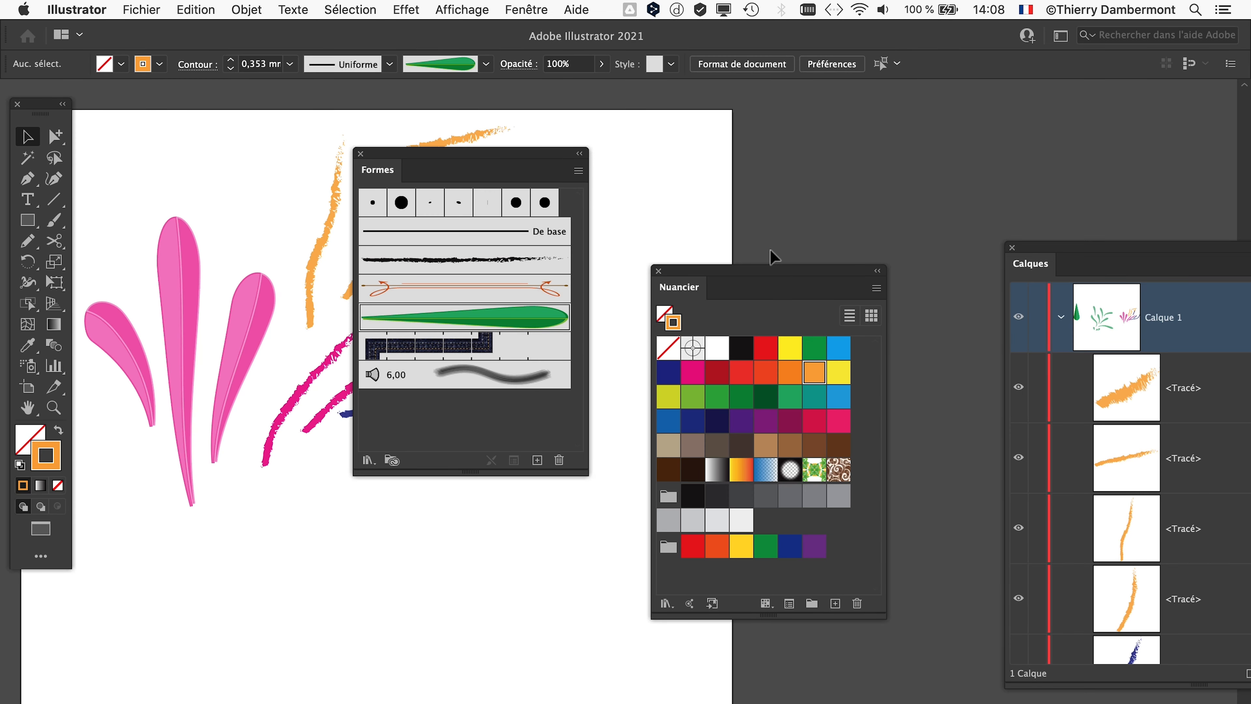
- Choose Bleu CMJN as the stroke colour and paint a slanting leaf below the charcoal strokes with the Paintbrush
drag(759, 278, 858, 123)
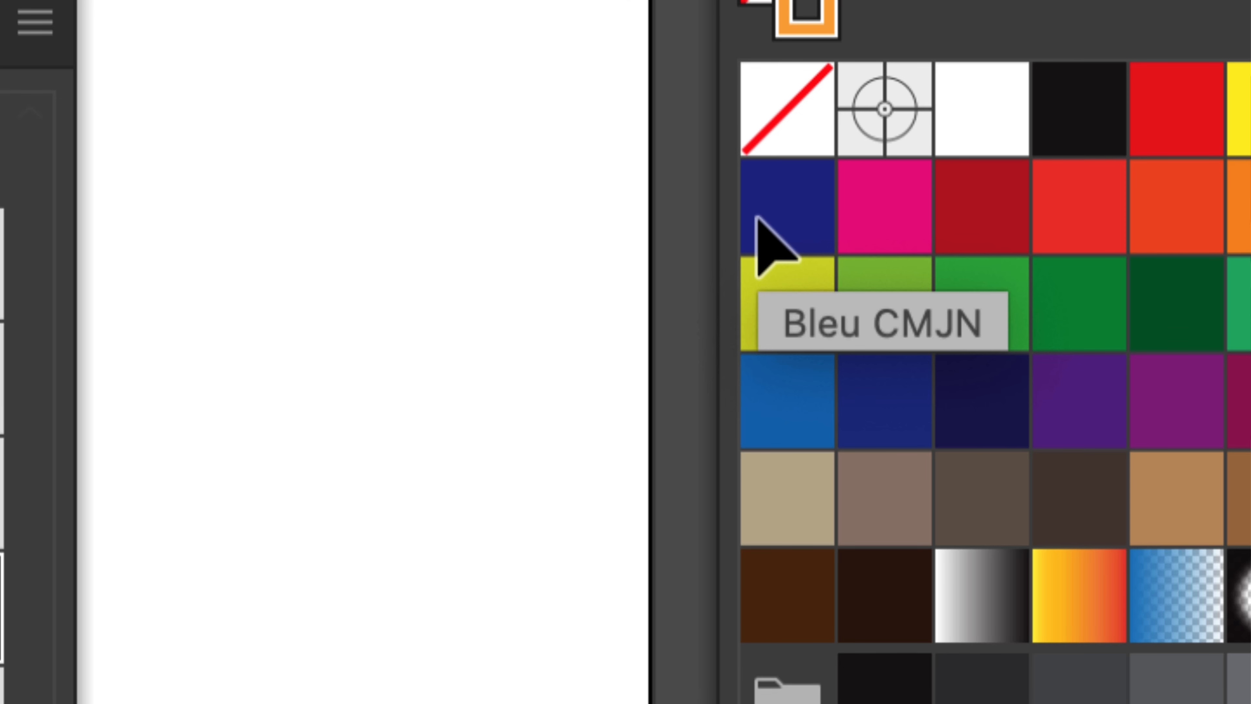
click(761, 224)
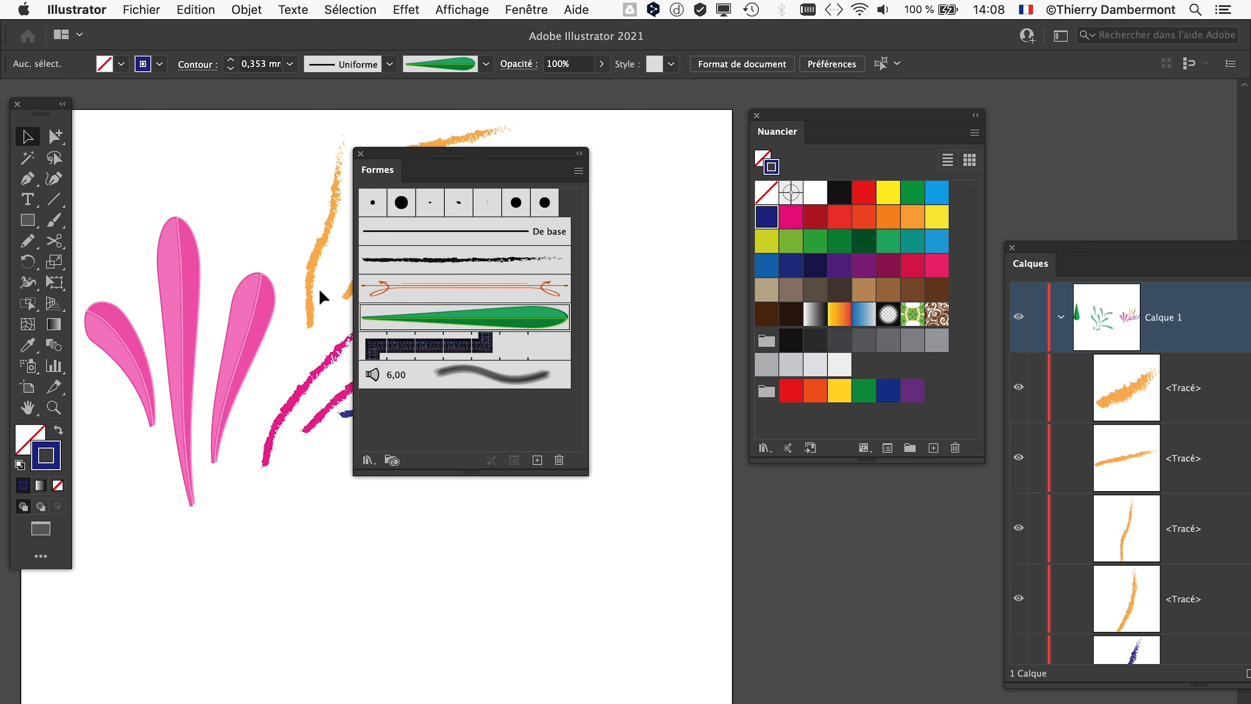
drag(415, 169, 613, 145)
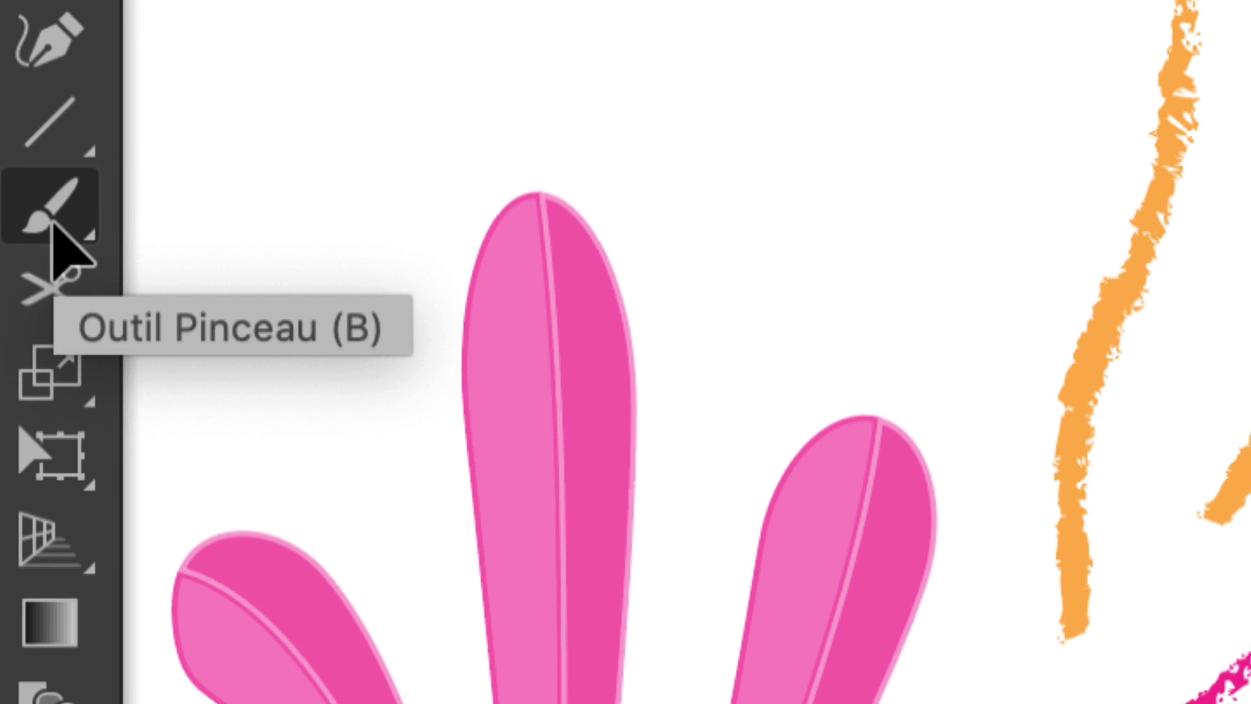
click(55, 222)
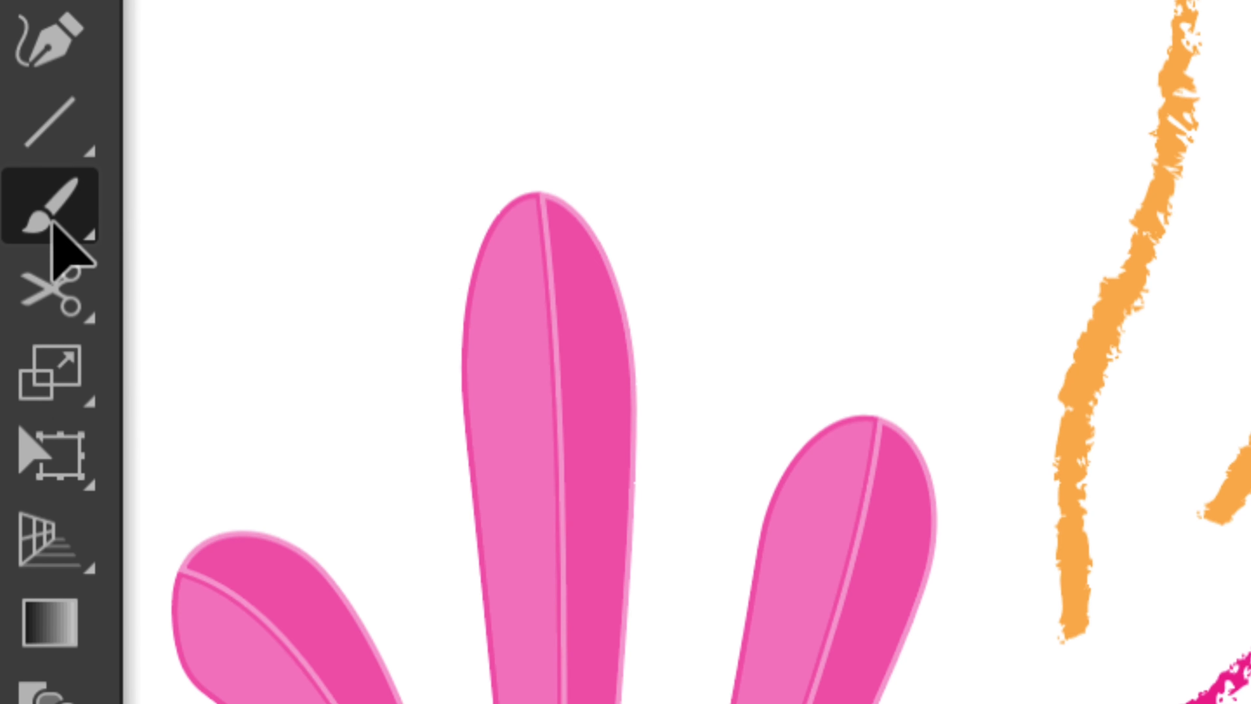
drag(239, 555, 475, 468)
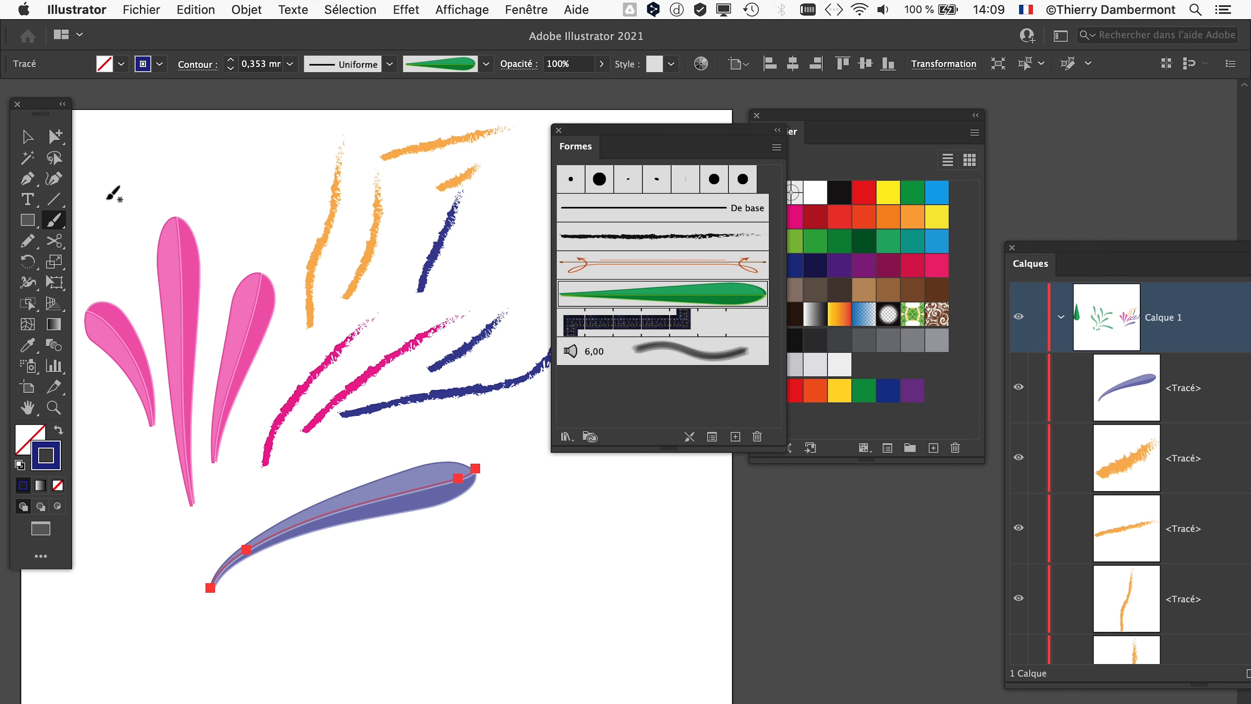
- Compare the original two-tone green leaf with the recoloured painted leaves on the other artboards
drag(50, 109, 294, 149)
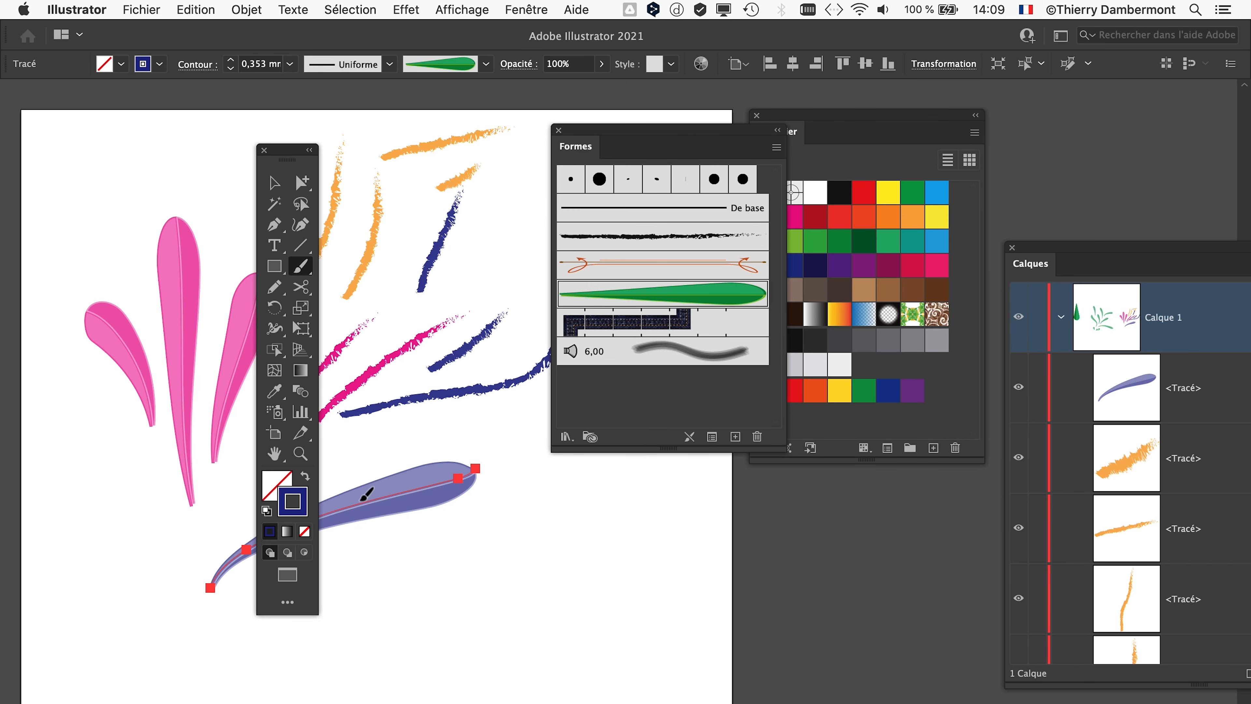
drag(269, 148, 24, 155)
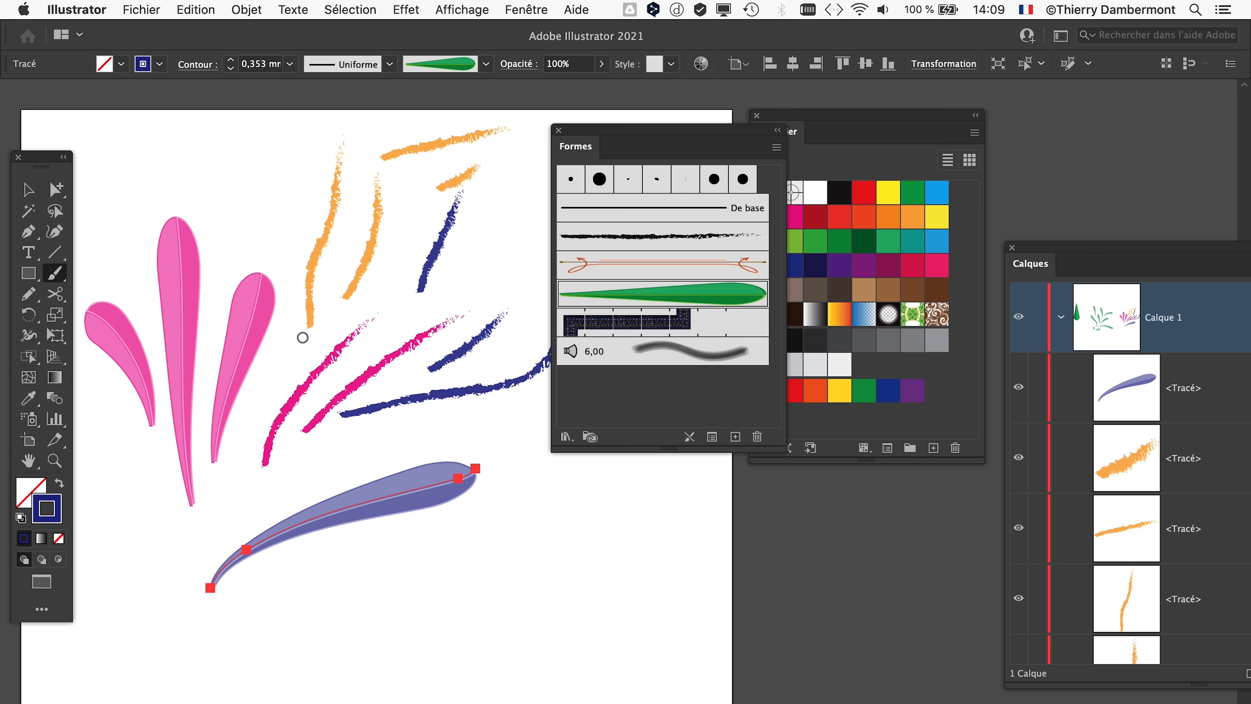
scroll(302, 338, down, 3)
scroll(256, 340, left, 15)
scroll(256, 340, up, 3)
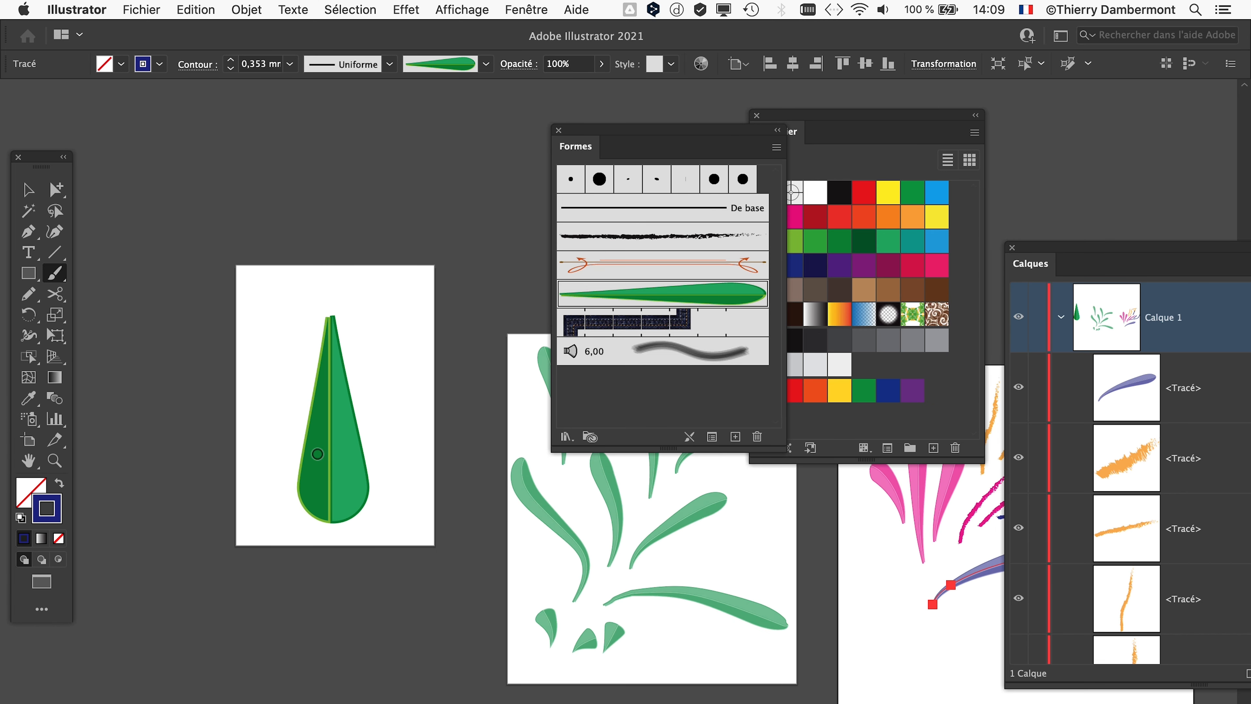
scroll(317, 453, up, 3)
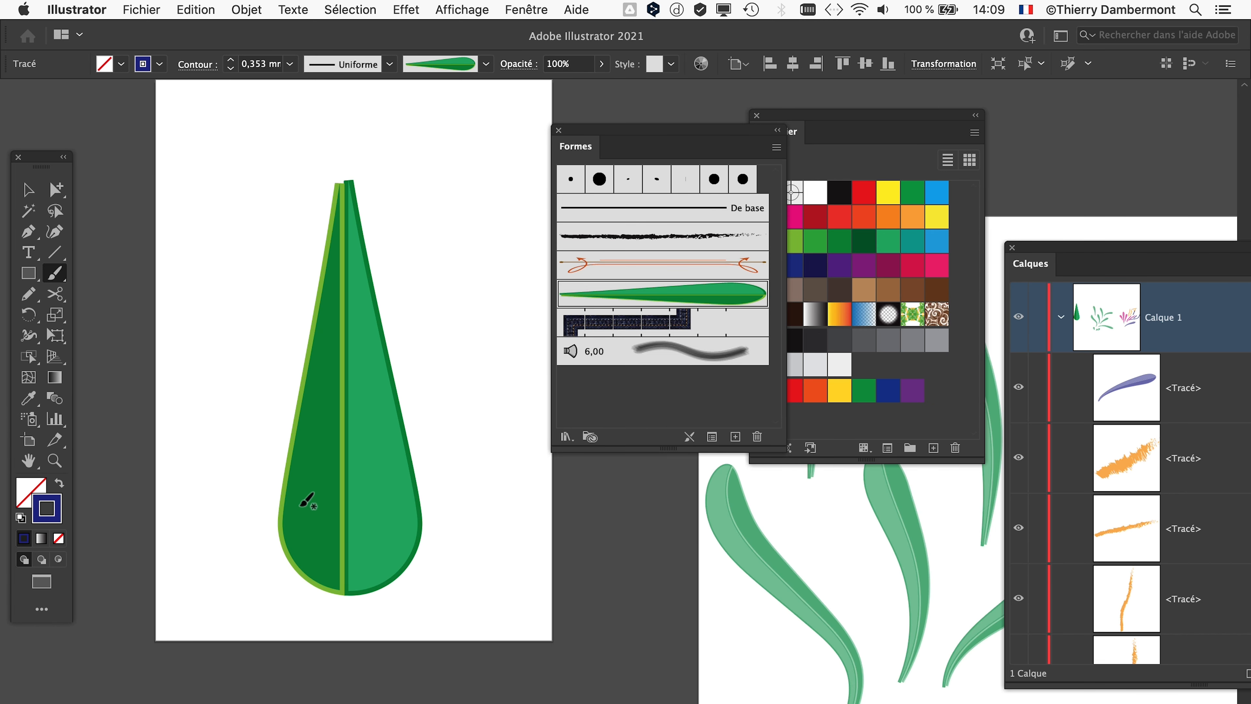
scroll(300, 506, down, 5)
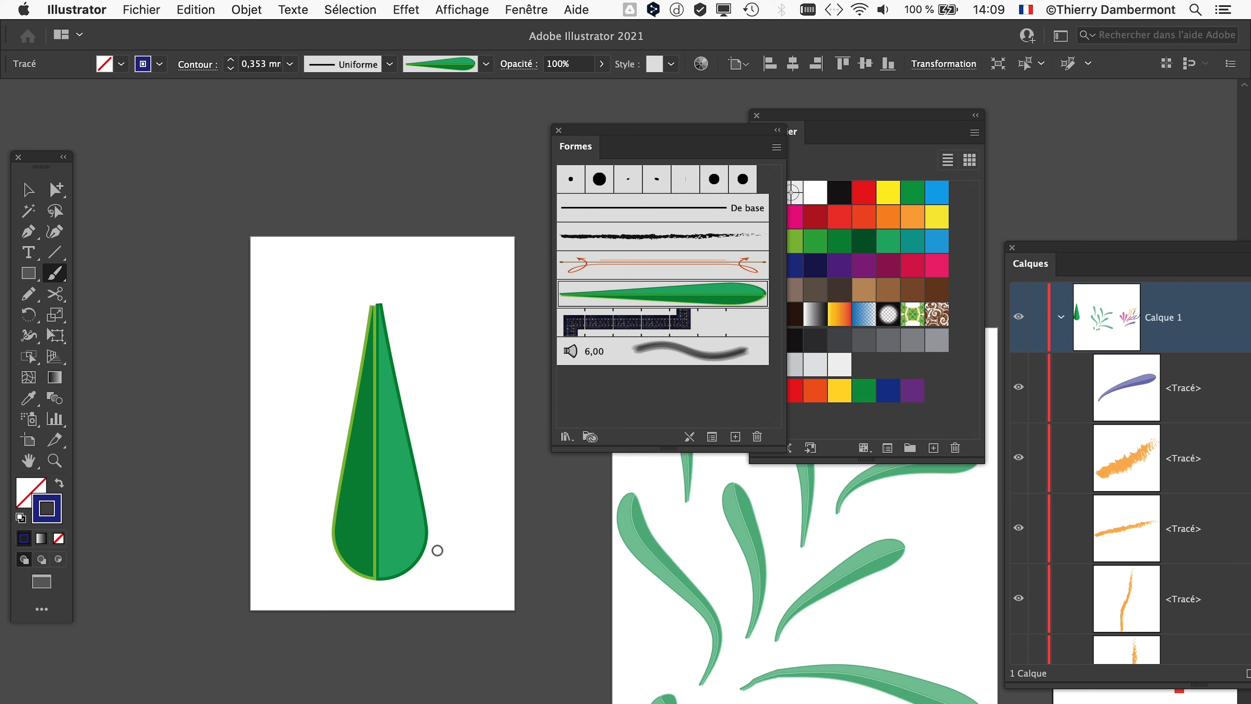
scroll(433, 547, right, 8)
drag(574, 601, 315, 447)
- Paint two more blue leaves below the first, the last one with its thin end facing the opposite way, and reposition the toolbox
drag(47, 165, 284, 153)
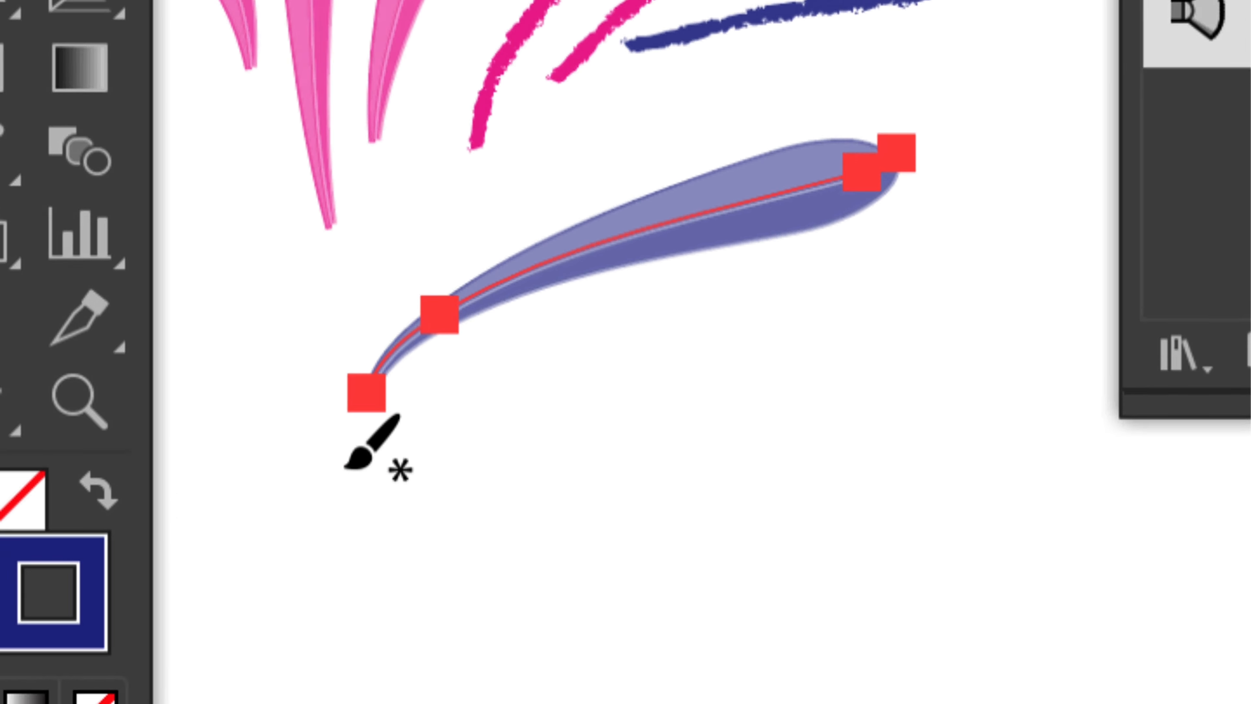
drag(568, 377, 1168, 188)
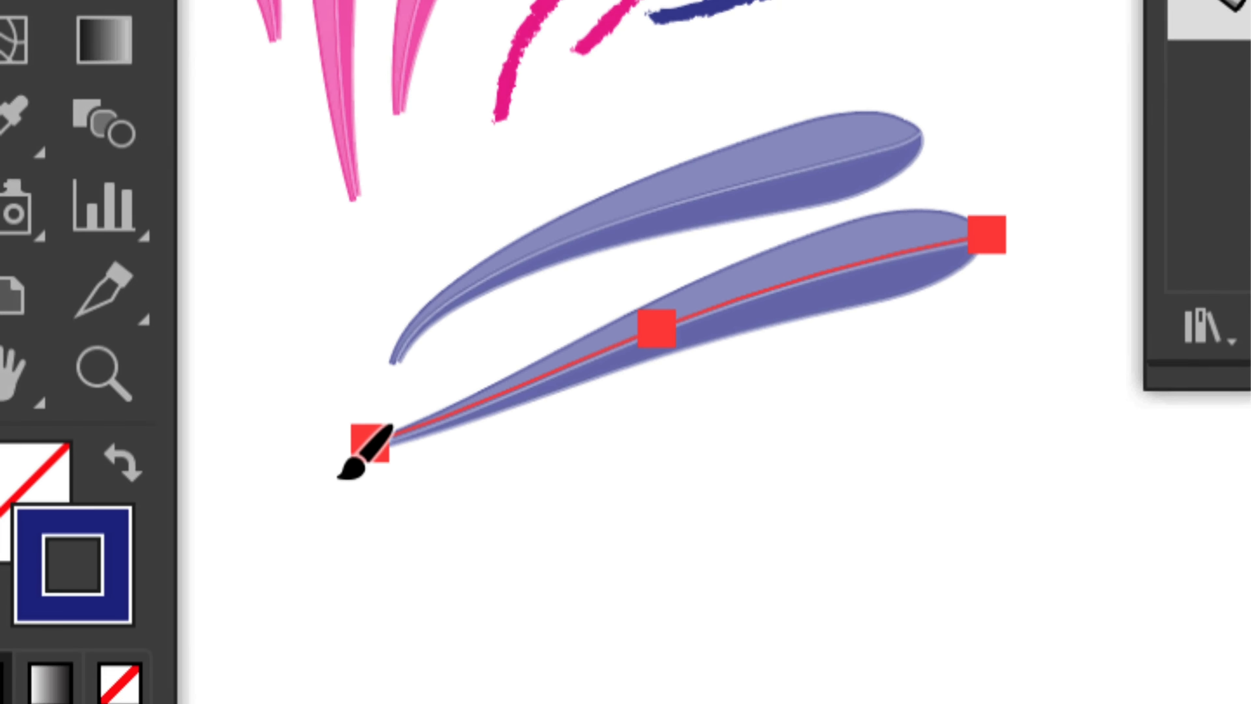
mouse_move(98, 466)
mouse_down()
mouse_move(413, 477)
mouse_move(450, 492)
mouse_up()
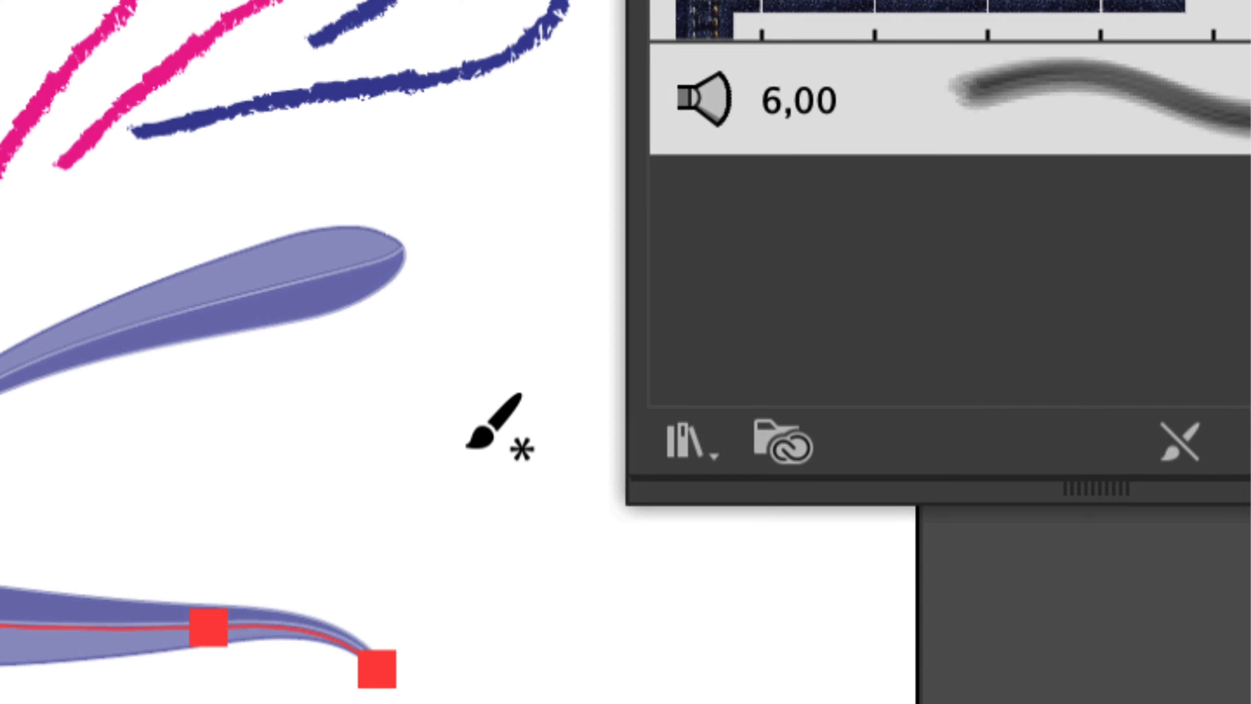
drag(539, 268, 56, 303)
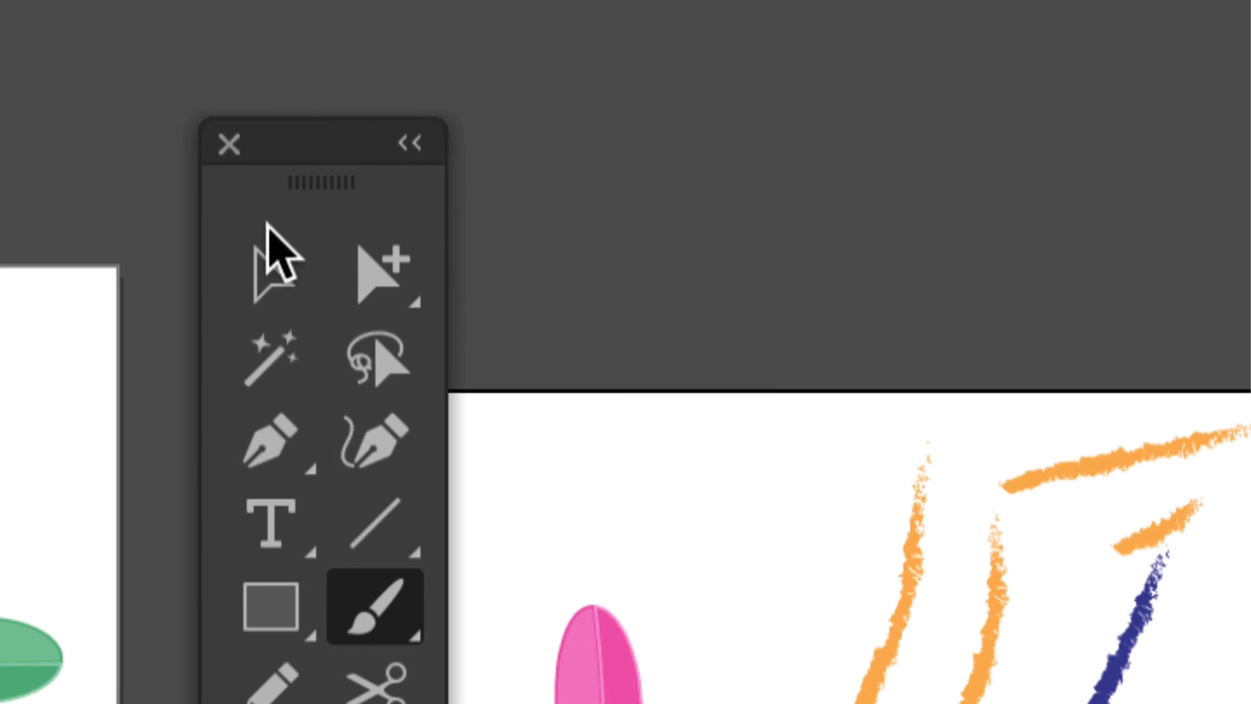
drag(274, 144, 179, 190)
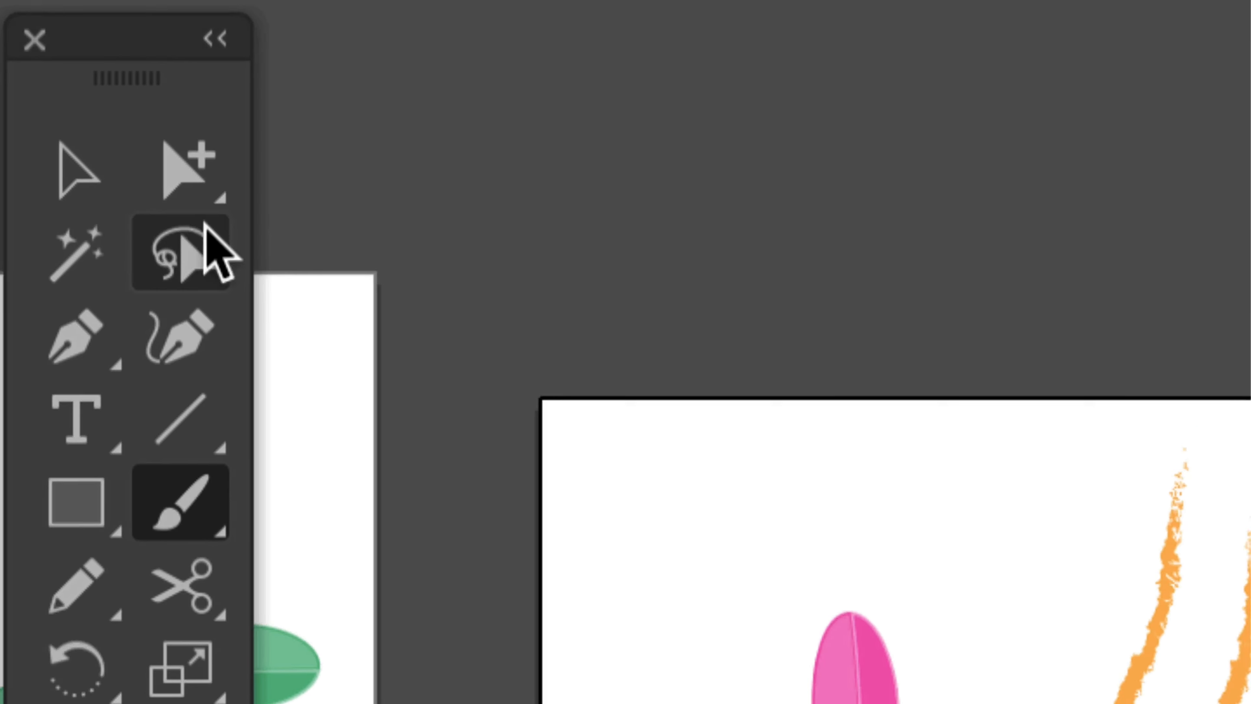
- Set the colorization mode of the leaf art brush Forme artistique 1 to Sans and apply the change to the existing strokes
click(79, 178)
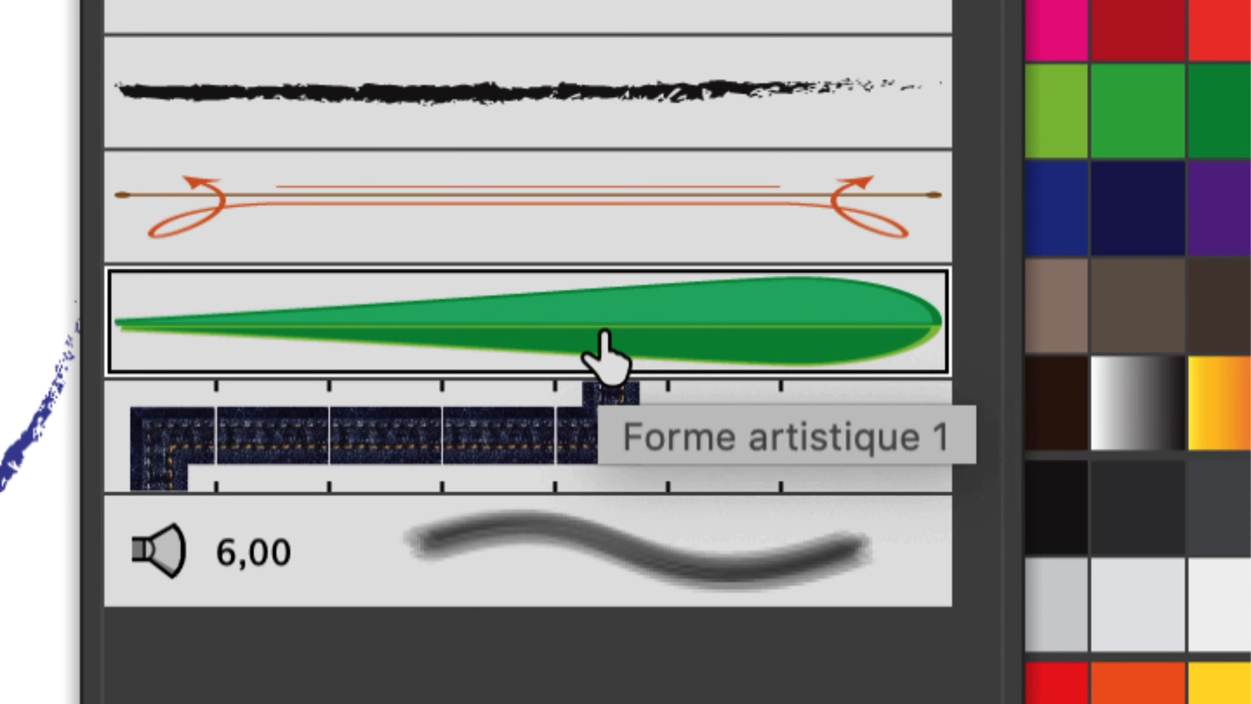
double_click(1182, 542)
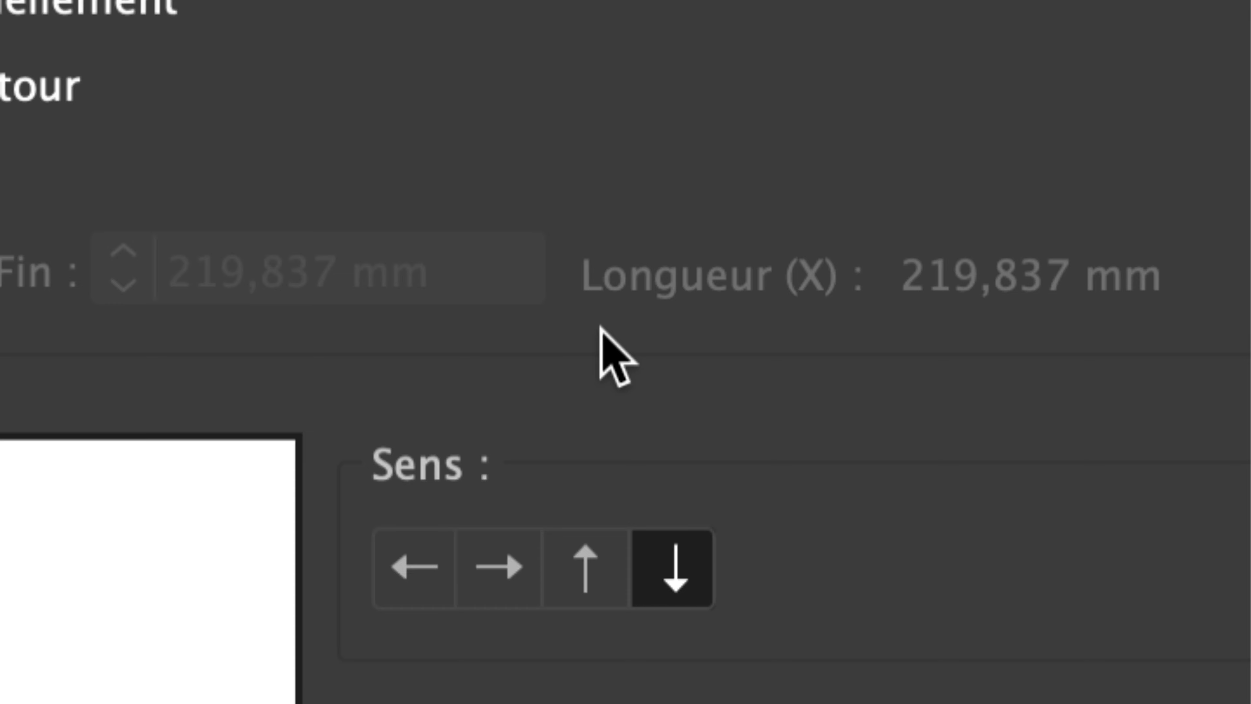
click(620, 437)
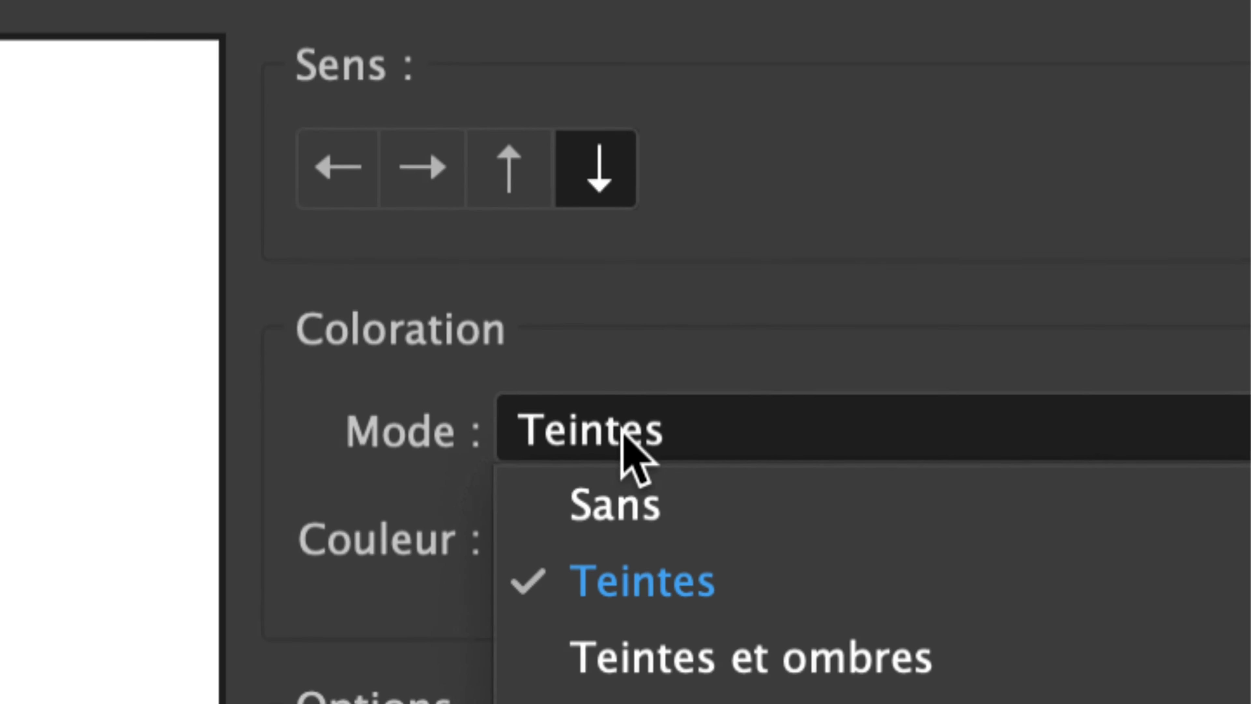
click(621, 437)
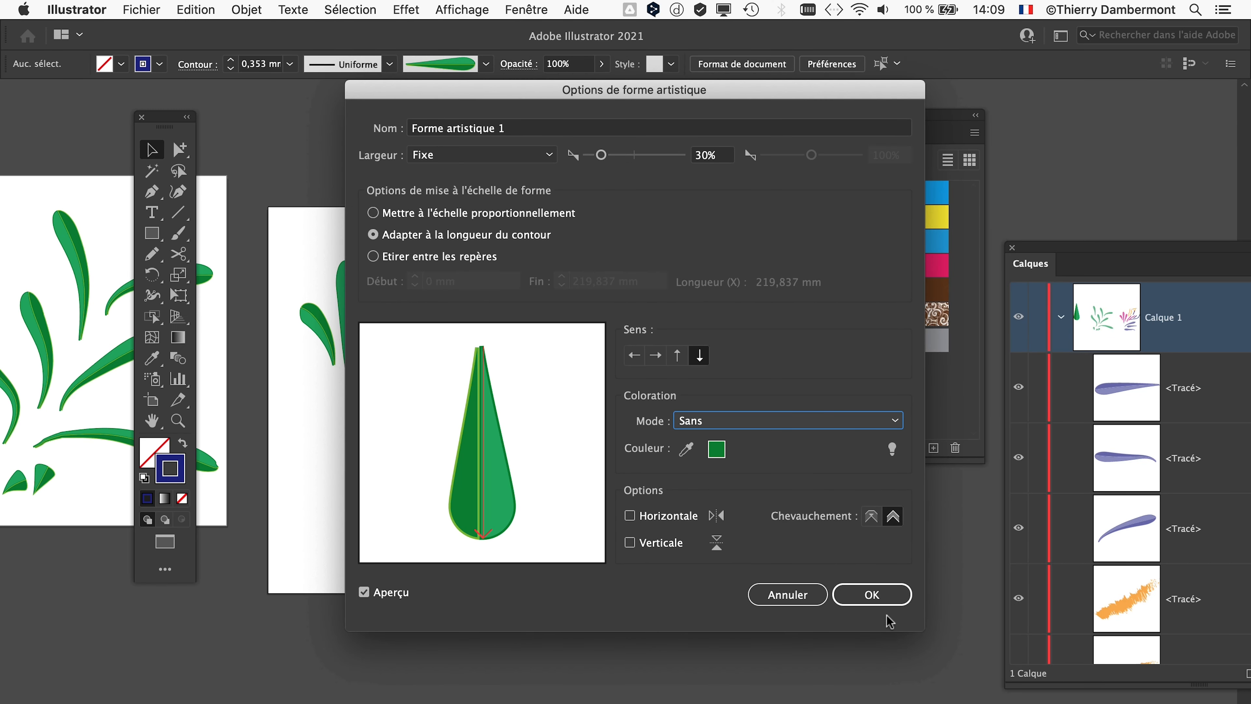
click(881, 600)
click(554, 399)
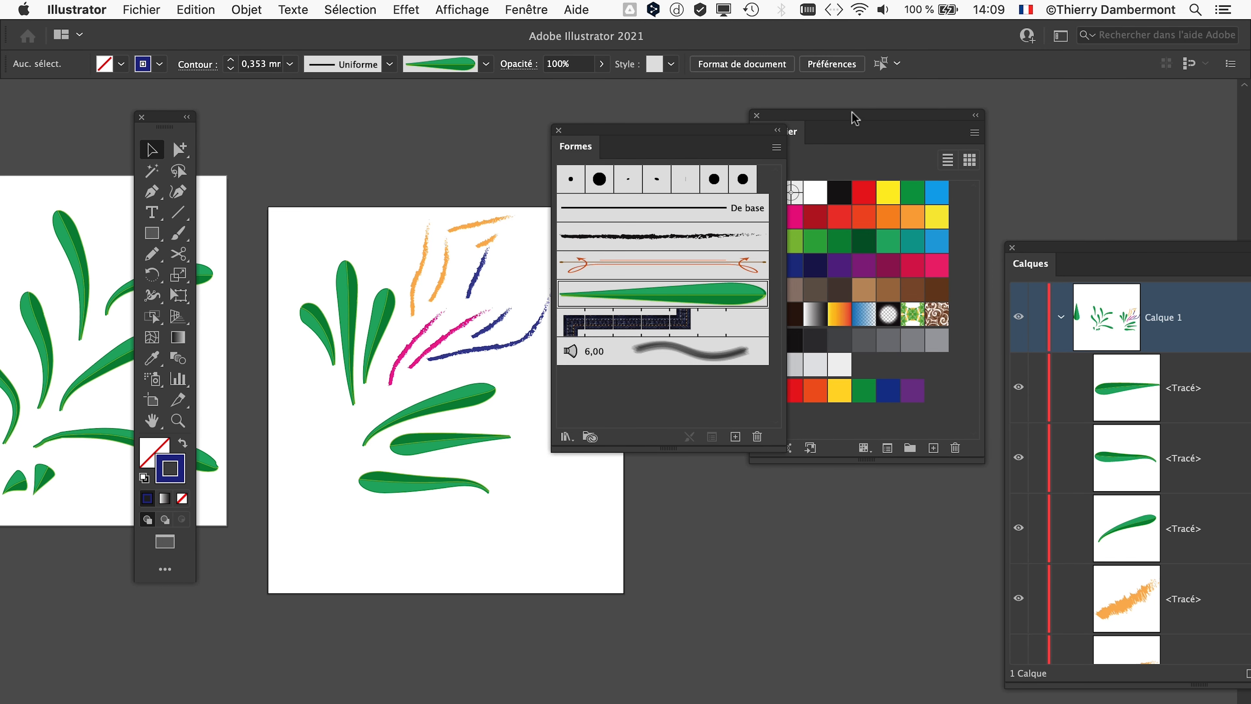
- Move the Nuancier and Formes palettes clear of the third artboard and paint three curved leaf strokes on its empty right side
drag(856, 118, 1146, 109)
drag(704, 124, 910, 121)
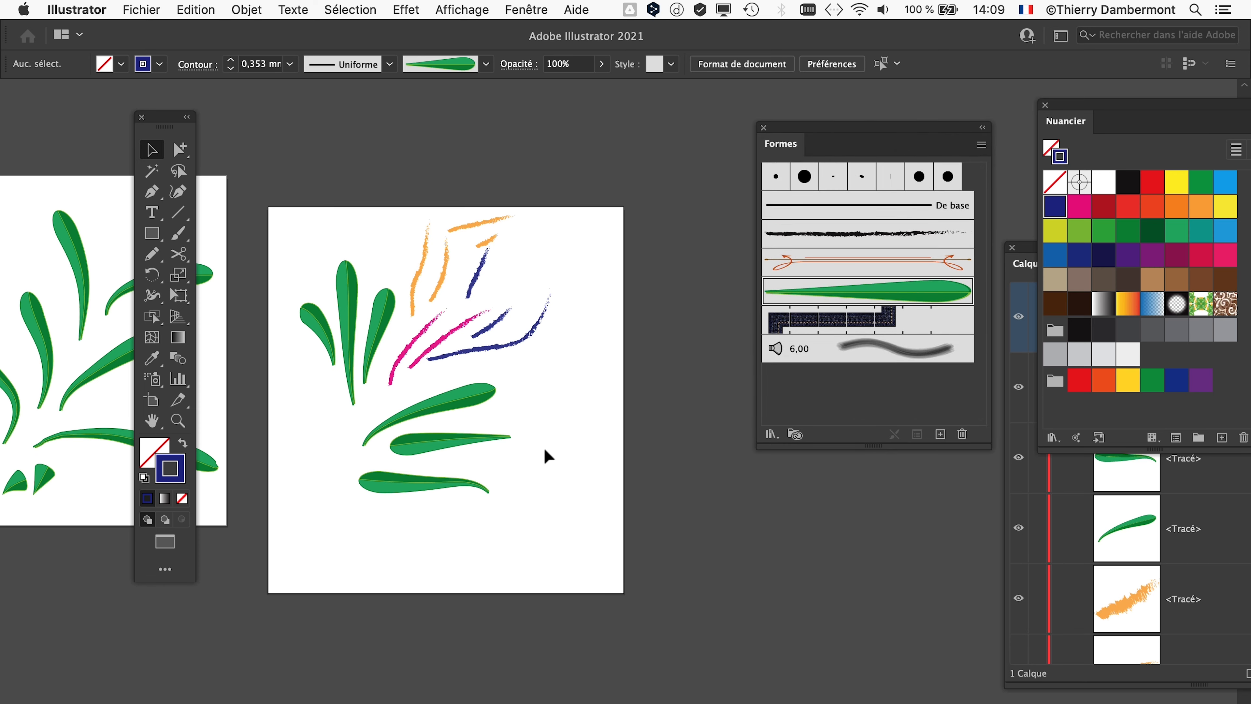
scroll(561, 443, up, 1)
click(178, 233)
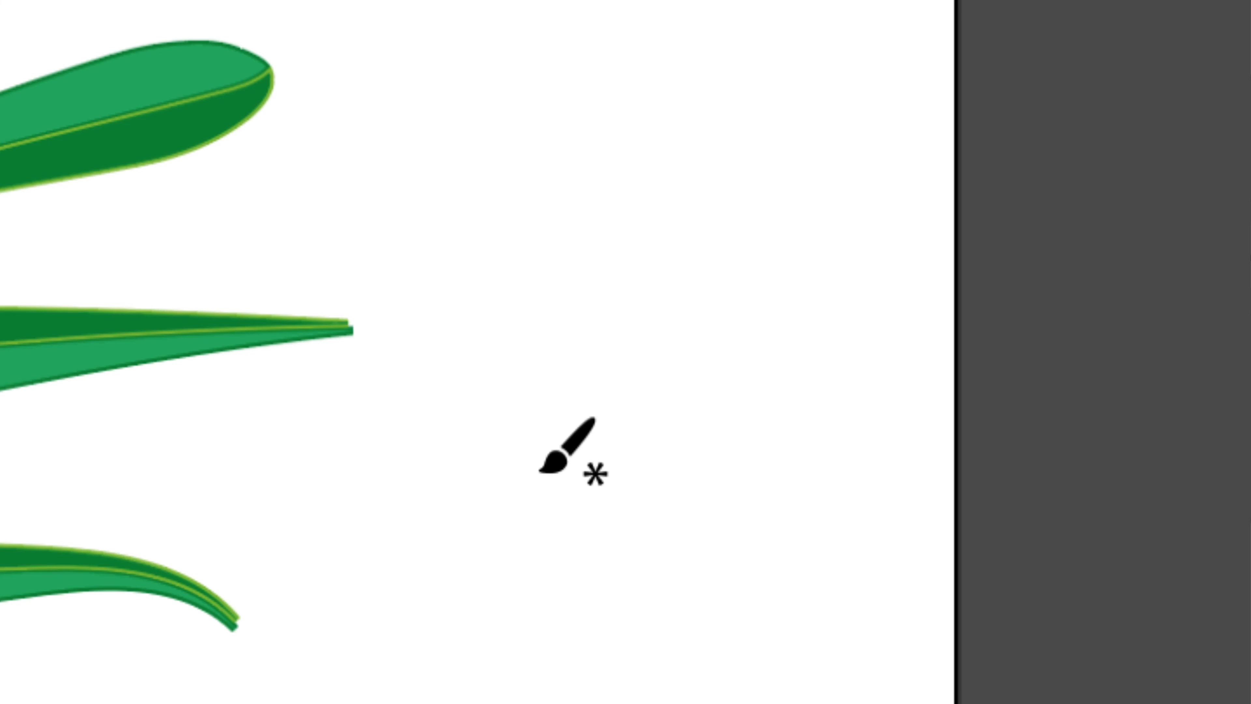
mouse_move(538, 473)
mouse_down()
mouse_move(532, 401)
mouse_move(548, 368)
mouse_up()
mouse_move(611, 552)
mouse_down()
mouse_move(628, 525)
mouse_move(732, 0)
mouse_up()
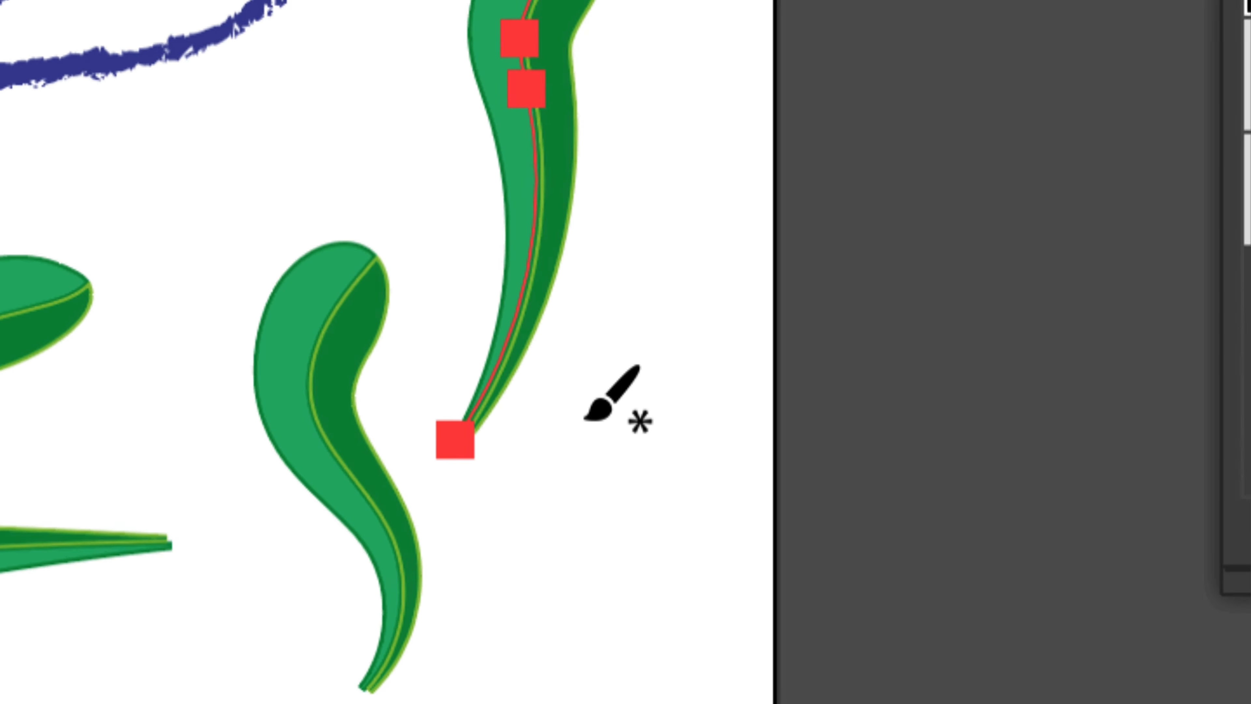
mouse_move(551, 487)
mouse_down()
mouse_move(664, 129)
mouse_move(656, 101)
mouse_up()
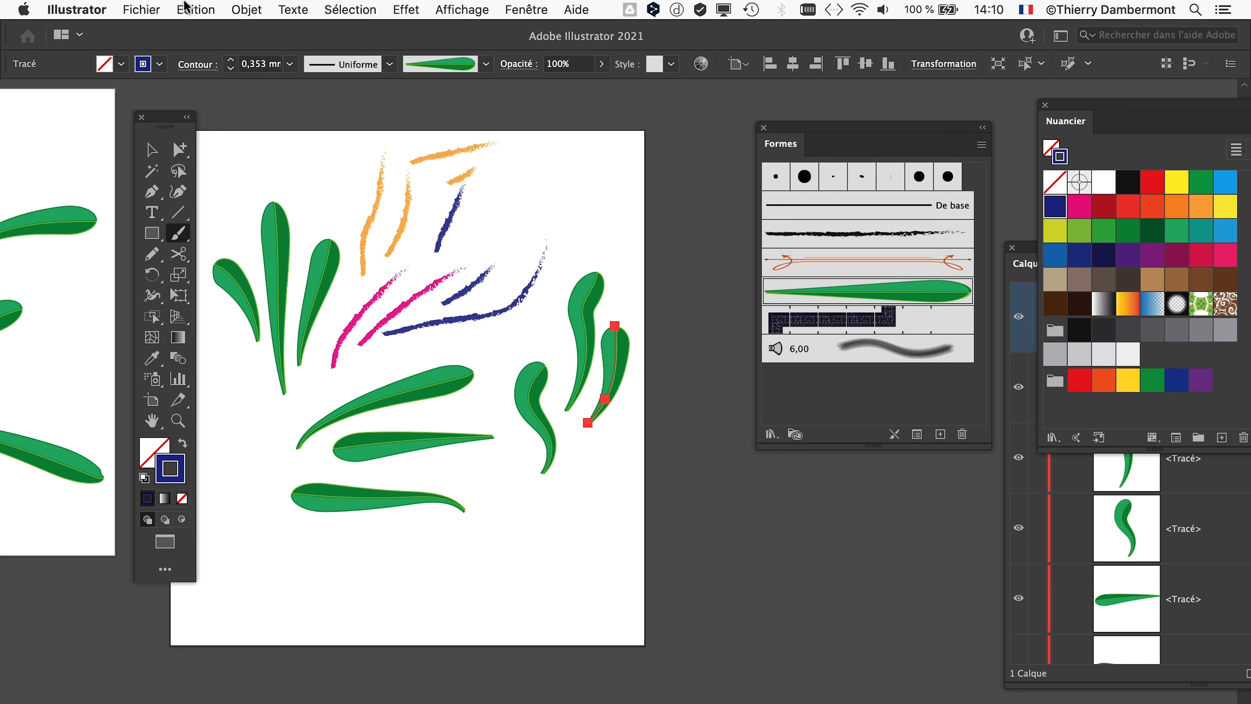
- Save the document under the new name brushe artistique - 04.ai with the default Illustrator options
click(142, 10)
click(163, 171)
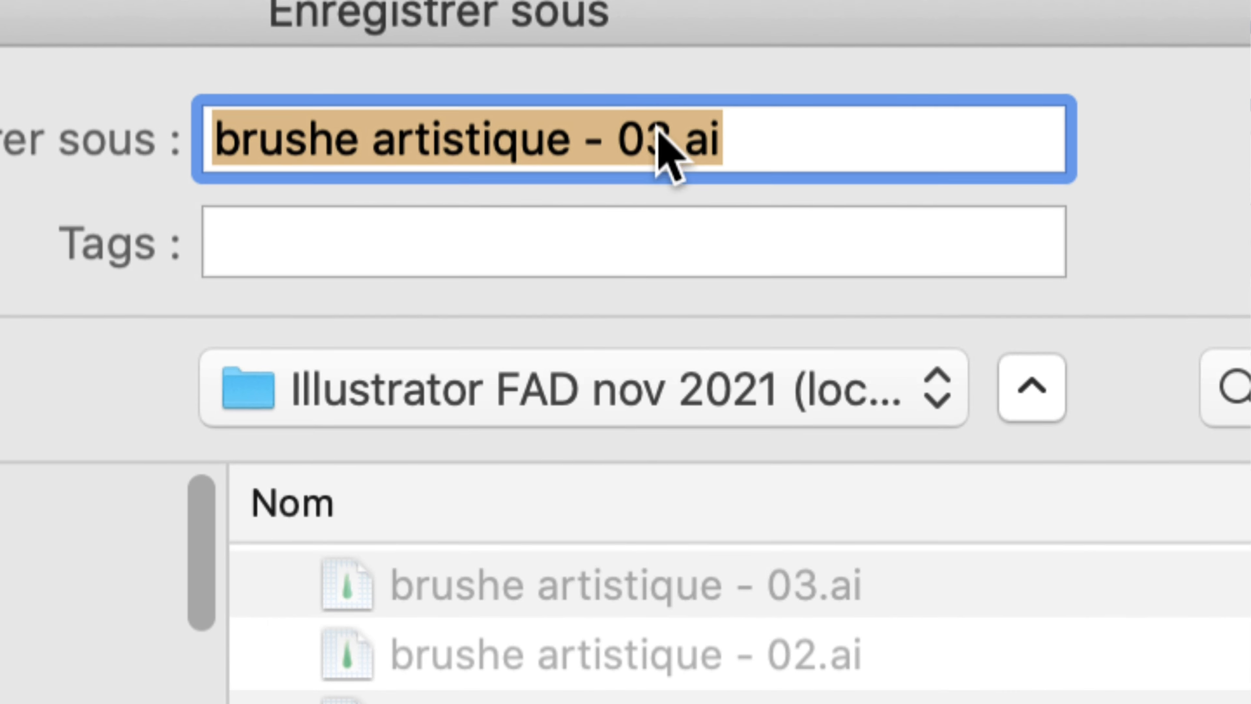
click(679, 129)
key(shift+Right)
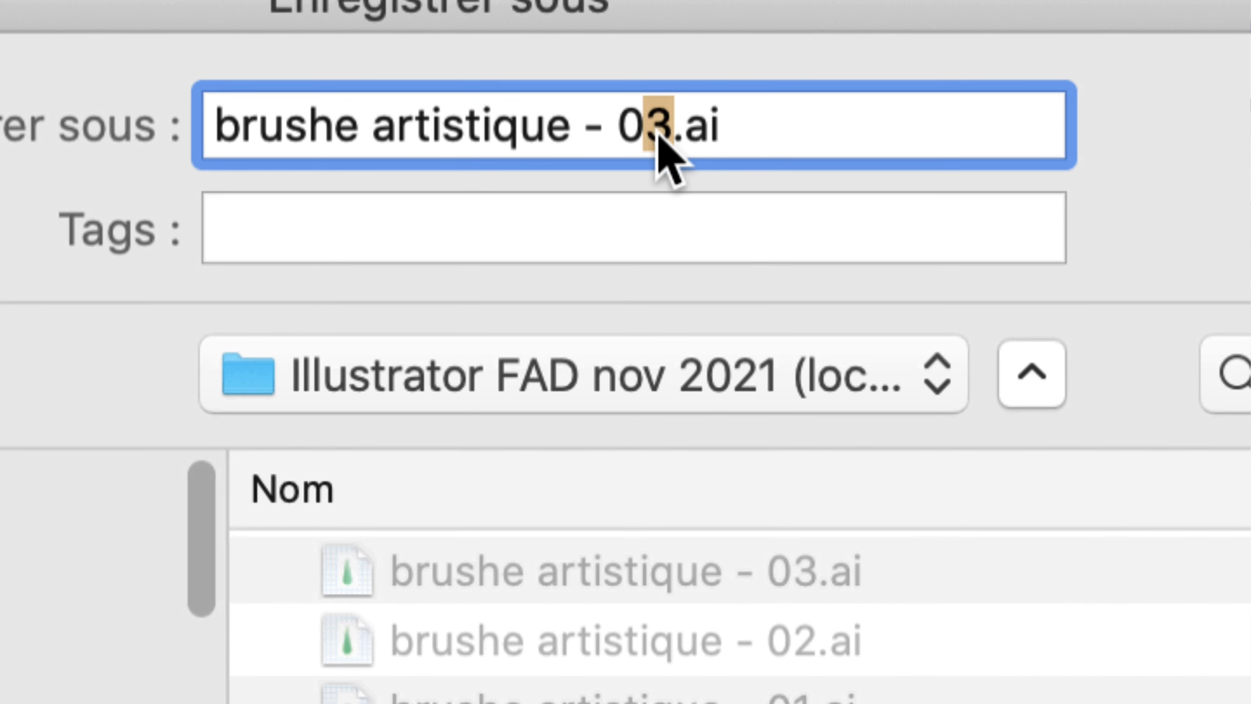
text(4)
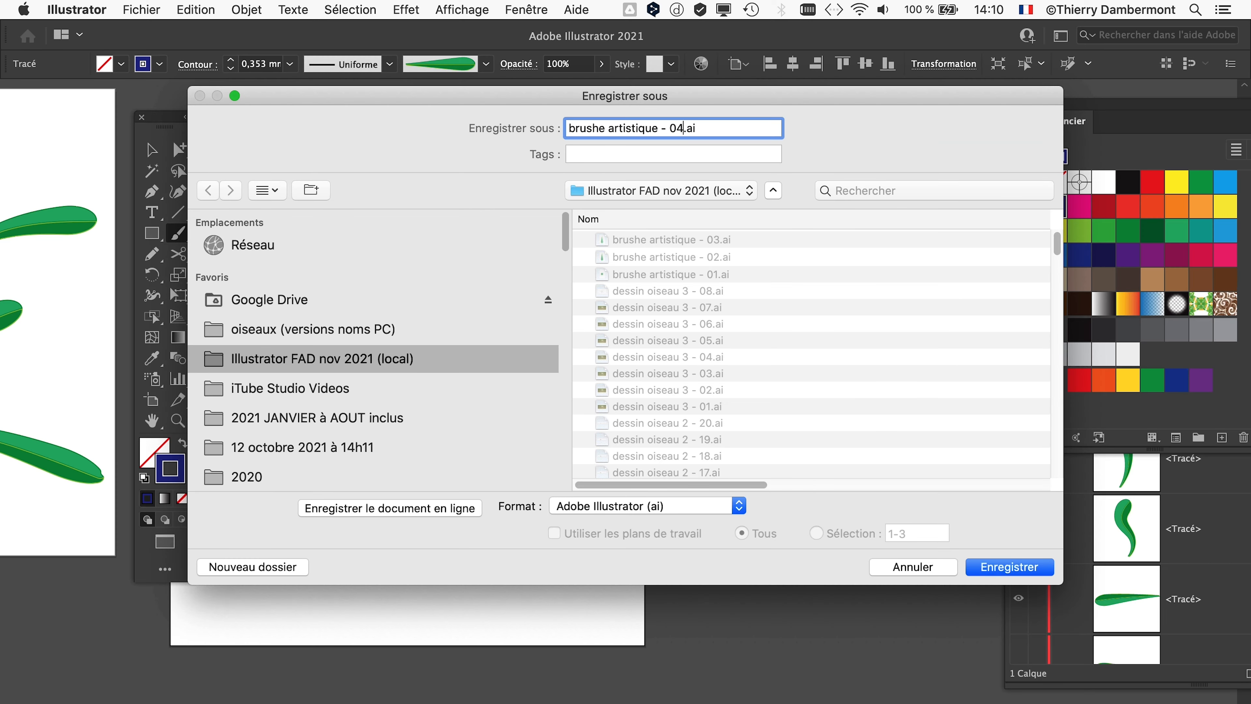
key(Return)
key(Return)
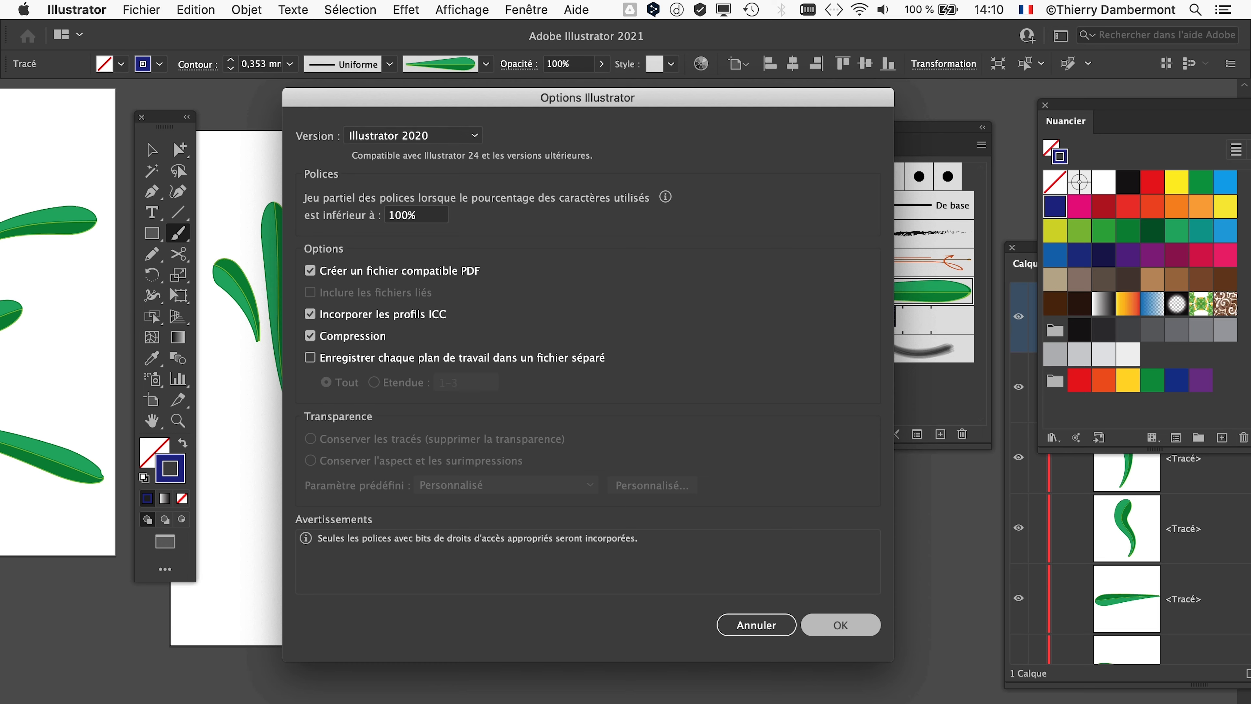
- Add a fourth artboard about 408 × 334 mm to the right of the third, and move the Formes palette clear of it
key(super+minus)
key(super+minus)
drag(446, 389, 204, 266)
click(152, 400)
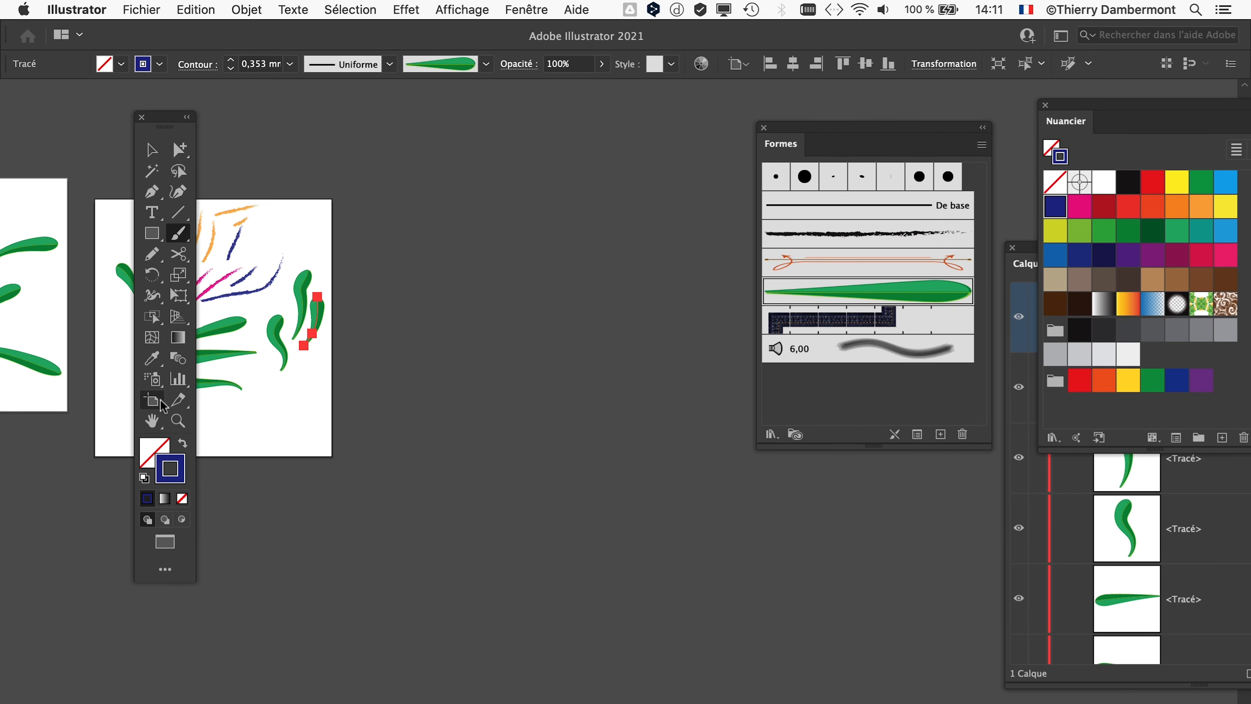
drag(378, 284, 635, 493)
key(super+minus)
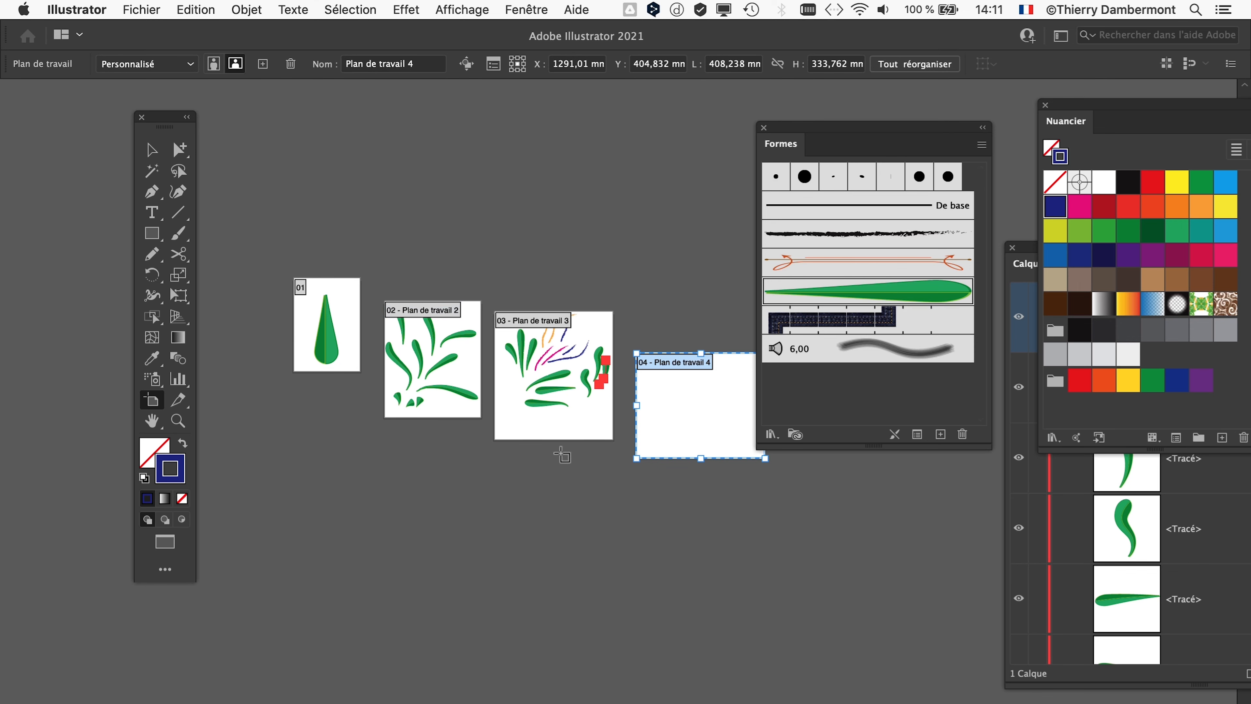
drag(814, 130, 882, 143)
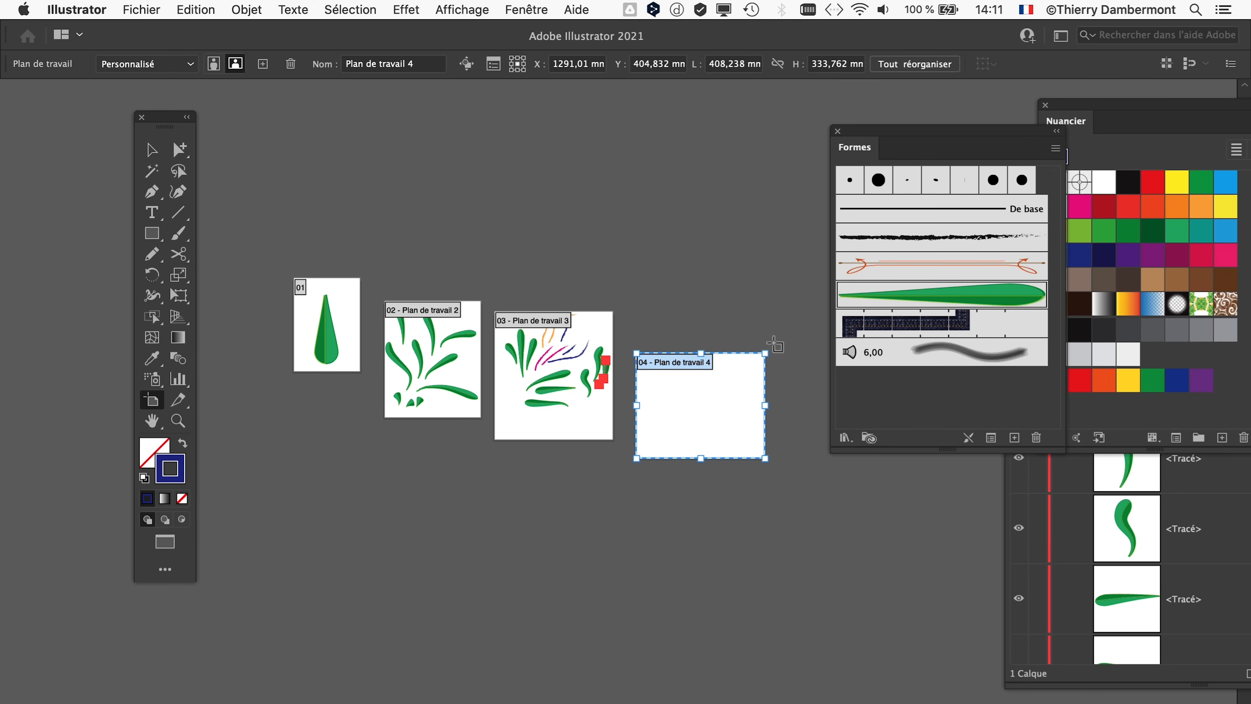
- Paint six separate leaf strokes fanning outward from a common base on the empty fourth artboard, using the Paintbrush and the leaf art brush
key(super+plus)
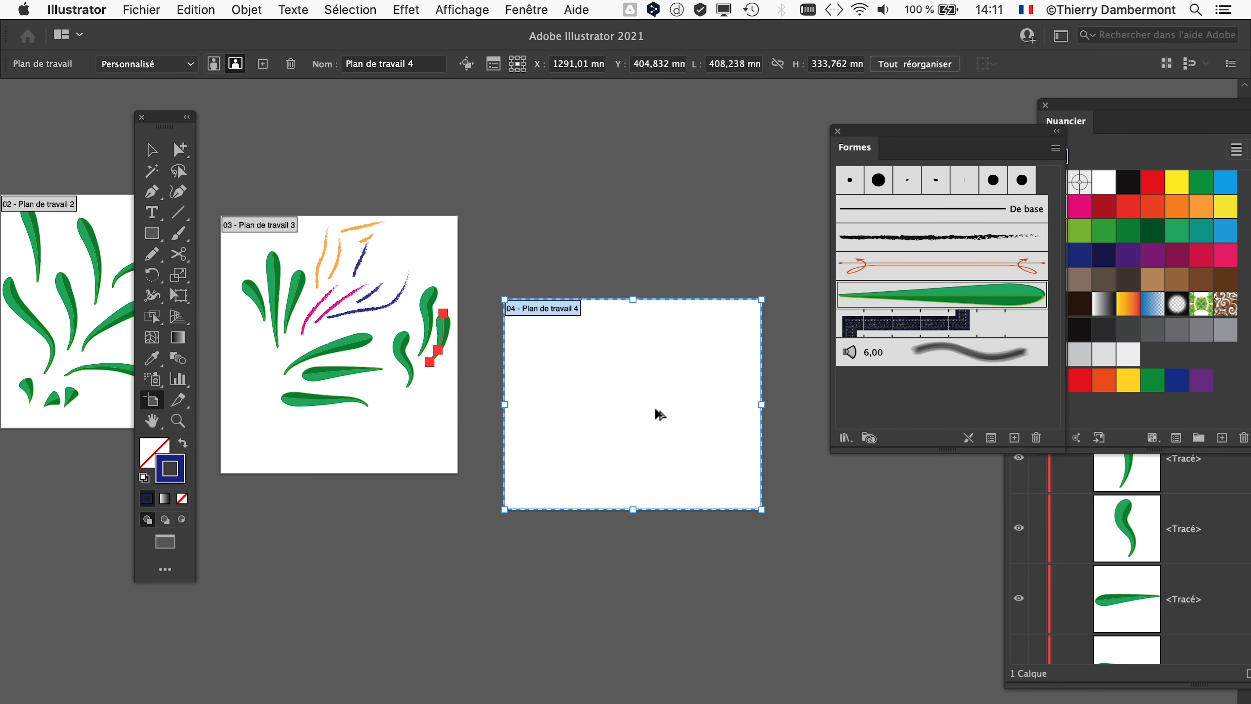
drag(591, 419, 369, 394)
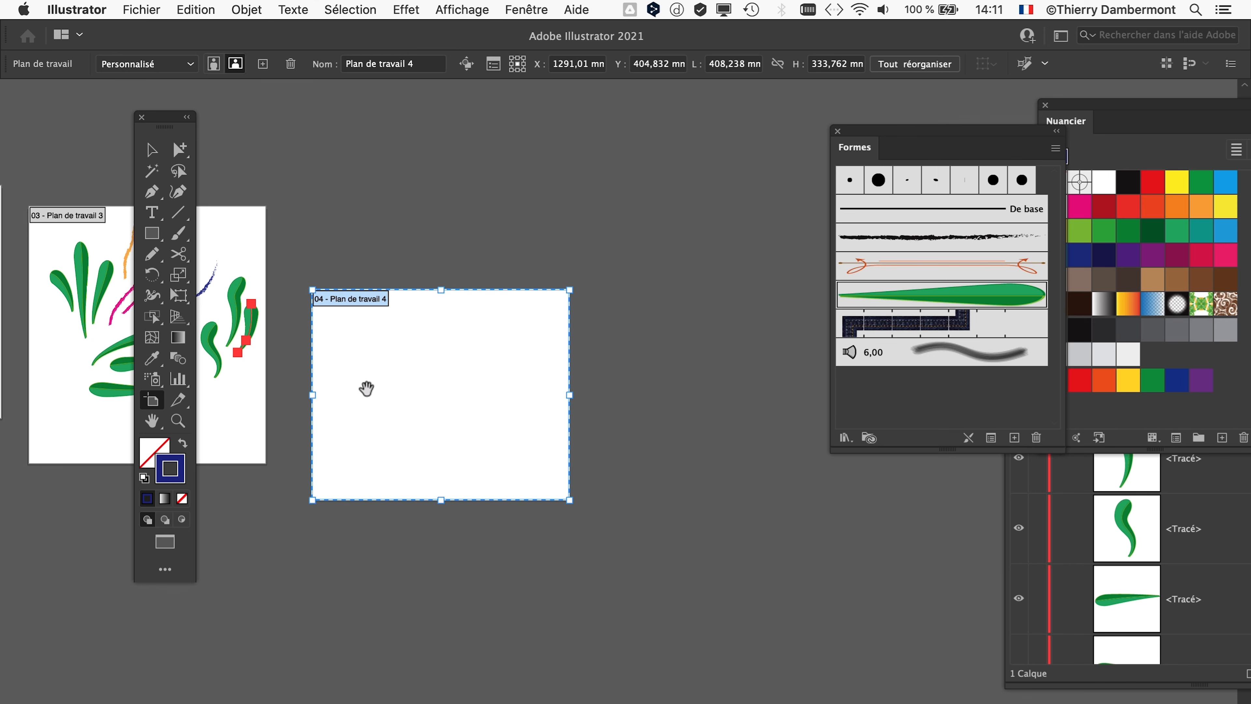
scroll(374, 372, up, 2)
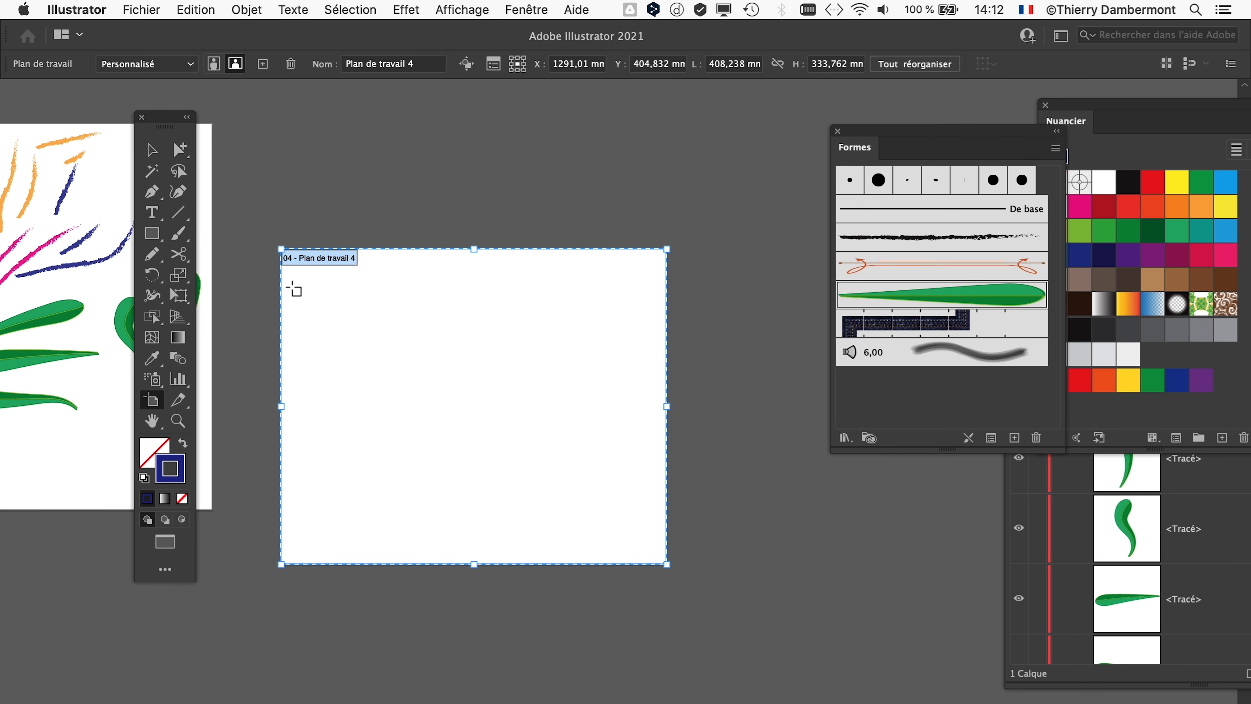
click(189, 241)
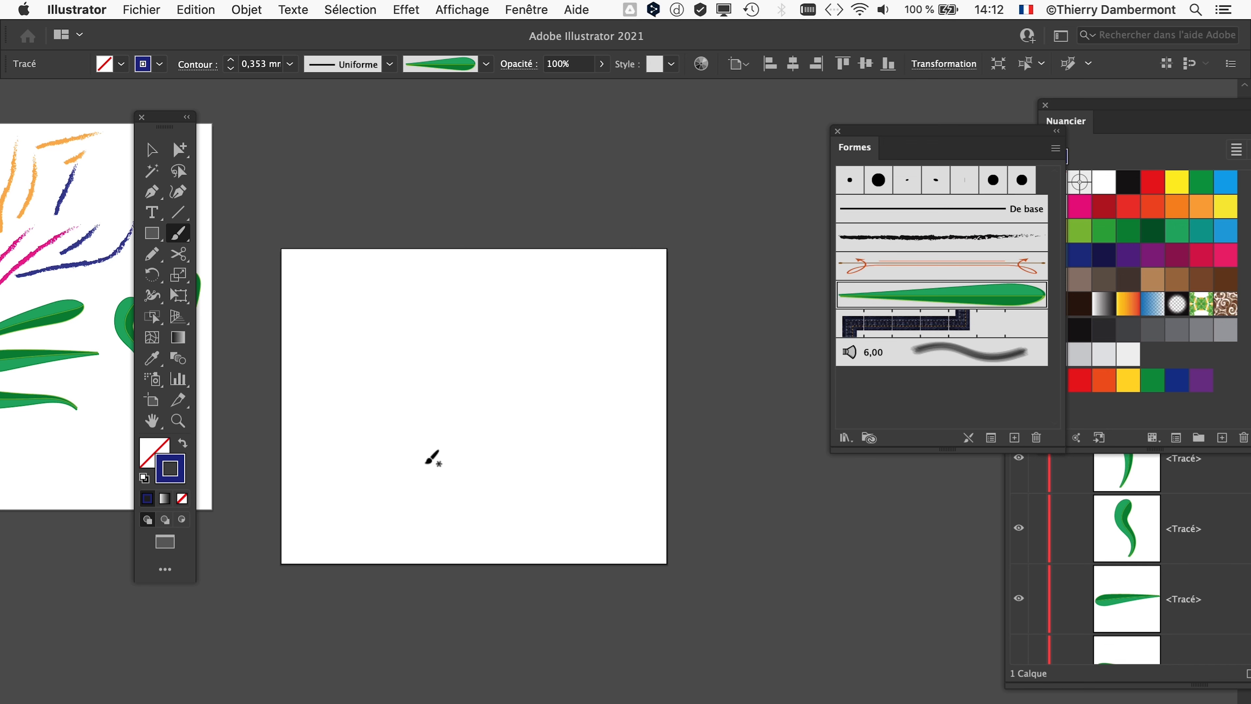
scroll(350, 458, down, 2)
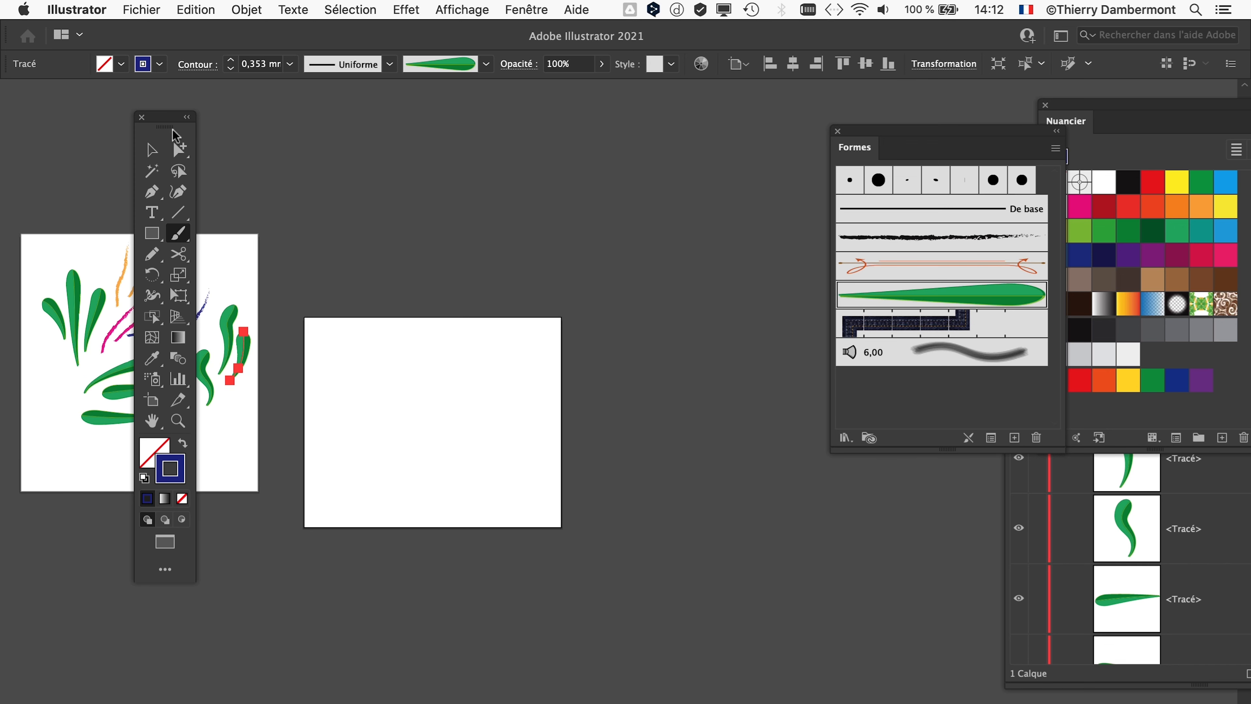
drag(335, 215, 566, 224)
drag(370, 234, 648, 206)
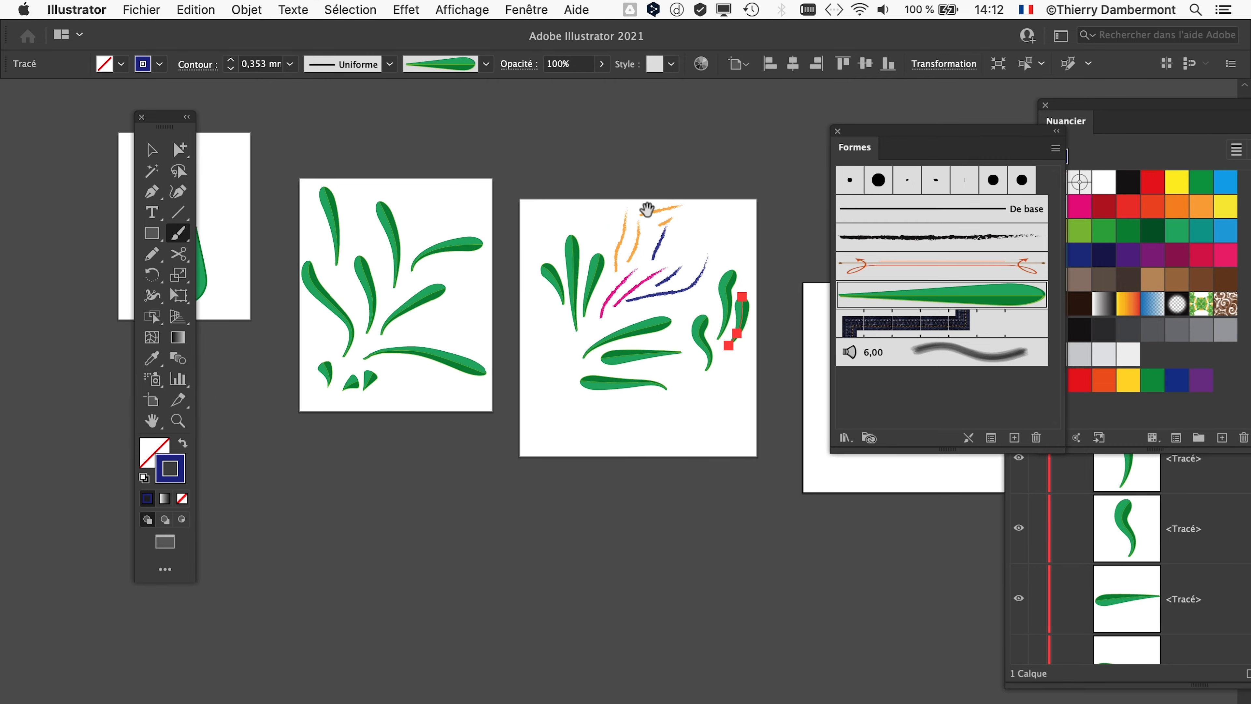
mouse_move(416, 227)
mouse_down()
mouse_move(569, 293)
mouse_move(573, 283)
mouse_move(511, 326)
mouse_up()
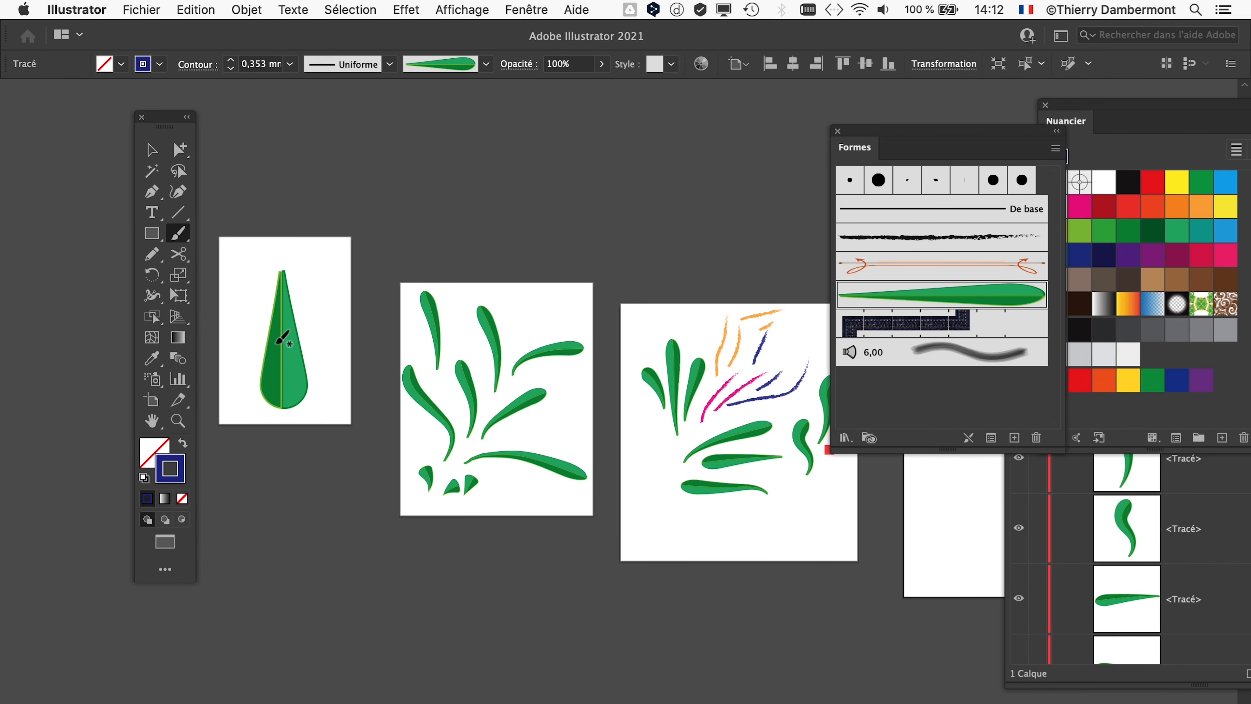
drag(662, 467, 200, 473)
mouse_move(530, 520)
mouse_down()
mouse_move(499, 416)
mouse_move(422, 355)
mouse_up()
scroll(504, 447, up, 2)
drag(531, 417, 559, 320)
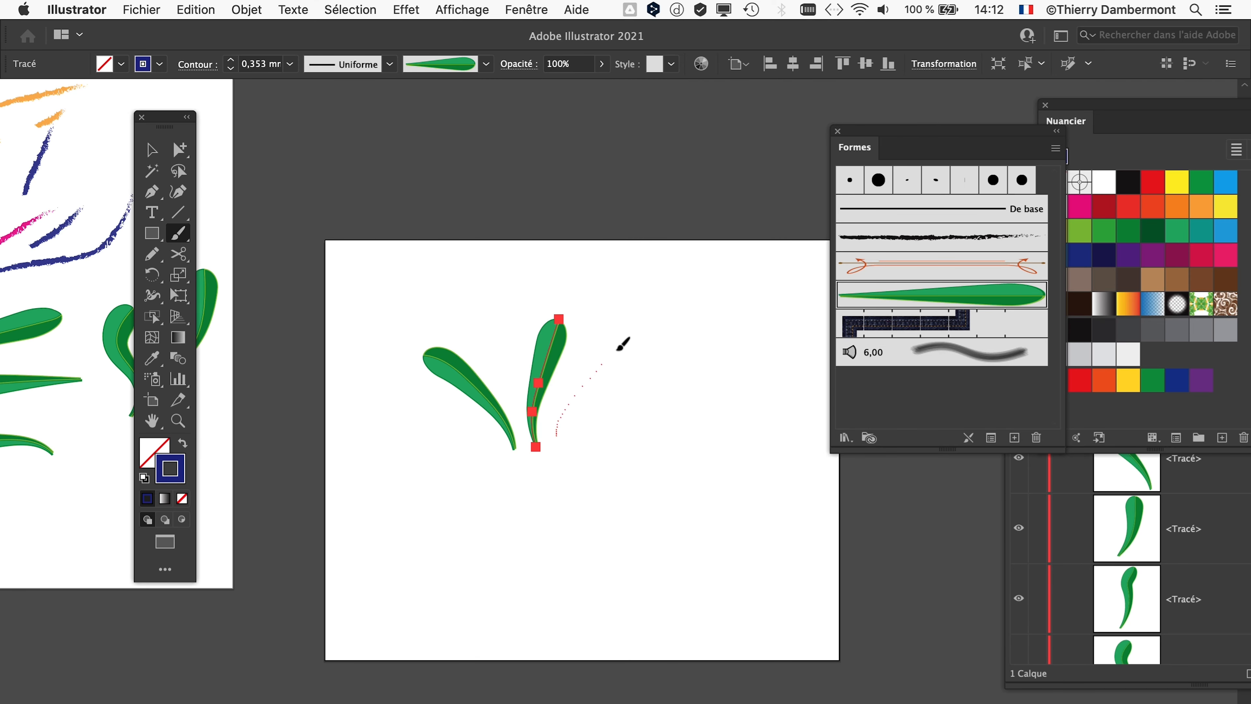
drag(623, 344, 660, 317)
drag(576, 449, 710, 386)
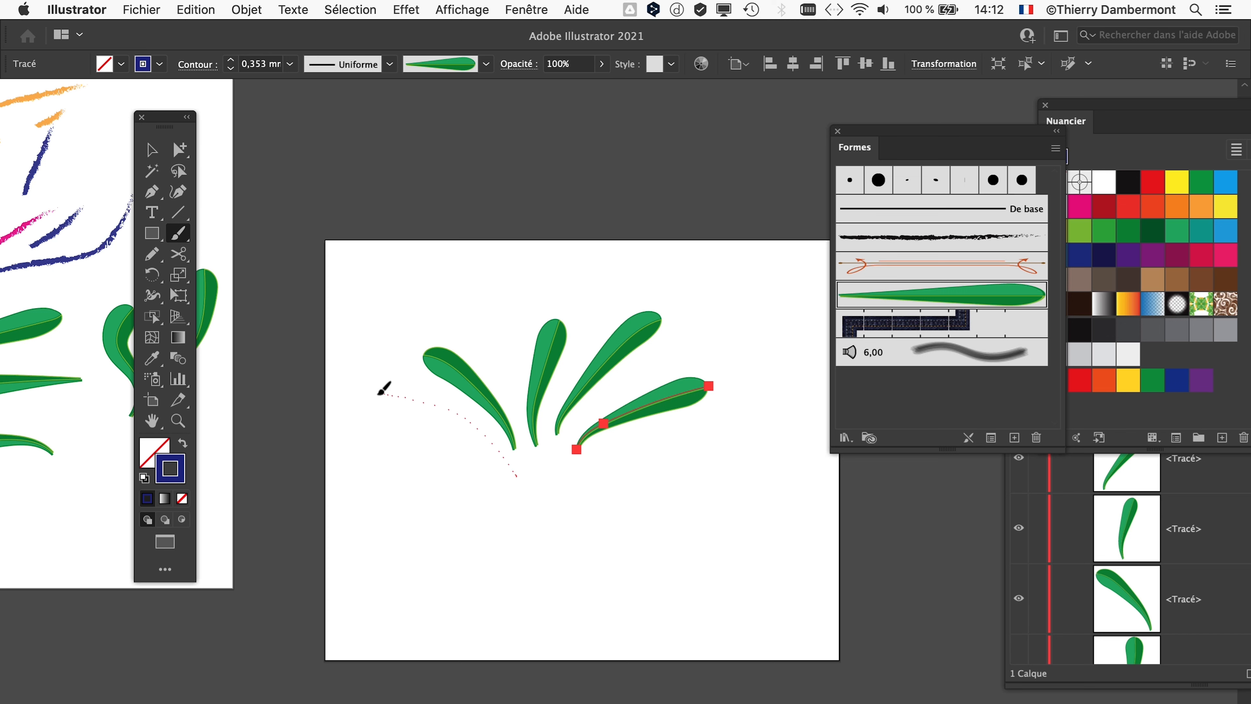
drag(380, 392, 377, 393)
drag(549, 525, 676, 420)
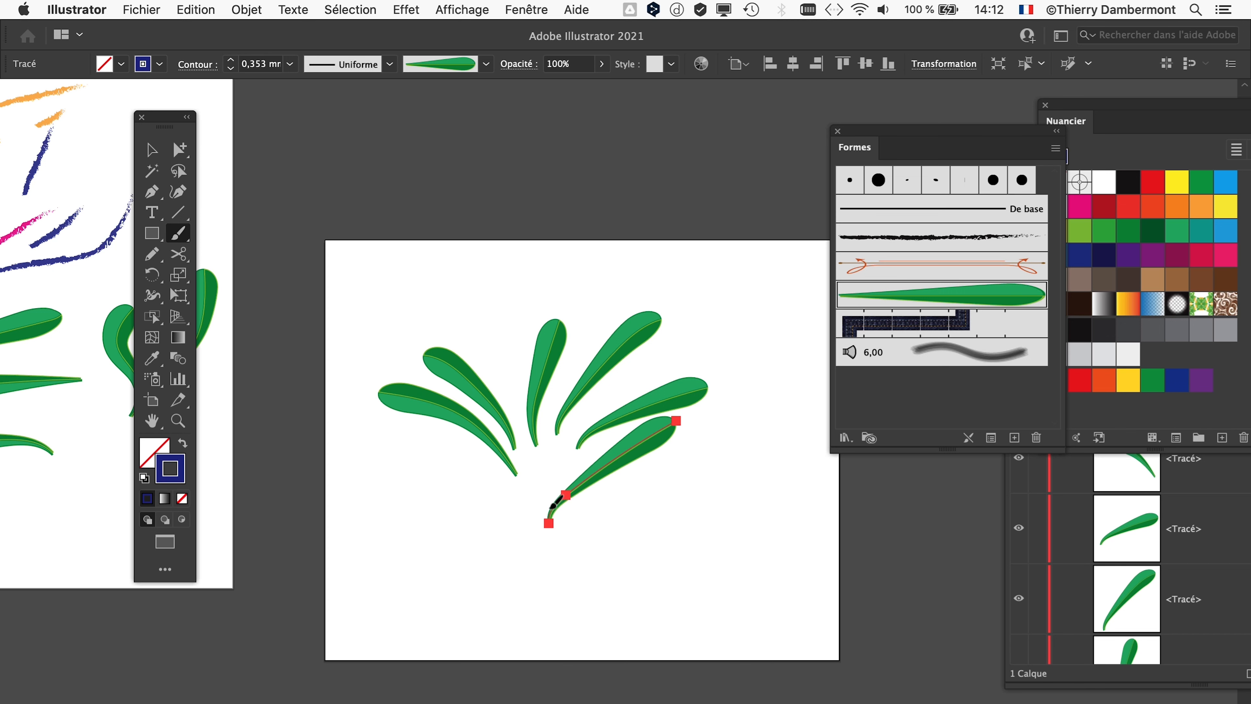
- Undo the first overlapping stroke, then paint four leaves overlapping the middle of the fan, clearing the selection before and after each one
drag(550, 419, 516, 314)
key(super+z)
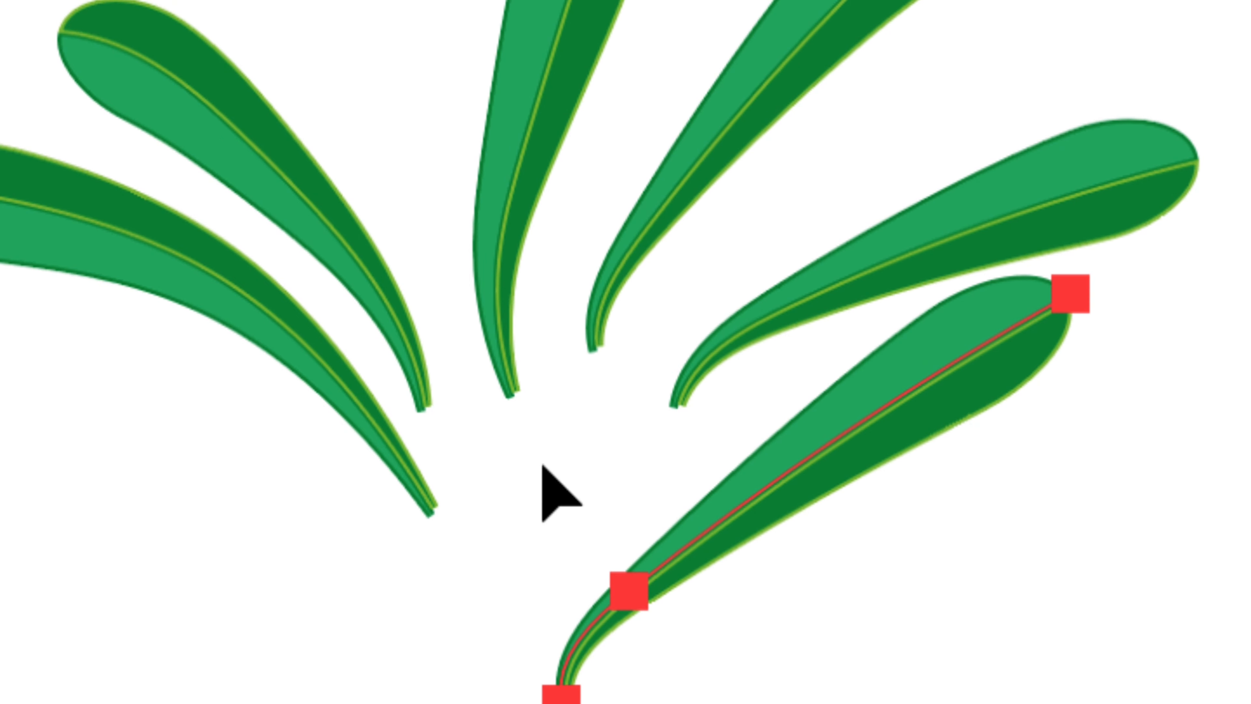
super+click(543, 467)
mouse_move(544, 489)
mouse_down()
mouse_move(536, 363)
mouse_move(532, 374)
mouse_up()
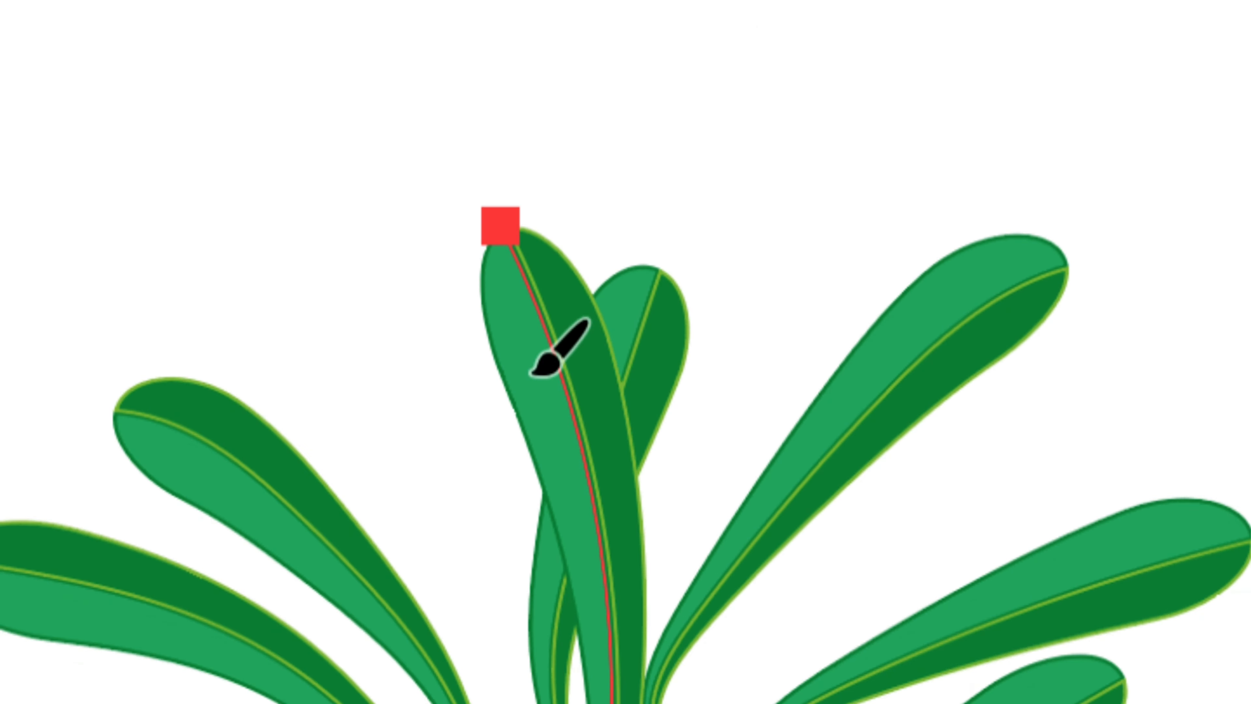
super+click(531, 489)
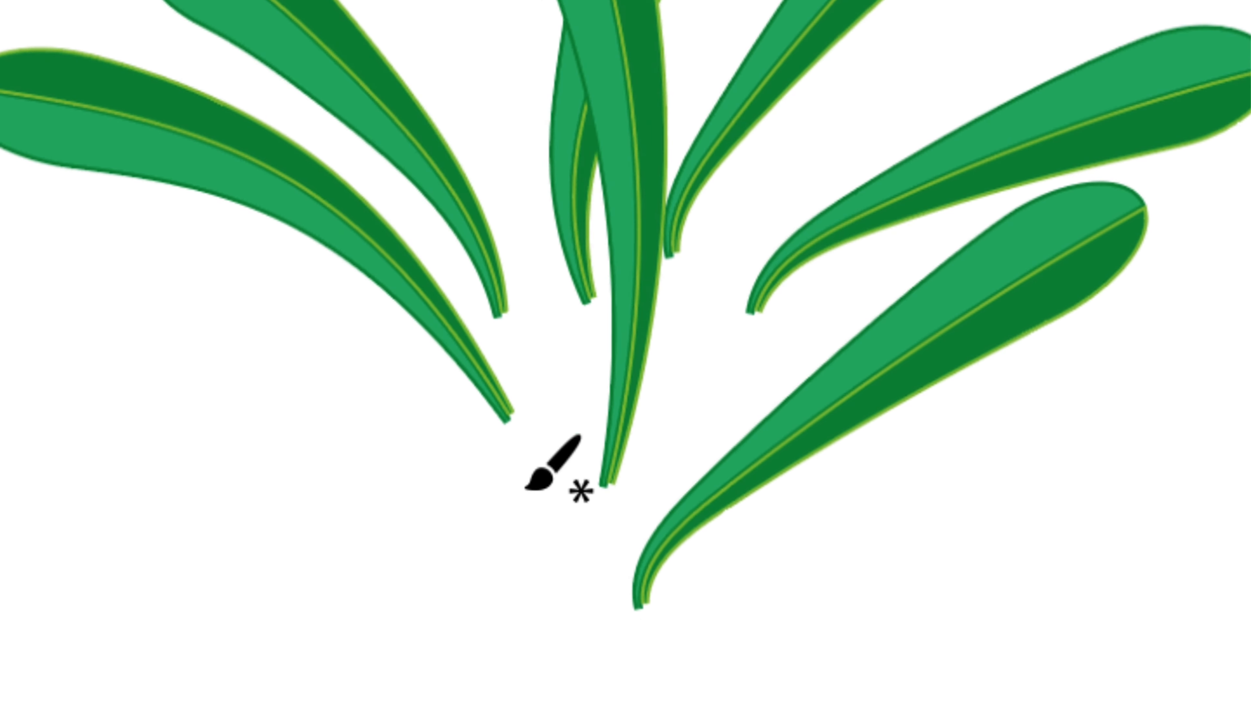
drag(532, 488, 455, 20)
super+click(613, 495)
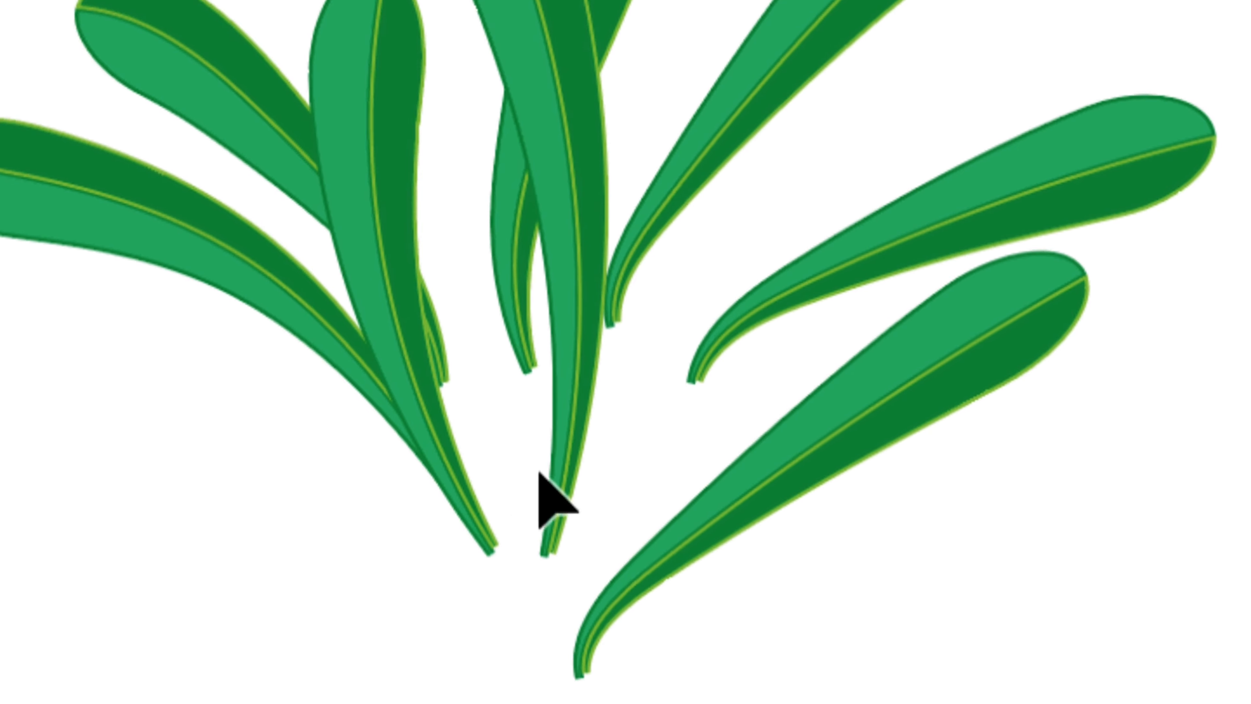
mouse_move(554, 476)
mouse_down()
mouse_move(663, 126)
mouse_move(771, 59)
mouse_up()
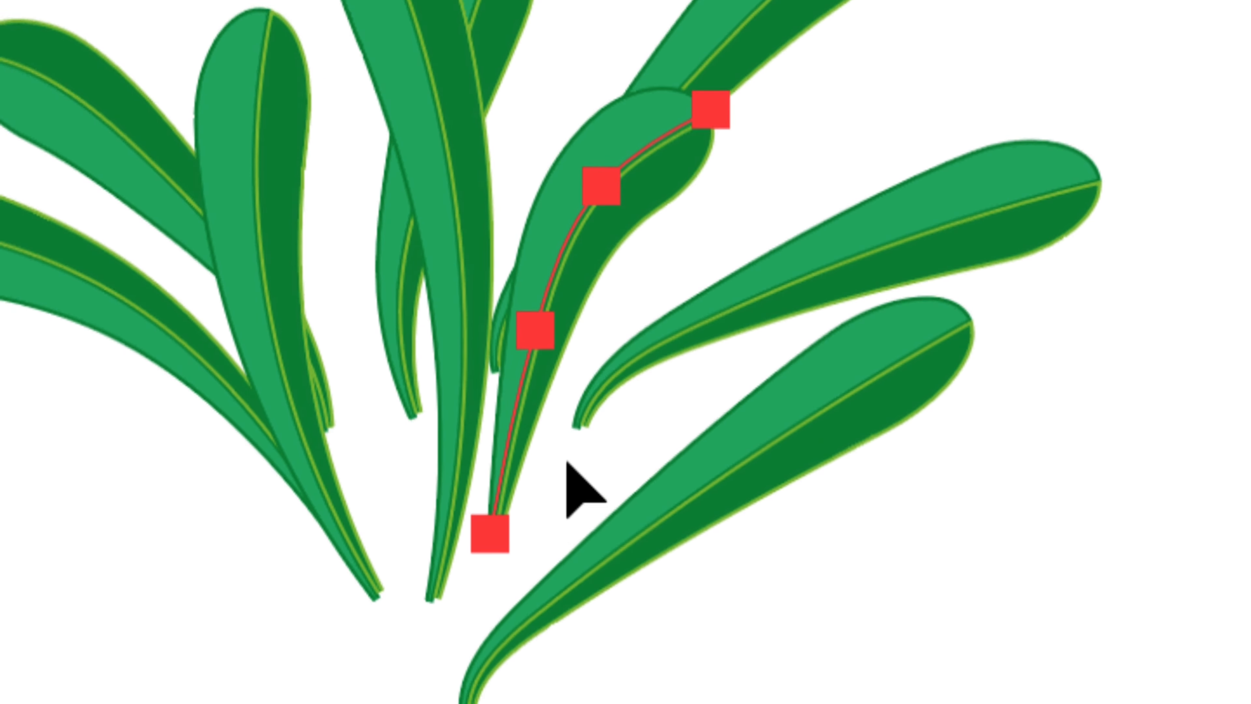
super+click(628, 431)
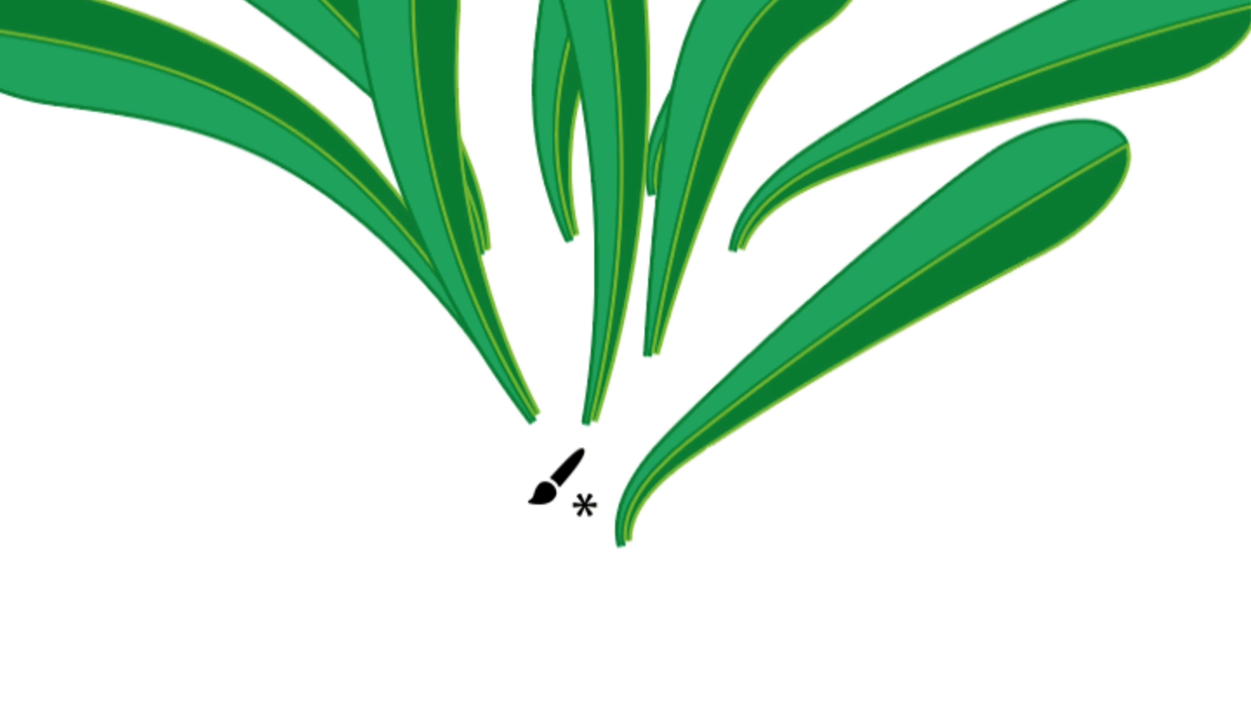
mouse_move(529, 502)
mouse_down()
mouse_move(510, 0)
mouse_move(481, 0)
mouse_up()
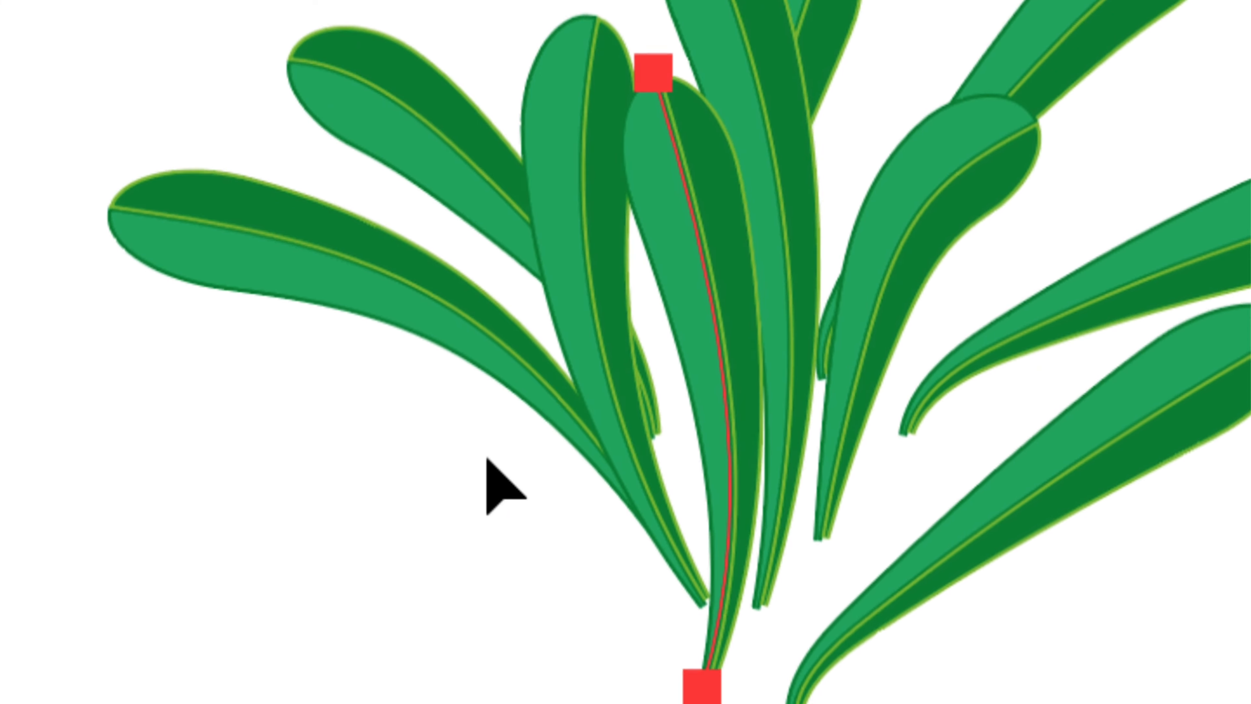
super+click(355, 388)
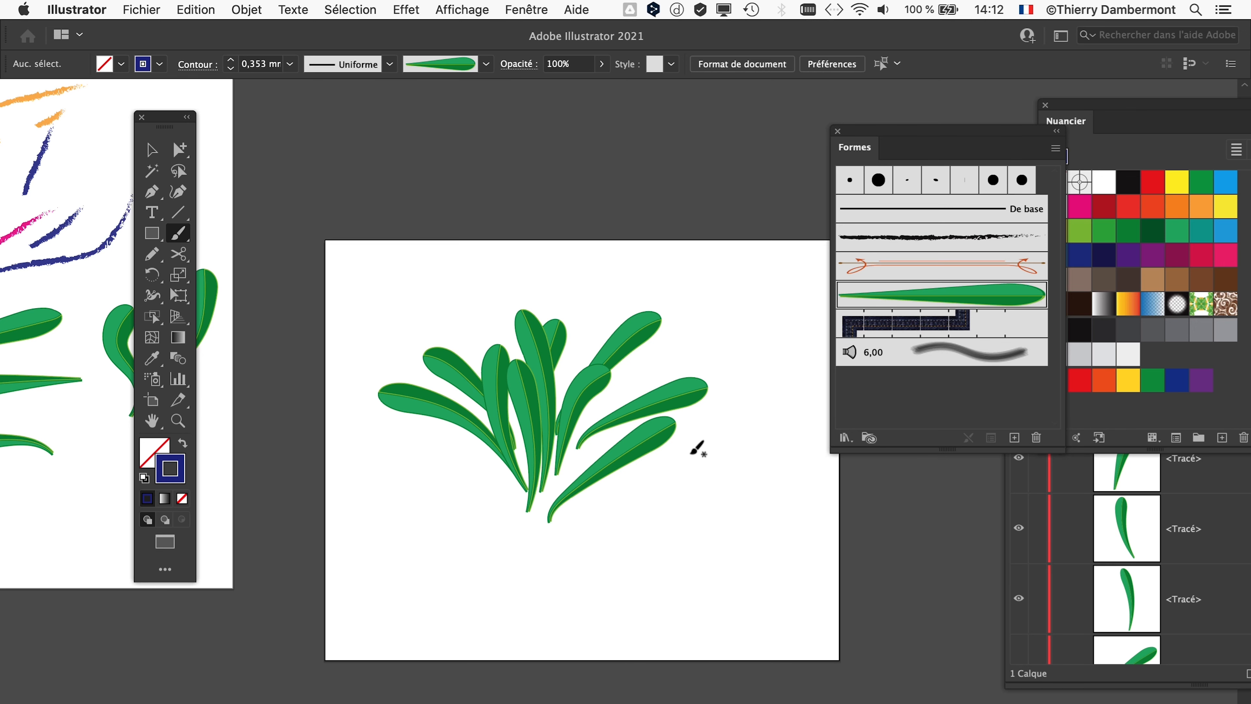
scroll(598, 458, up, 2)
scroll(598, 457, down, 2)
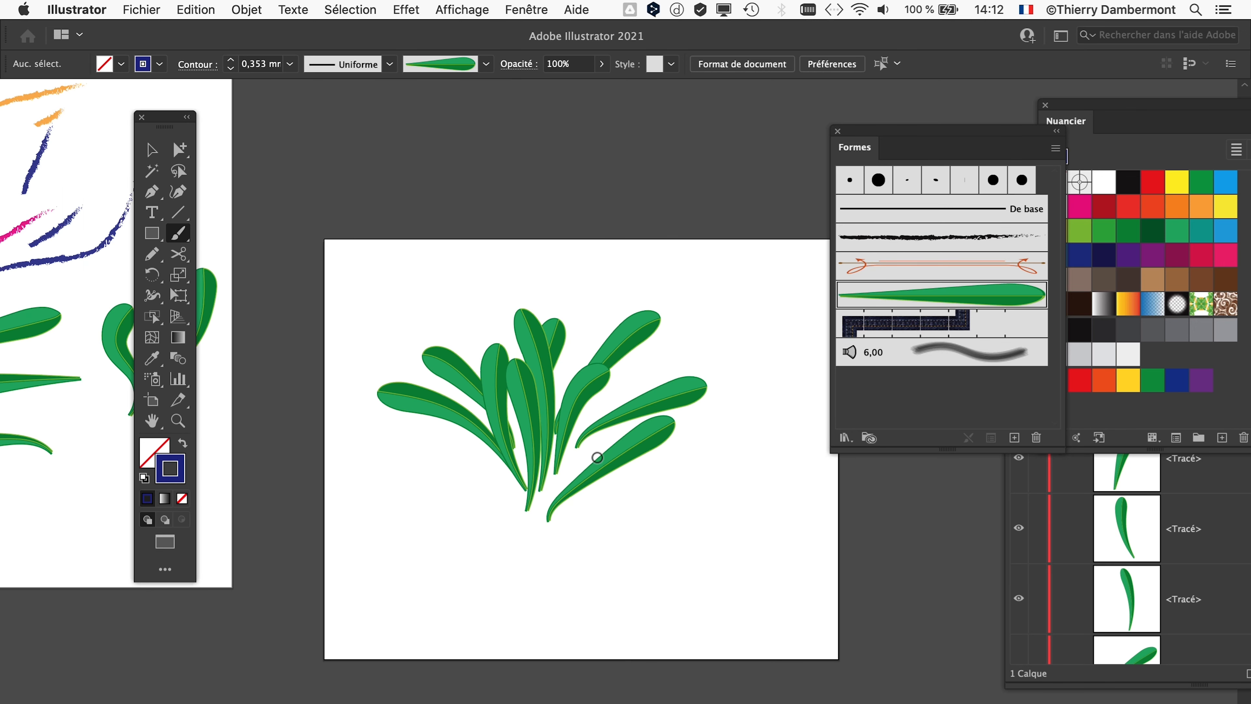
- Paint one more leaf stroke rising from the base through the gap in the right half of the fan
drag(570, 461, 648, 342)
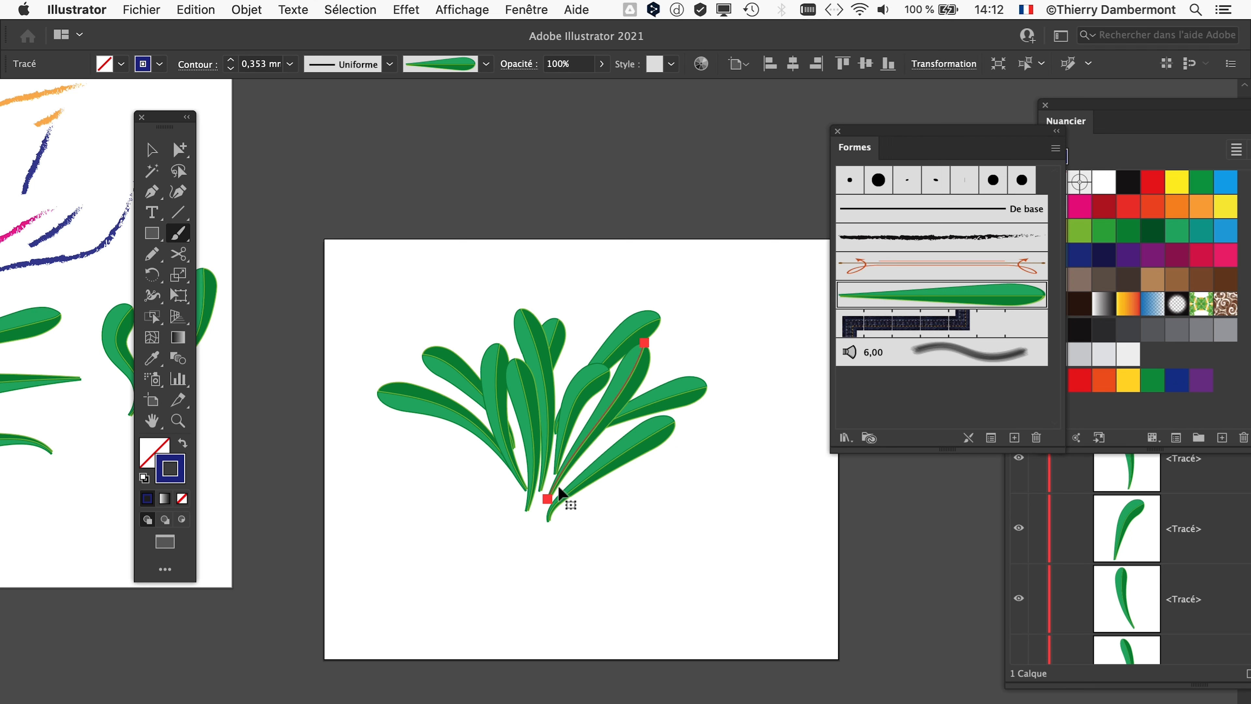
scroll(602, 499, up, 2)
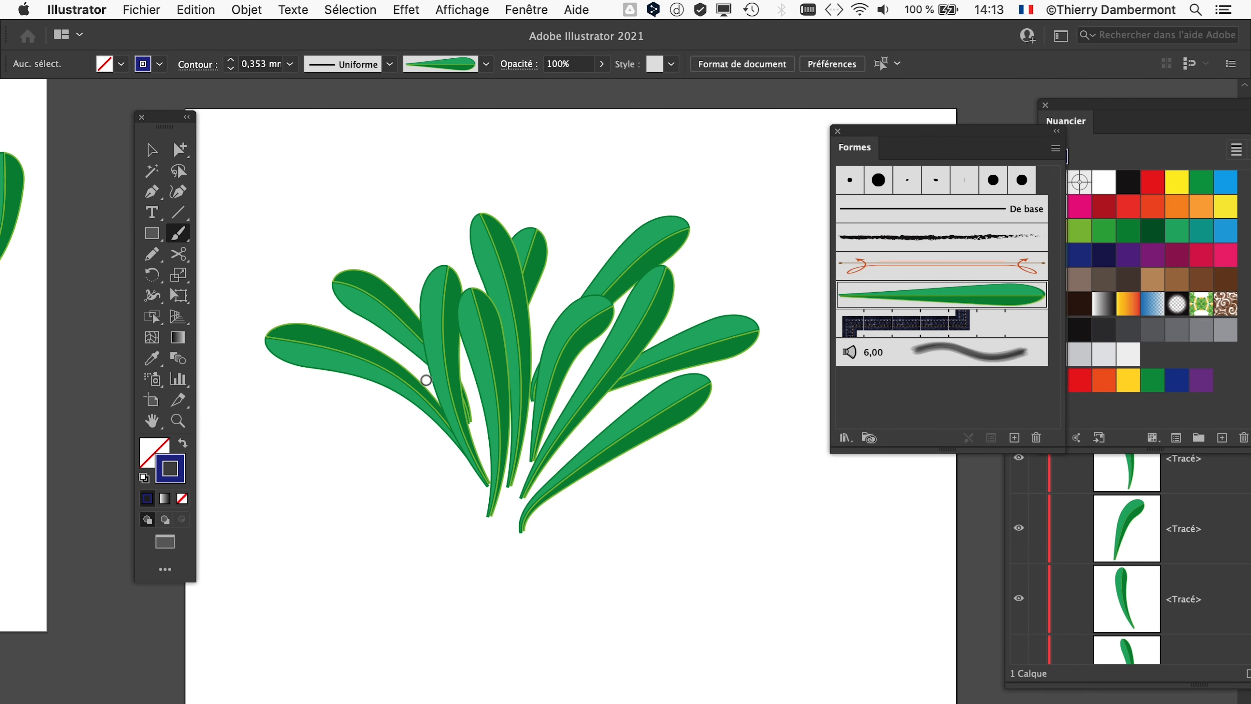
- Save the document under the new name brushe artistique - 05.ai with the default Illustrator options
scroll(427, 380, down, 1)
drag(370, 385, 779, 449)
drag(437, 400, 879, 439)
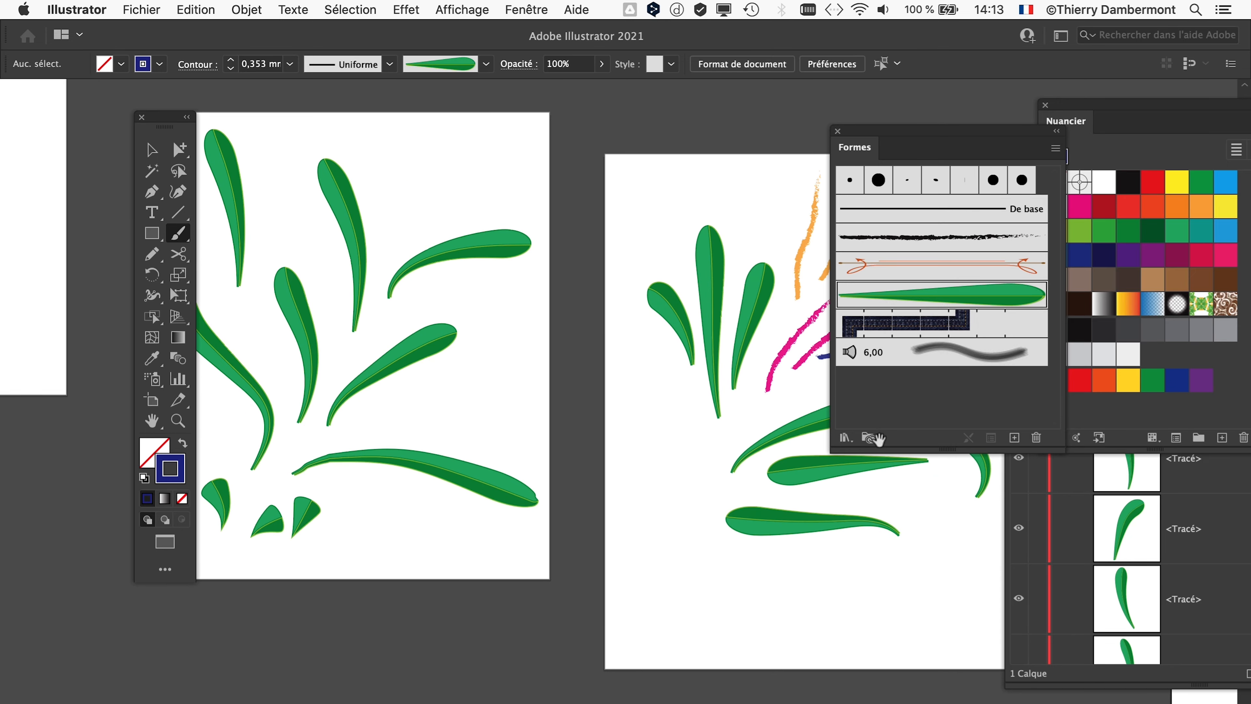
drag(511, 424, 893, 484)
click(143, 10)
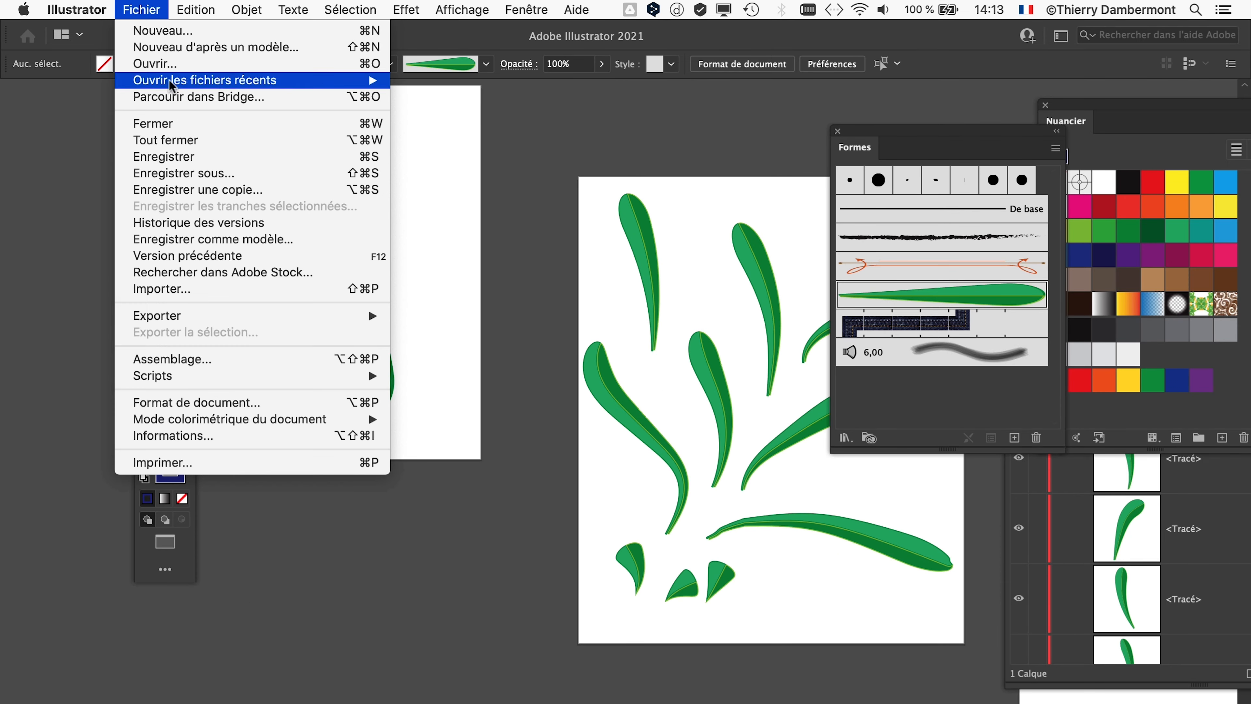
click(217, 173)
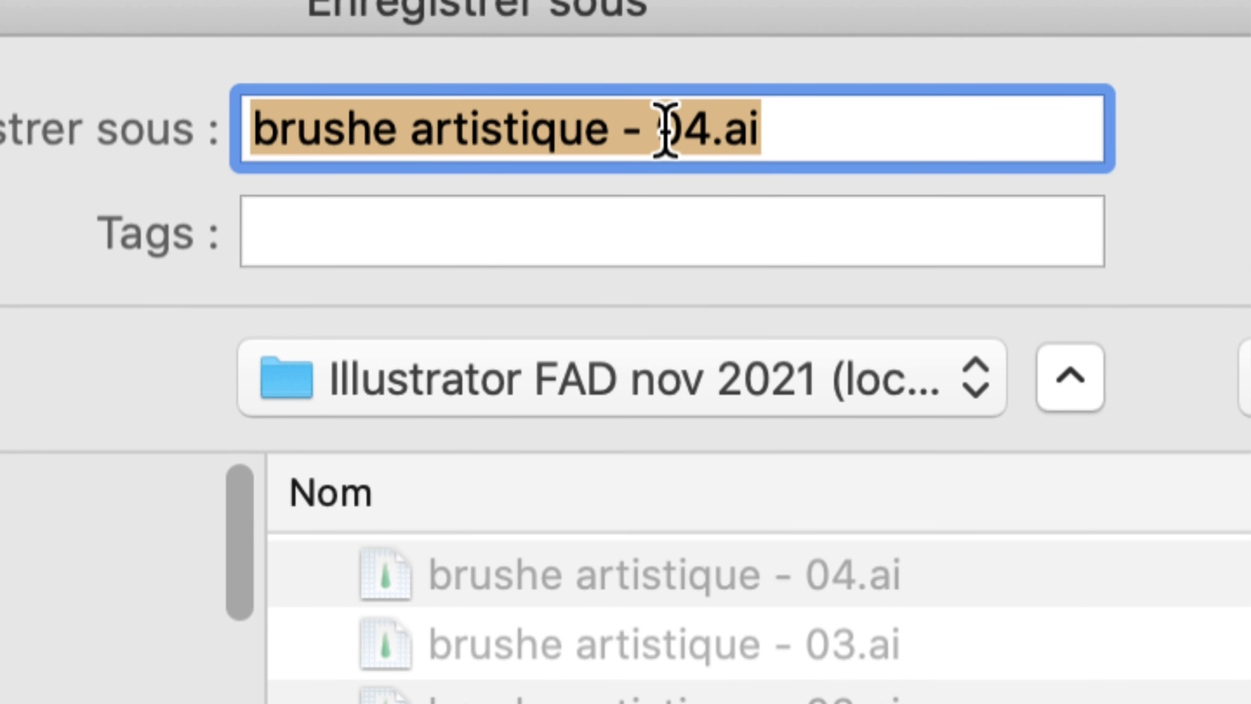
drag(681, 130, 710, 143)
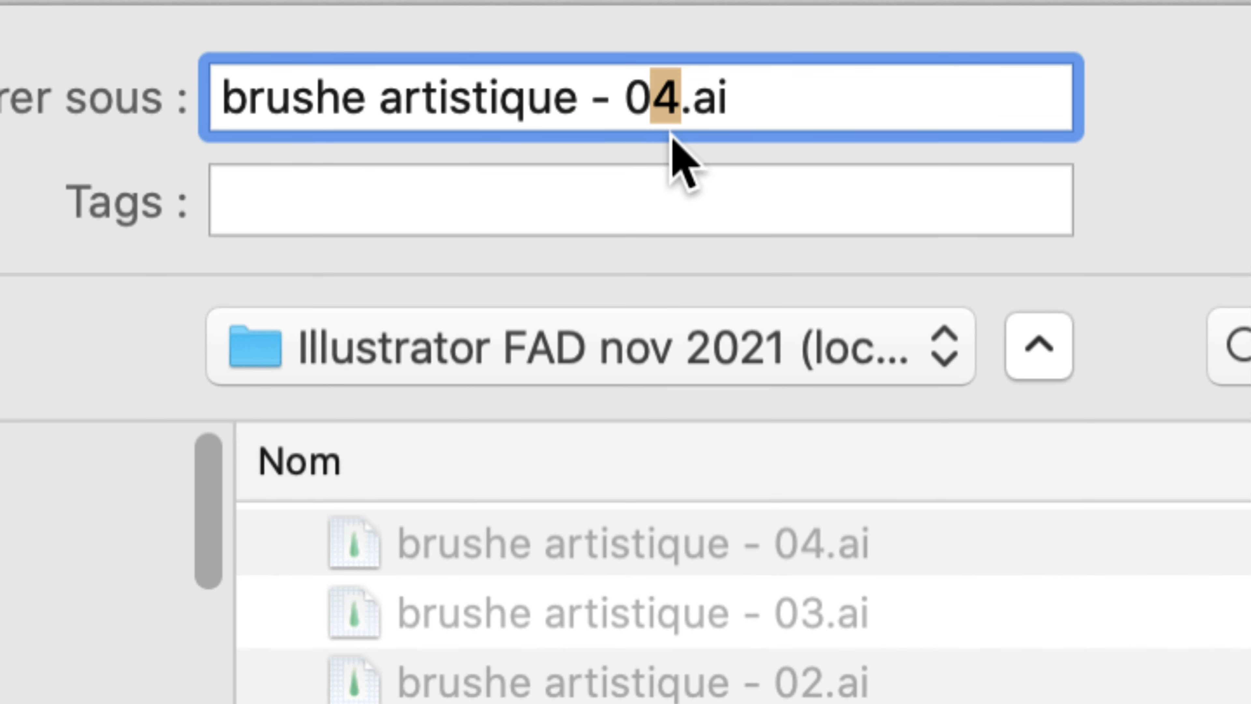
text(5)
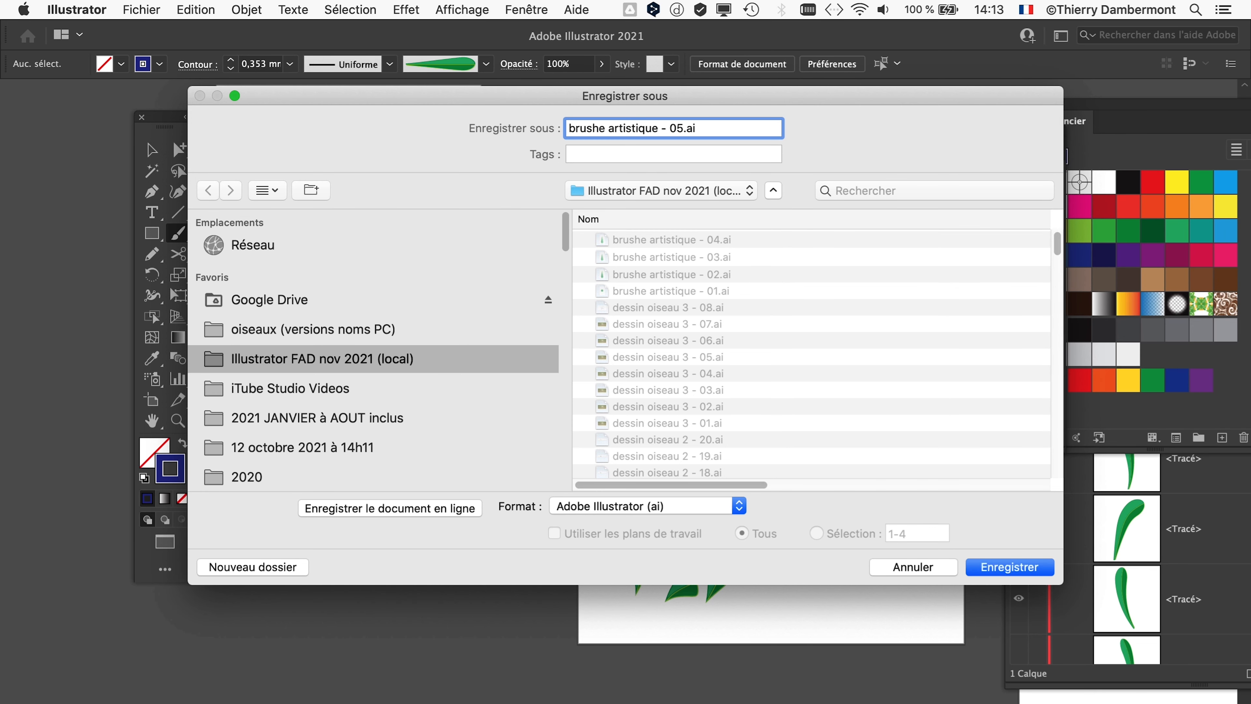
key(Return)
key(Return)
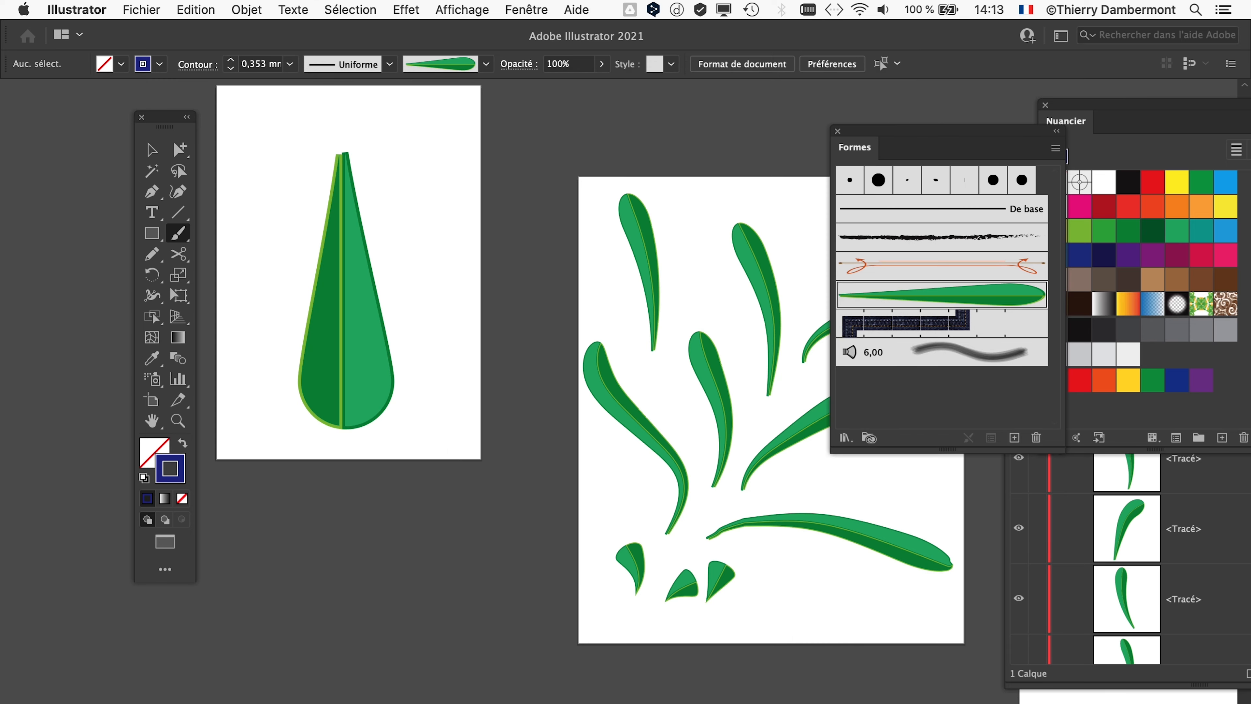
- Pick up the dark green fill and light green 5 mm stroke of the original leaf's left half, leaving nothing selected
drag(358, 248, 366, 324)
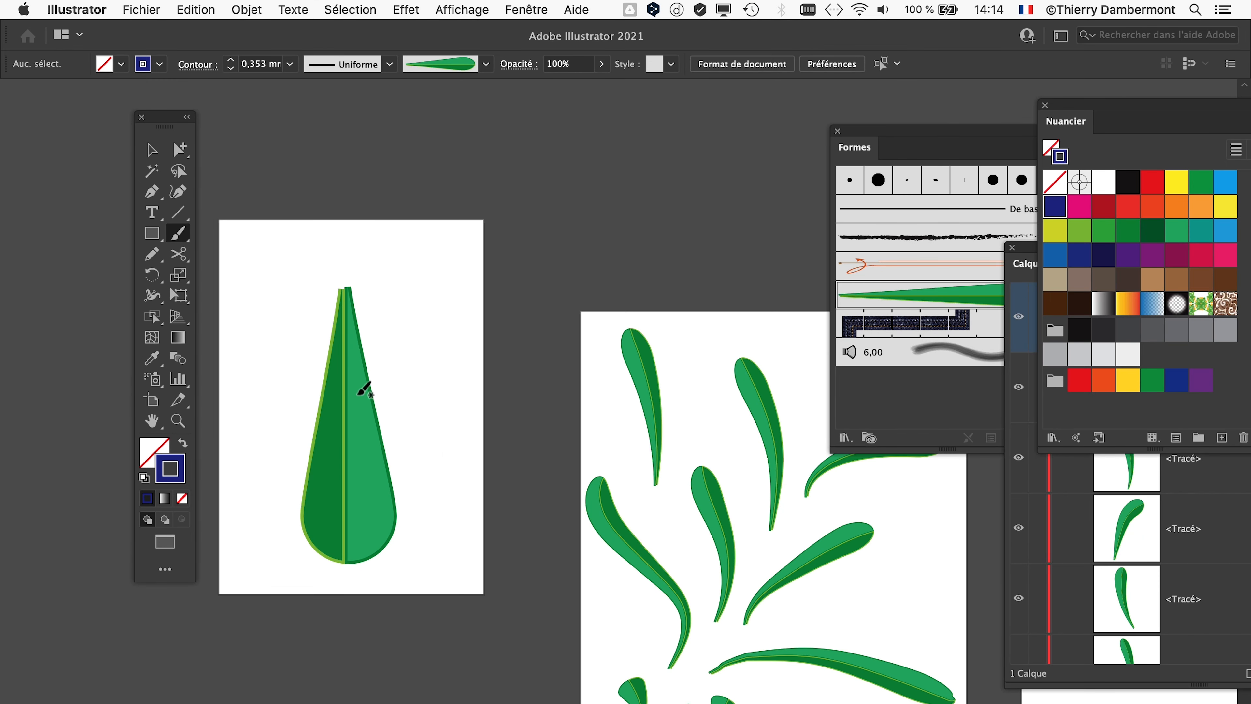
scroll(331, 379, up, 2)
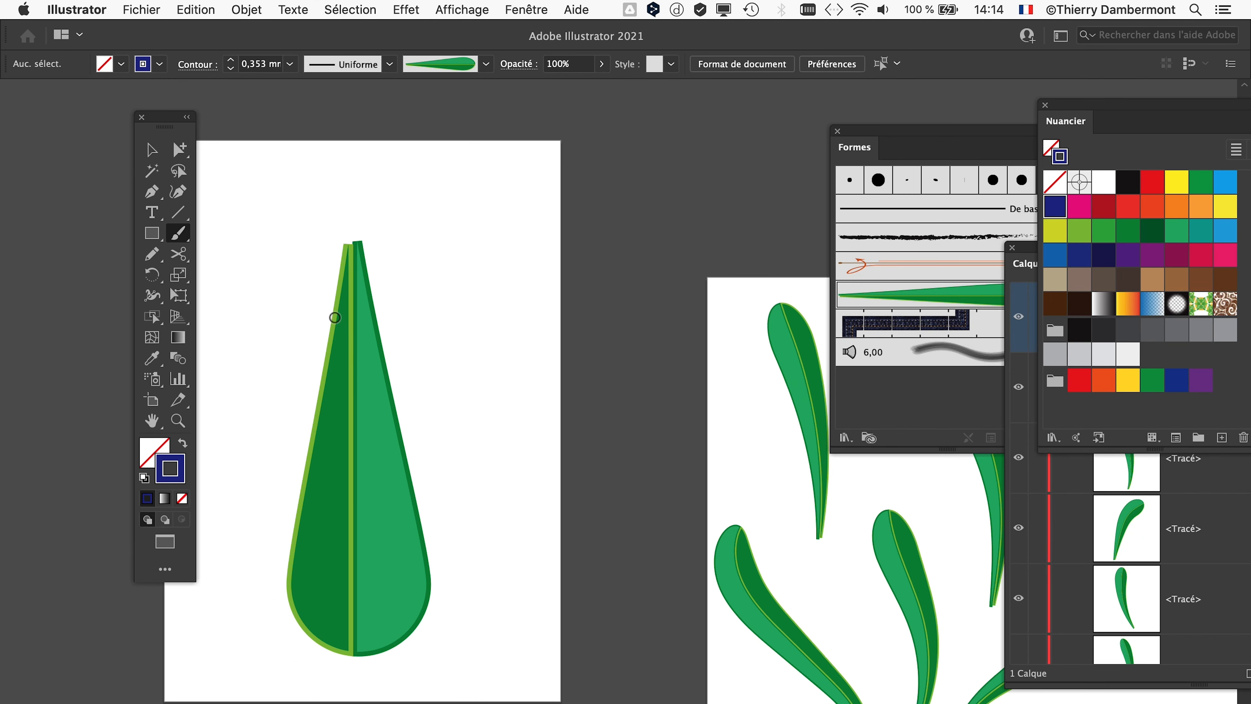
scroll(336, 318, down, 2)
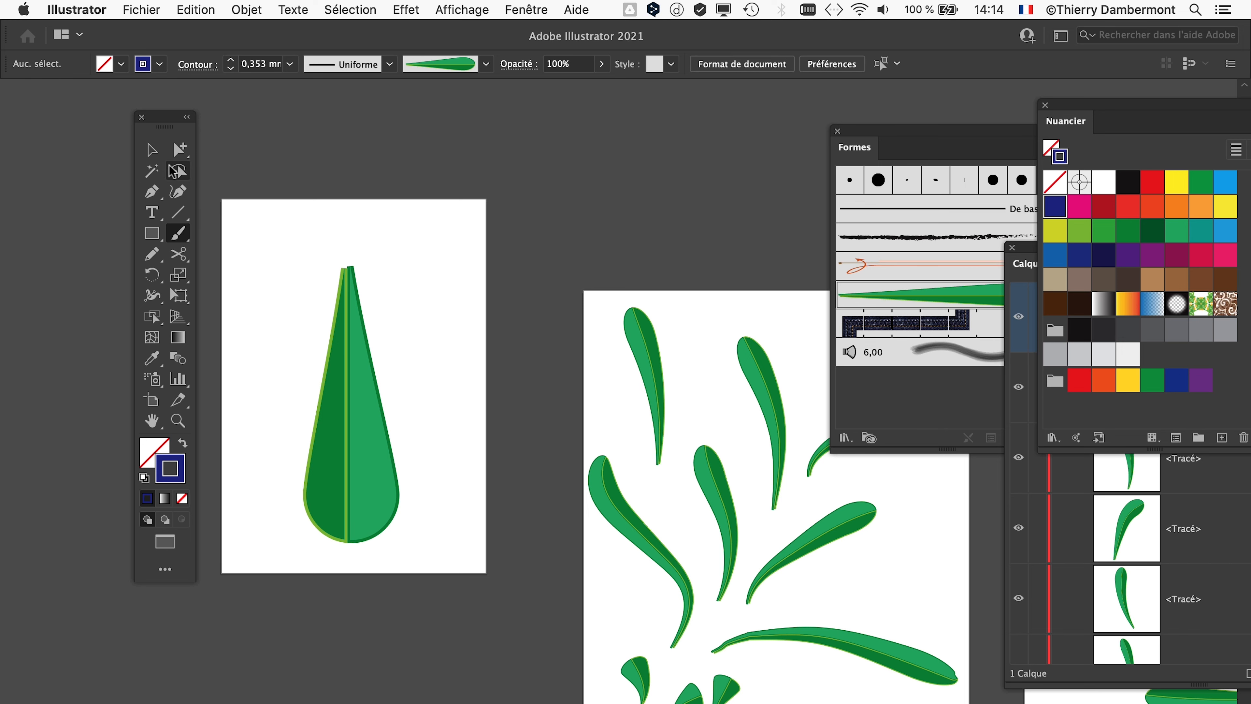
click(154, 152)
scroll(326, 343, up, 2)
click(343, 361)
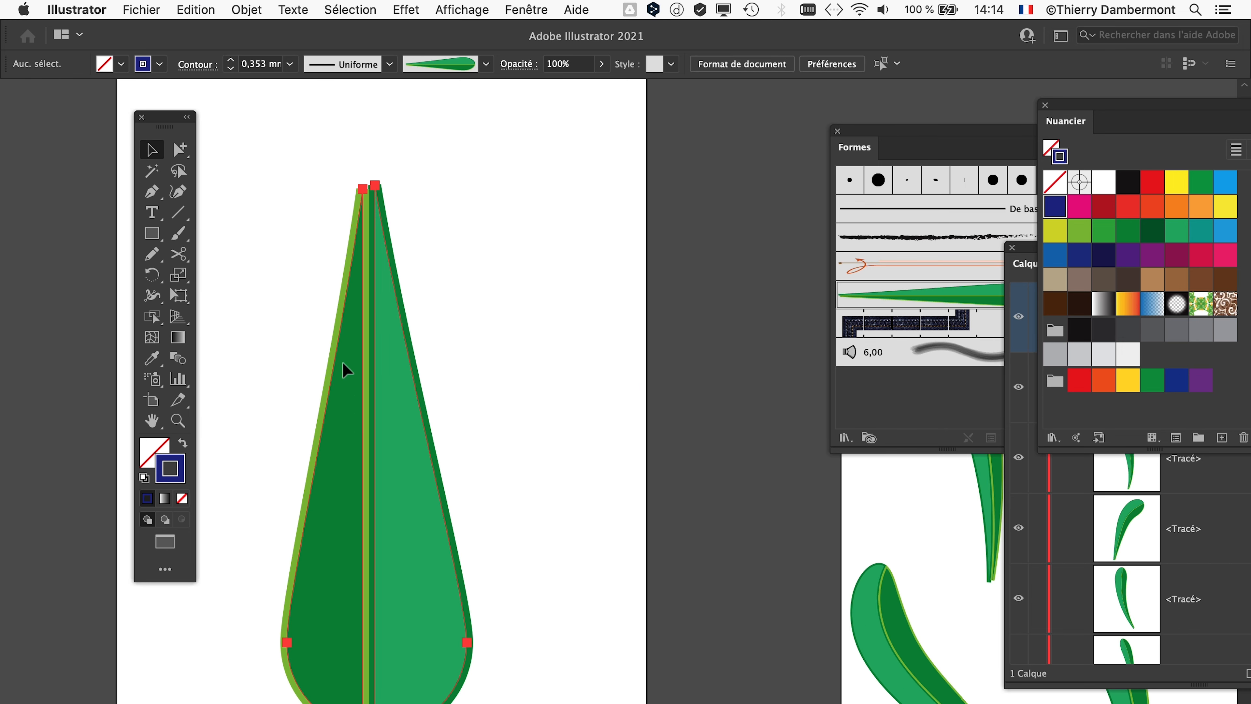
click(180, 151)
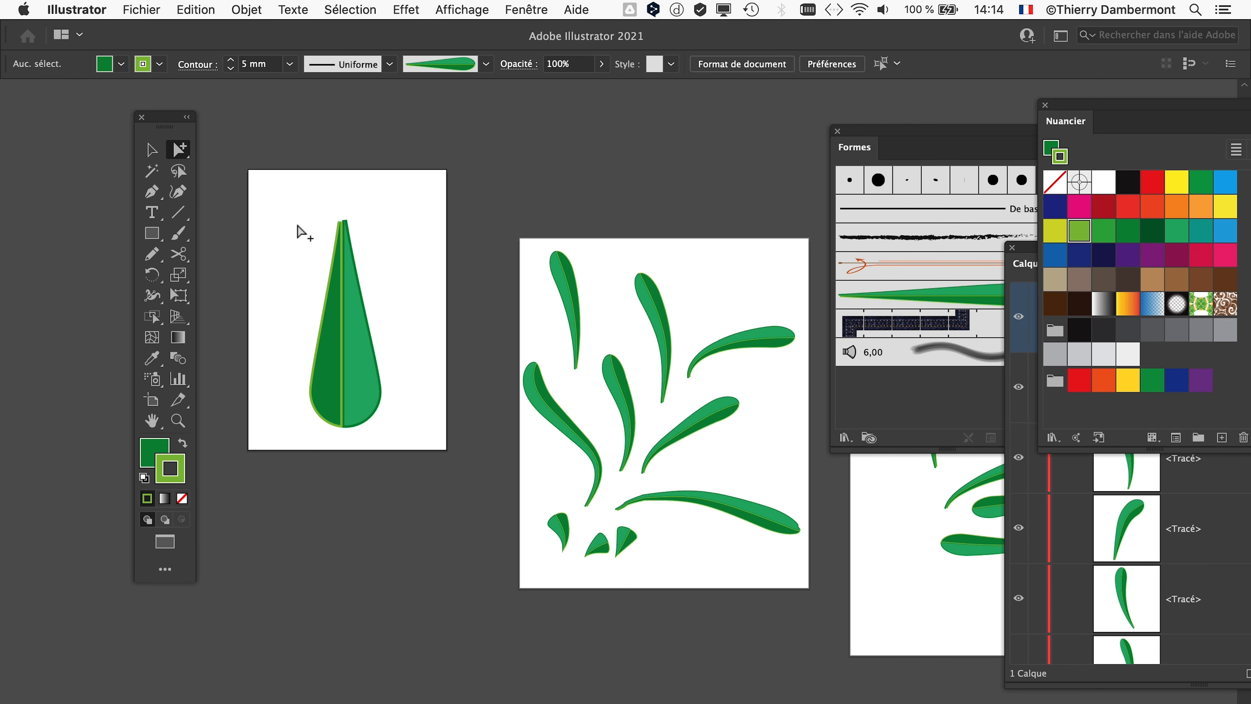
- Extend the first artboard upward to make ample empty space above the tip of the original leaf
drag(286, 235, 301, 375)
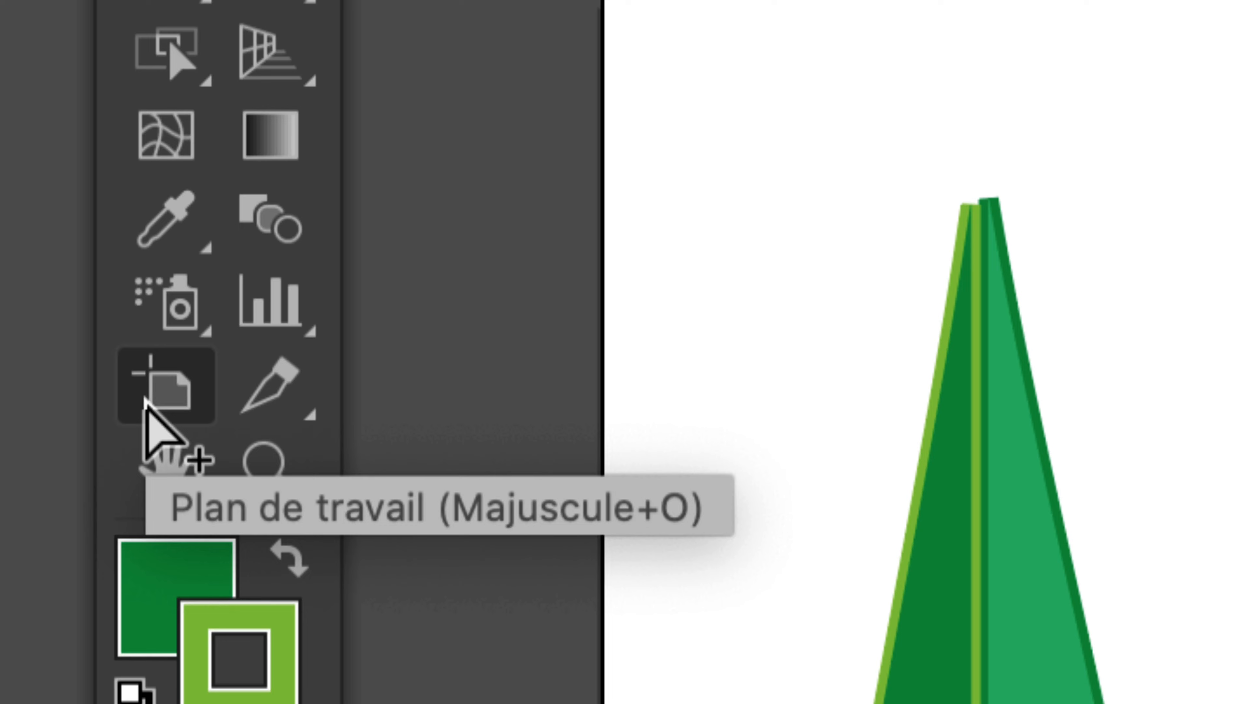
click(147, 400)
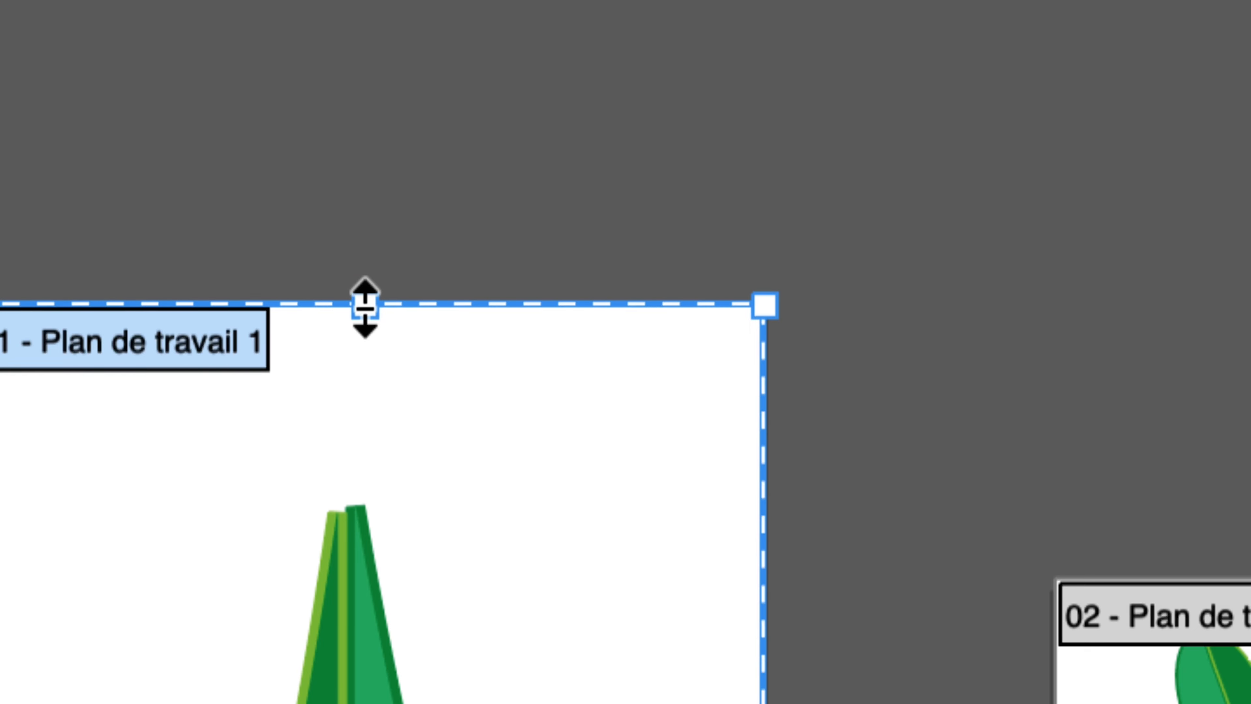
drag(365, 306, 367, 0)
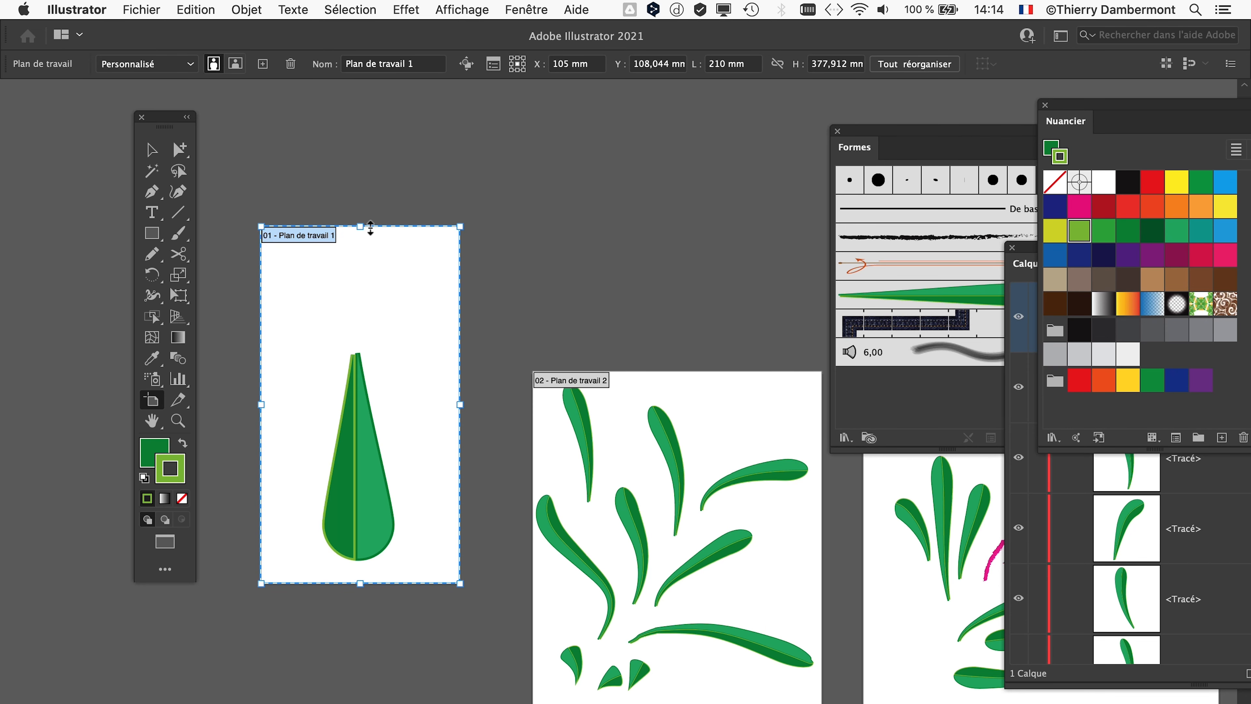
drag(365, 226, 370, 113)
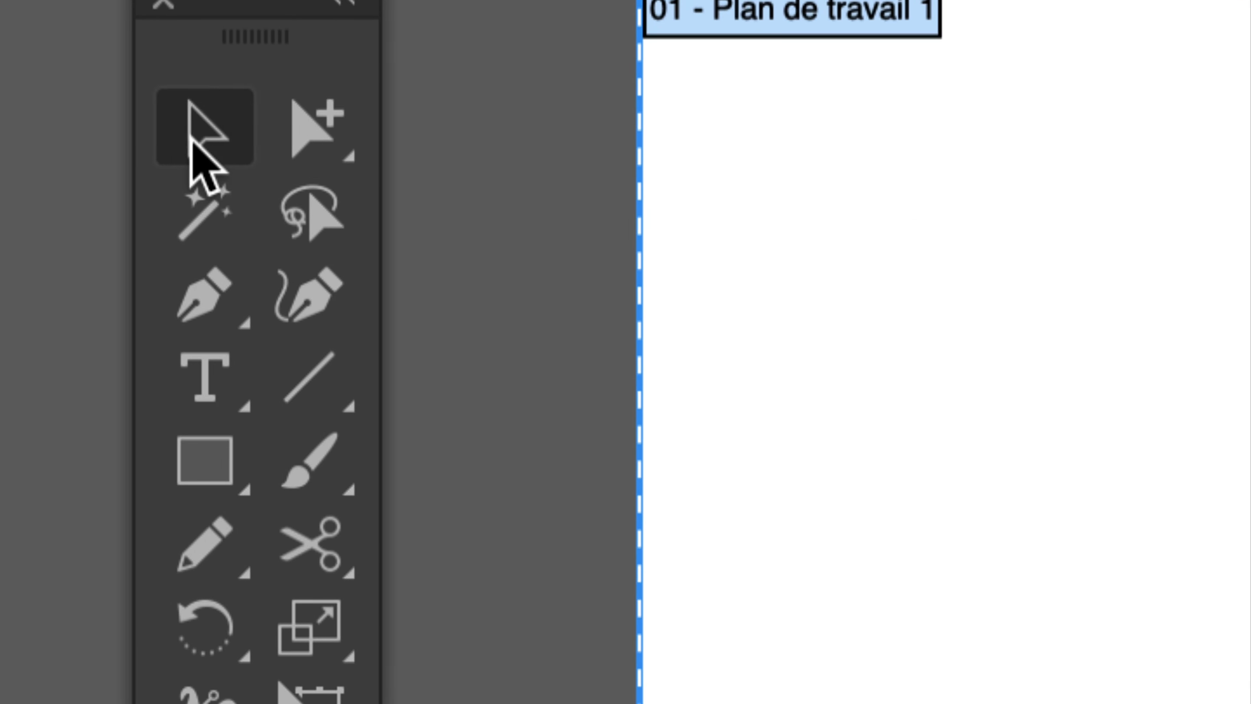
- Leave artboard editing and draw a narrow, tall stem rectangle rising from the leaf's tip towards the artboard's upper edge
click(286, 167)
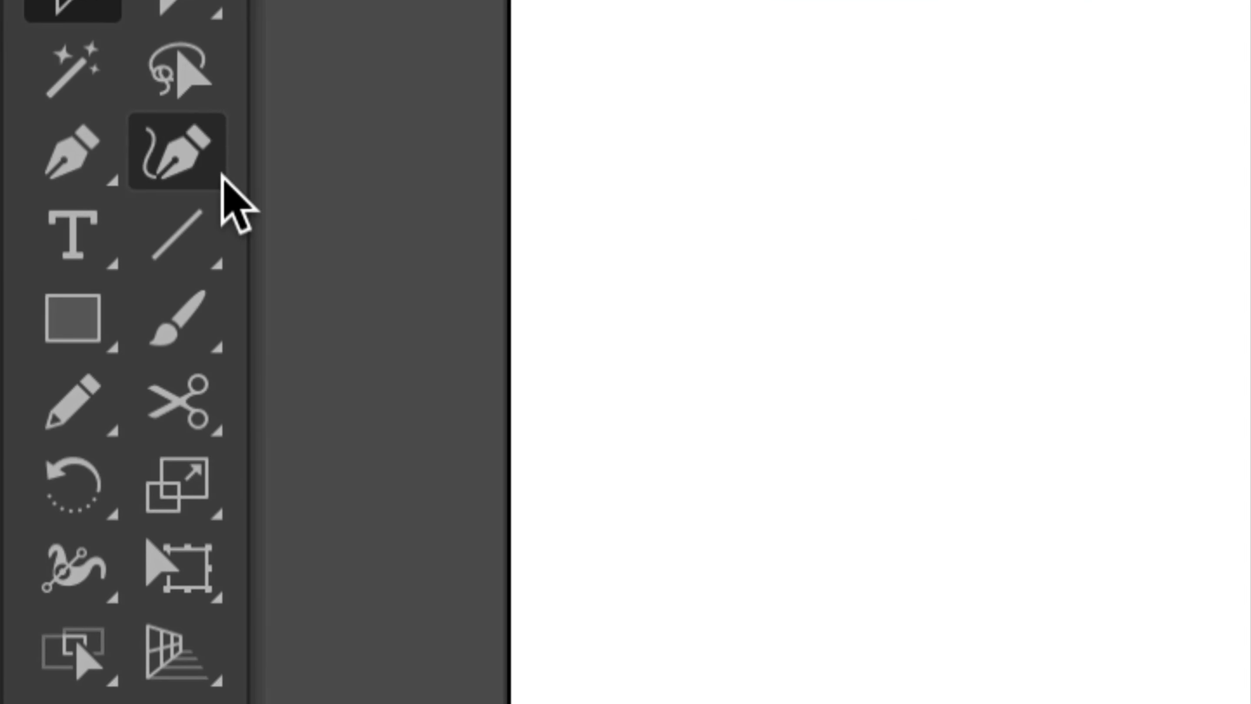
click(202, 202)
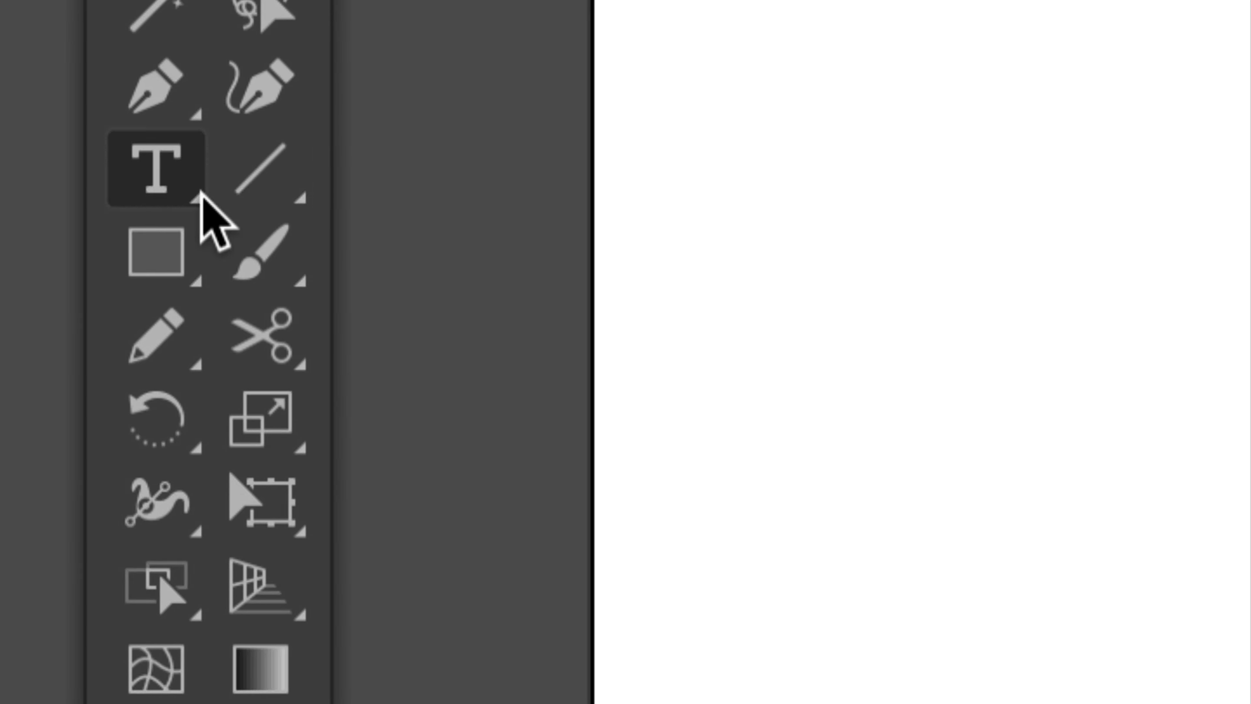
click(160, 256)
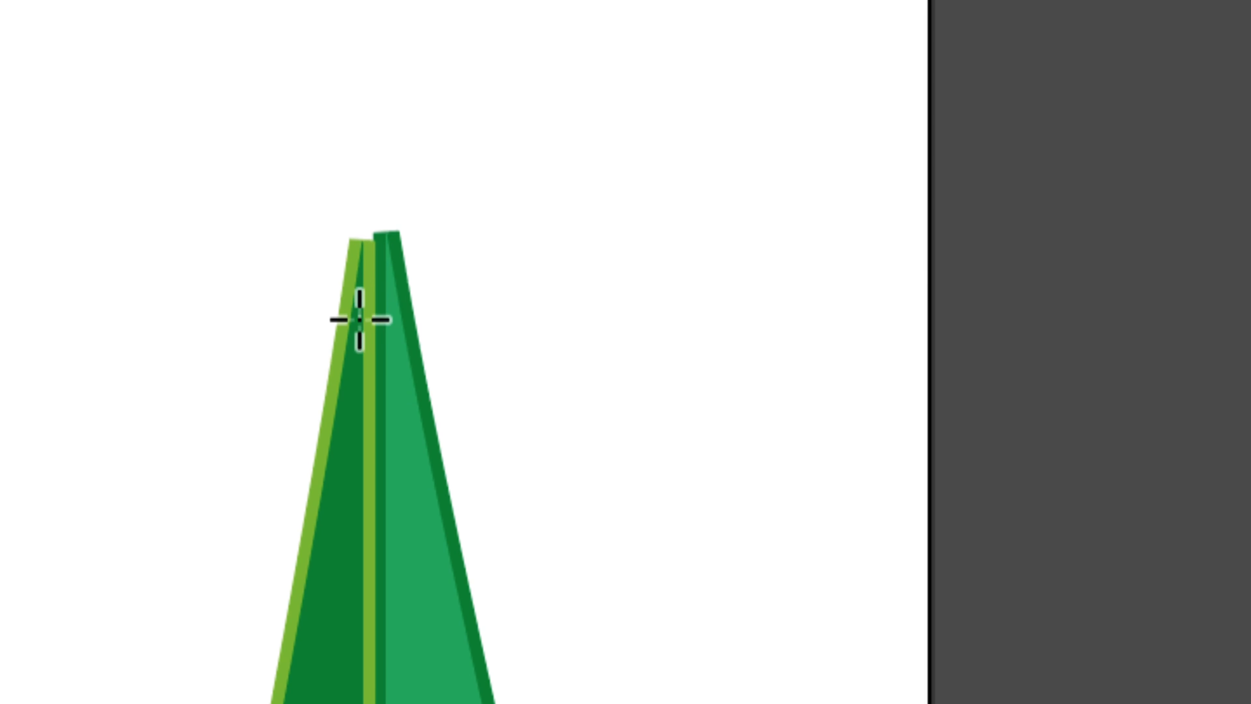
drag(359, 320, 366, 168)
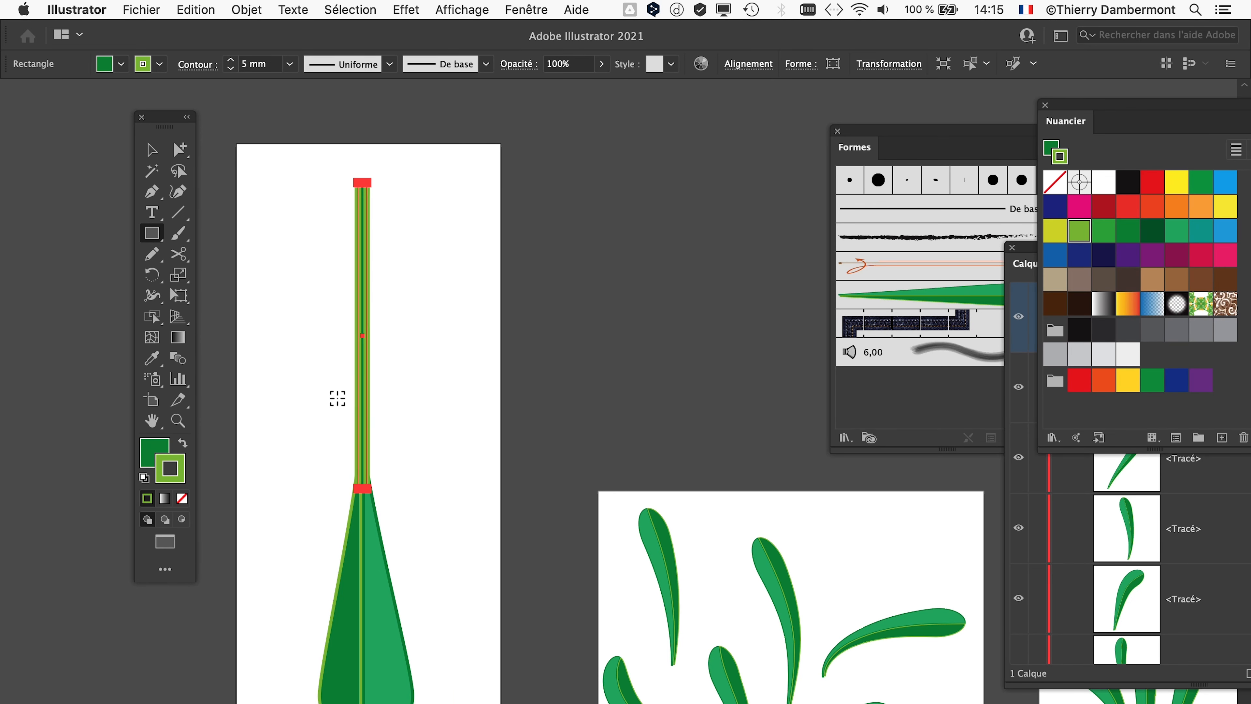
- Set the stem rectangle's stroke to 2 mm aligned to the outside, and move the Contour palette clear of the drawing
scroll(387, 457, up, 2)
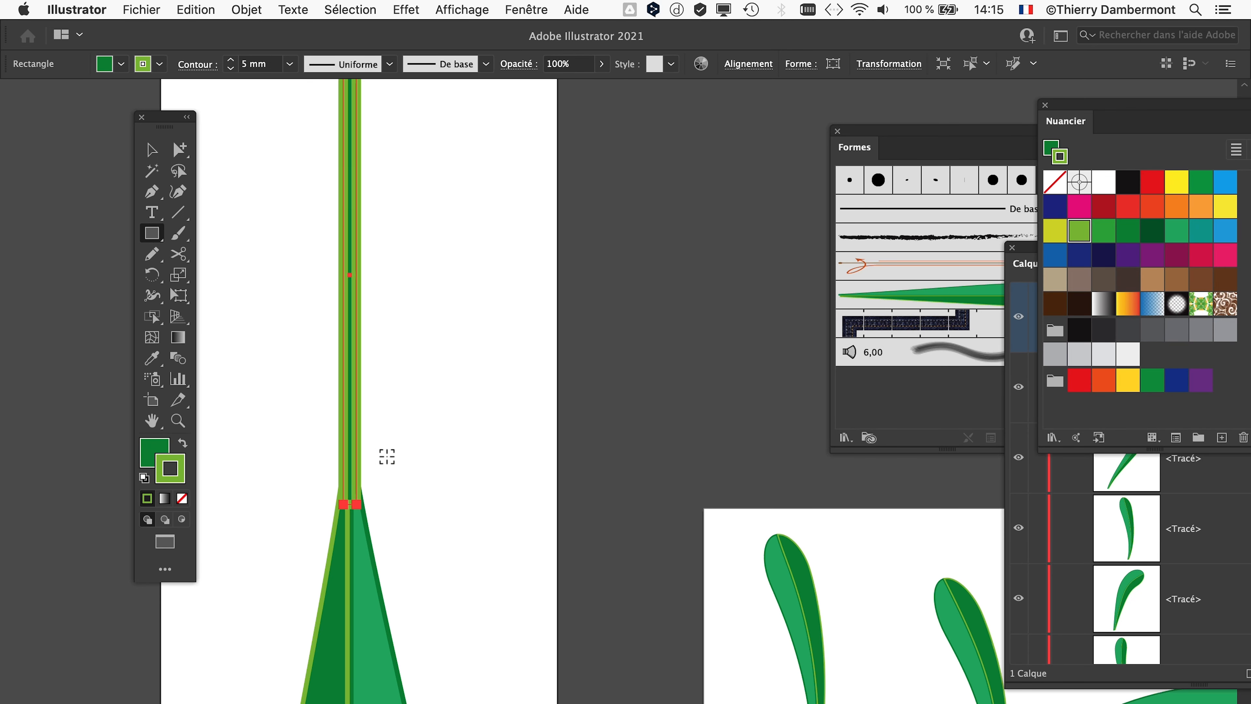
click(162, 448)
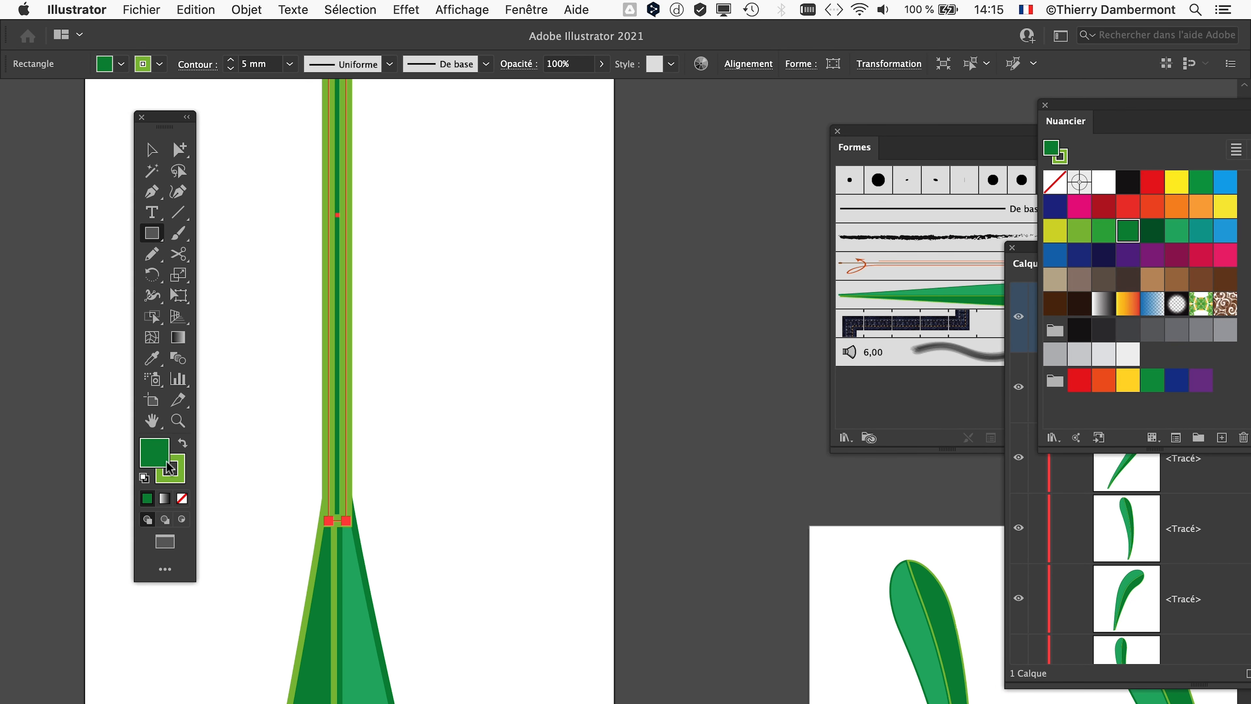
click(175, 474)
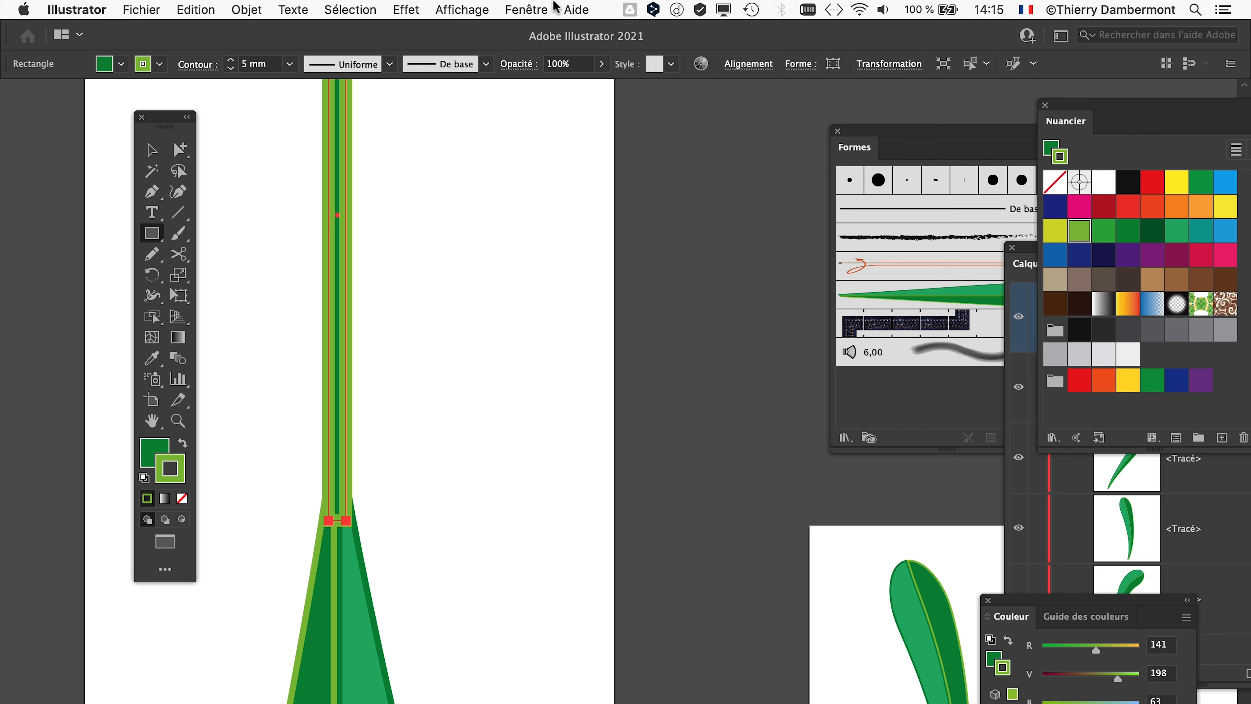
click(537, 9)
click(587, 353)
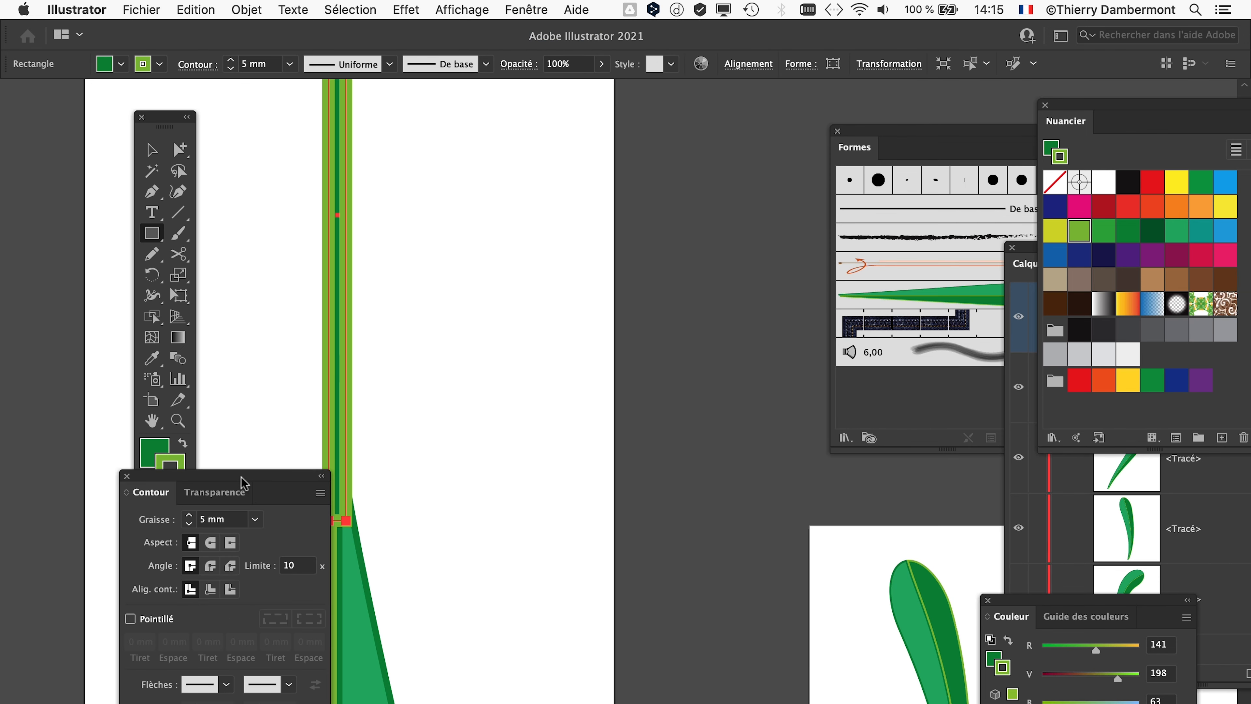
drag(244, 484, 476, 178)
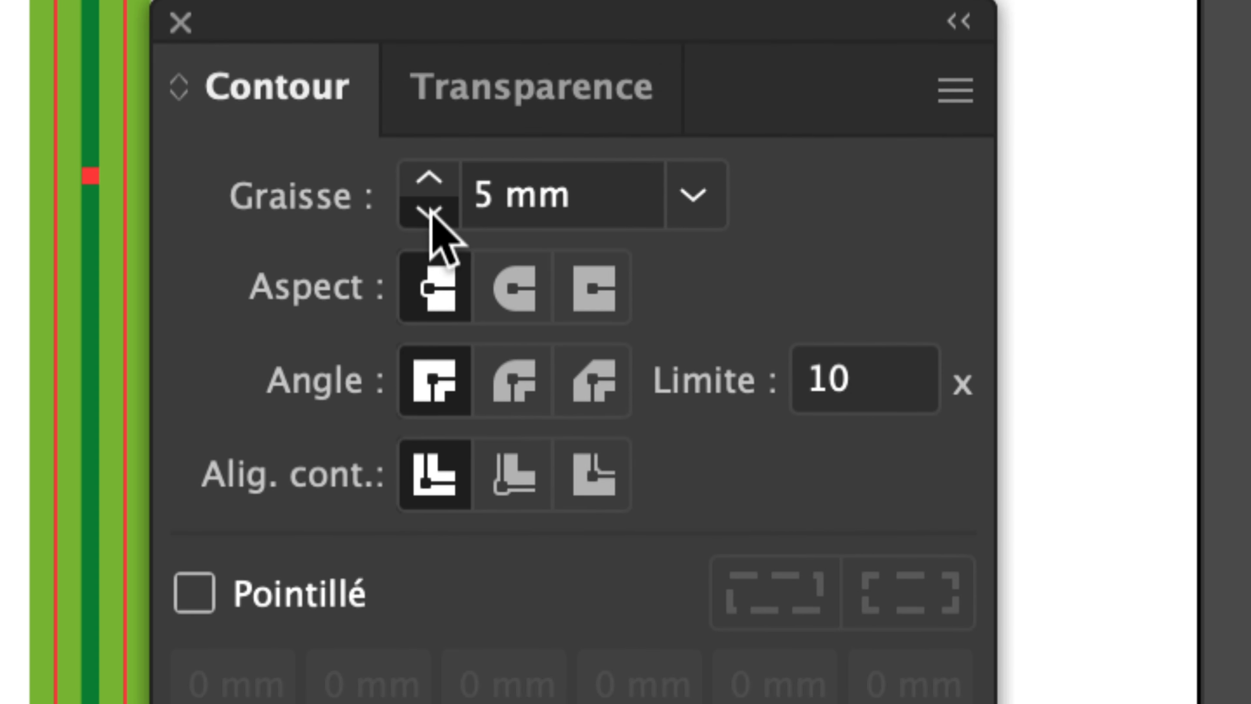
click(255, 362)
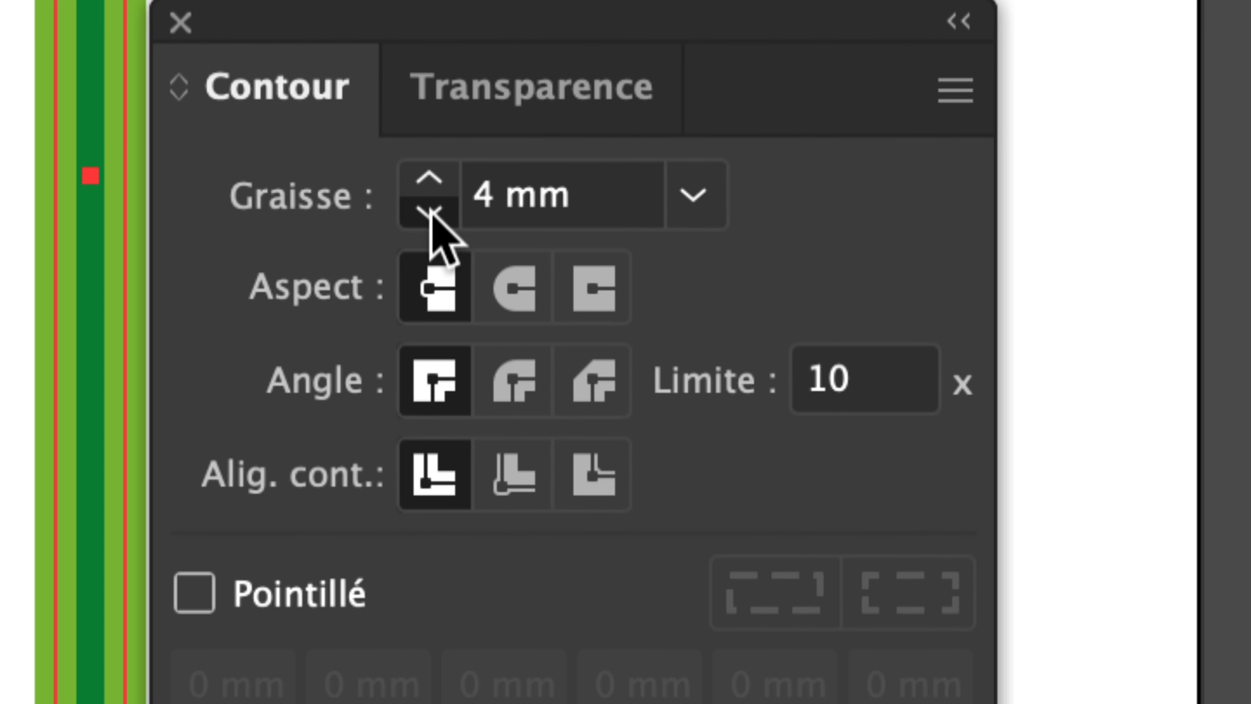
click(429, 212)
click(429, 212)
click(583, 483)
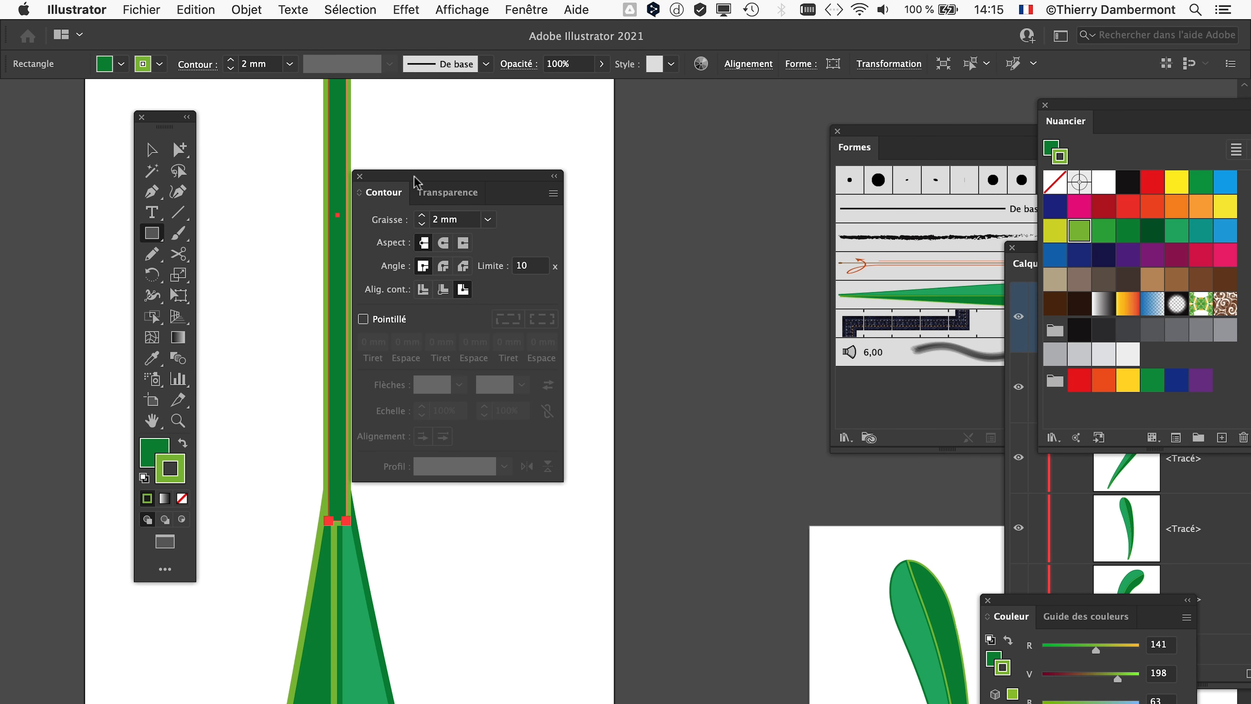
drag(416, 182, 648, 177)
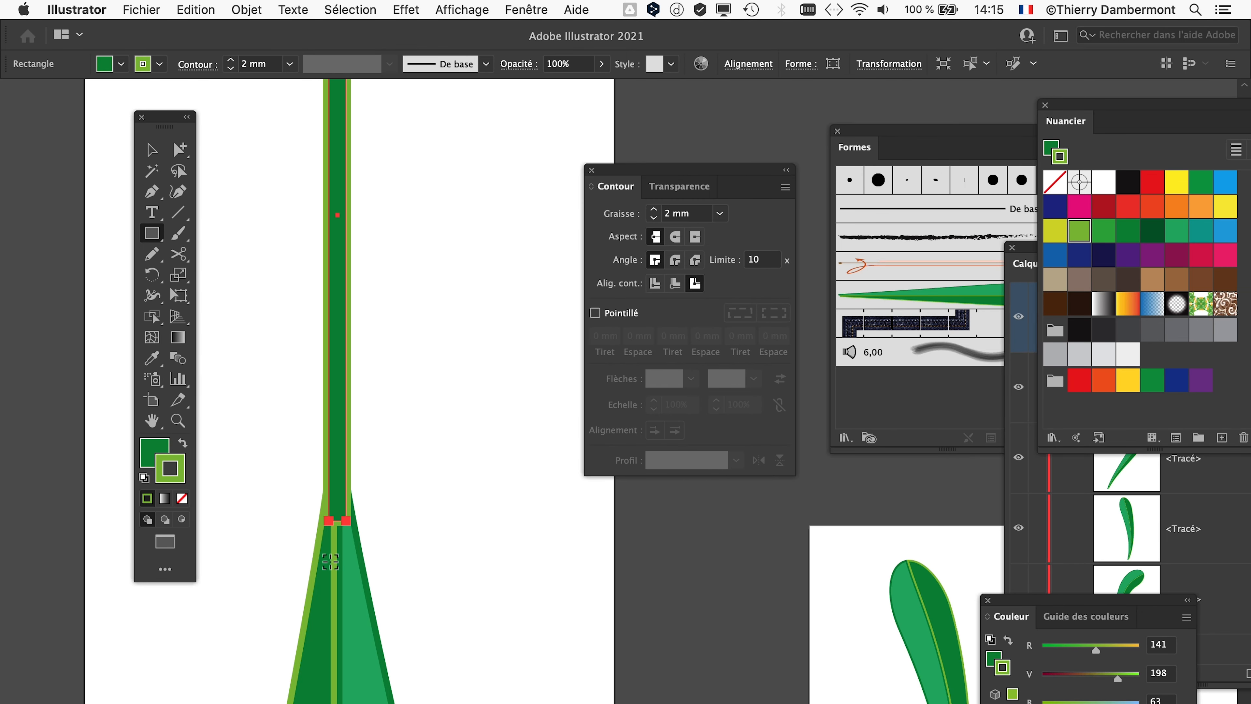
- Send the stem rectangle to the back (Arrière-plan) so it lies behind both leaf halves
scroll(331, 564, up, 3)
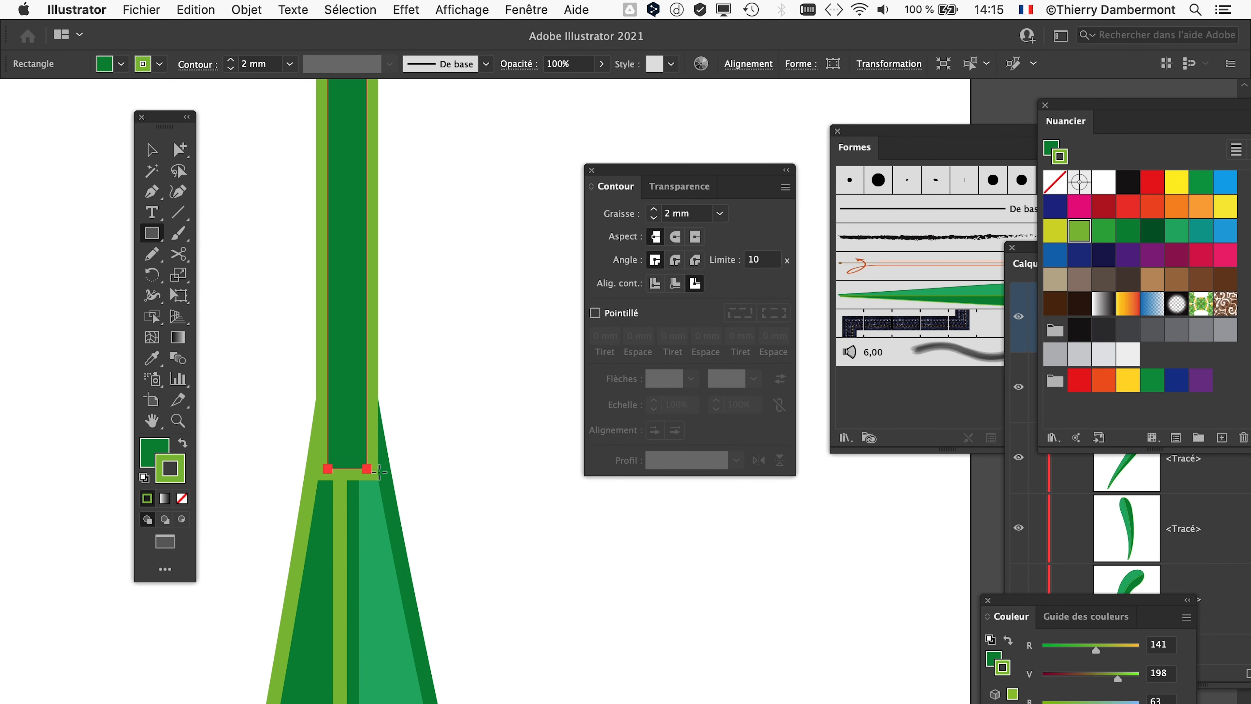
click(236, 7)
mouse_move(434, 47)
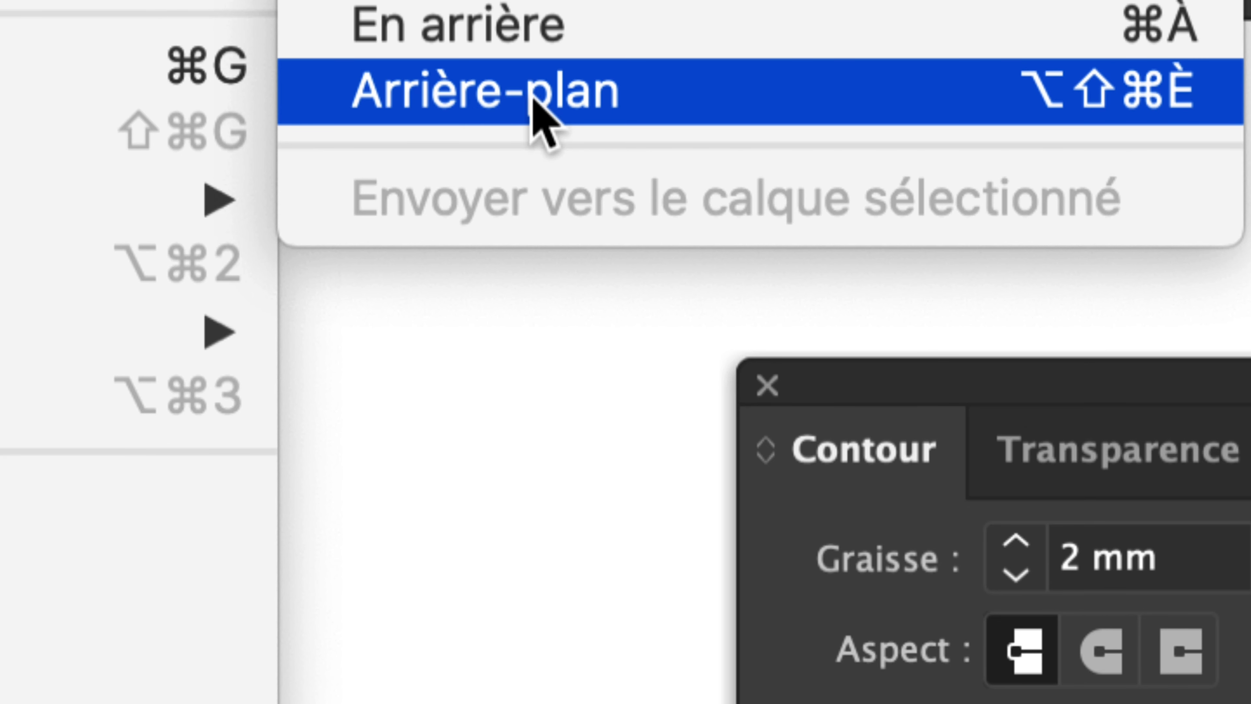
click(532, 97)
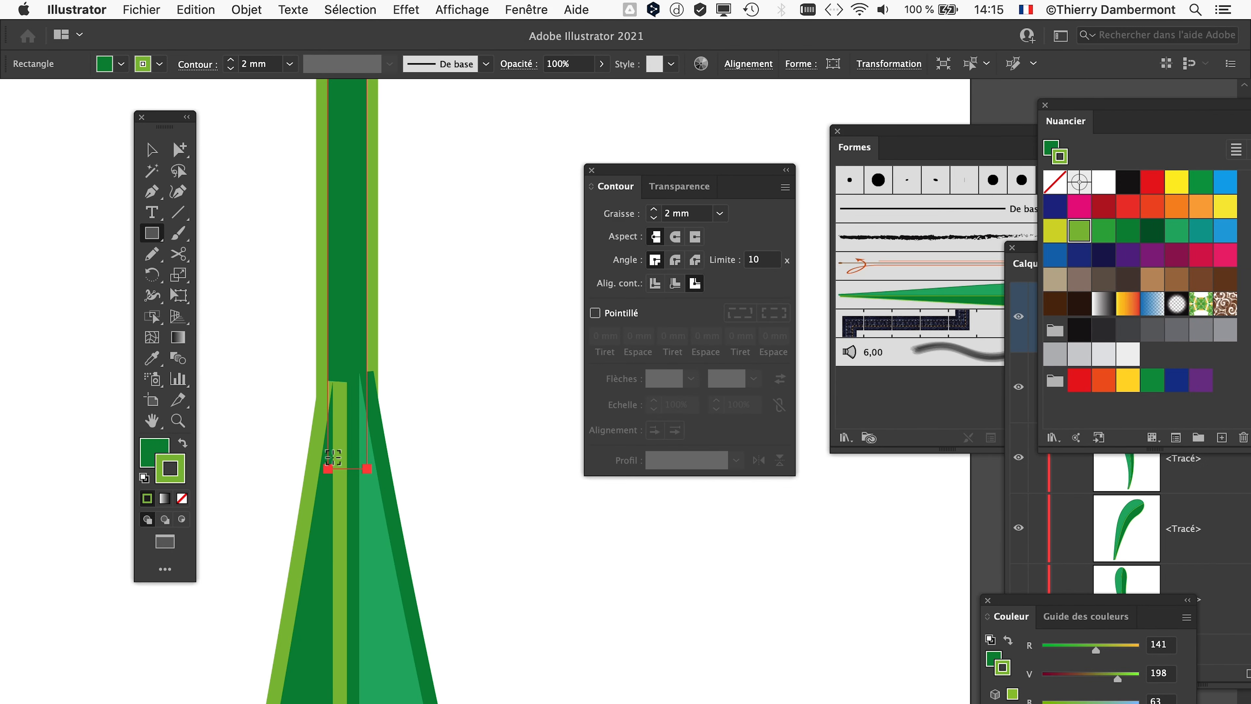
- Move the stem rectangle further down so its lower end sits deeper behind the leaf's tip
scroll(336, 455, up, 2)
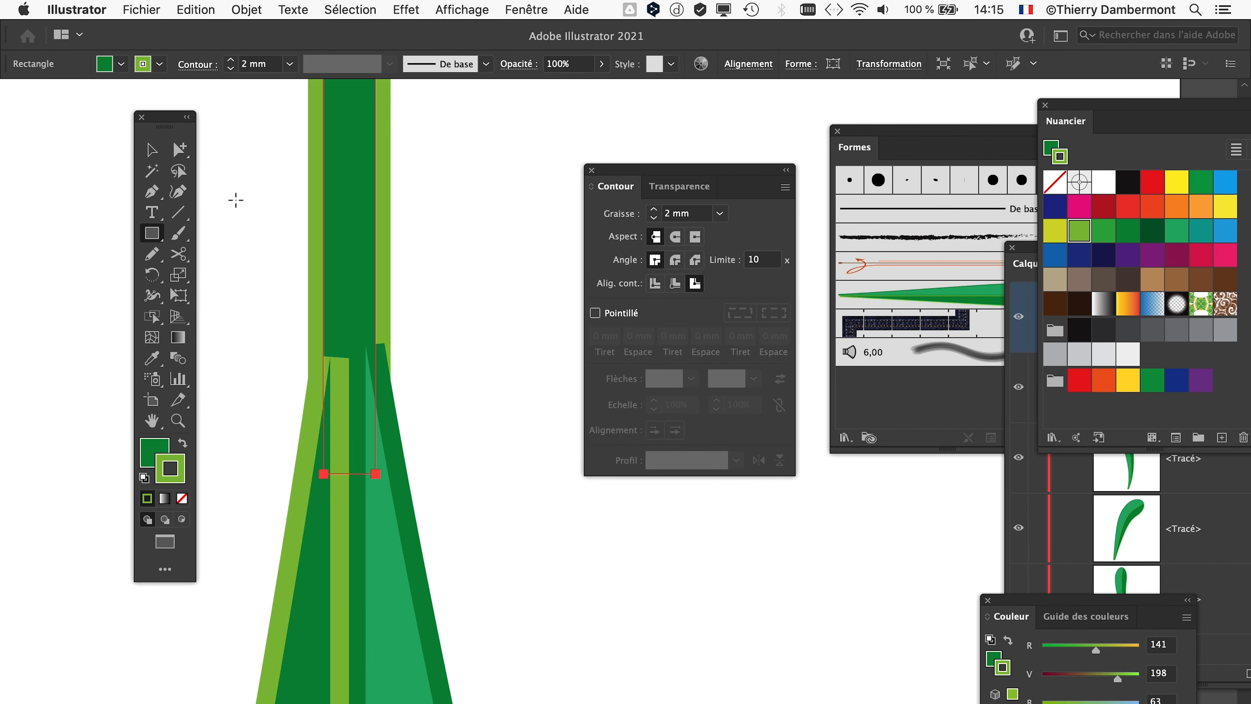
key(v)
drag(338, 269, 351, 480)
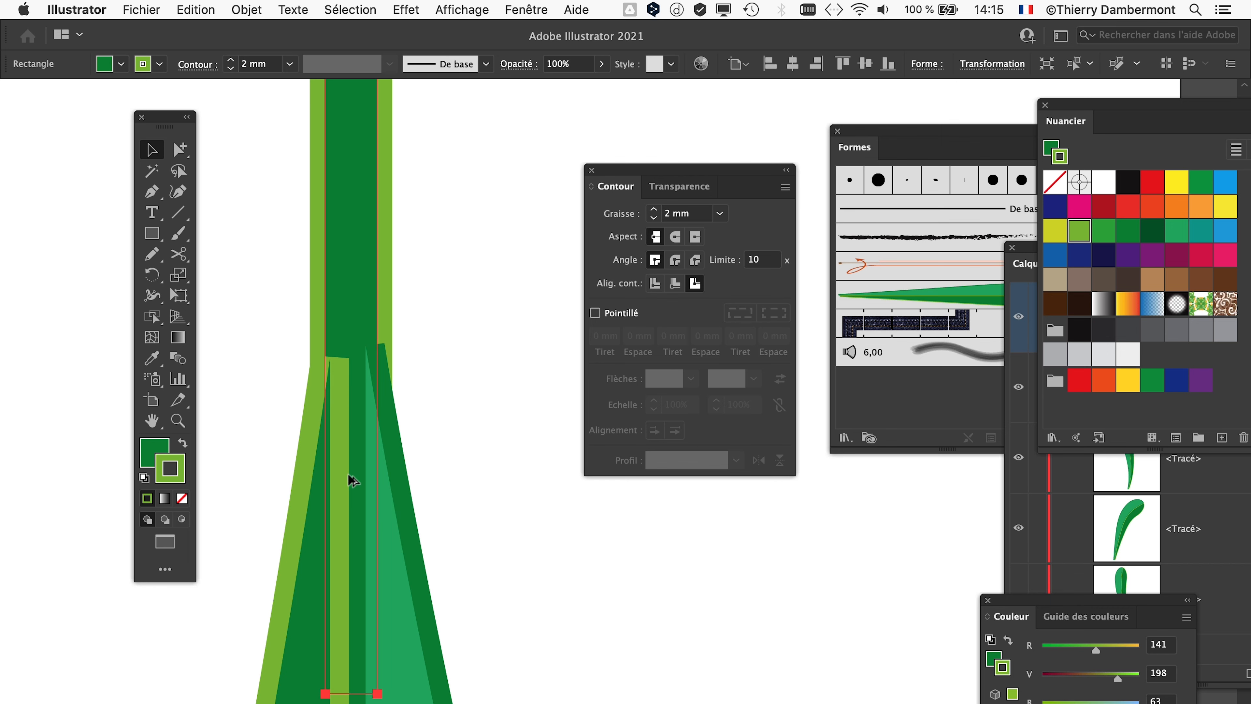
scroll(351, 469, down, 4)
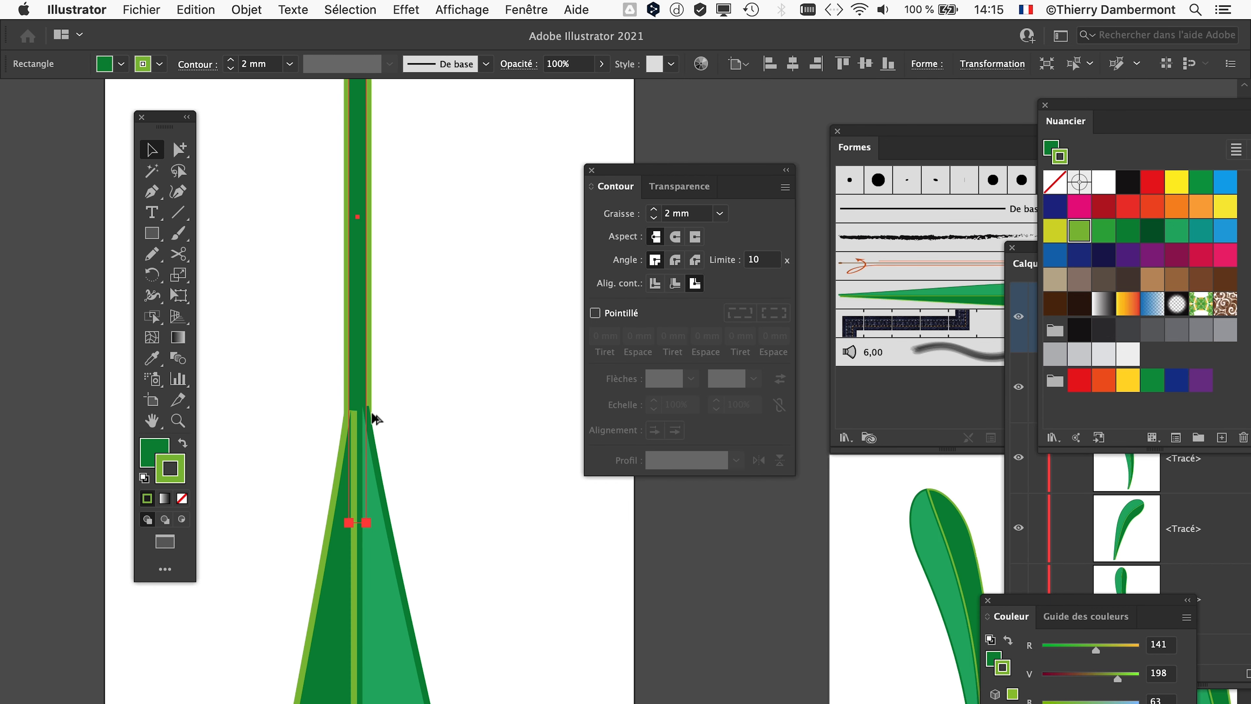
- Select the stem rectangle above the leaf and move the Couleur palette off the Calques palette, just below the Contour palette
scroll(376, 419, up, 3)
scroll(372, 430, down, 2)
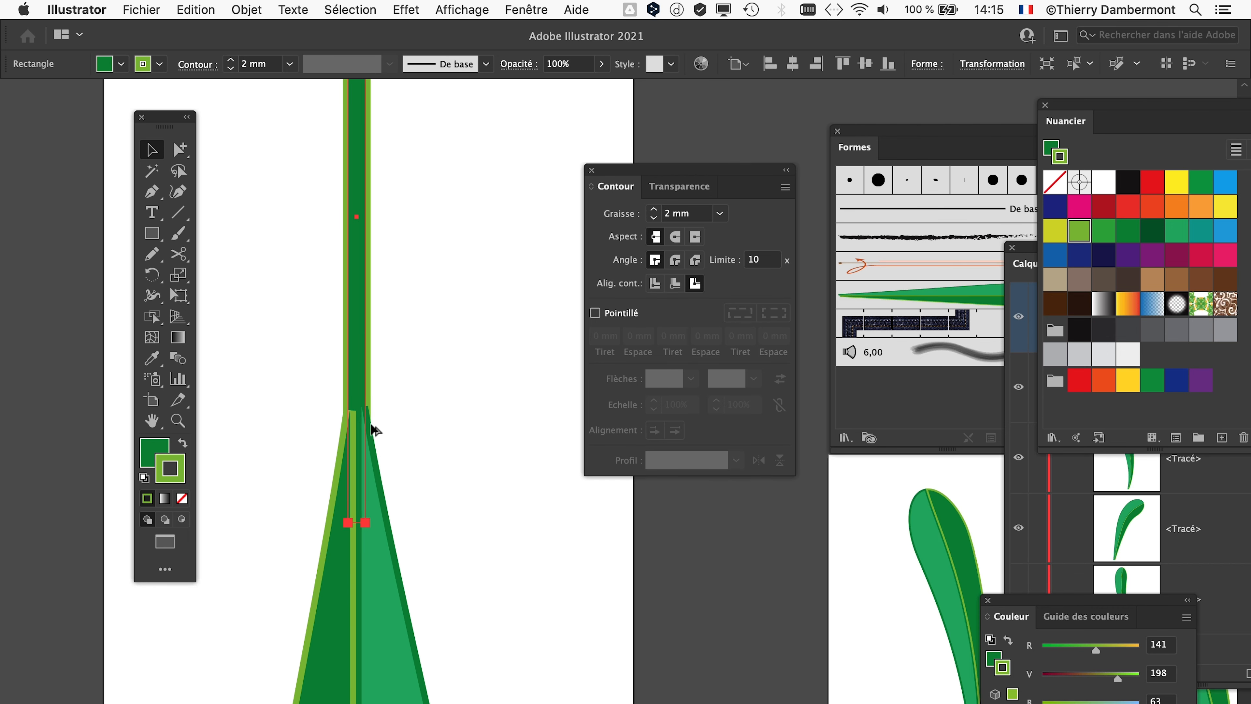
click(395, 364)
scroll(398, 367, down, 3)
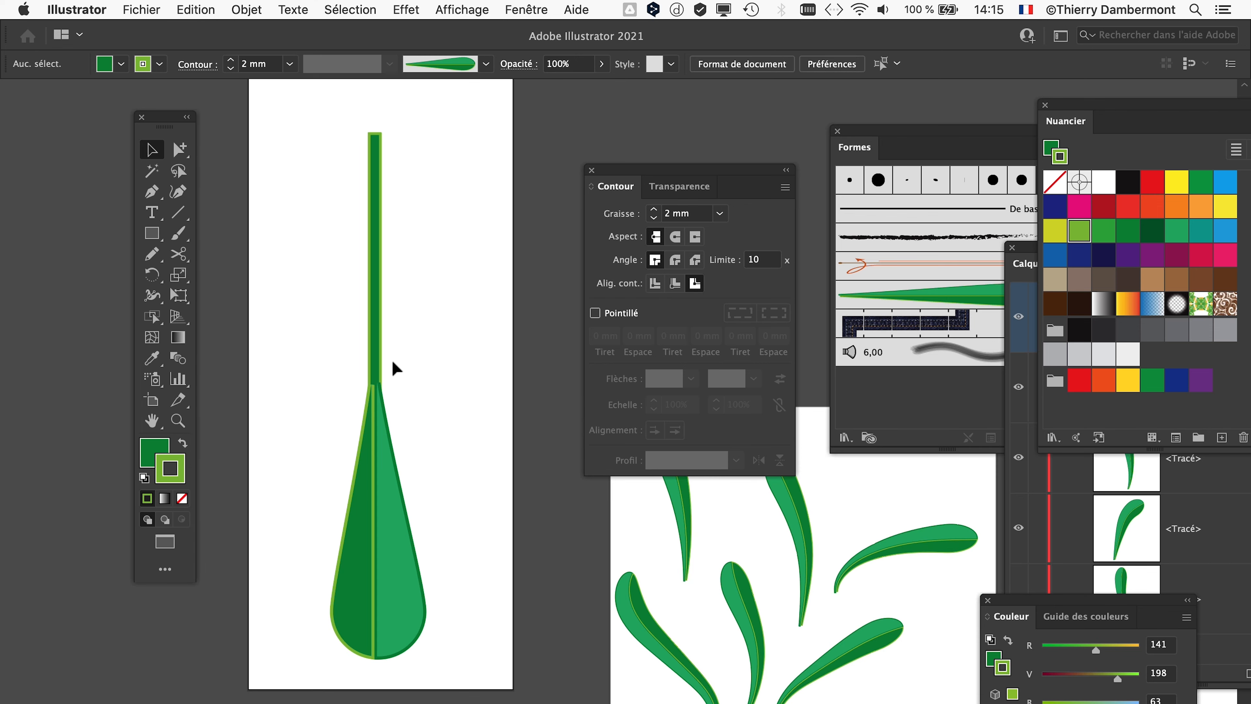
scroll(372, 294, up, 2)
click(382, 299)
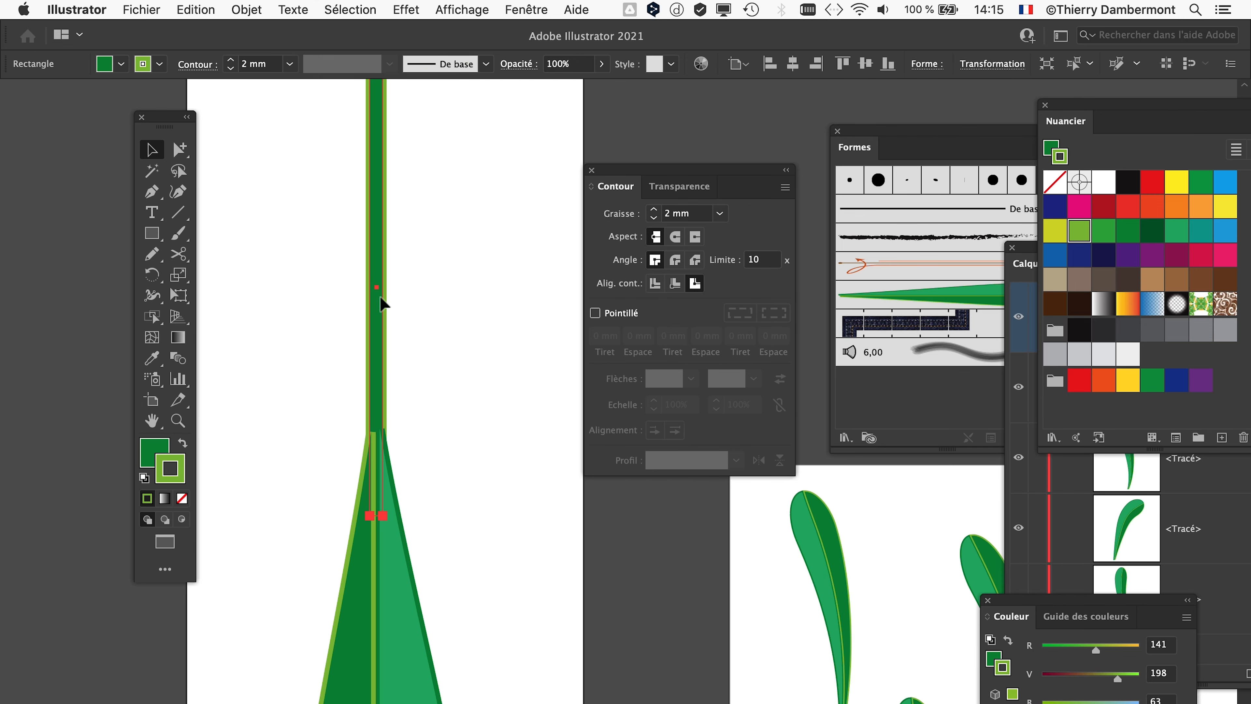
drag(432, 352, 340, 385)
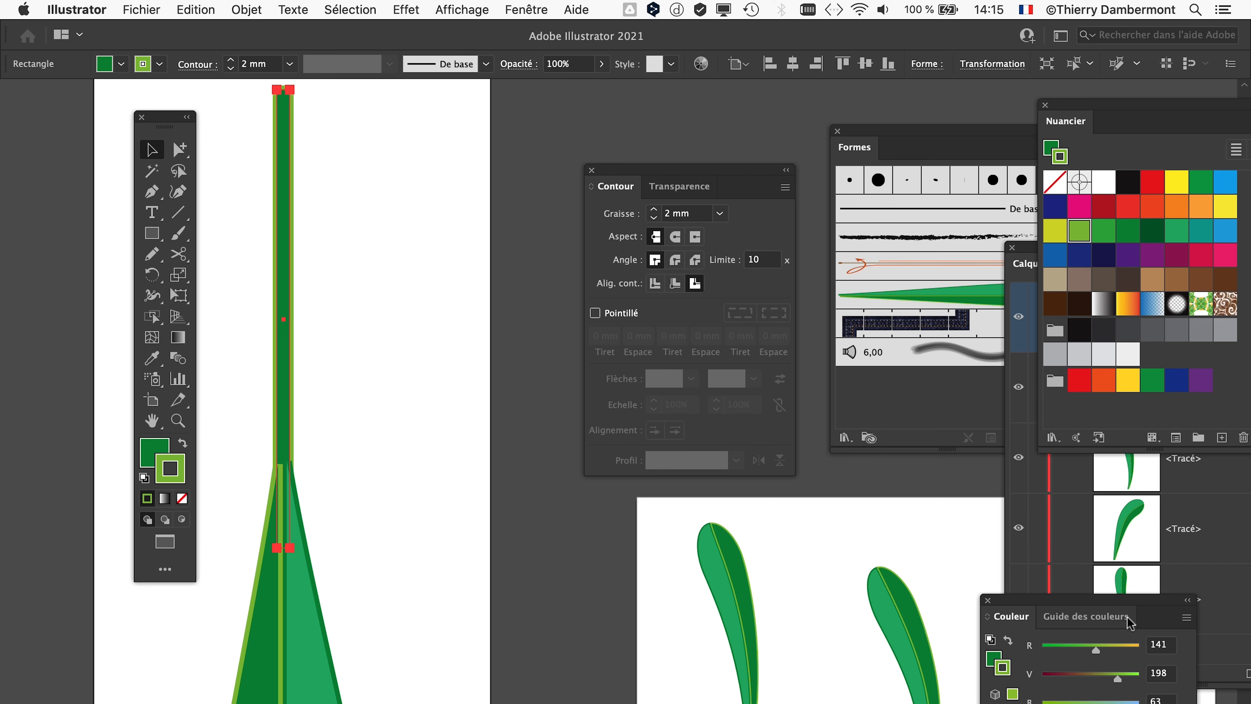
drag(1111, 601, 775, 559)
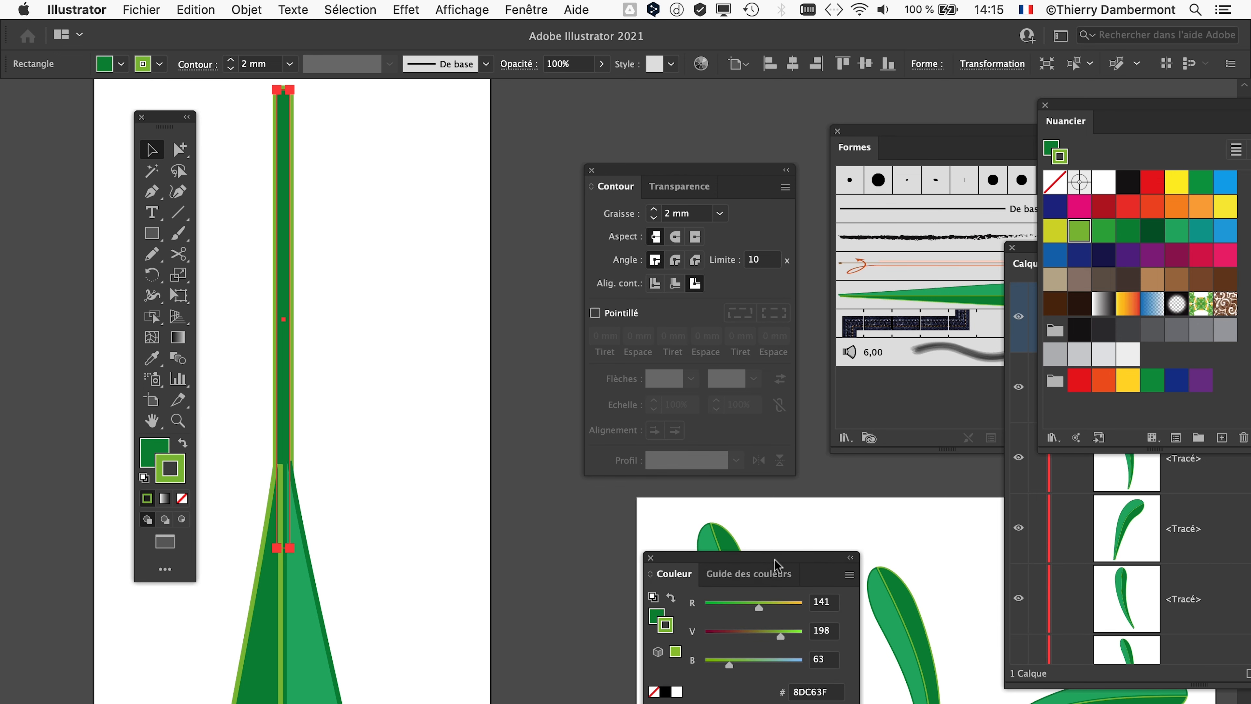
click(537, 9)
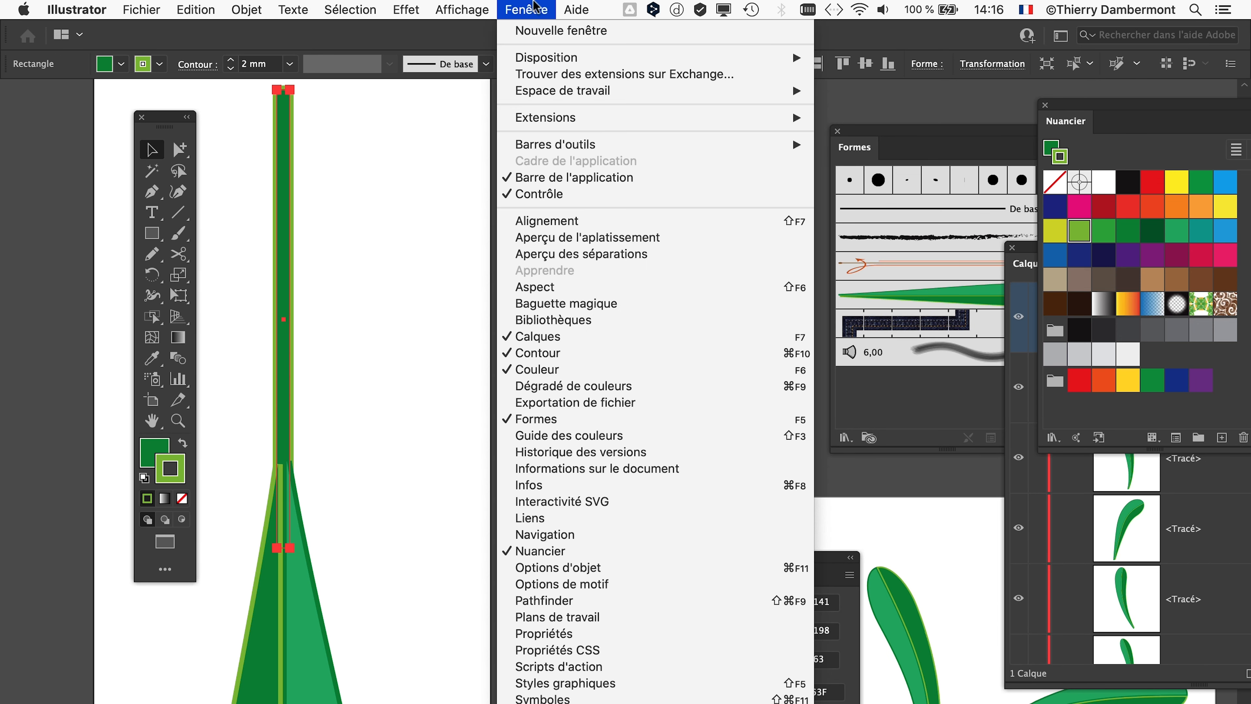
click(1081, 239)
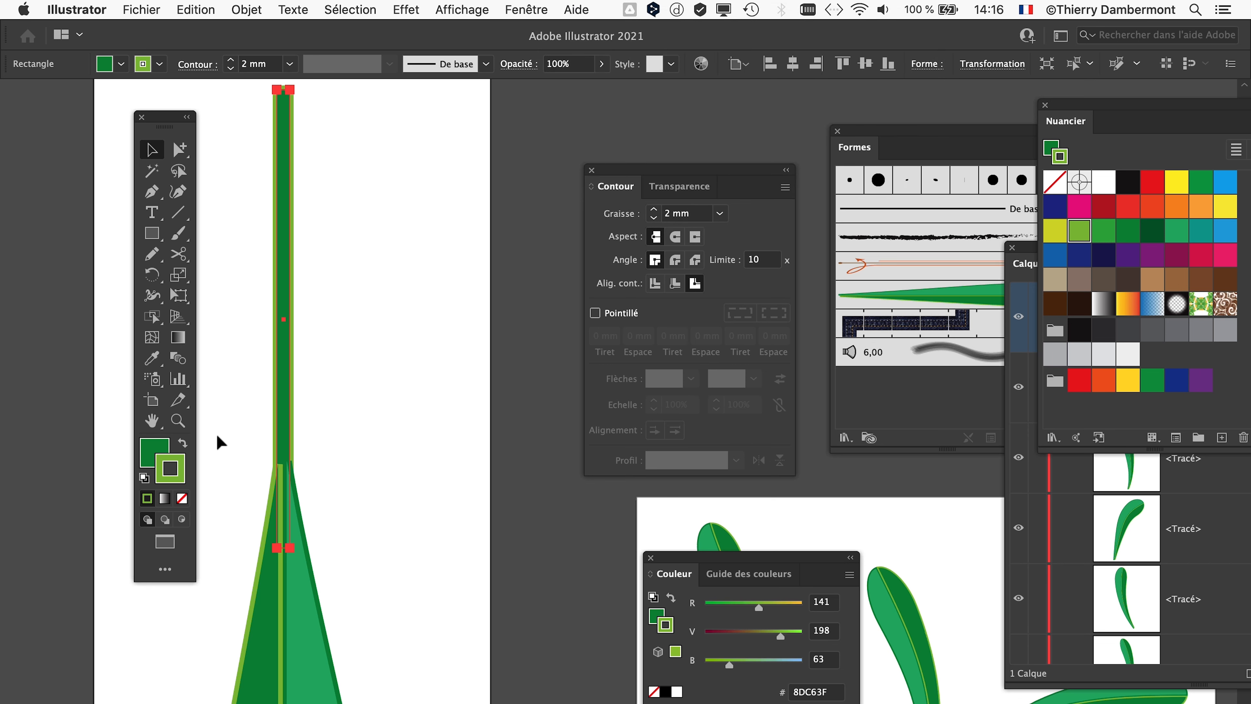
- Give the stem rectangle a light green fill (8DC63F) and a dark green stroke (C=85 M=10 J=100 N=10), and deselect it
click(164, 451)
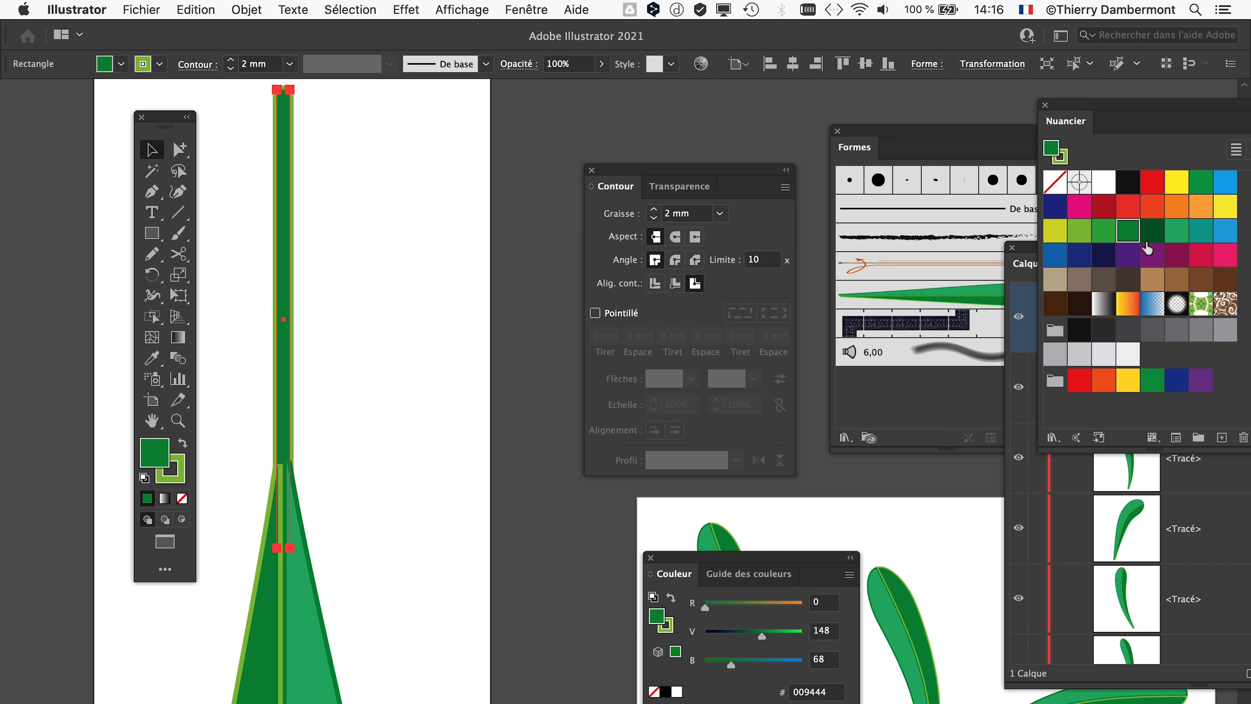
click(1088, 240)
click(178, 477)
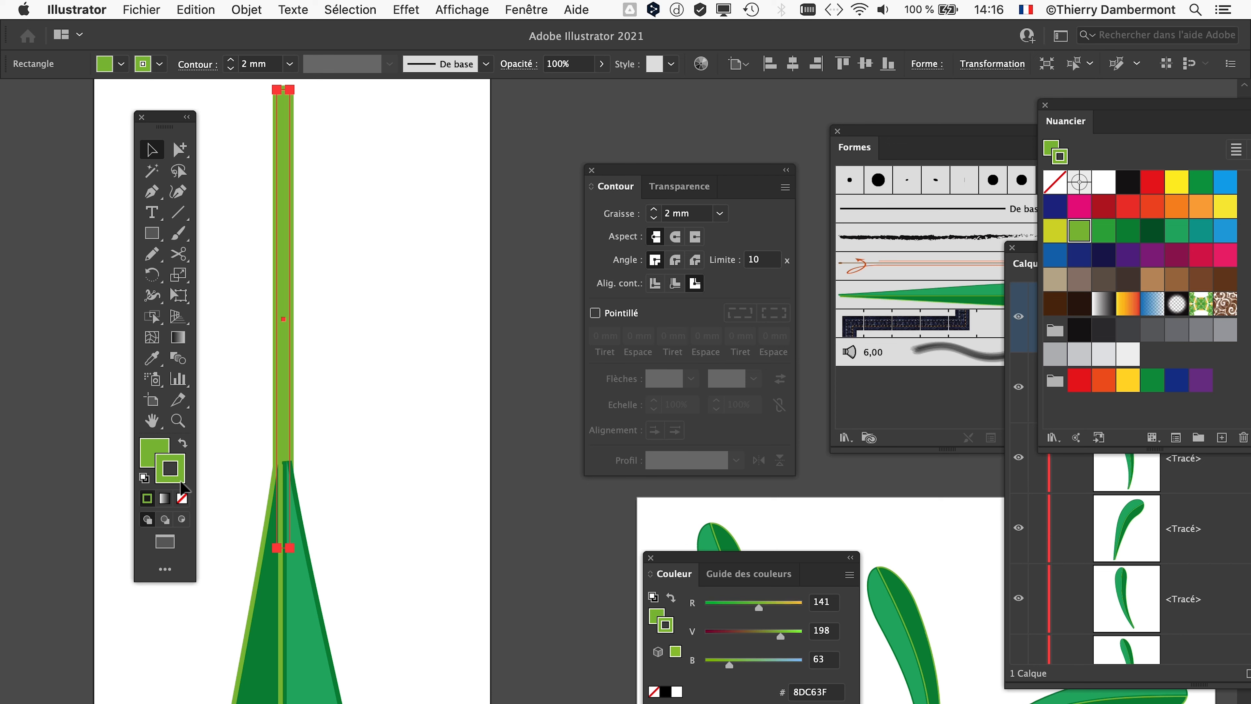
click(1127, 236)
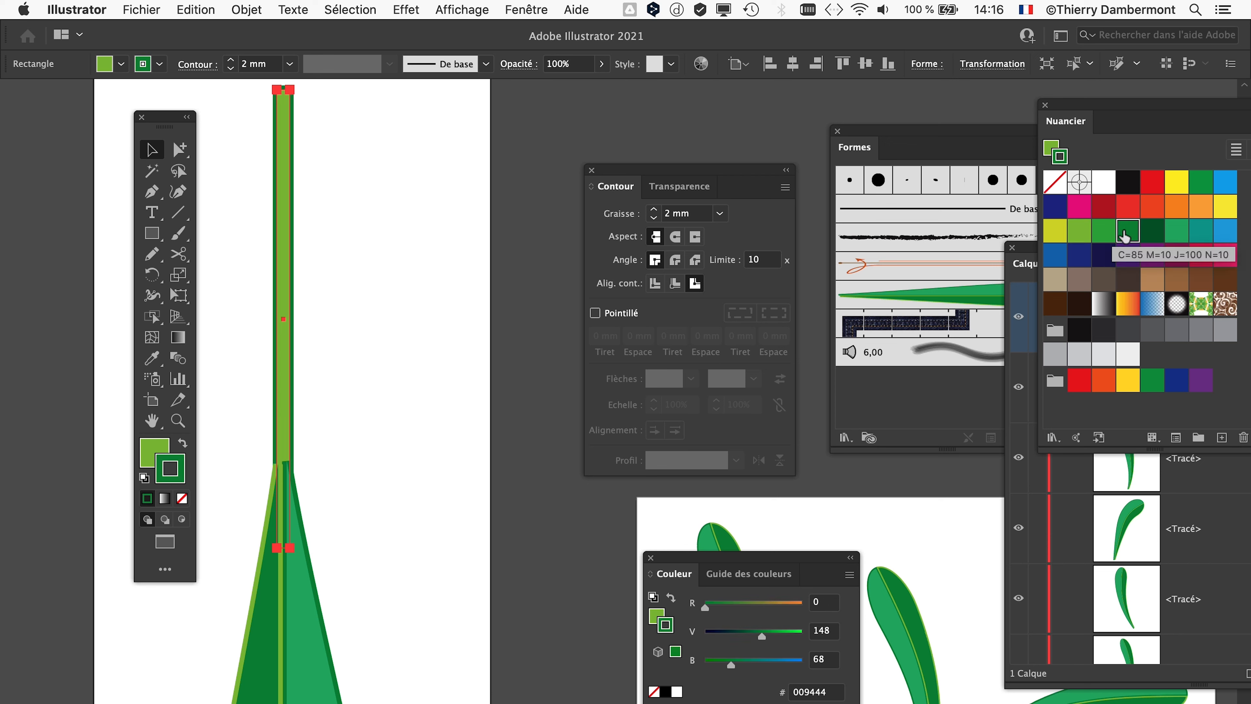
click(363, 280)
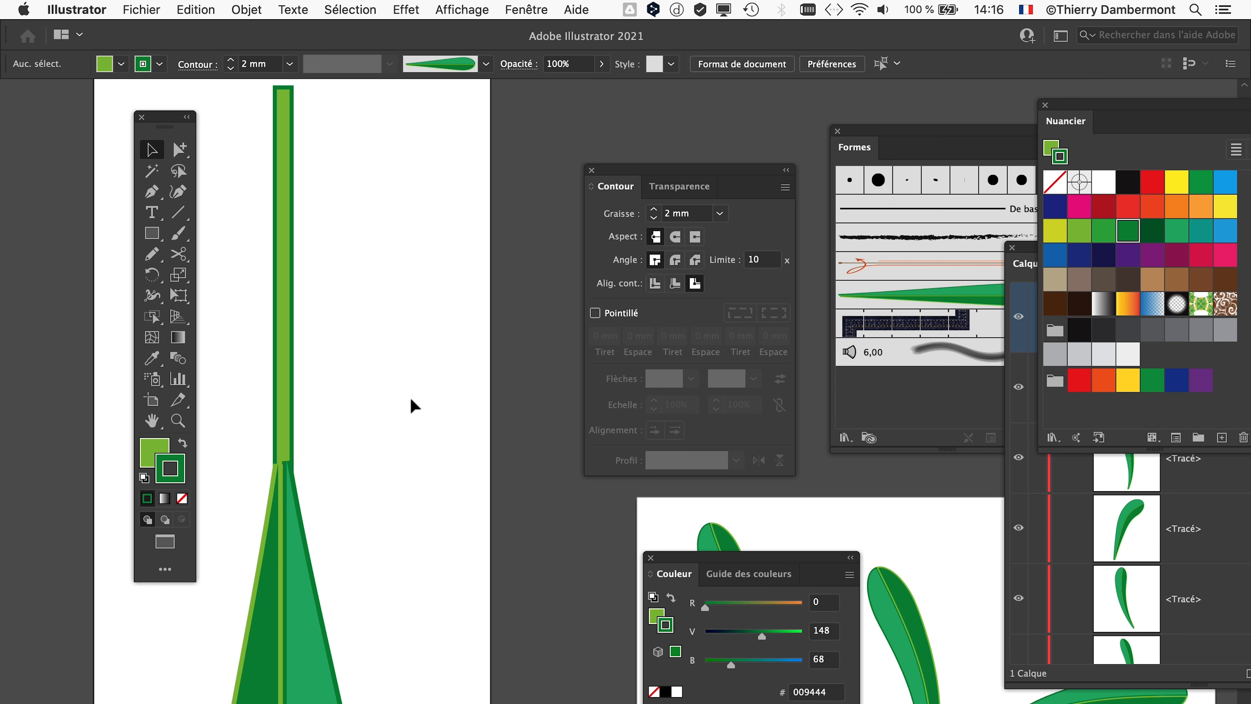
- Save the document as a new version named brushe artistique - 06.ai in Adobe Illustrator format
scroll(409, 404, down, 2)
click(141, 8)
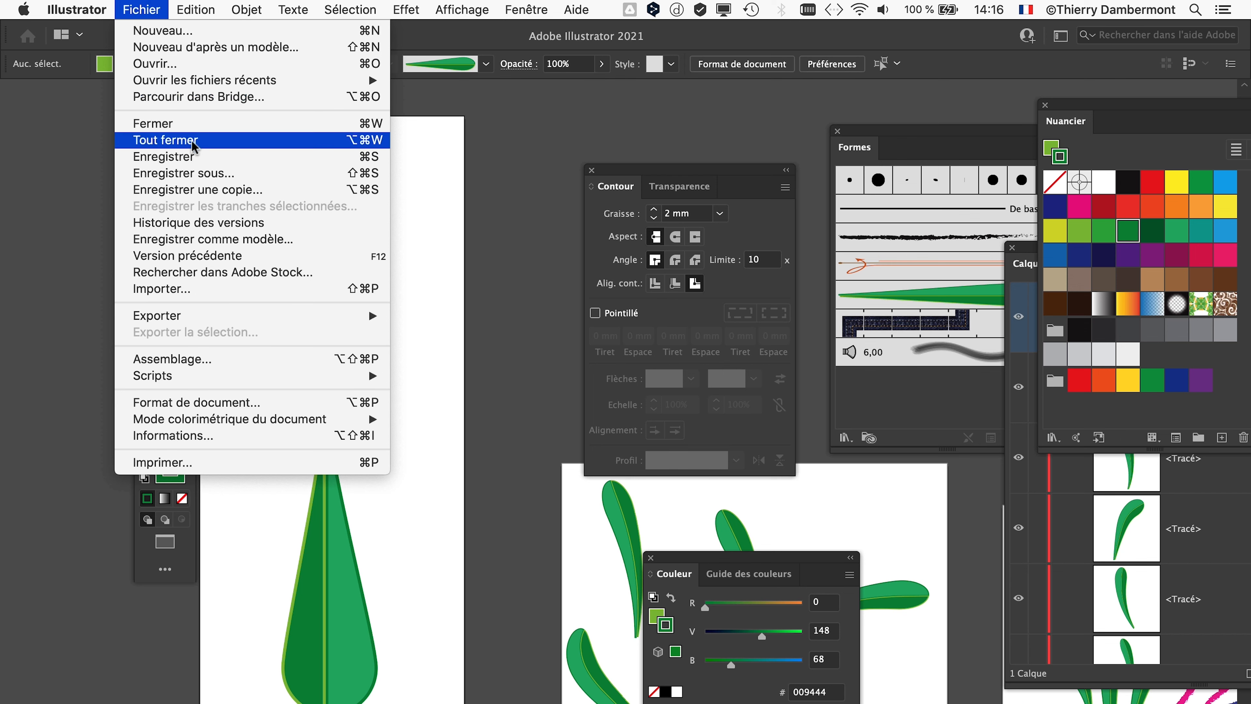
click(199, 173)
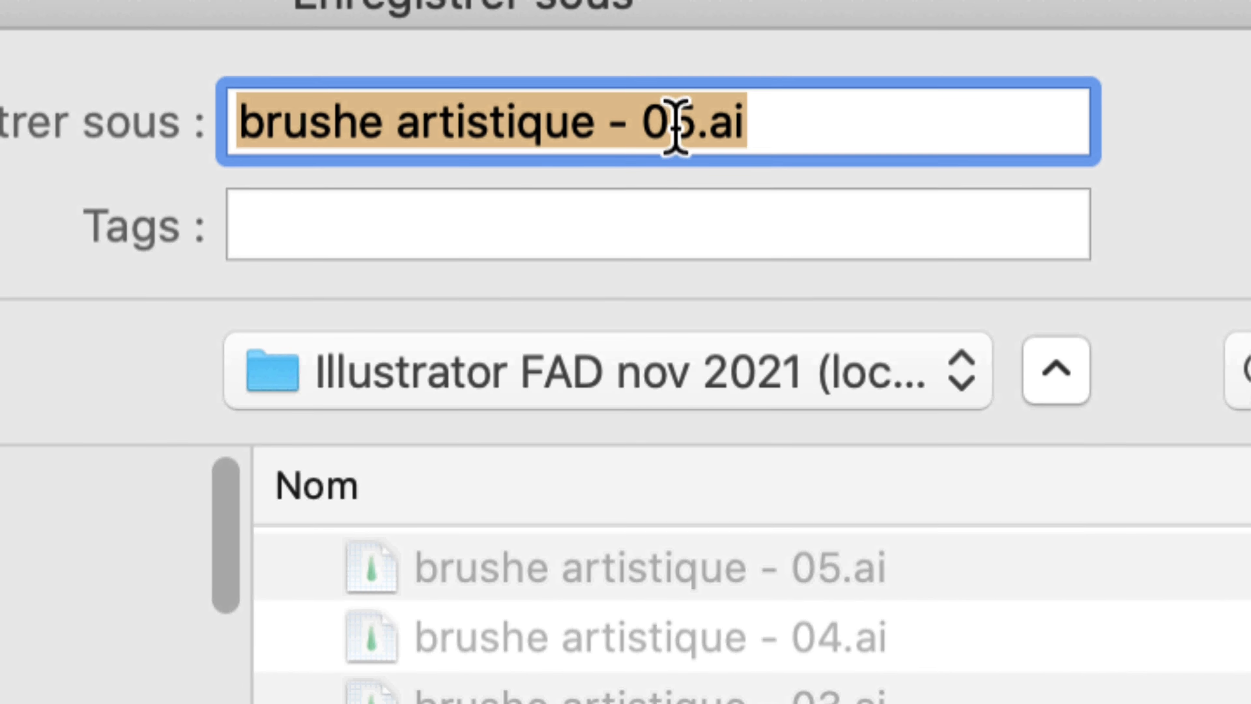
click(674, 129)
key(shift+Right)
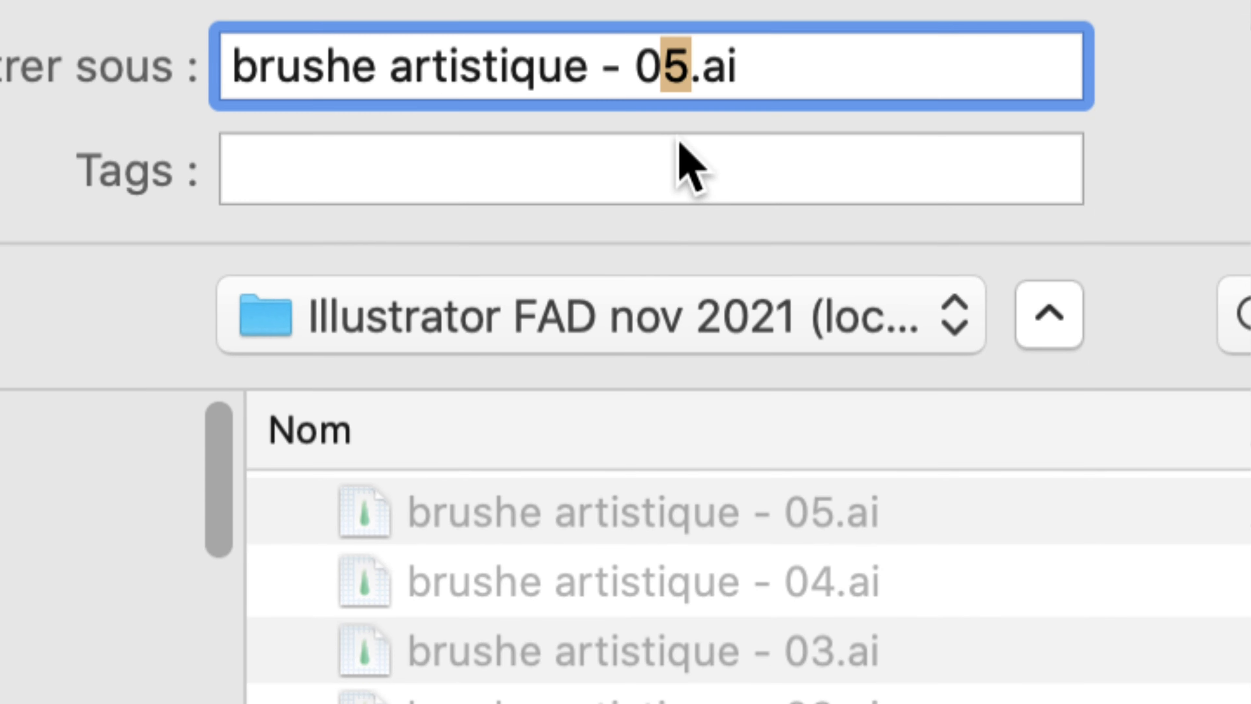
text(6)
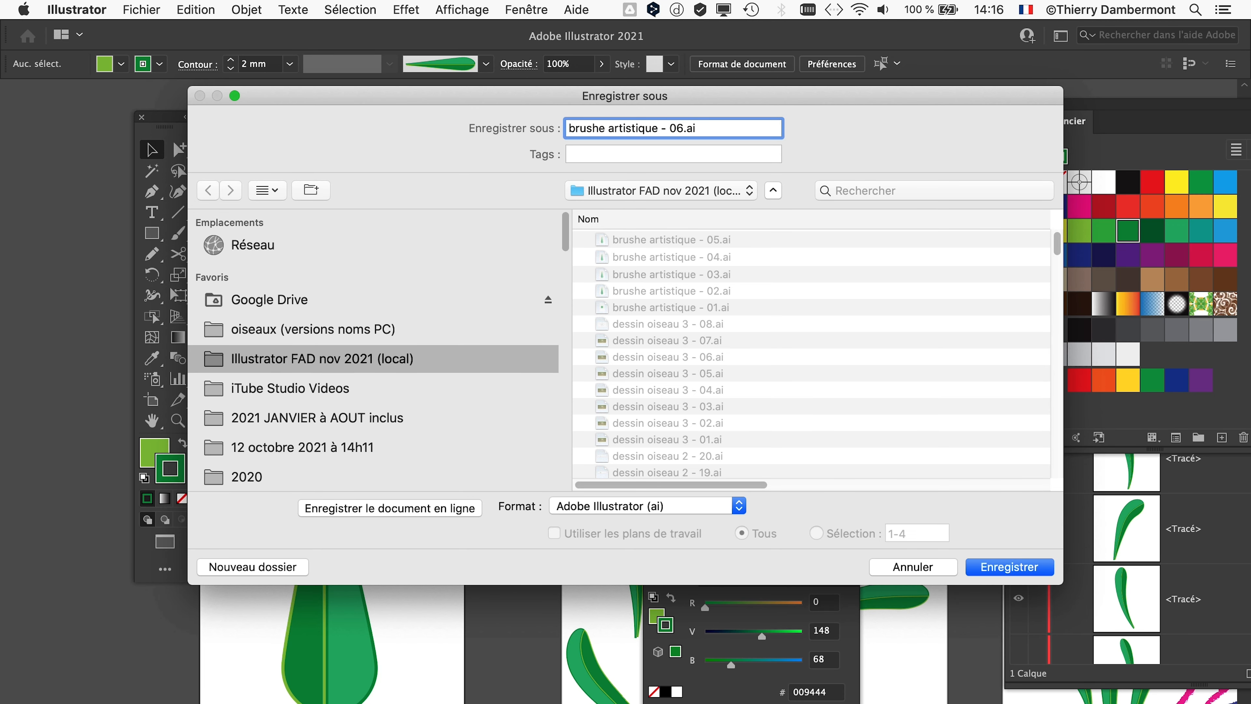
key(Return)
key(Return)
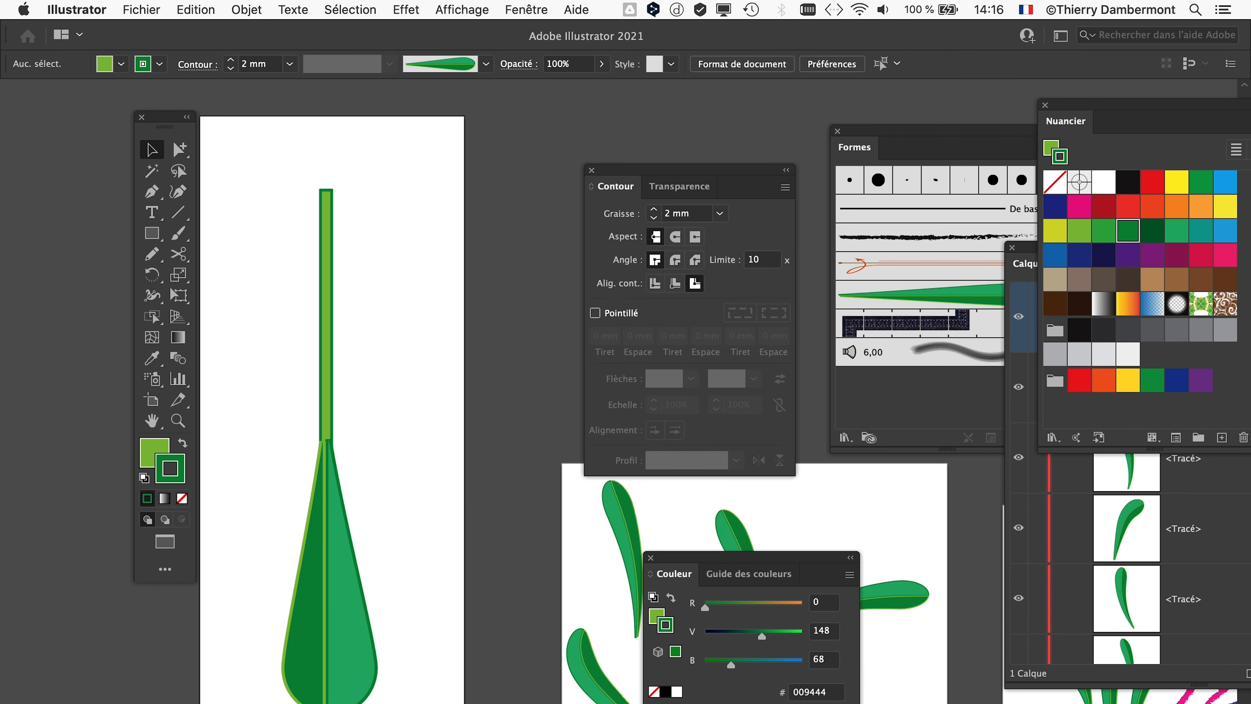
- Place the Contour and Formes palettes side by side to uncover the brush list, and review the leaf strokes on the other artboards
drag(616, 186, 933, 100)
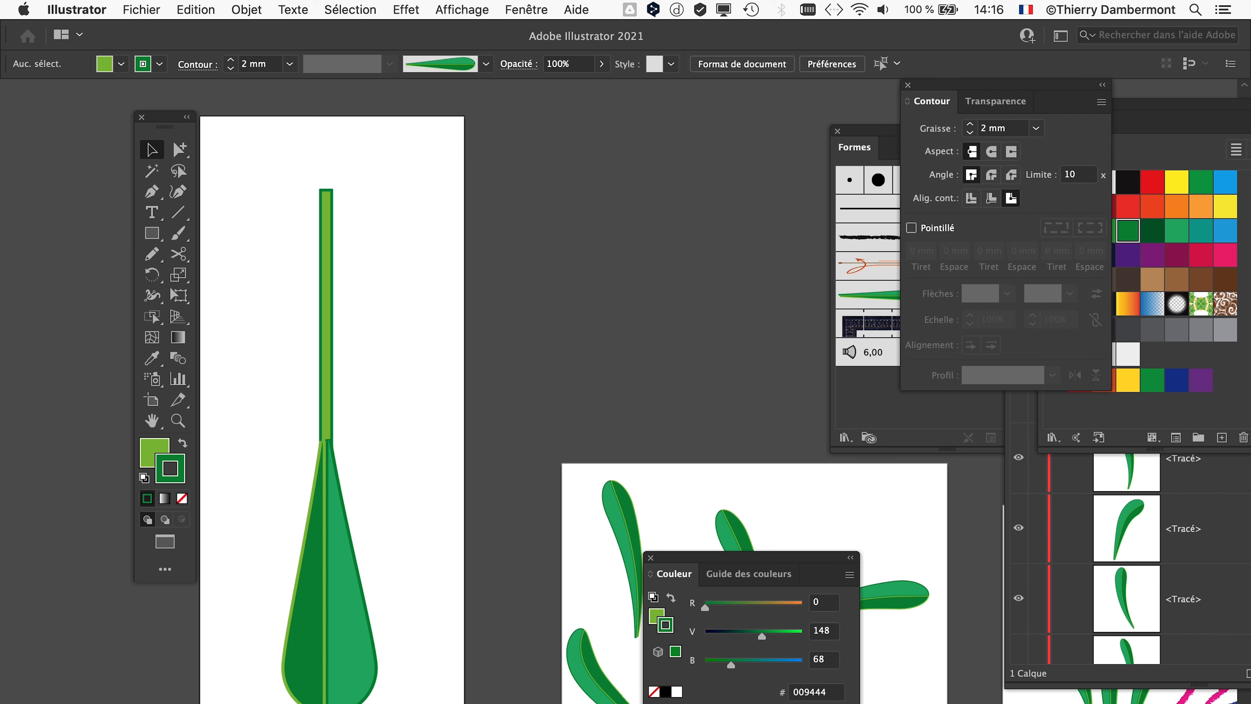
key(super+minus)
scroll(541, 394, down, 5)
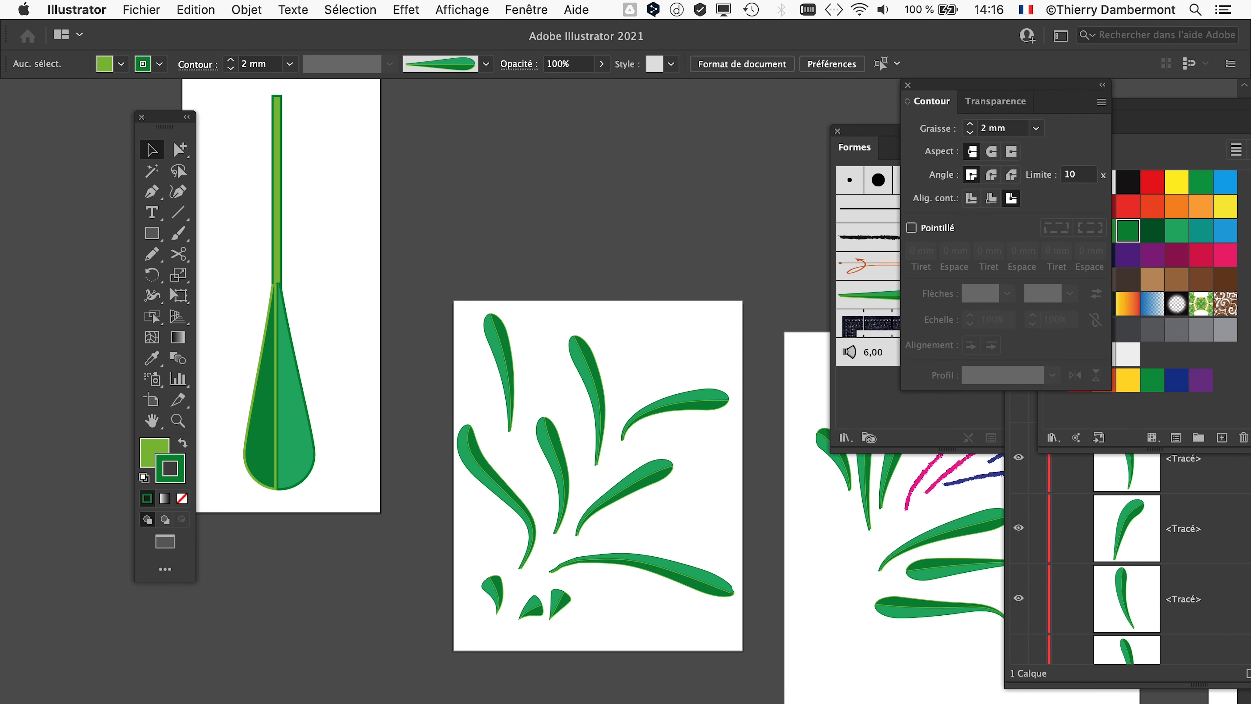
drag(854, 147, 672, 88)
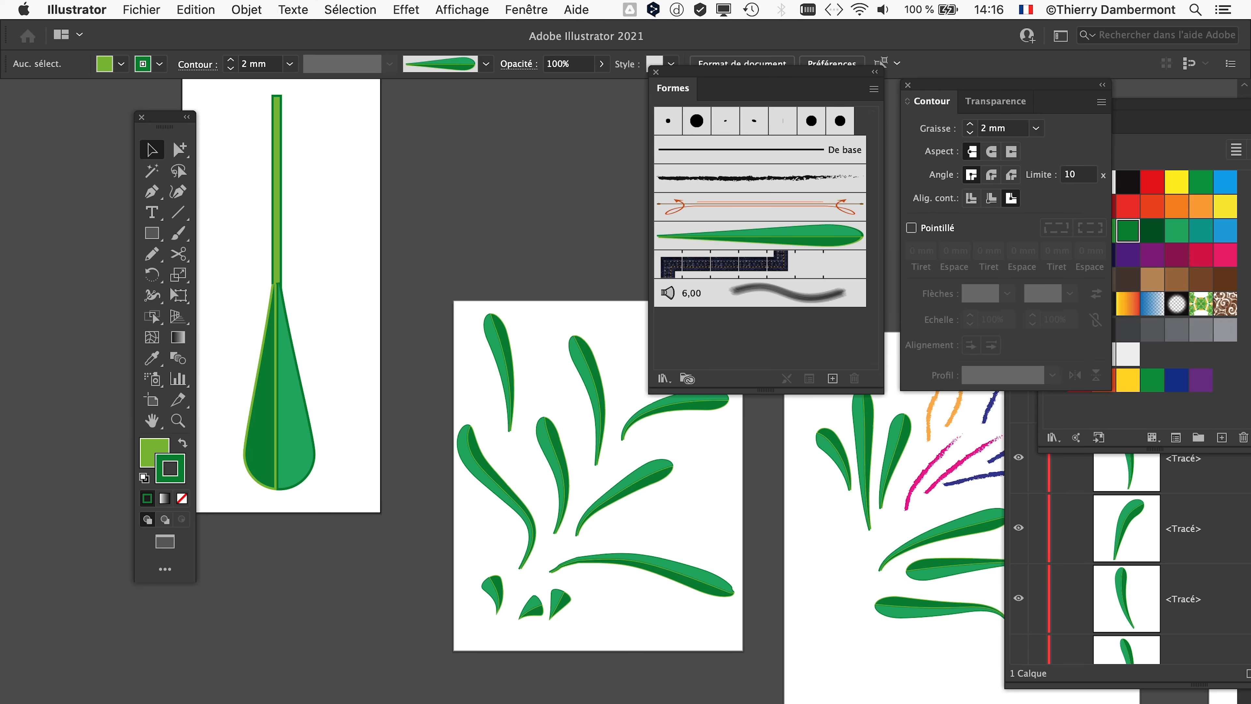
scroll(493, 443, right, 15)
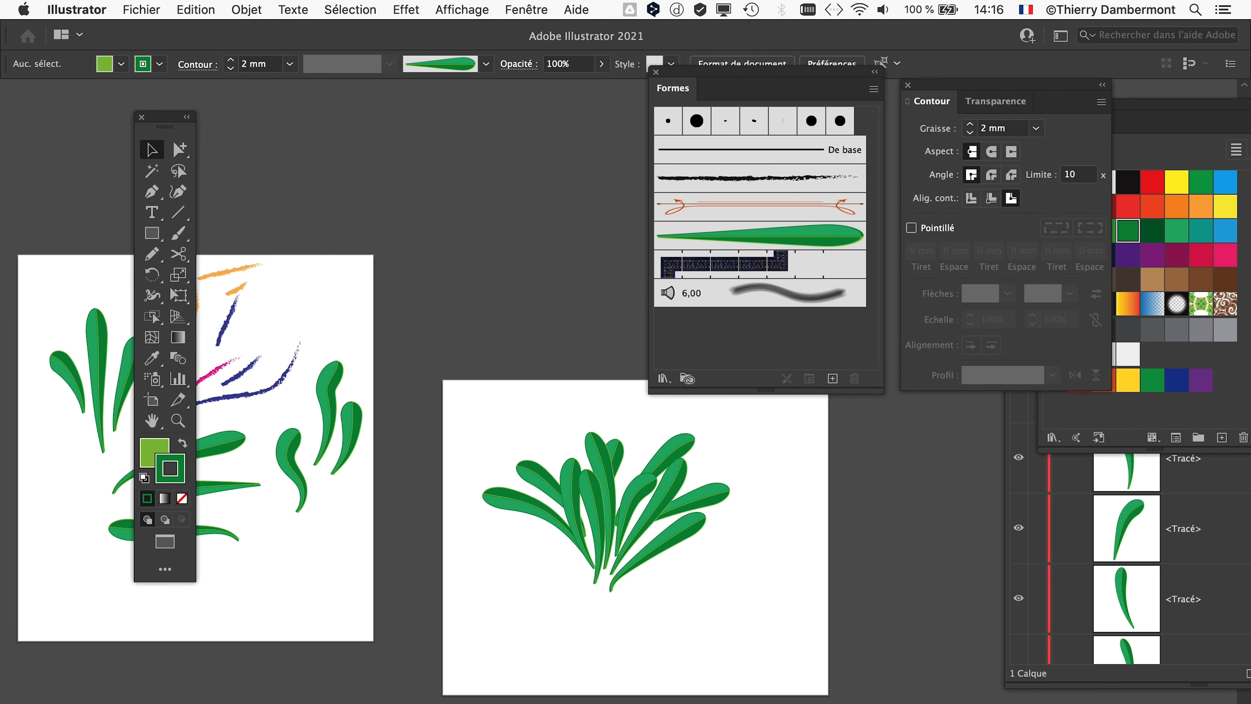
scroll(698, 550, up, 5)
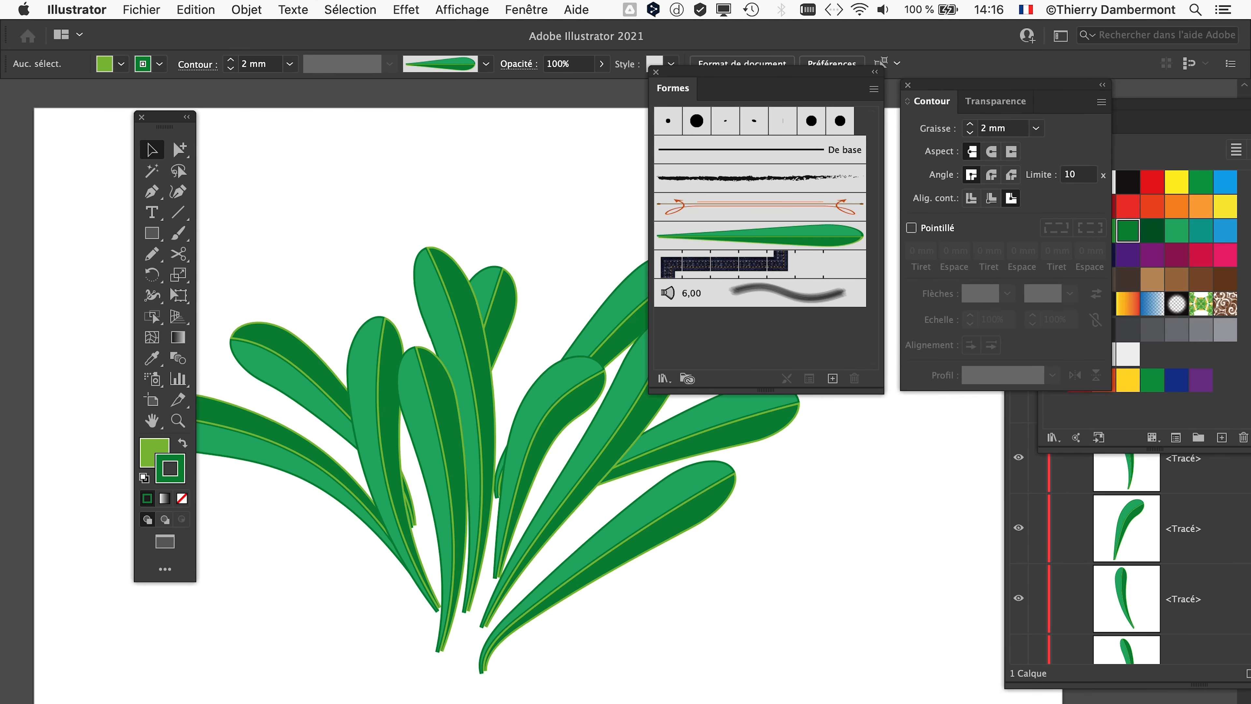
scroll(522, 430, down, 5)
scroll(502, 424, left, 8)
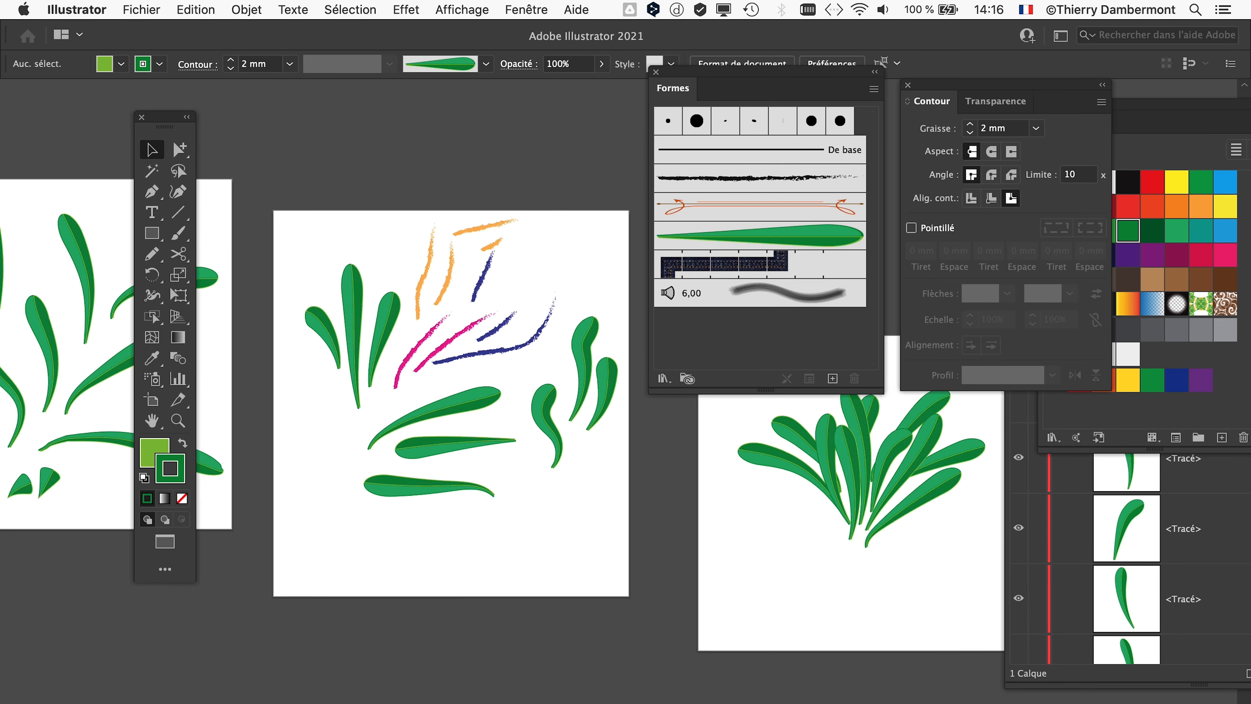
scroll(600, 414, left, 10)
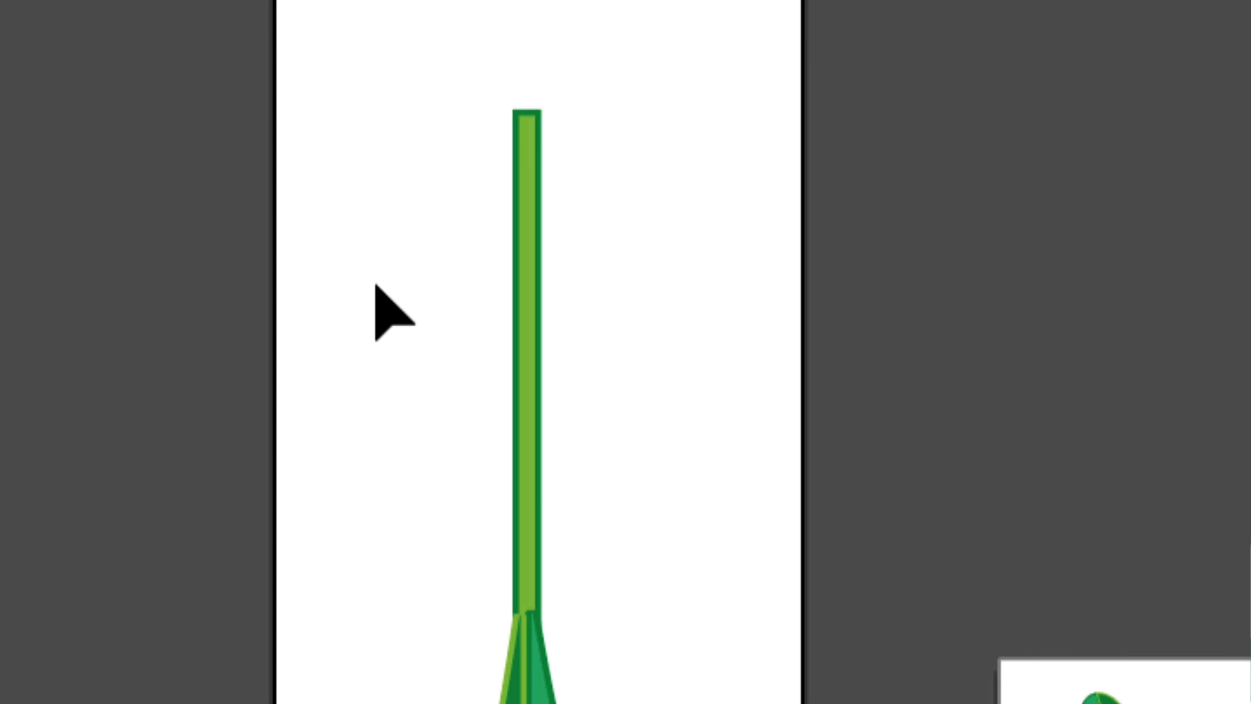
- Select both leaf halves with the stem and replace the green leaf art brush with them, keeping its options and updating existing strokes
drag(373, 270, 425, 378)
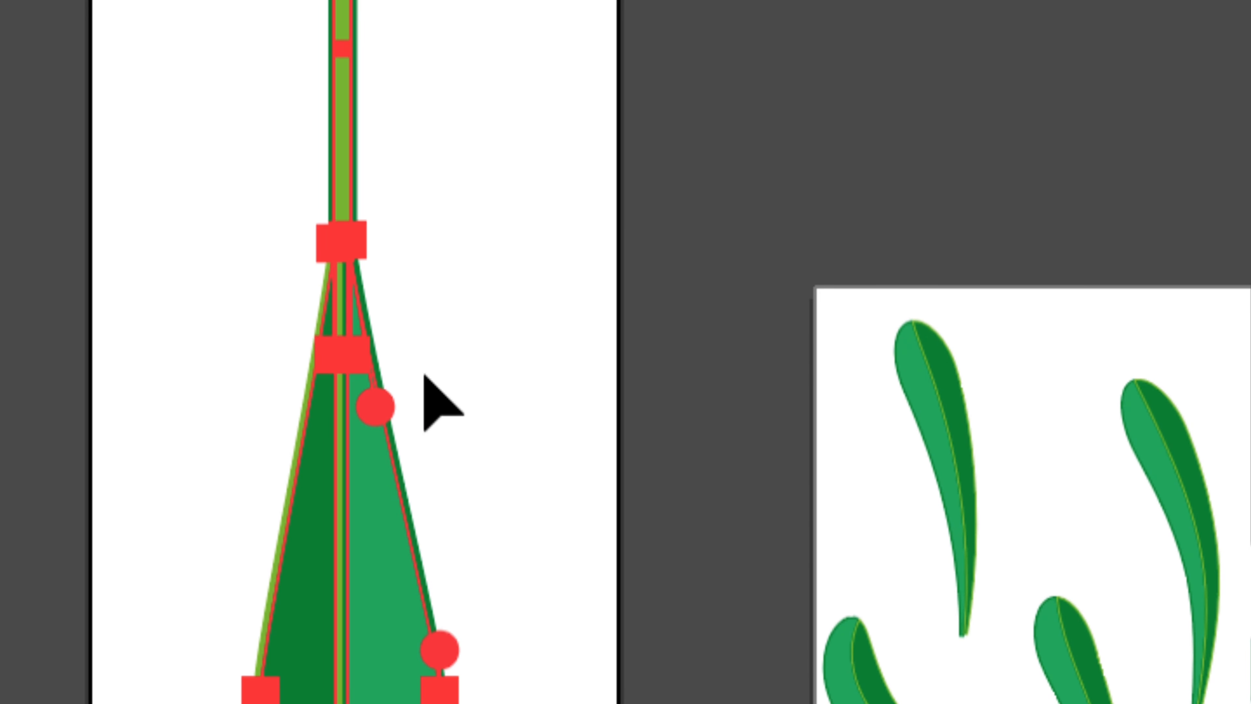
click(424, 375)
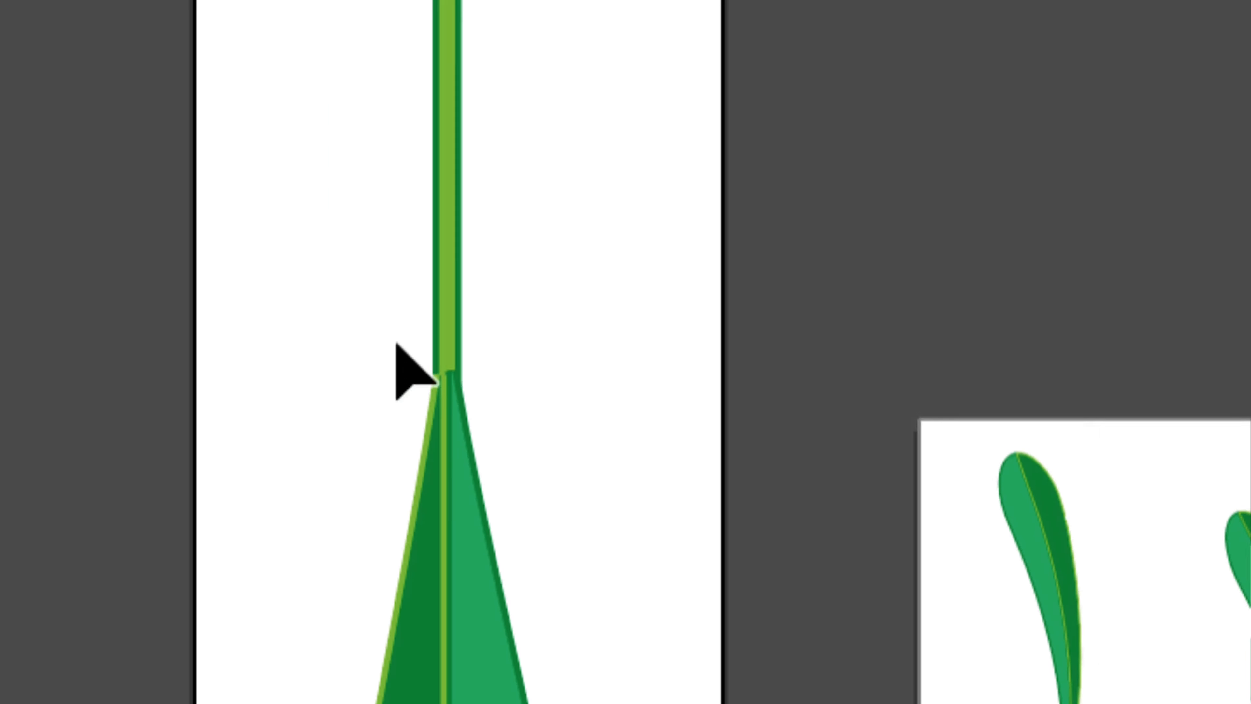
drag(236, 106, 421, 365)
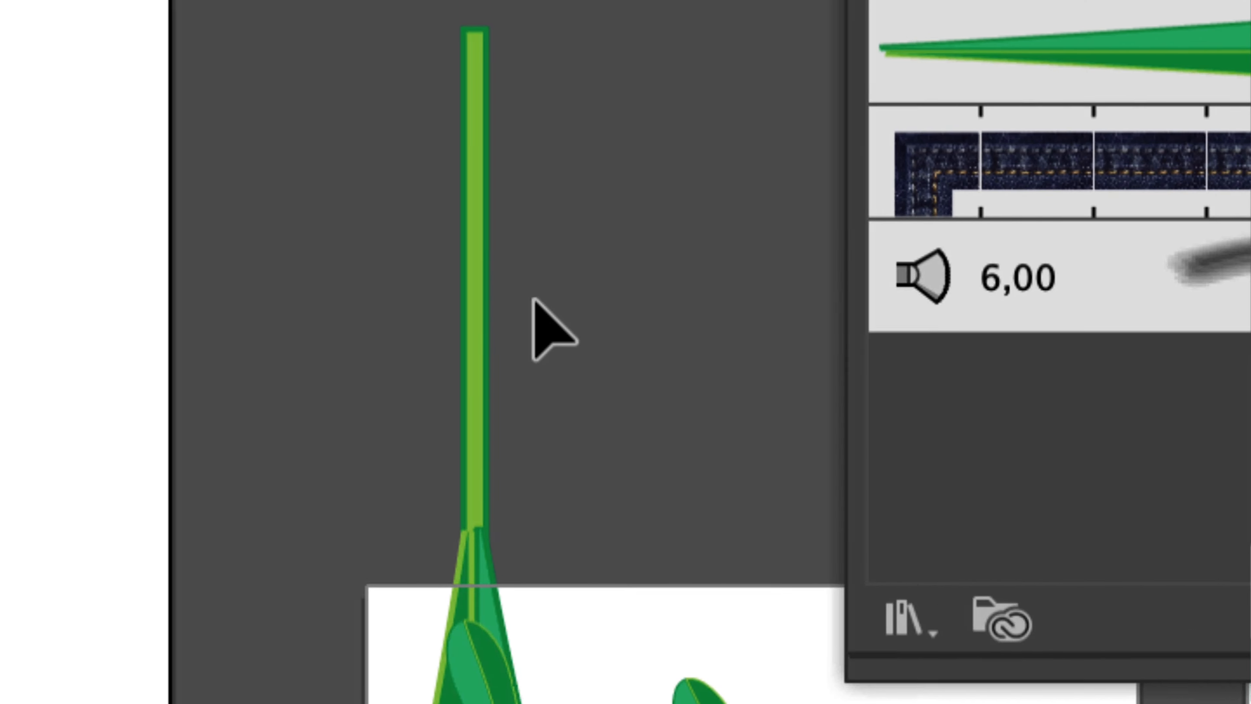
mouse_move(533, 301)
mouse_down()
mouse_move(662, 293)
mouse_move(679, 238)
mouse_move(598, 103)
mouse_move(806, 505)
mouse_up()
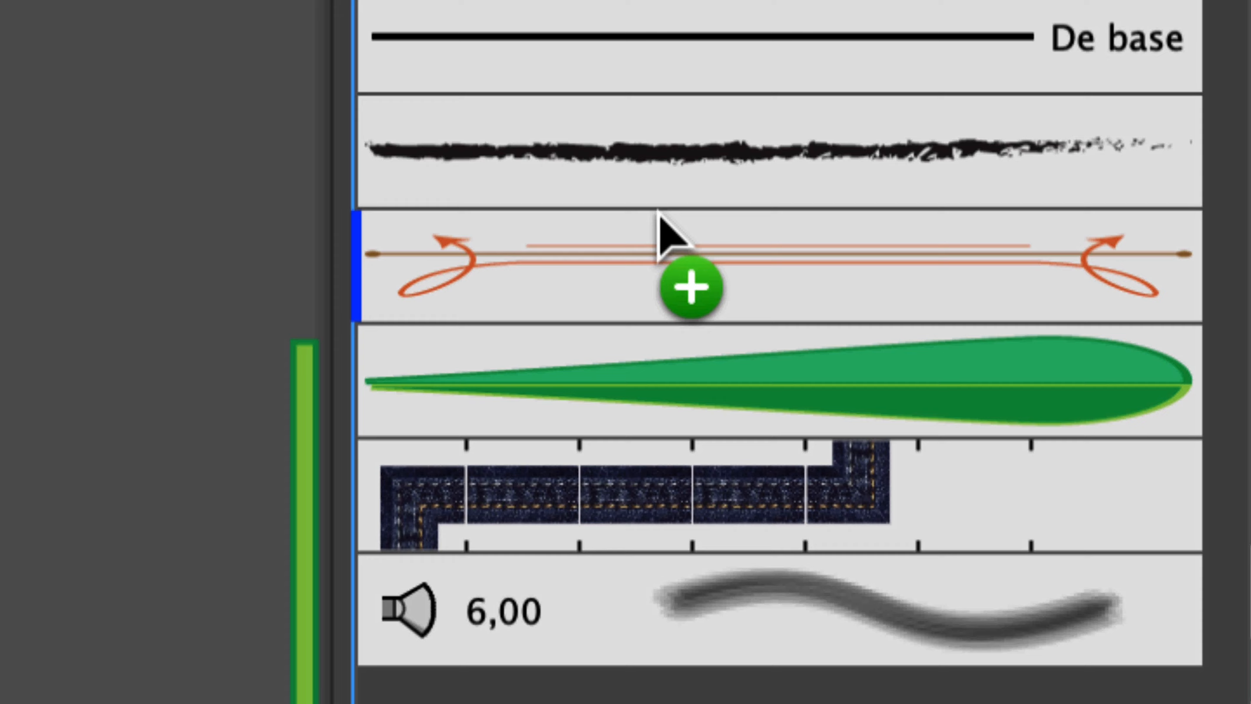
mouse_move(659, 211)
mouse_down()
mouse_move(696, 259)
mouse_move(720, 260)
mouse_move(667, 241)
mouse_move(742, 255)
mouse_up()
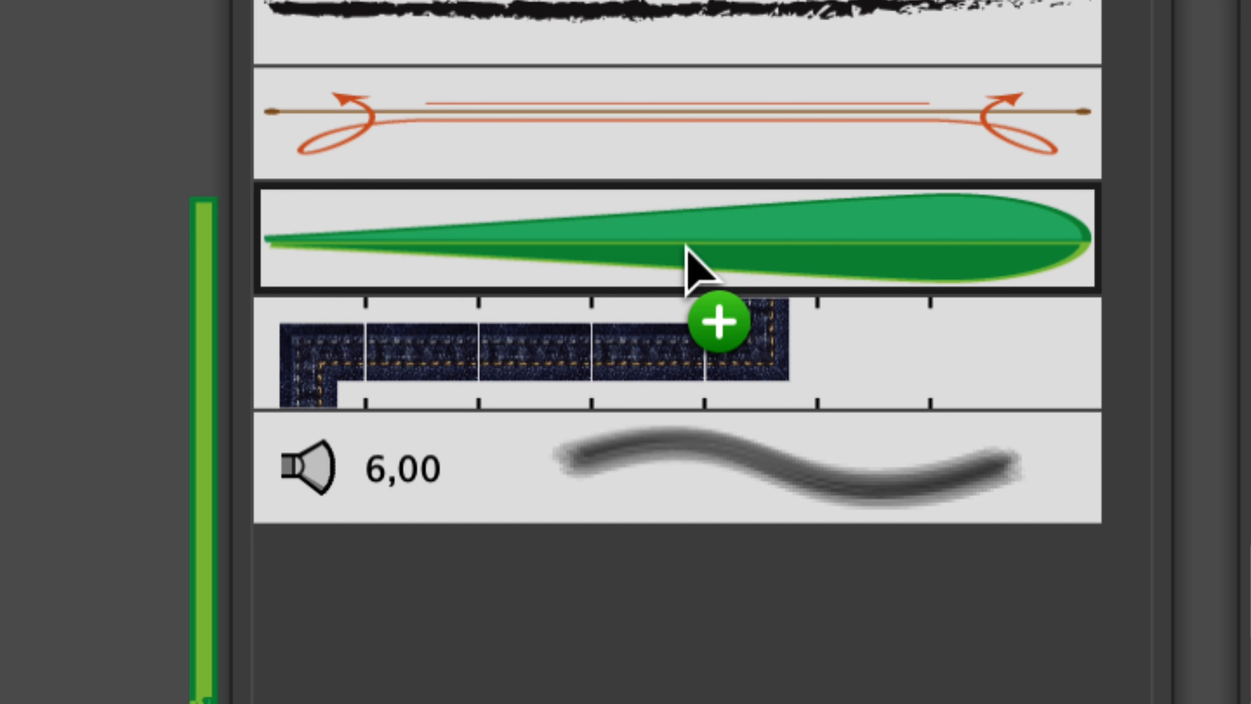
drag(686, 245, 686, 246)
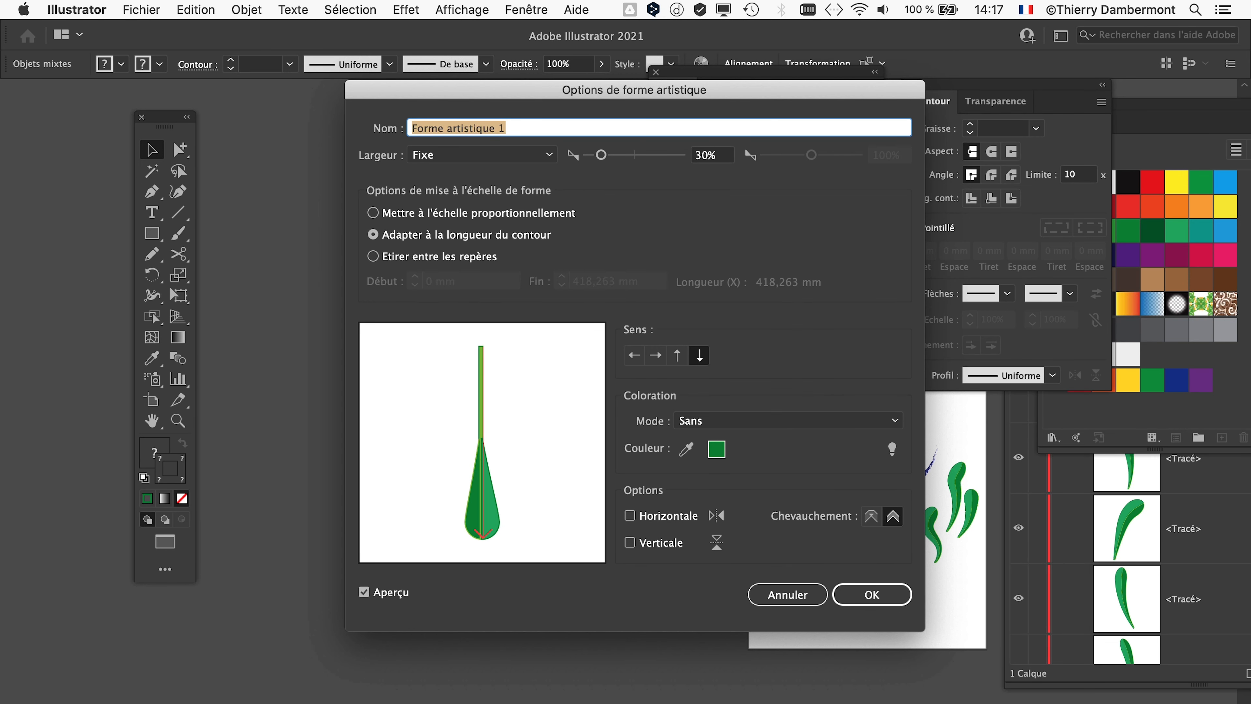
key(Return)
click(557, 392)
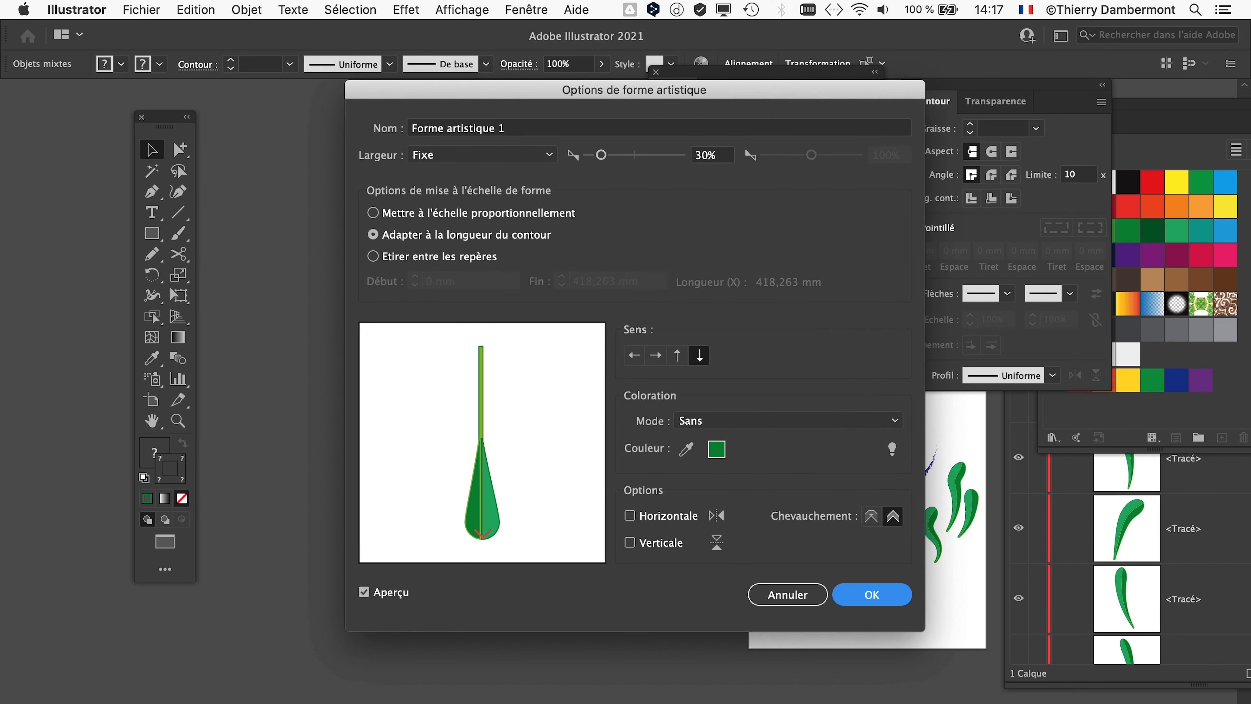
key(super+plus)
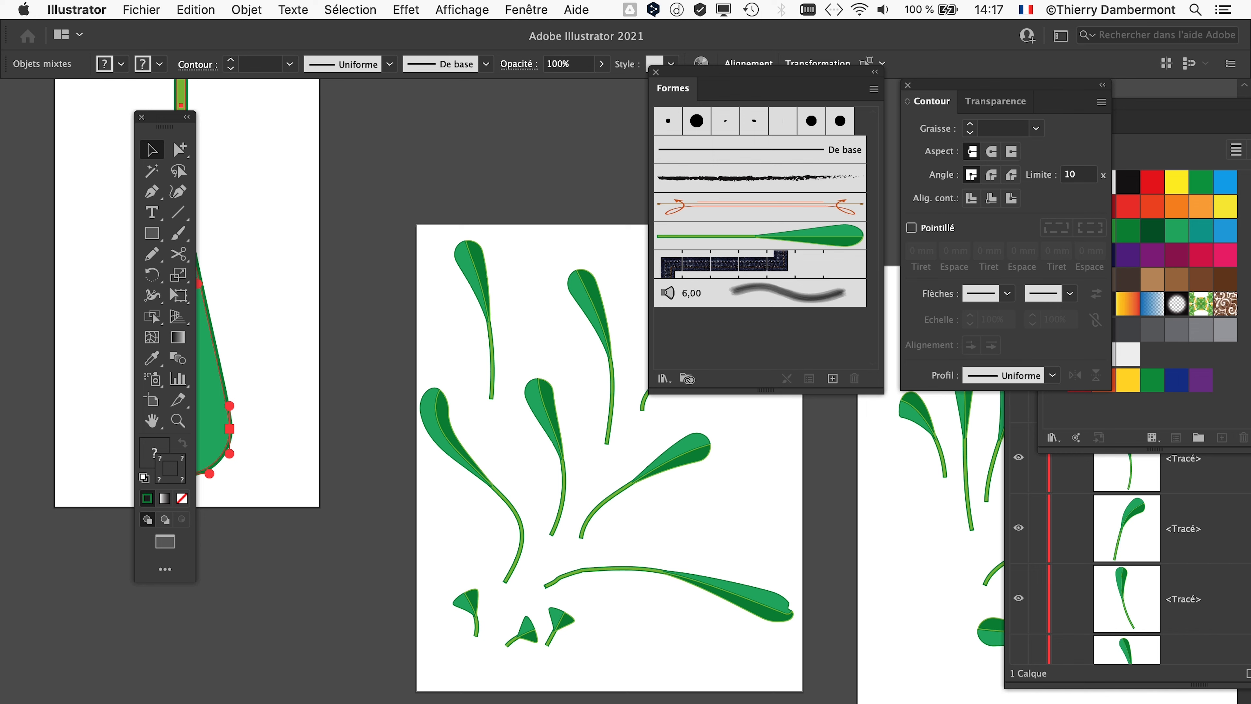
- Move the tools palette off the original leaf and examine the strokes using the redefined stemmed-leaf brush on the other artboards
drag(165, 127, 58, 136)
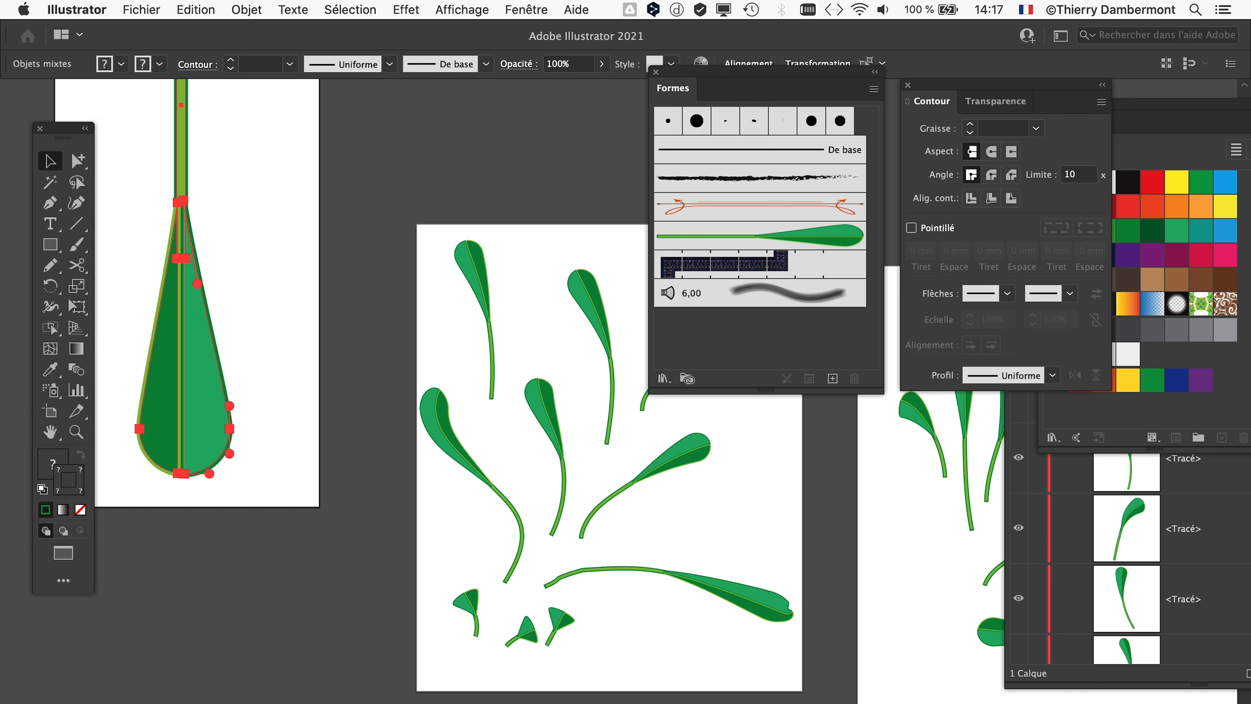
scroll(542, 389, right, 15)
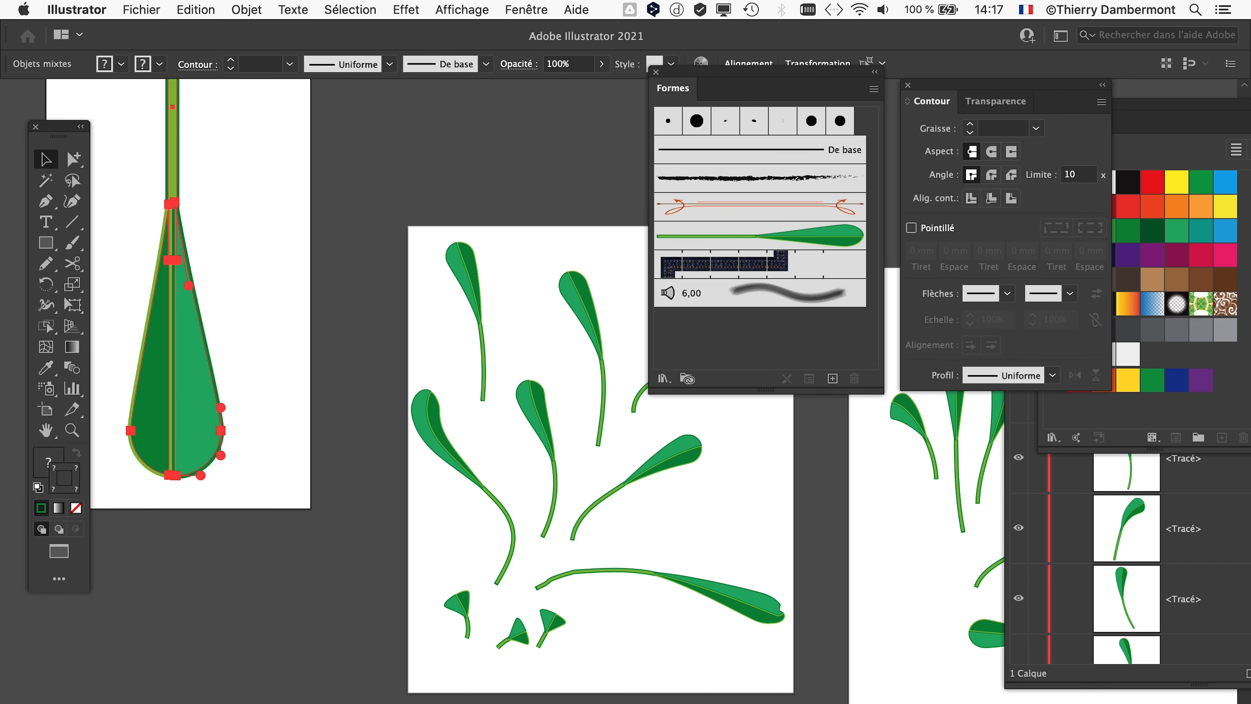
scroll(493, 438, right, 10)
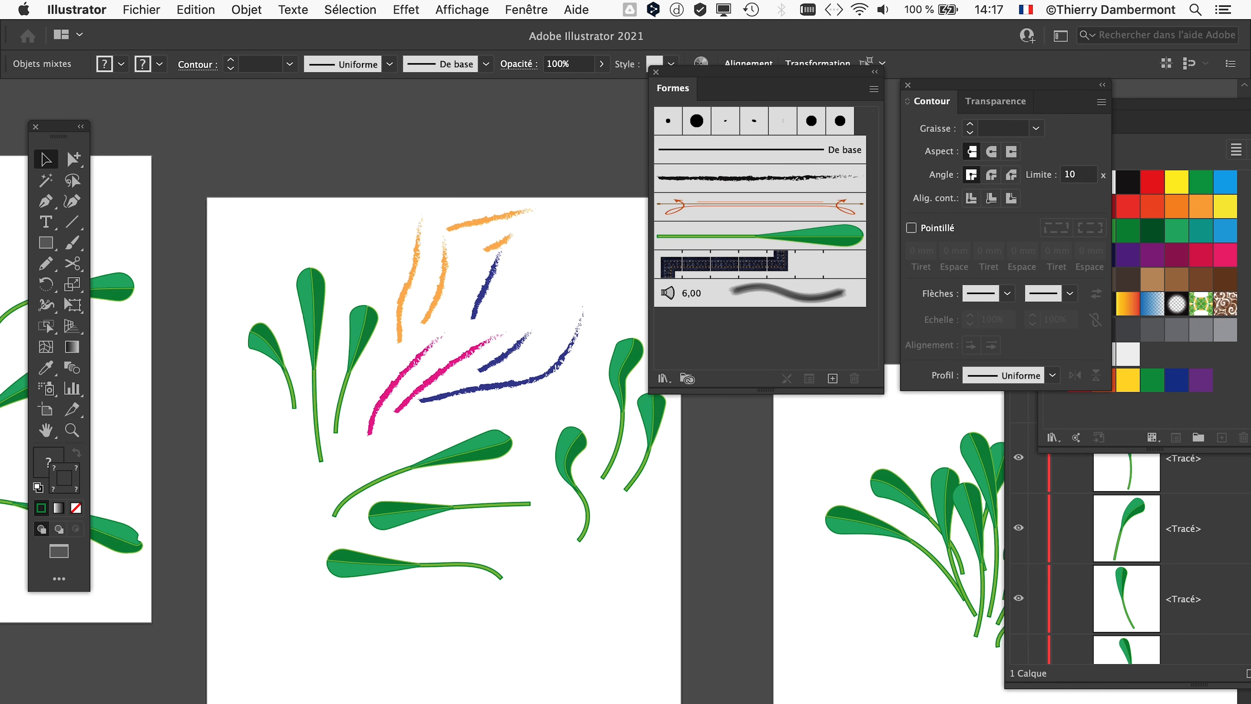
scroll(493, 394, right, 10)
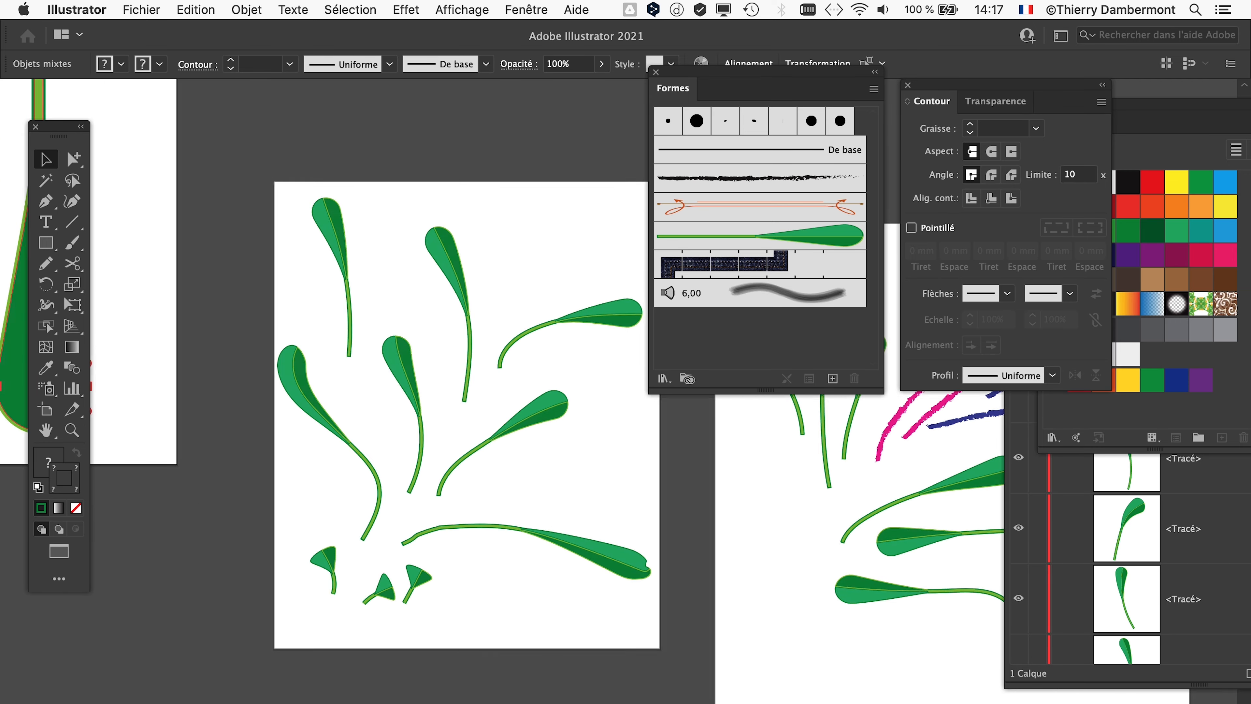
- Select both halves of the original leaf together with its stem and lock the selection
key(super+plus)
key(super+plus)
key(super+plus)
key(super+plus)
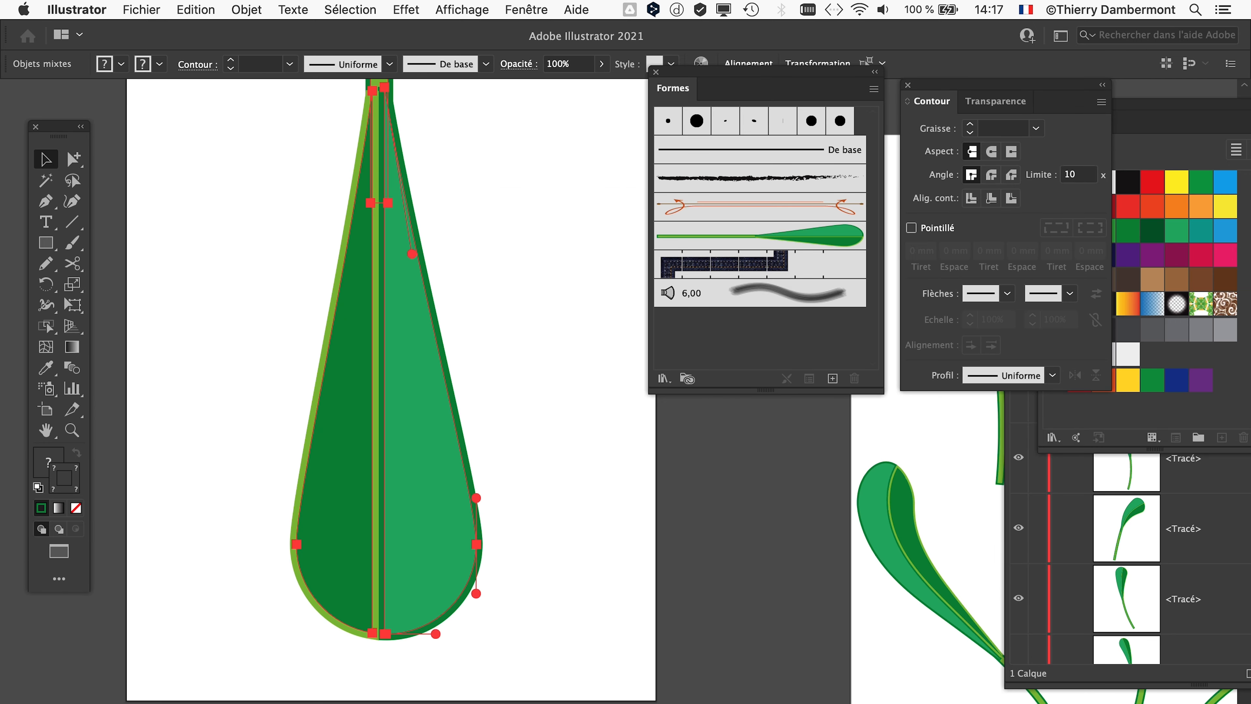
key(super+shift+a)
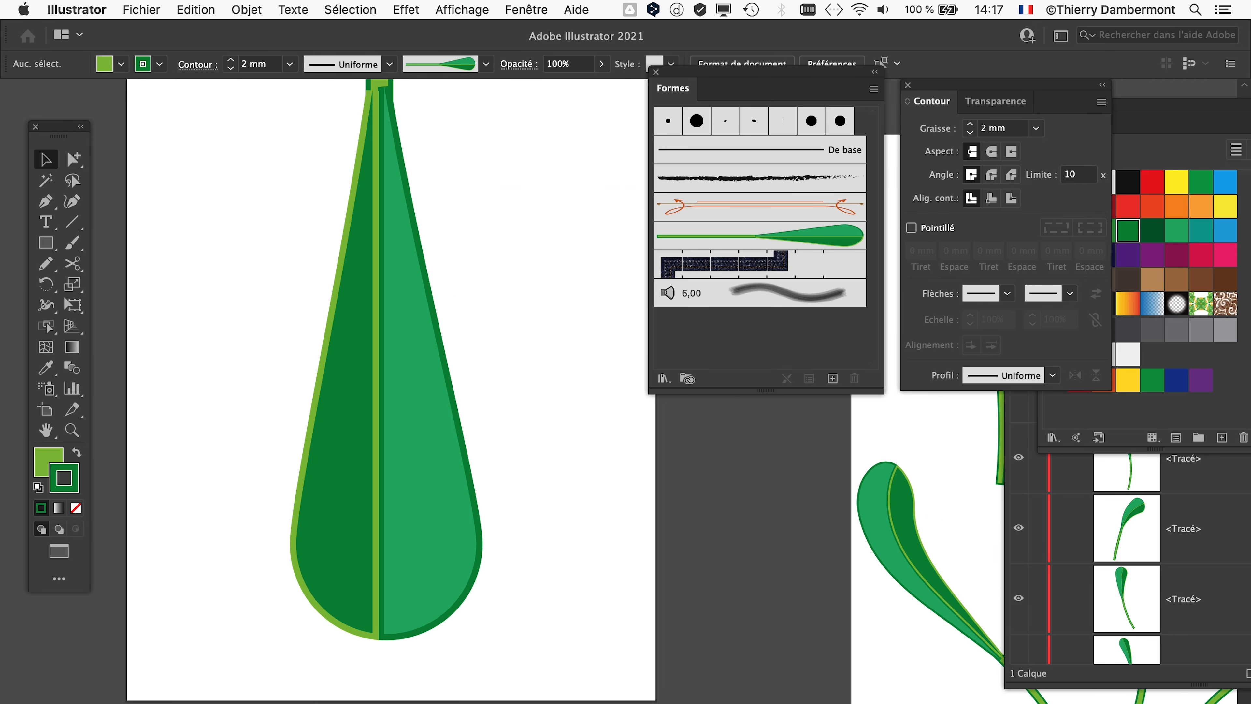
scroll(250, 245, up, 5)
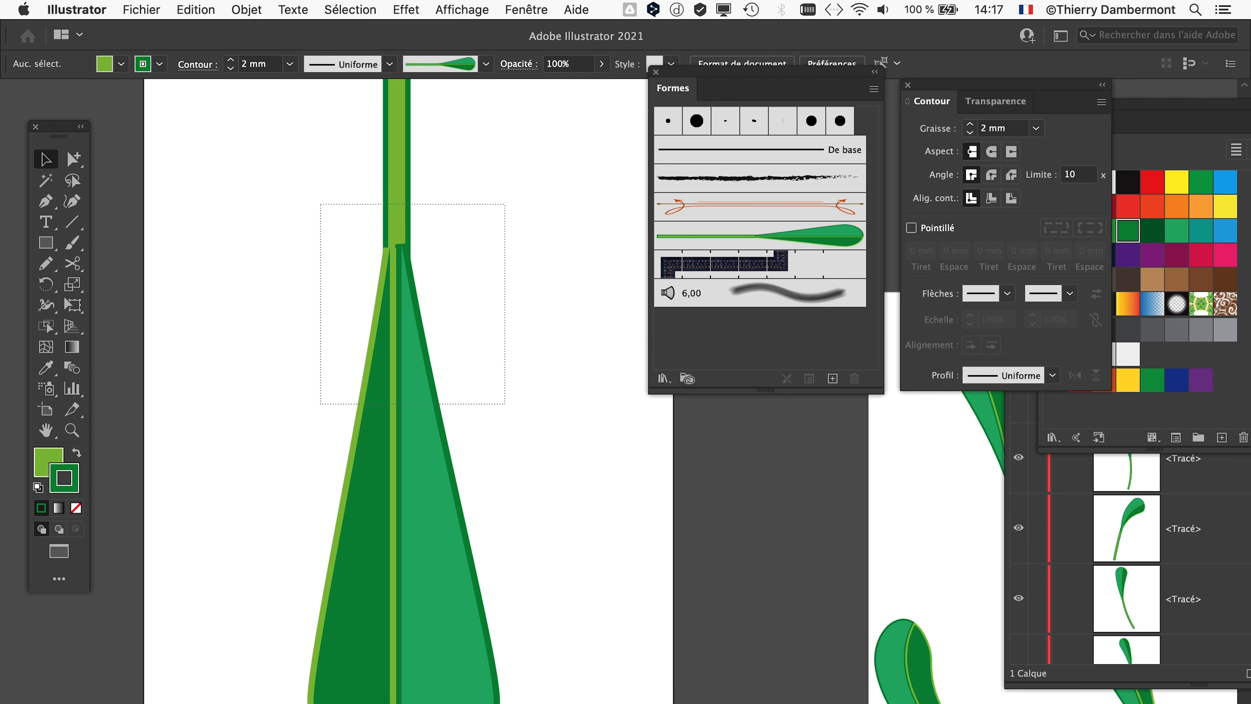
drag(321, 204, 505, 404)
scroll(505, 402, down, 2)
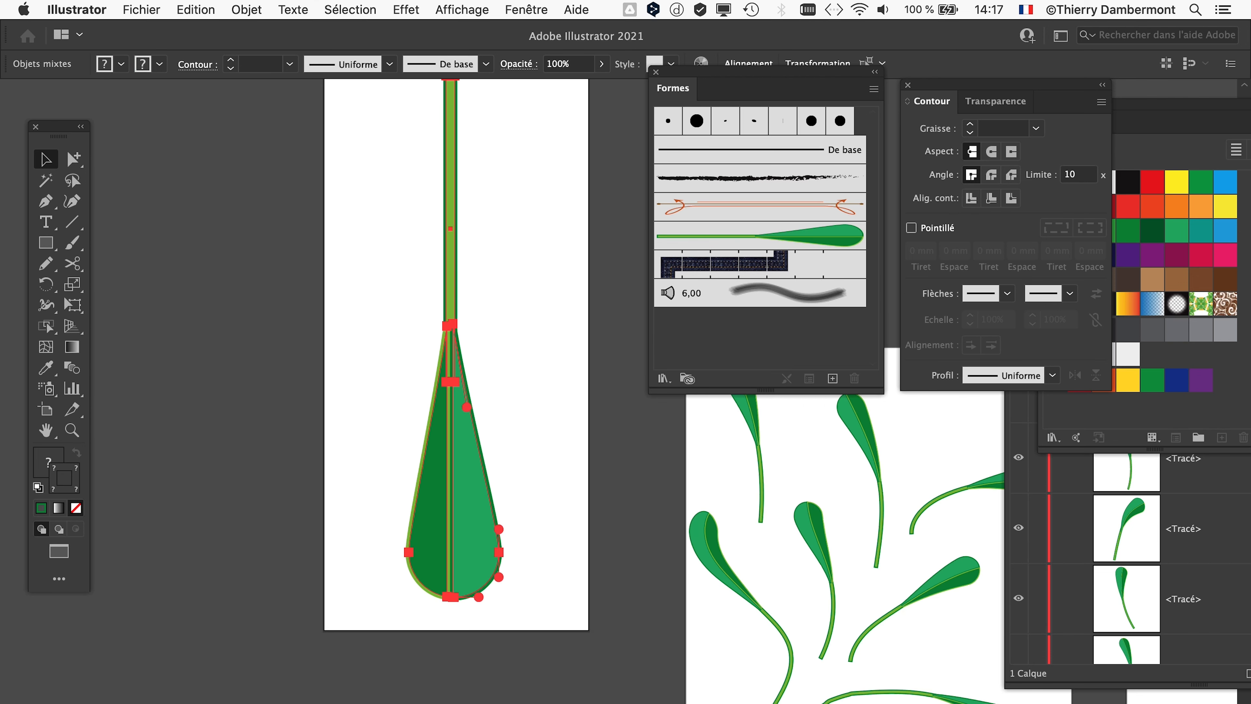
scroll(505, 402, up, 4)
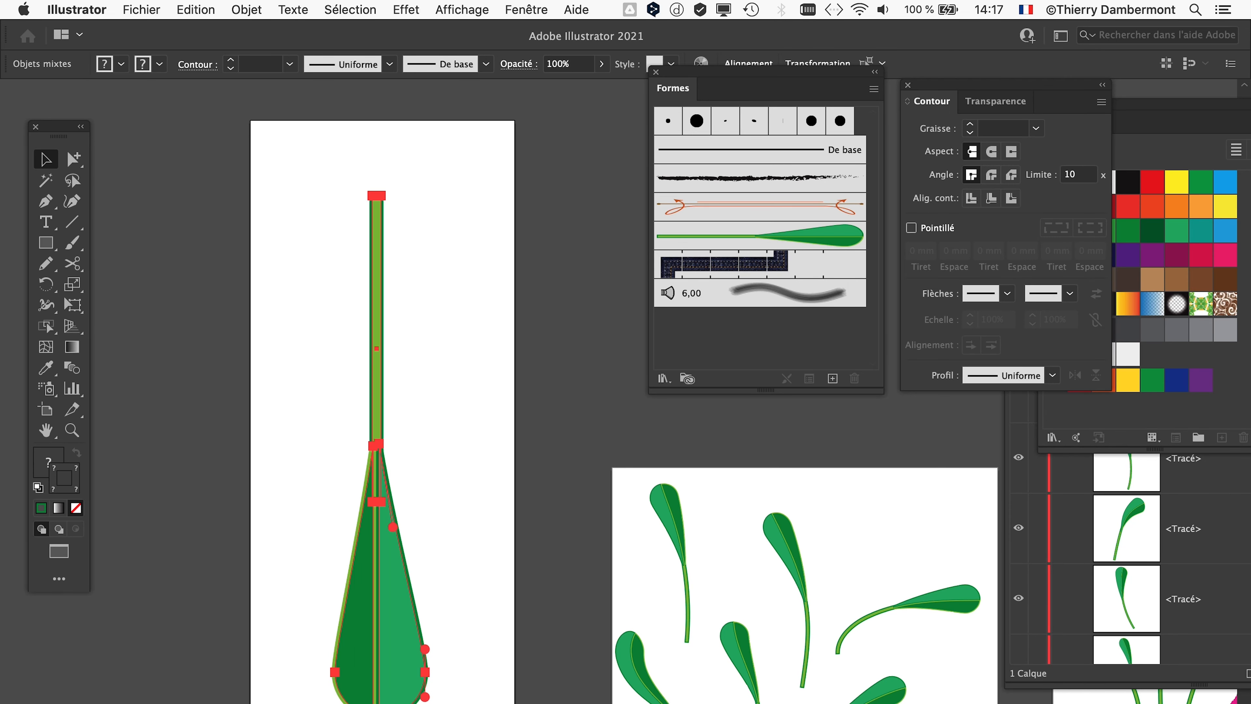
click(260, 10)
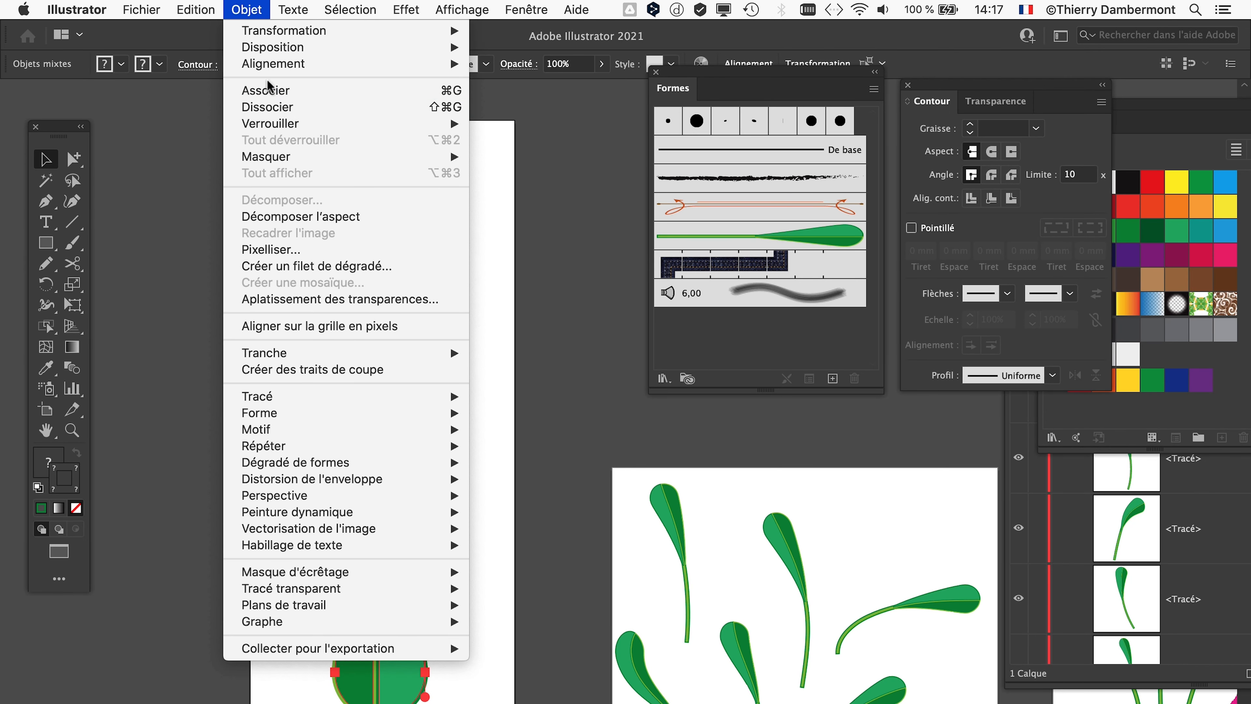
mouse_move(271, 122)
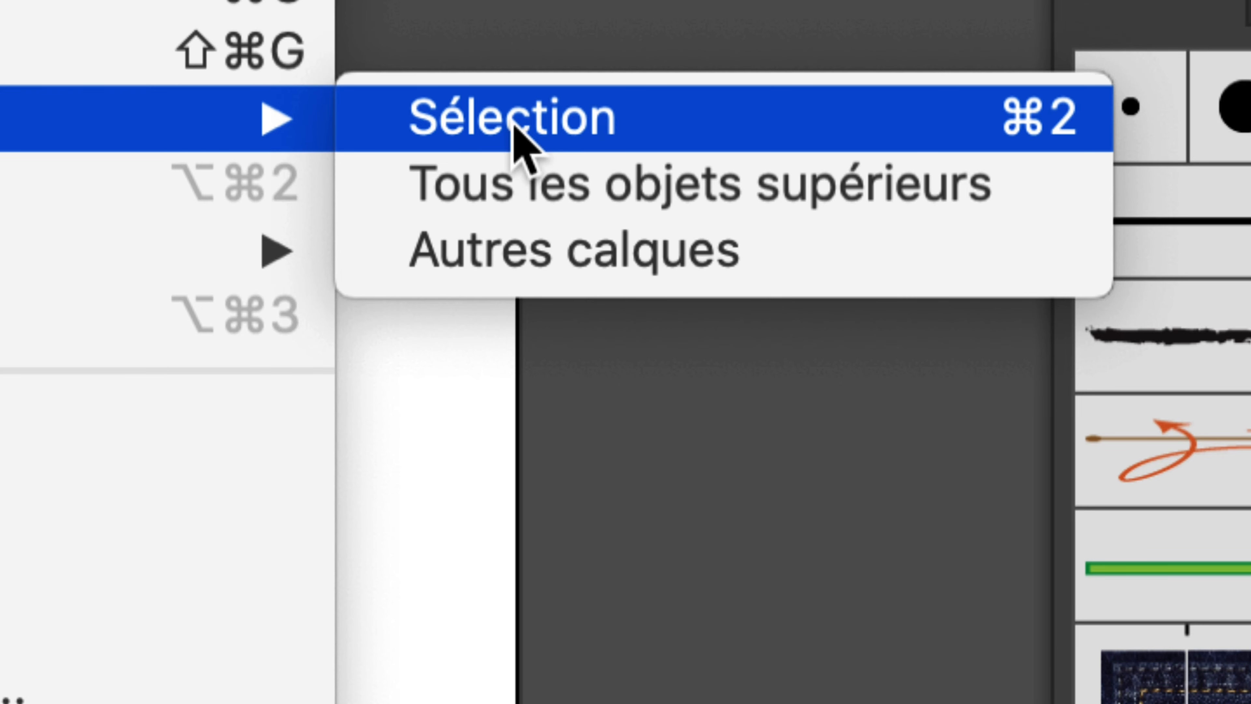
click(514, 127)
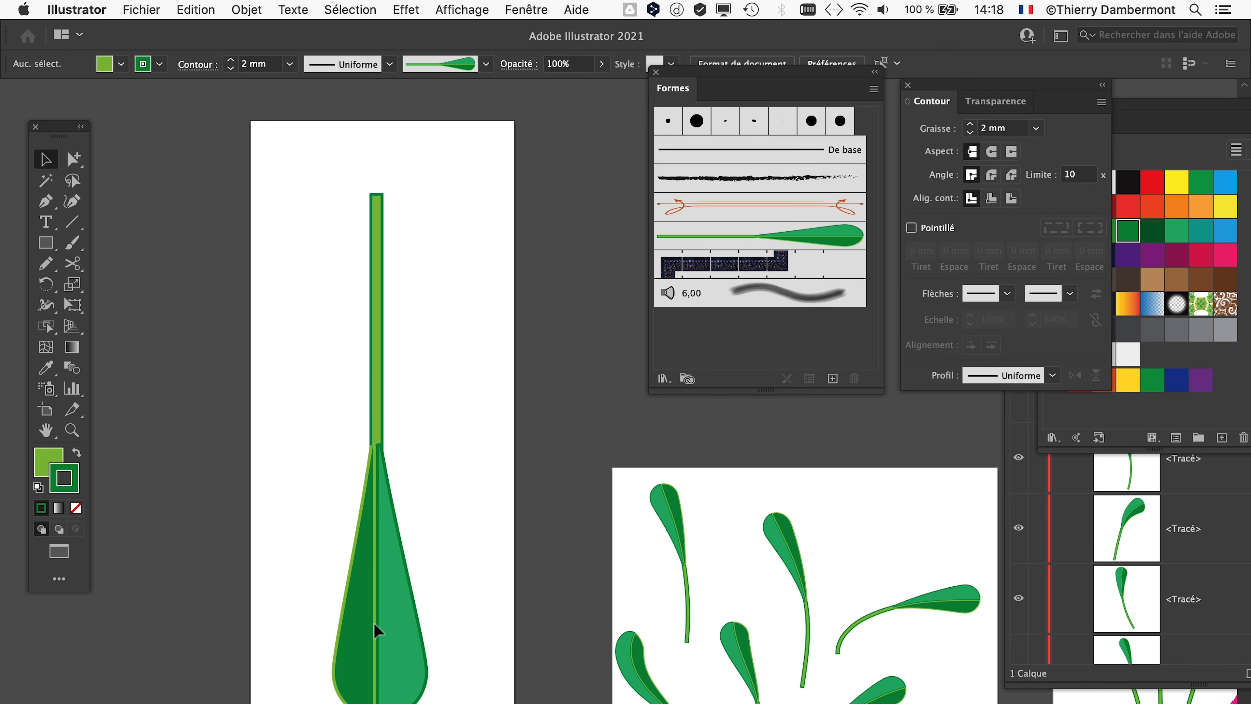
- Draw a short diagonal vein across the lighter half of the leaf with the Line tool and set its stroke weight to 1 mm
scroll(373, 623, up, 2)
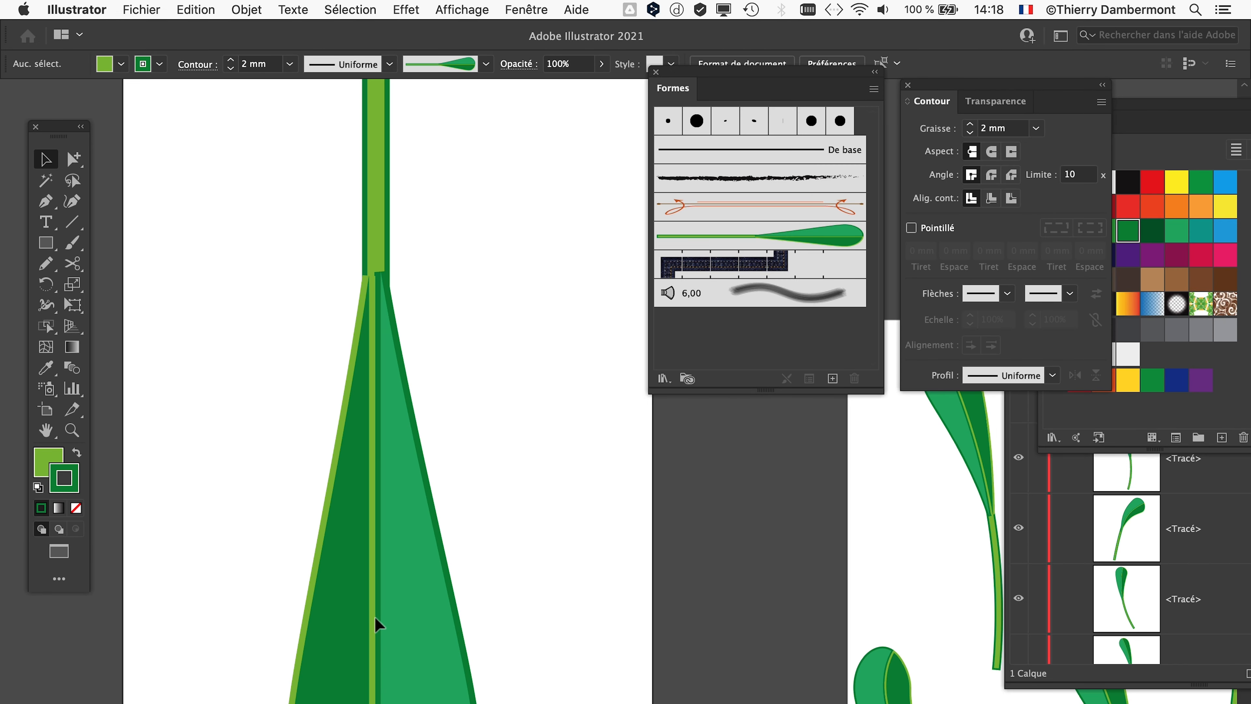
scroll(360, 480, down, 2)
scroll(364, 472, up, 2)
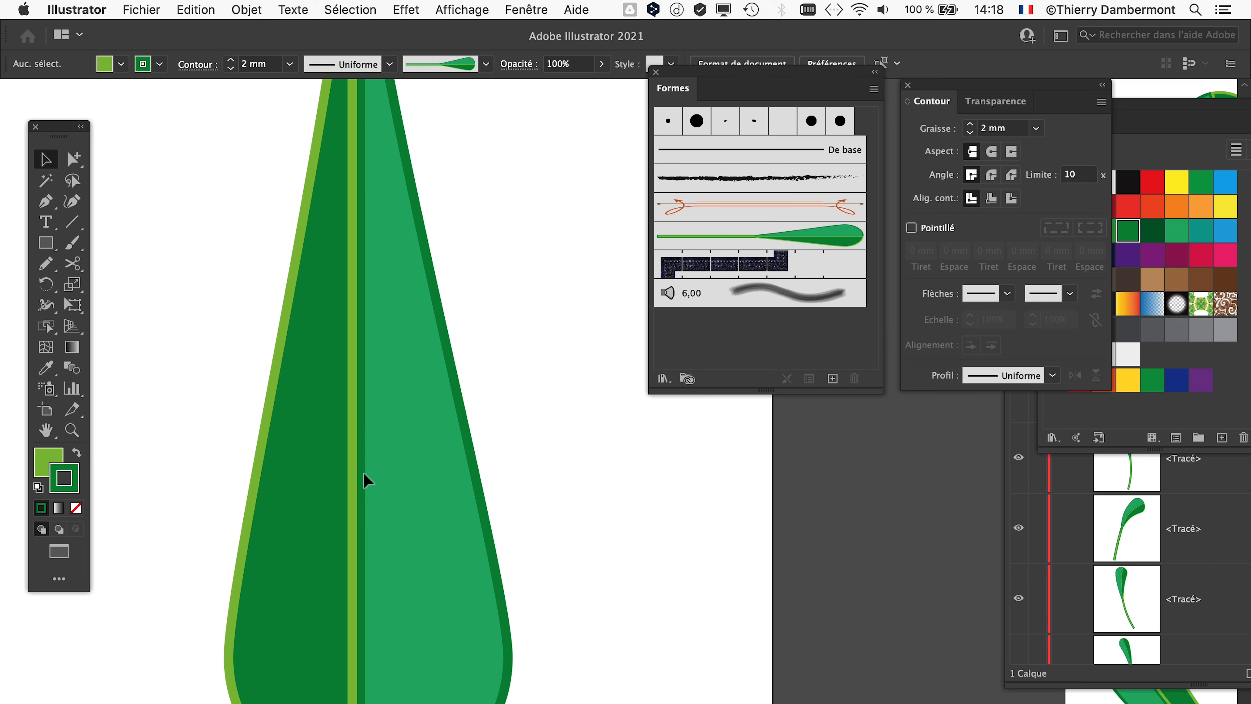
click(73, 222)
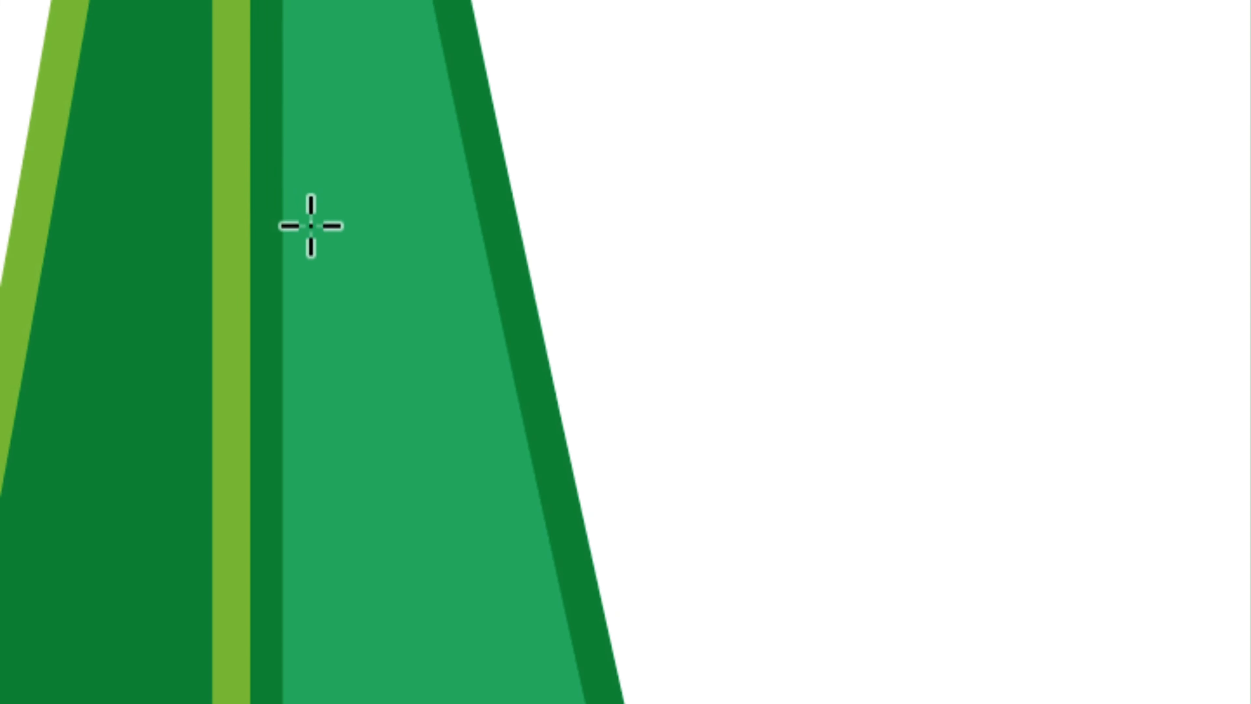
drag(311, 225, 512, 409)
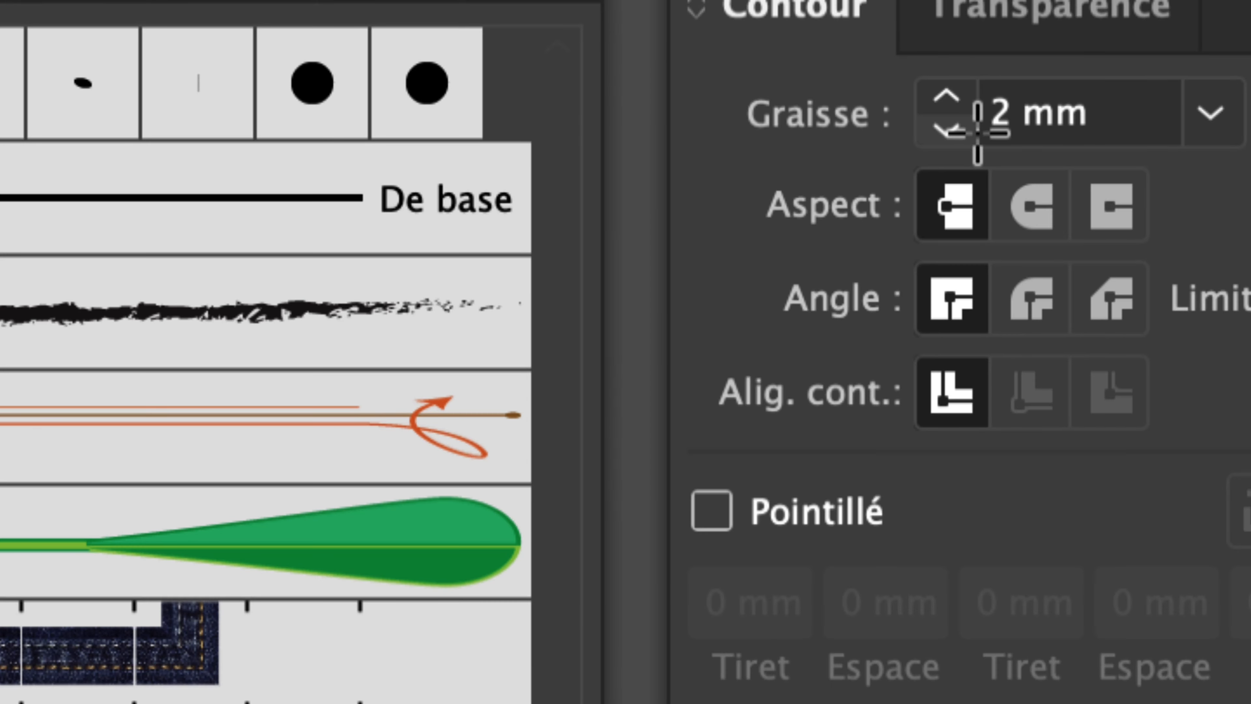
click(946, 129)
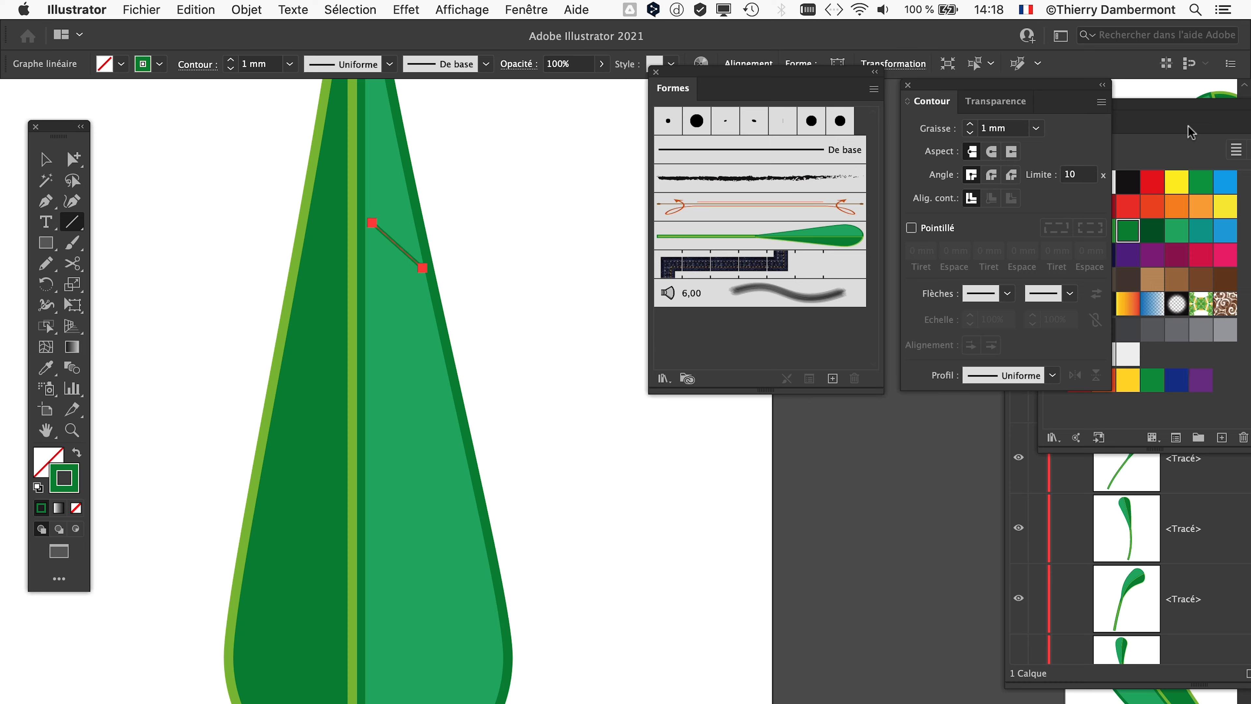
- Bring the Nuancier palette beside the leaf and recolour the vein's stroke with the light green of the central rib
drag(1191, 132, 640, 222)
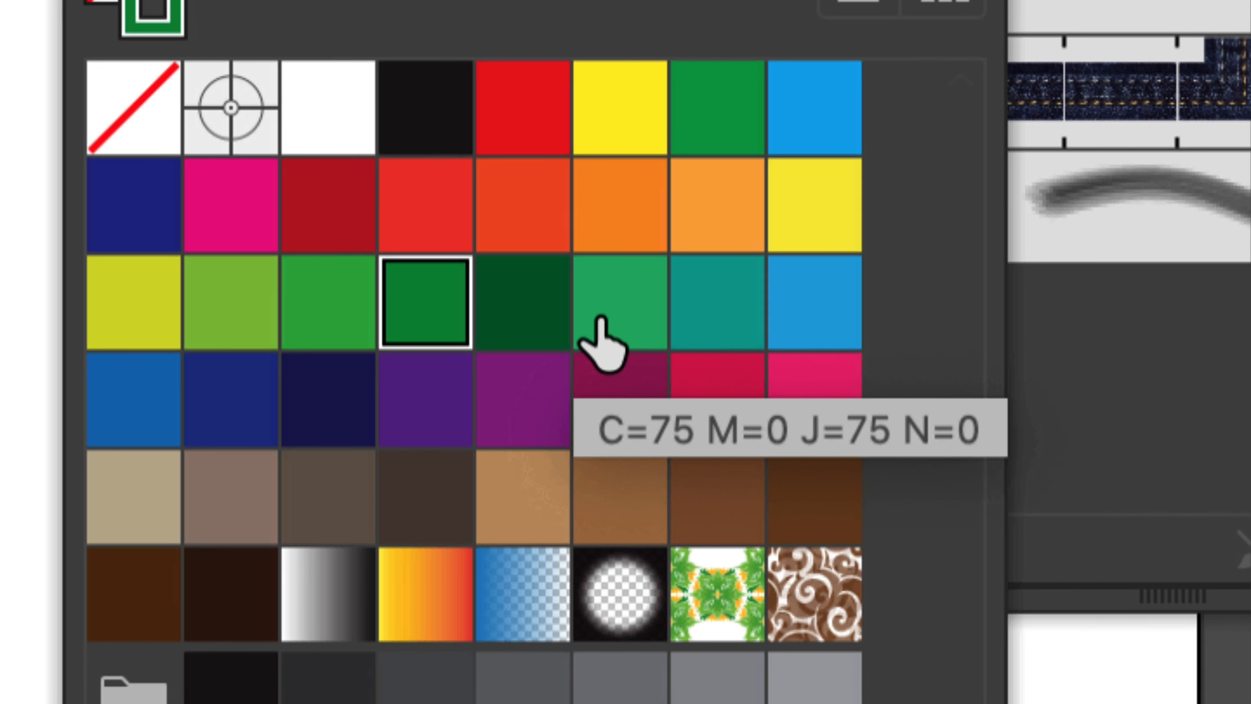
click(968, 330)
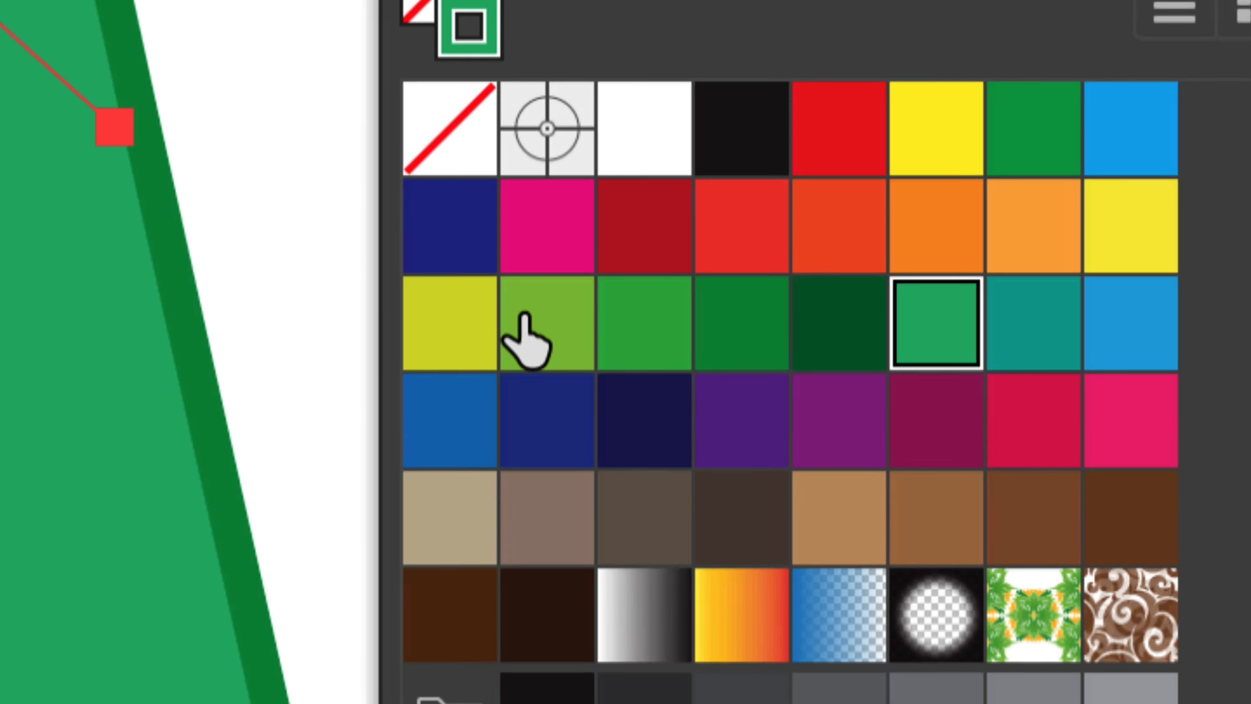
click(832, 325)
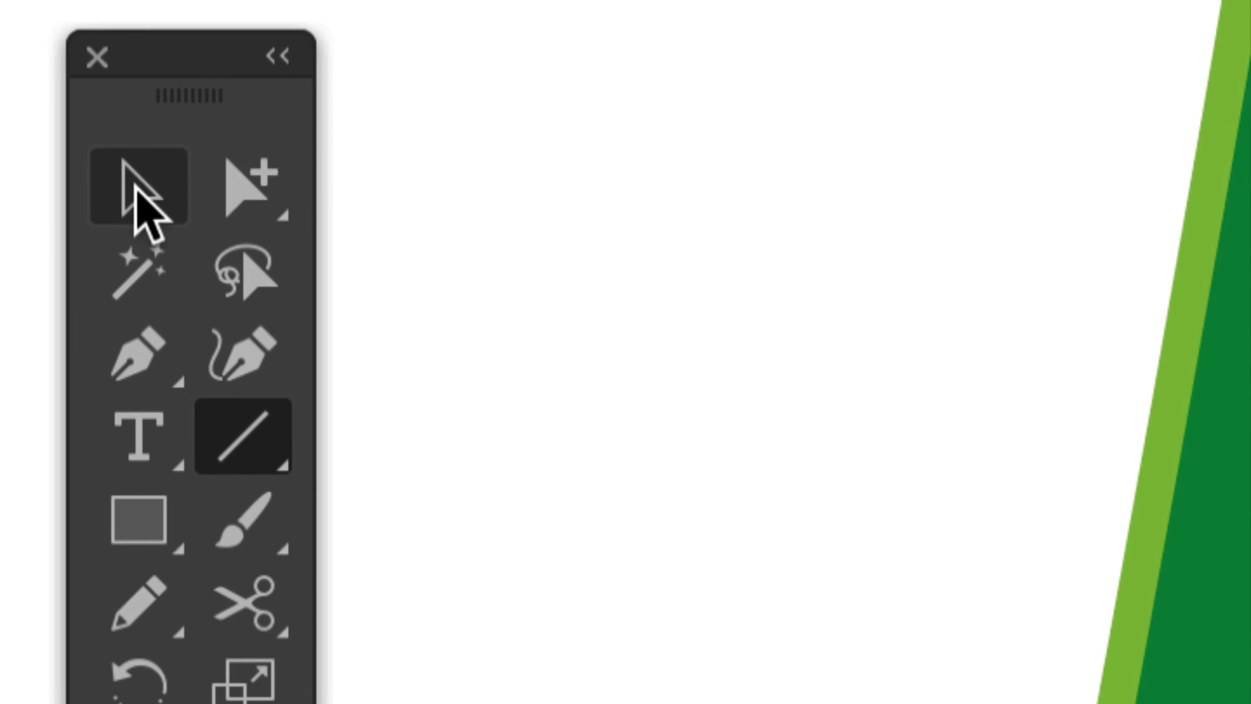
- Duplicate the light green vein twice further down the lighter half, giving three parallel veins
click(0, 263)
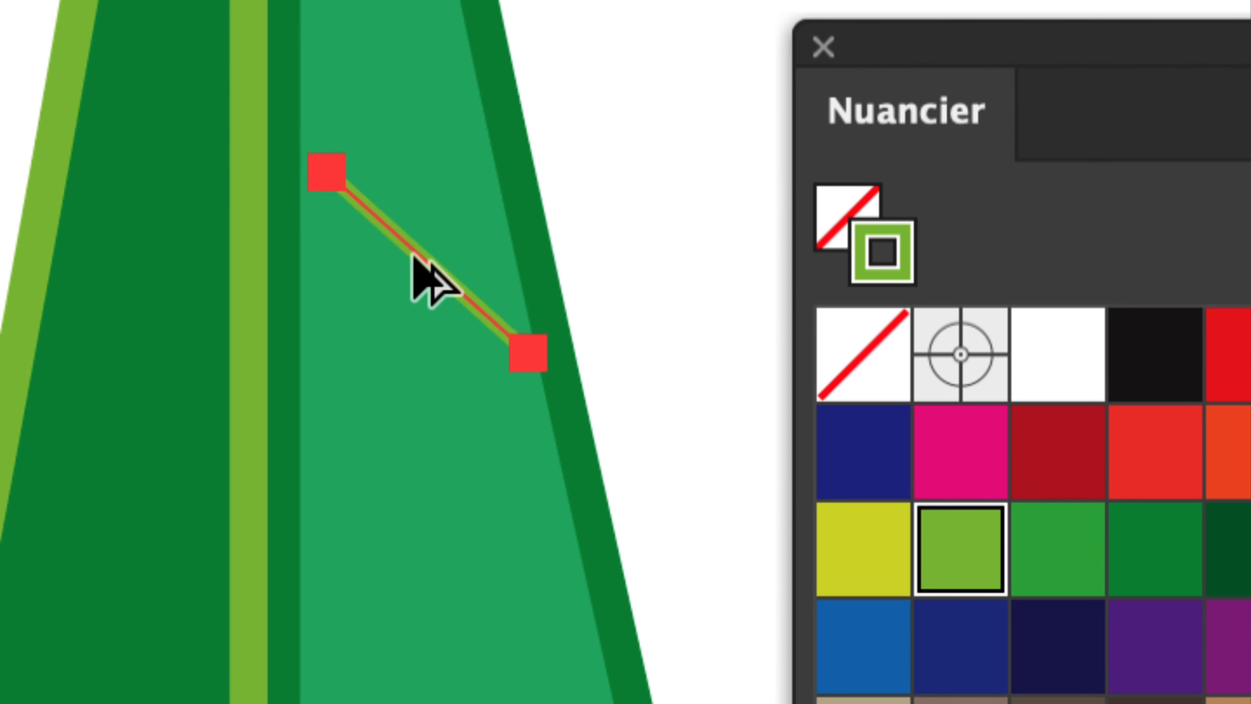
drag(489, 252, 468, 404)
drag(413, 289, 433, 456)
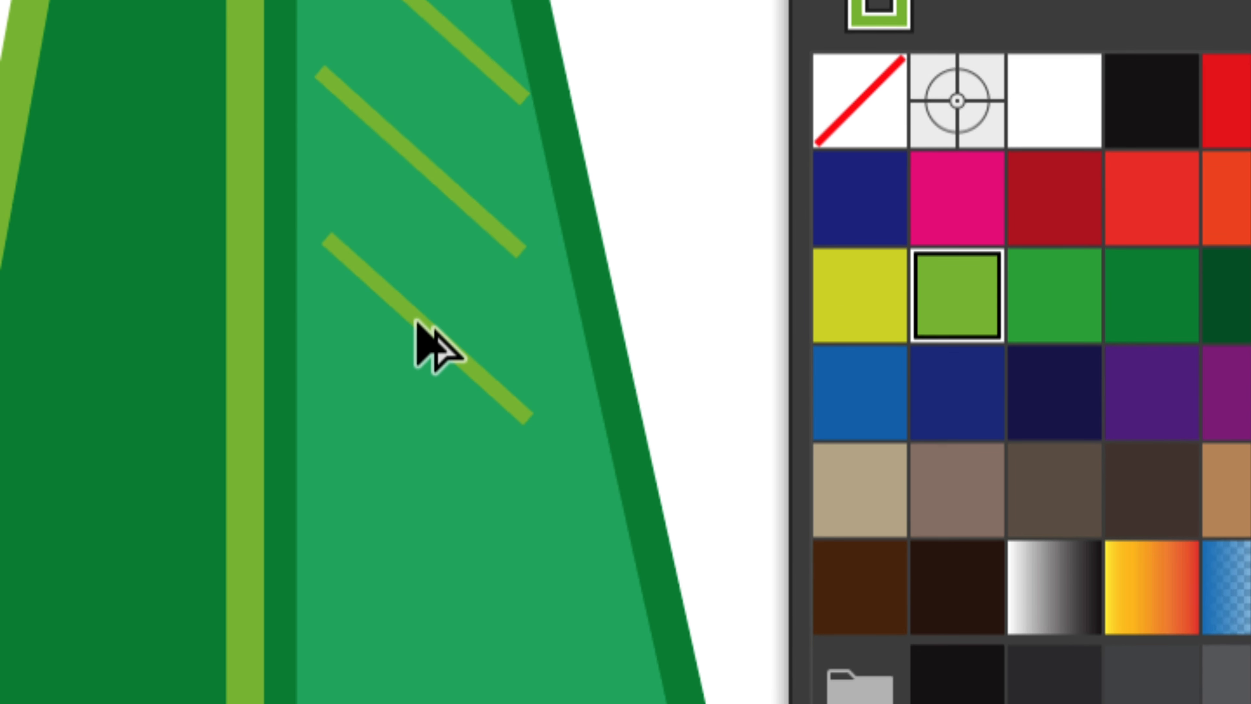
drag(416, 323, 416, 325)
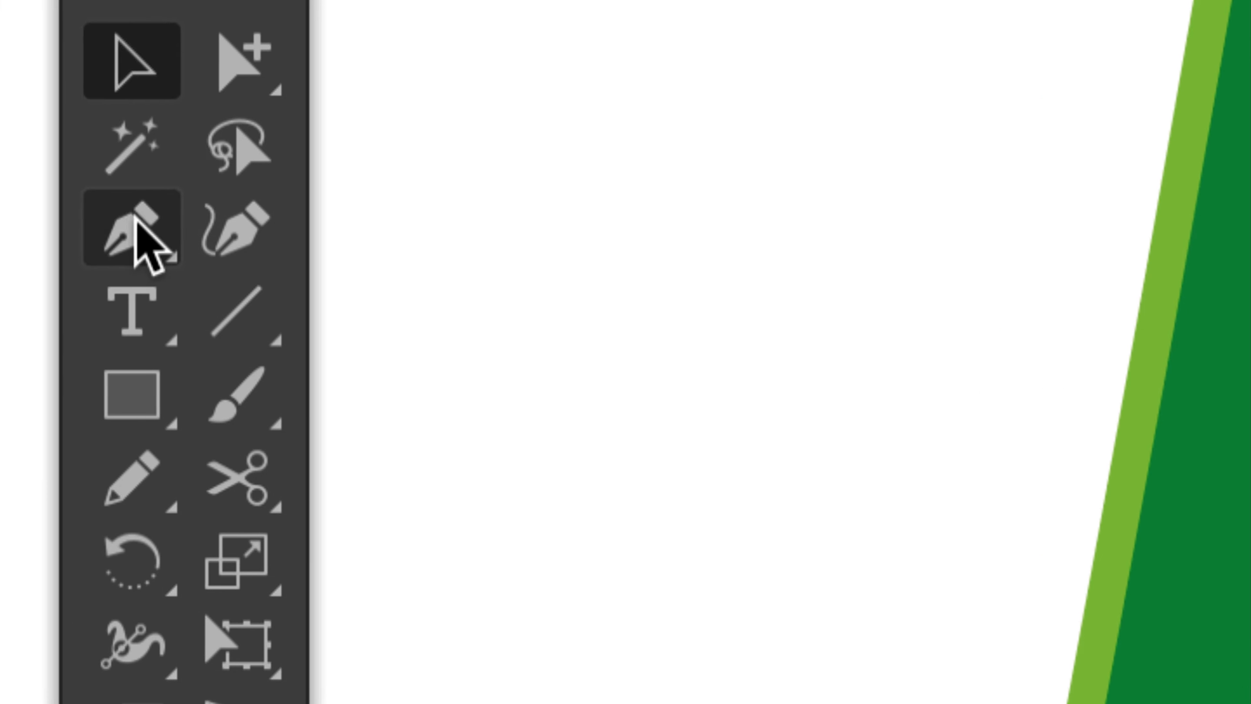
- Draw two separate slanted veins on the upper part of the darker leaf half with the Pen tool
click(131, 222)
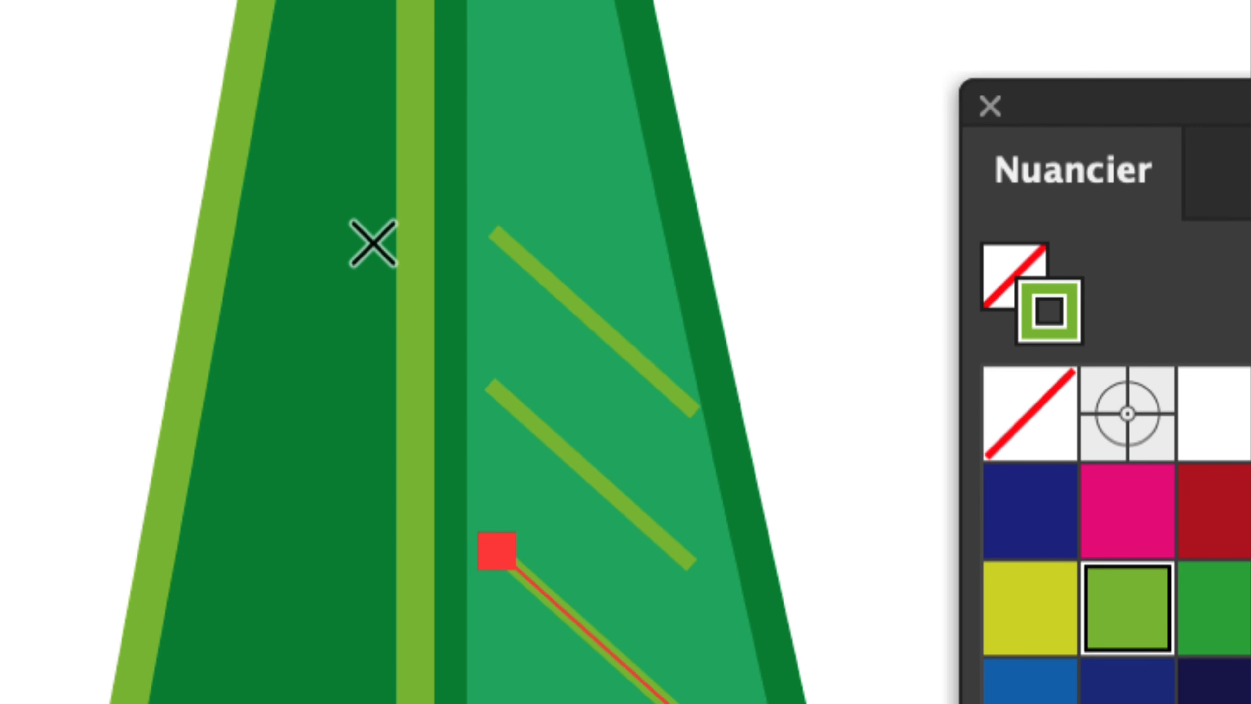
click(400, 183)
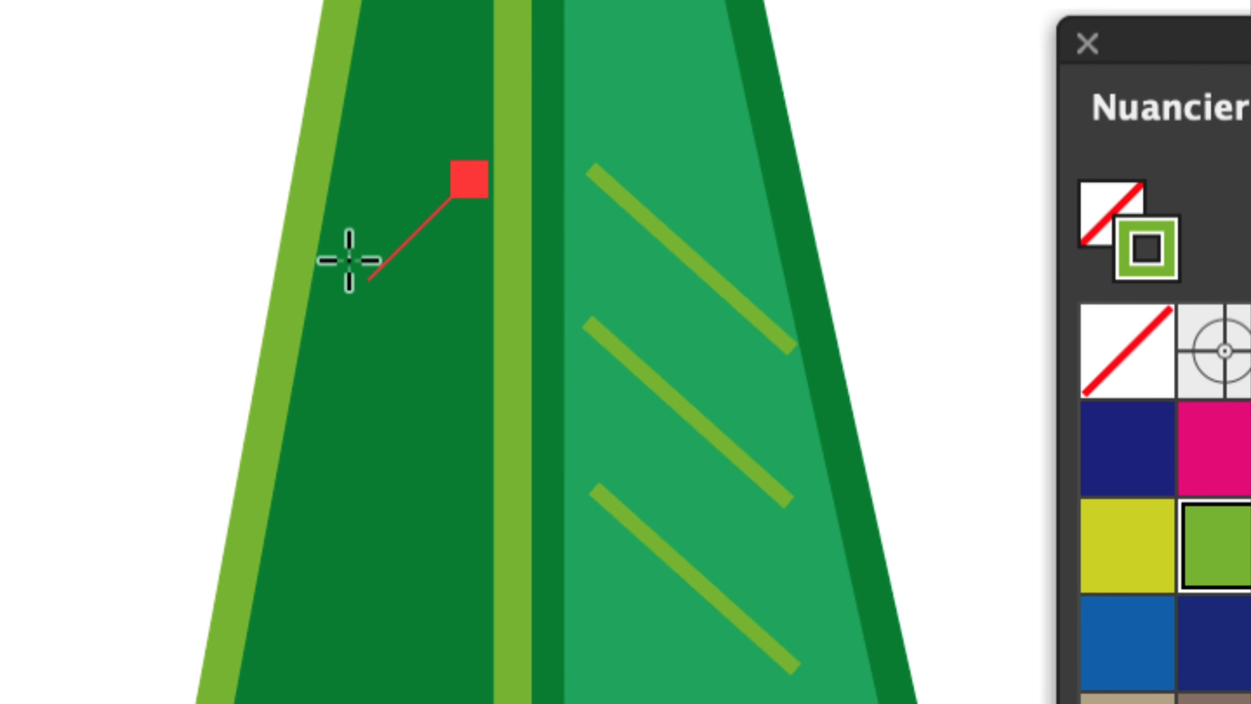
click(346, 254)
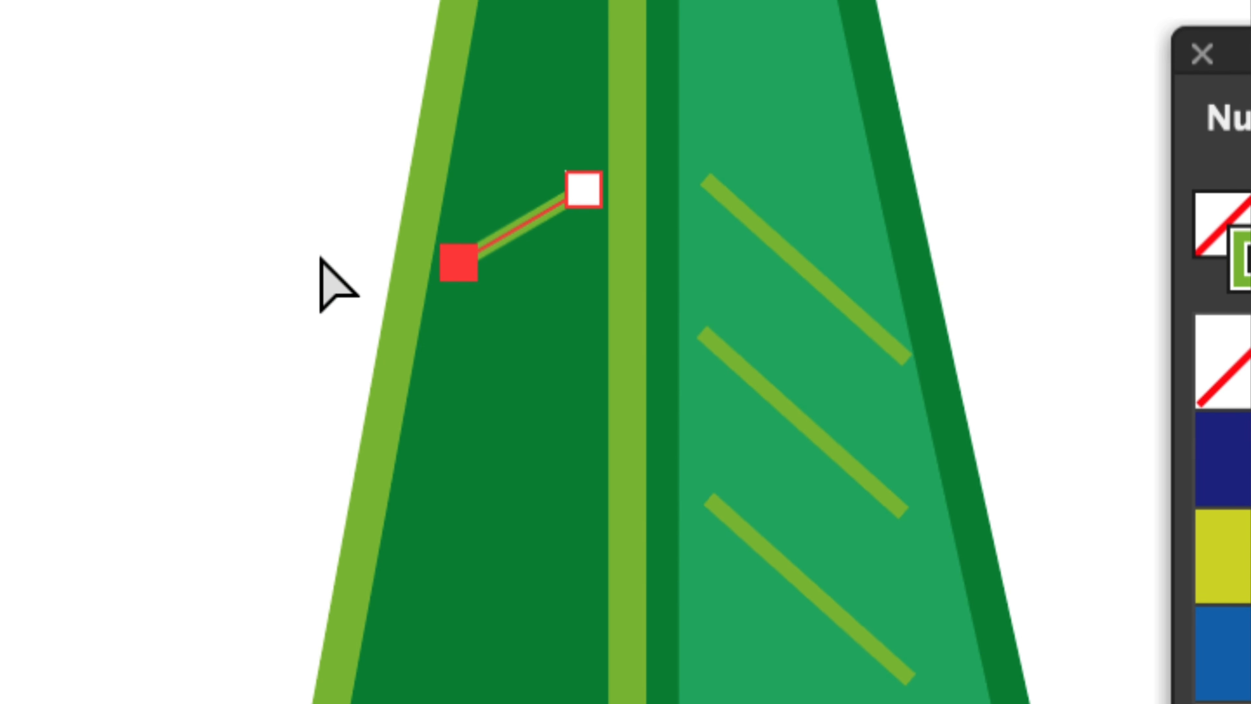
ctrl+click(210, 251)
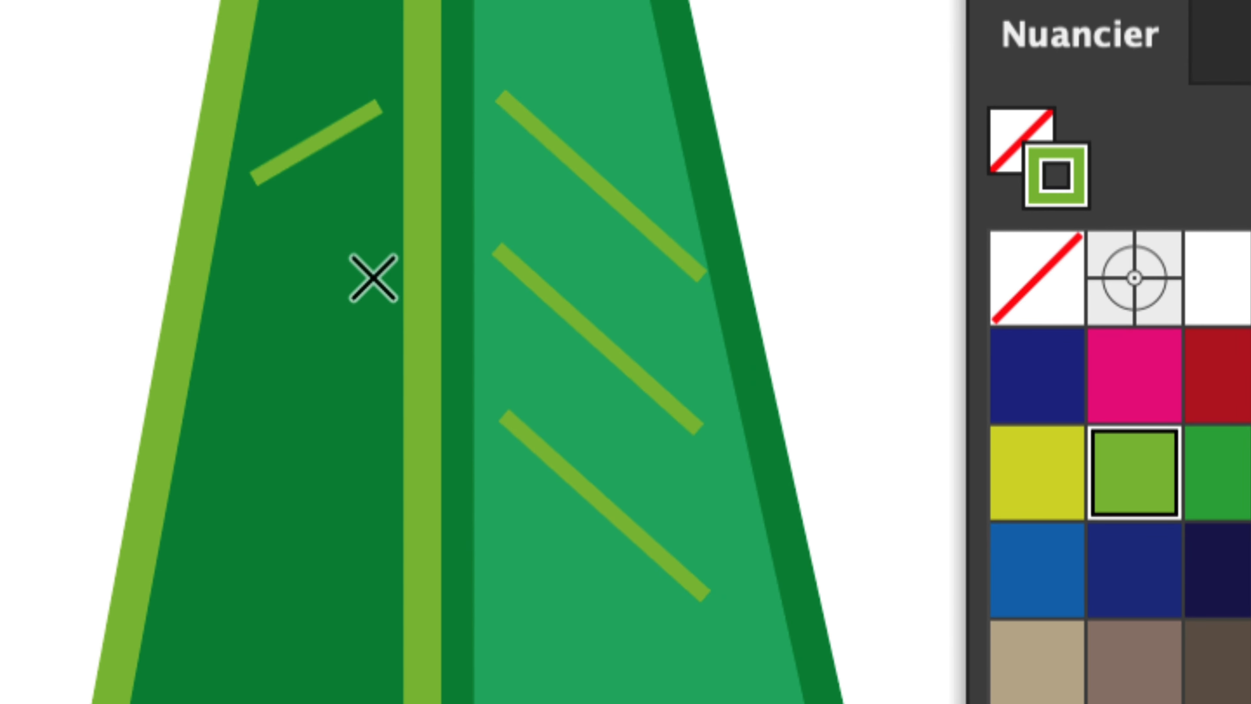
click(578, 361)
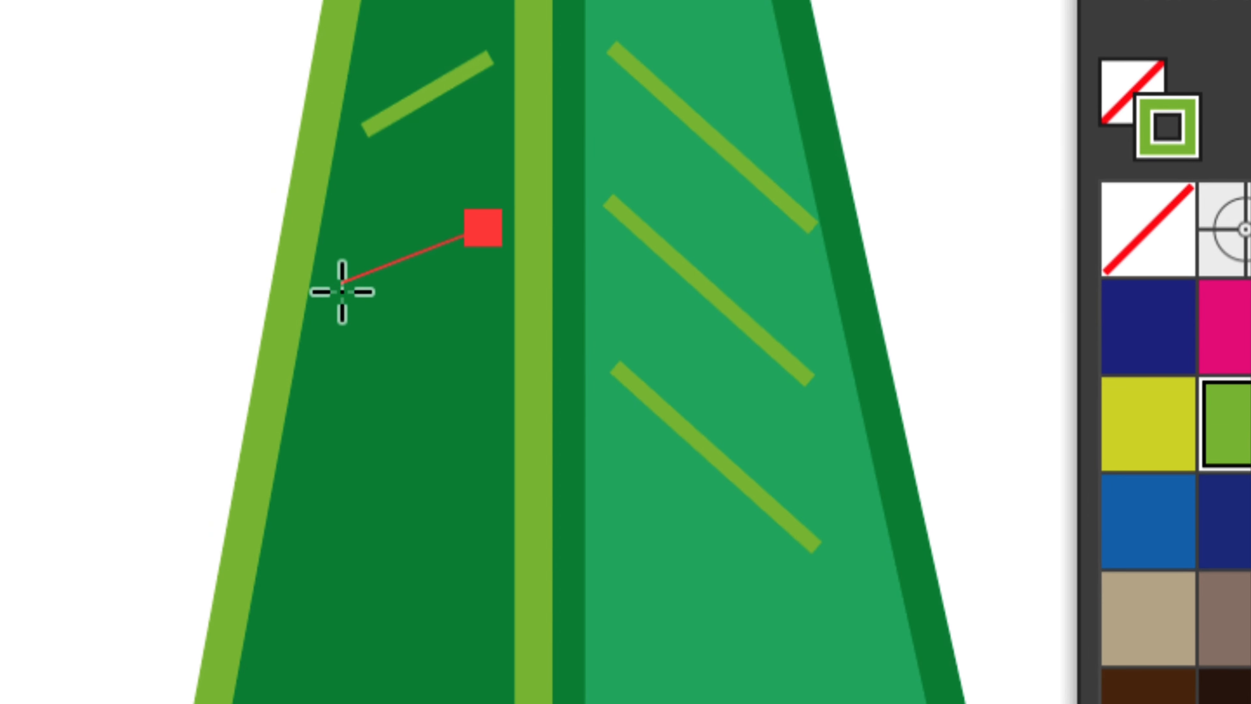
click(343, 289)
ctrl+click(129, 318)
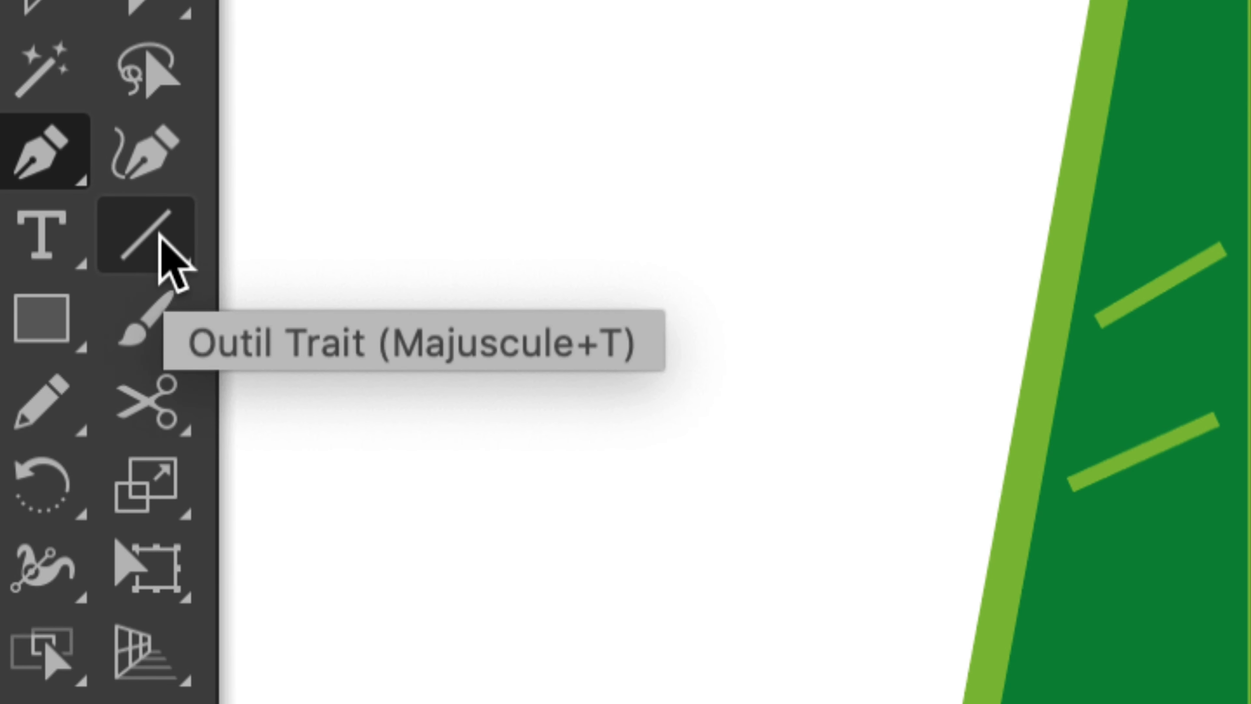
- Add three more separate slanted veins with the Pen tool down the darker half, toward the wide end of the leaf
click(160, 238)
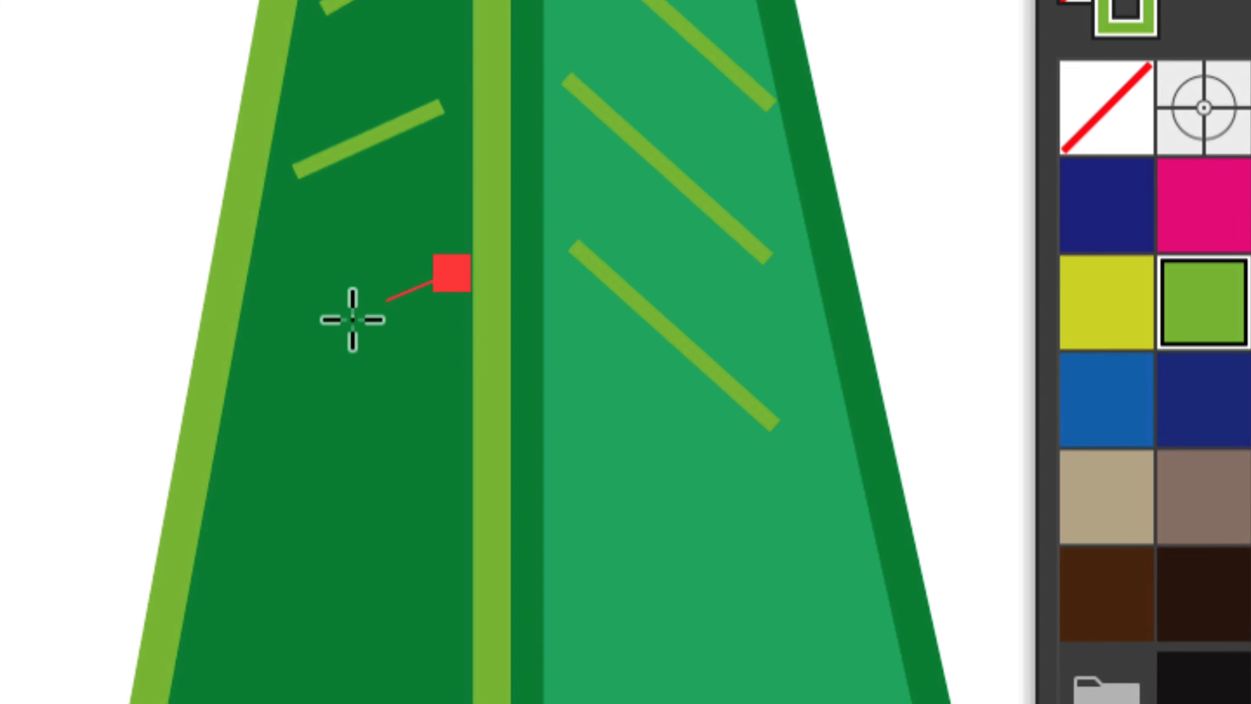
click(264, 348)
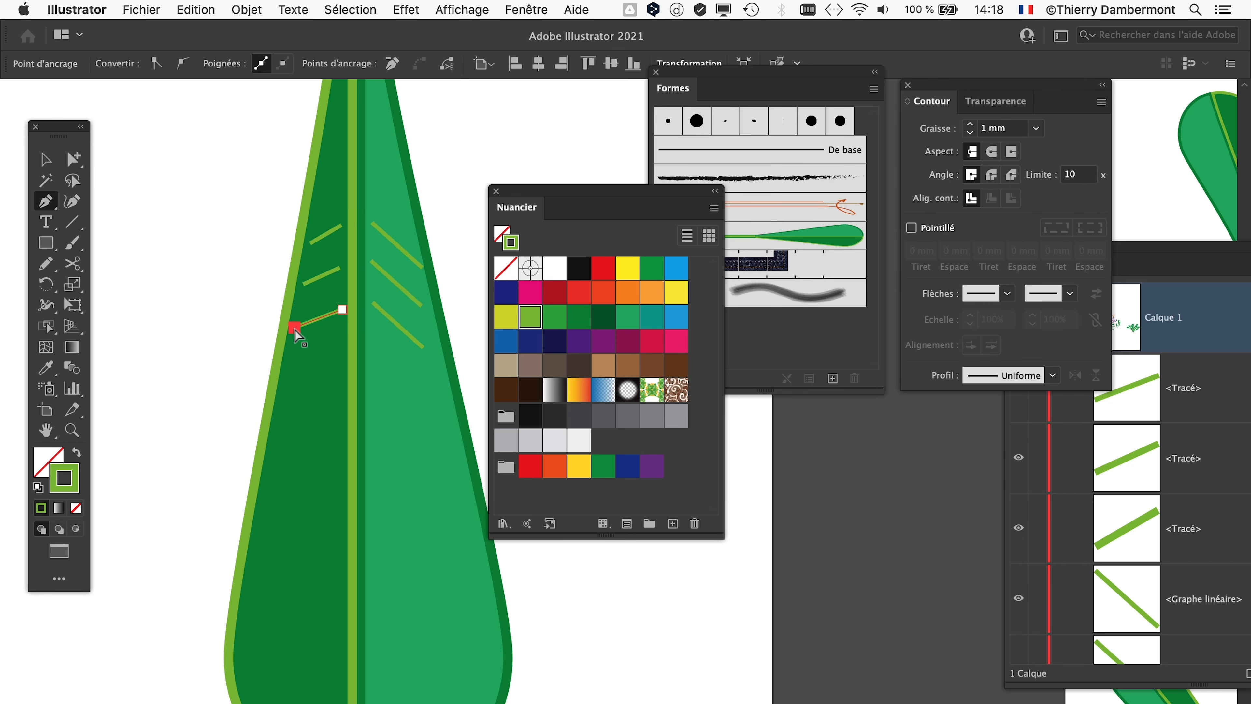
key(Escape)
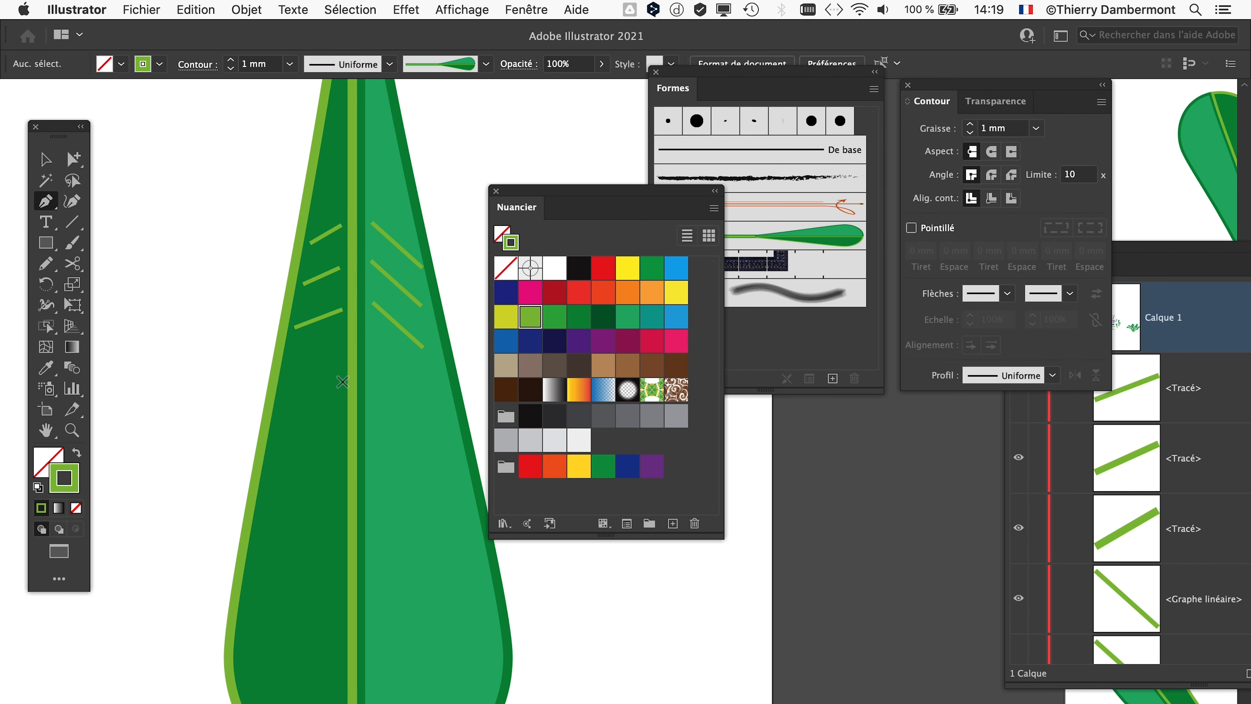
click(340, 387)
click(287, 407)
key(Escape)
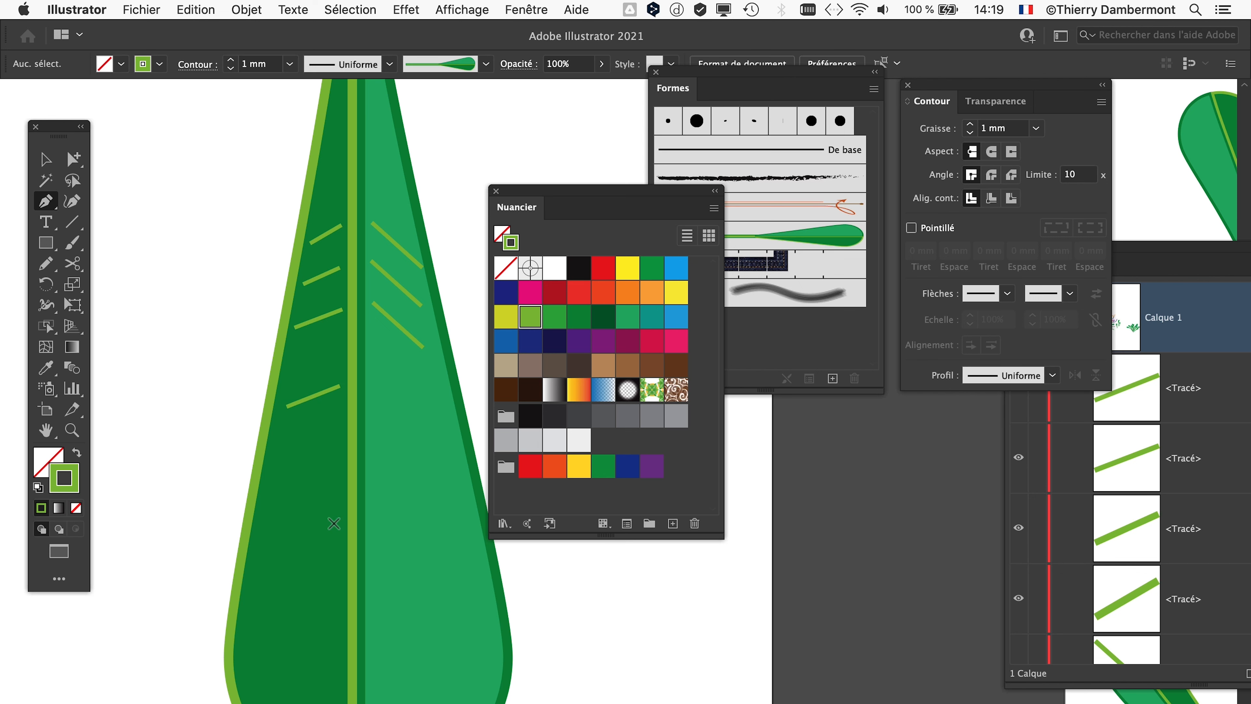
click(333, 514)
click(259, 551)
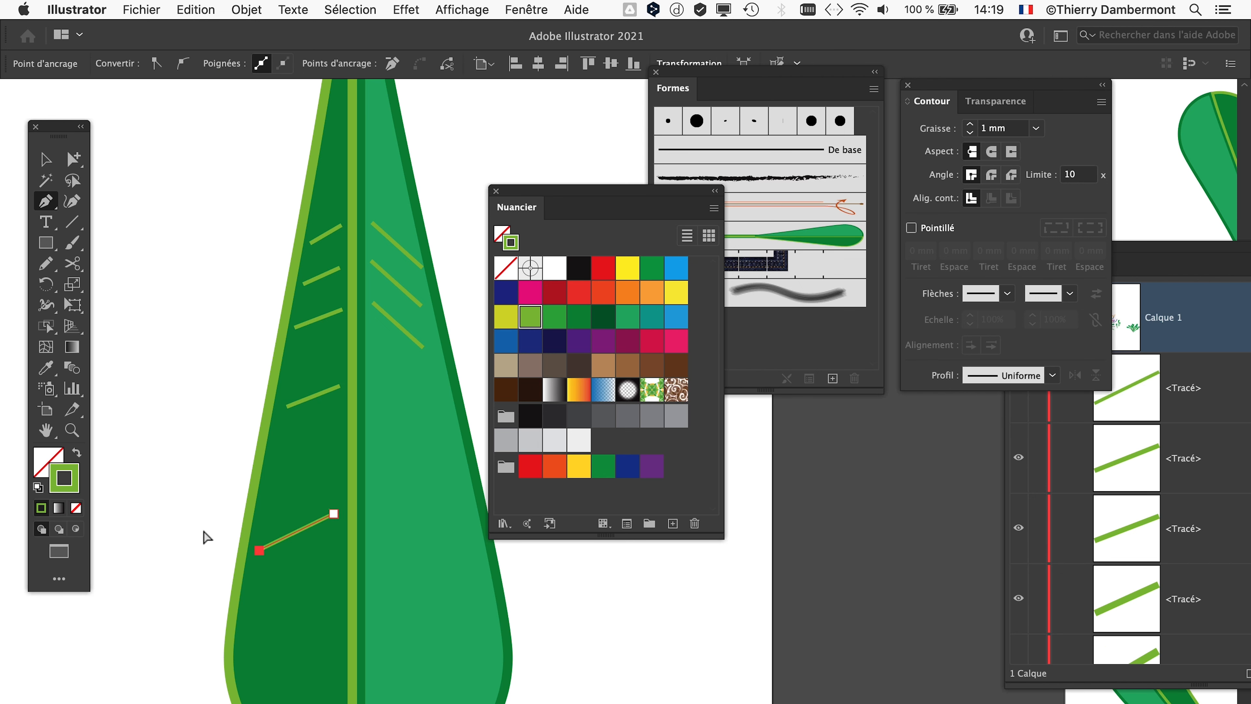
key(Escape)
- Draw a longer slanted vein on the lighter half below the three parallel ones with the Pen tool
click(376, 455)
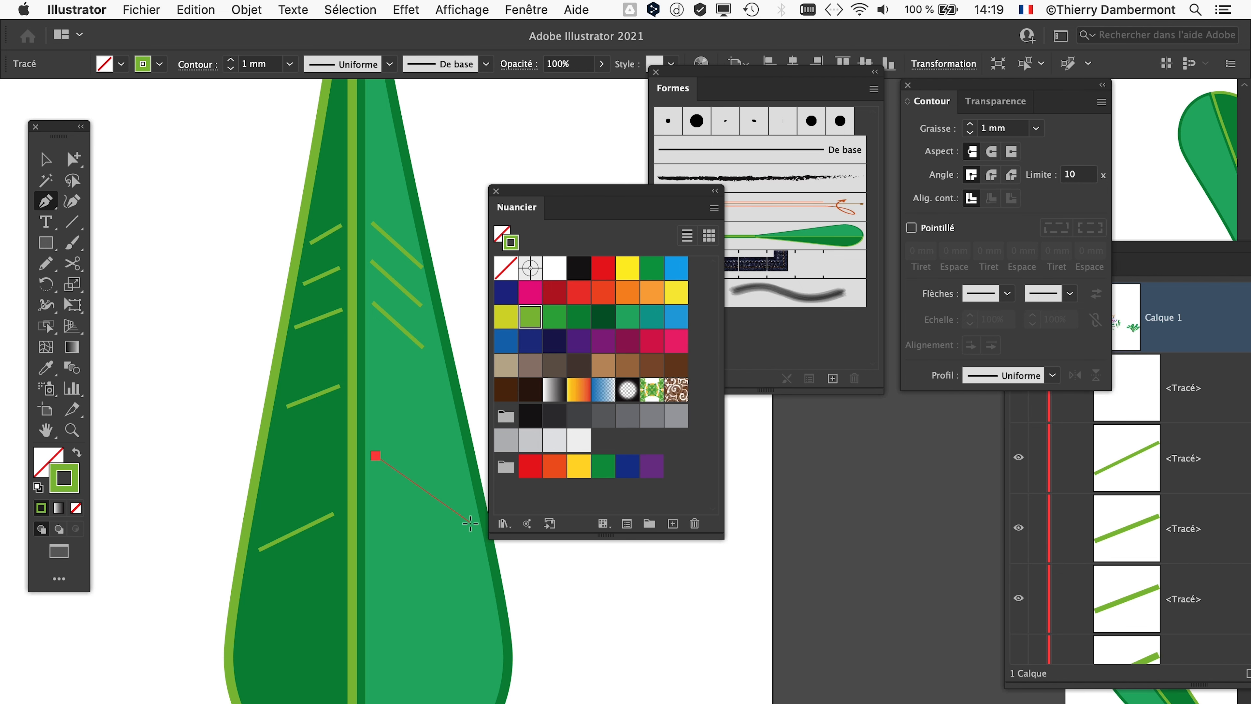
click(470, 523)
key(Escape)
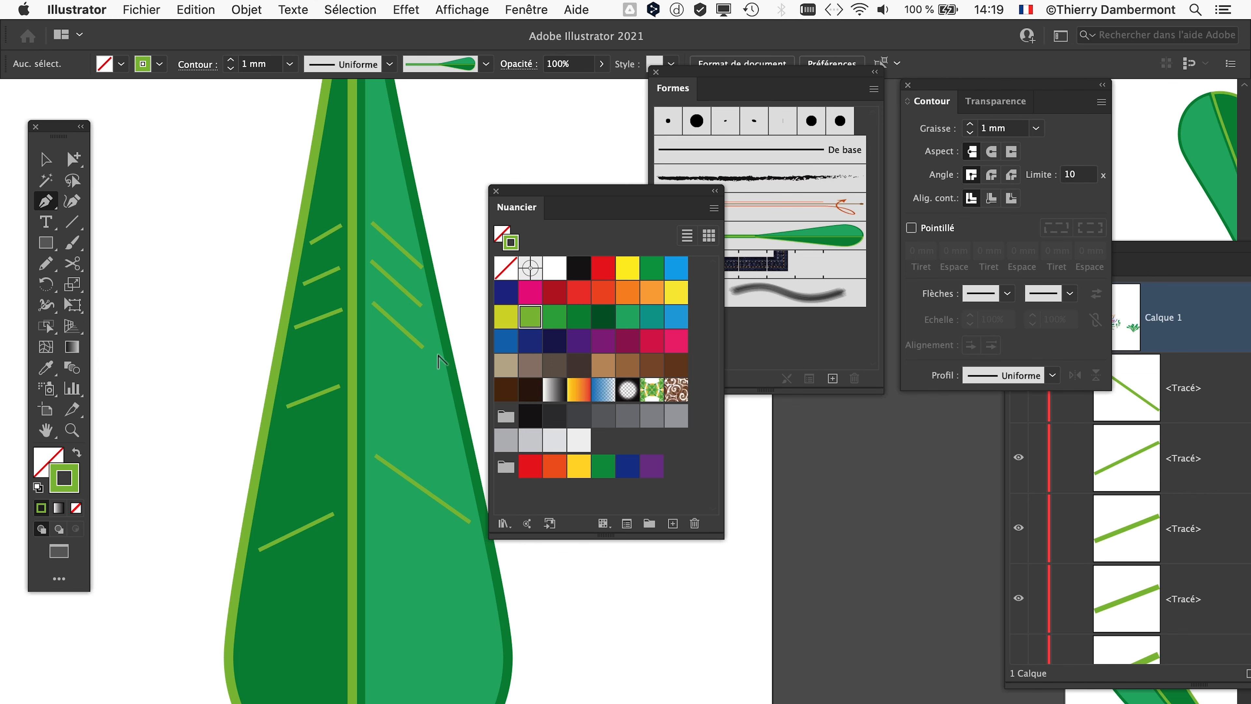
- Delete the first and third veins from the top of the lighter half and the second vein of the darker half
scroll(377, 288, up, 2)
click(73, 158)
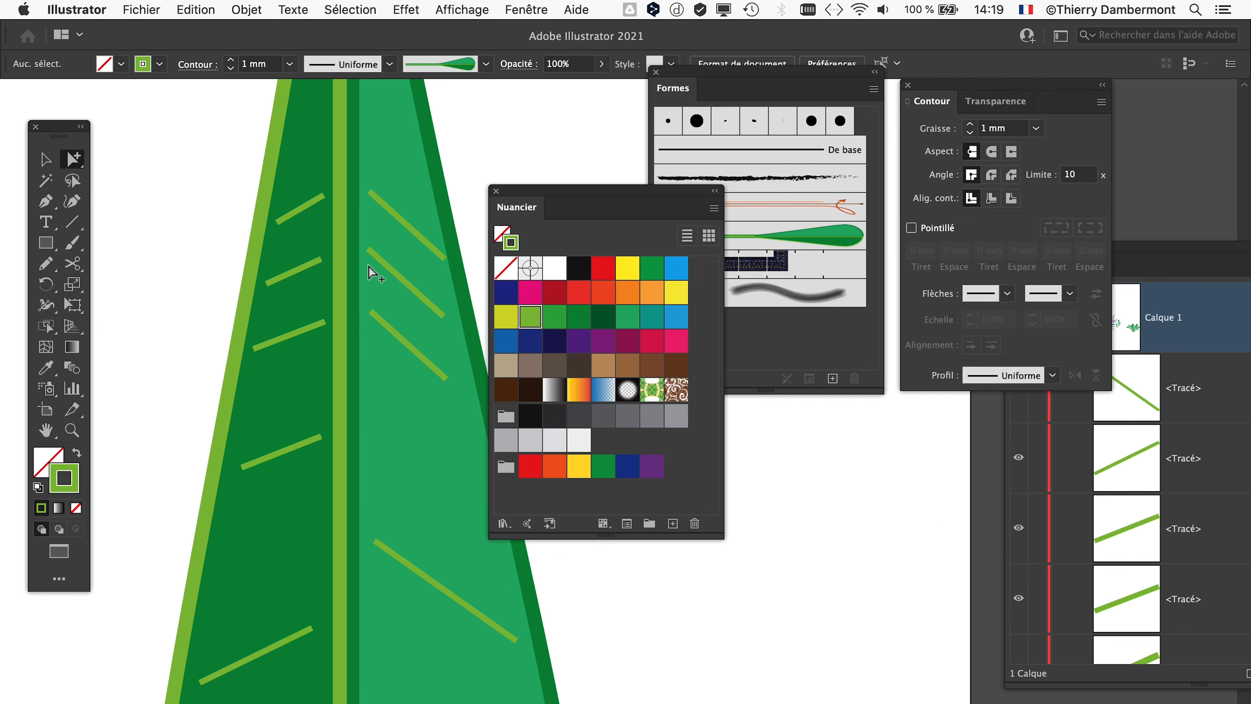
click(394, 331)
click(386, 318)
click(293, 271)
key(Delete)
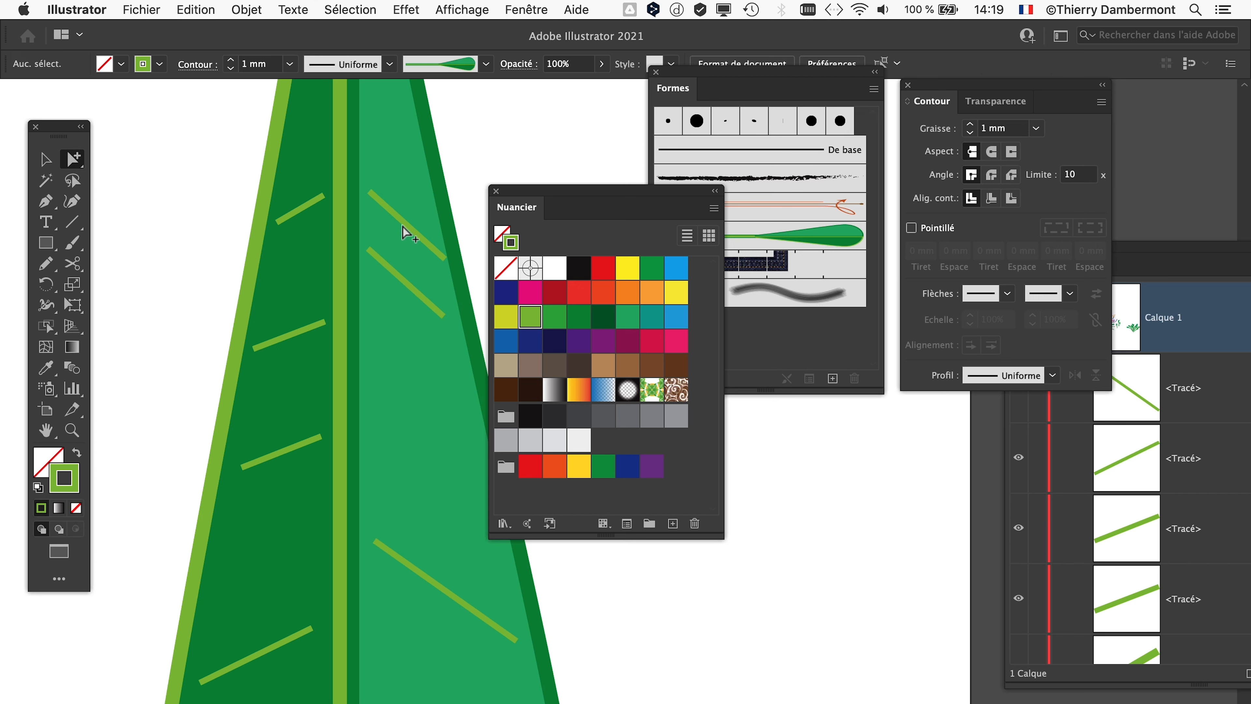
click(403, 225)
key(Delete)
scroll(343, 471, down, 3)
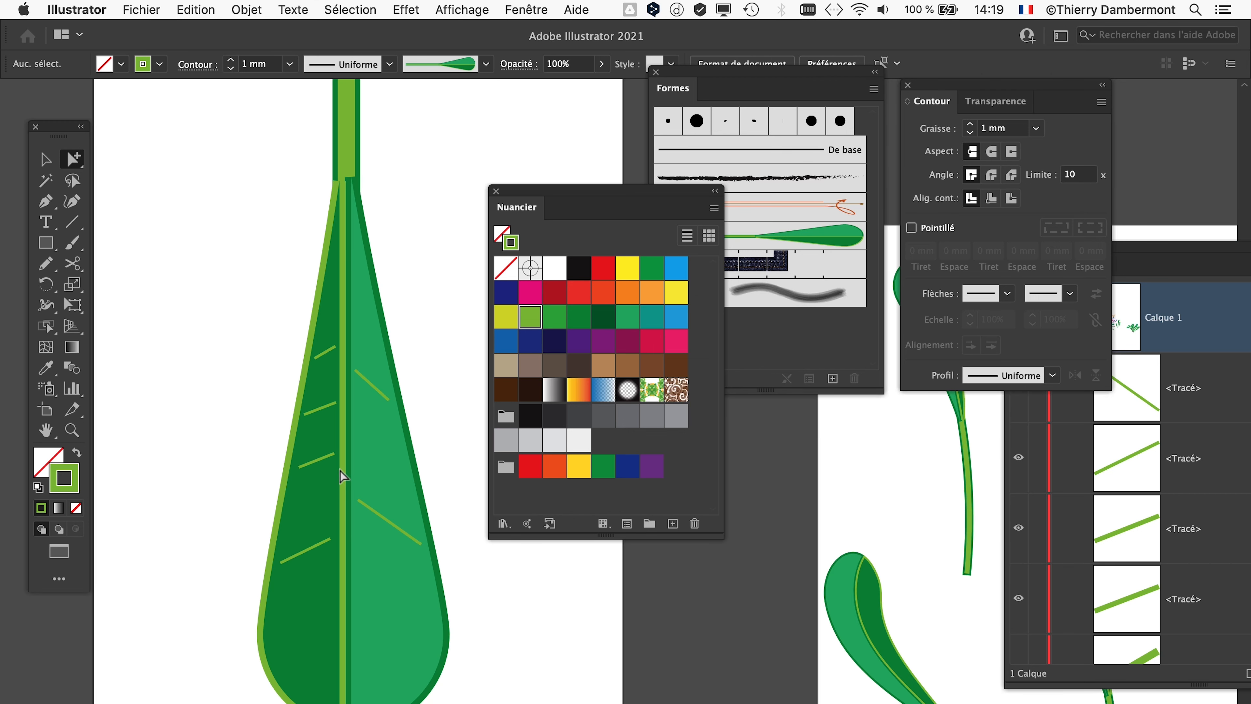
- Unlock all objects and select the whole original leaf together with its stem and veins
scroll(249, 359, down, 1)
key(v)
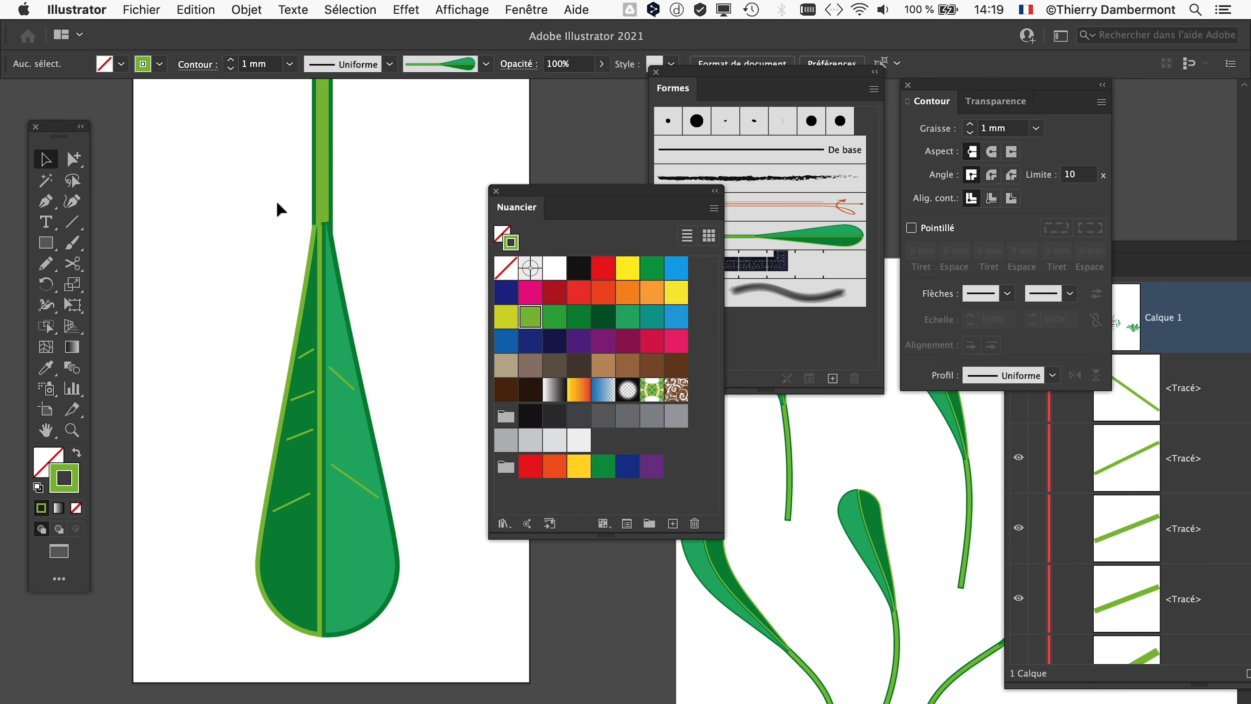
drag(240, 133, 420, 373)
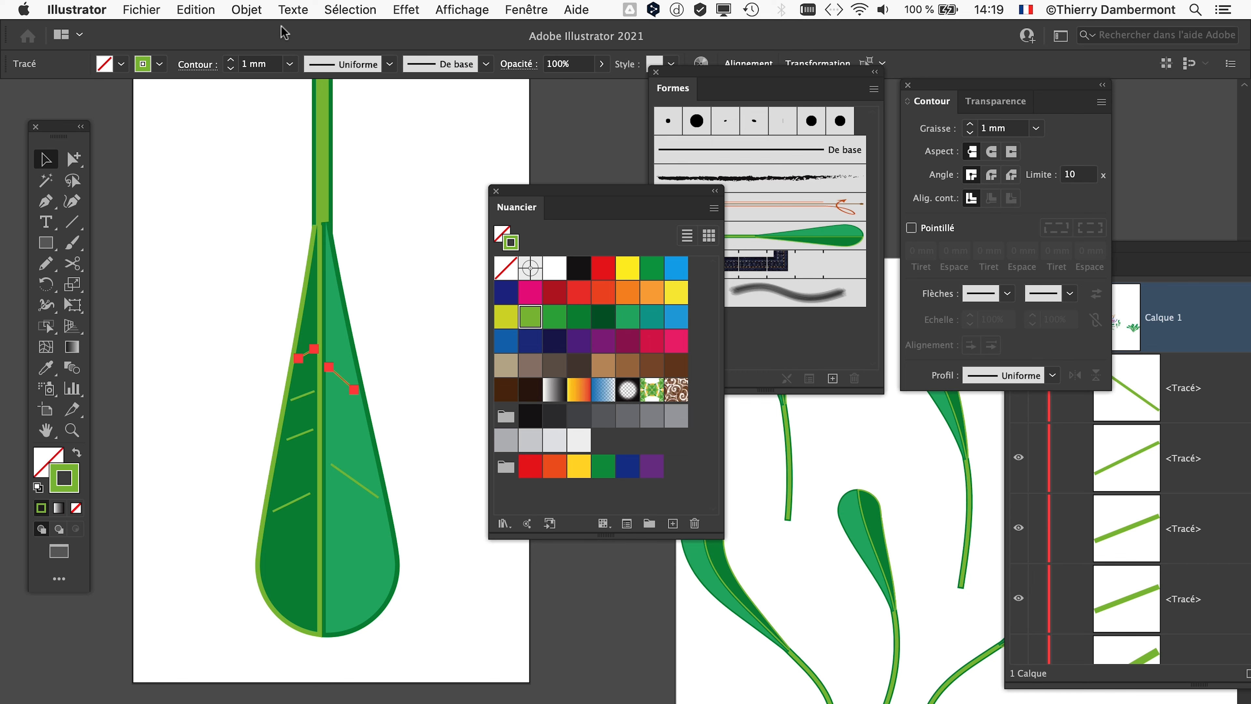
click(260, 9)
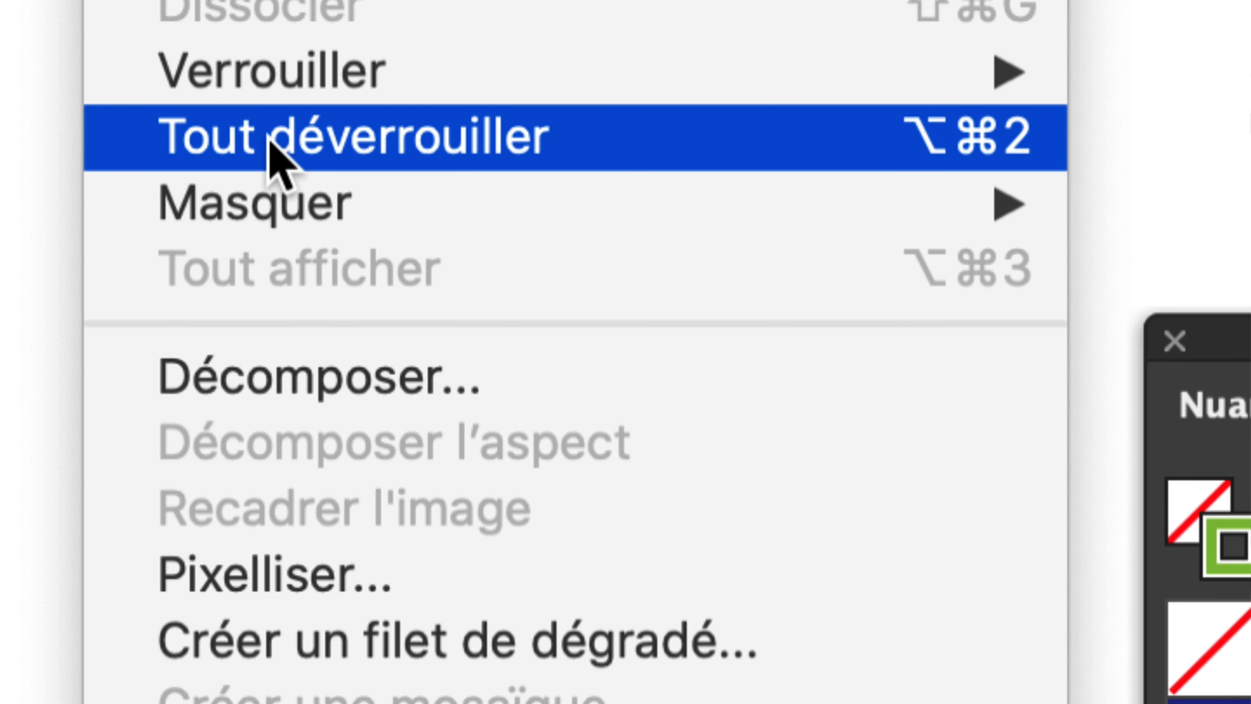
click(270, 143)
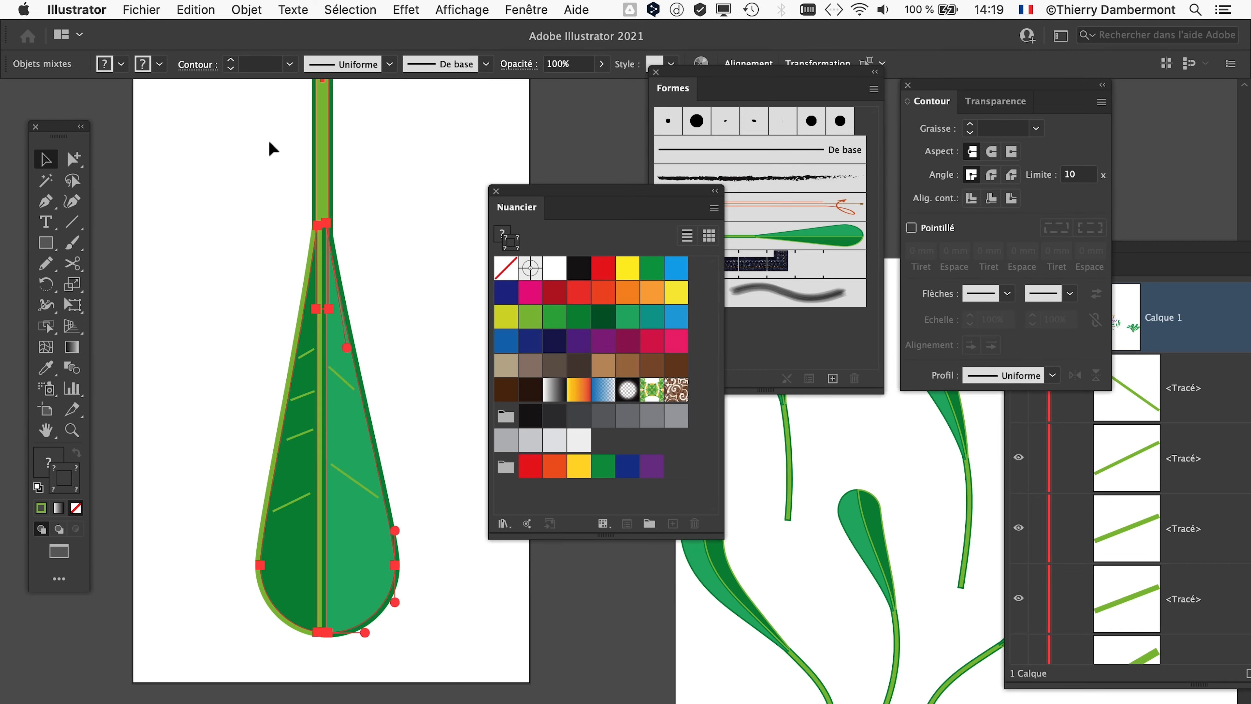
click(232, 134)
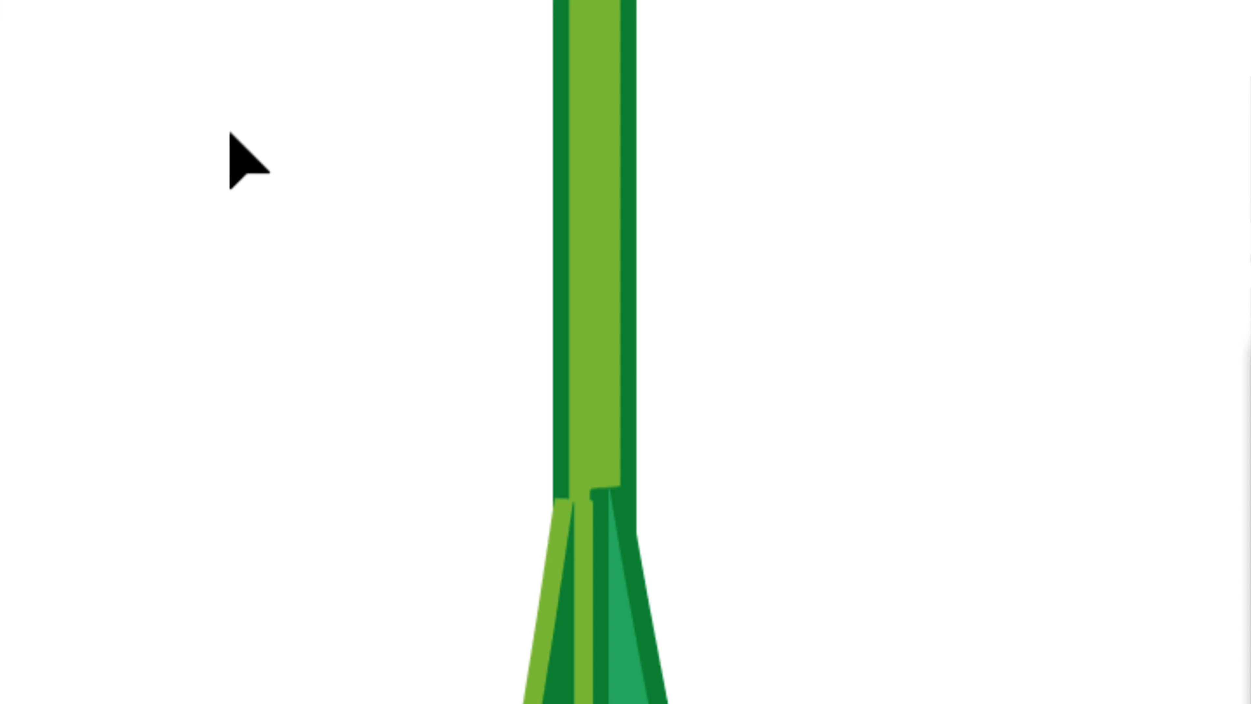
drag(230, 133, 372, 495)
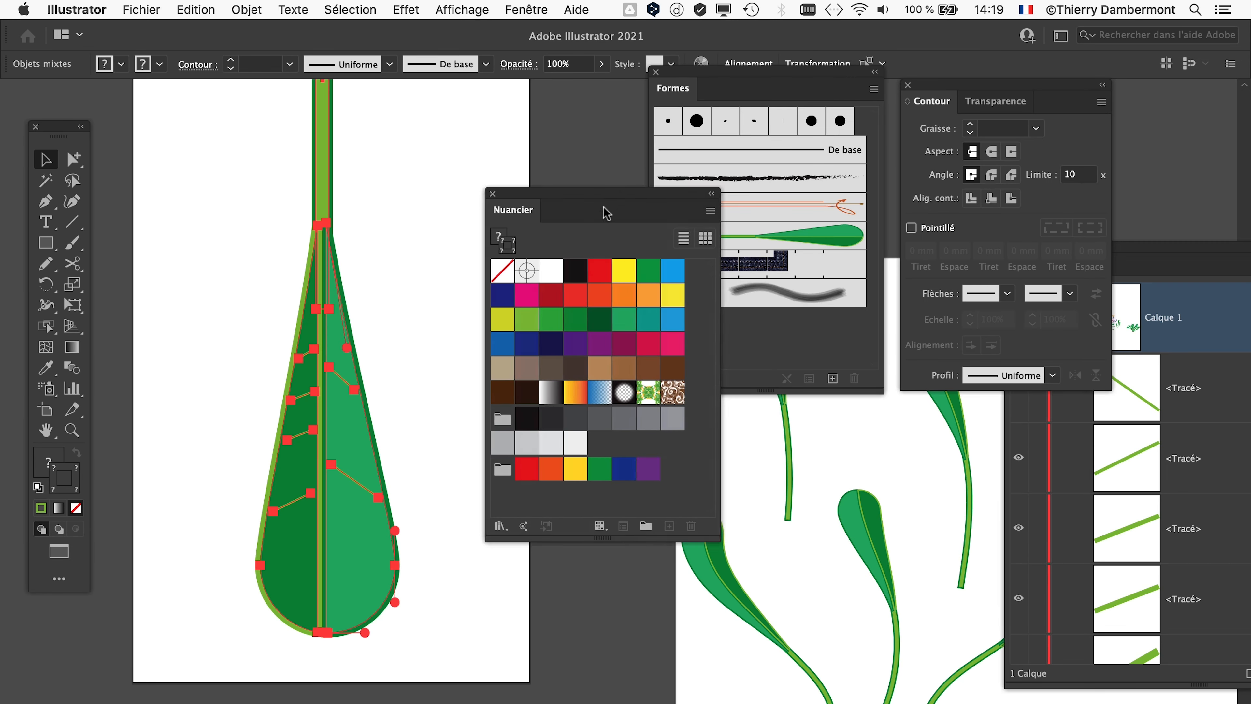
- Replace the existing green leaf art brush with the veined leaf and apply the change to the existing strokes
drag(607, 213, 606, 468)
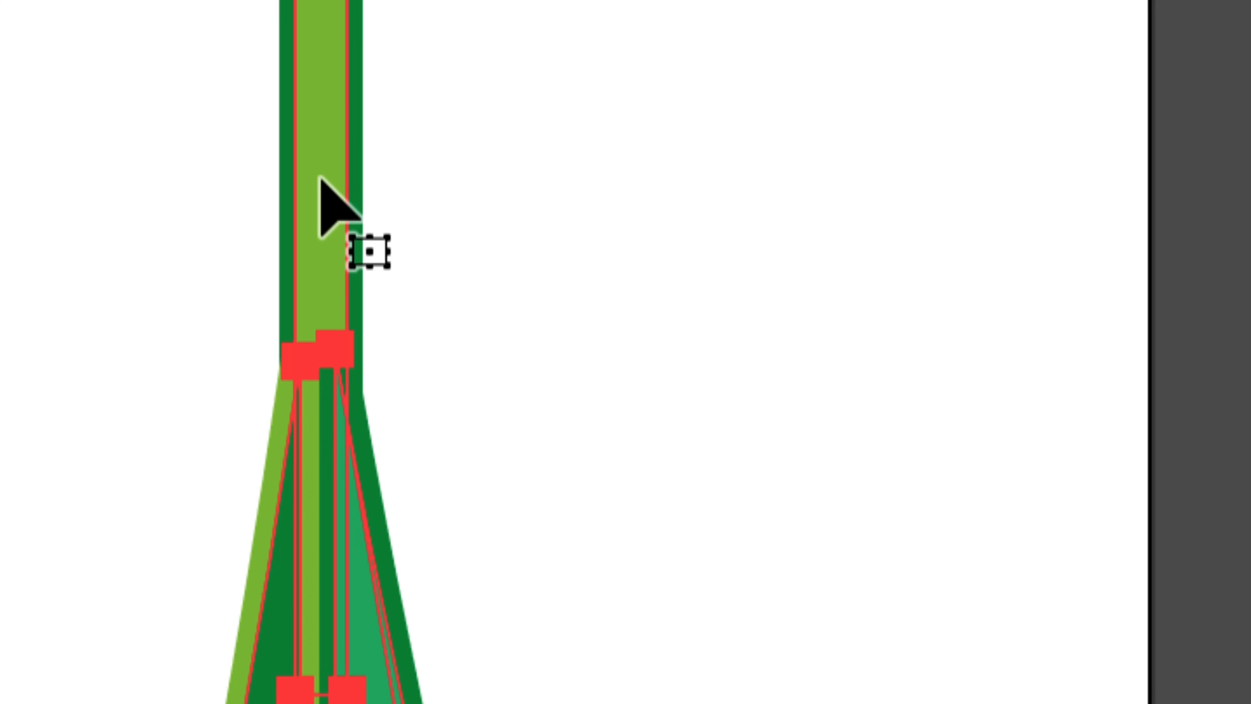
mouse_move(322, 179)
mouse_down()
mouse_move(483, 209)
mouse_move(665, 168)
mouse_move(728, 323)
mouse_move(686, 421)
mouse_move(611, 415)
mouse_move(751, 430)
mouse_up()
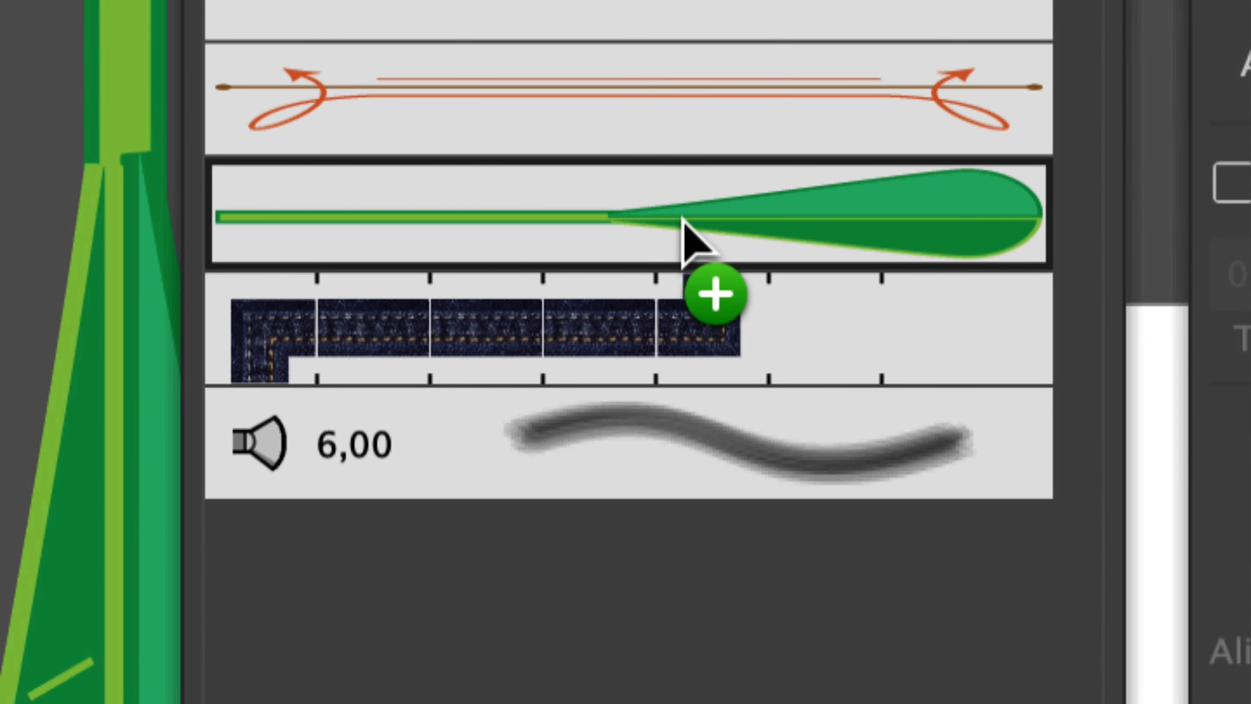
drag(683, 219, 682, 222)
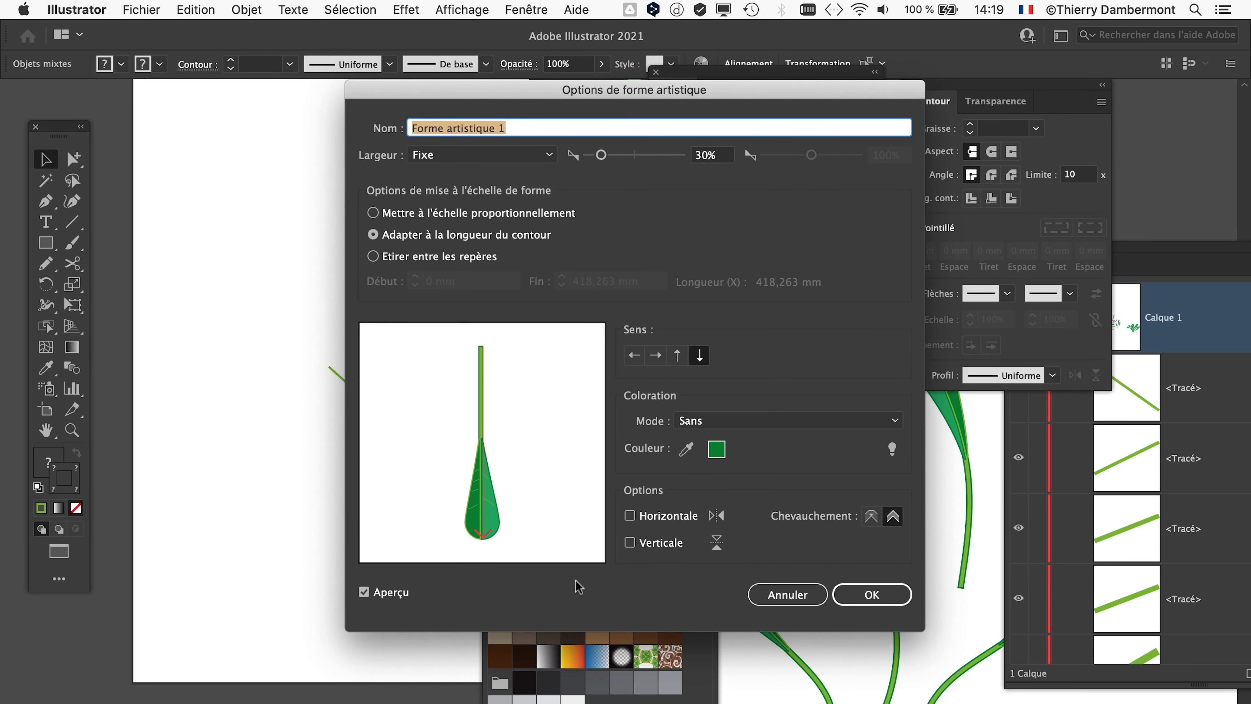
click(892, 602)
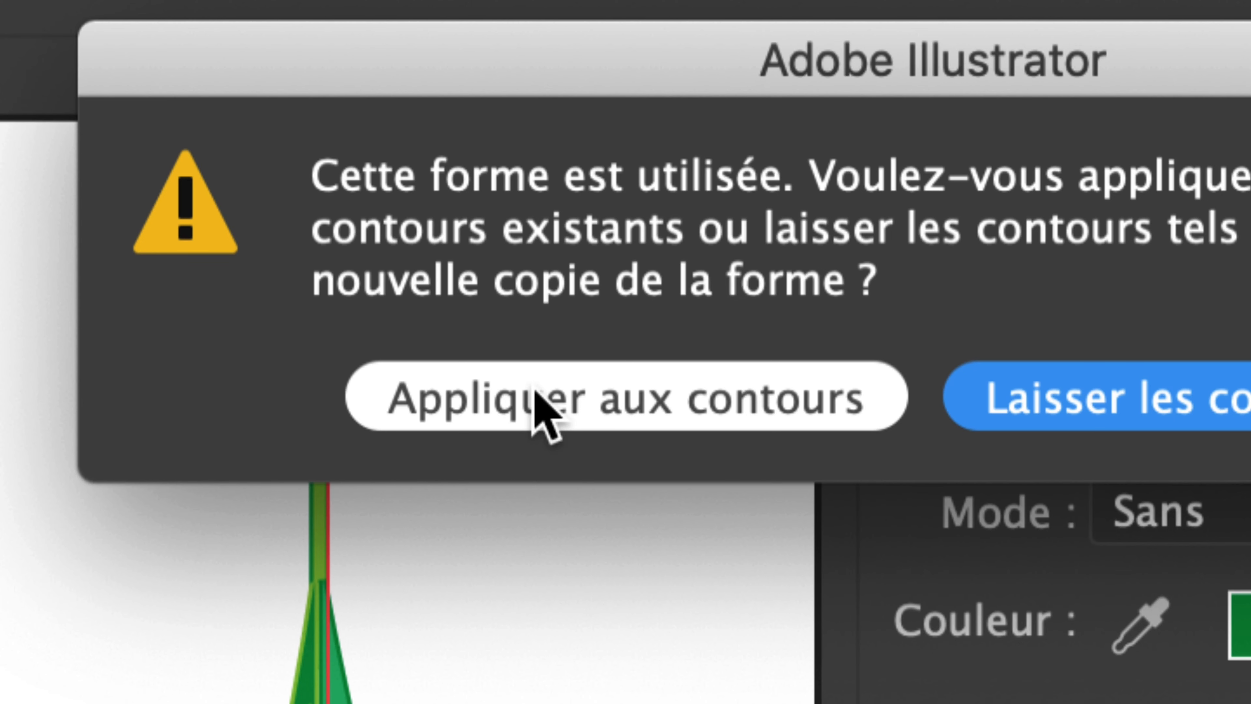
click(534, 392)
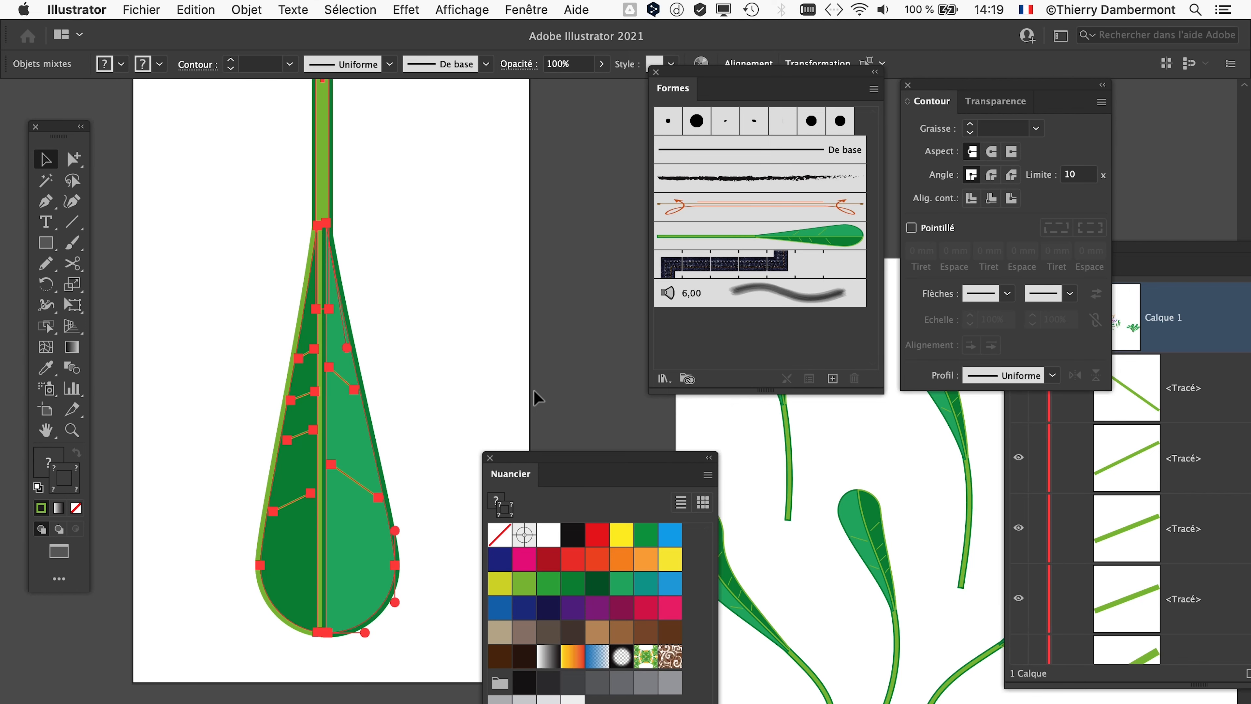
scroll(441, 410, right, 15)
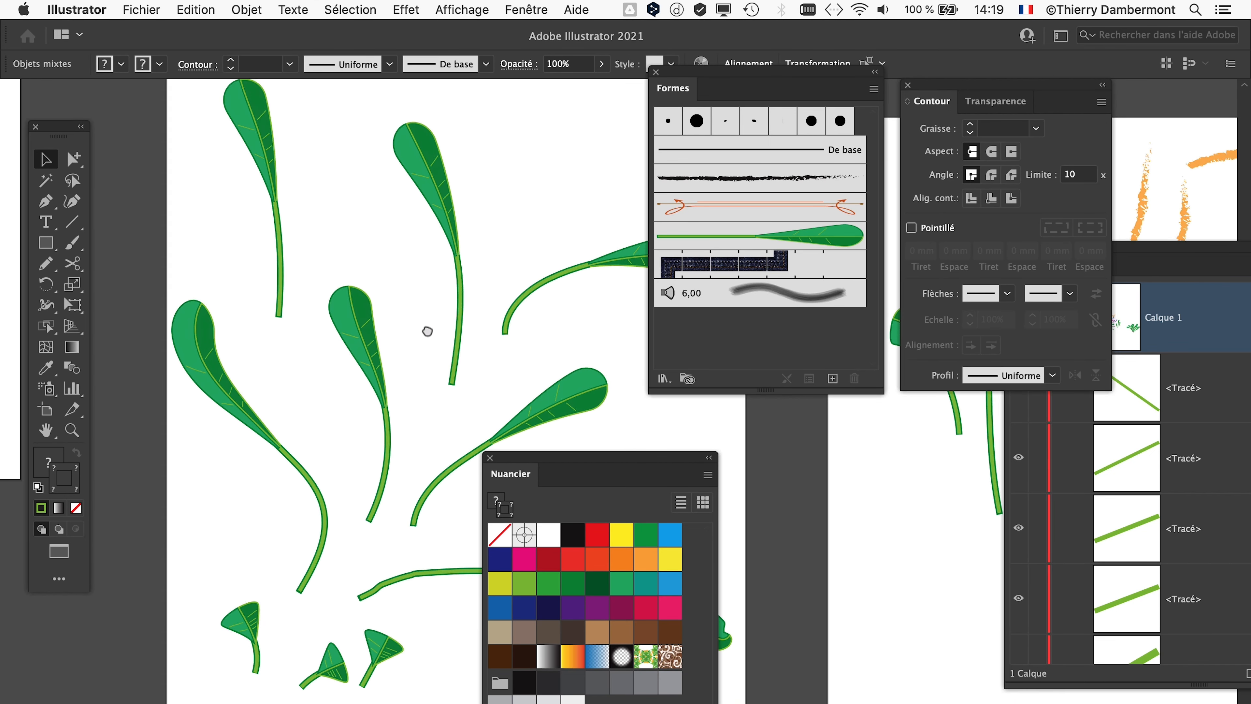
scroll(428, 331, down, 2)
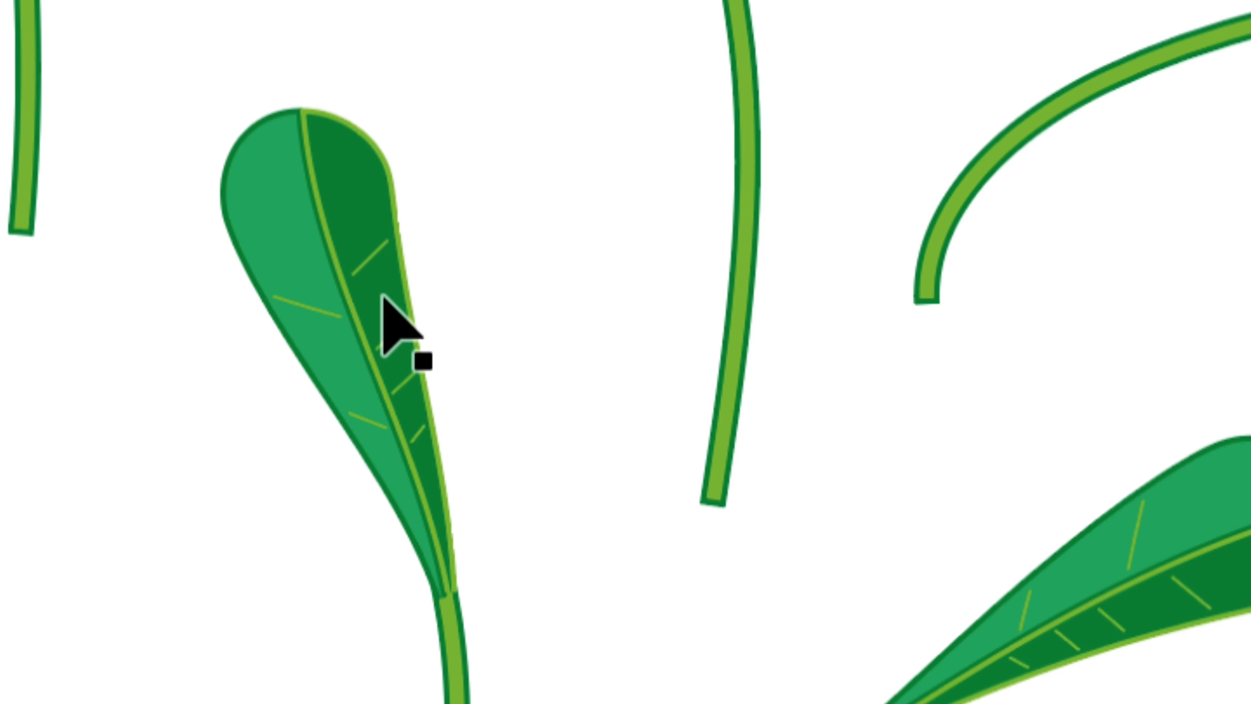
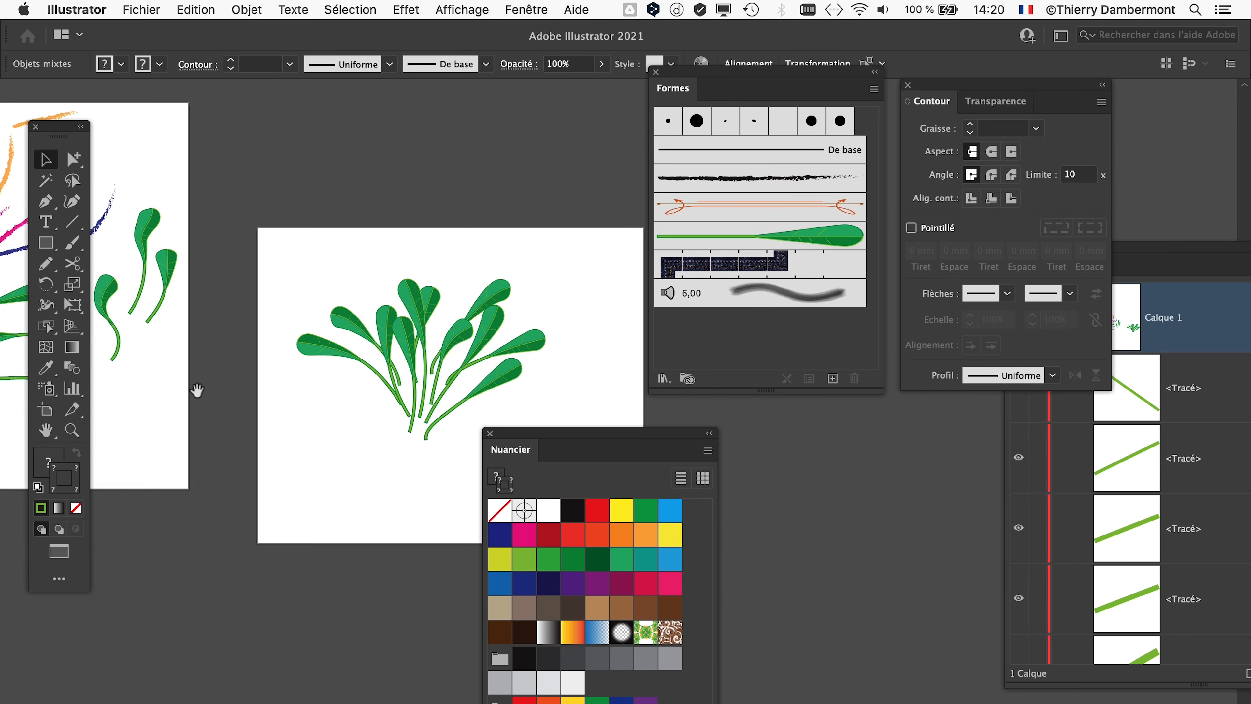
- Move two of the foliage's right-hand leaf strokes so their stems come closer to the common base
scroll(433, 377, up, 5)
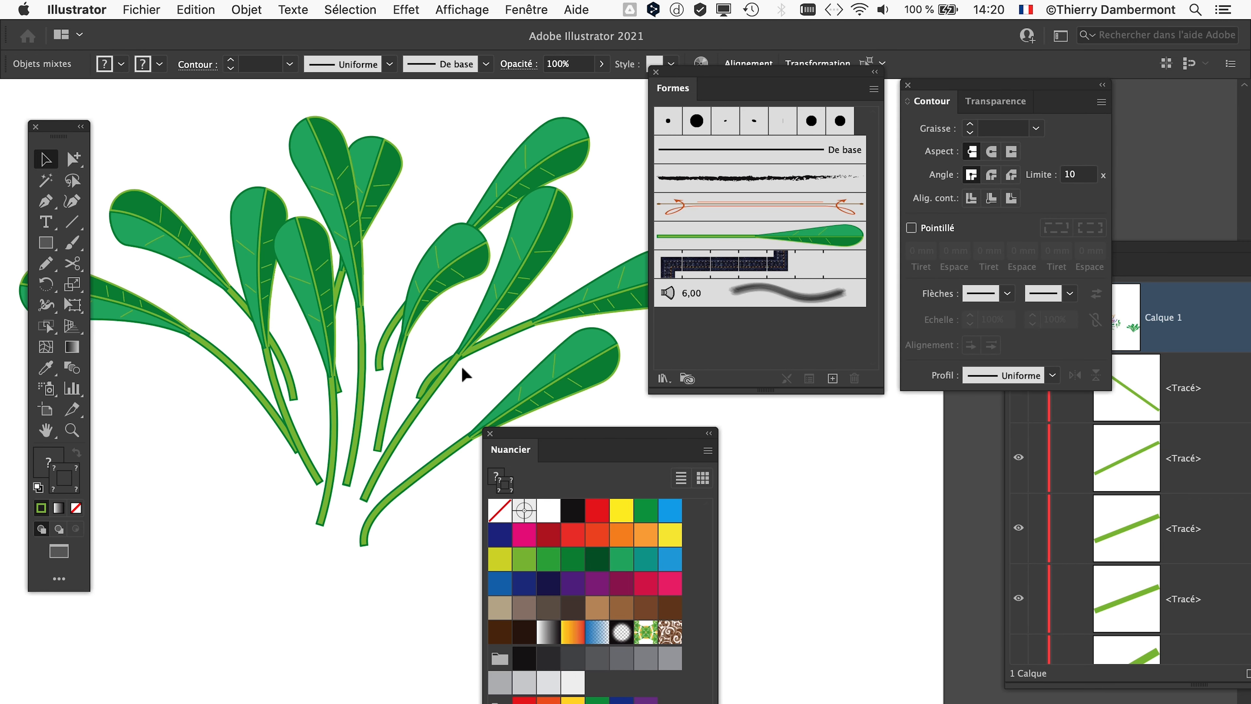
drag(710, 78, 830, 107)
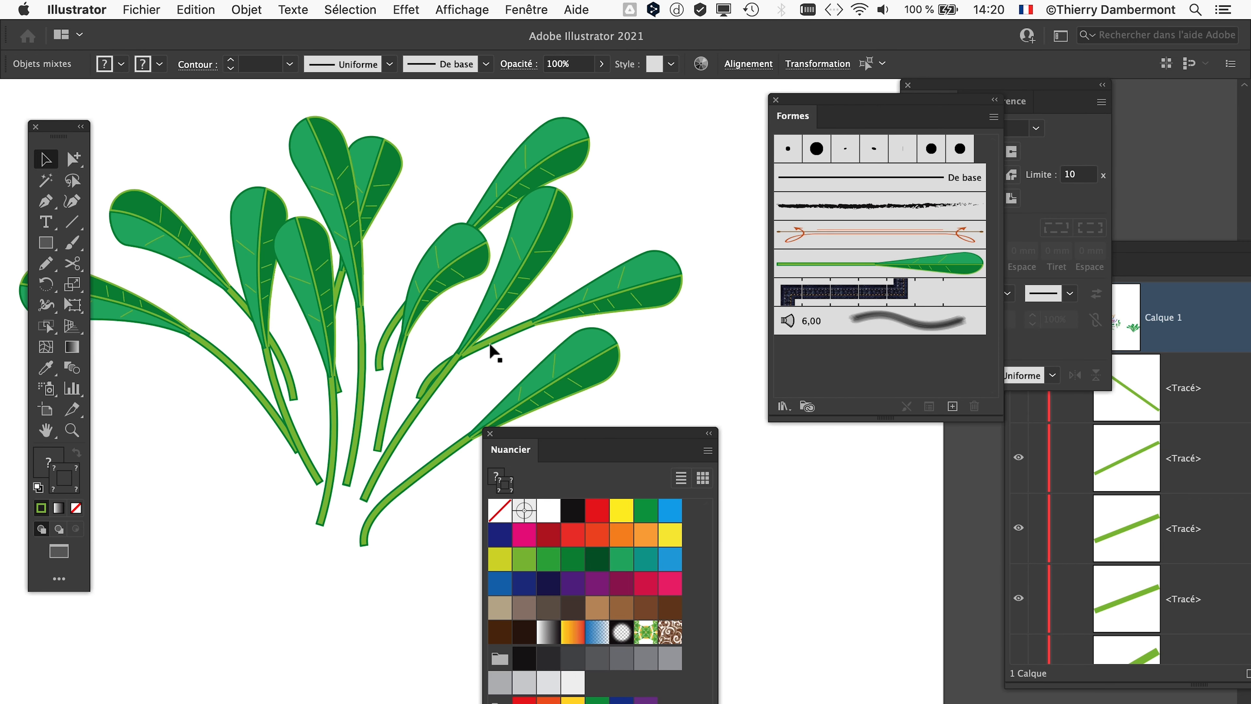
click(494, 350)
mouse_move(496, 349)
mouse_down()
mouse_move(497, 385)
mouse_move(479, 390)
mouse_up()
drag(388, 336, 364, 457)
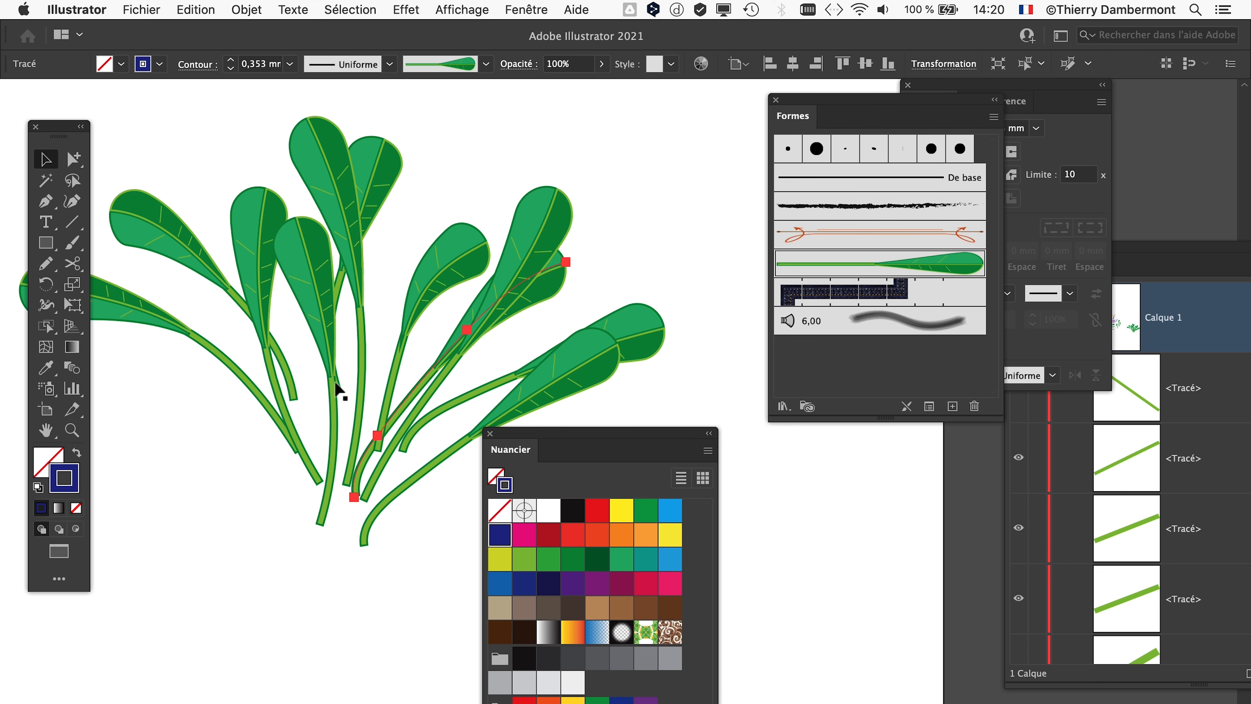
- Move the central and left-hand leaf strokes inward so their stems meet at the base of the clump
click(313, 289)
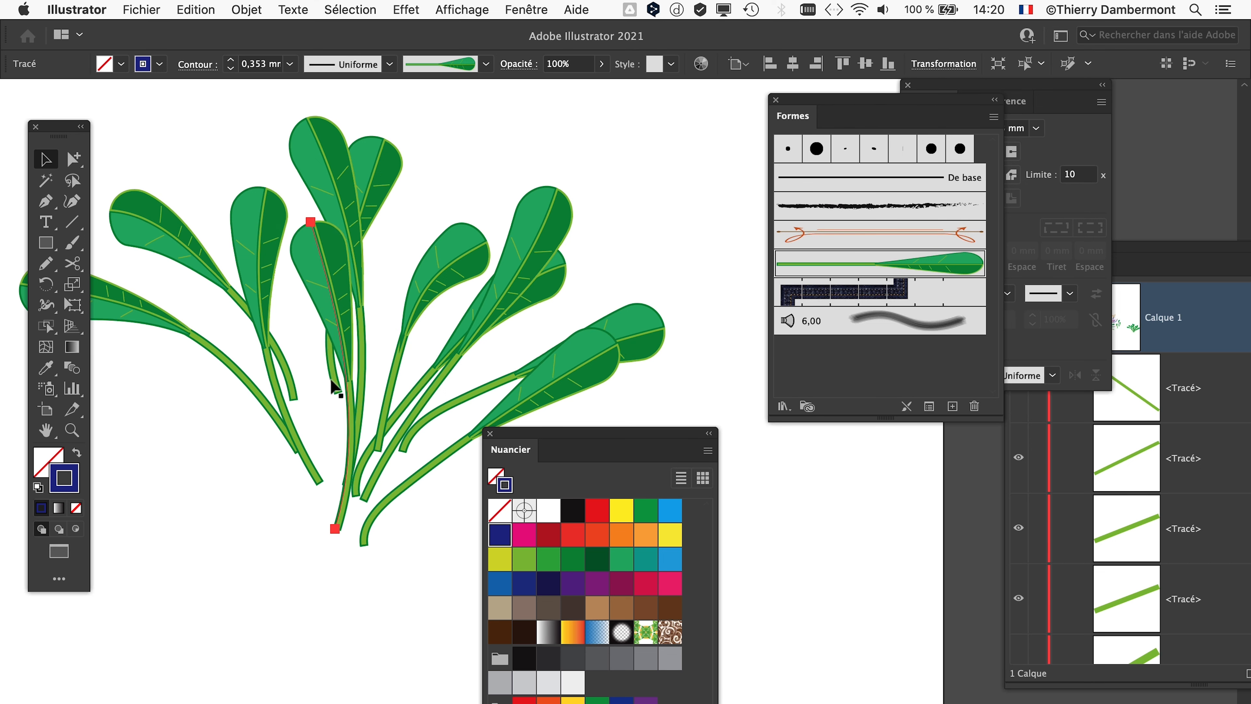
drag(336, 378, 350, 482)
drag(295, 394, 351, 507)
click(312, 472)
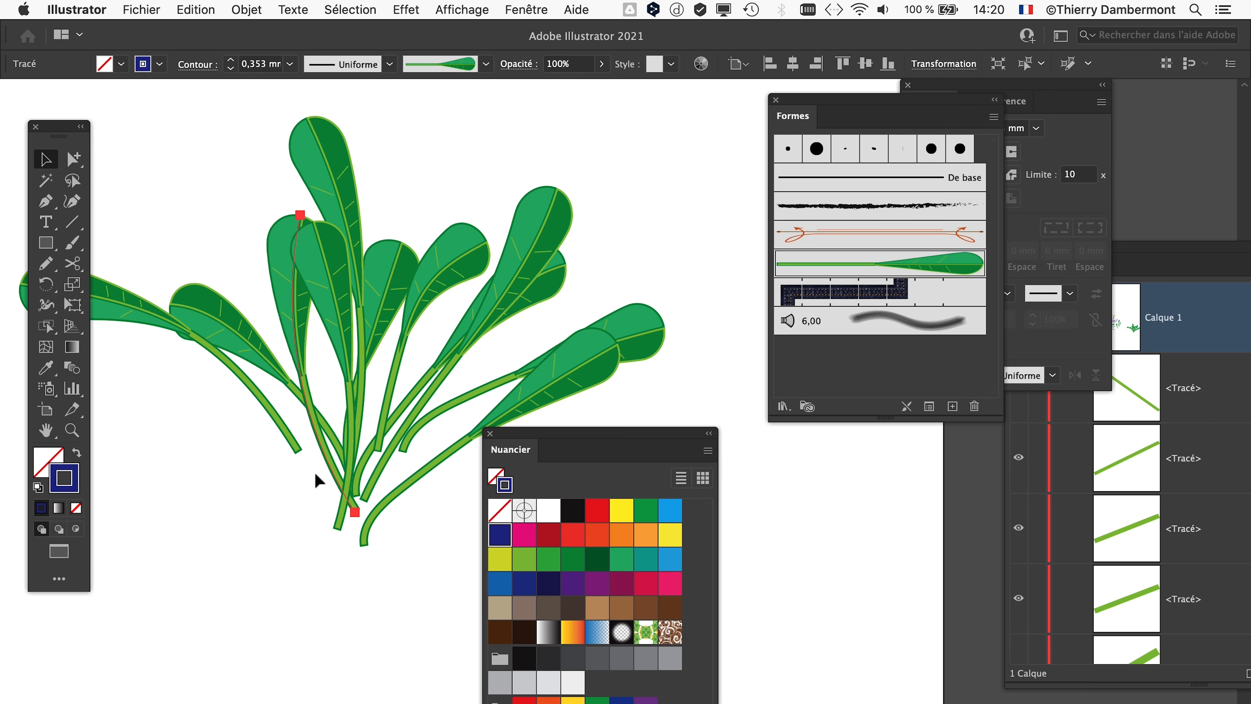
click(314, 470)
drag(314, 470, 358, 530)
click(304, 517)
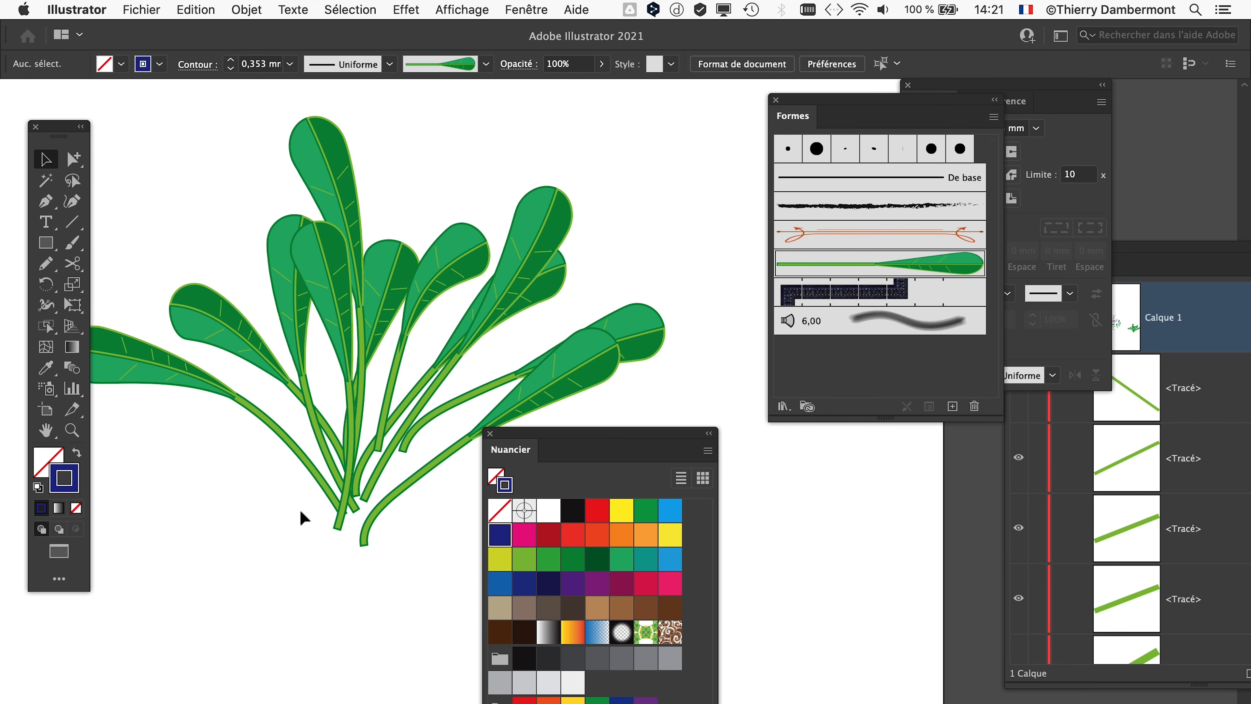
- Bring the remaining stray stems on the right of the foliage in to the shared base to complete the clump
drag(534, 436, 763, 485)
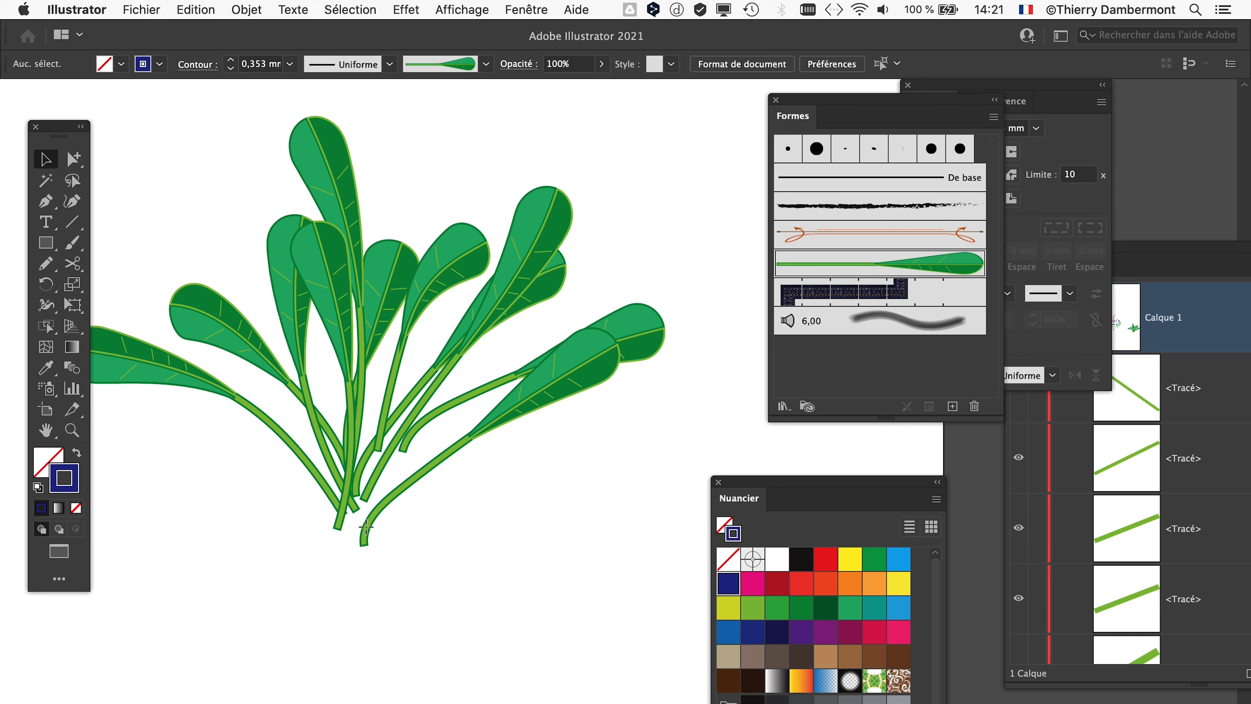
drag(366, 527, 354, 501)
drag(383, 438, 351, 519)
click(392, 565)
scroll(301, 510, down, 2)
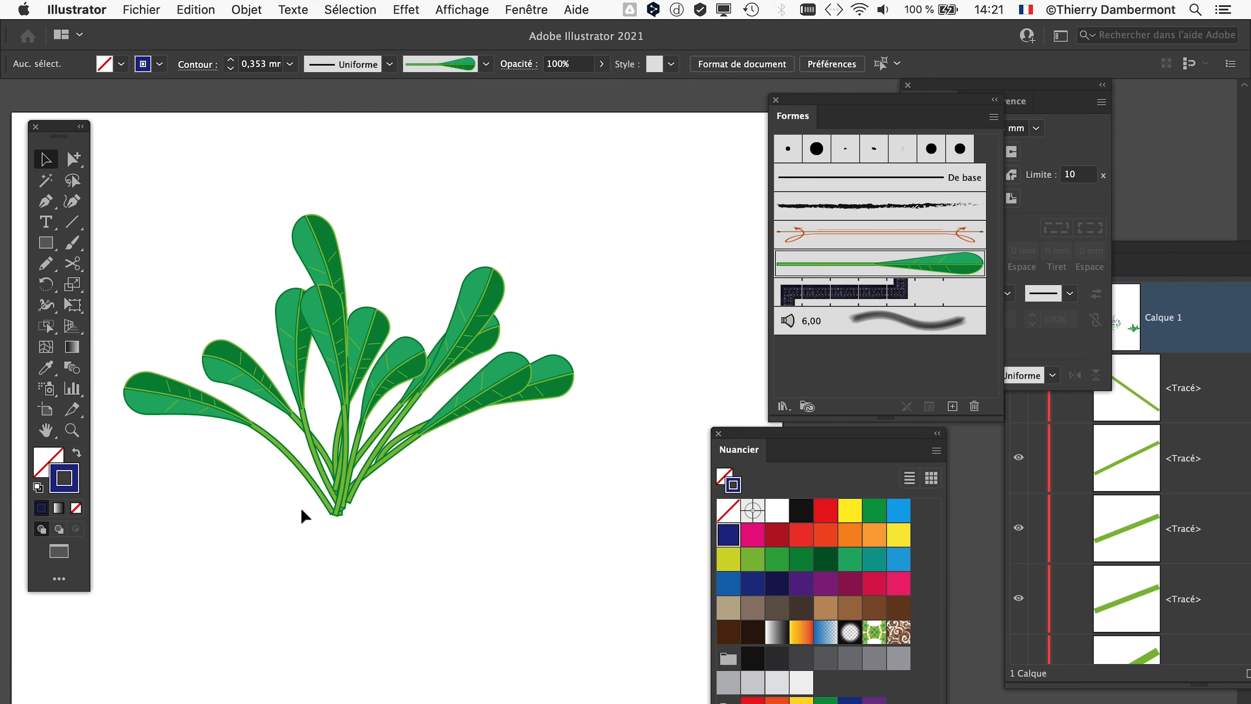
- Save the document as a new version named "brushe artistique - 07.ai" with the default Illustrator options
click(143, 9)
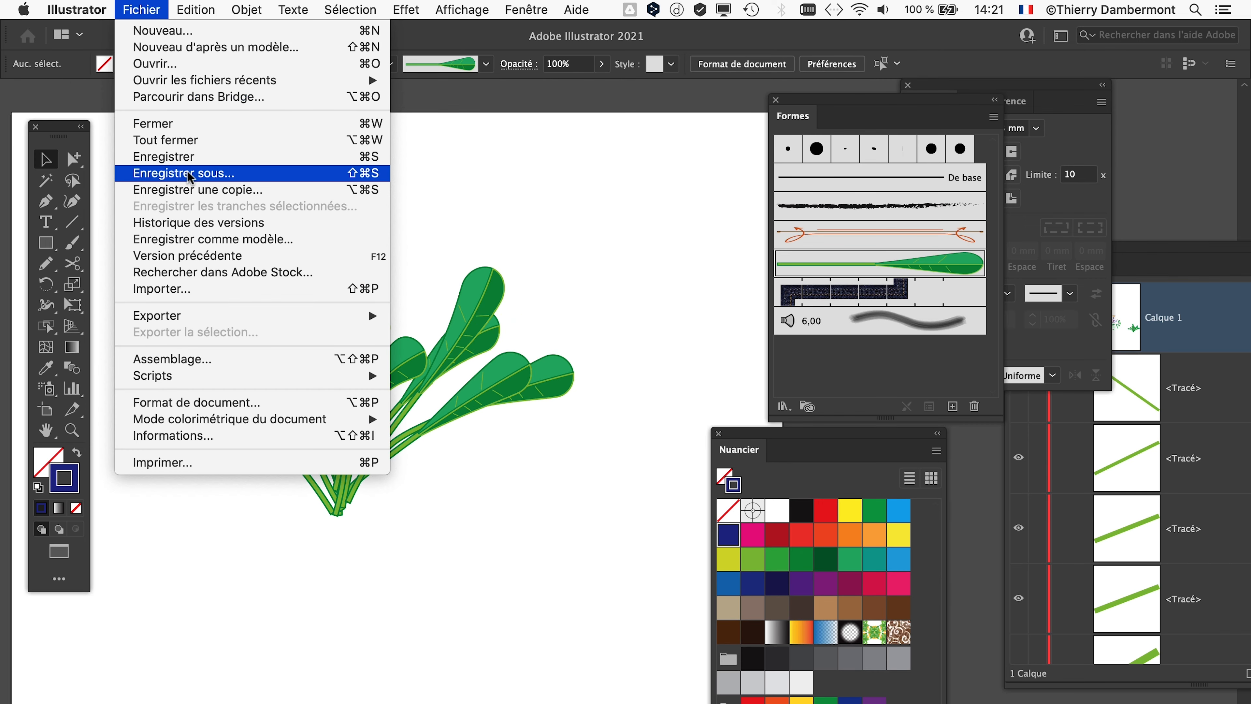
click(170, 173)
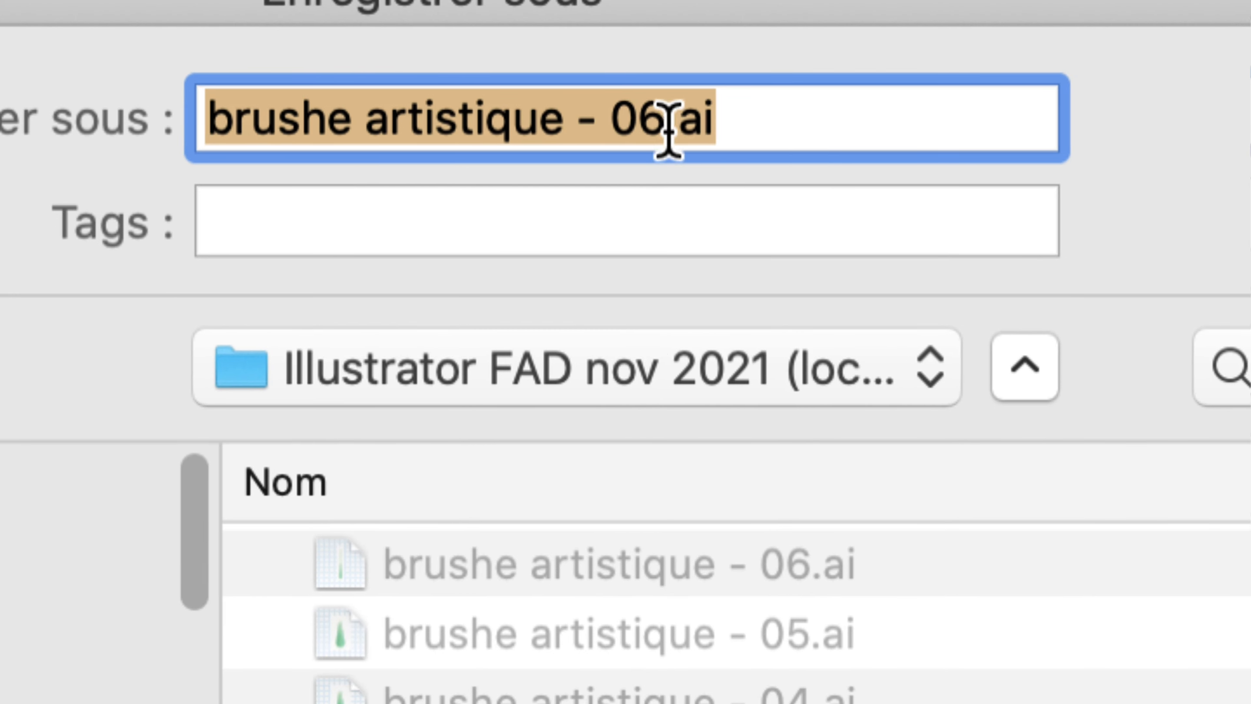
click(908, 110)
key(shift+Left)
text(7)
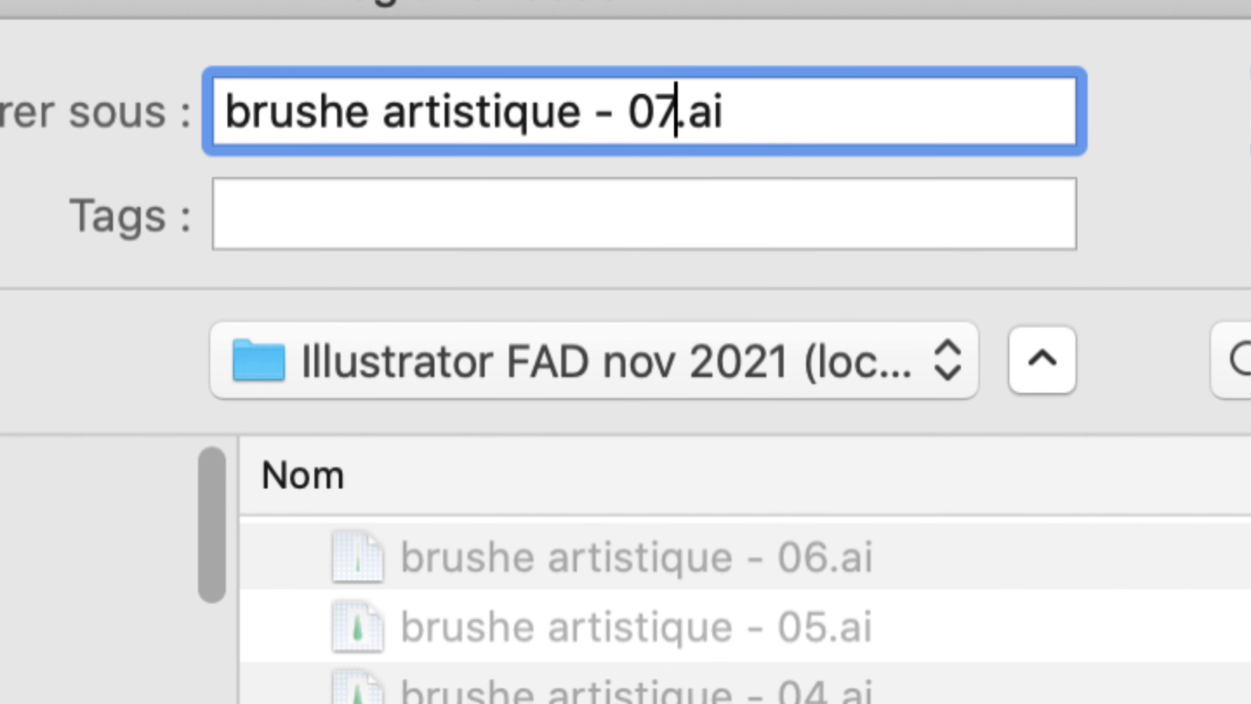
key(Return)
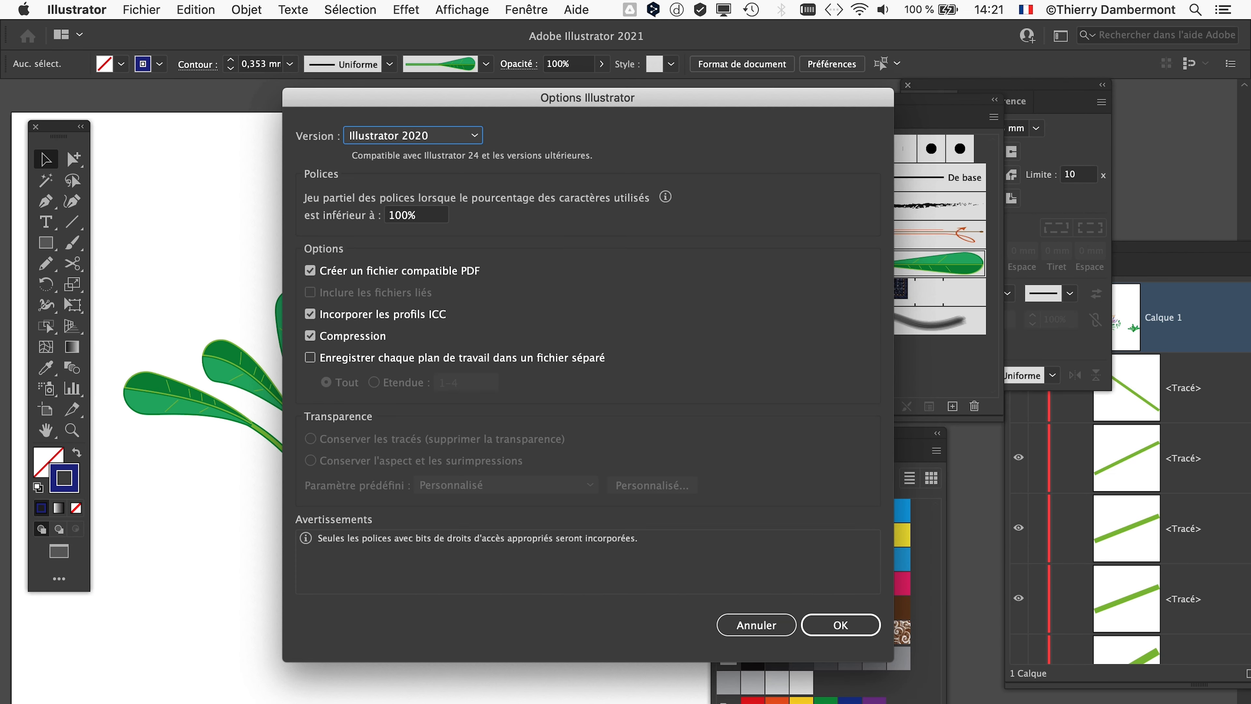
key(Return)
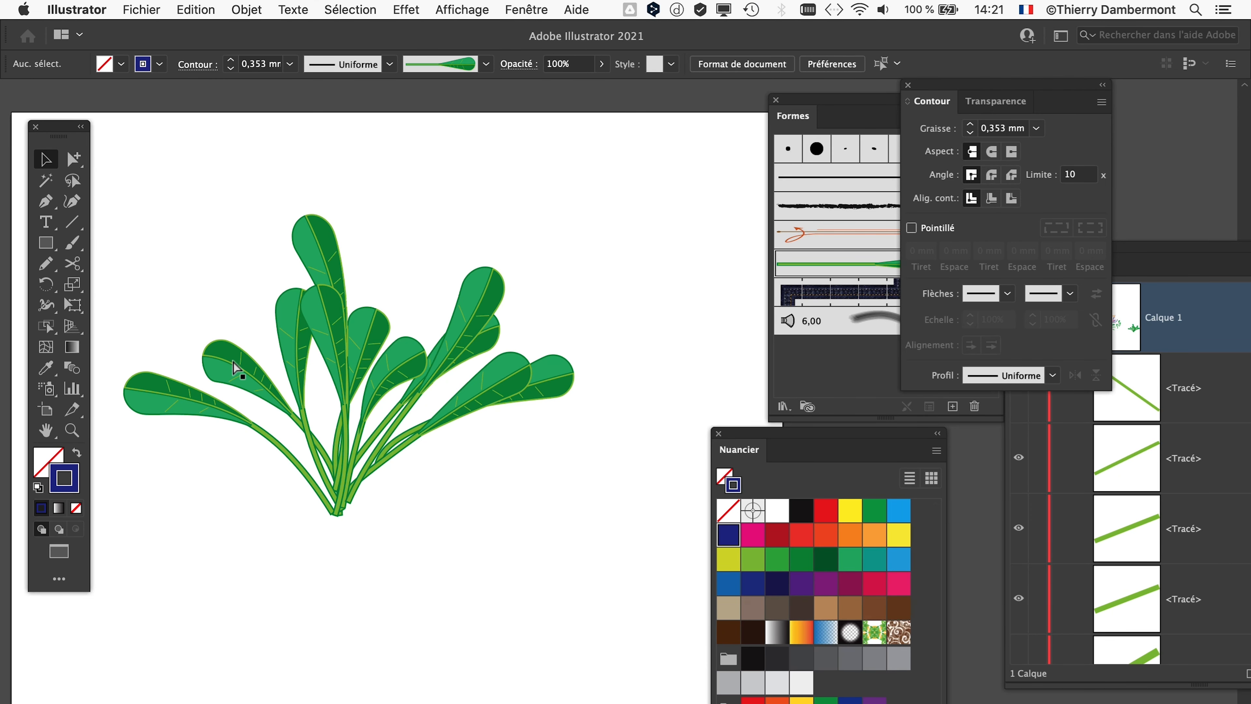
- Select all the leaf strokes that make up the foliage clump, with the brush list moved next to the artboard
scroll(235, 369, down, 2)
scroll(241, 379, down, 2)
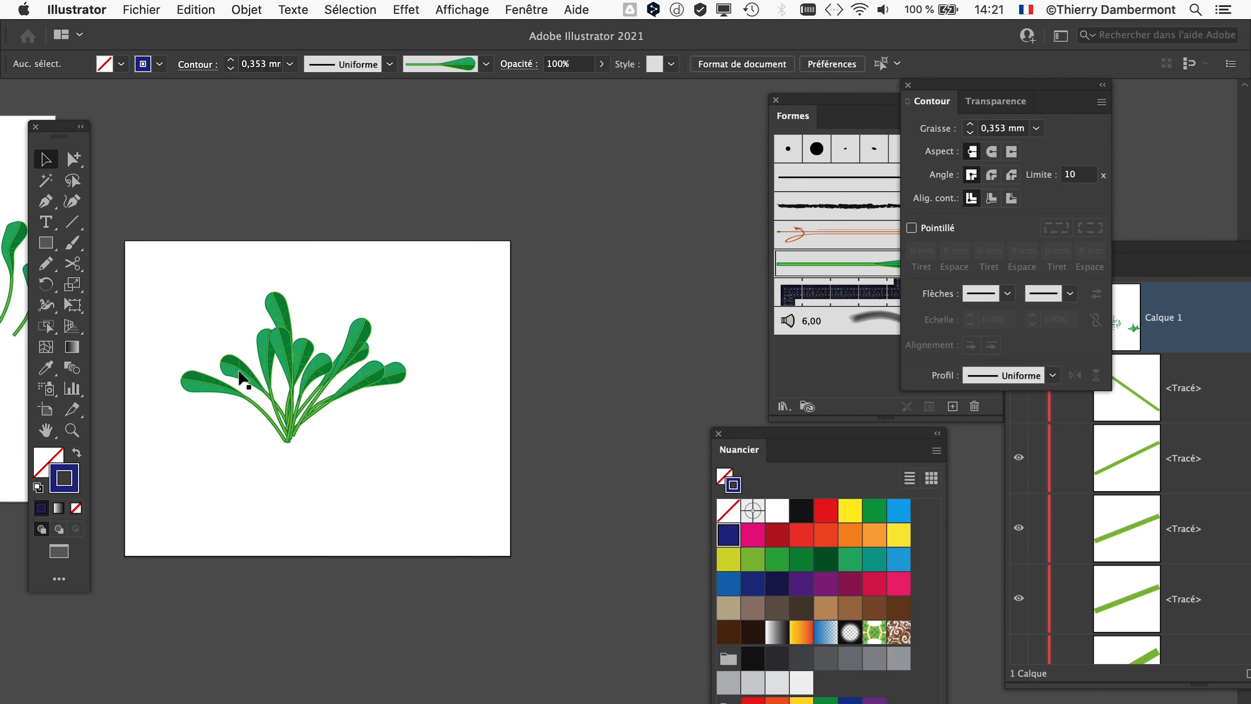
drag(801, 98, 557, 100)
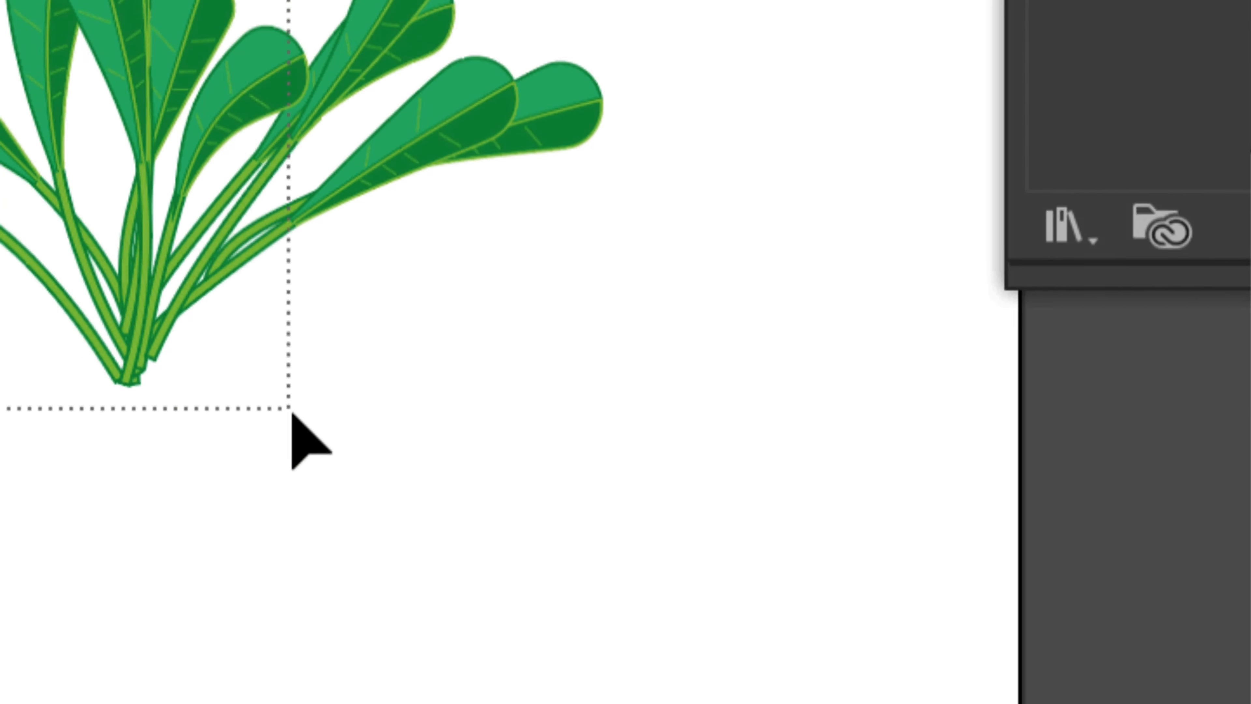
drag(292, 415, 588, 444)
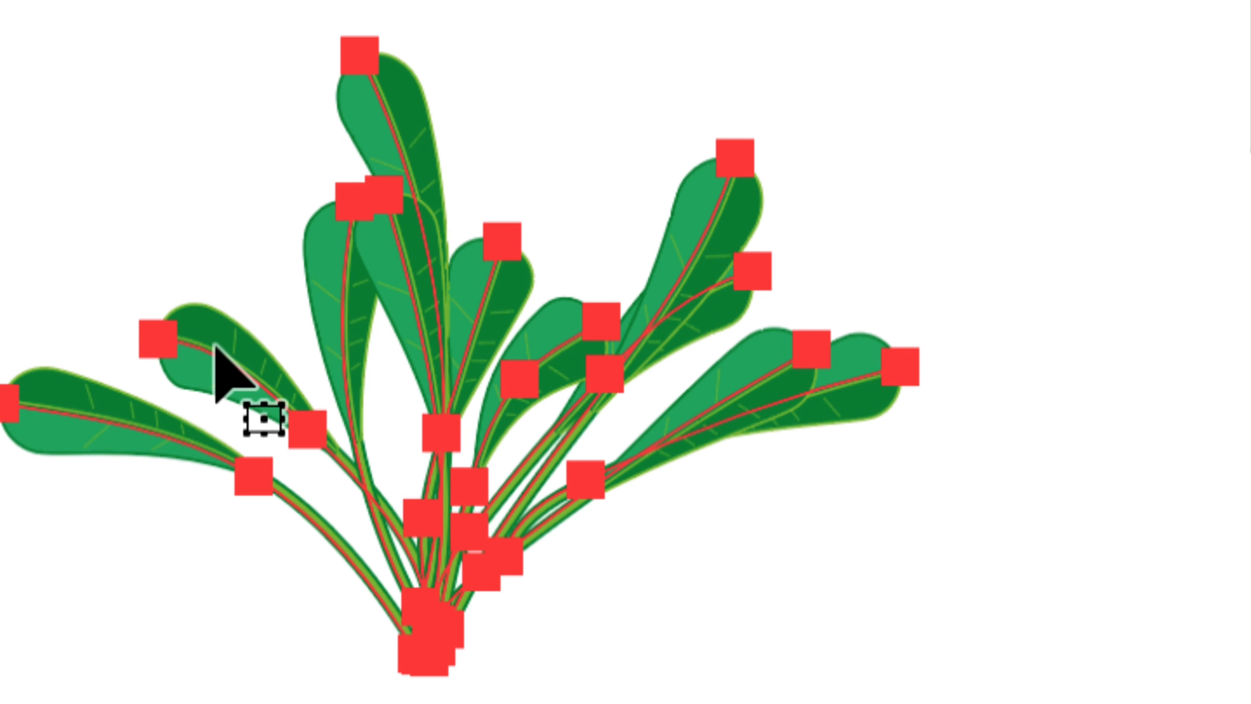
key(ctrl+shift+a)
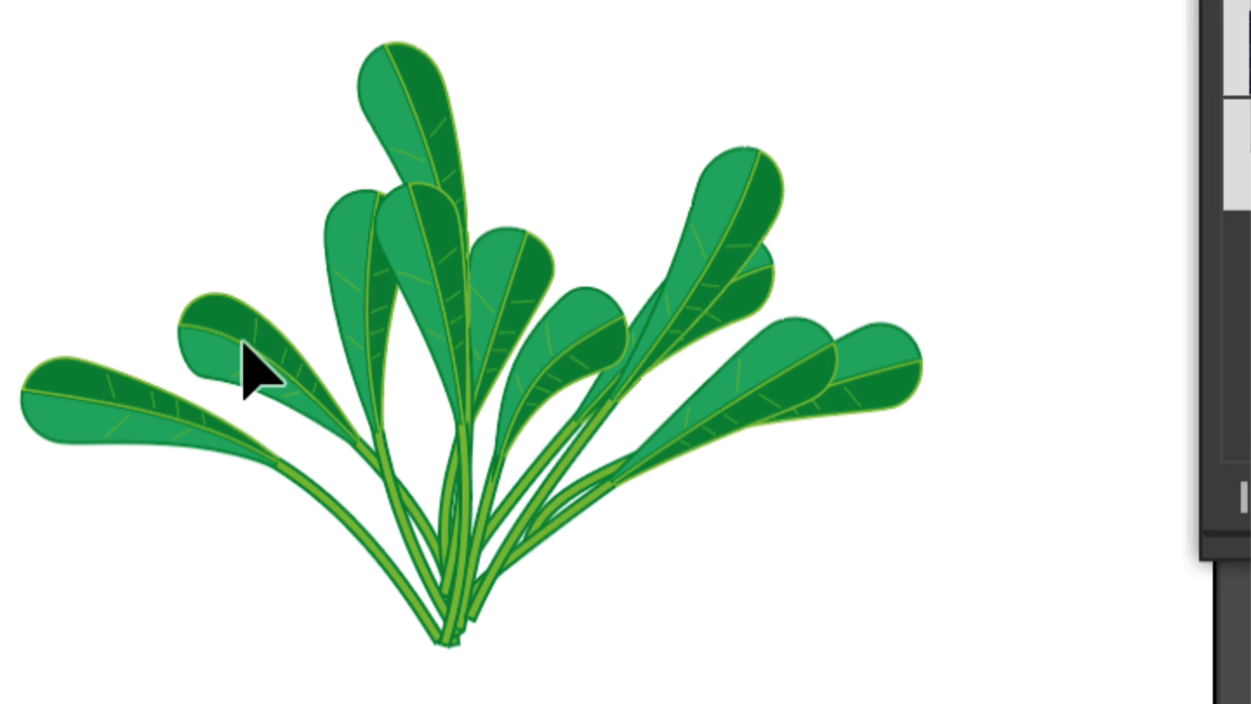
- Create a new art brush (Forme artistique) from the foliage clump, with its direction set from base to top
mouse_move(244, 345)
mouse_down()
mouse_move(546, 322)
mouse_move(480, 173)
mouse_move(451, 144)
mouse_move(493, 186)
mouse_move(740, 703)
mouse_move(1204, 703)
mouse_up()
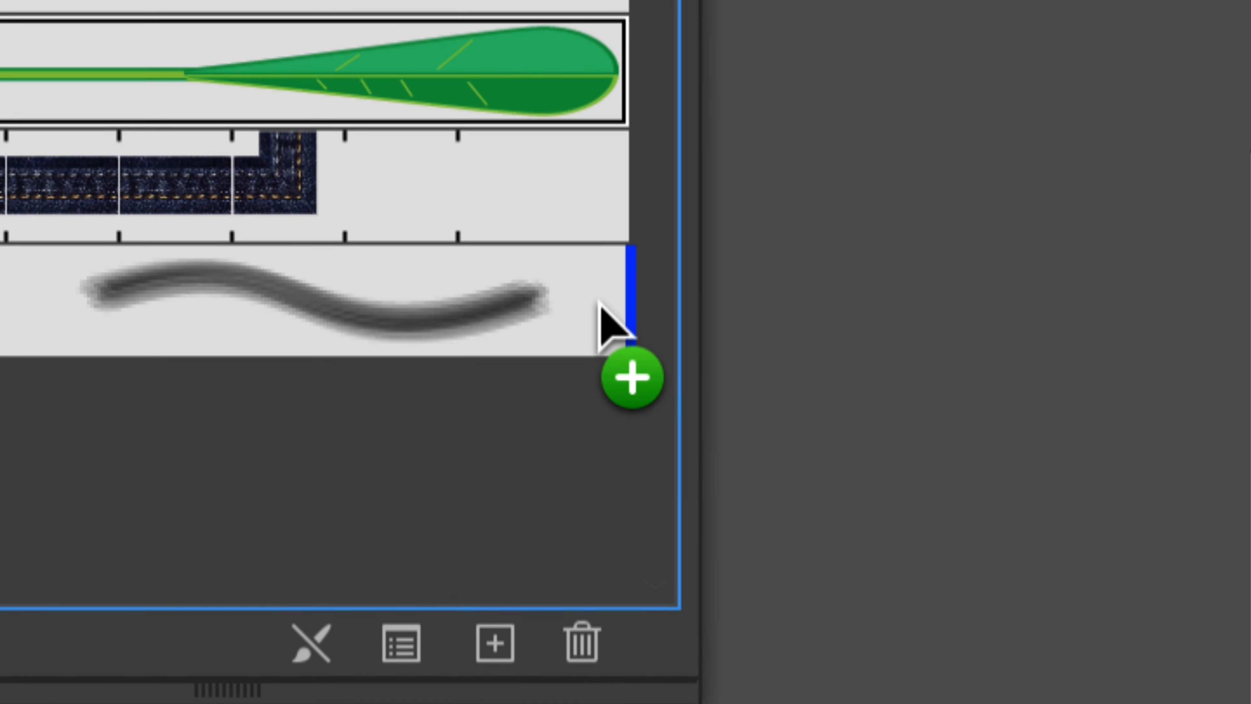
mouse_move(598, 302)
mouse_down()
mouse_move(632, 327)
mouse_move(615, 391)
mouse_move(438, 468)
mouse_up()
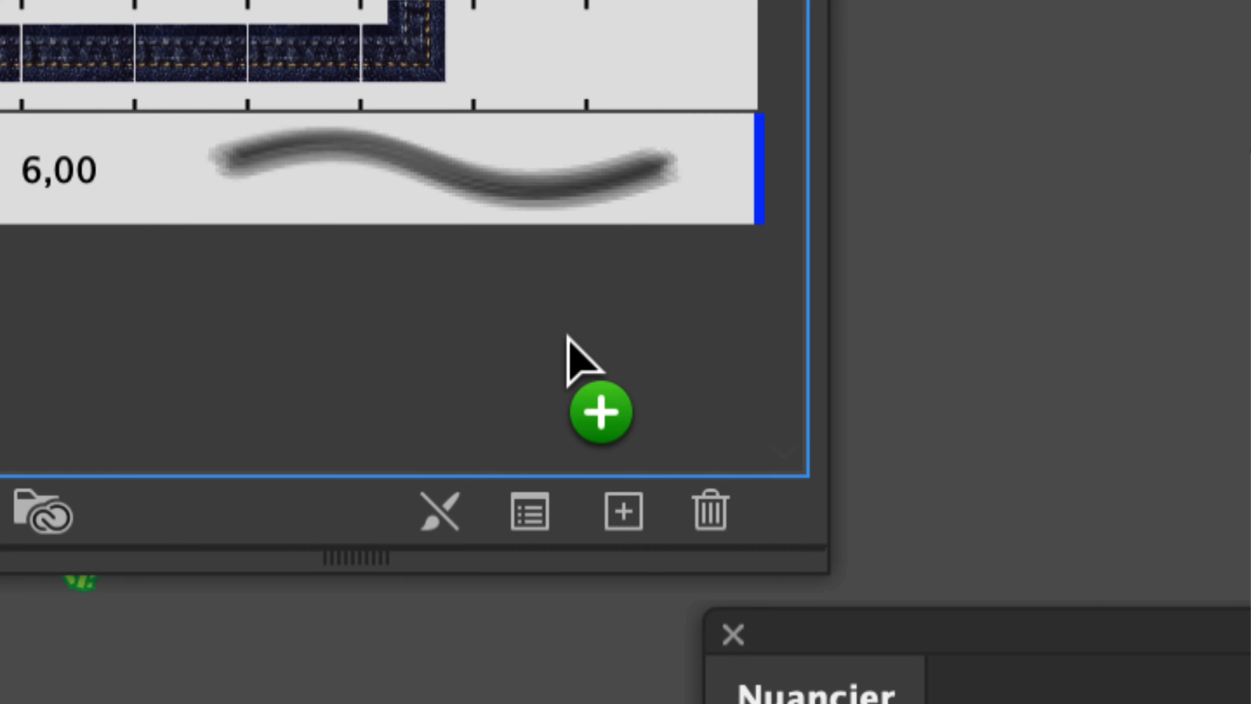
drag(568, 336, 572, 338)
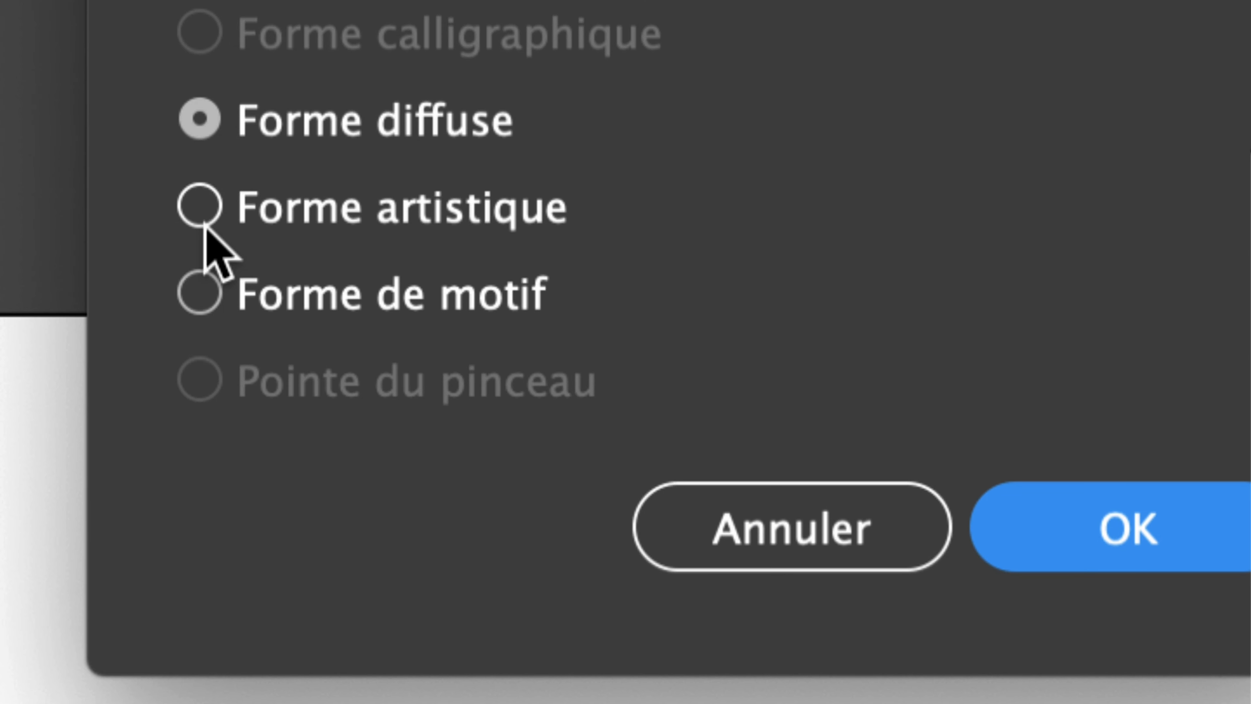
click(199, 205)
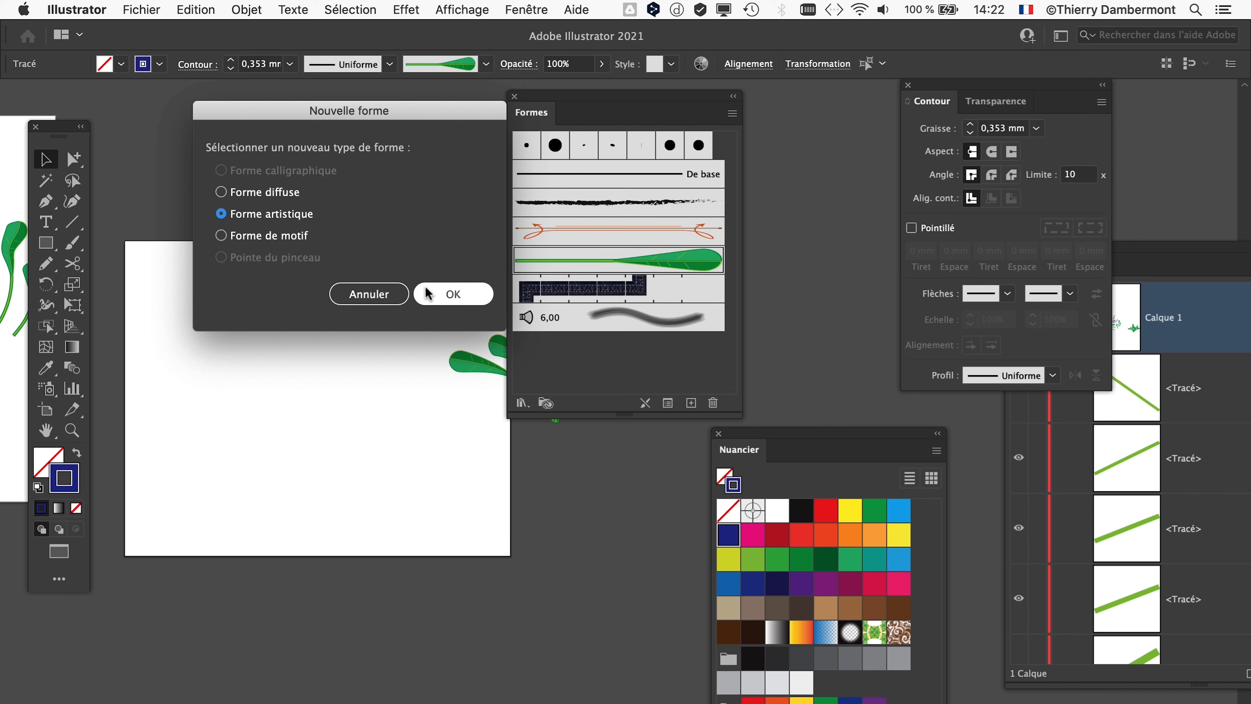
click(428, 294)
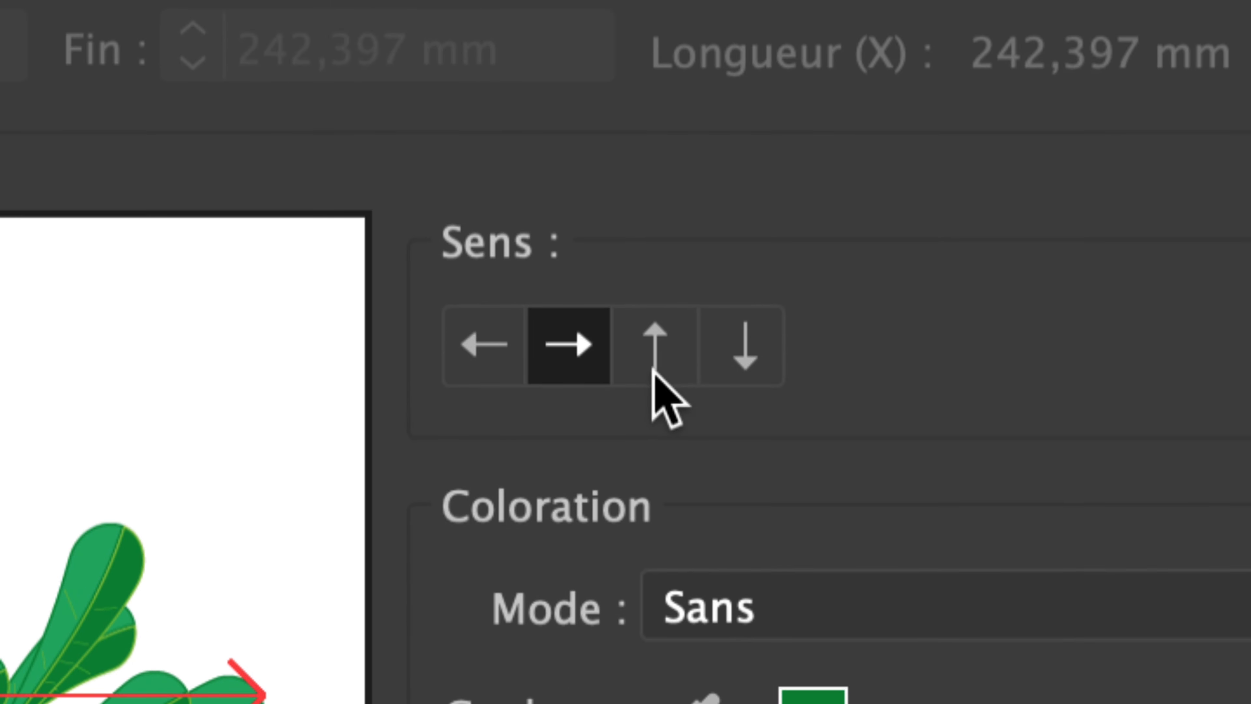
click(652, 368)
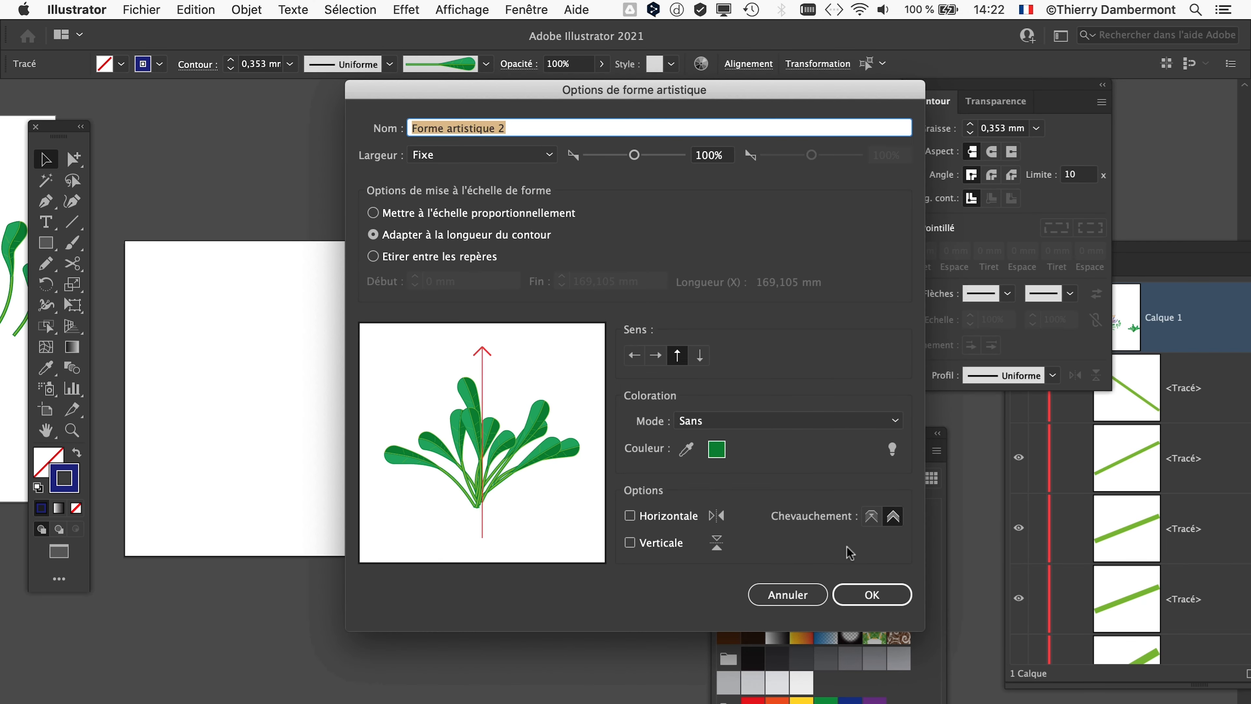
click(870, 593)
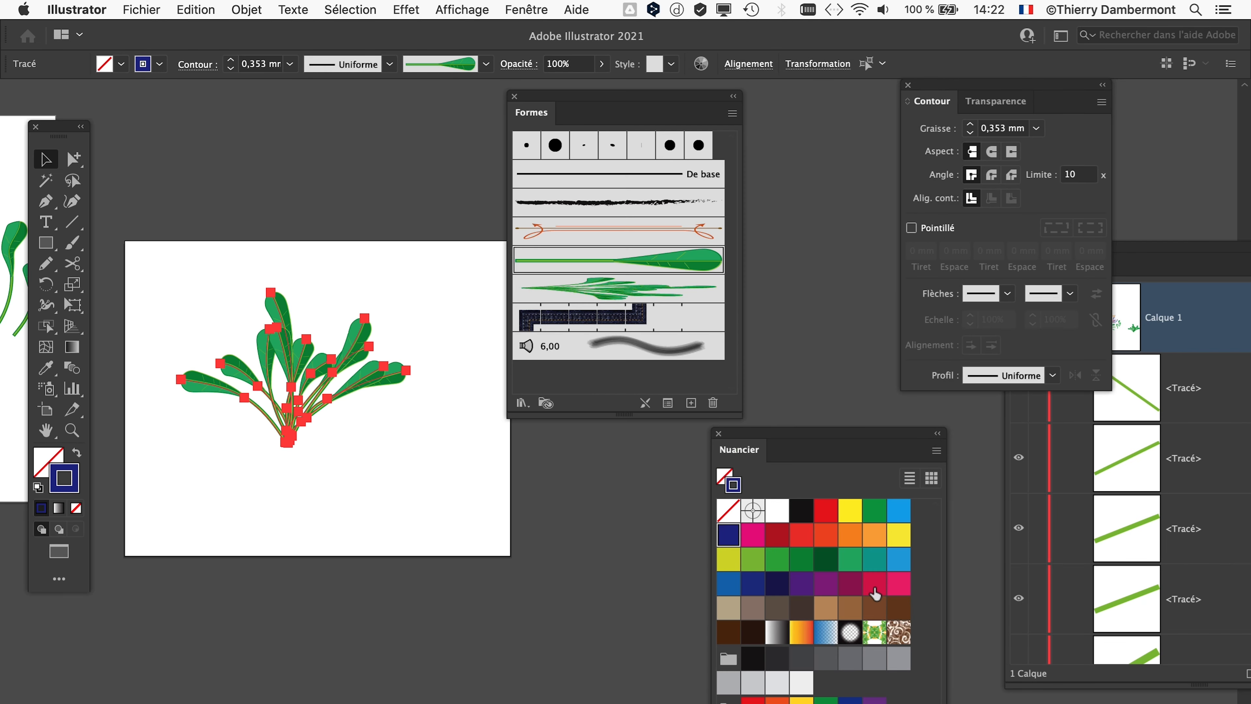
drag(564, 101, 645, 107)
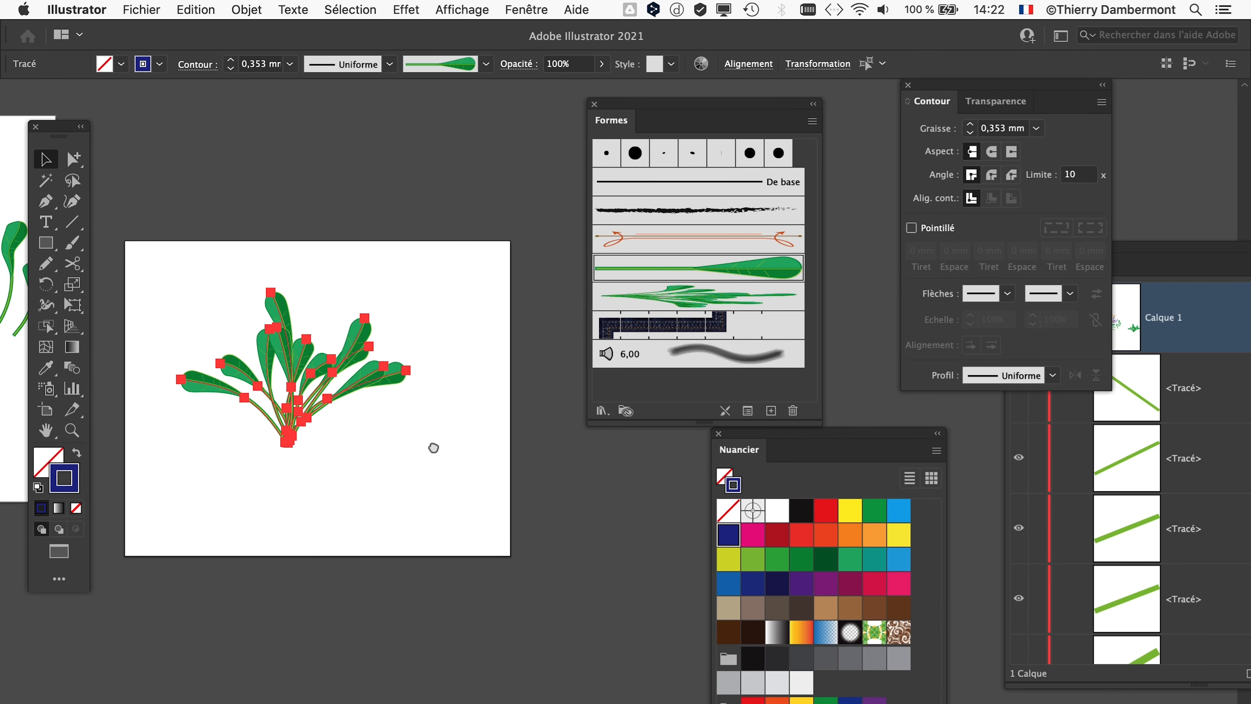
drag(433, 447, 90, 456)
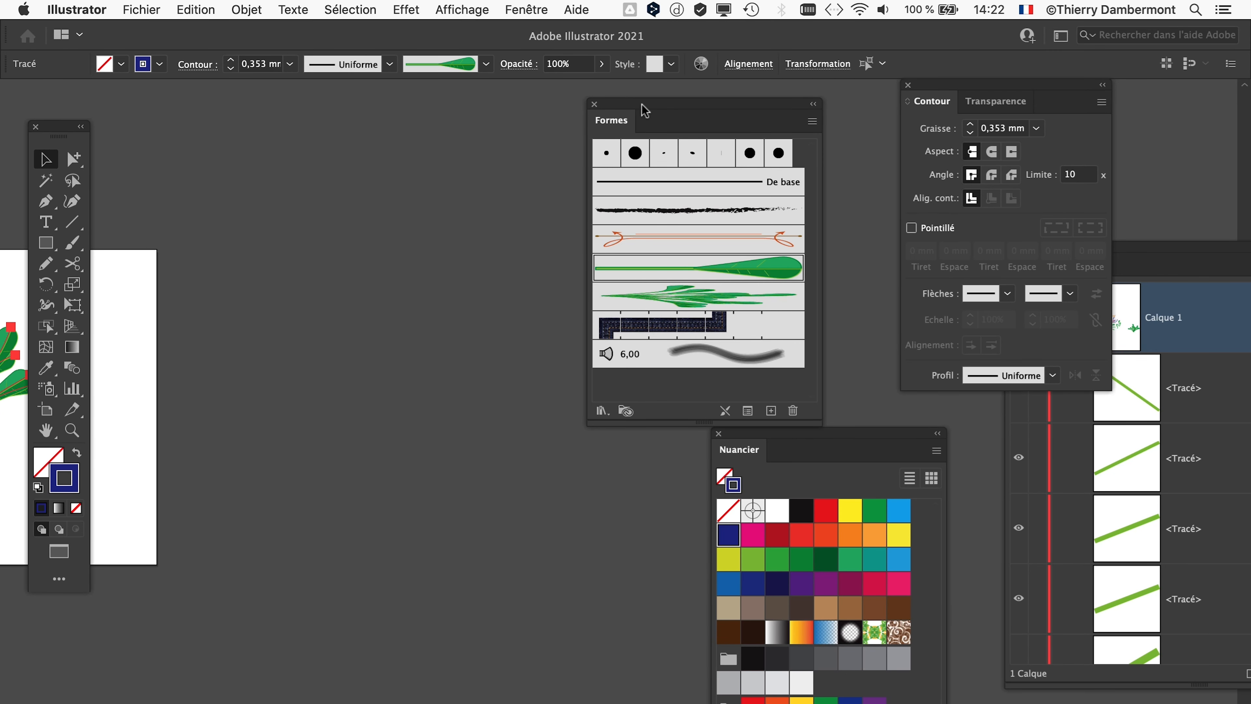
drag(601, 120, 758, 120)
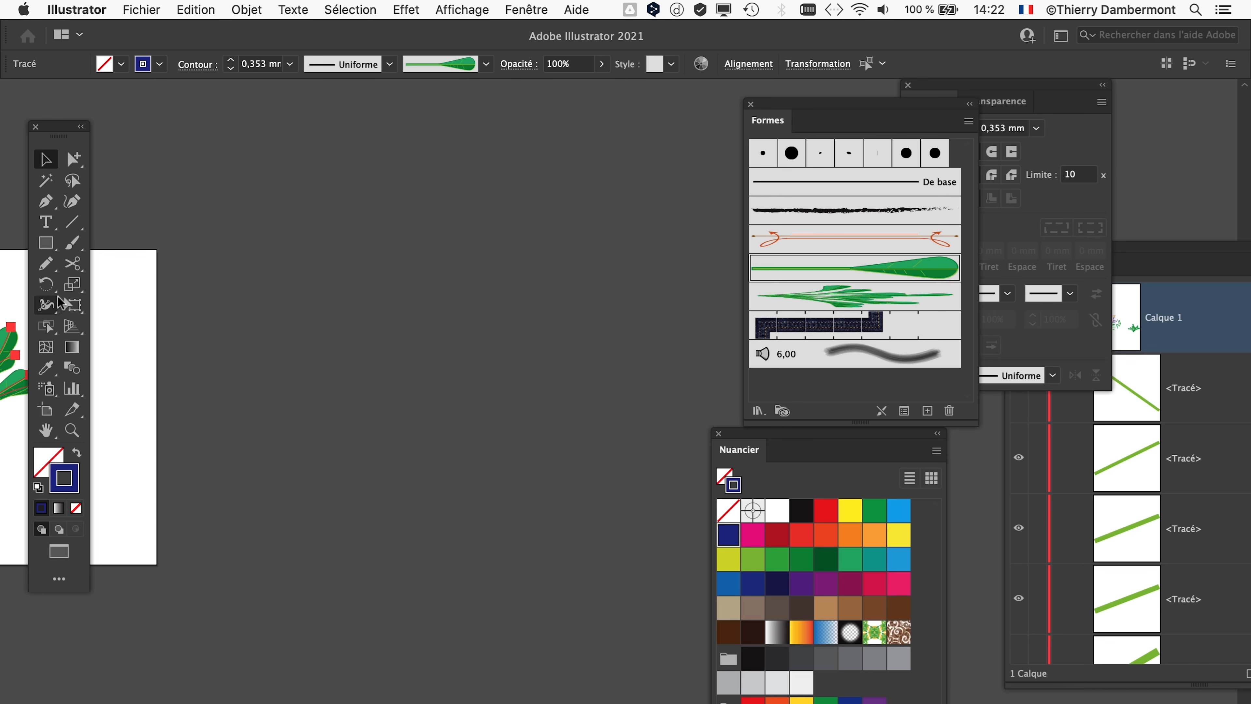
drag(191, 357, 650, 297)
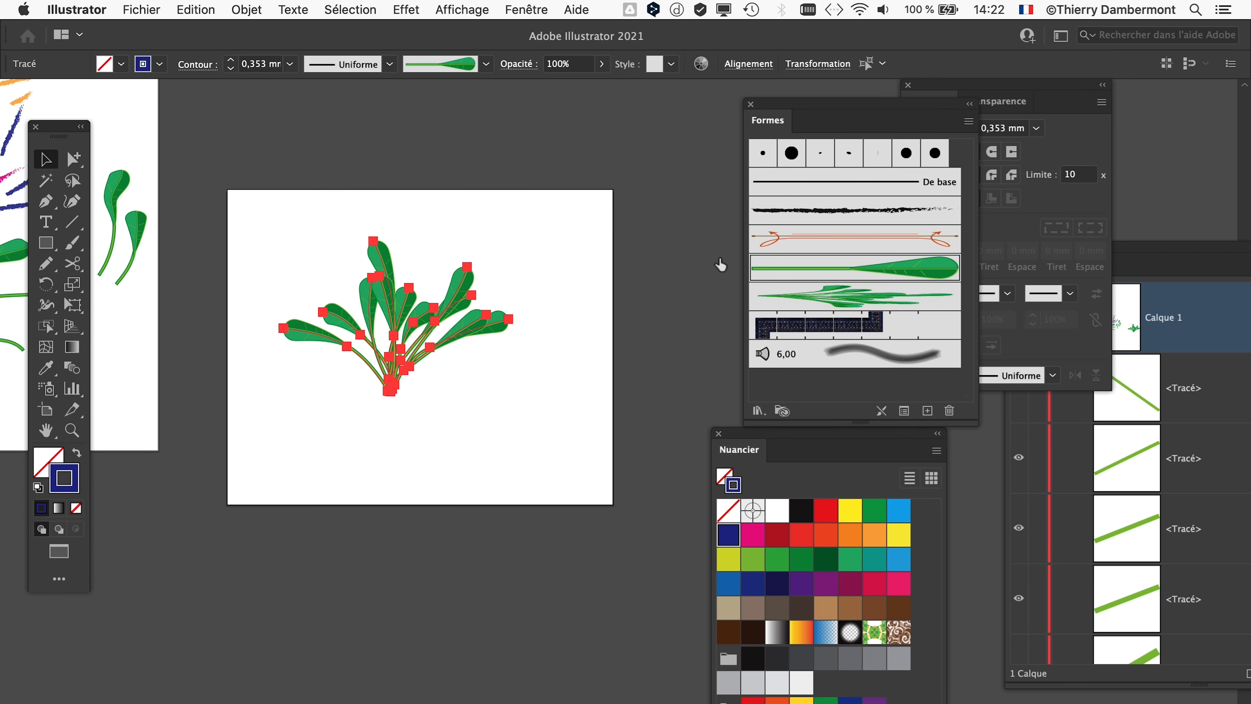
drag(824, 106, 631, 124)
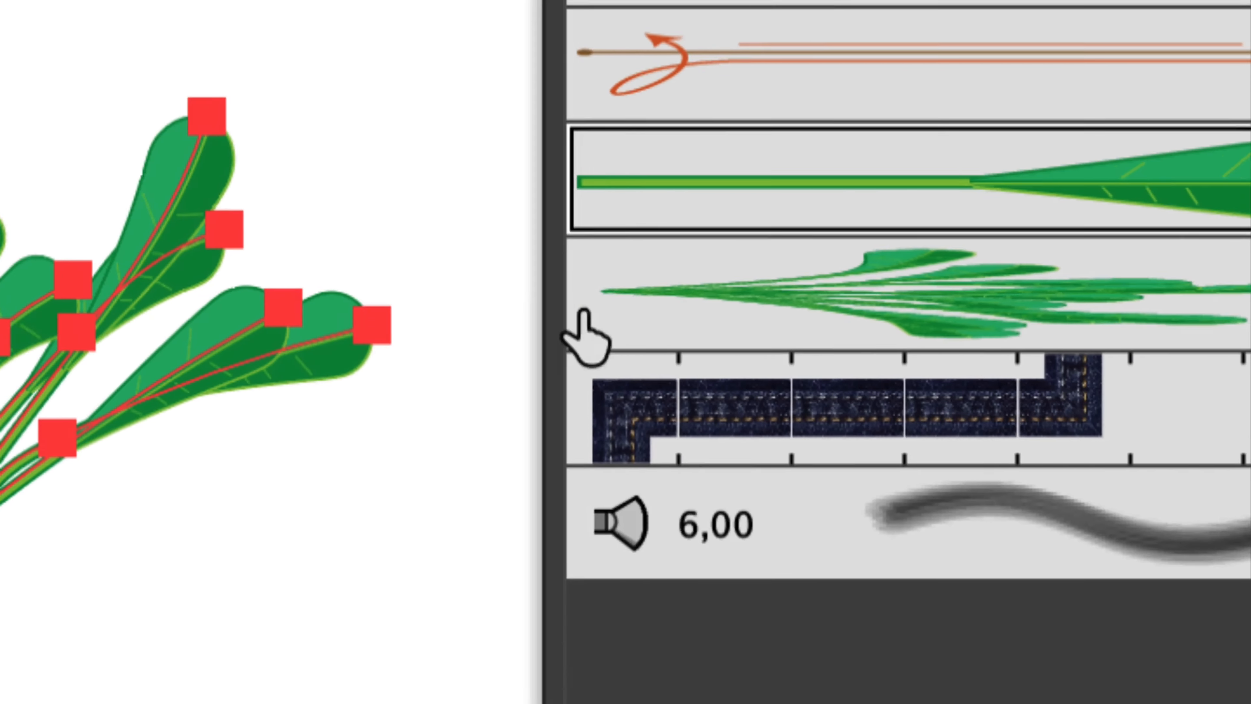
click(586, 316)
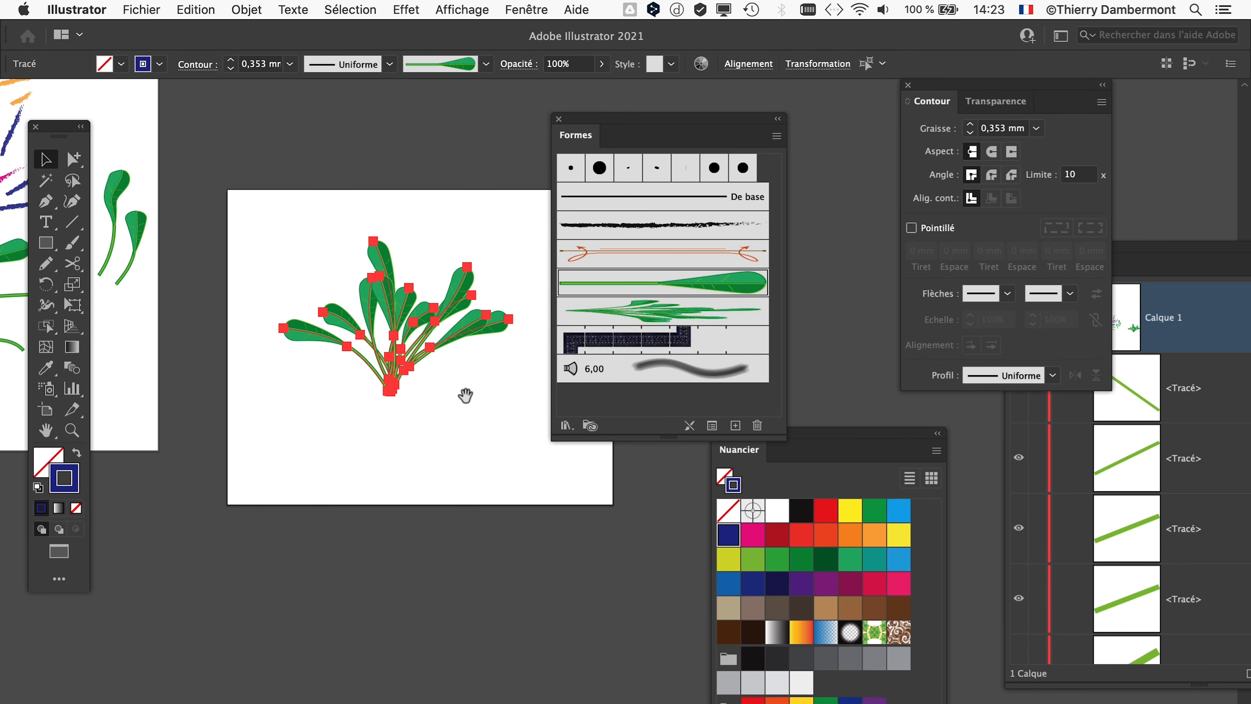
- Draw a new artboard about 486 mm wide and 315 mm high beside the foliage artboard
scroll(466, 396, right, 5)
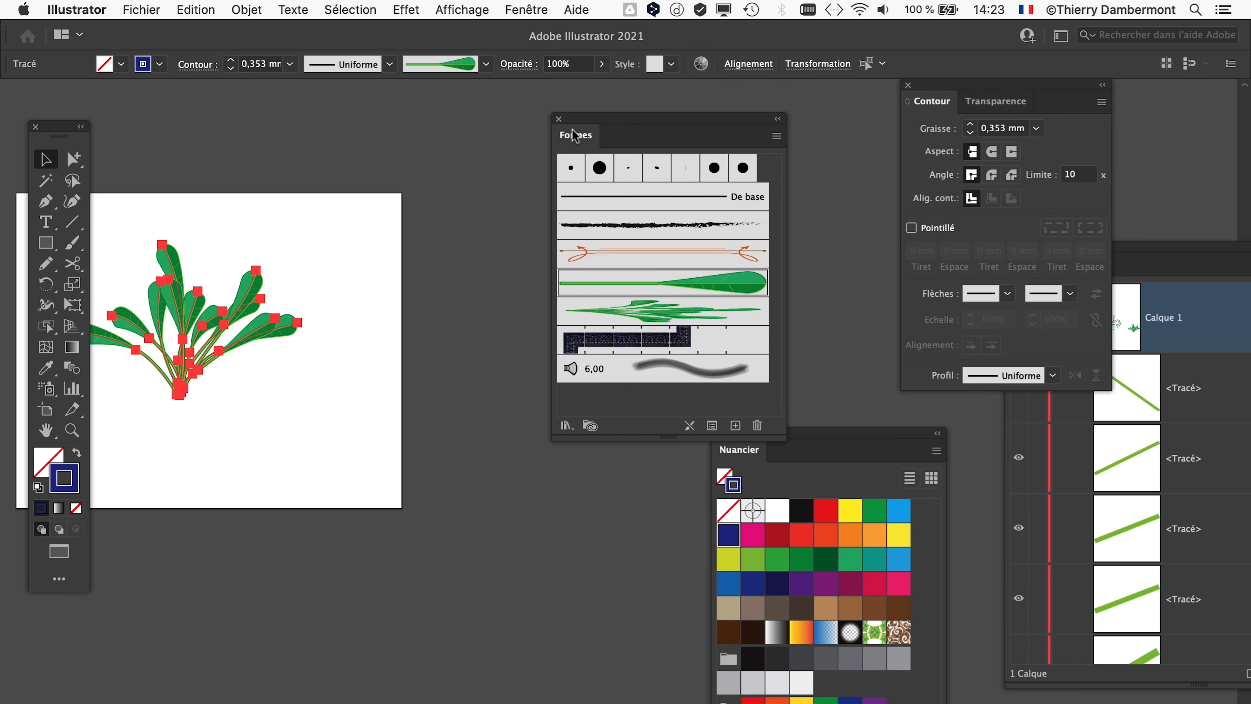
drag(578, 125, 822, 131)
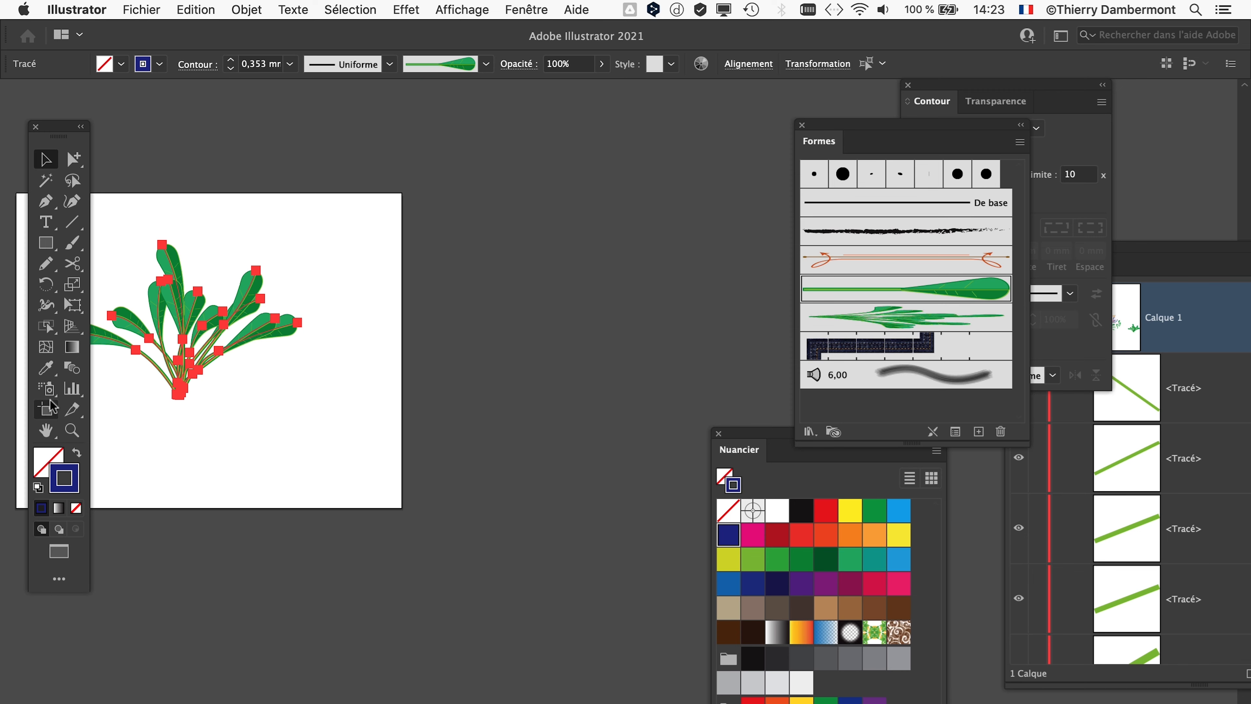
click(46, 409)
drag(426, 241, 794, 537)
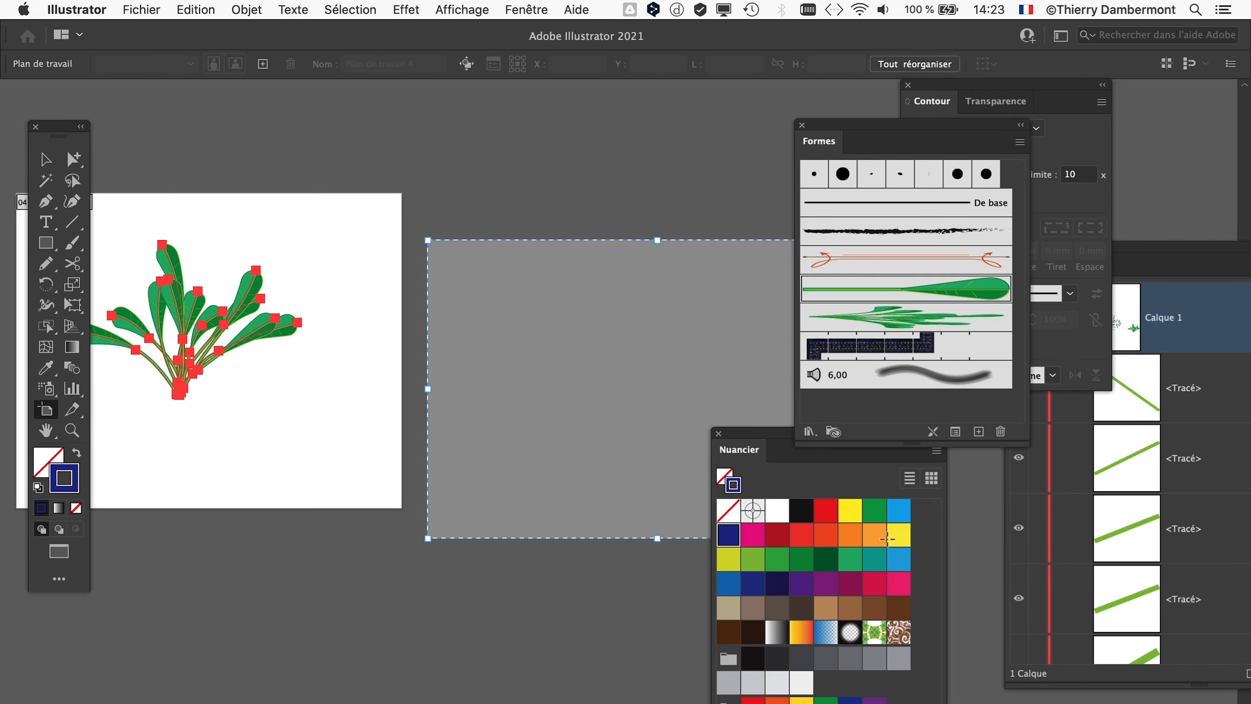
scroll(492, 433, right, 5)
scroll(344, 344, up, 1)
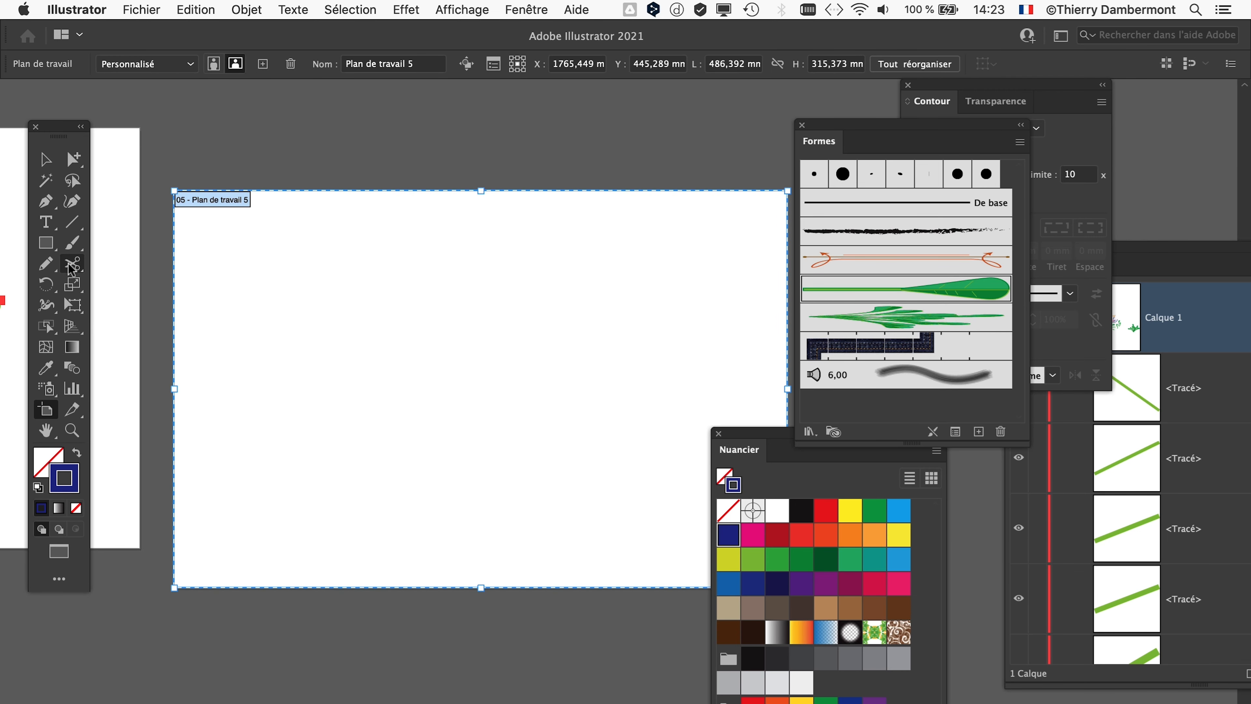
- Paint an upright test stroke on the new artboard with the Paintbrush and the new foliage art brush
click(71, 246)
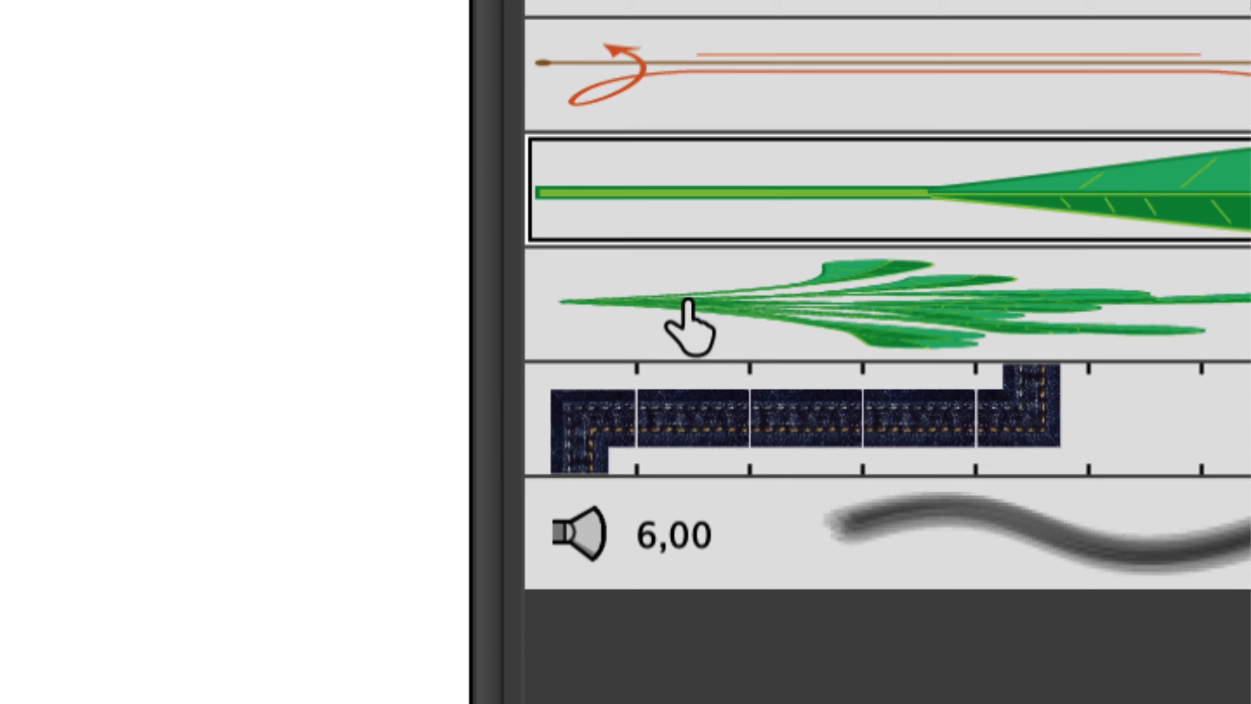
click(699, 308)
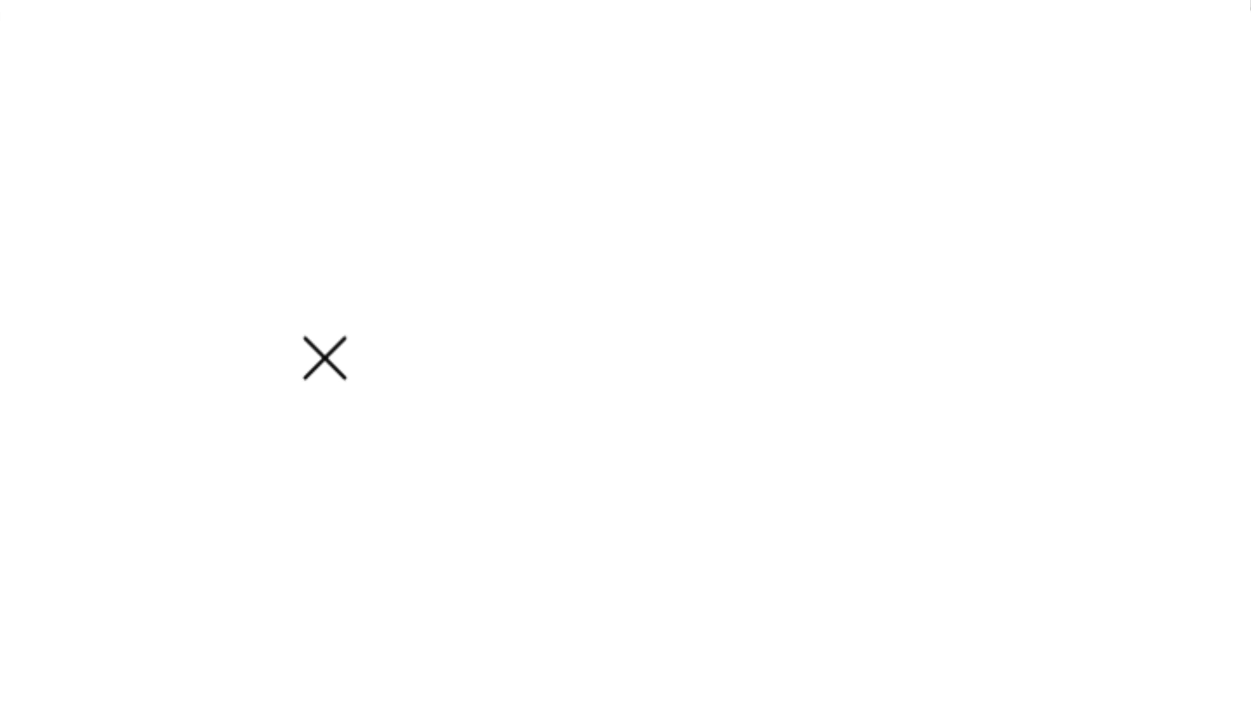
drag(384, 690, 266, 277)
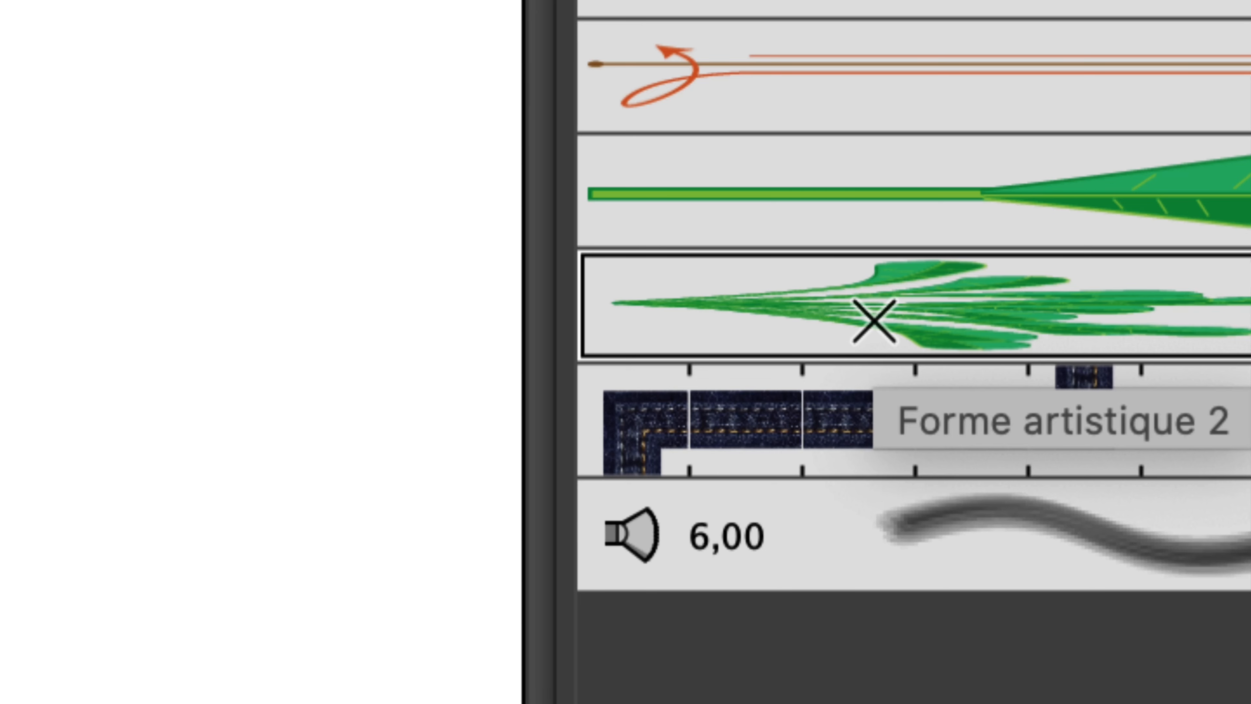
- Reduce the foliage art brush's fixed width to 28% and apply the change to the test stroke
double_click(879, 341)
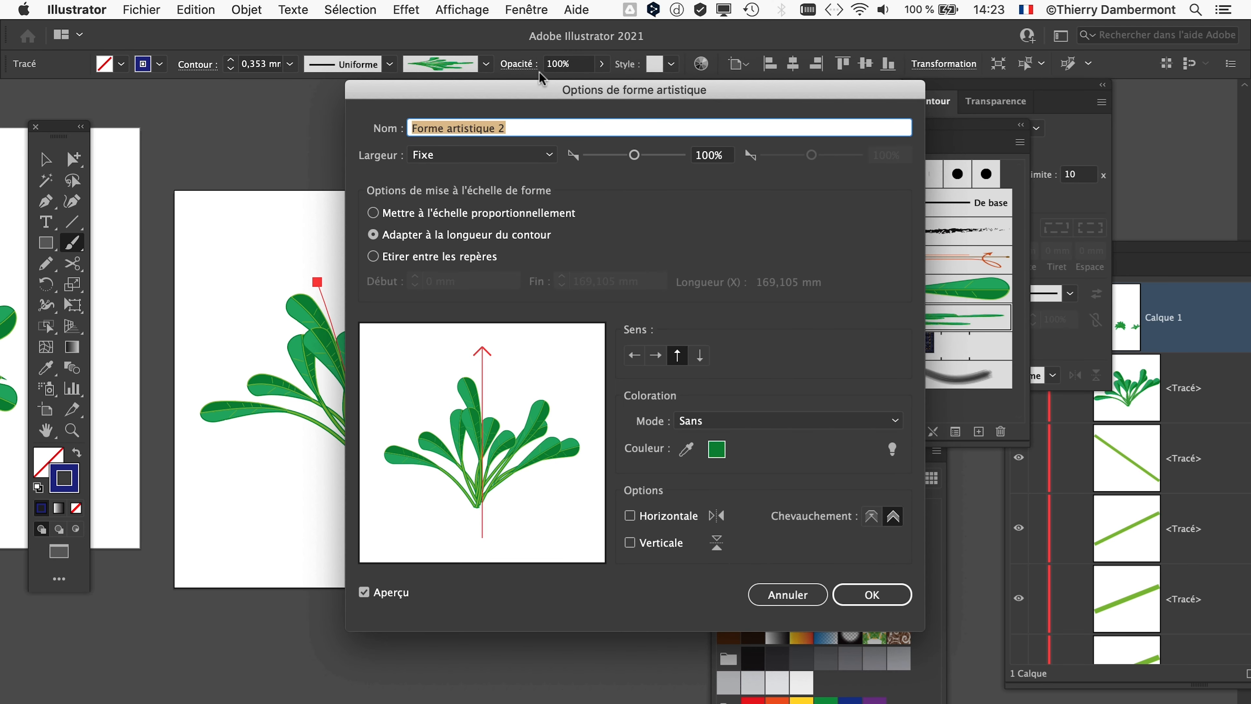
drag(541, 79, 797, 79)
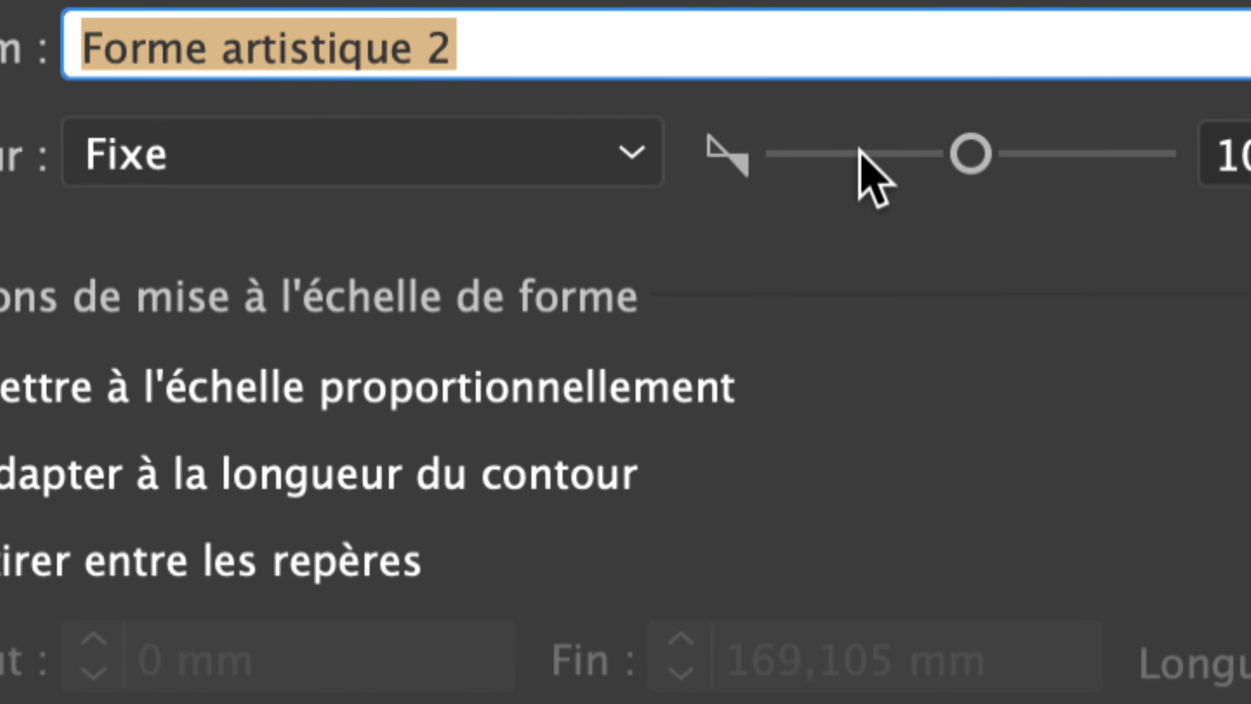
click(859, 153)
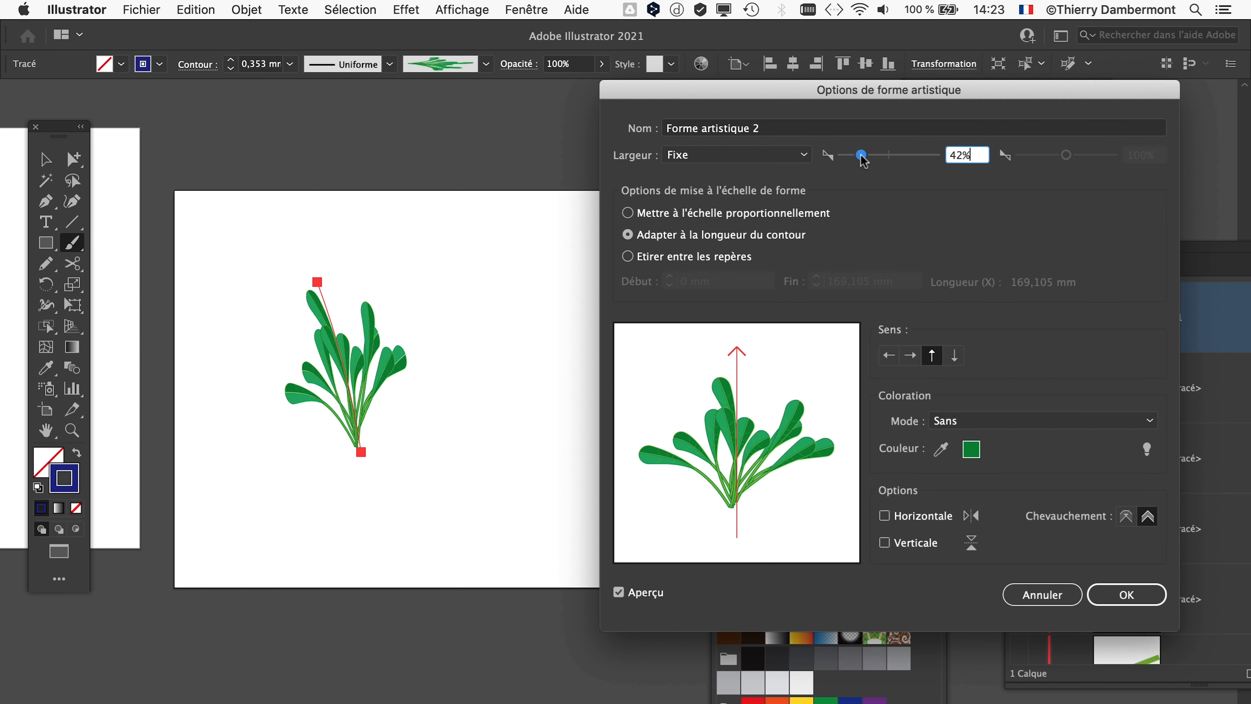
drag(863, 160, 858, 163)
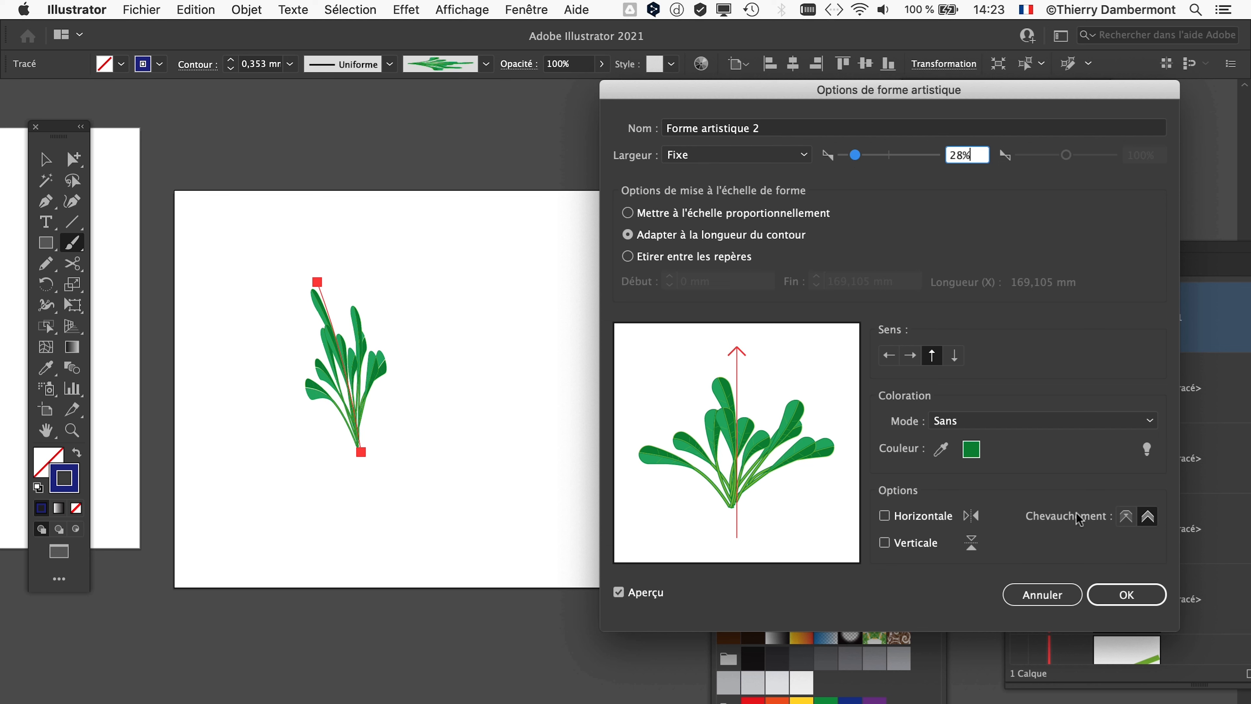
click(1127, 594)
click(722, 392)
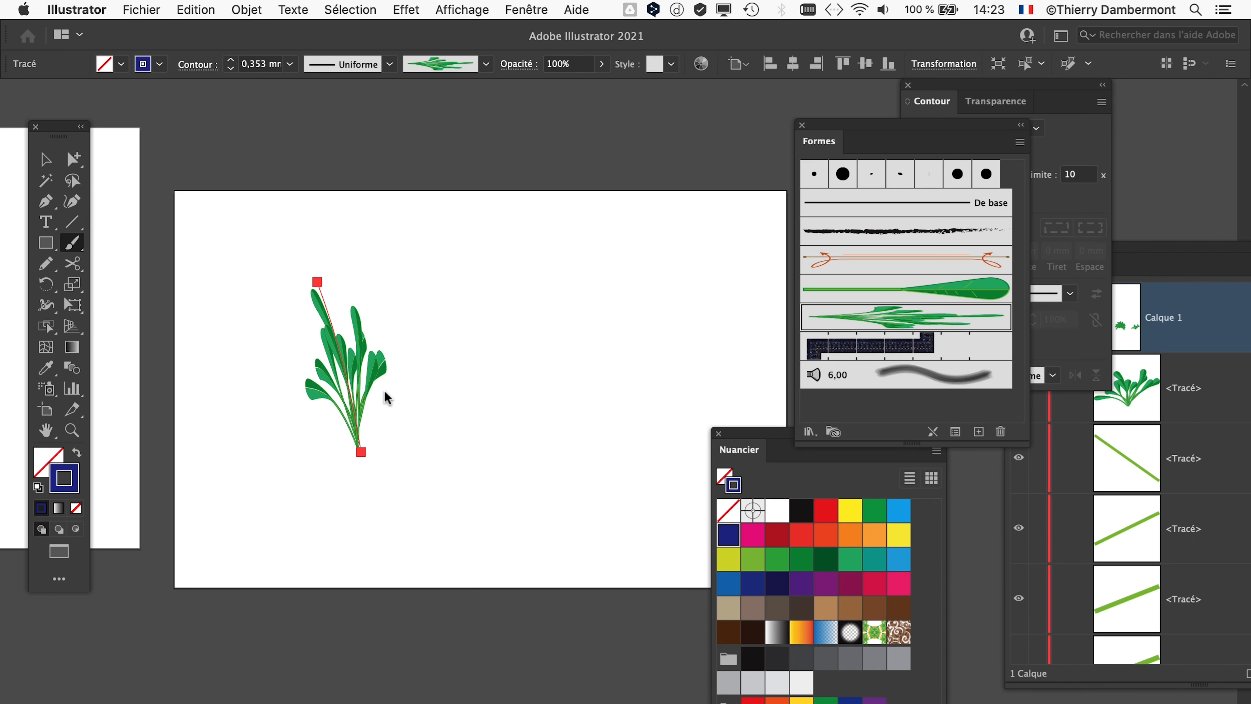
- Delete the narrowed test stroke, and try a short left-leaning foliage stroke and delete it too
key(Delete)
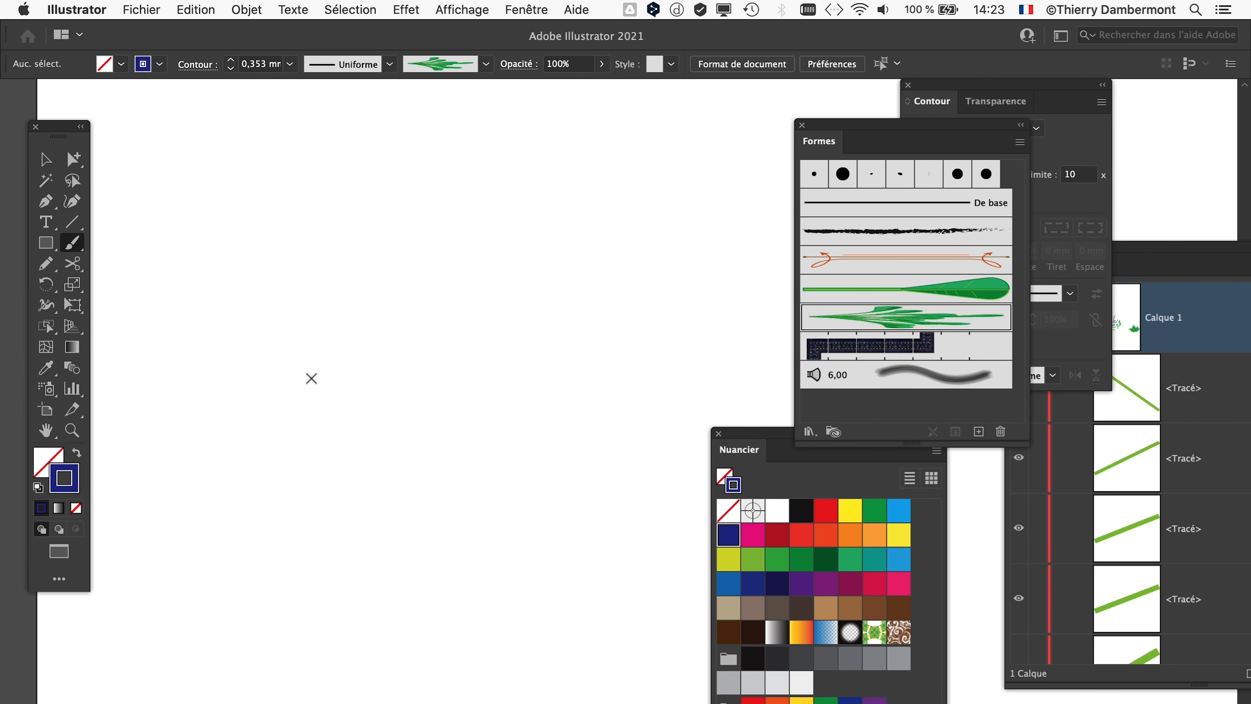
drag(313, 404, 295, 365)
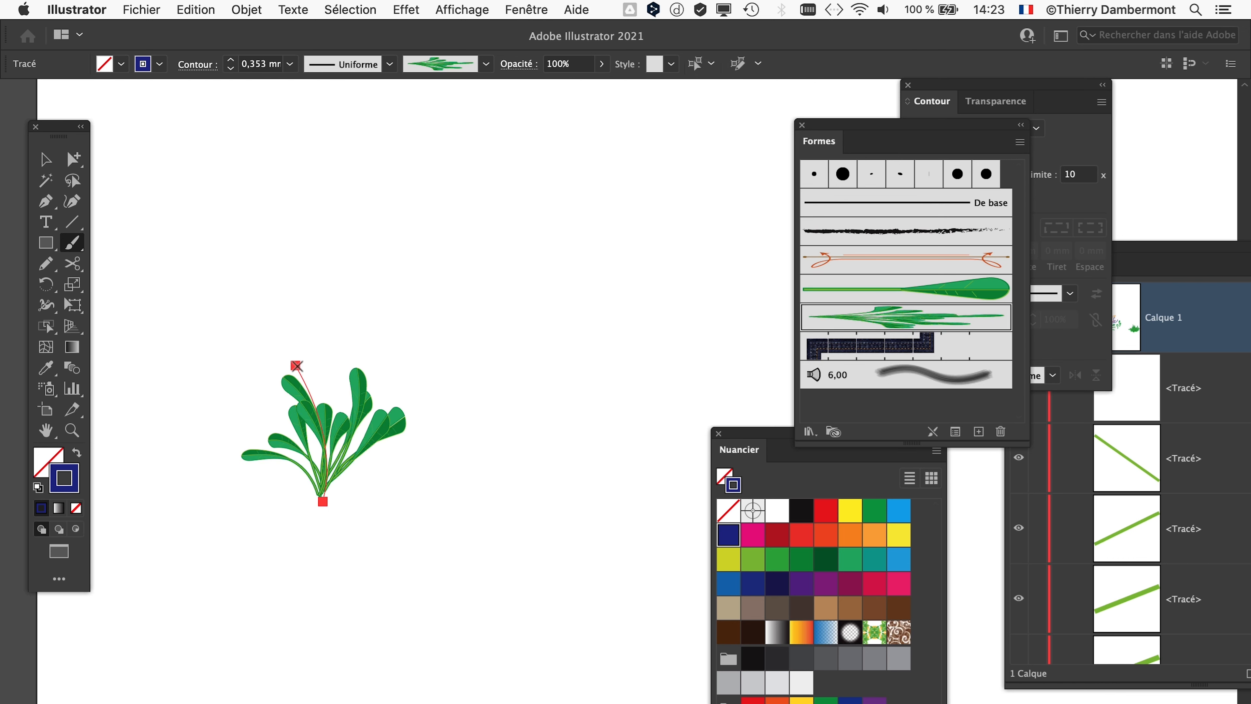
key(Delete)
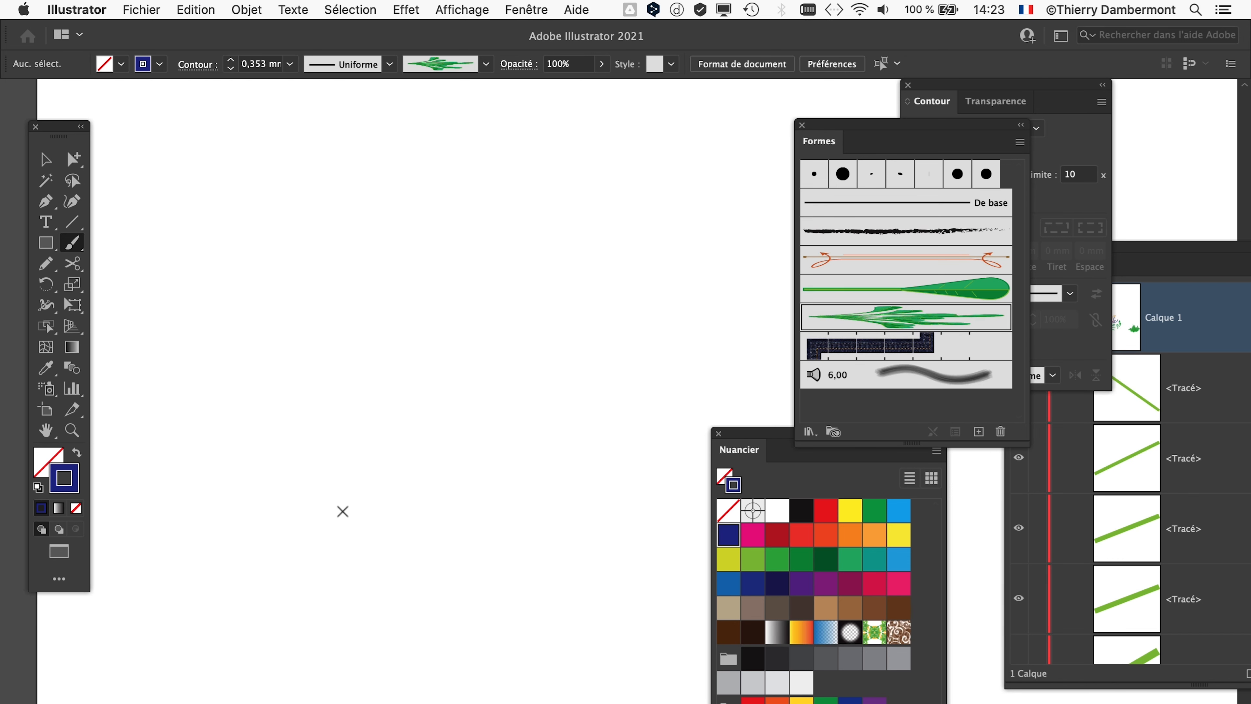
- Paint a tall left-leaning foliage stroke, try another from its base toward the upper right, and undo that last one
drag(342, 511, 290, 236)
drag(361, 508, 477, 289)
key(super+z)
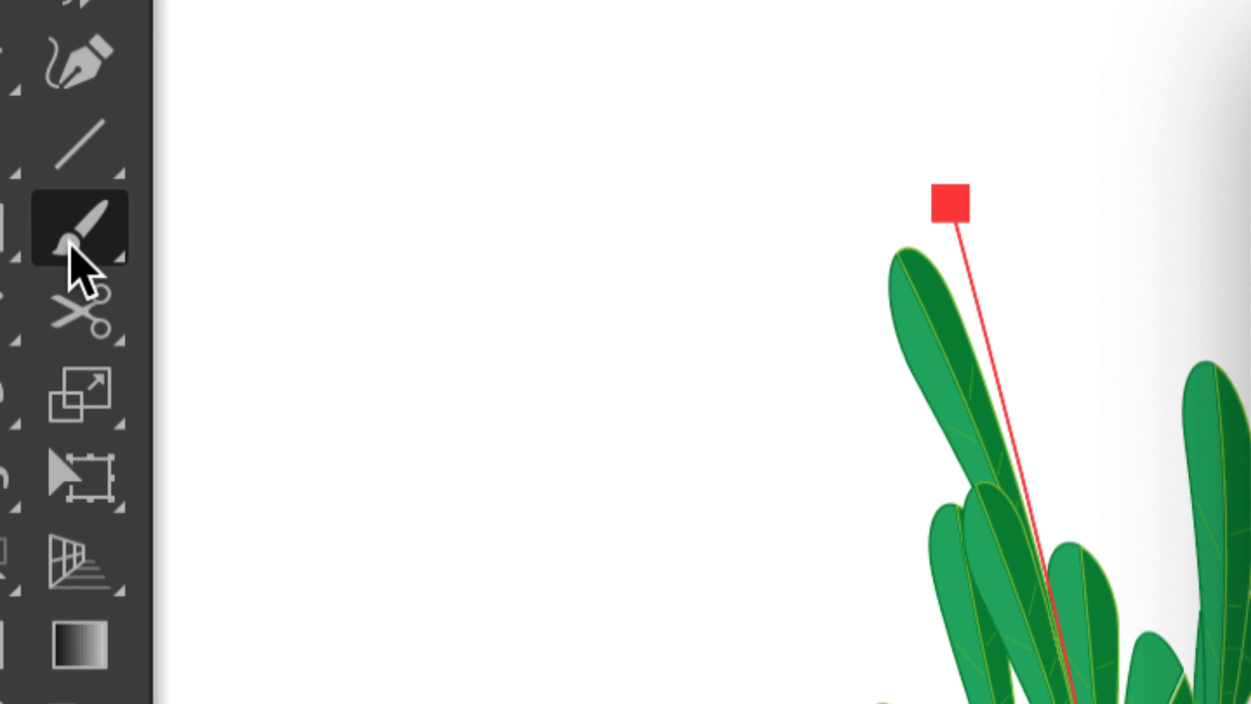
- Turn off the Conserver la sélection option for the Paintbrush tool
double_click(69, 240)
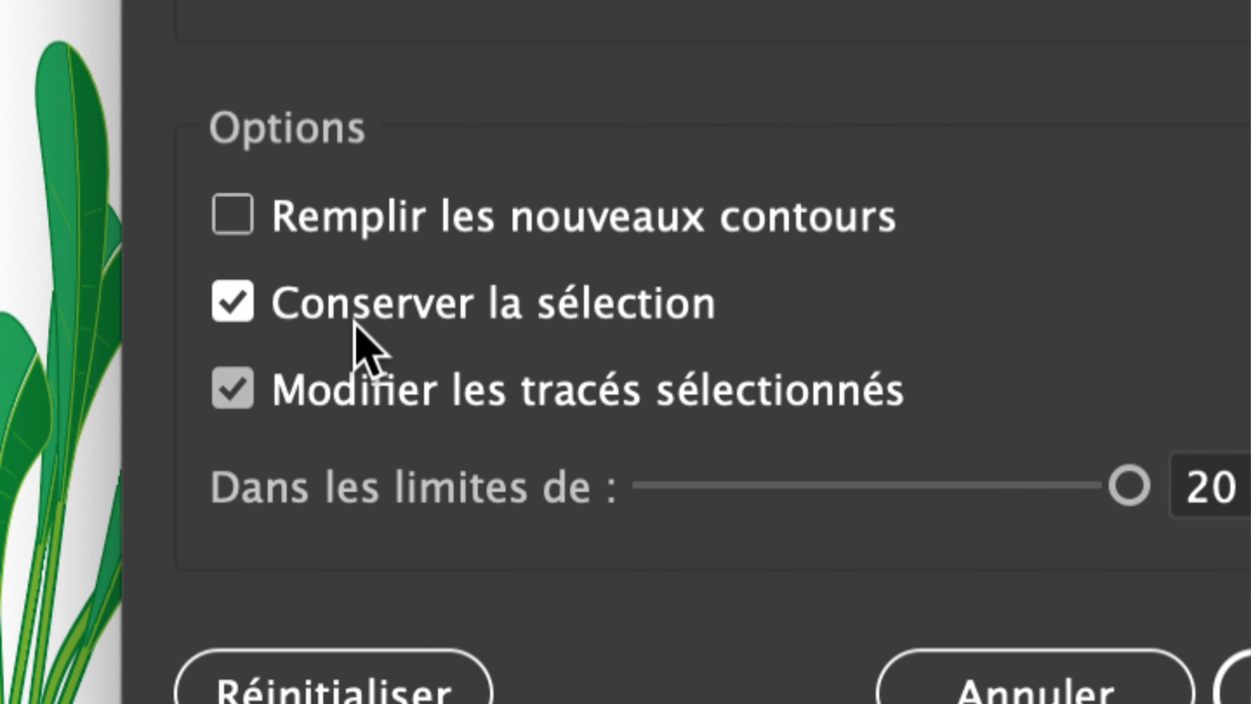
click(355, 321)
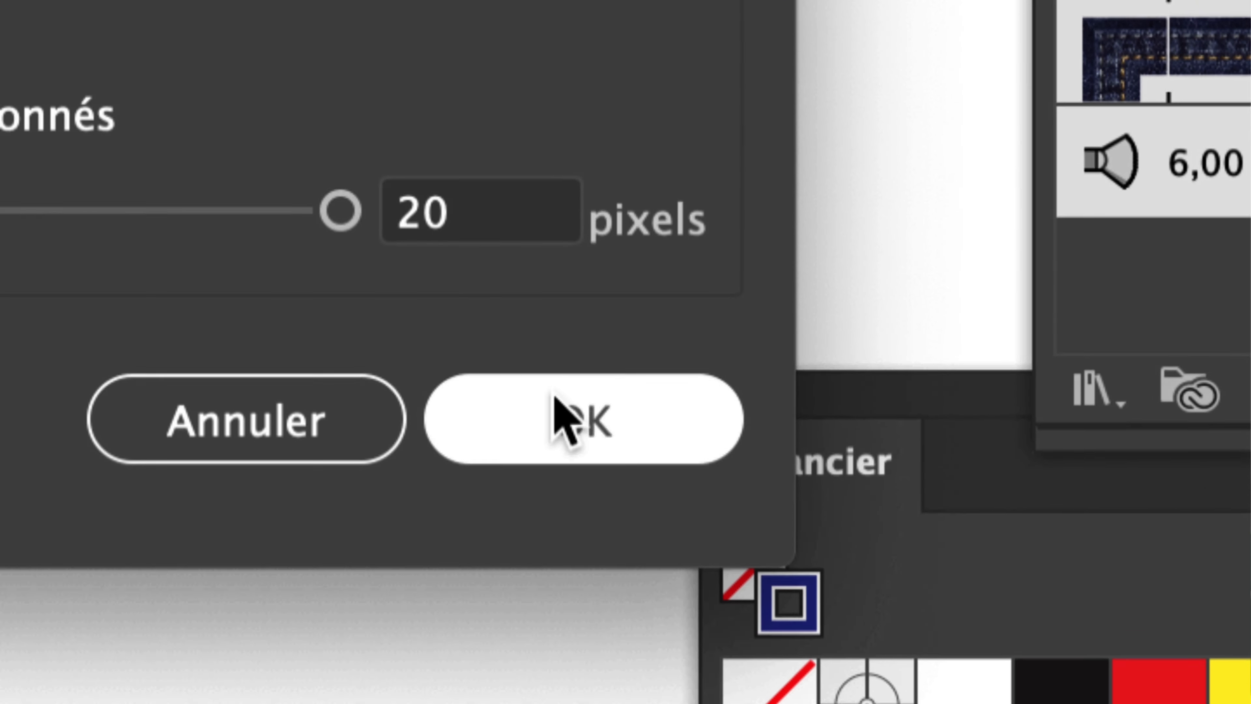
click(1250, 689)
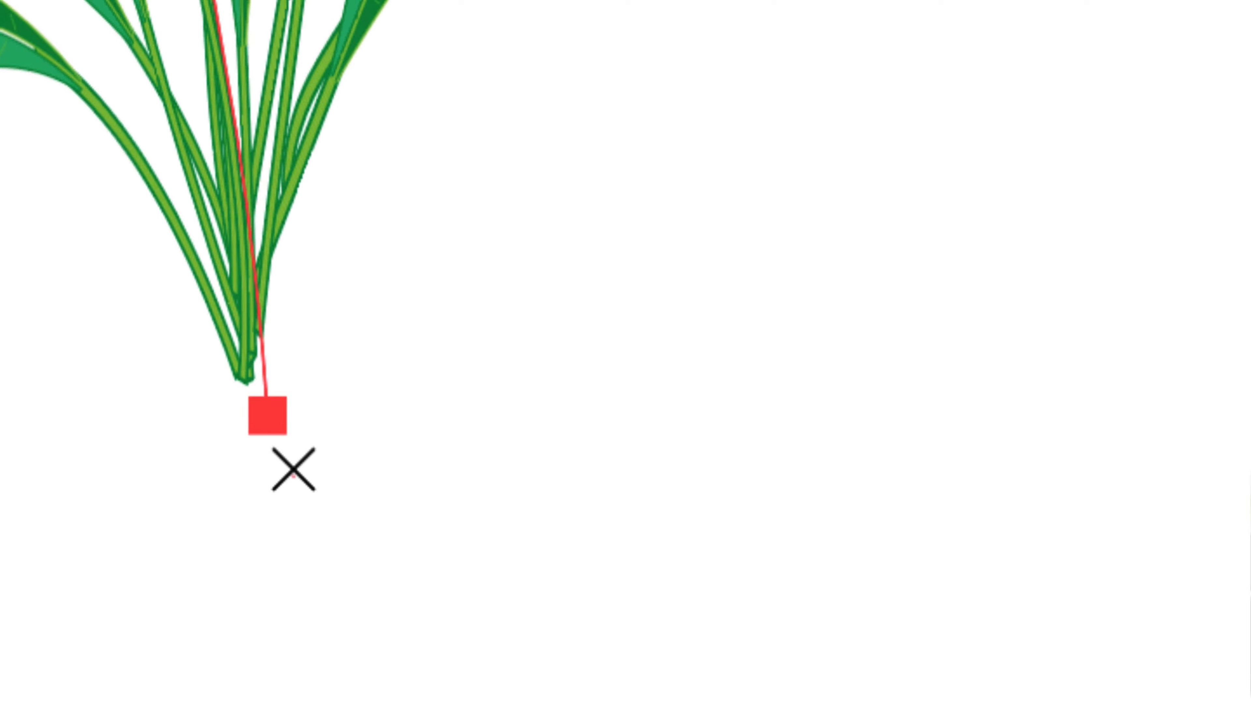
- Paint a right-leaning foliage stroke beside the first one, try a left-leaning one and undo it, and paint a wider left-leaning stroke instead
mouse_move(145, 685)
mouse_down()
mouse_move(383, 327)
mouse_move(370, 340)
mouse_up()
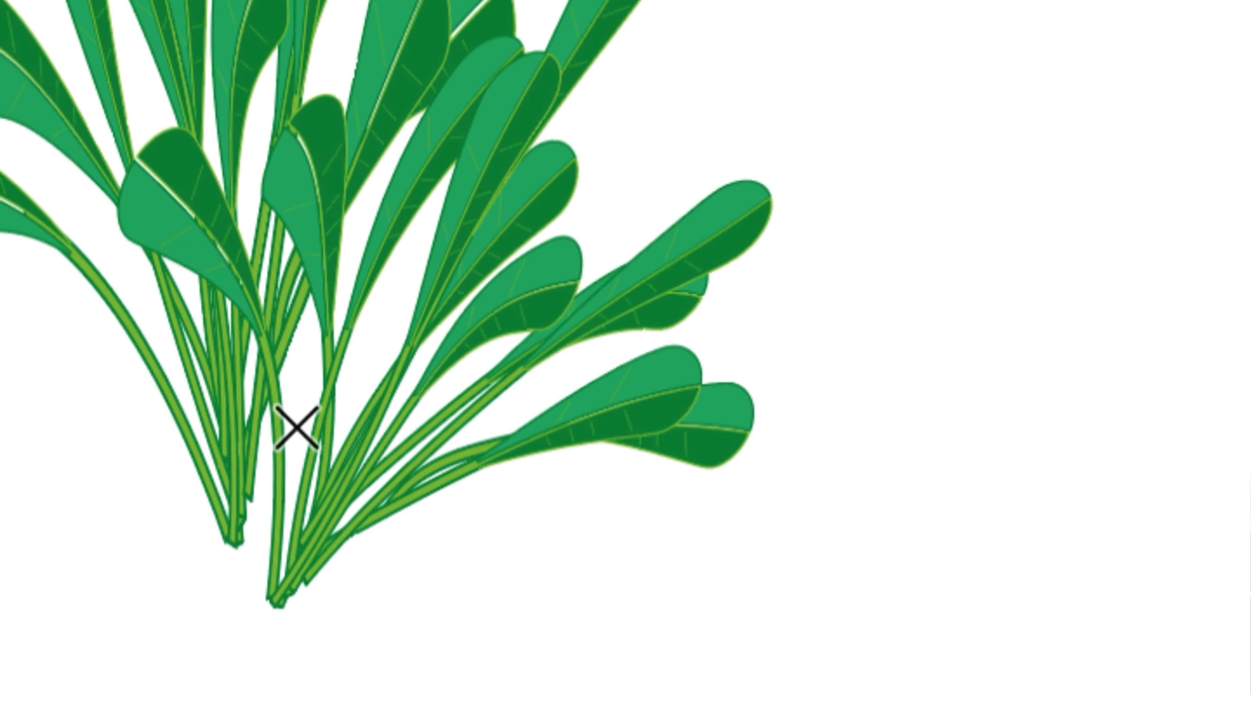
mouse_move(274, 470)
mouse_down()
mouse_move(270, 376)
mouse_move(220, 315)
mouse_up()
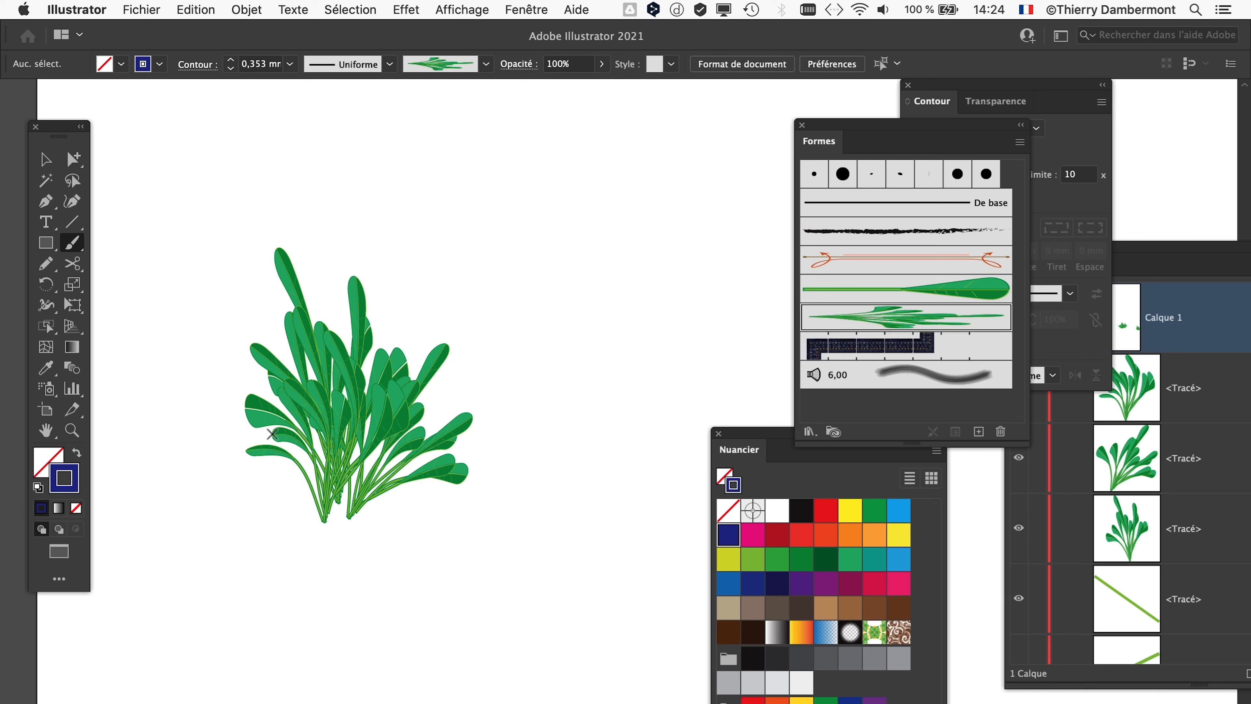
key(super+z)
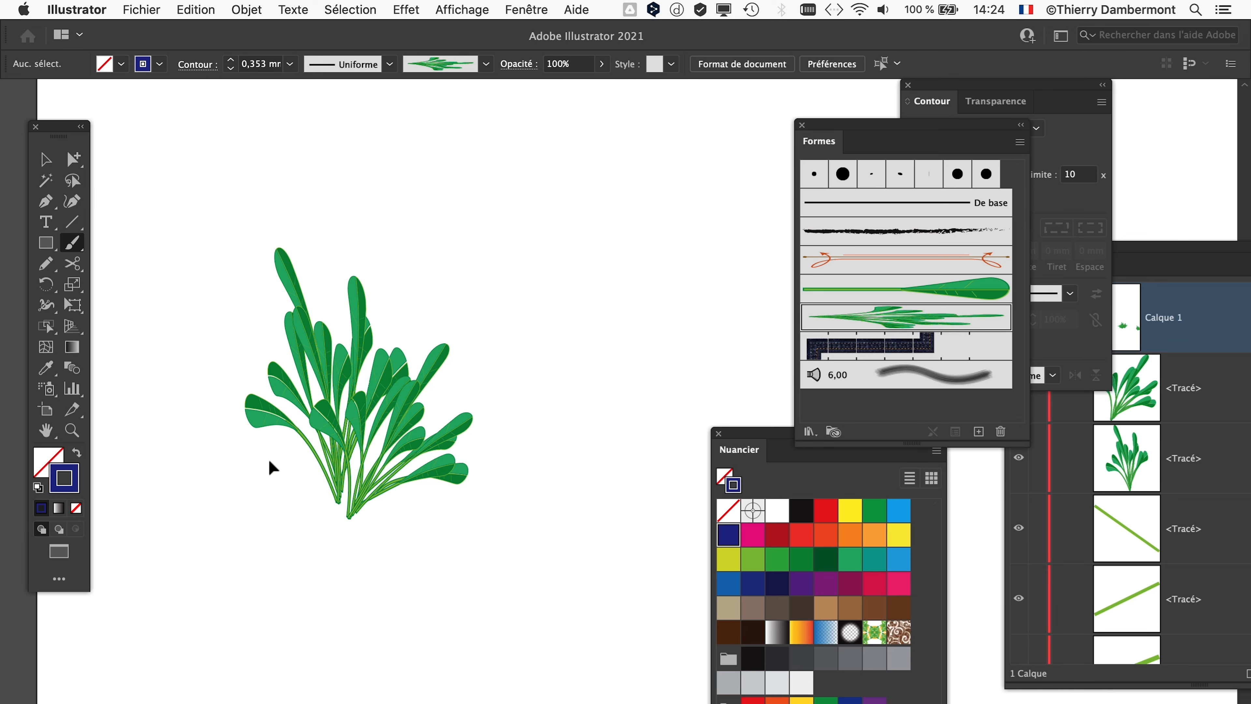
drag(175, 314, 175, 315)
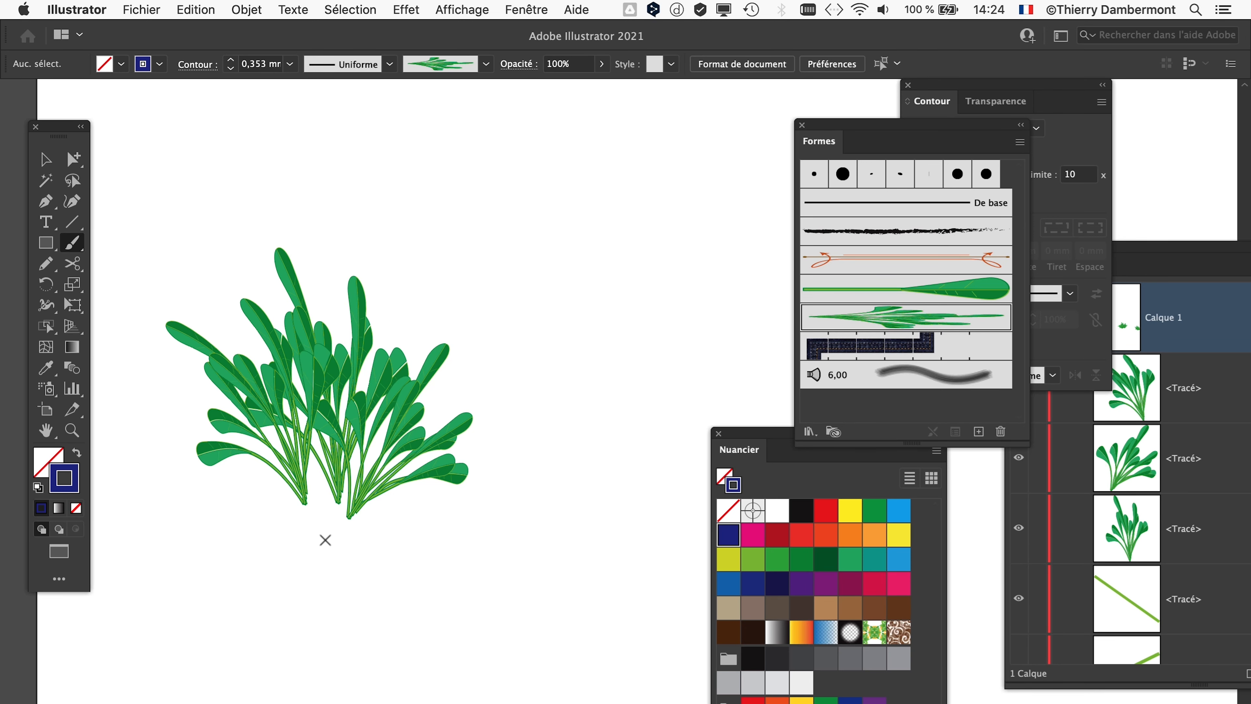
drag(344, 440, 413, 338)
drag(361, 573, 535, 477)
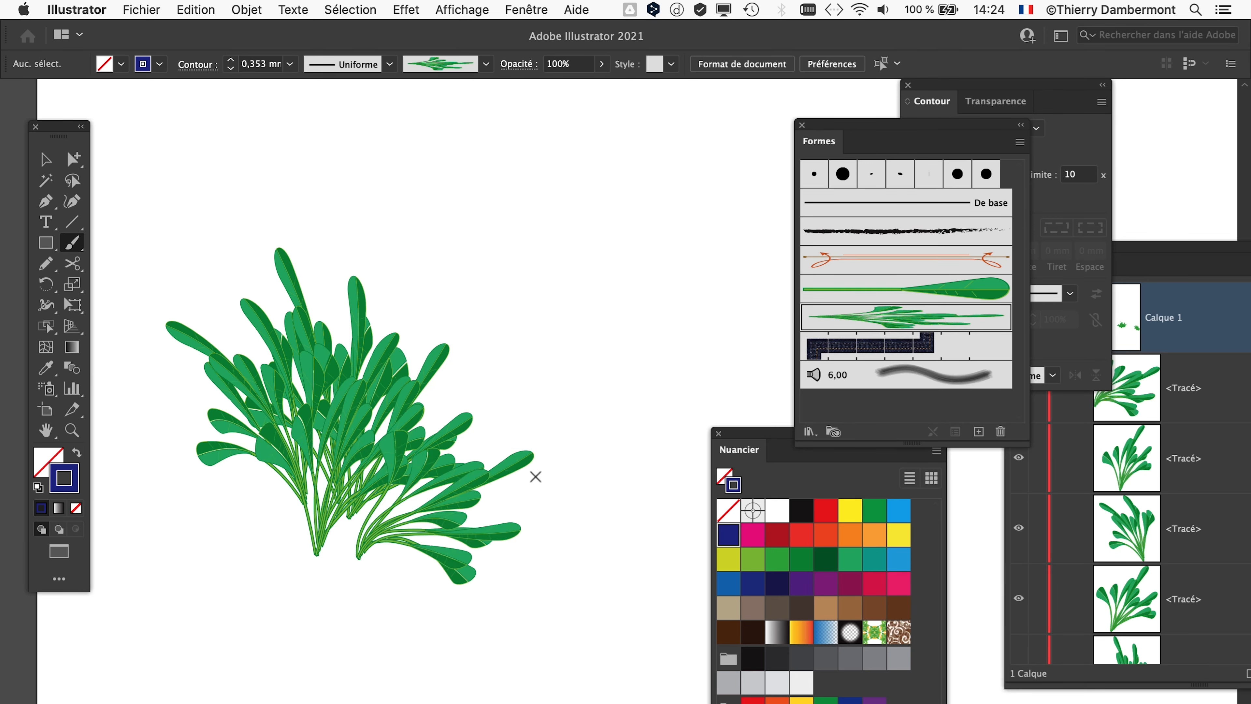
key(super+z)
key(super+z)
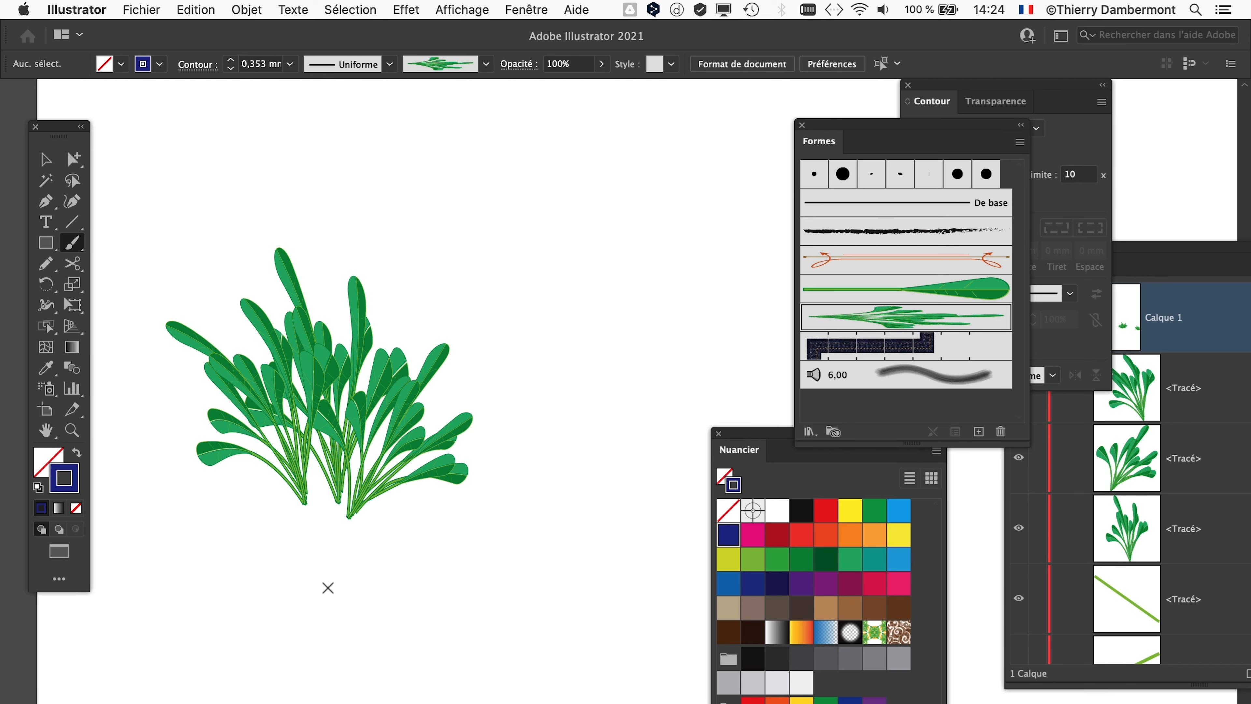
- Paint a second bush from a left-leaning, a right-leaning and a low rightward foliage stroke, and start a third bush with a smaller left-leaning stroke
scroll(384, 503, right, 5)
drag(415, 379, 288, 170)
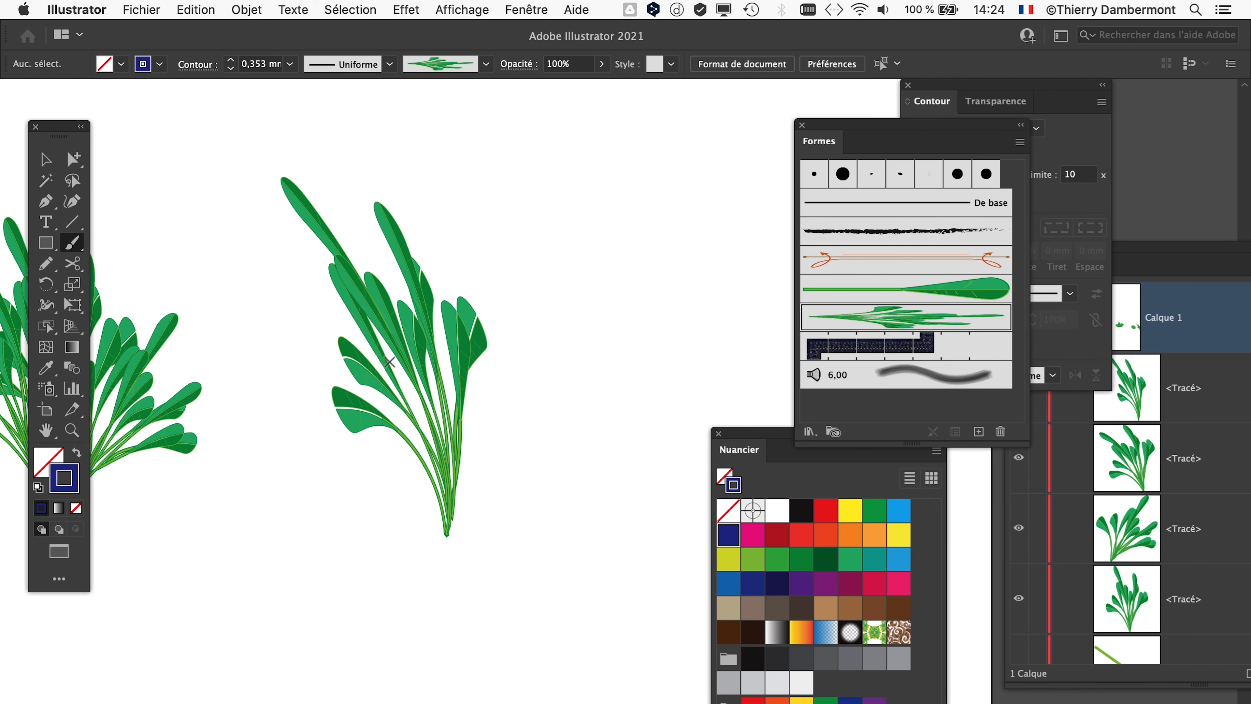
drag(560, 261, 560, 261)
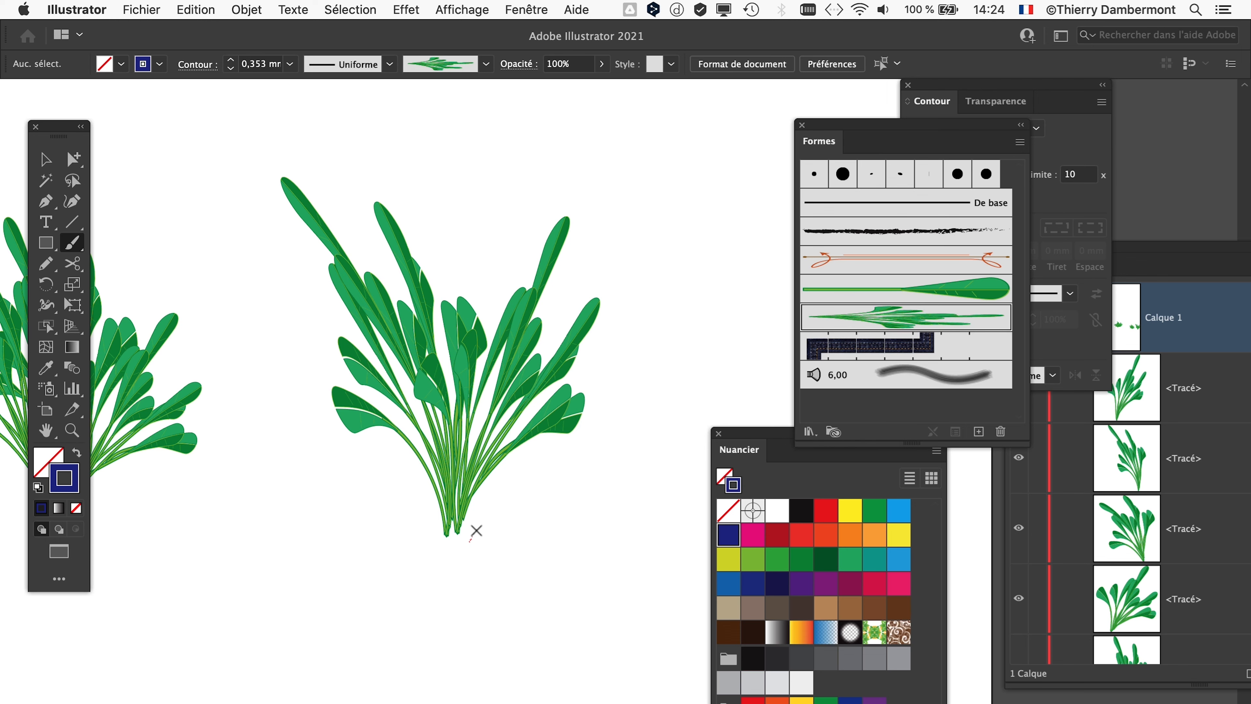
drag(476, 531, 654, 422)
scroll(542, 414, right, 5)
drag(449, 400, 348, 209)
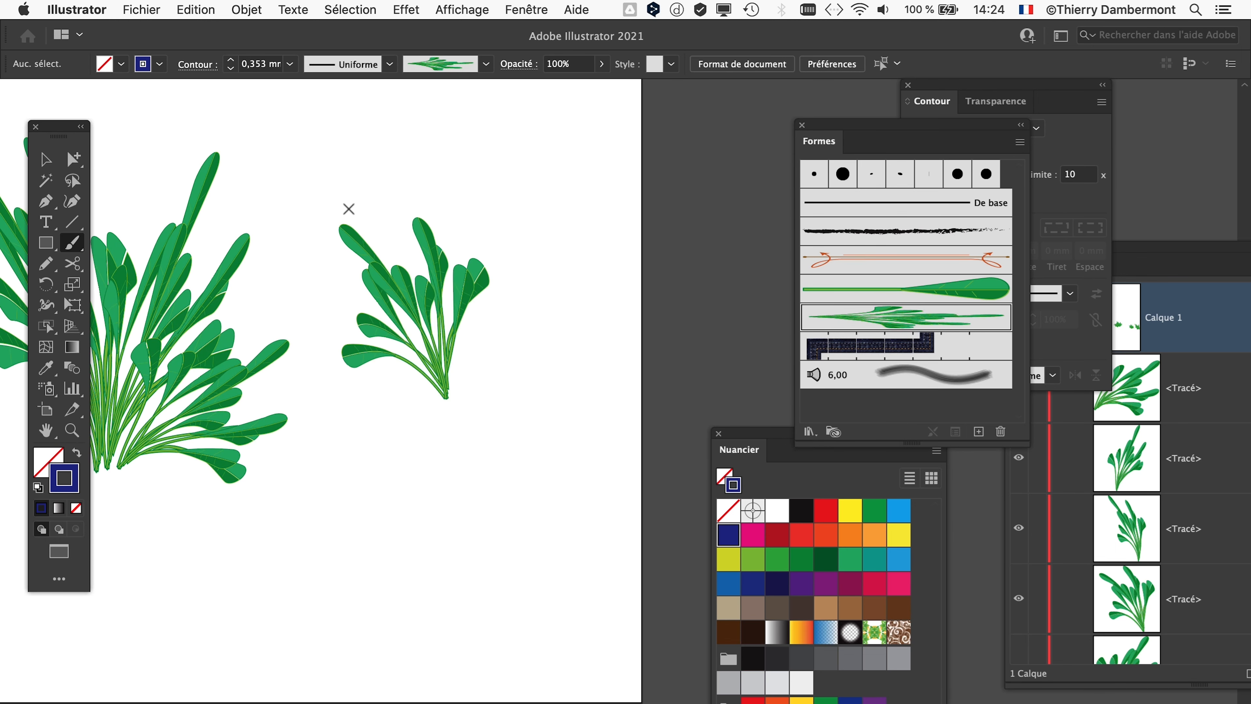
drag(506, 269, 506, 270)
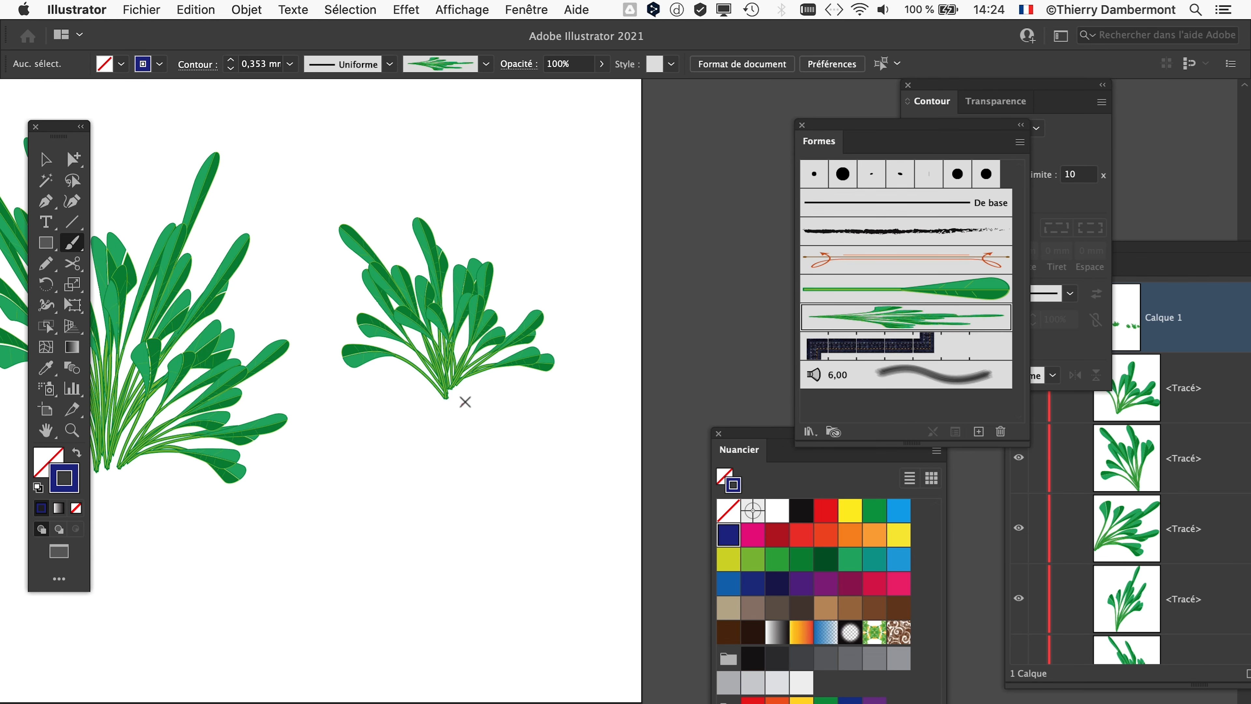
drag(465, 402, 608, 344)
key(super+z)
key(super+z)
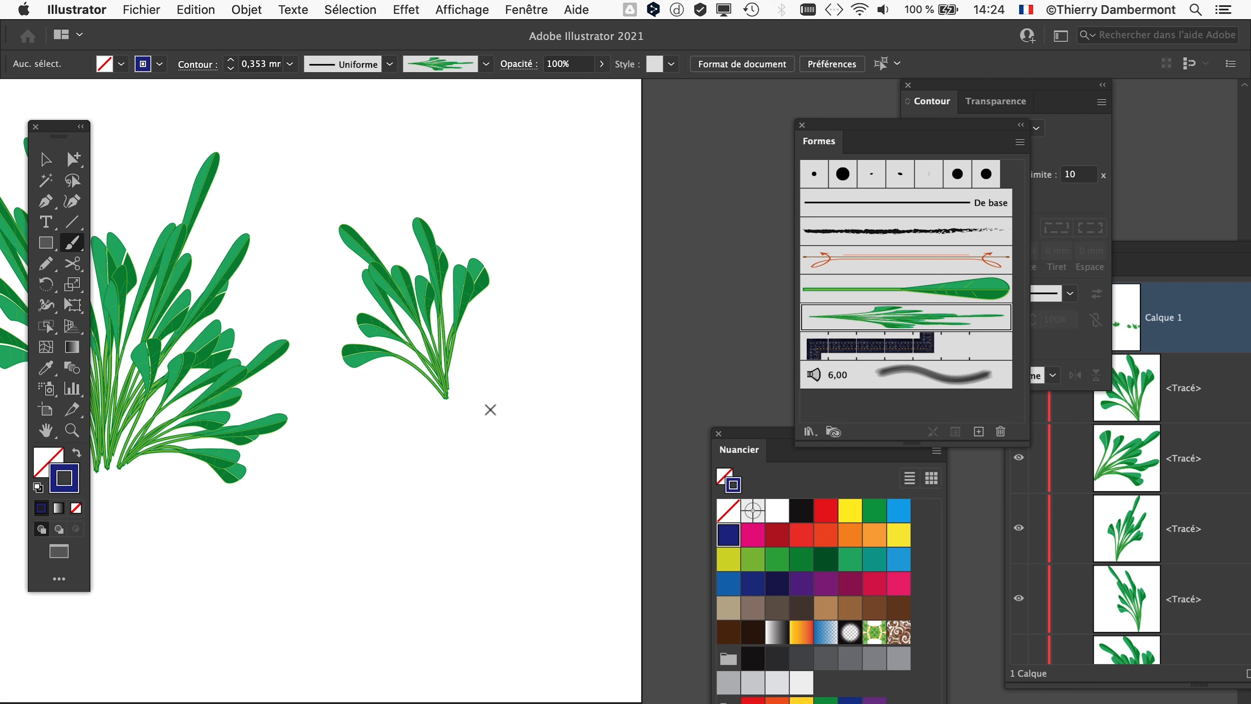
- Complete the third bush with a right-leaning foliage stroke and a shorter stroke in front between the two clumps
drag(573, 230, 572, 231)
key(super+plus)
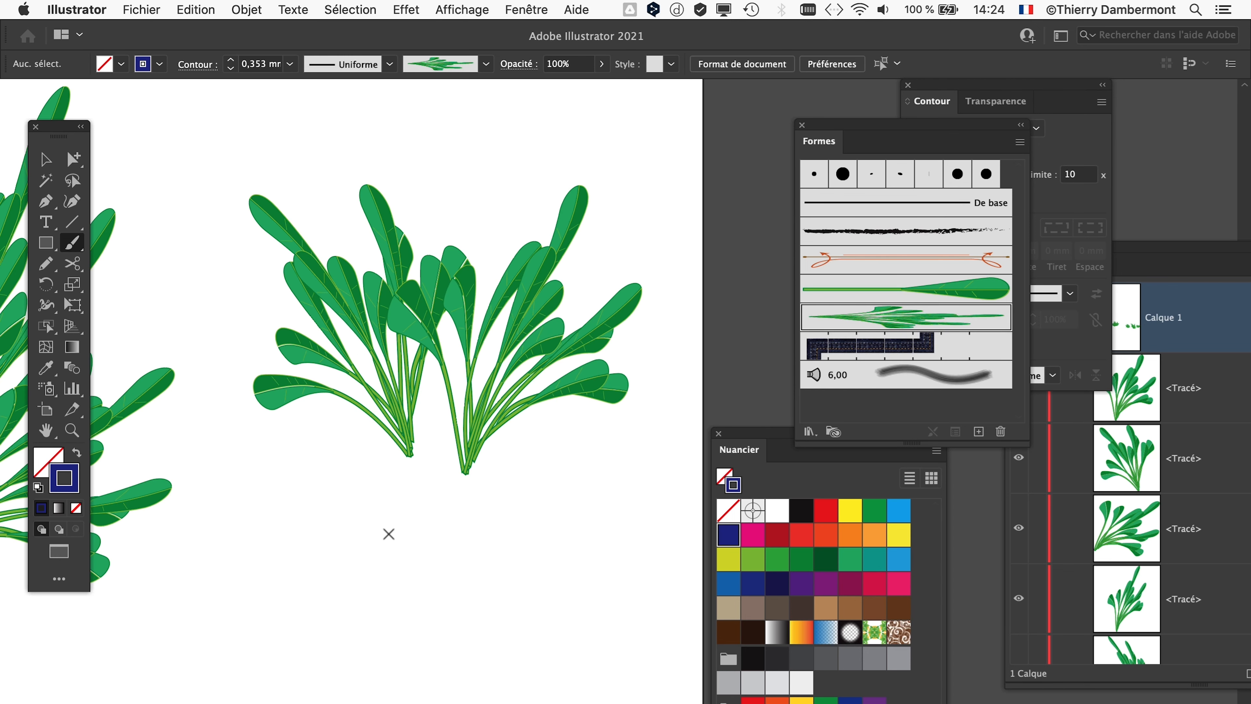
drag(449, 521, 371, 327)
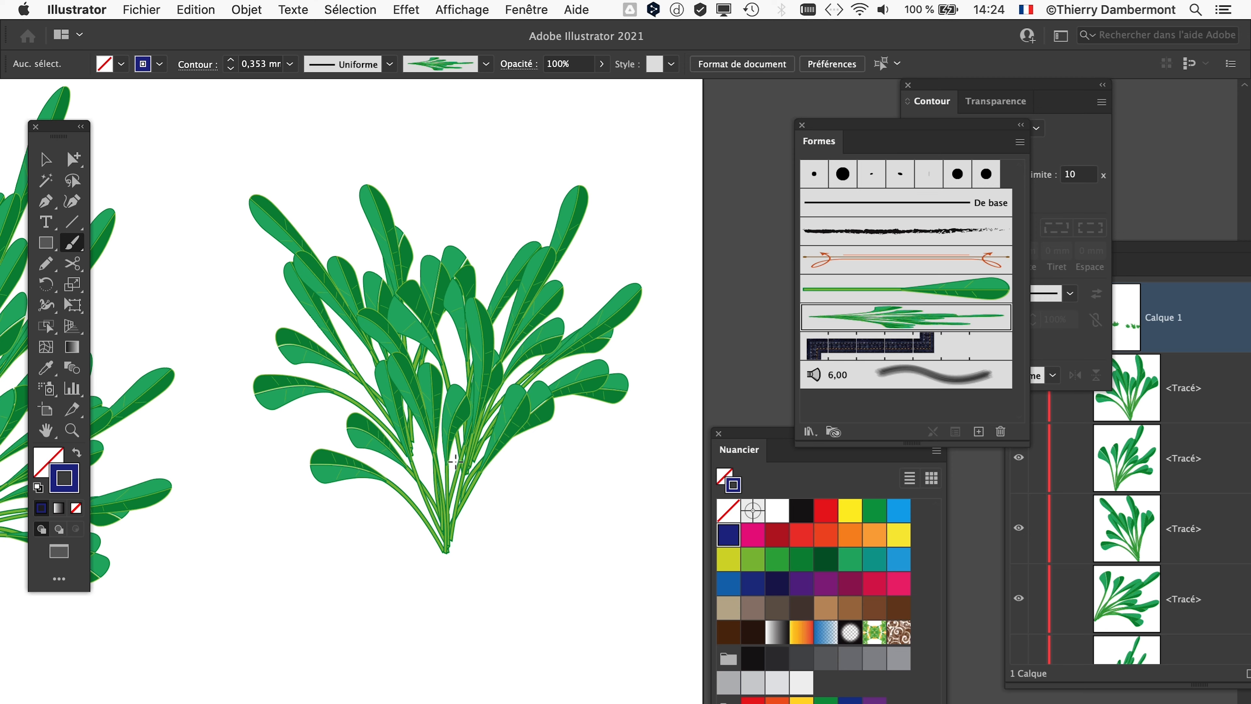
drag(231, 419, 208, 378)
key(super+minus)
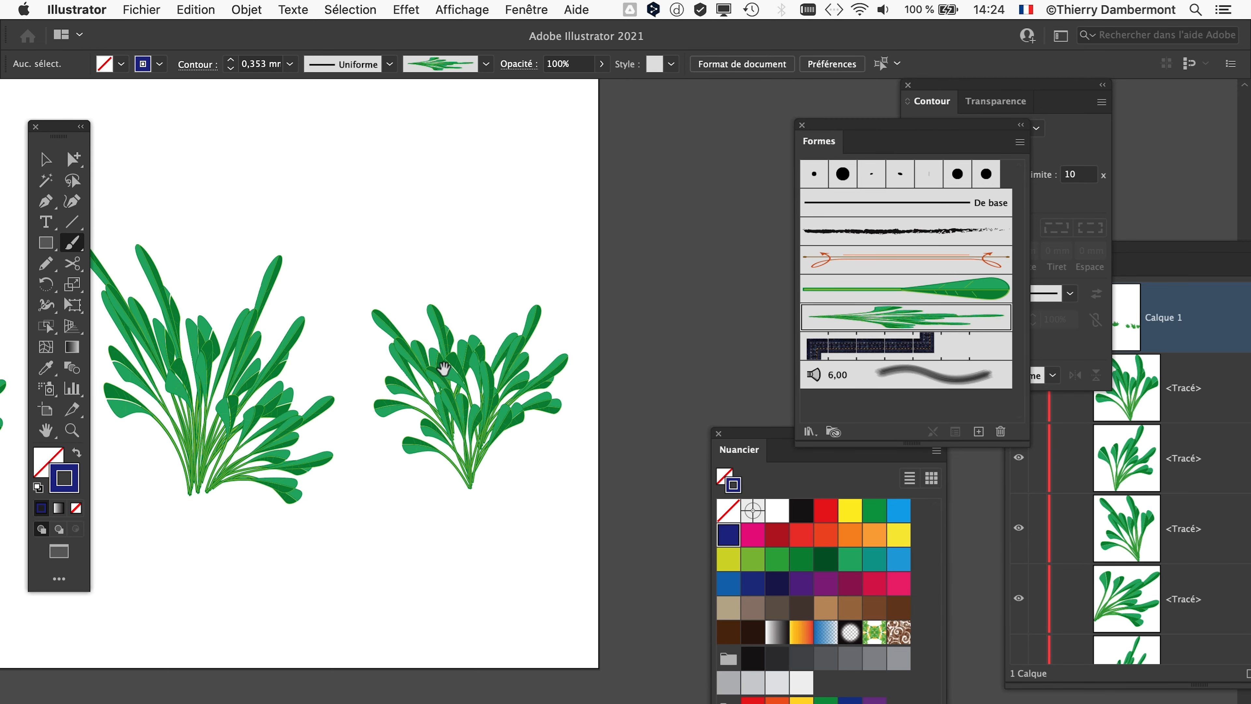
drag(487, 348, 388, 348)
scroll(363, 362, up, 3)
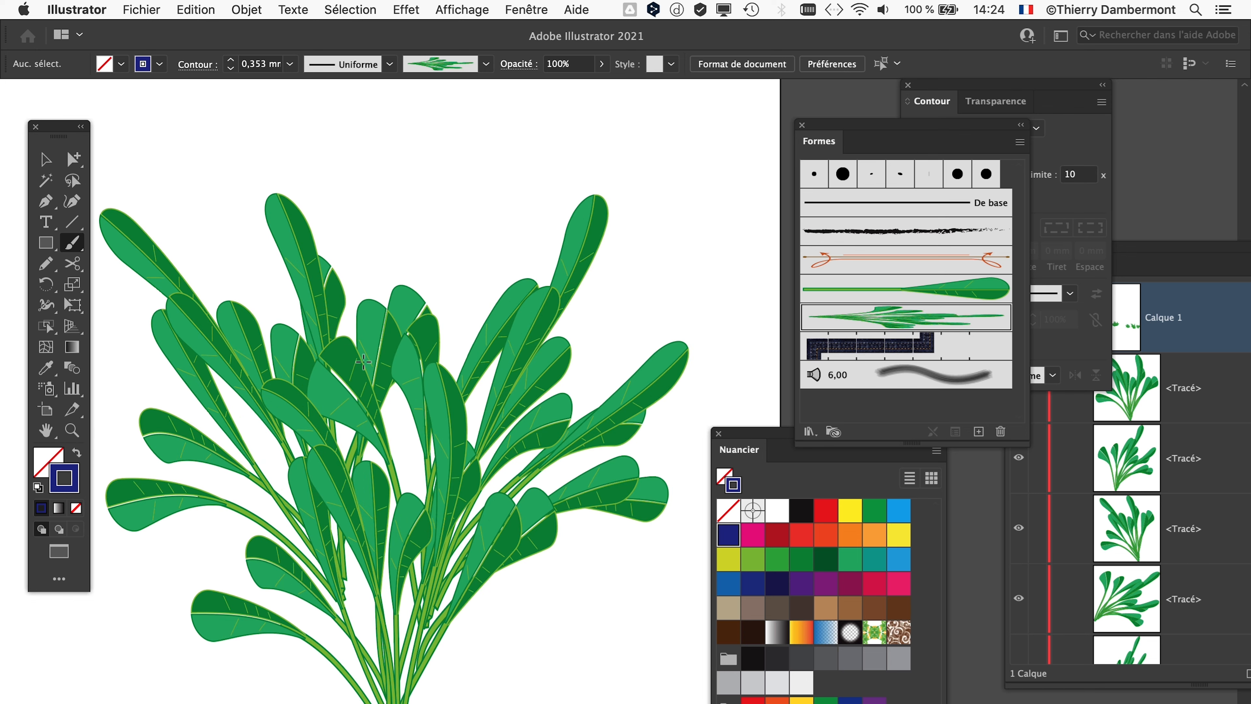
scroll(364, 362, down, 3)
- Fill the dark green half of the original large leaf drawing with the burgundy swatch (158, 31, 99)
click(46, 162)
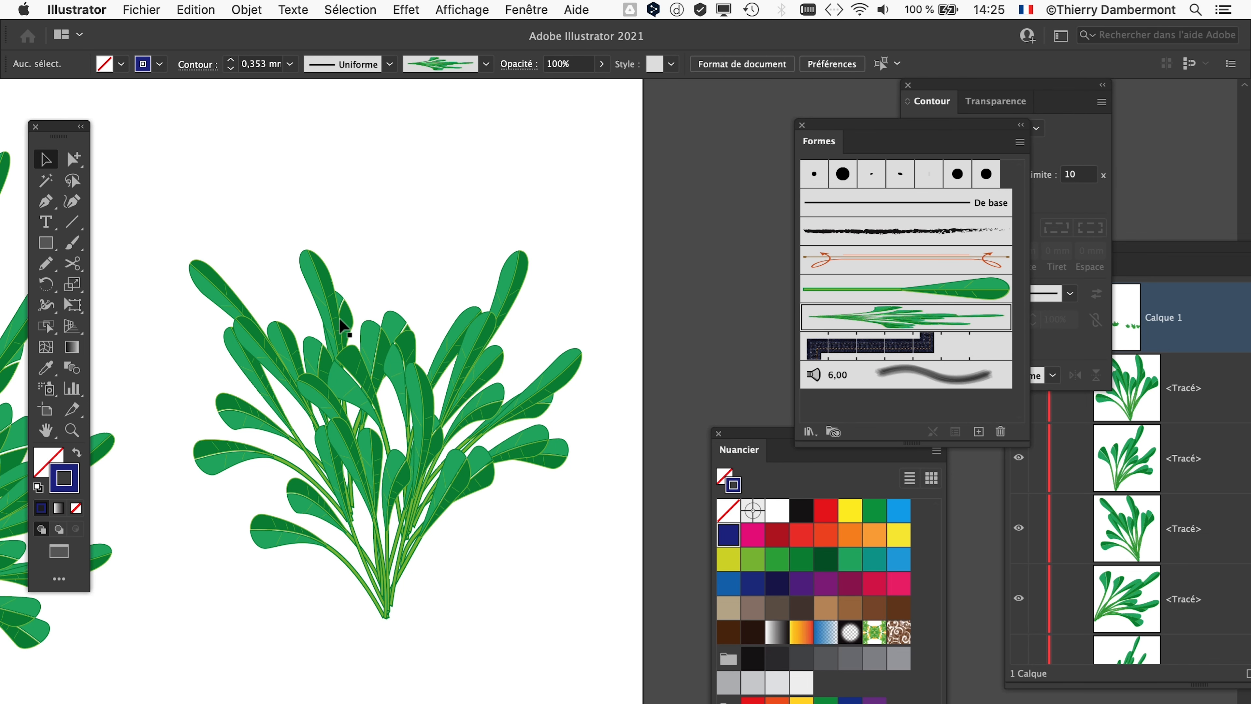
scroll(343, 327, down, 1)
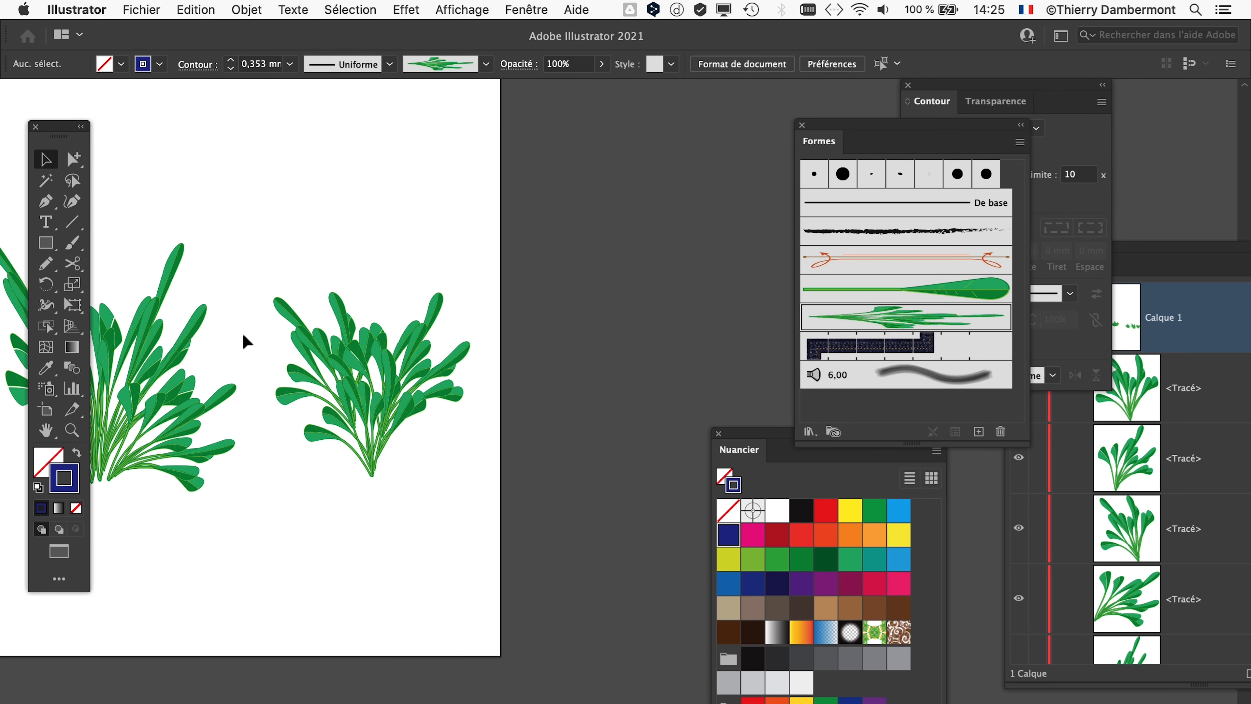
scroll(247, 341, down, 3)
scroll(210, 294, right, 10)
scroll(388, 290, up, 4)
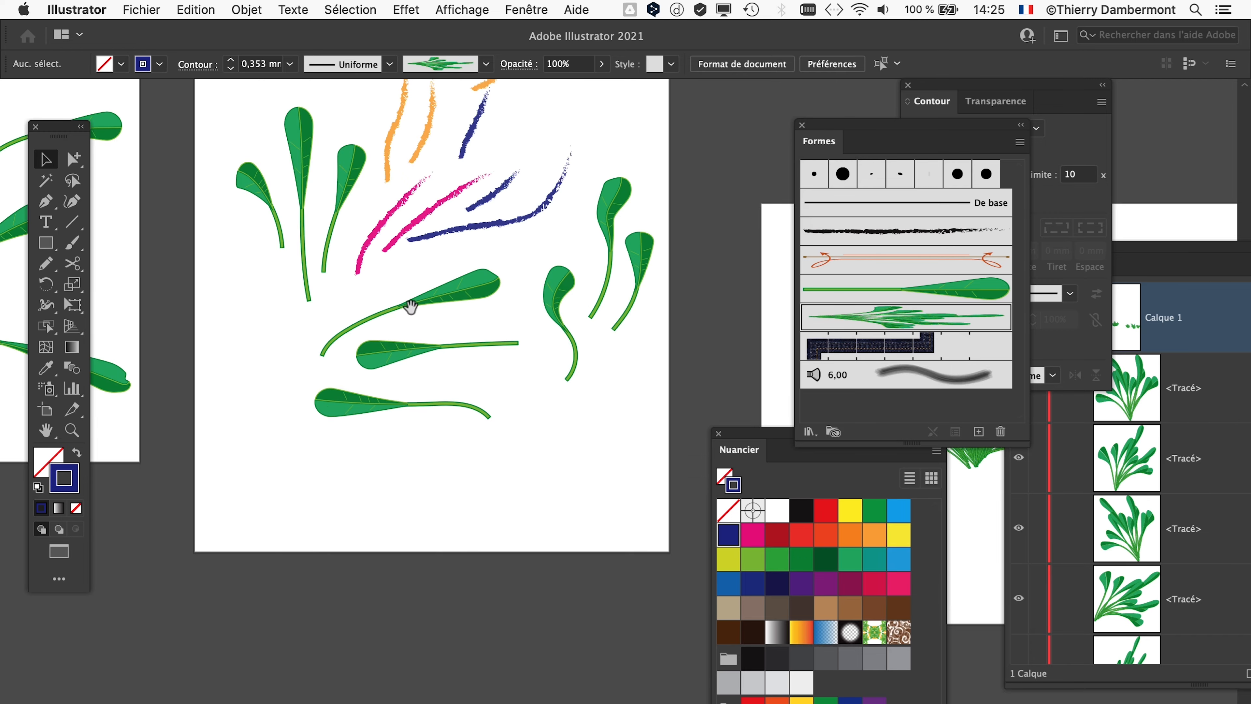
scroll(424, 295, left, 8)
scroll(450, 313, up, 8)
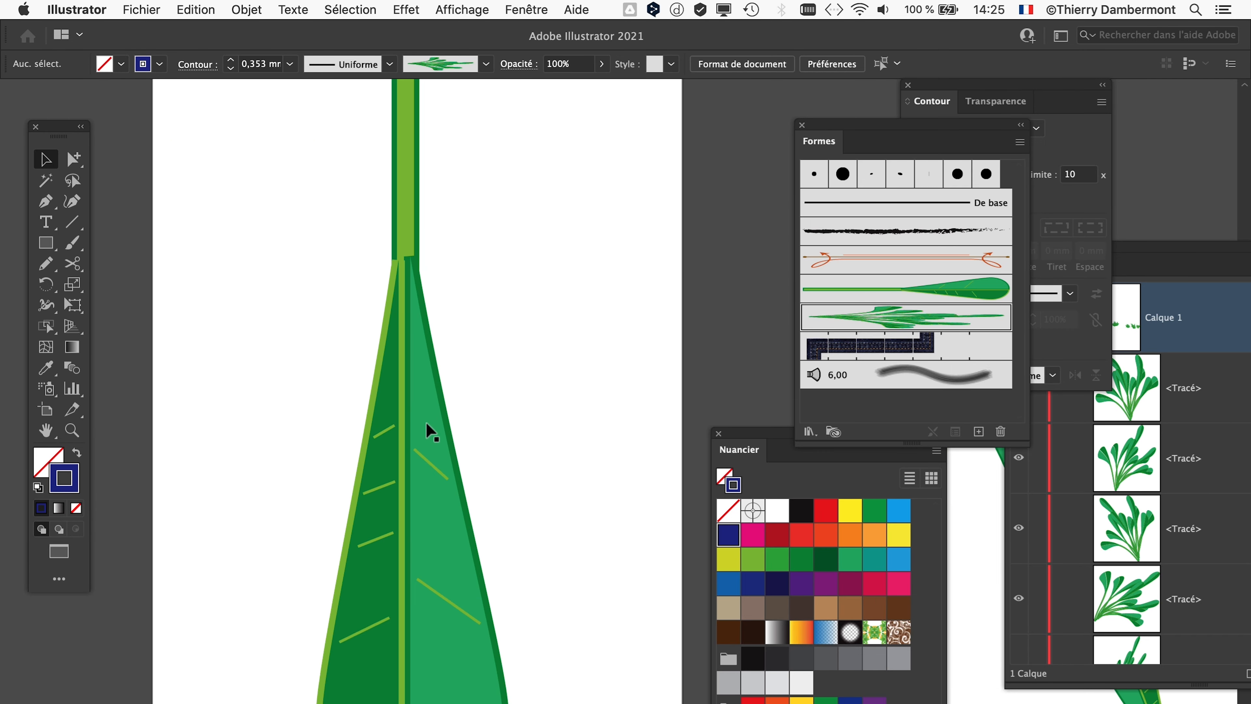
click(451, 542)
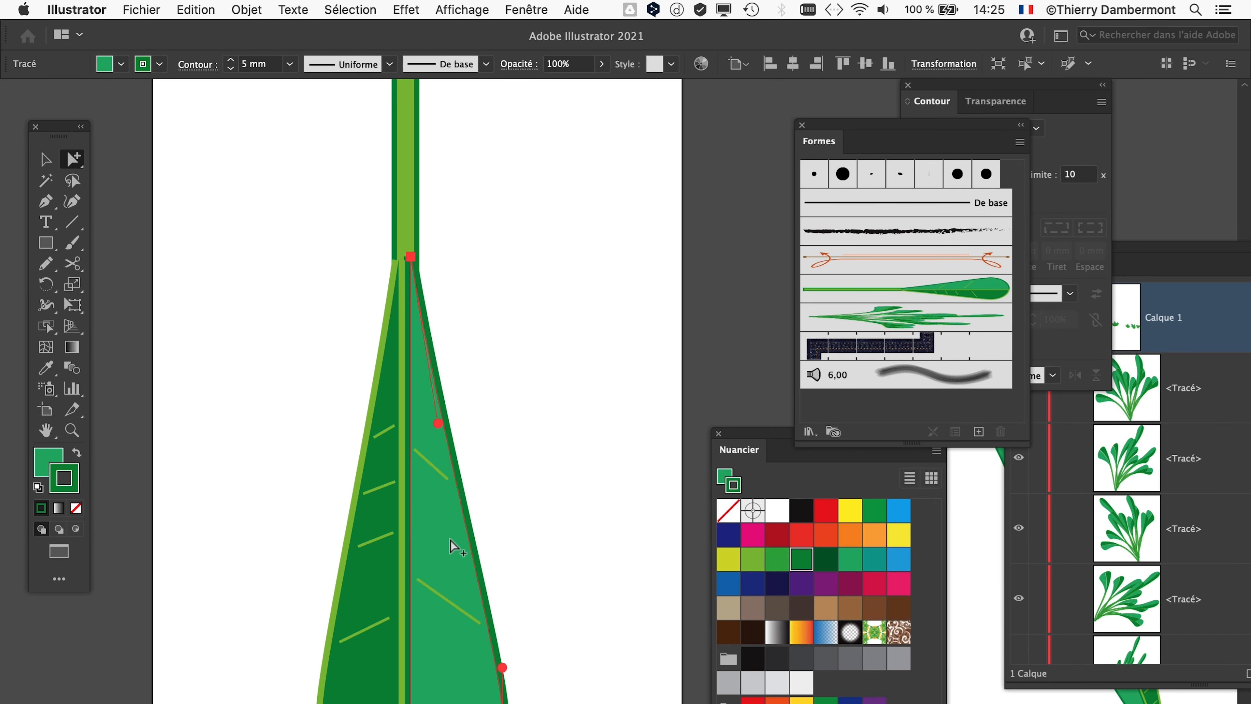
scroll(519, 391, down, 5)
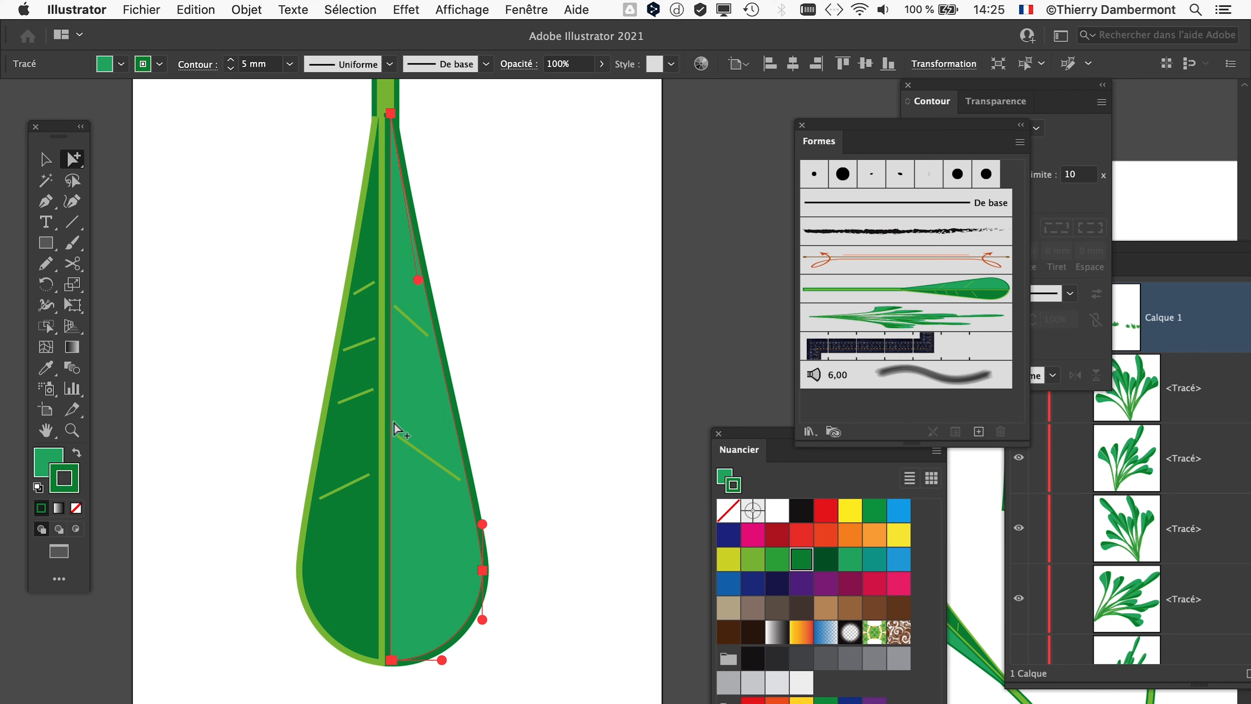
click(363, 531)
drag(787, 448, 601, 211)
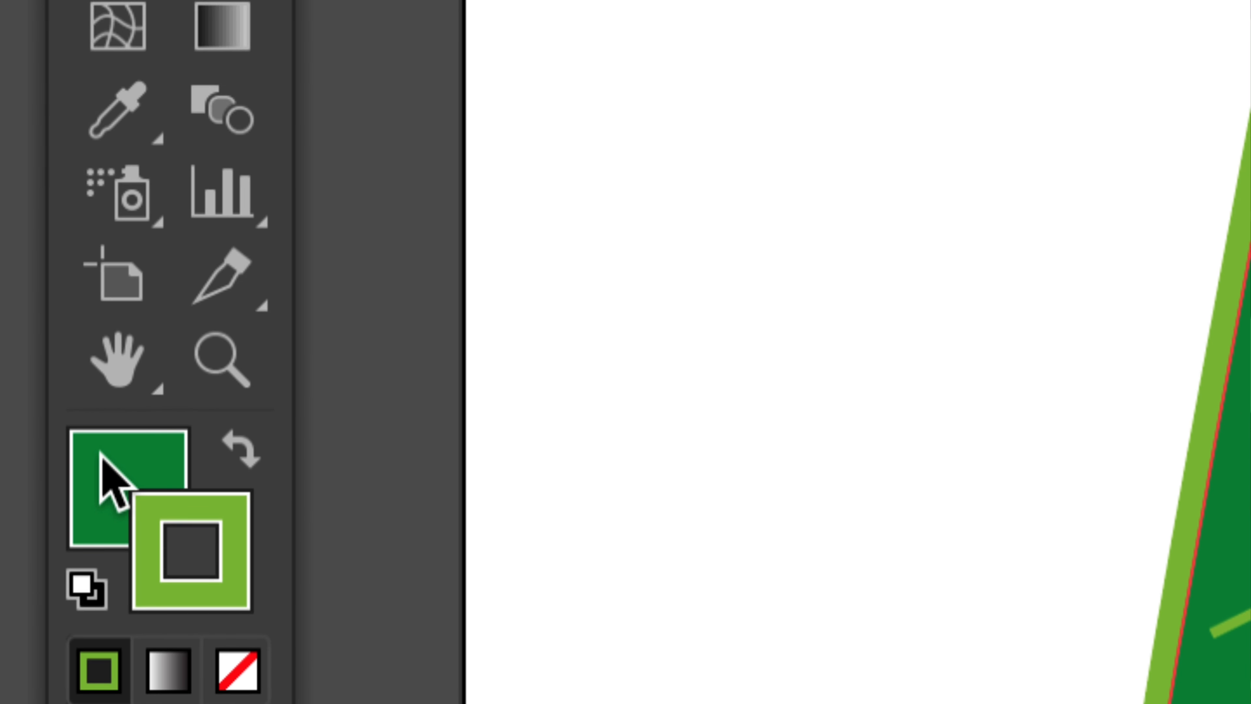
click(103, 457)
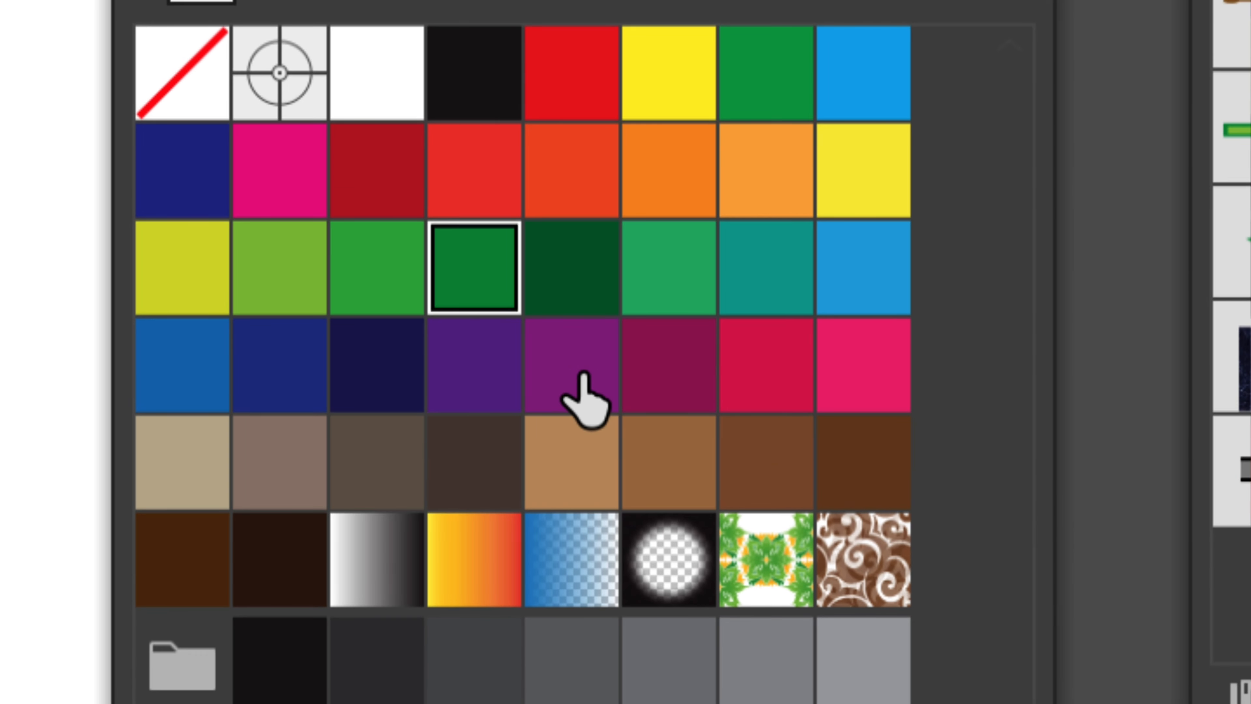
click(601, 333)
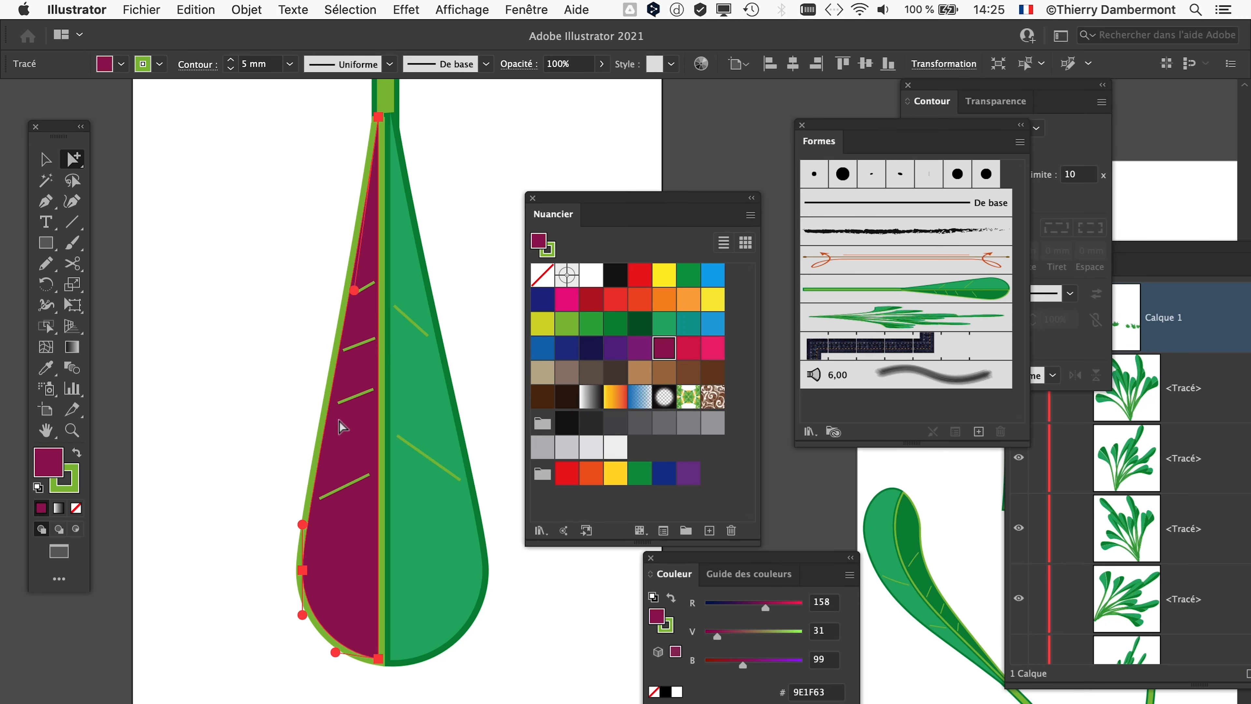
- Move the swatches clear of the leaf, and select the whole recoloured leaf drawing, including its stem and veins
click(510, 280)
drag(586, 199, 568, 412)
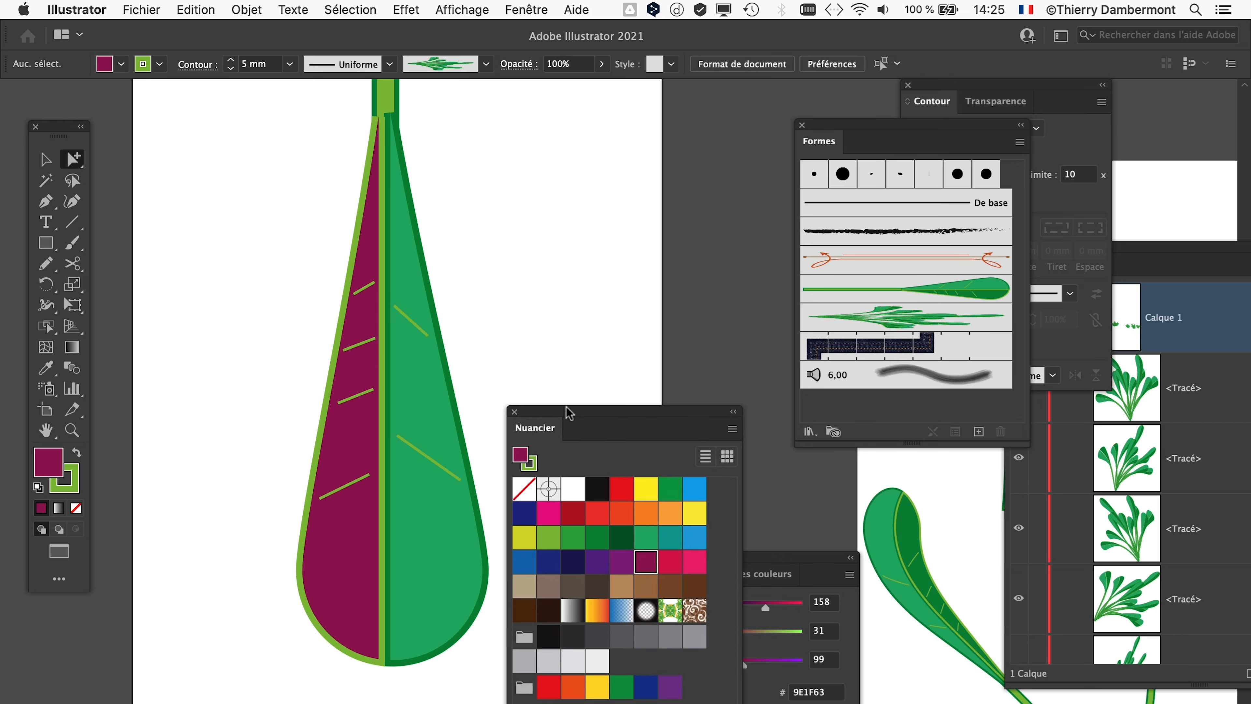
scroll(551, 366, down, 2)
scroll(424, 324, right, 5)
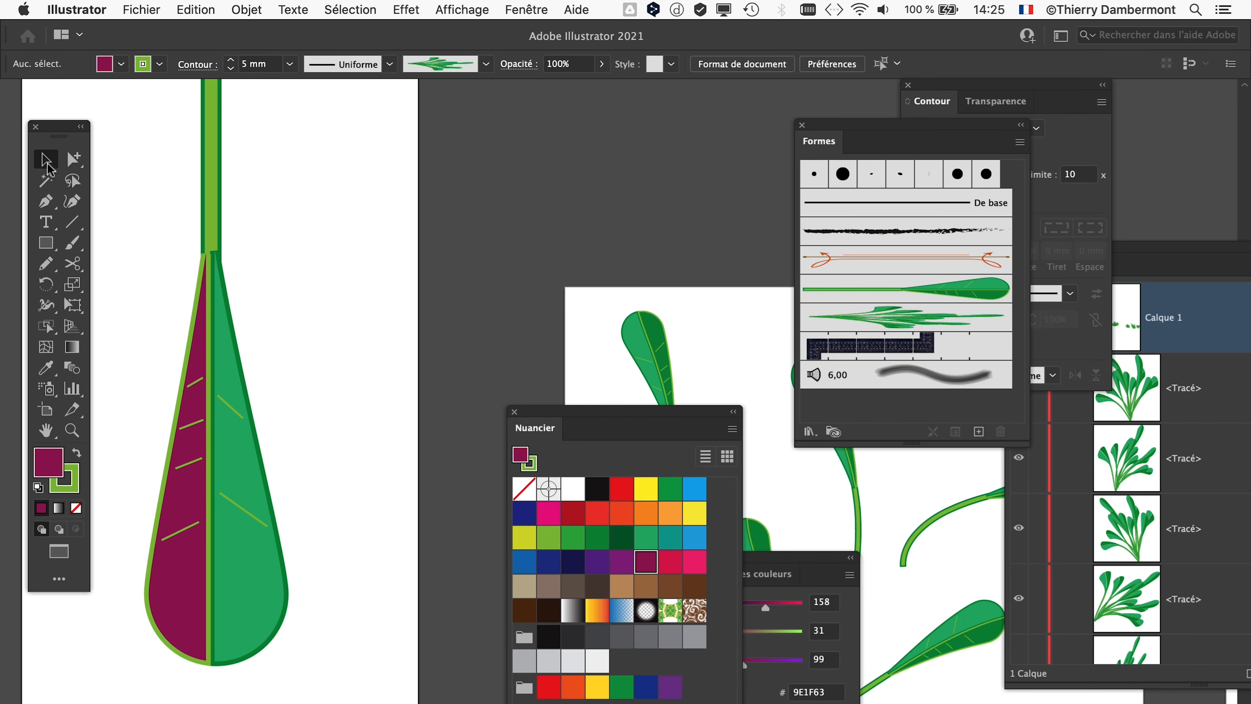
click(45, 158)
drag(154, 194, 321, 427)
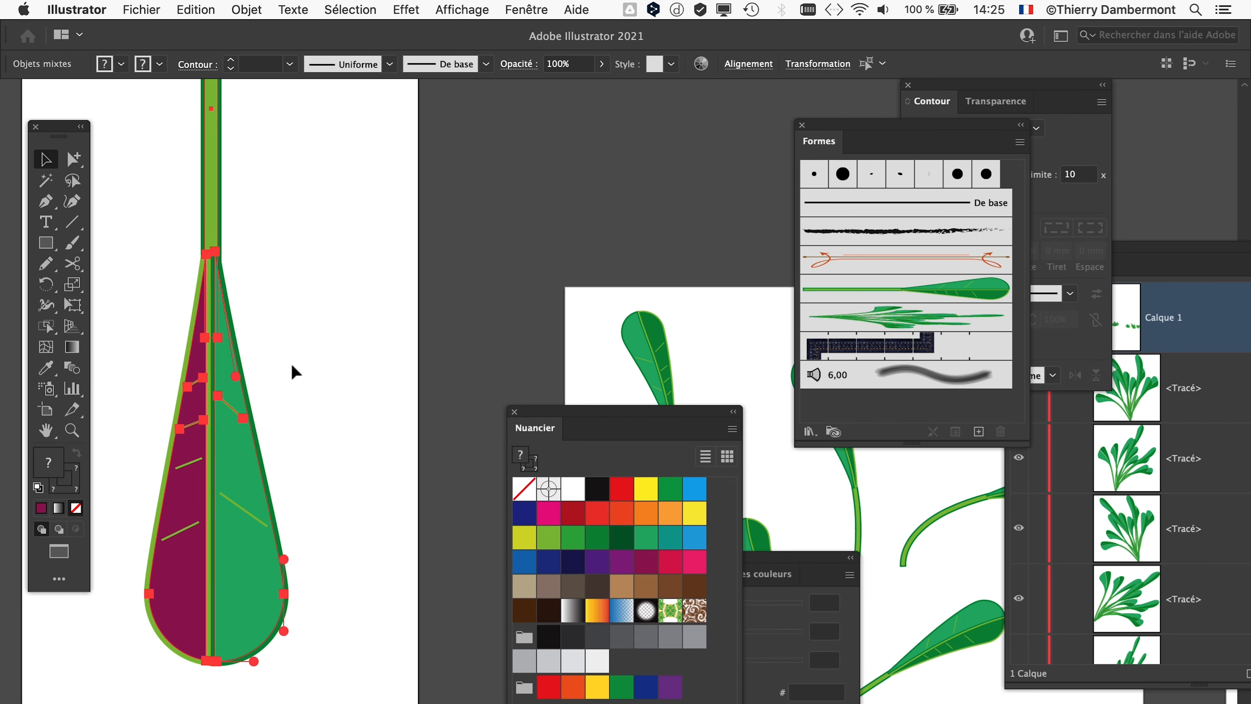
scroll(294, 372, down, 1)
drag(290, 306, 297, 407)
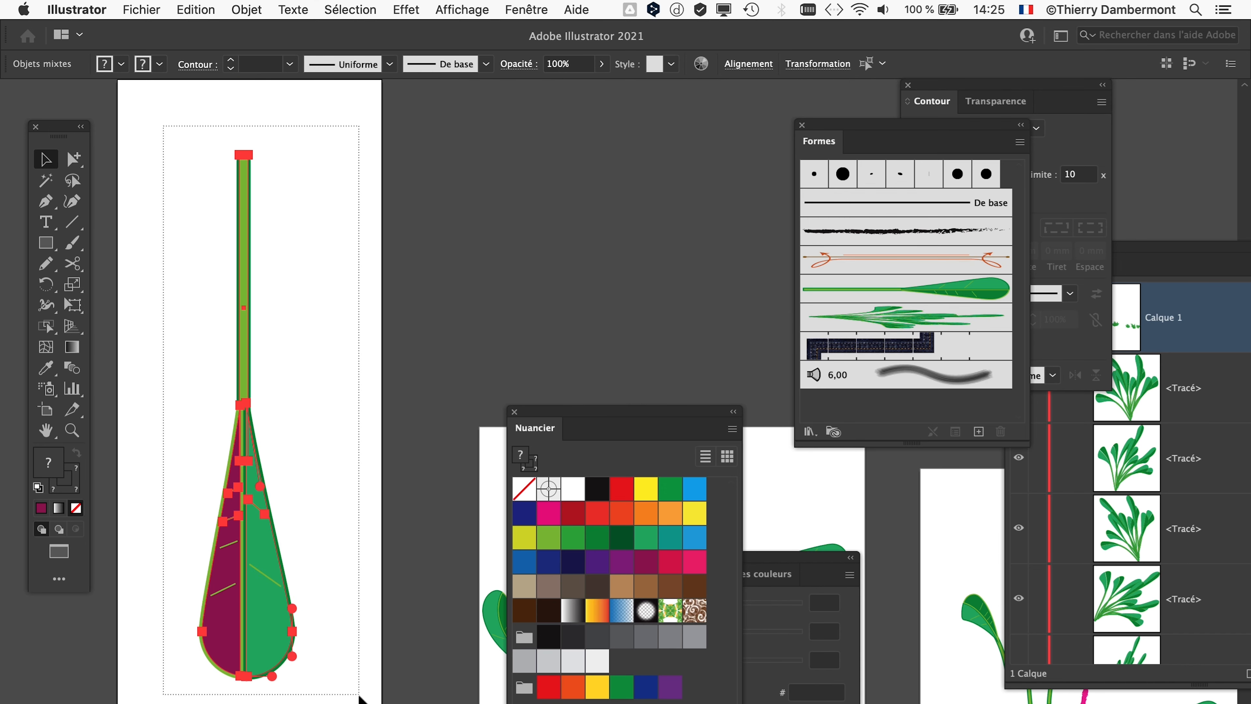
drag(359, 694, 360, 695)
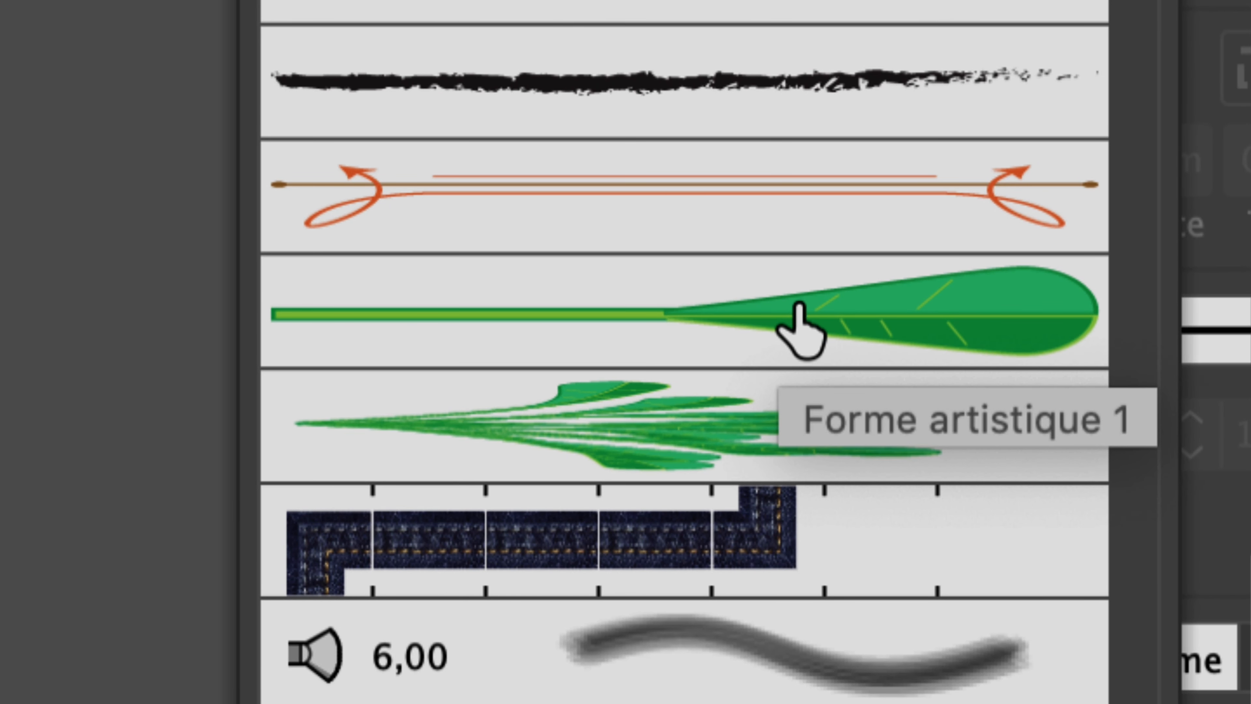
- Duplicate the single-leaf art brush Forme artistique 1, and make the original brush the active one
click(799, 304)
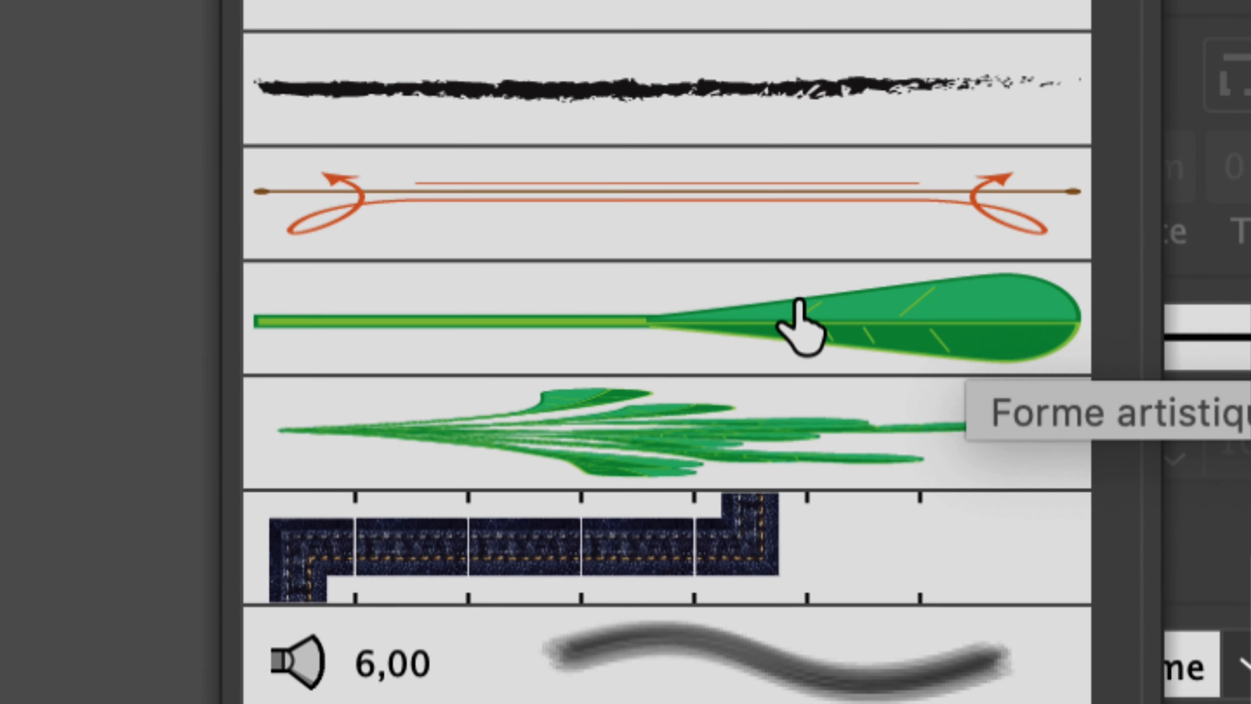
click(660, 297)
drag(801, 325, 827, 427)
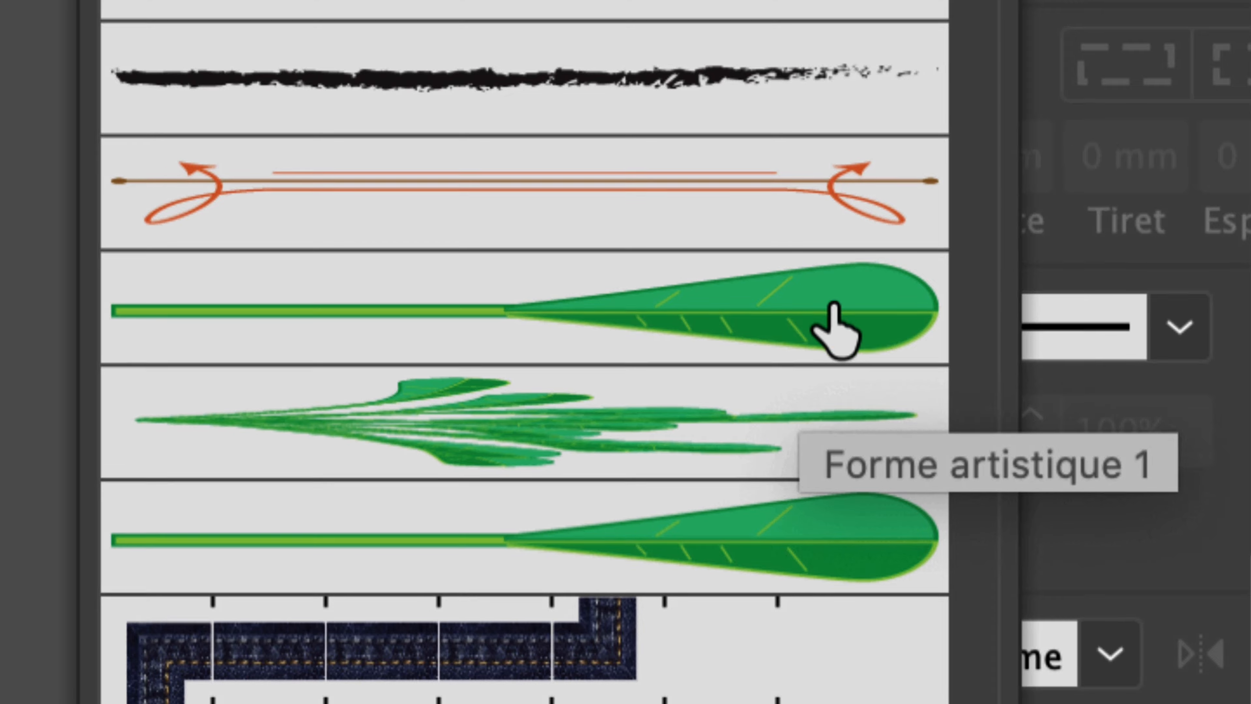
click(832, 308)
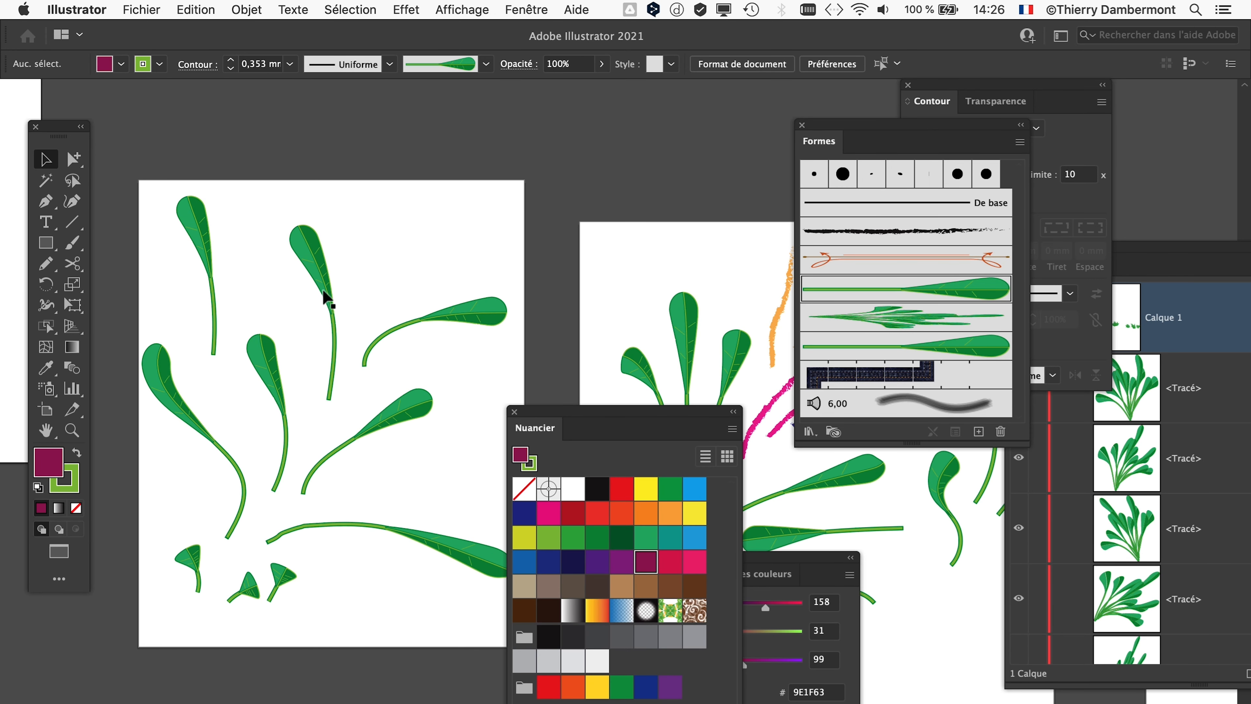
- Select the whole original recoloured leaf drawing, including its stem and veins
click(326, 298)
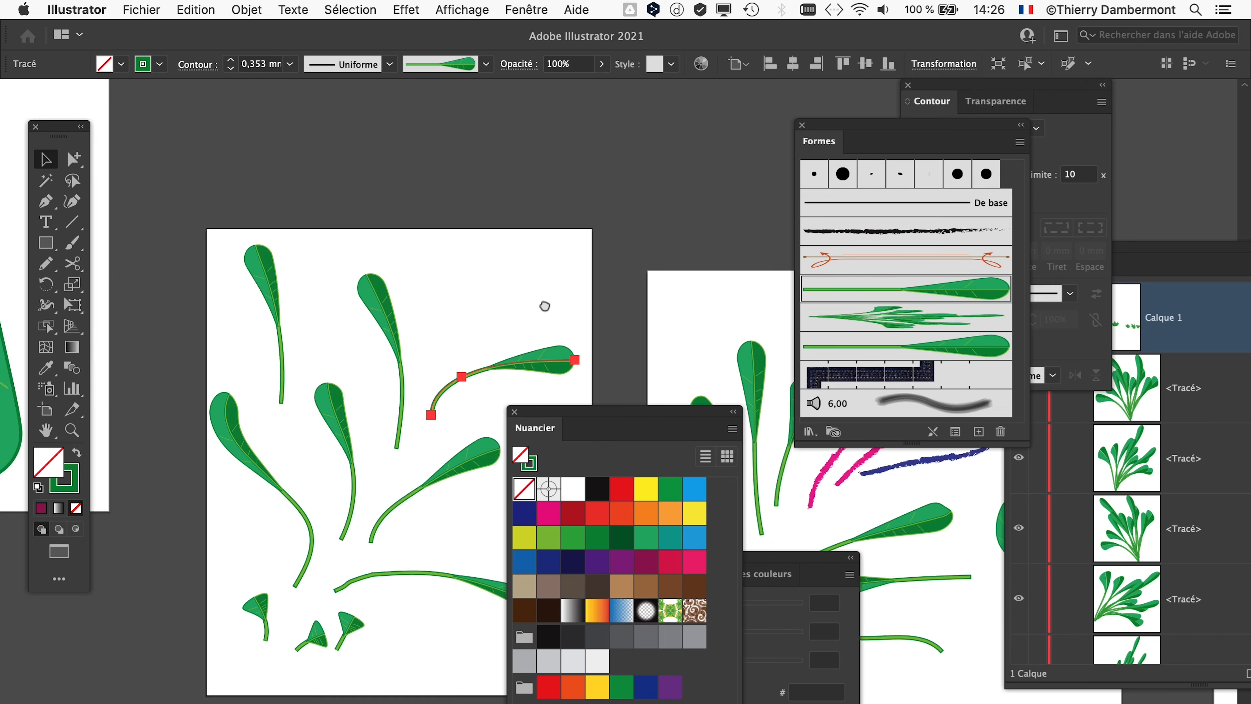
scroll(458, 246, left, 10)
scroll(458, 246, up, 5)
click(189, 93)
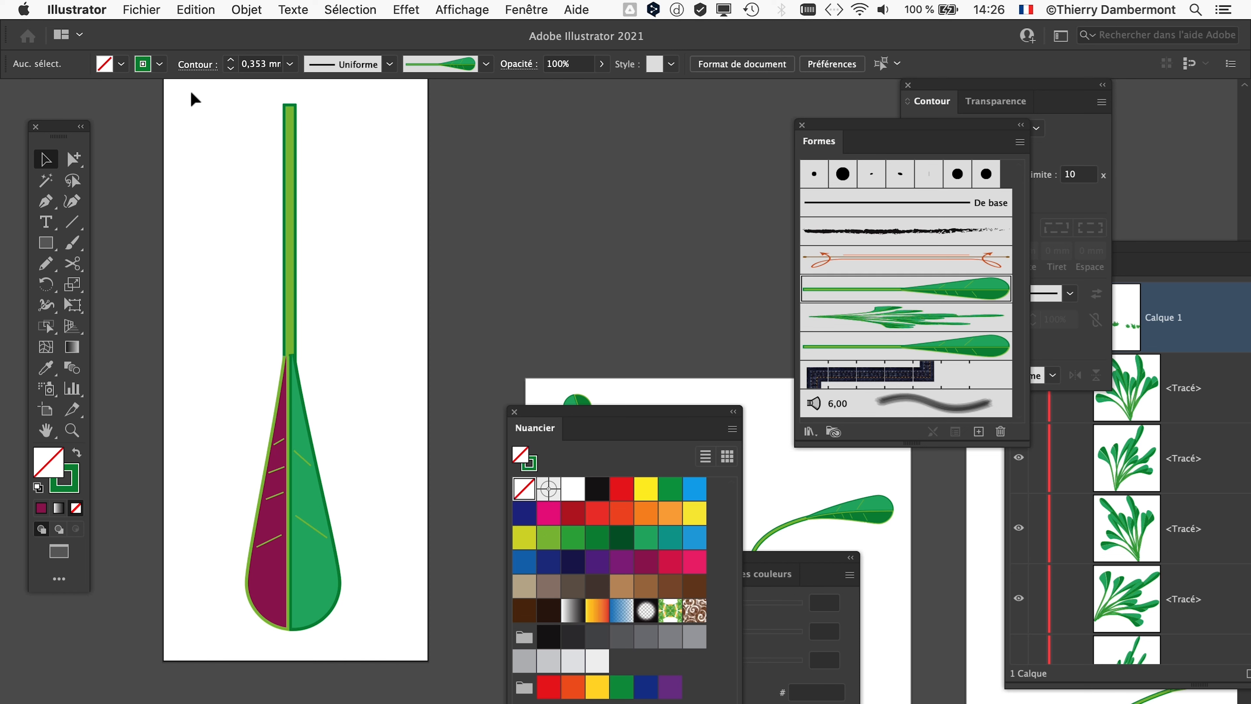
drag(191, 91, 418, 586)
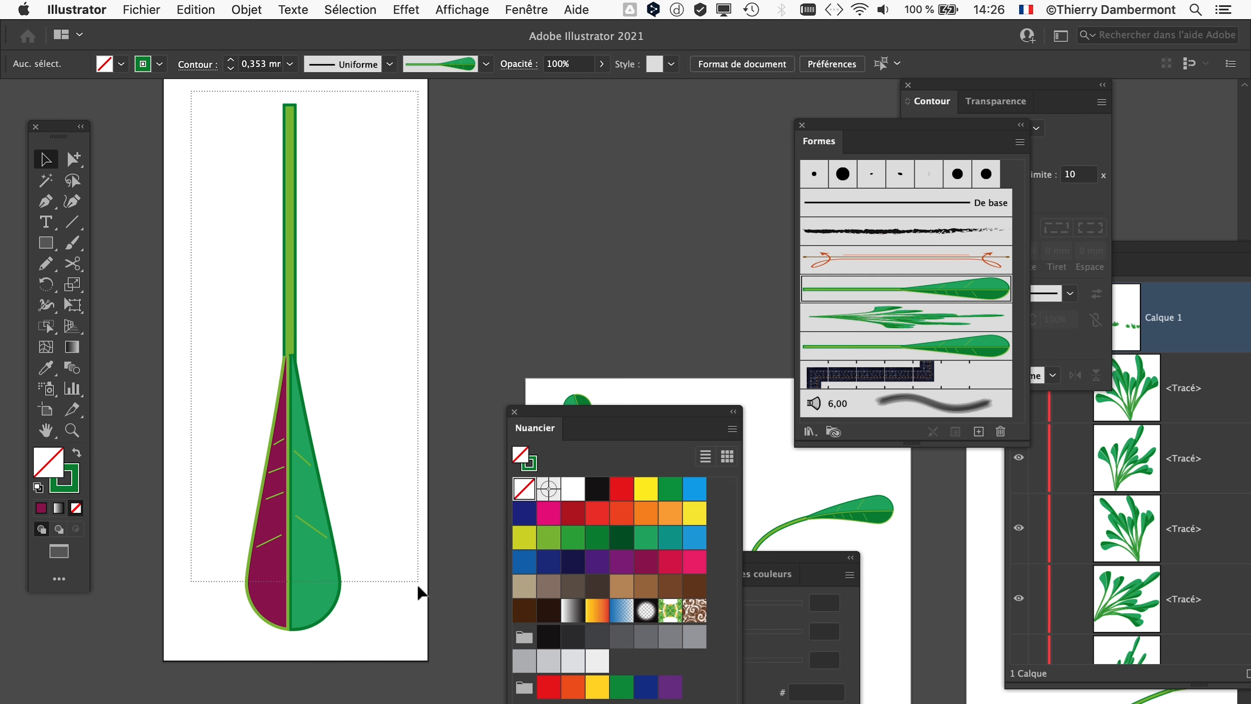
drag(420, 659, 416, 648)
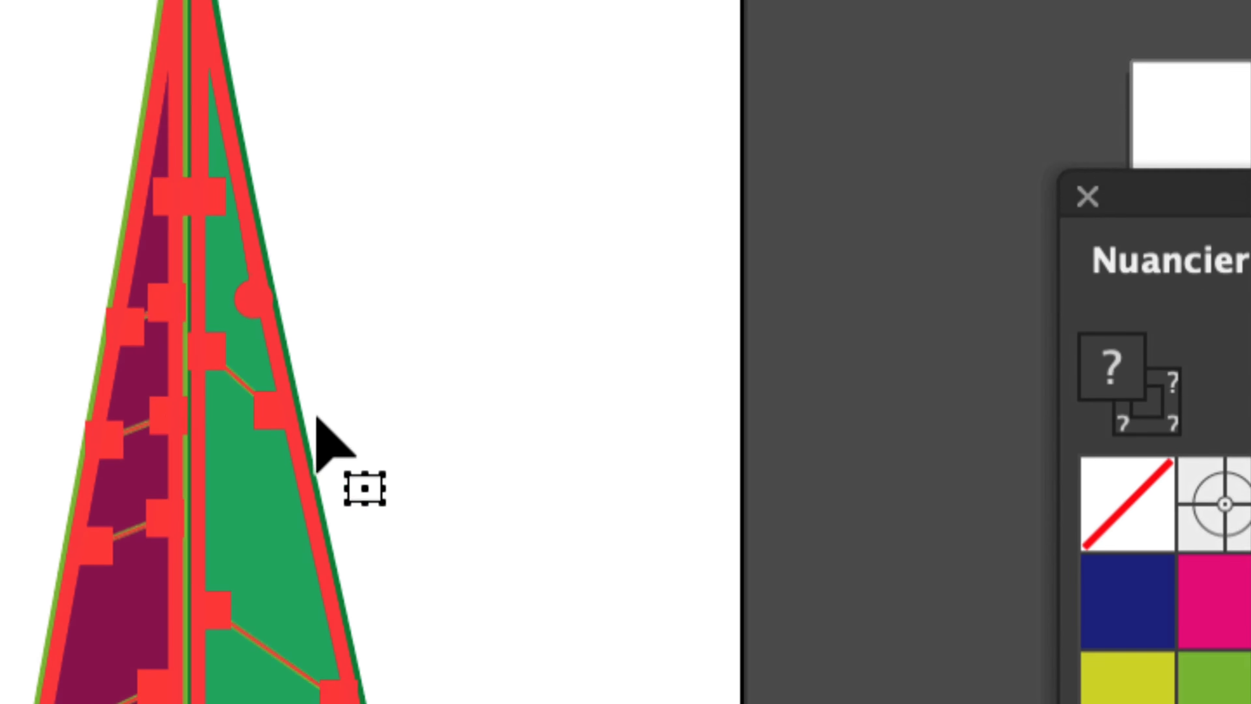
- Try moving the leaf drawing out toward the brushes, undo the moves, and select the whole drawing again
click(506, 222)
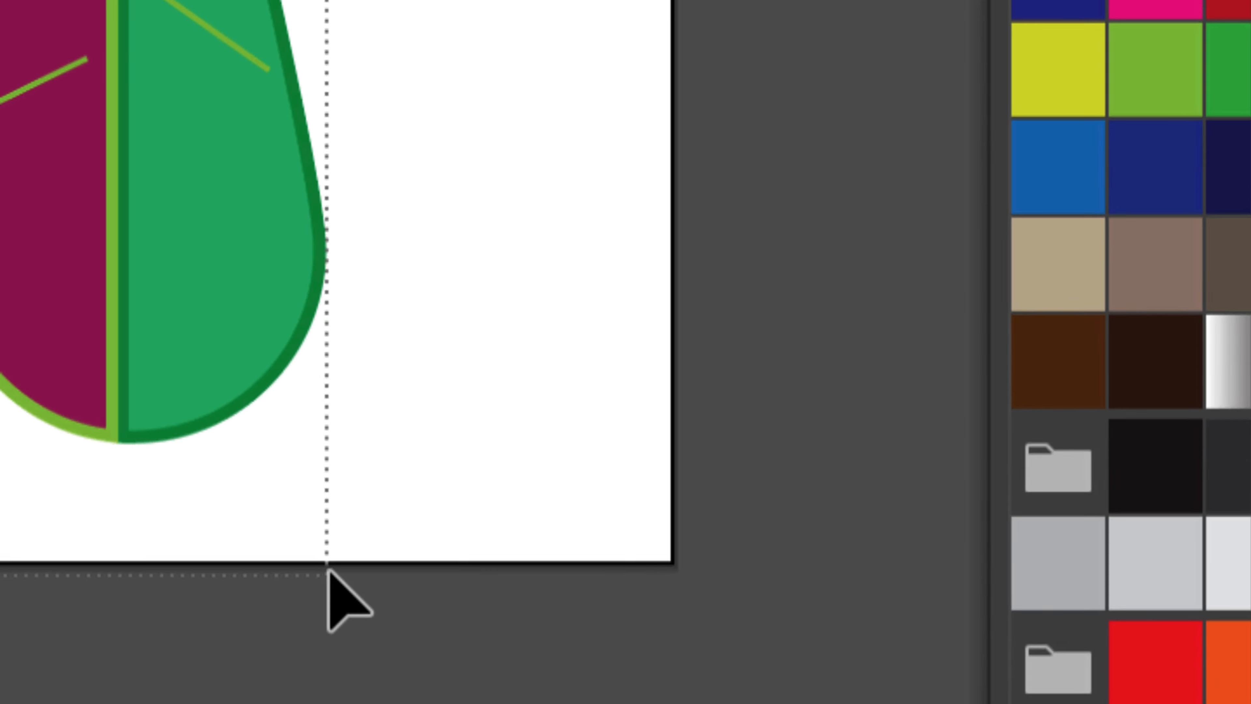
click(266, 465)
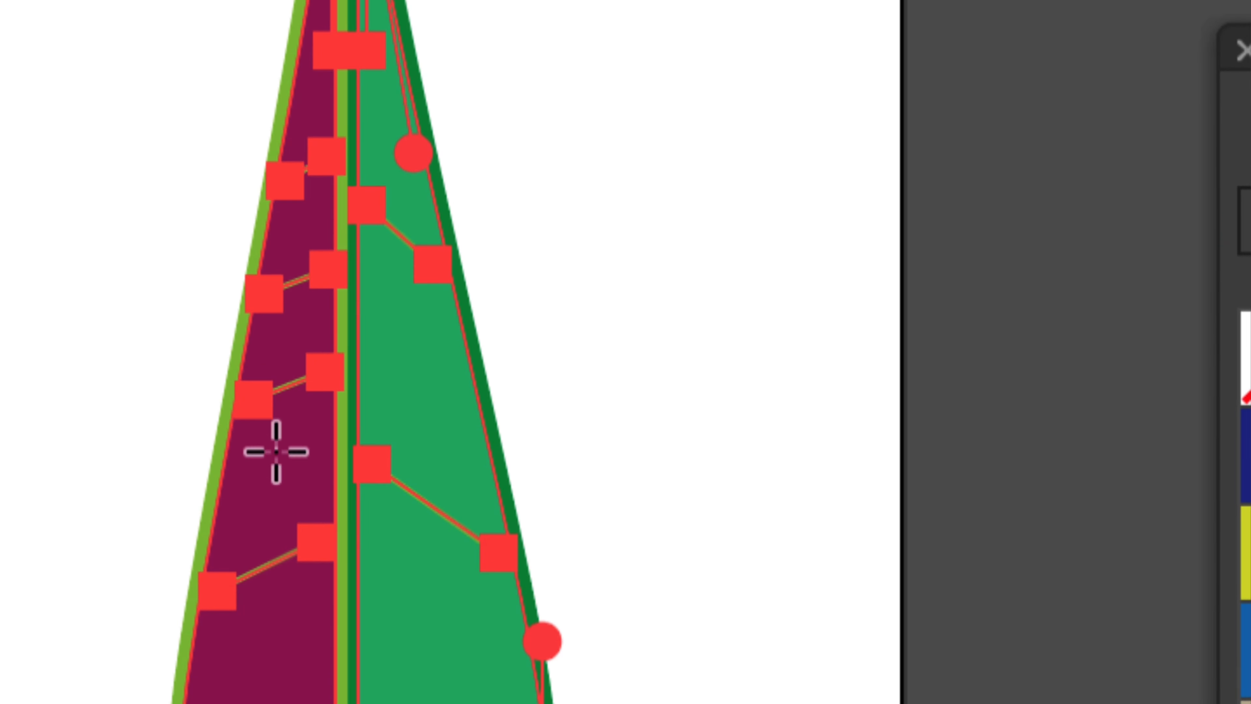
key(ctrl+shift+a)
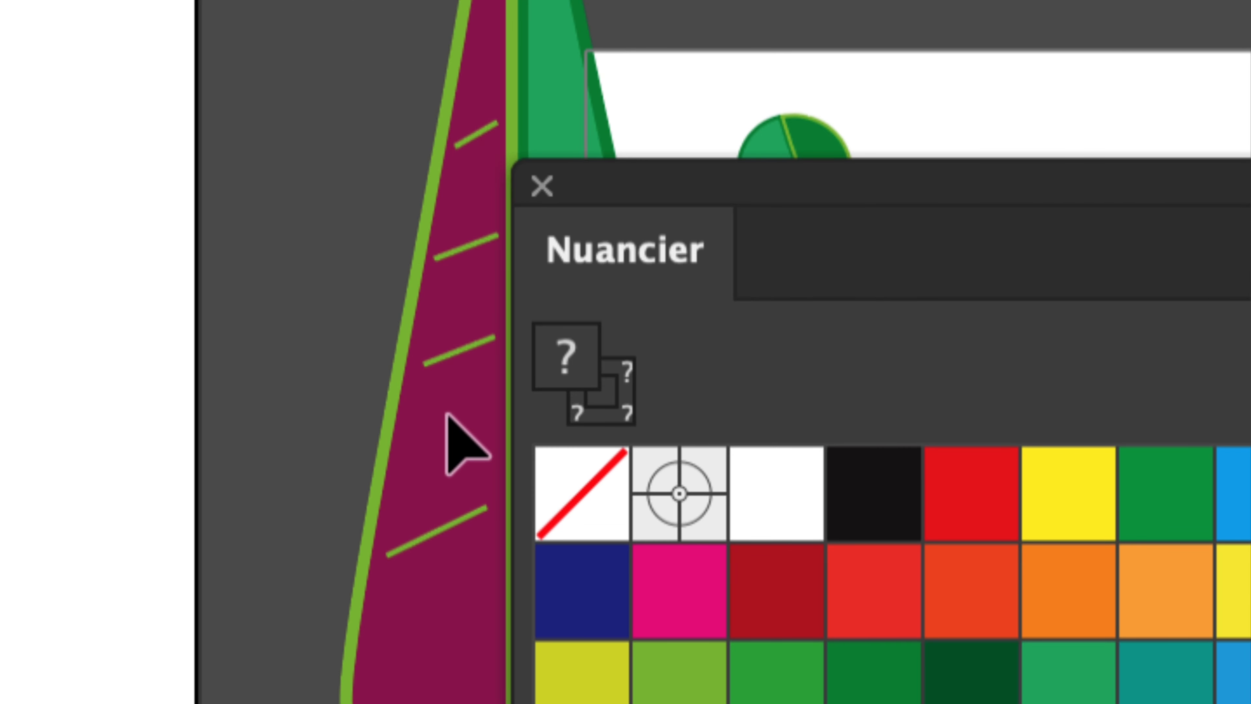
key(ctrl+z)
key(ctrl+z)
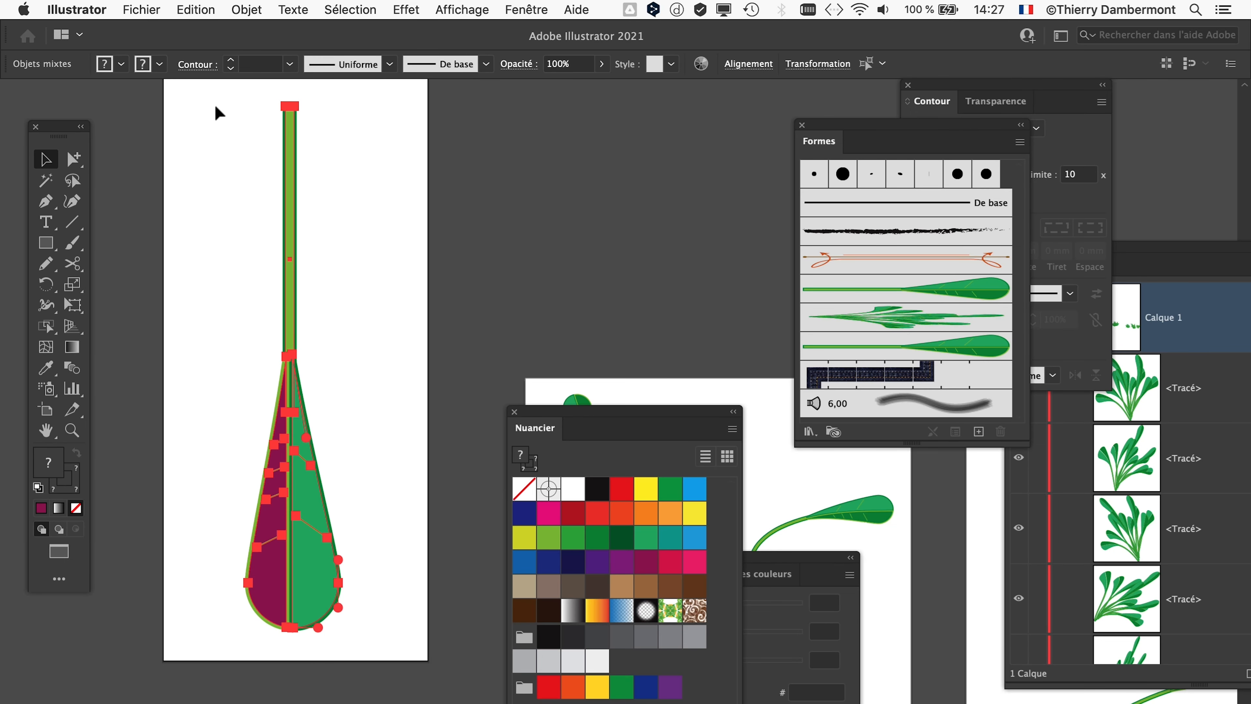
click(201, 91)
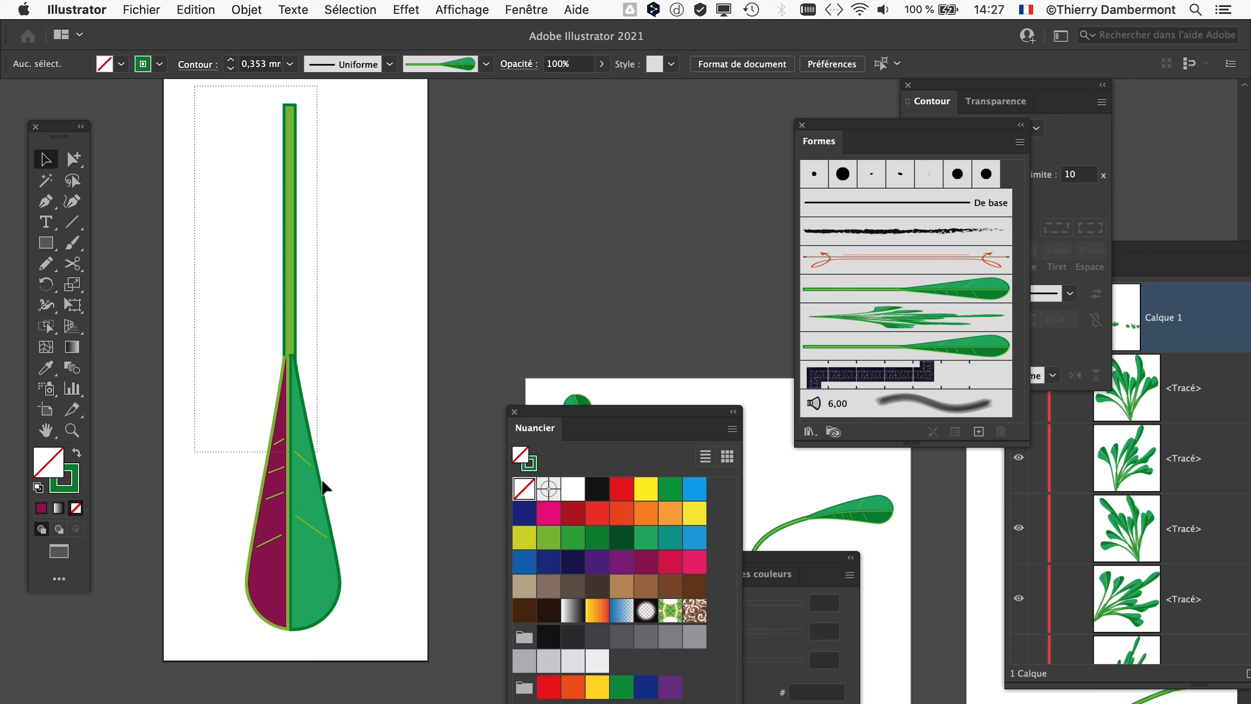
drag(373, 644, 372, 644)
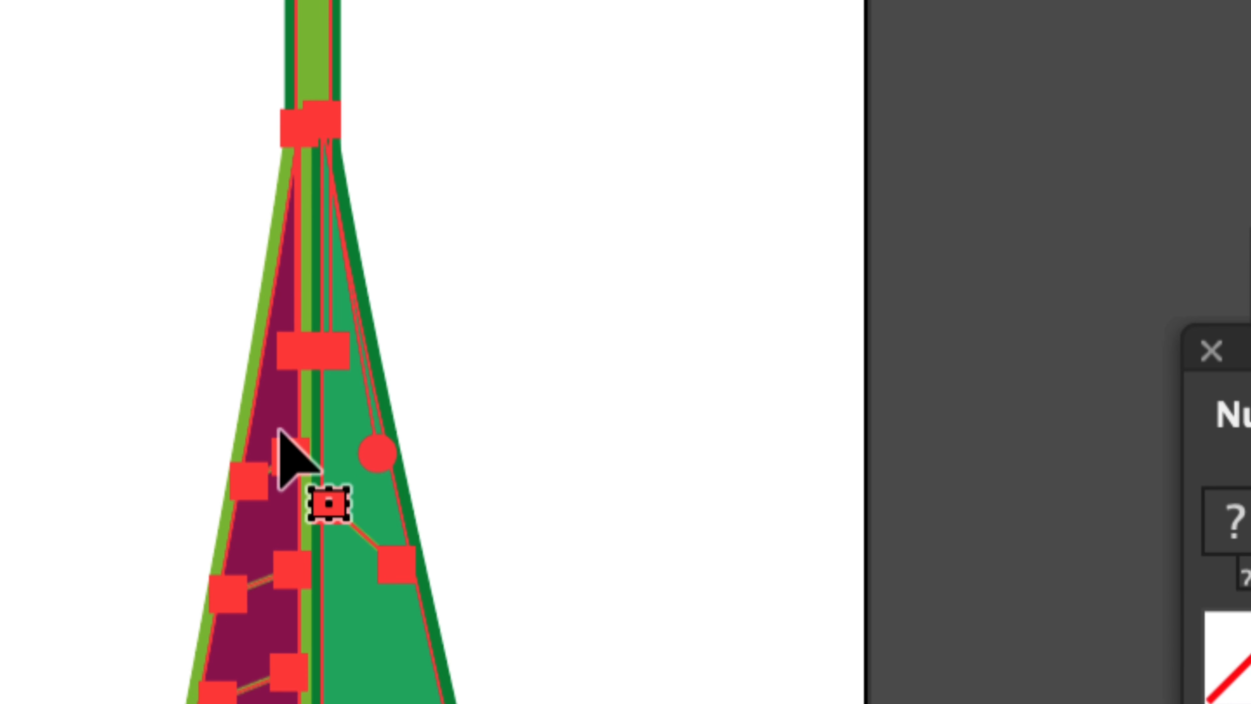
- Reposition the selected leaf drawing so it overlaps the artboard's right edge, undoing the trial moves
drag(332, 472, 1140, 372)
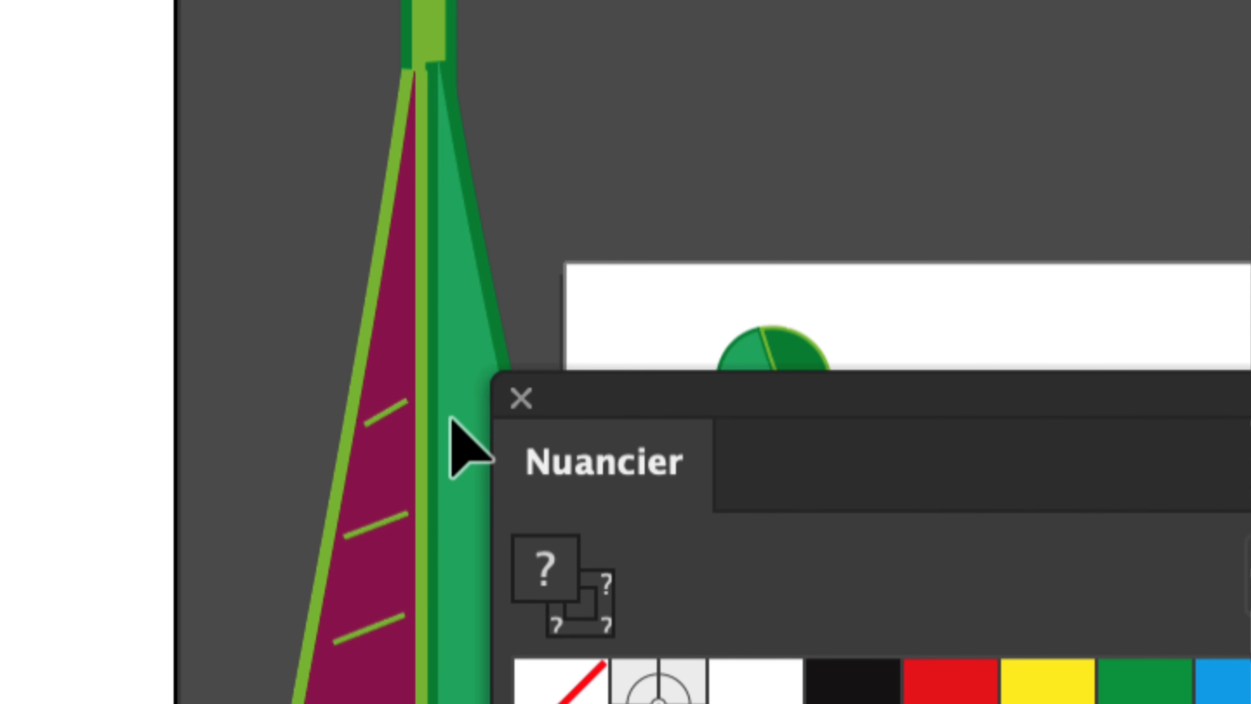
drag(451, 419, 19, 498)
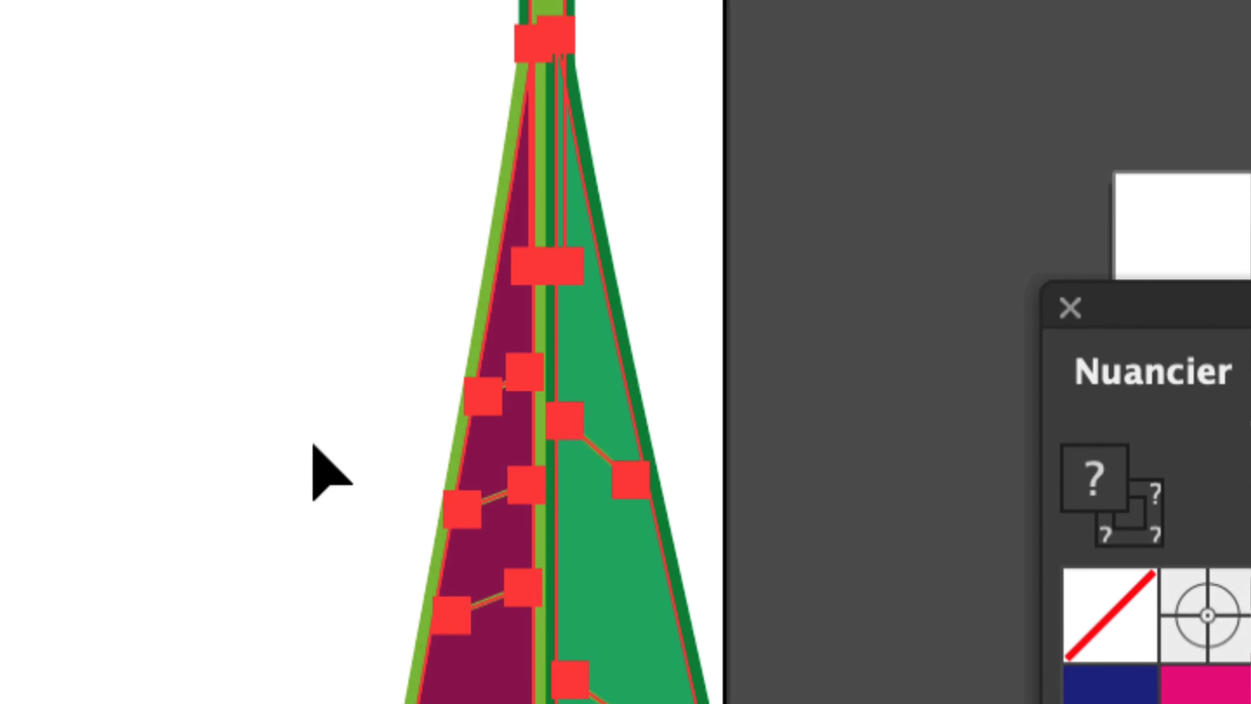
drag(289, 461, 355, 461)
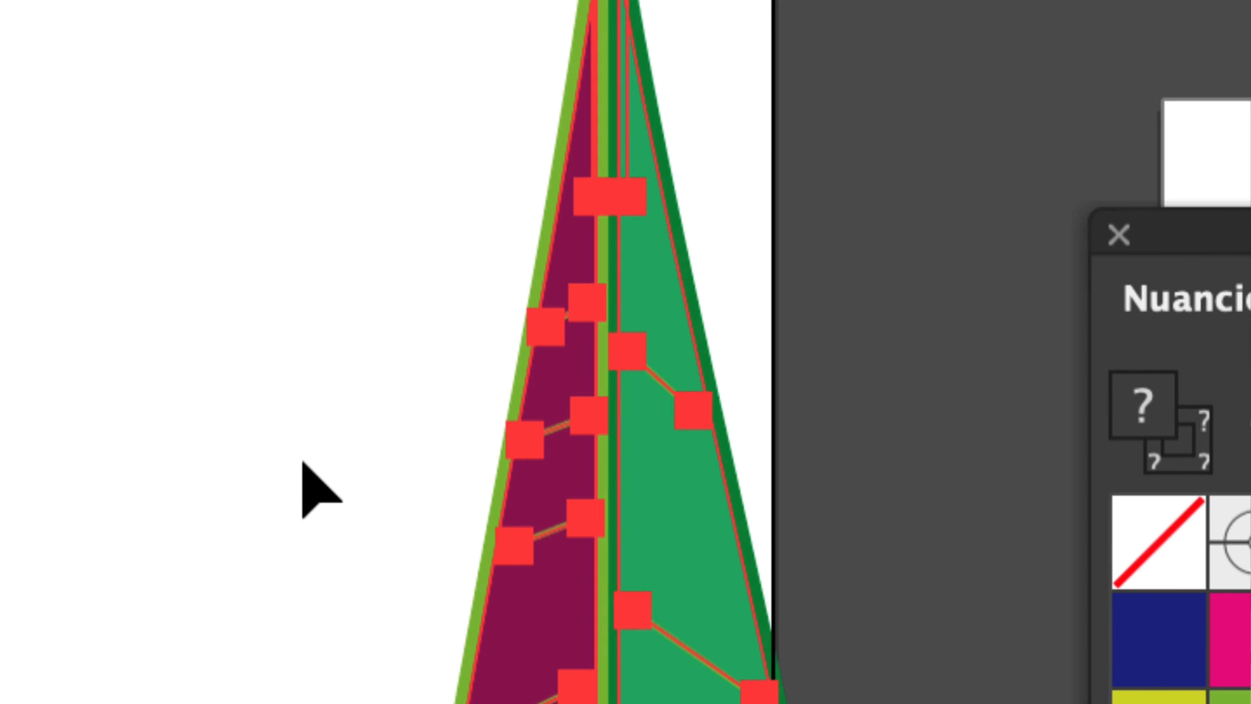
key(ctrl+z)
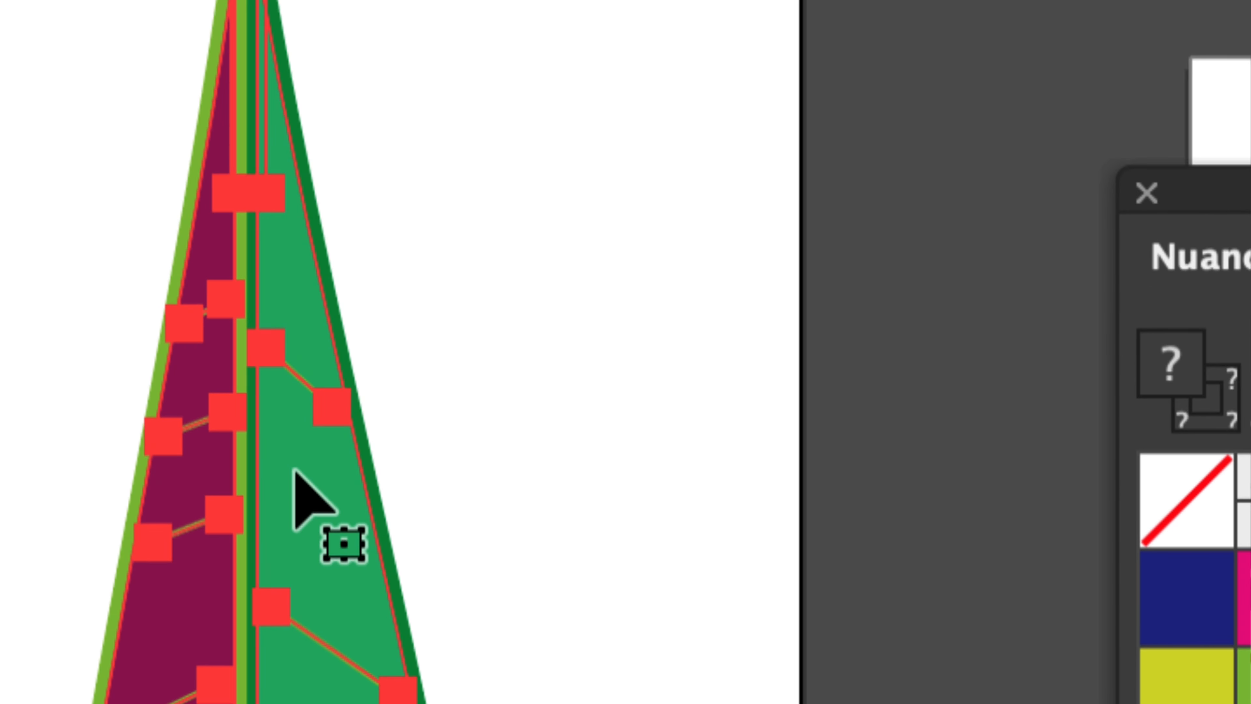
drag(297, 472, 519, 485)
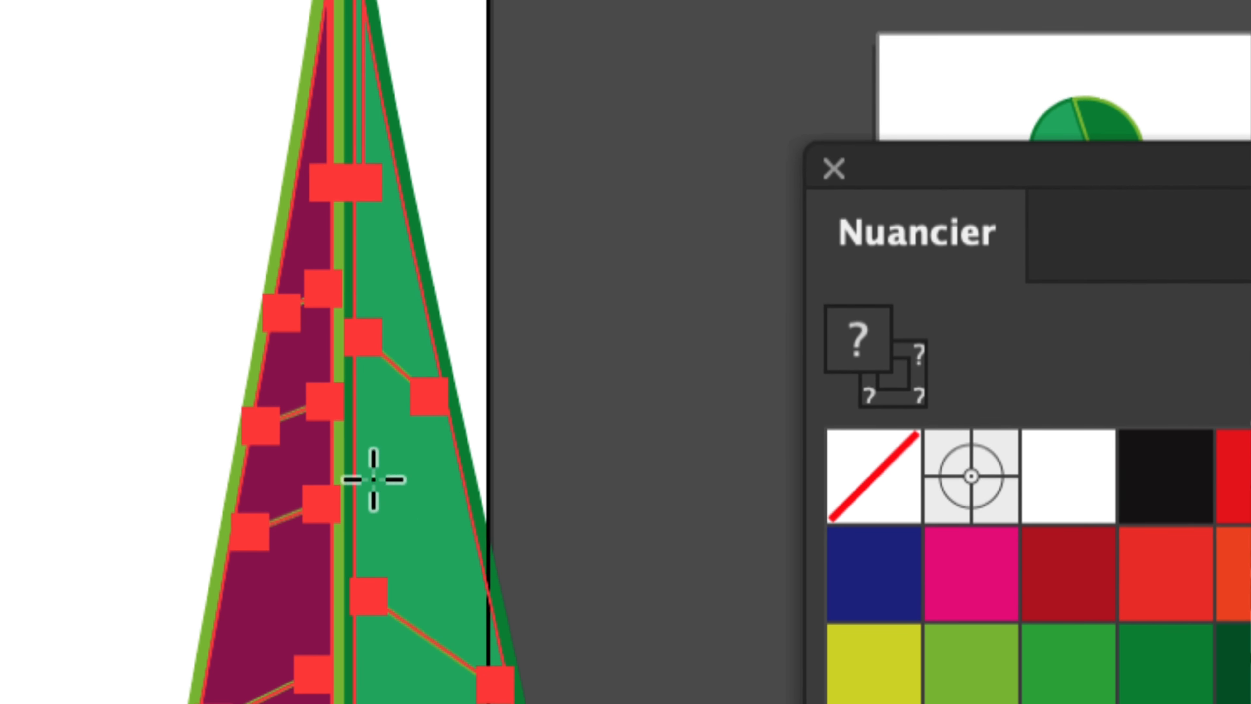
key(ctrl+shift+a)
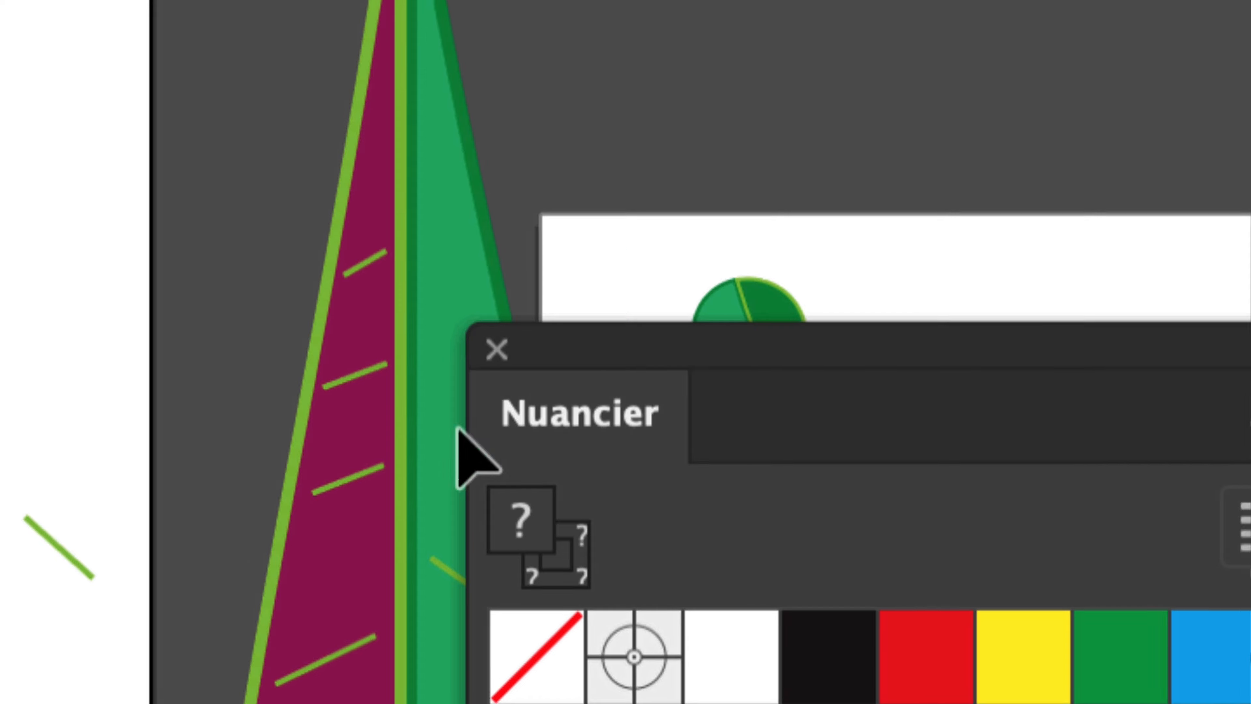
- Replace the art brush Forme artistique 1 with the recoloured leaf drawing, and apply the change to existing strokes
mouse_move(458, 429)
mouse_down()
mouse_move(667, 380)
mouse_move(815, 313)
mouse_move(821, 325)
mouse_up()
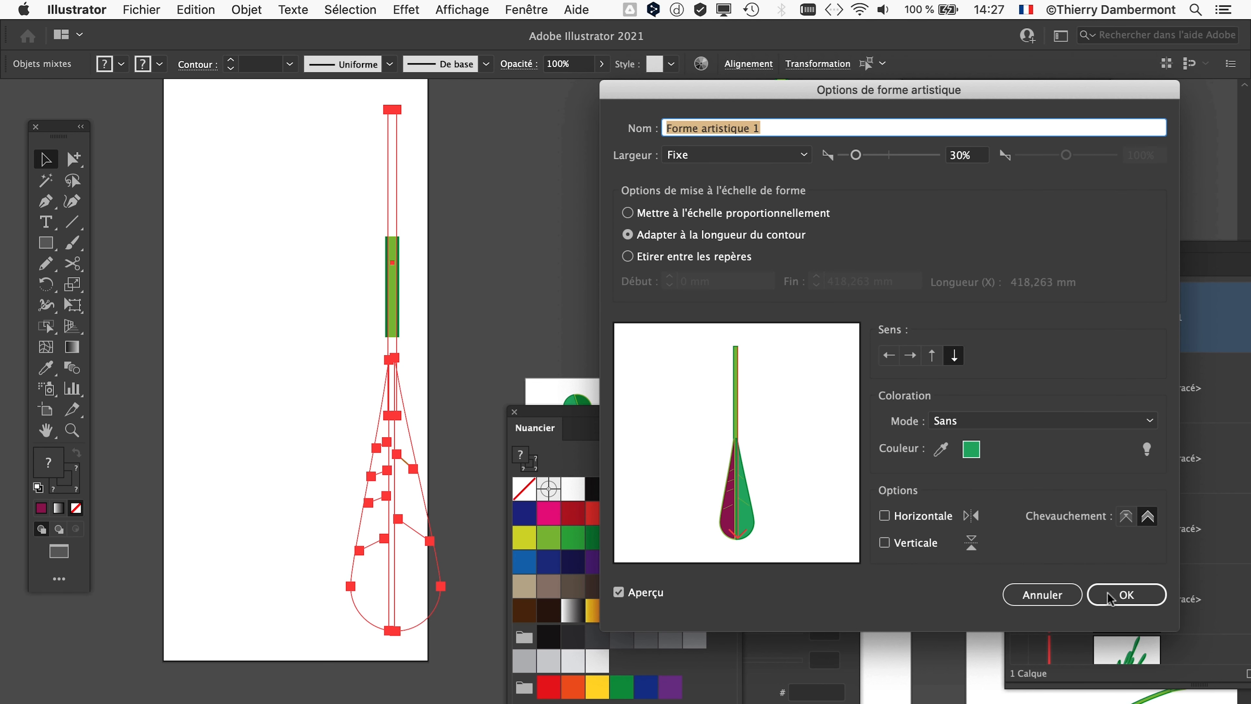
click(1156, 606)
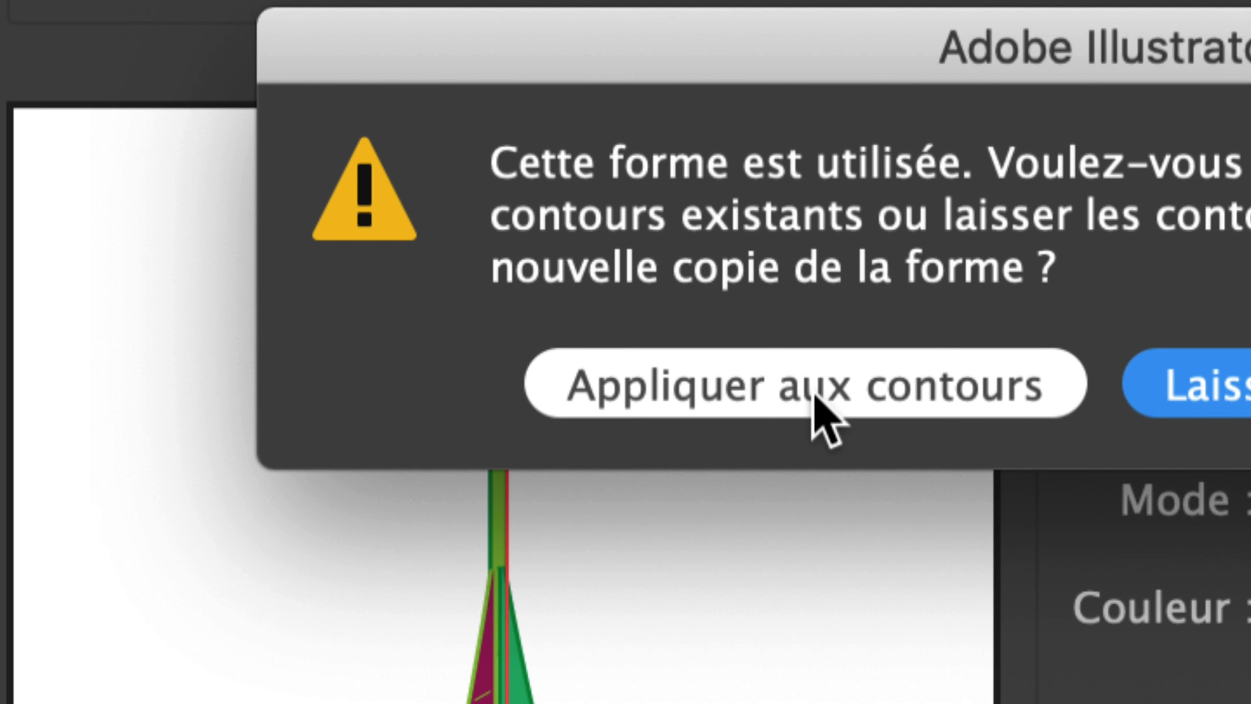
click(828, 419)
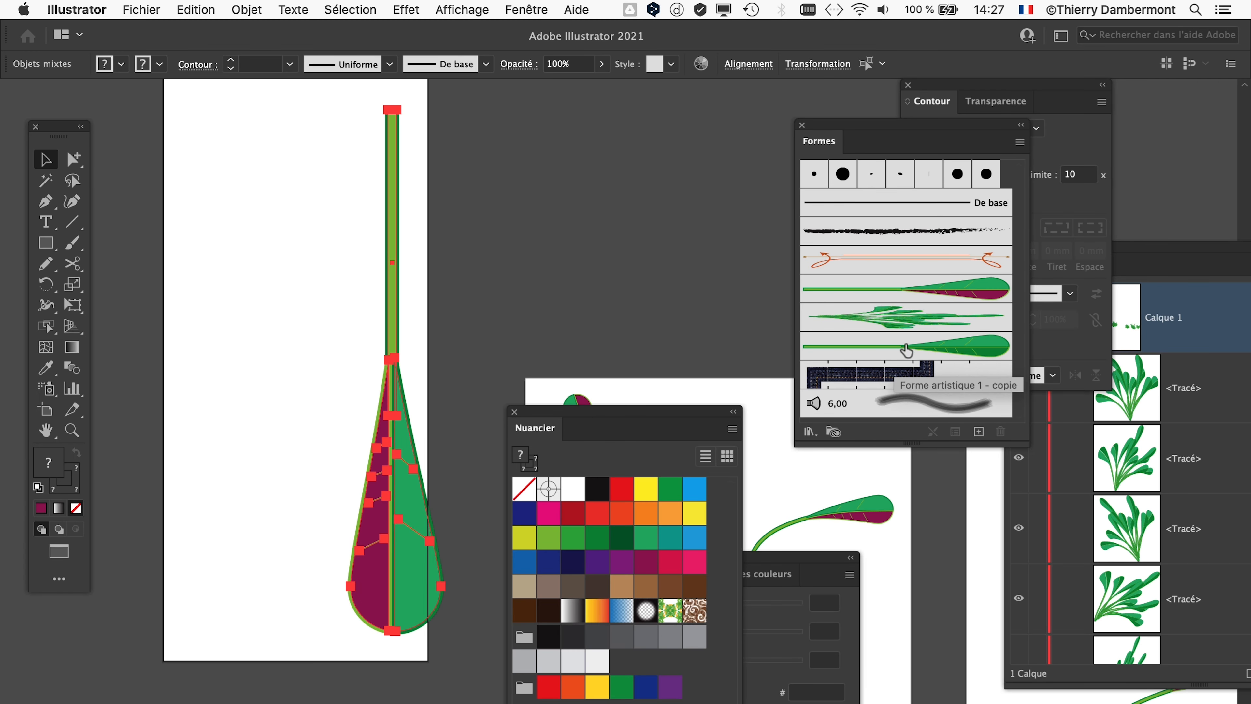
- Examine the single-leaf strokes and the foliage bushes across the other artboards after the brush update
scroll(735, 358, right, 10)
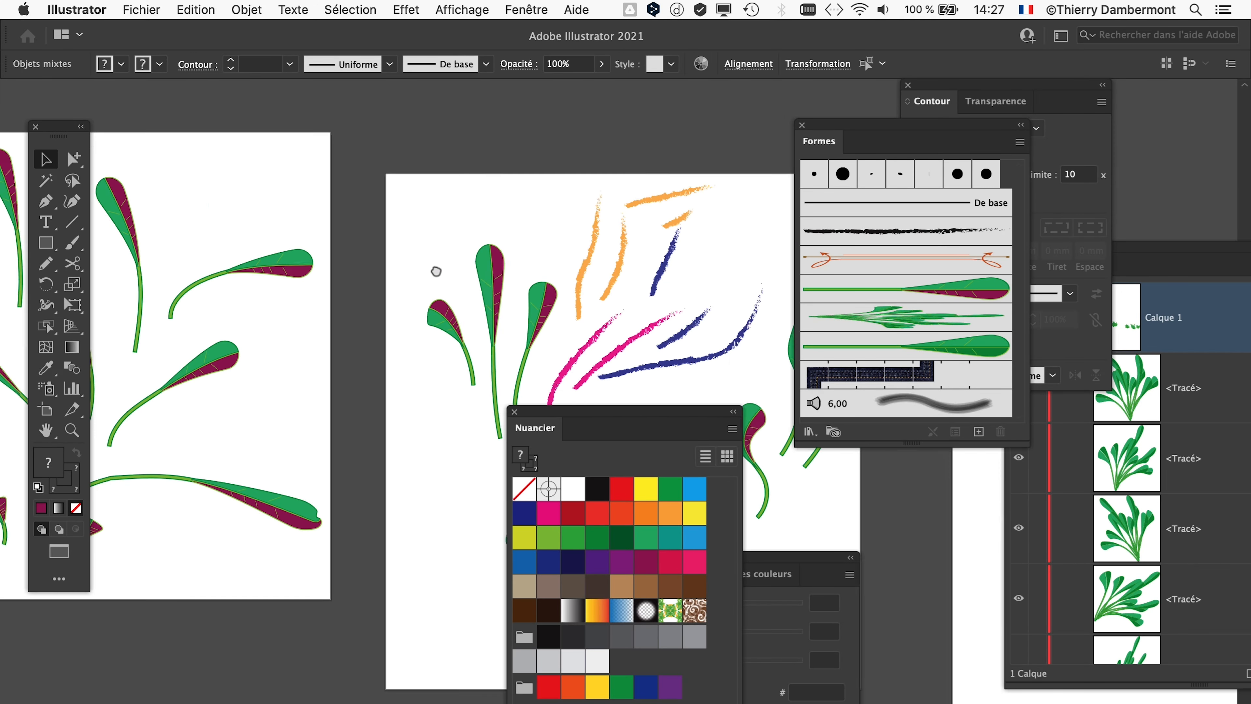
scroll(436, 271, right, 15)
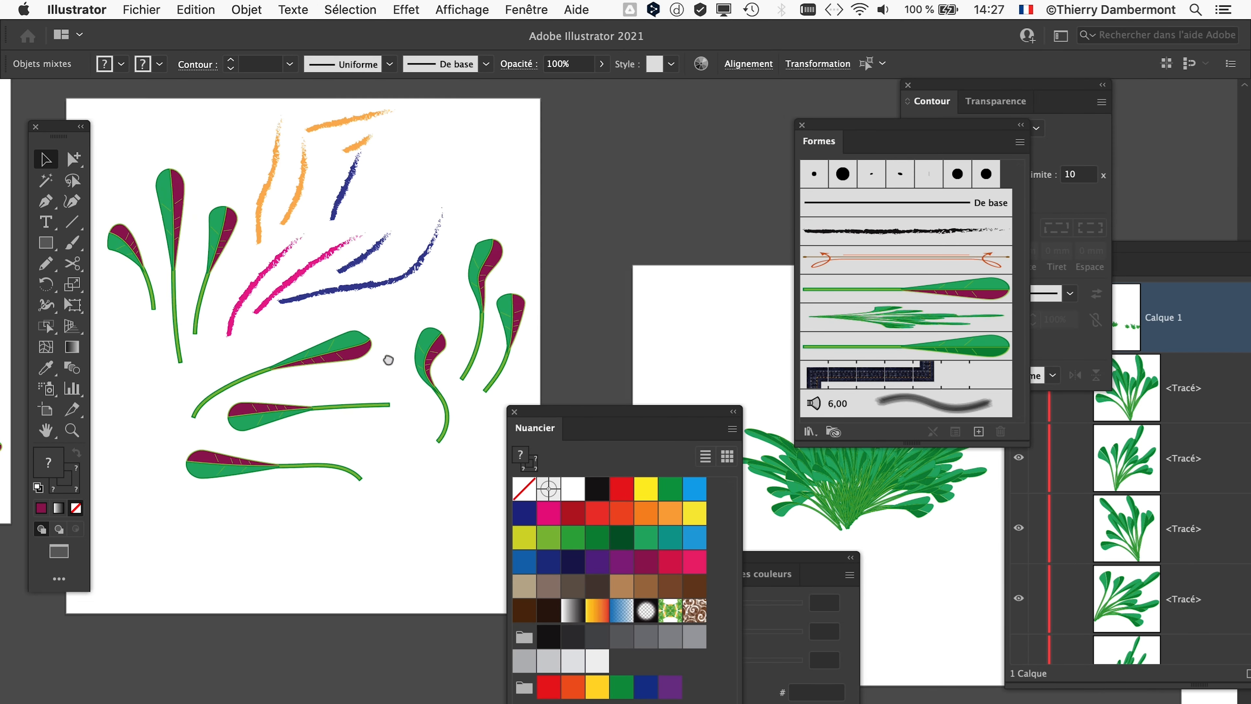
scroll(487, 334, right, 8)
scroll(486, 334, down, 3)
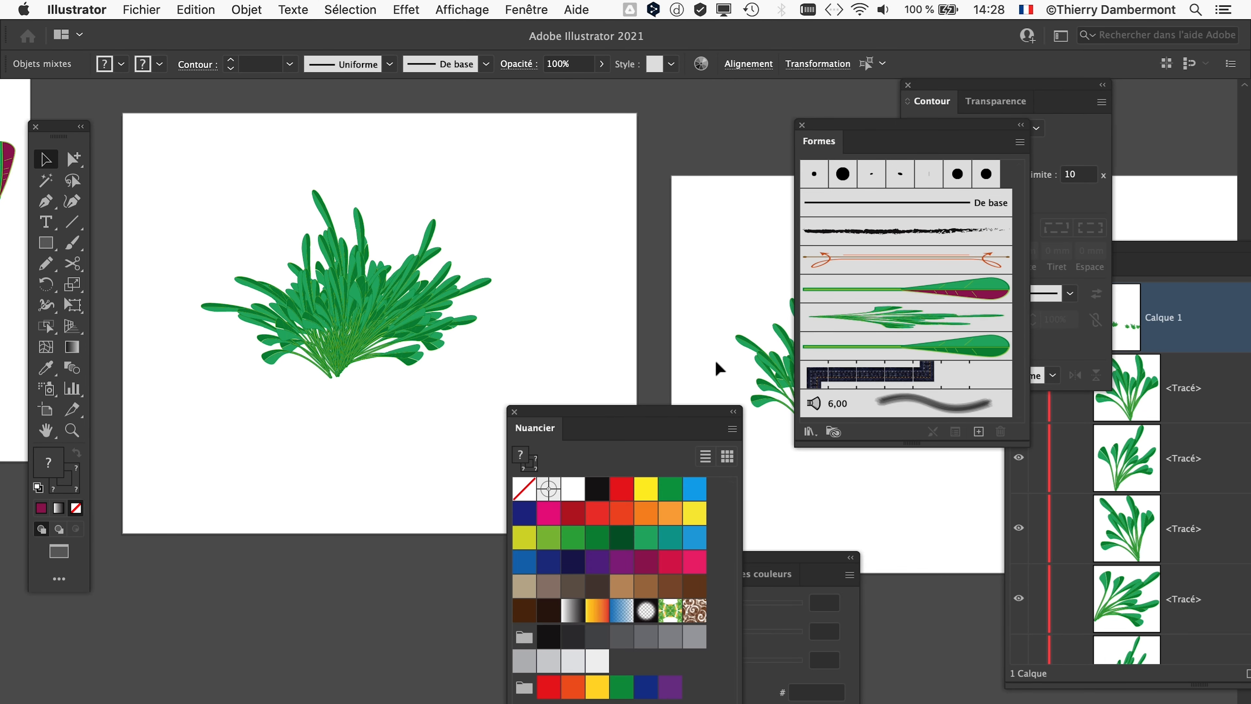
mouse_move(721, 364)
mouse_down()
mouse_move(295, 272)
mouse_move(161, 109)
mouse_move(218, 138)
mouse_up()
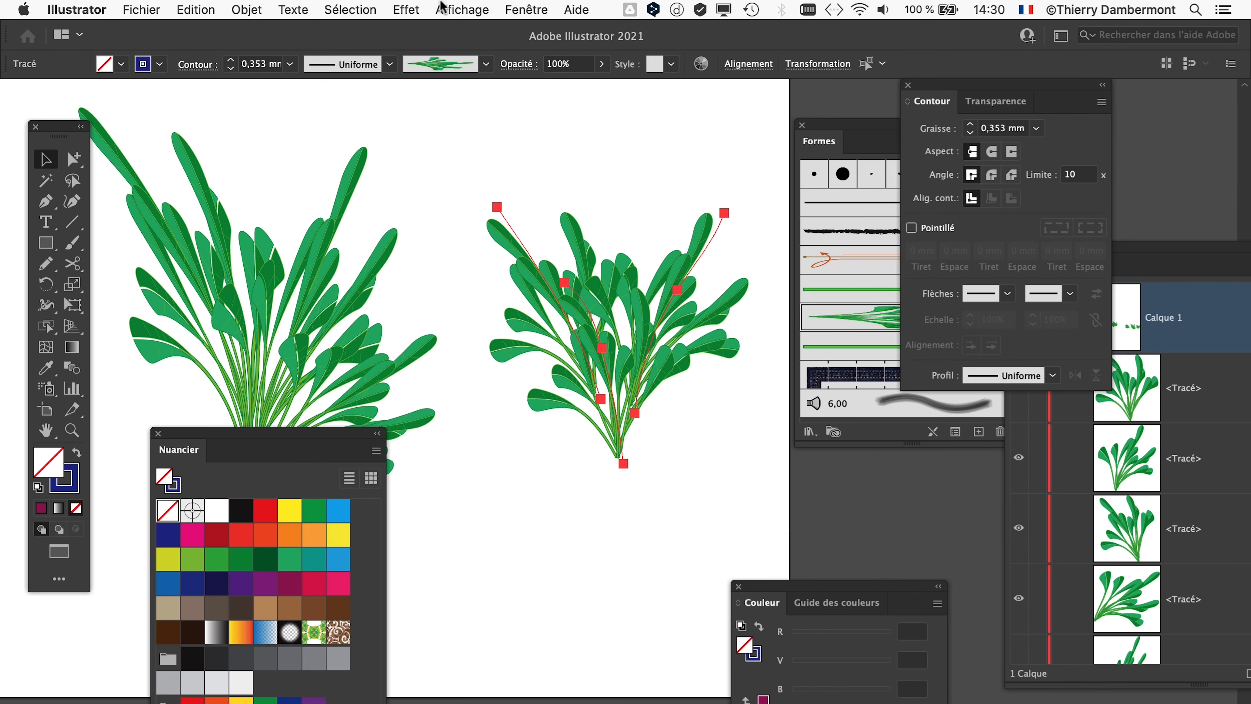
- Switch the document display to GPU rendering and deselect the foliage strokes of the bush
click(444, 8)
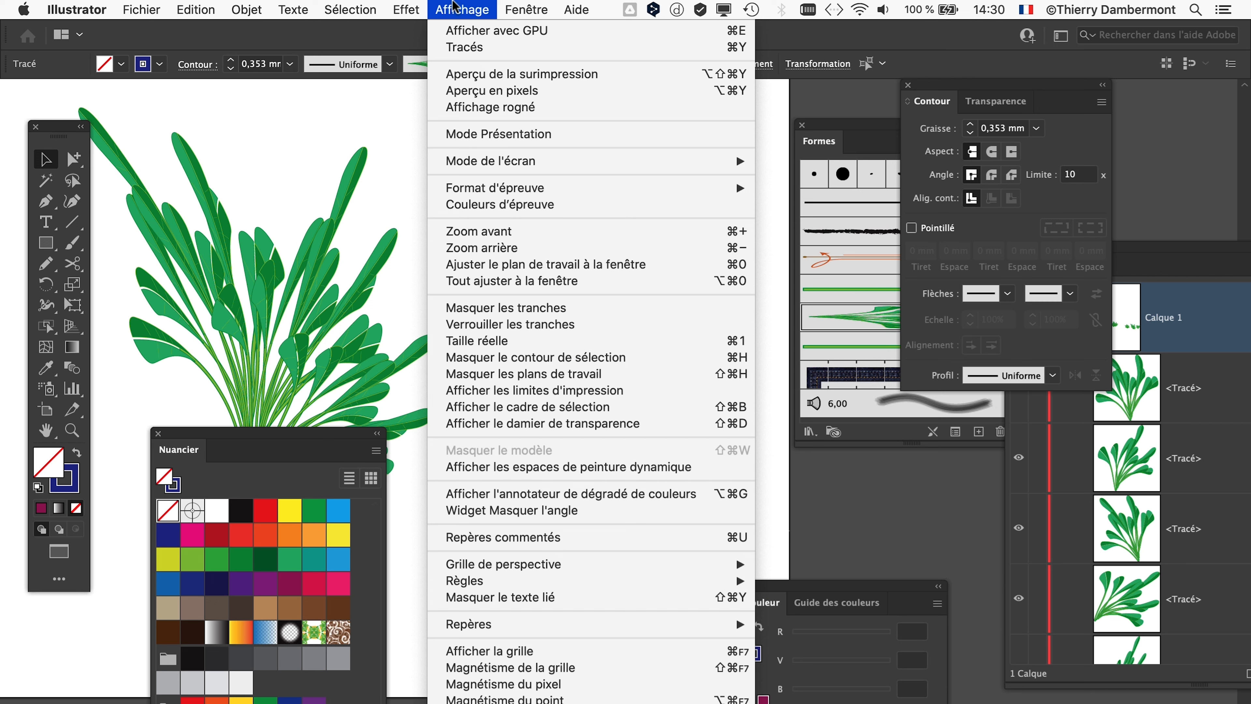
click(459, 31)
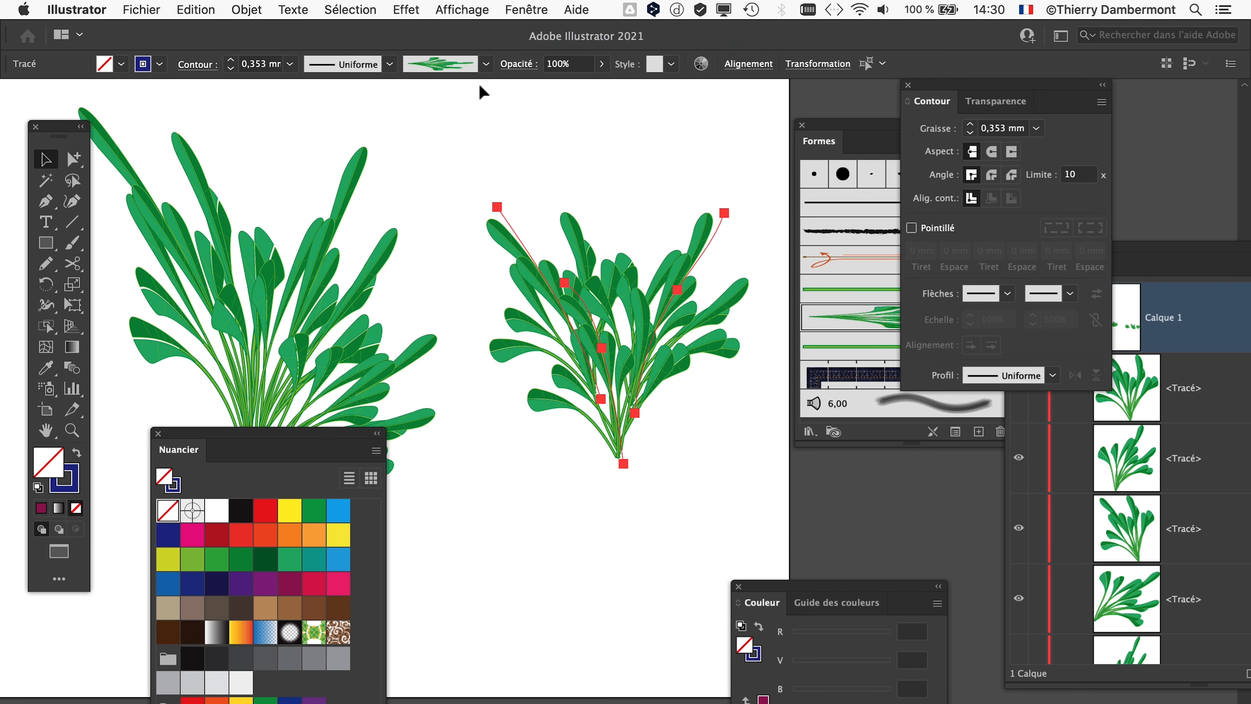
click(533, 148)
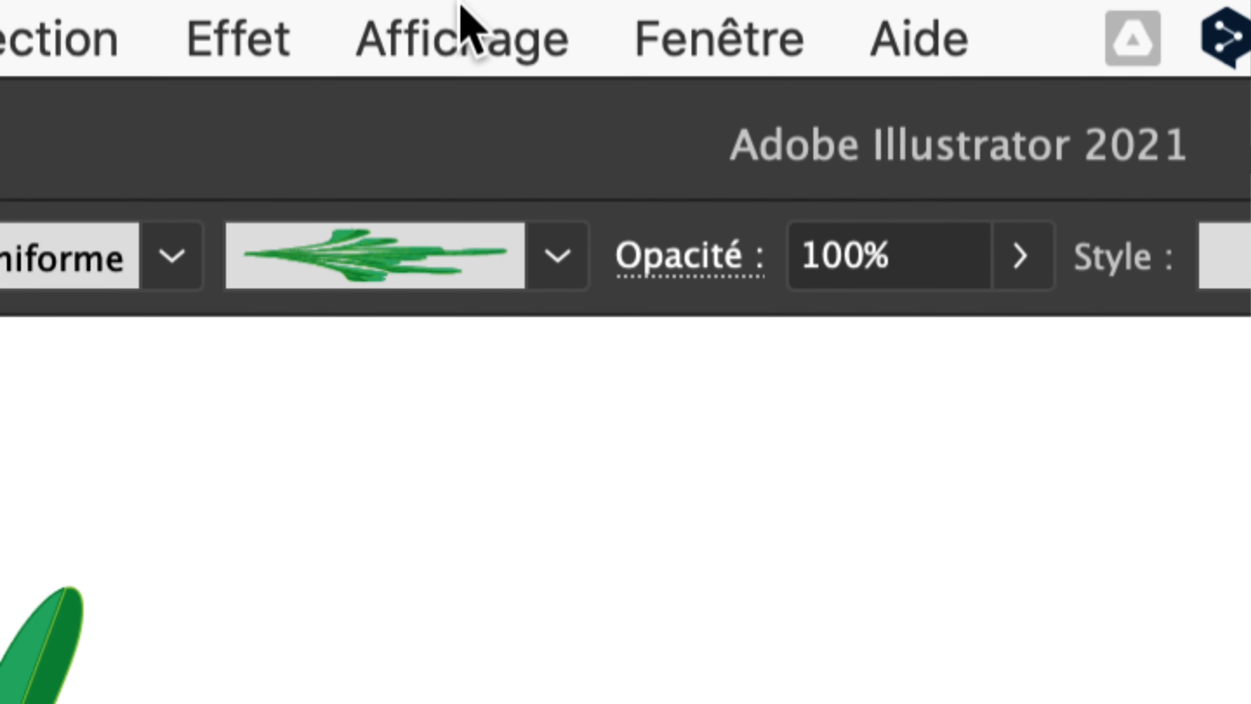
- Switch the document display to CPU rendering, return it to GPU rendering, and check the active mode
click(462, 5)
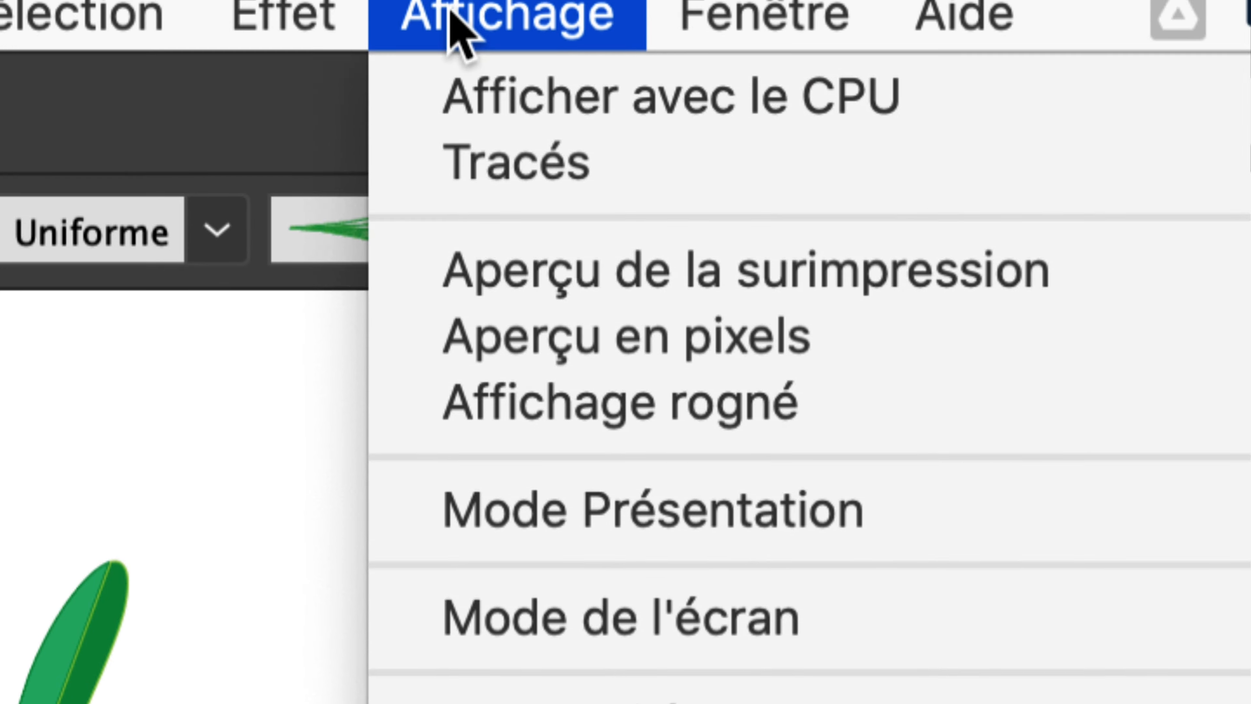
click(475, 0)
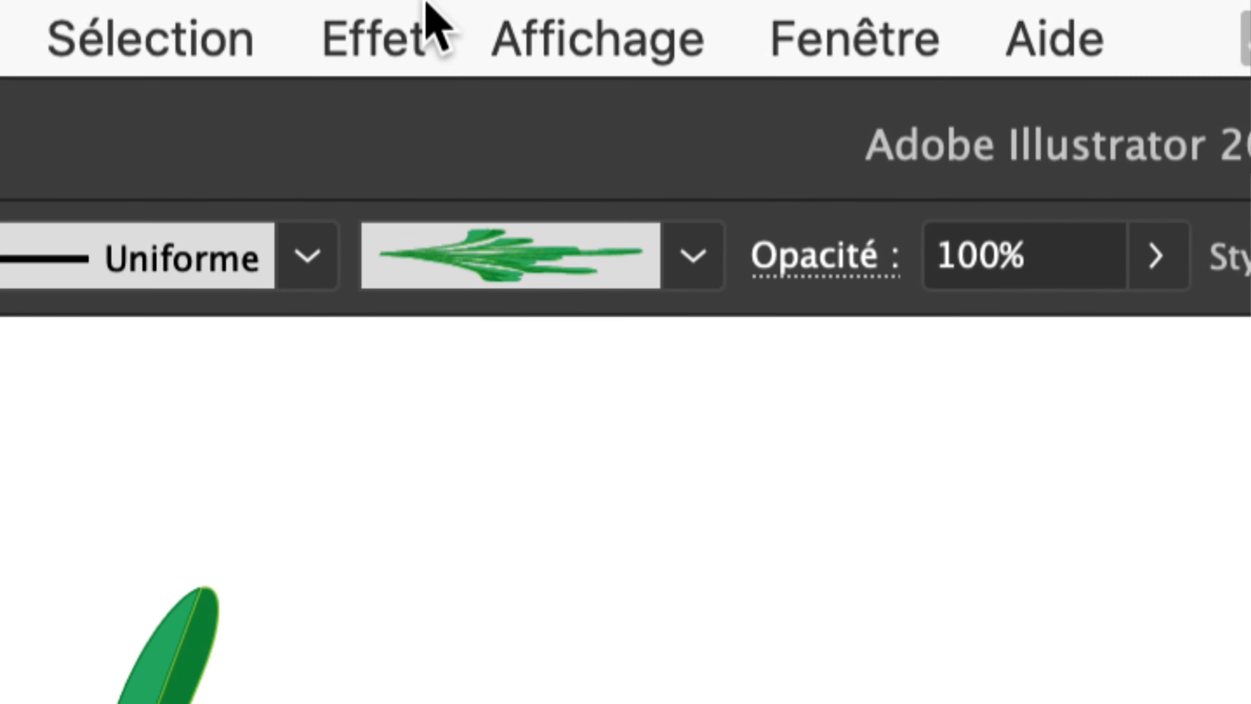
click(452, 22)
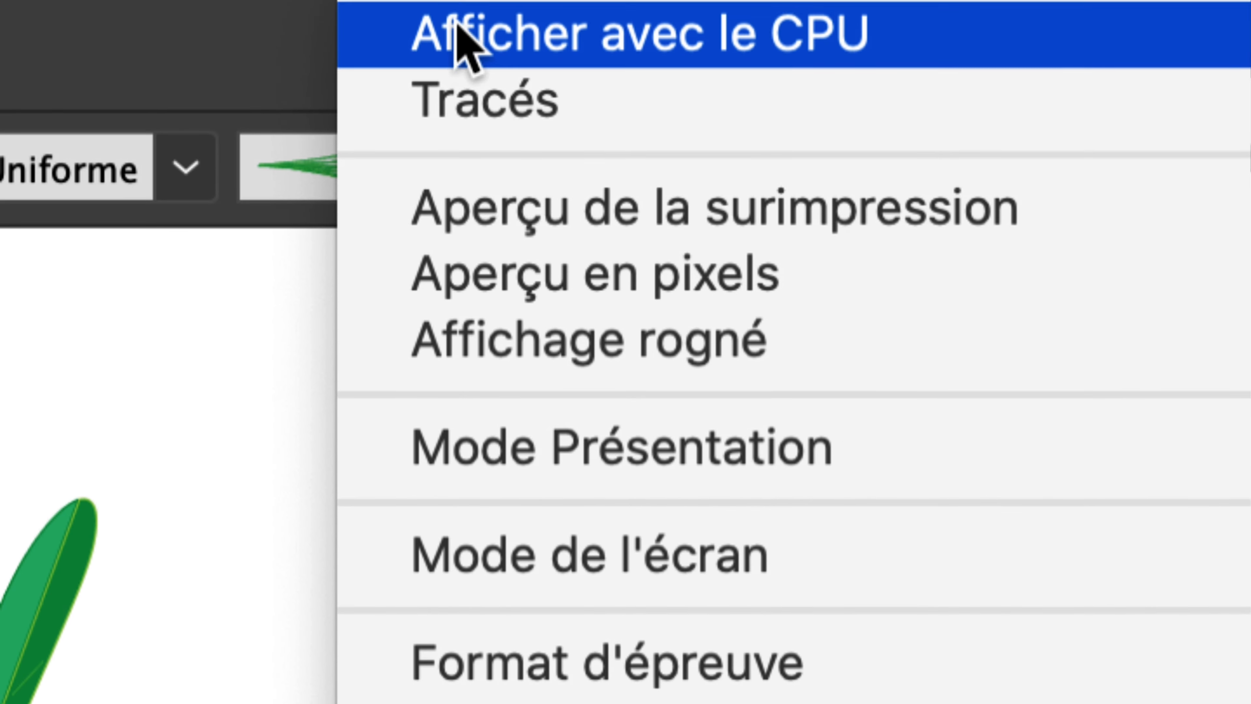
click(459, 29)
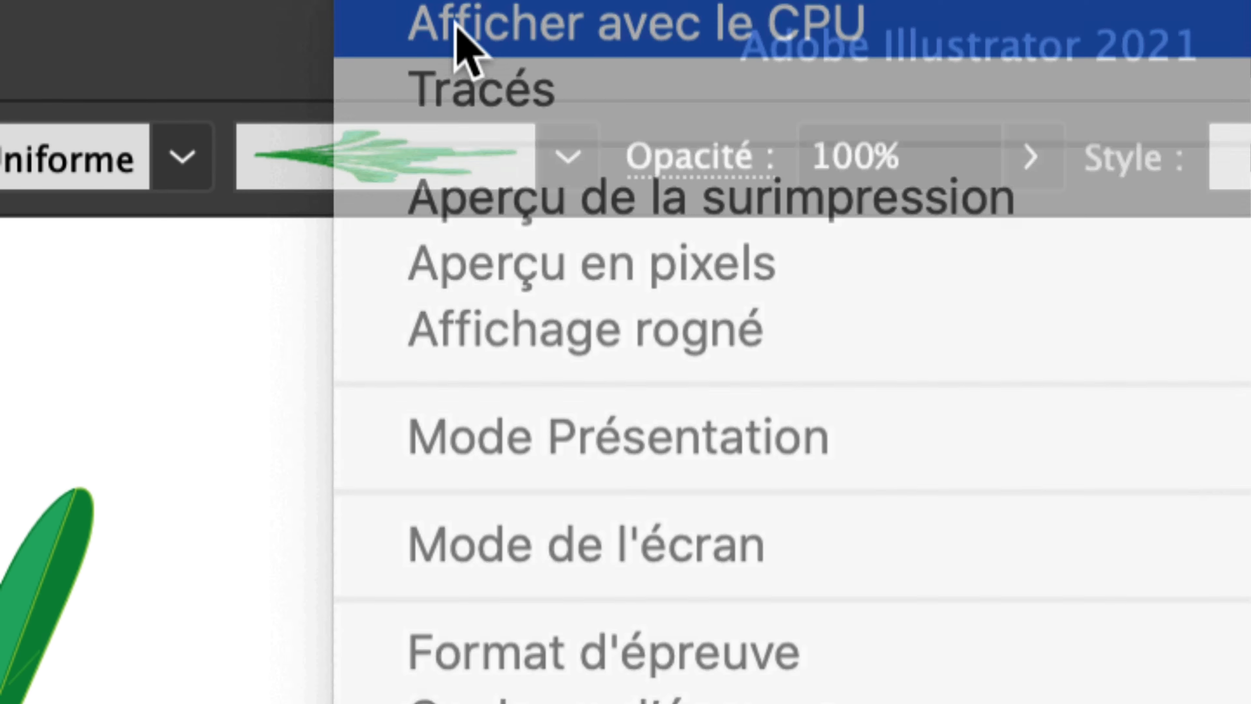
click(458, 10)
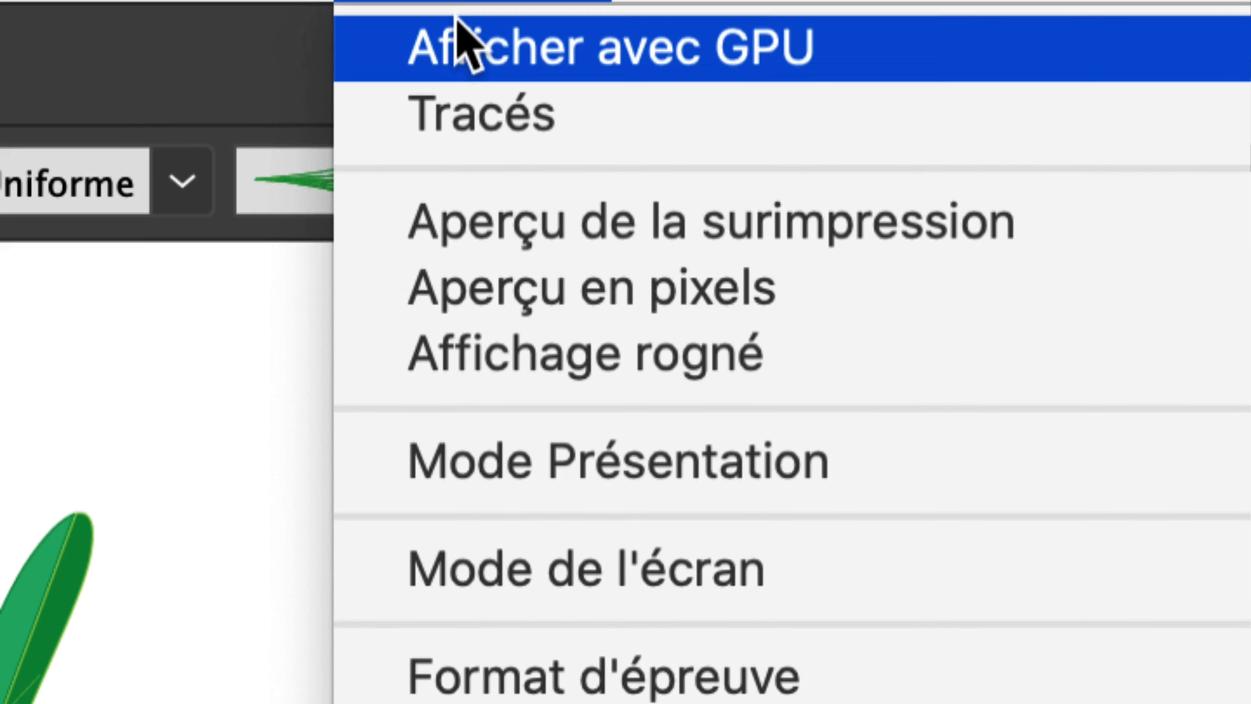
click(468, 123)
click(465, 24)
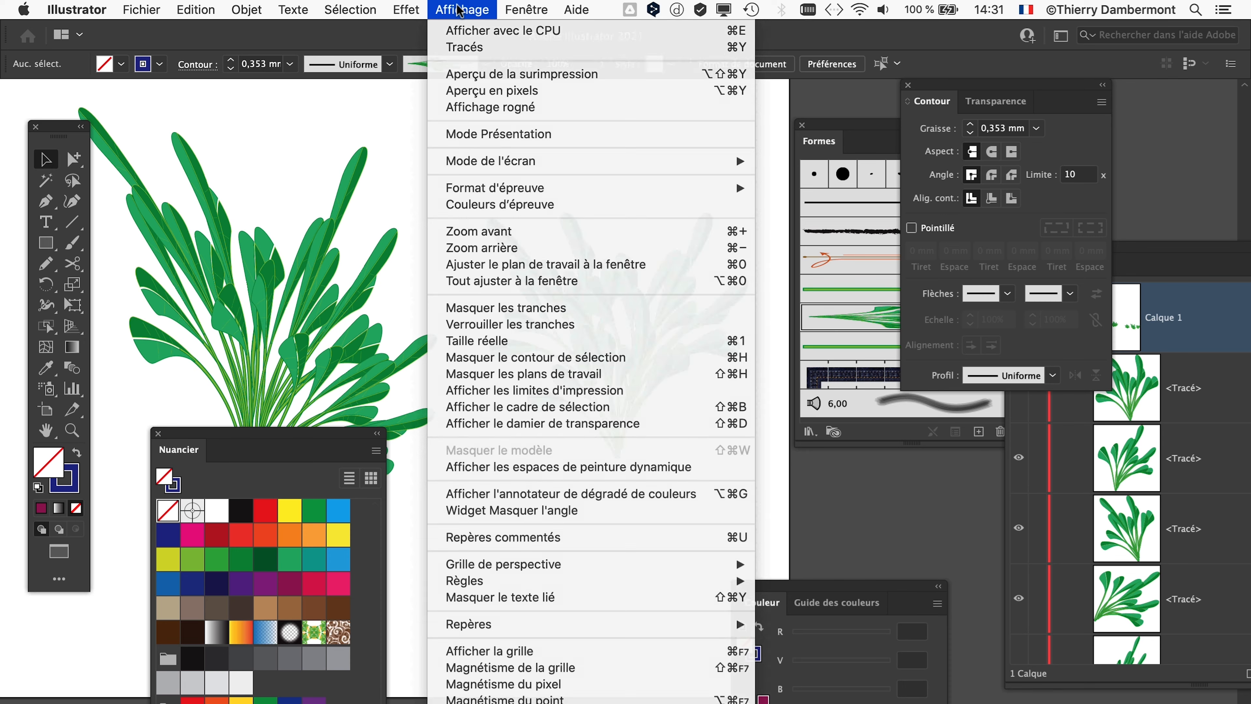
click(458, 10)
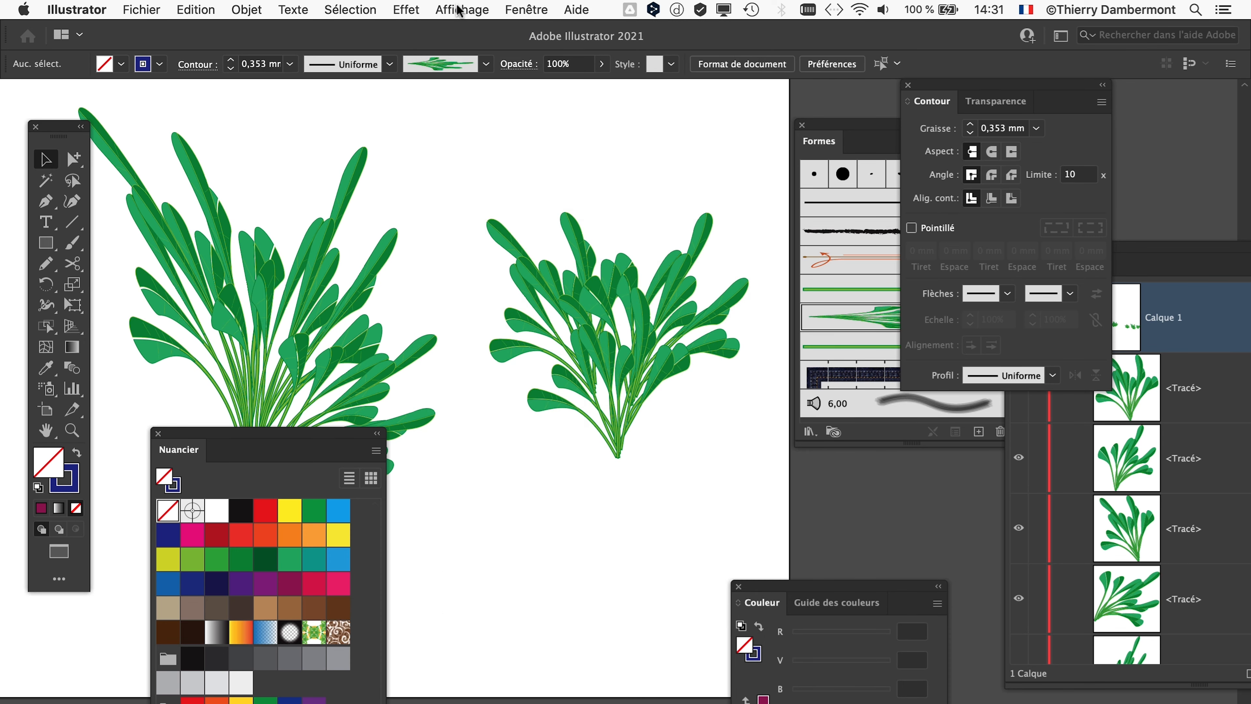